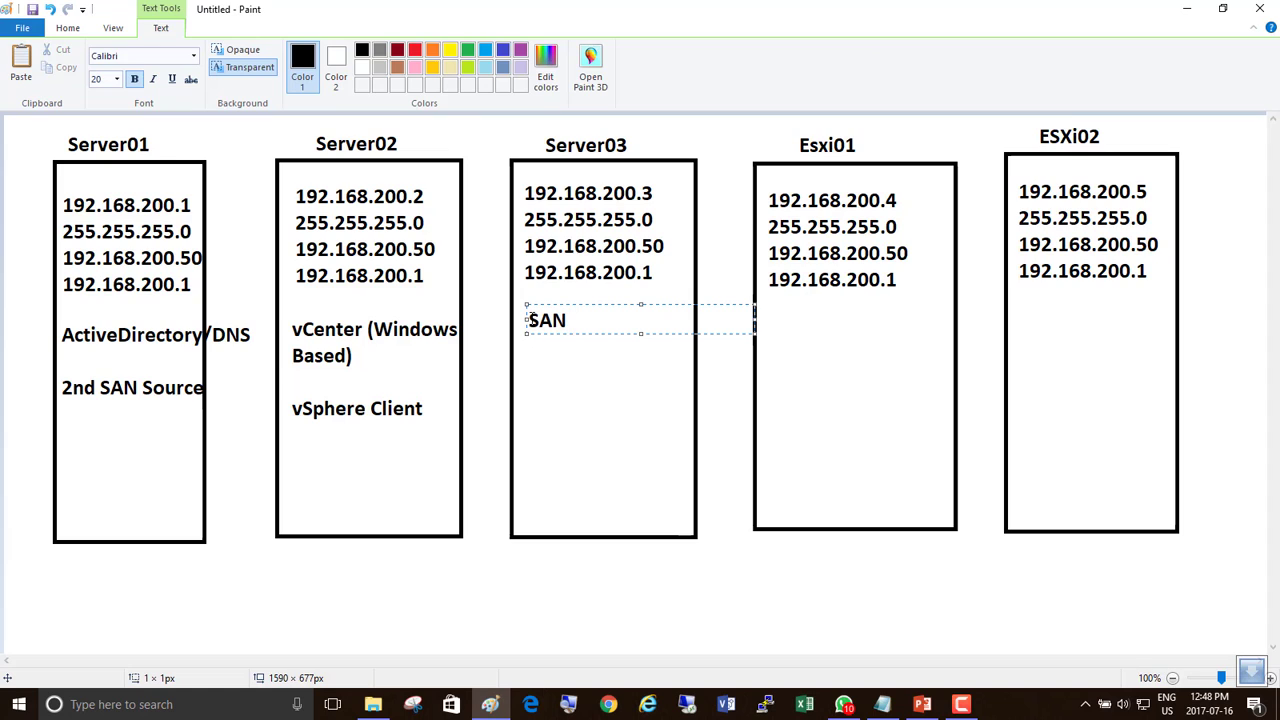
# Add the lines 3 Disks, iSCSi and LUNs under SAN in Server03's box and commit the text.
pyautogui.press('Return')
pyautogui.write('3 D')
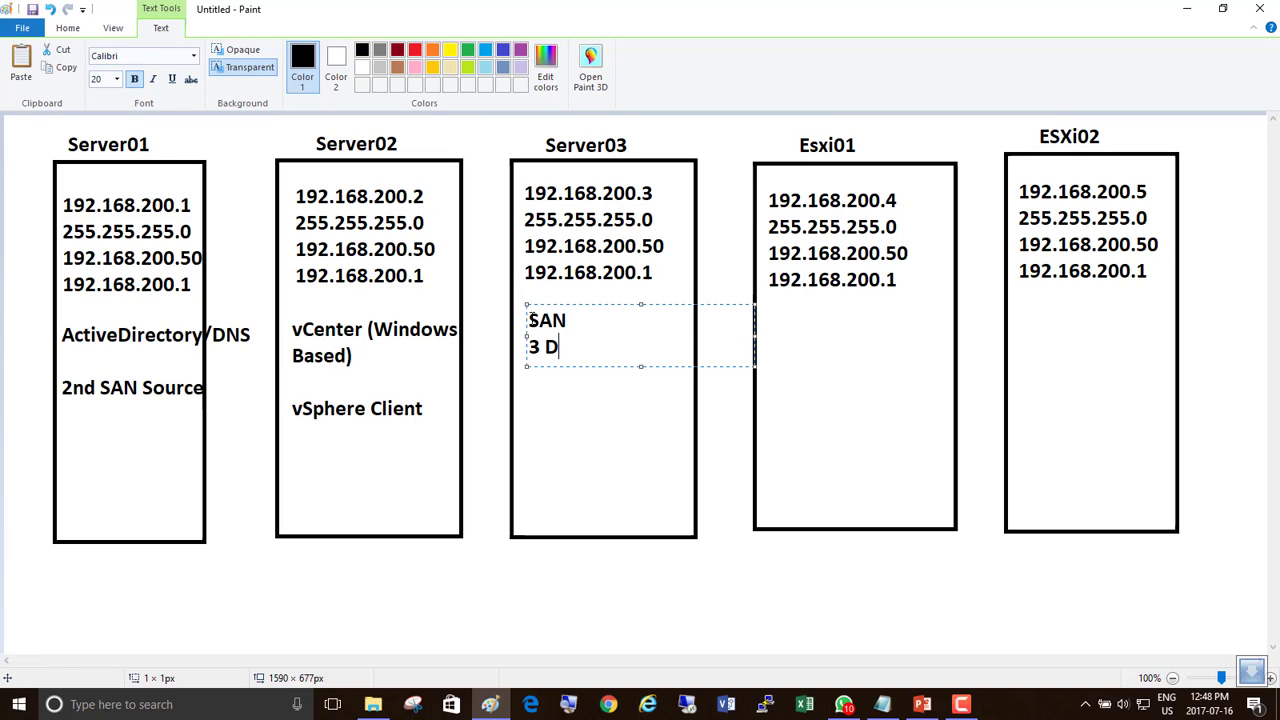
pyautogui.write('isks')
pyautogui.press('Return')
pyautogui.write('iCSC')
pyautogui.press('BackSpace')
pyautogui.press('BackSpace')
pyautogui.press('BackSpace')
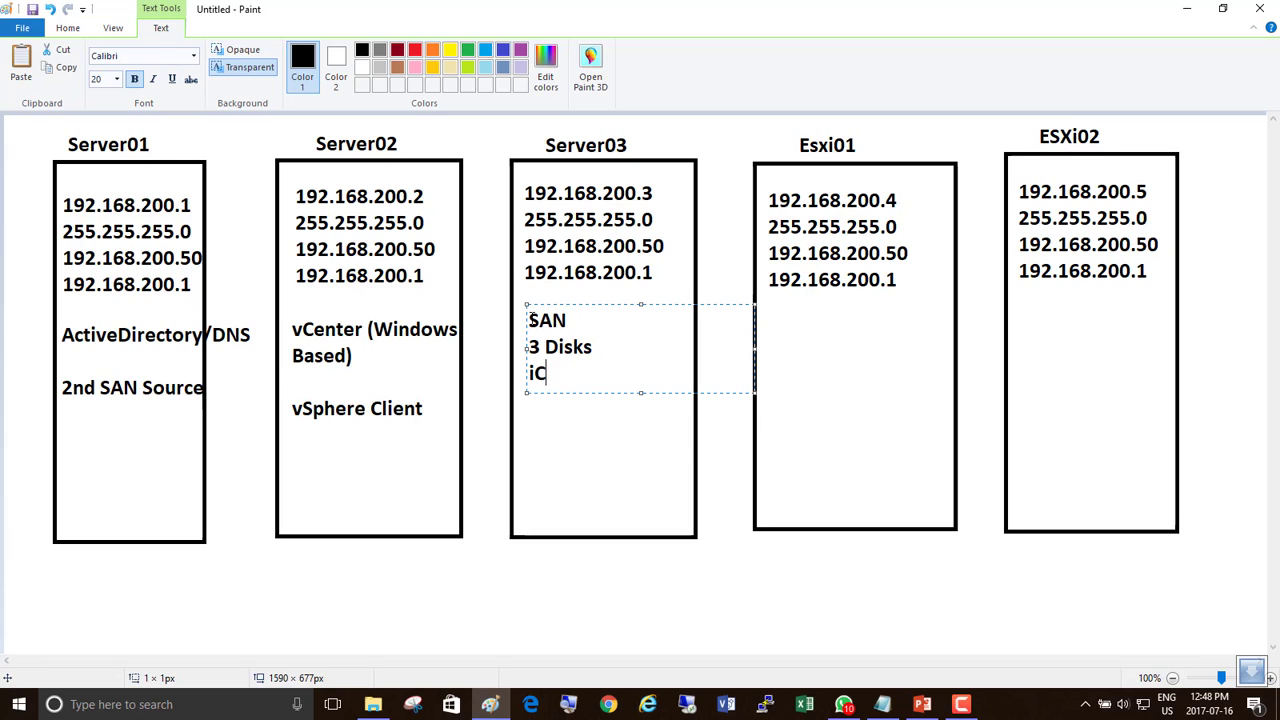
pyautogui.write('SCSi')
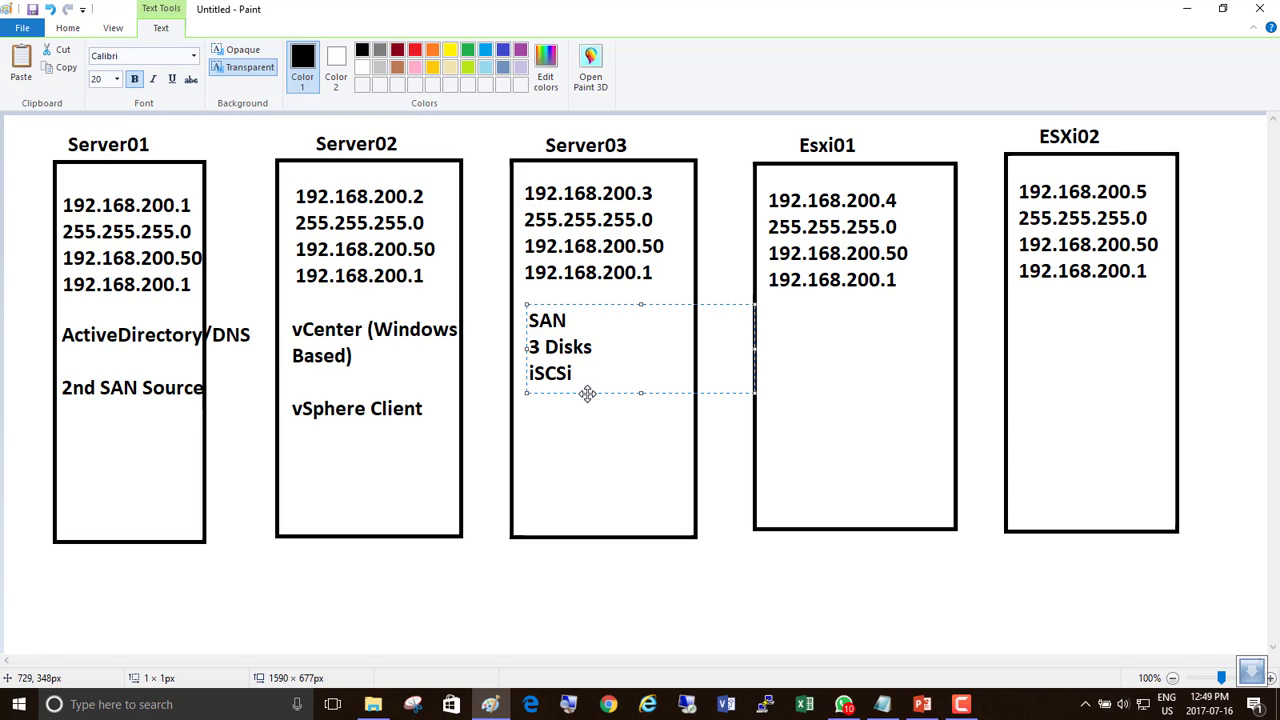
pyautogui.press('Return')
pyautogui.write('LUNs')
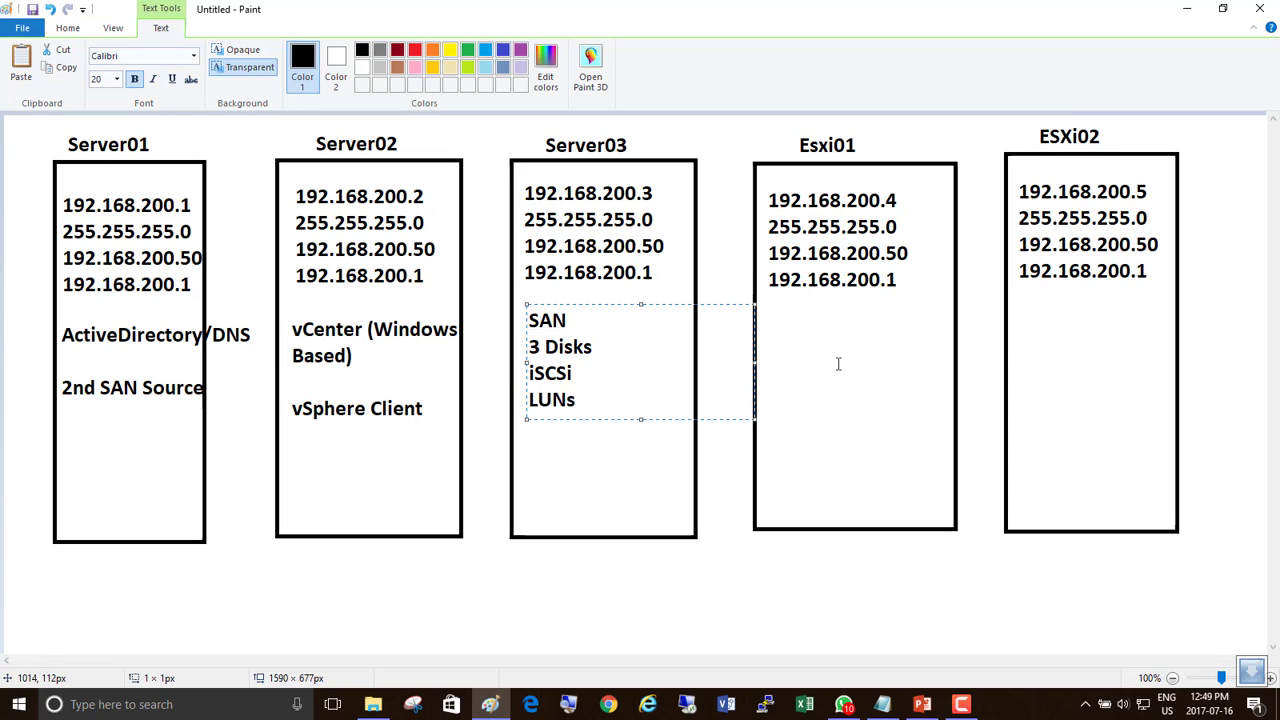
pyautogui.click(787, 328)
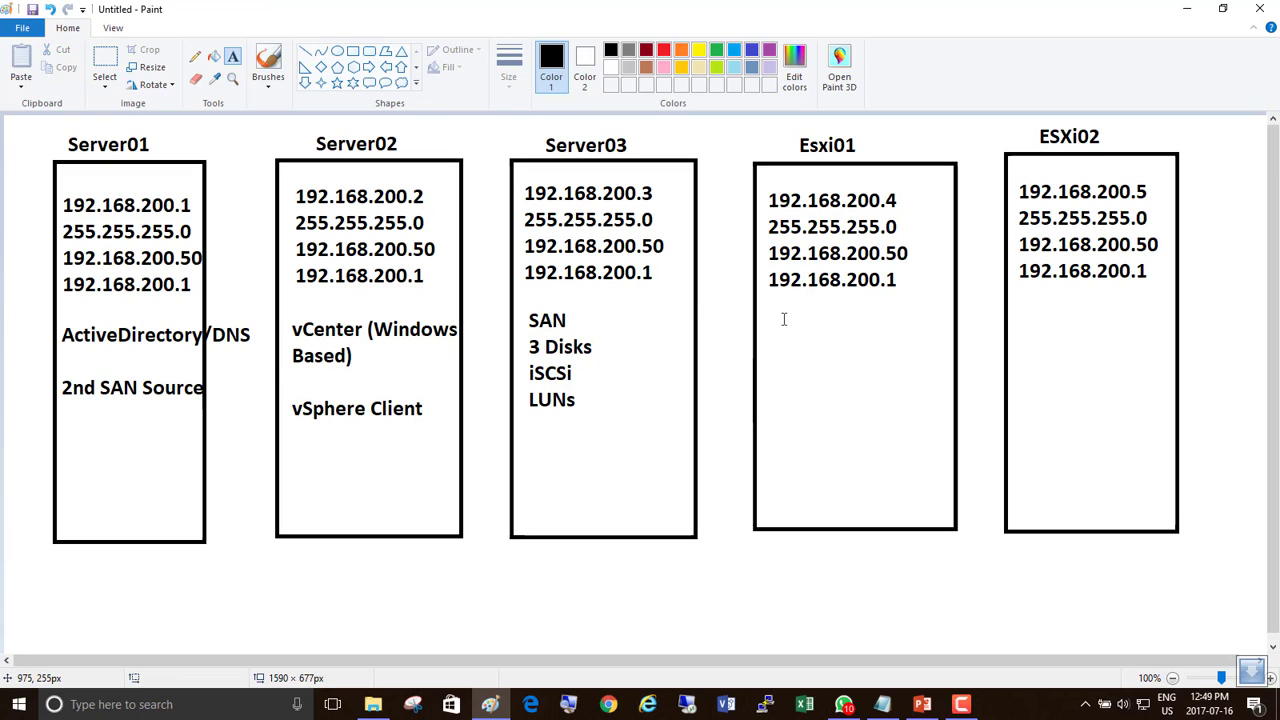
# Place a text box under Esxi01's IP addresses and type 9 NICs and 2 Disks on two lines.
pyautogui.click(784, 319)
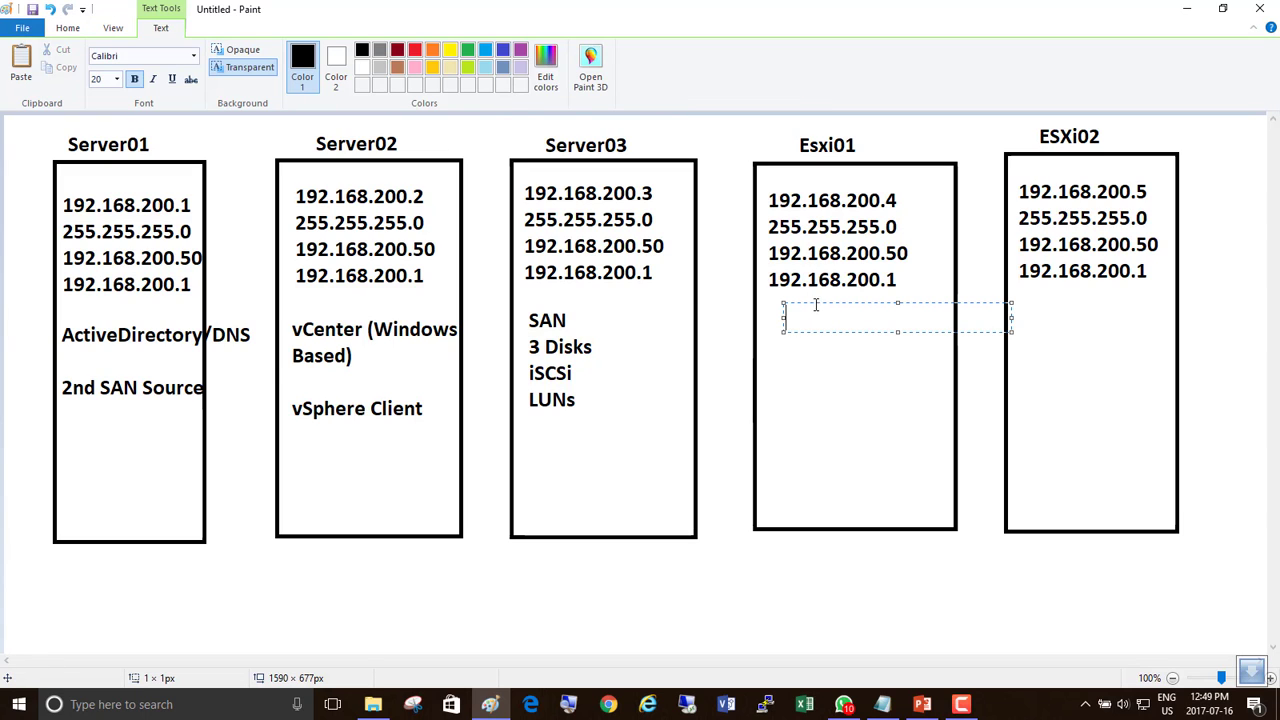
pyautogui.moveTo(815, 303); pyautogui.dragTo(794, 313)
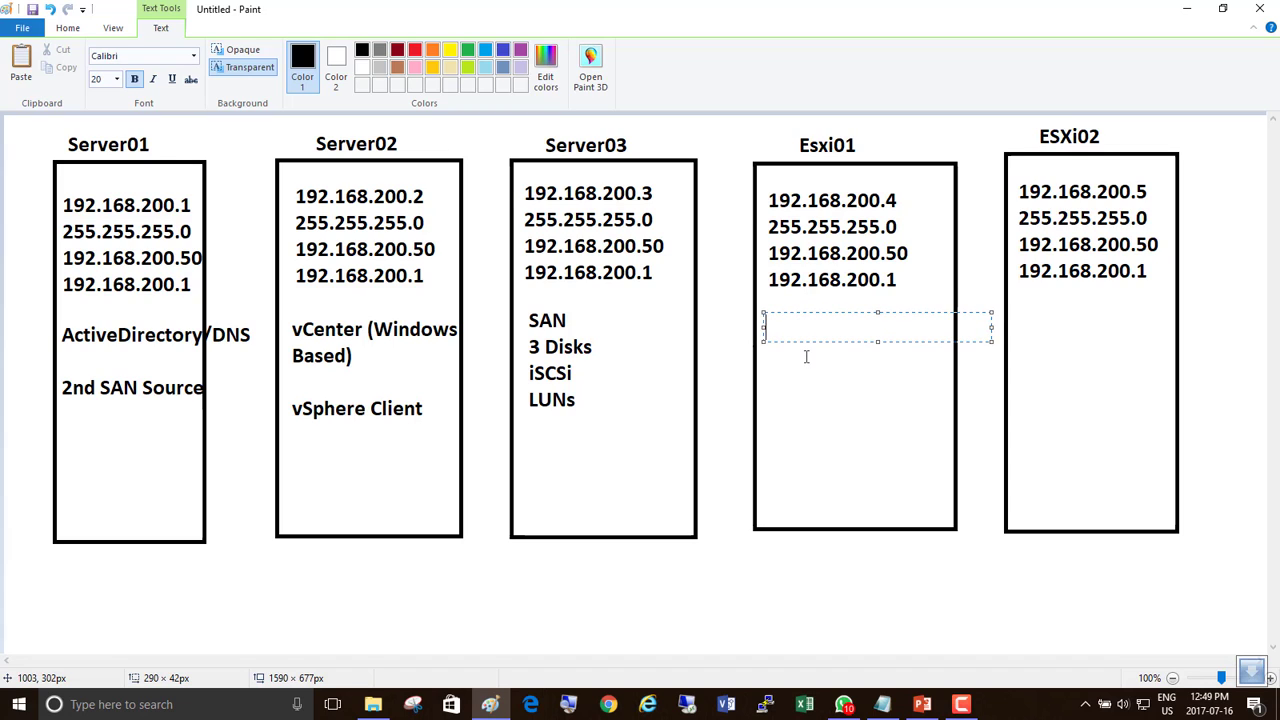
pyautogui.write('9 NICs')
pyautogui.press('Return')
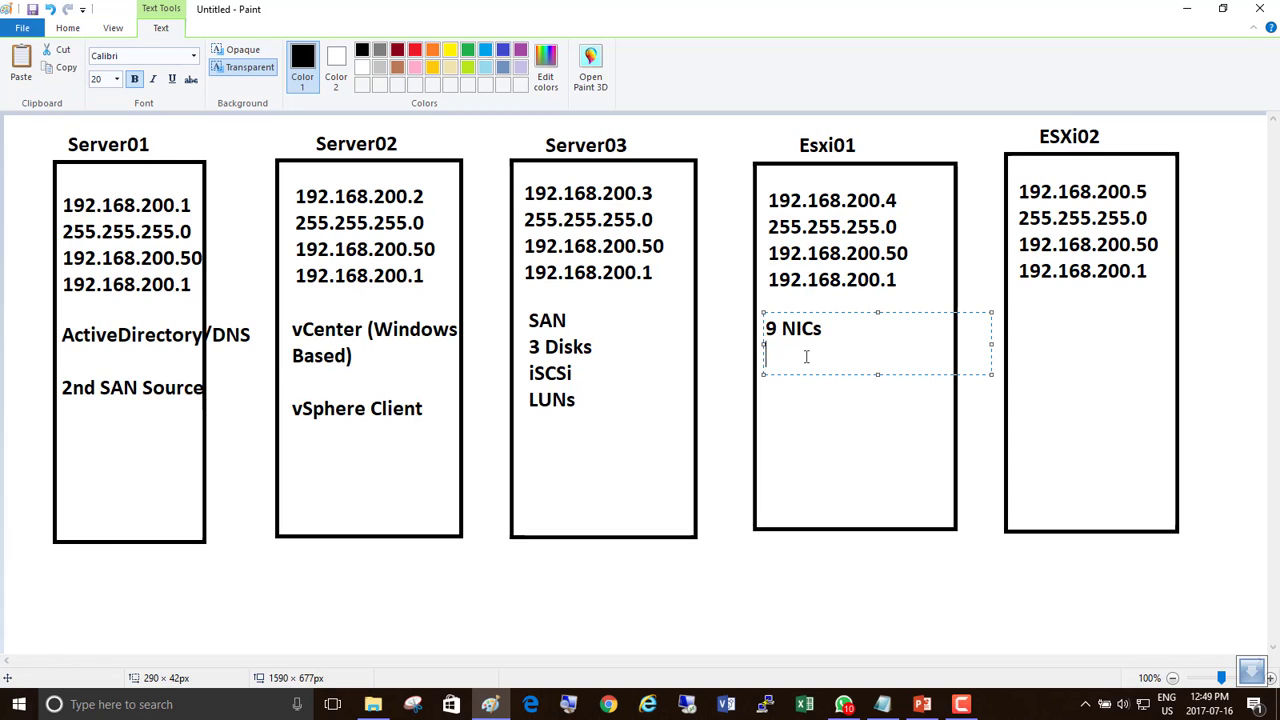
pyautogui.write('2 Disks')
# Commit the Esxi01 note, then type 9 NIC and 2 Disk beneath ESXi02's IP addresses.
pyautogui.click(1018, 317)
pyautogui.click(1016, 310)
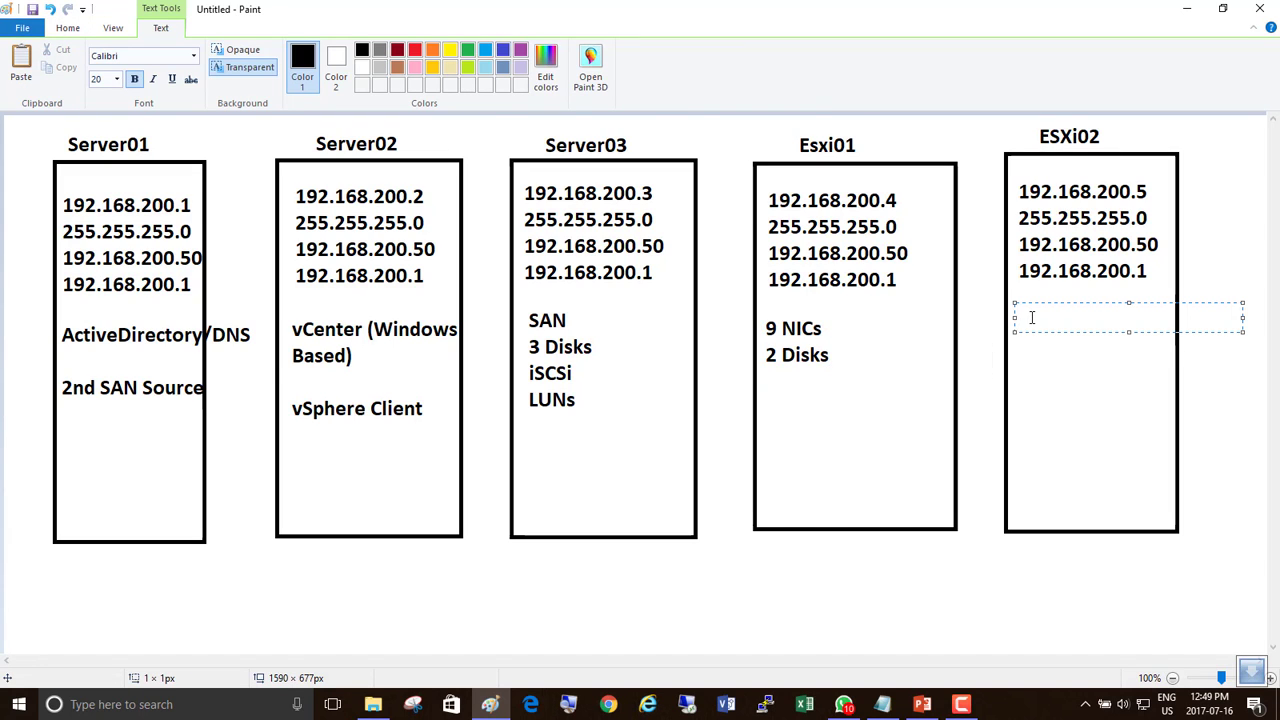
pyautogui.write('9 NIC')
pyautogui.press('Return')
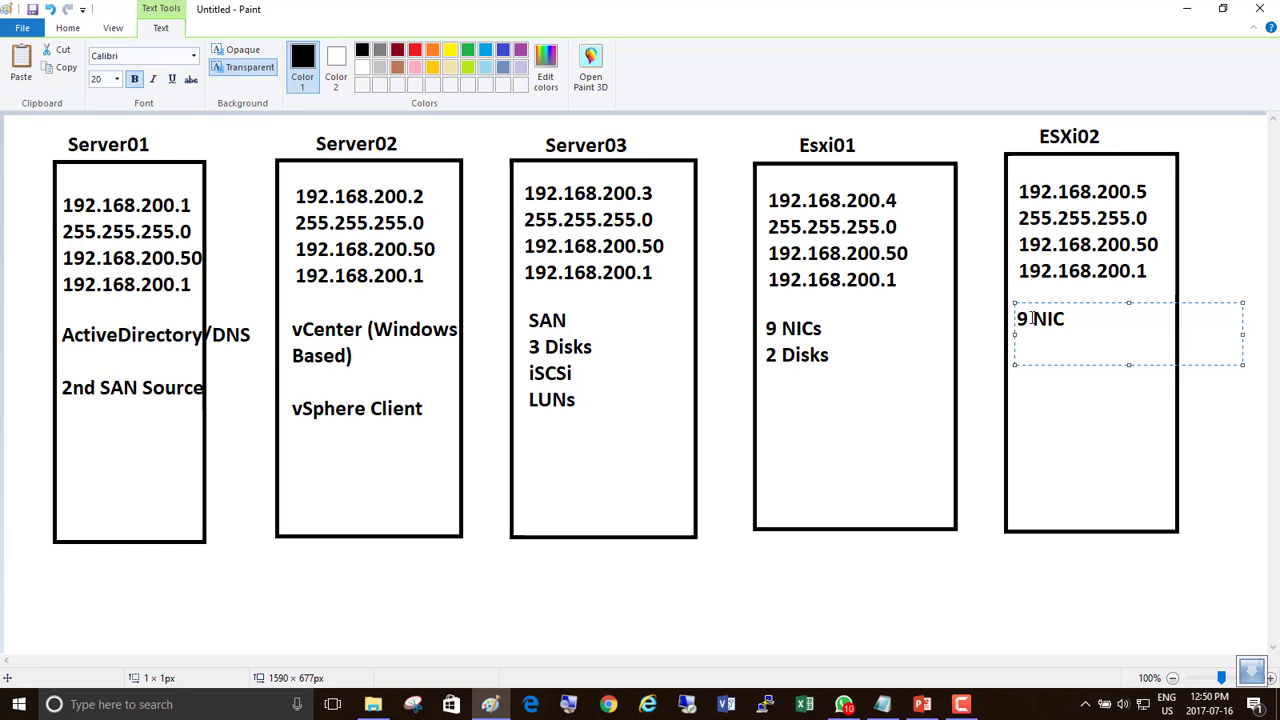
pyautogui.press('Return')
pyautogui.write('2 Disk')
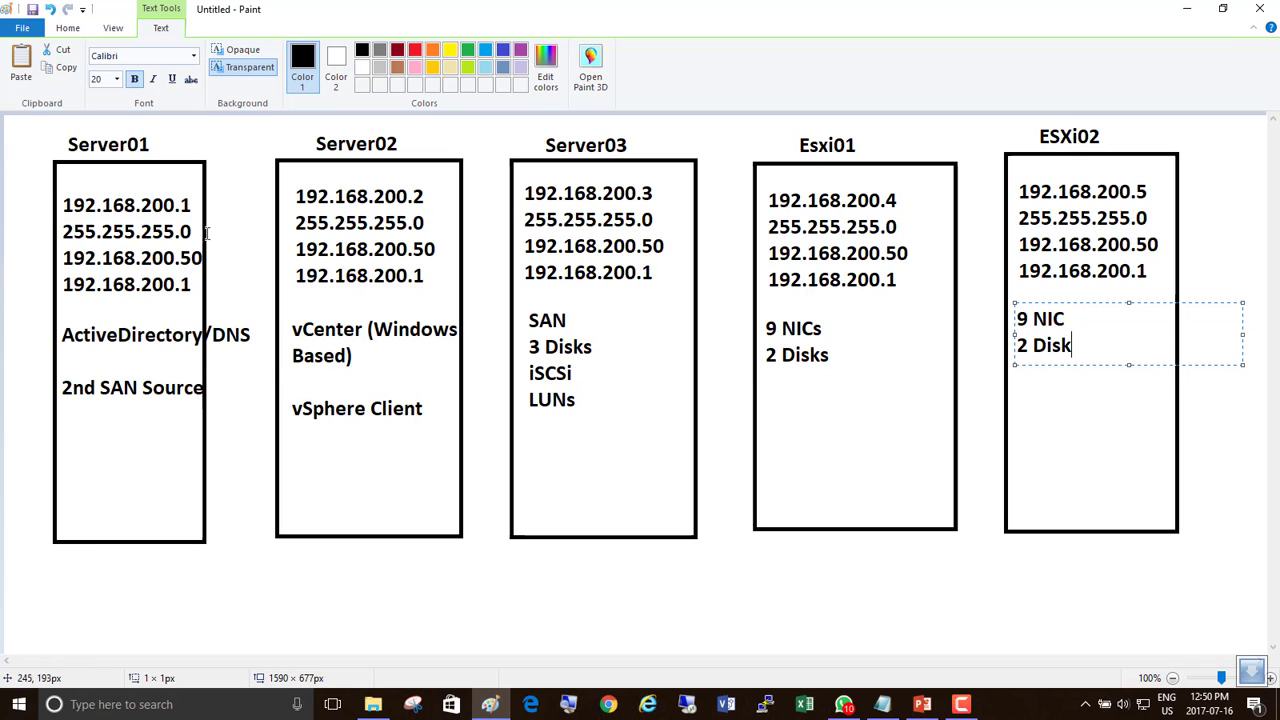
# Type WIndows OS near the bottom of Server01's box and select it for copying.
pyautogui.click(67, 481)
pyautogui.write('W')
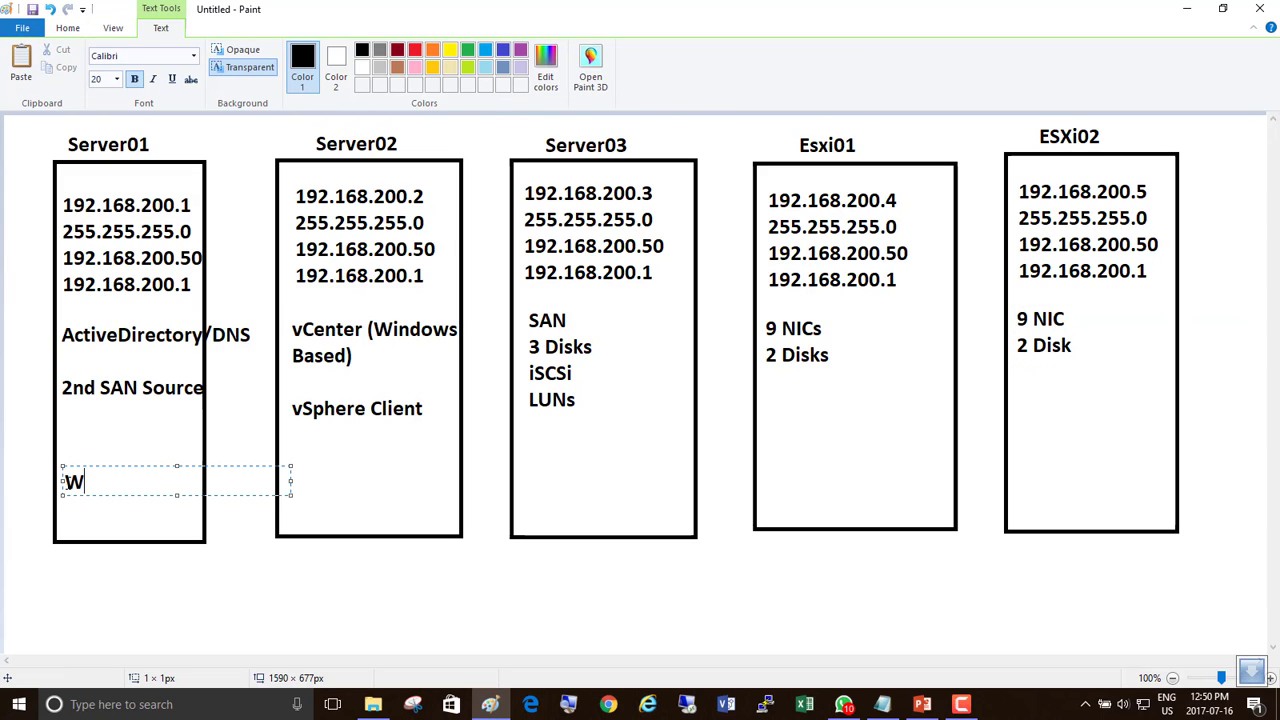
pyautogui.write('Indows')
pyautogui.hotkey('ctrl', 'a')
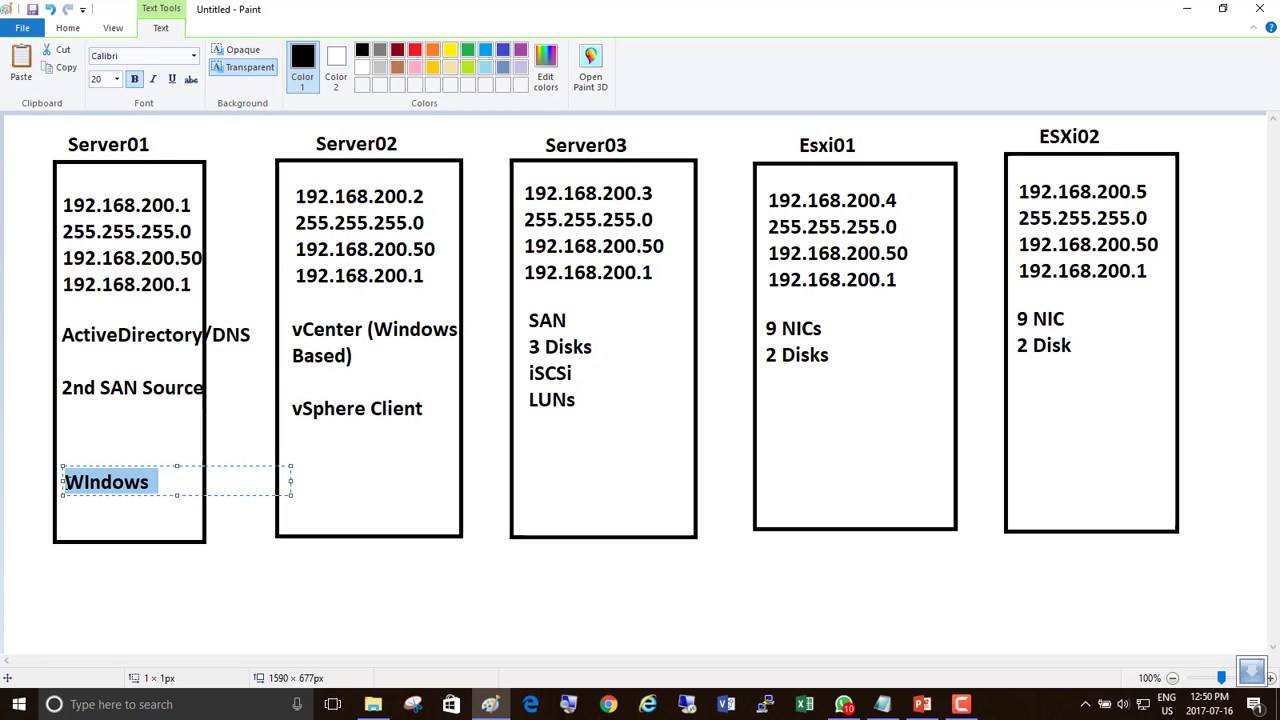
pyautogui.press('End')
pyautogui.write('OS')
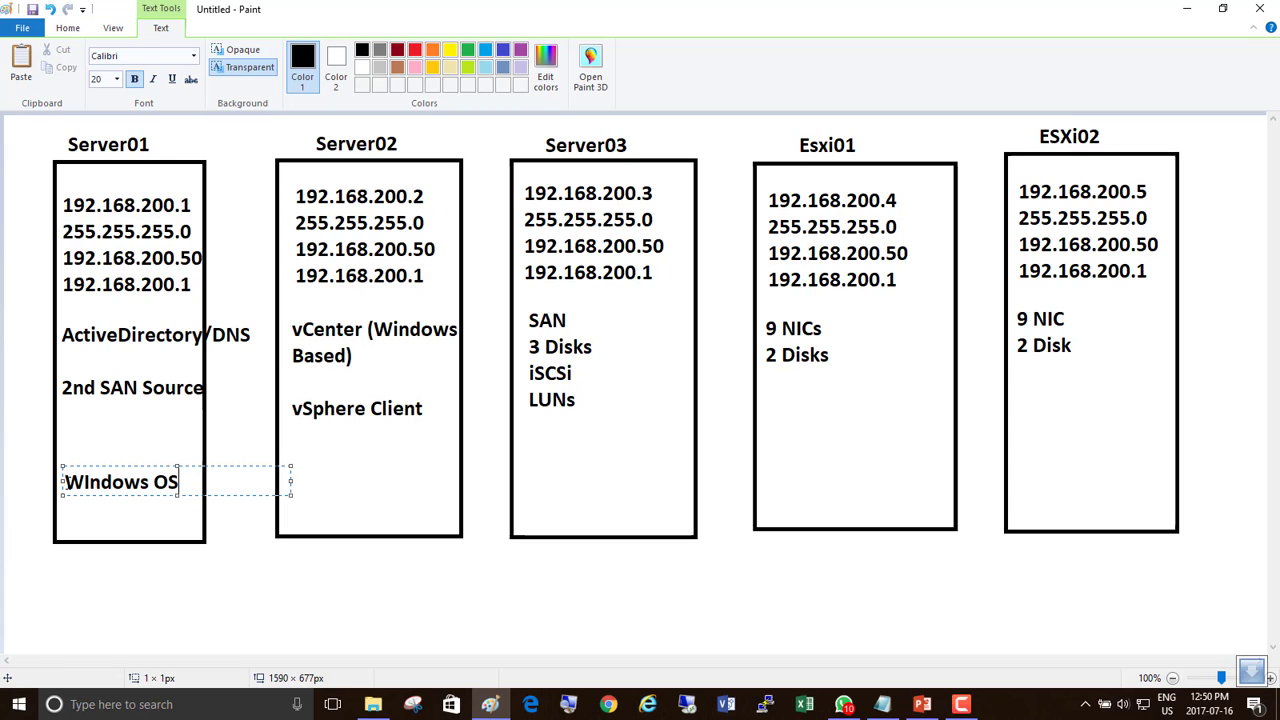
pyautogui.hotkey('ctrl', 'a')
pyautogui.hotkey('ctrl', 'c')
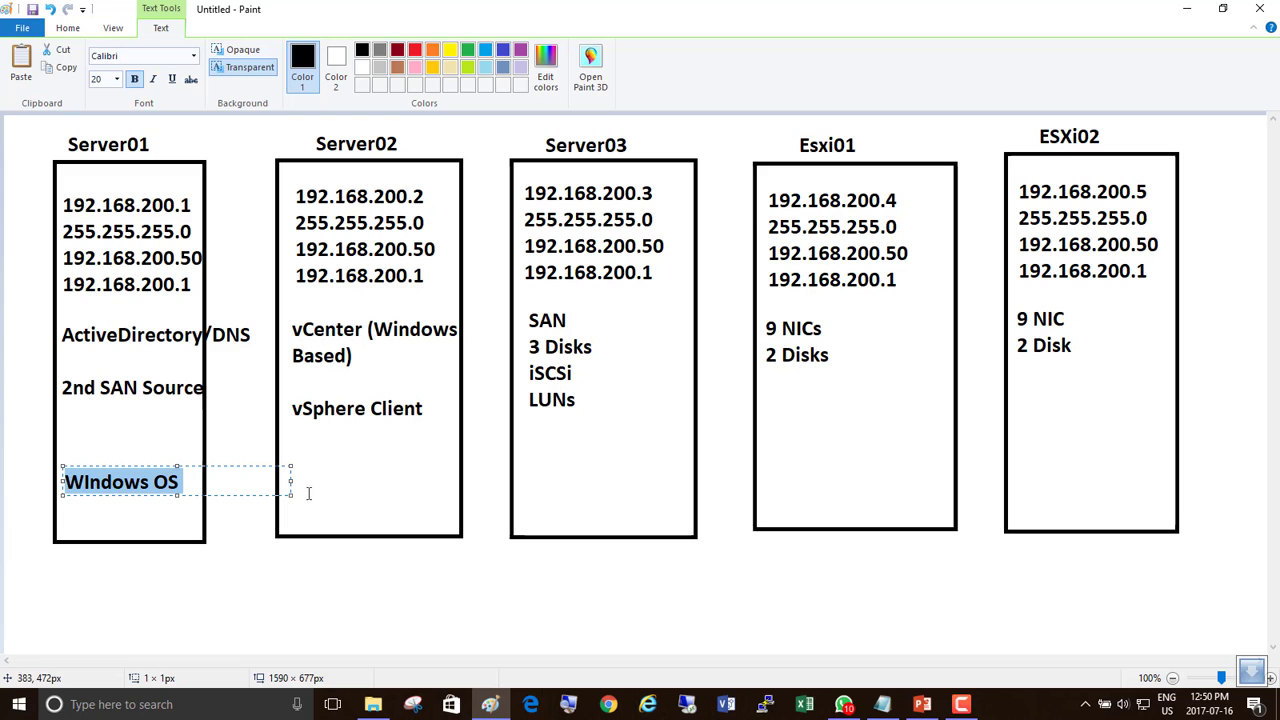
# Paste WIndows OS into new text boxes at the bottom of Server02 and Server03.
pyautogui.click(298, 476)
pyautogui.click(298, 476)
pyautogui.hotkey('ctrl', 'v')
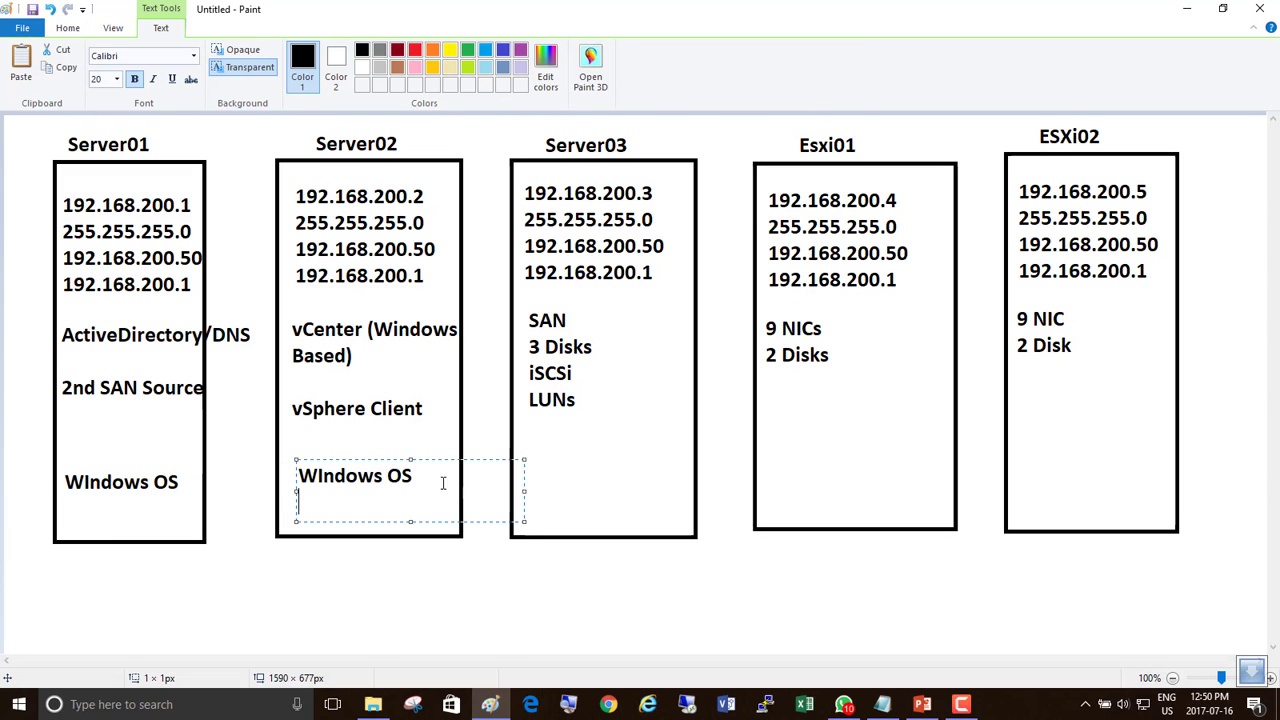
pyautogui.click(528, 467)
pyautogui.click(528, 467)
pyautogui.hotkey('ctrl', 'v')
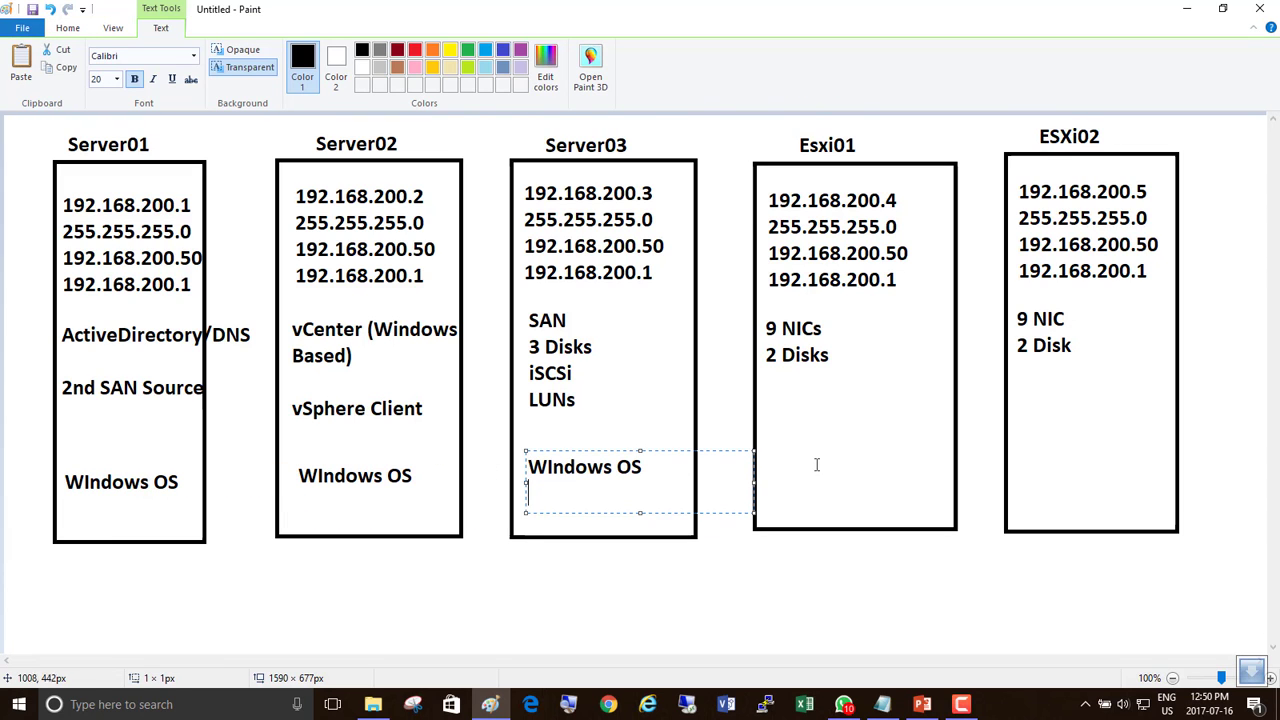
# Add Hypervisor low in the Esxi01 box, select it for copying and commit it.
pyautogui.click(789, 456)
pyautogui.click(789, 456)
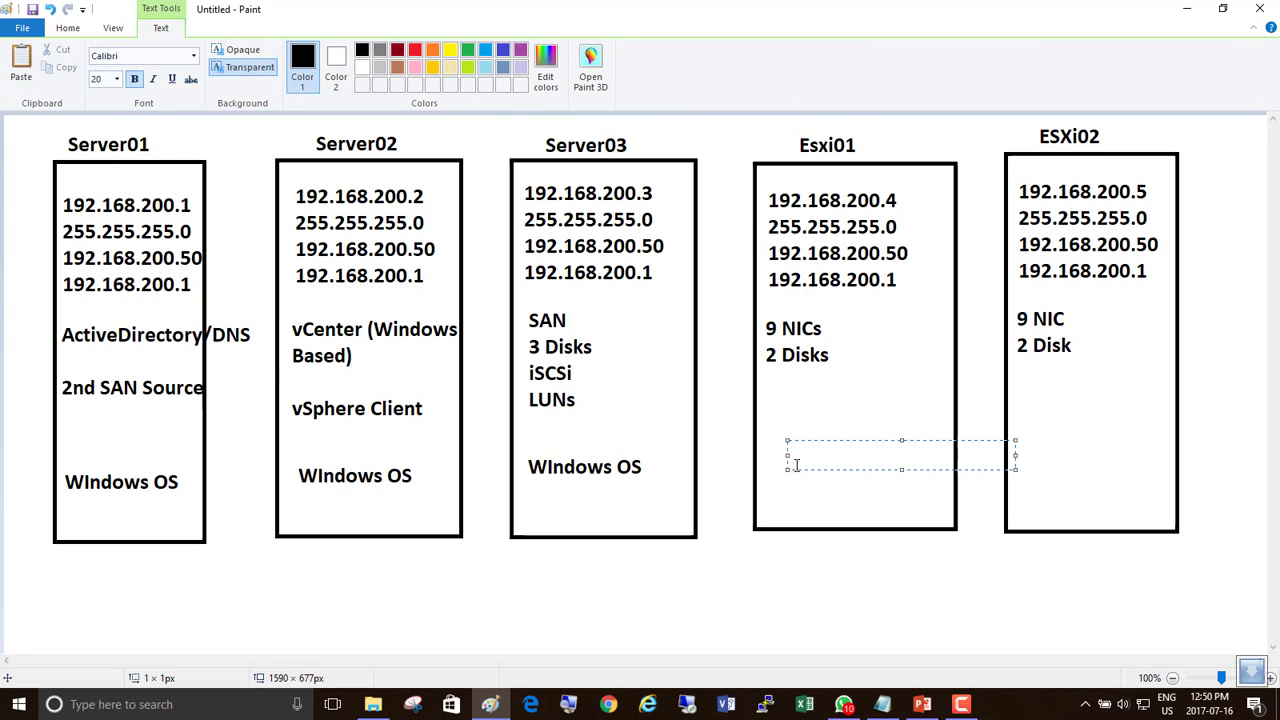
pyautogui.write('Hypervisor')
pyautogui.doubleClick(792, 458)
pyautogui.hotkey('ctrl', 'c')
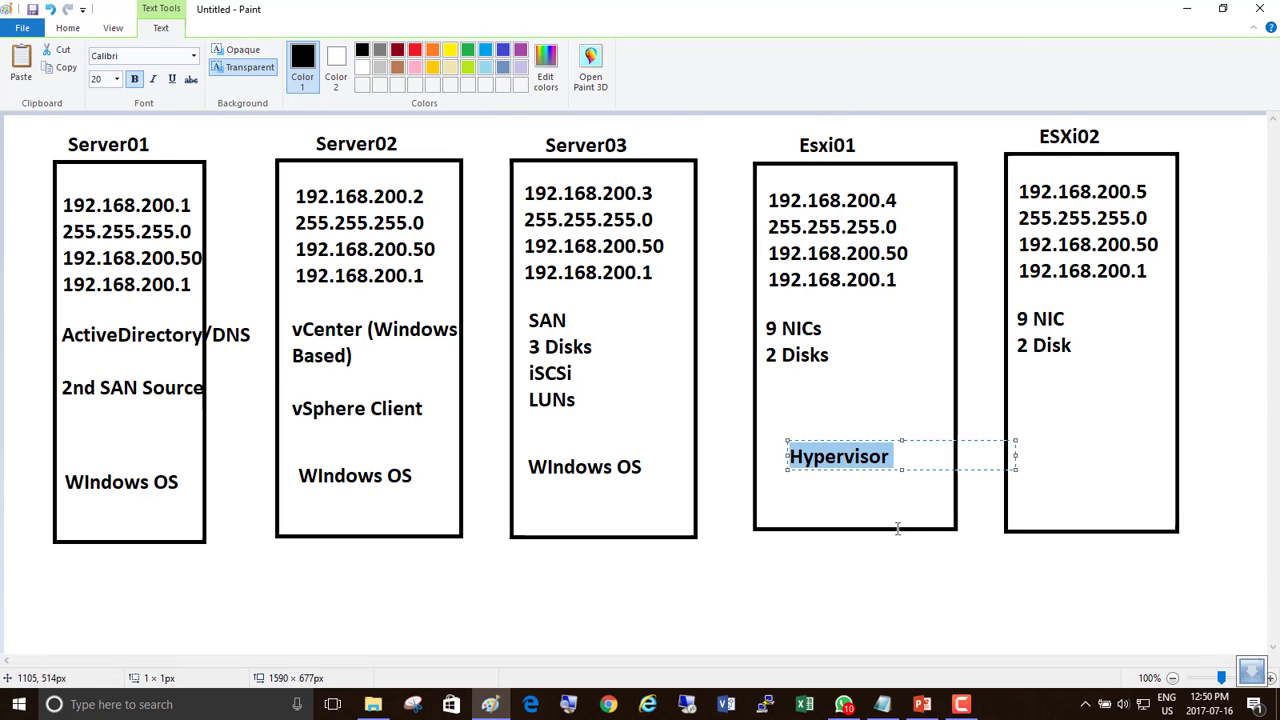
pyautogui.click(1023, 455)
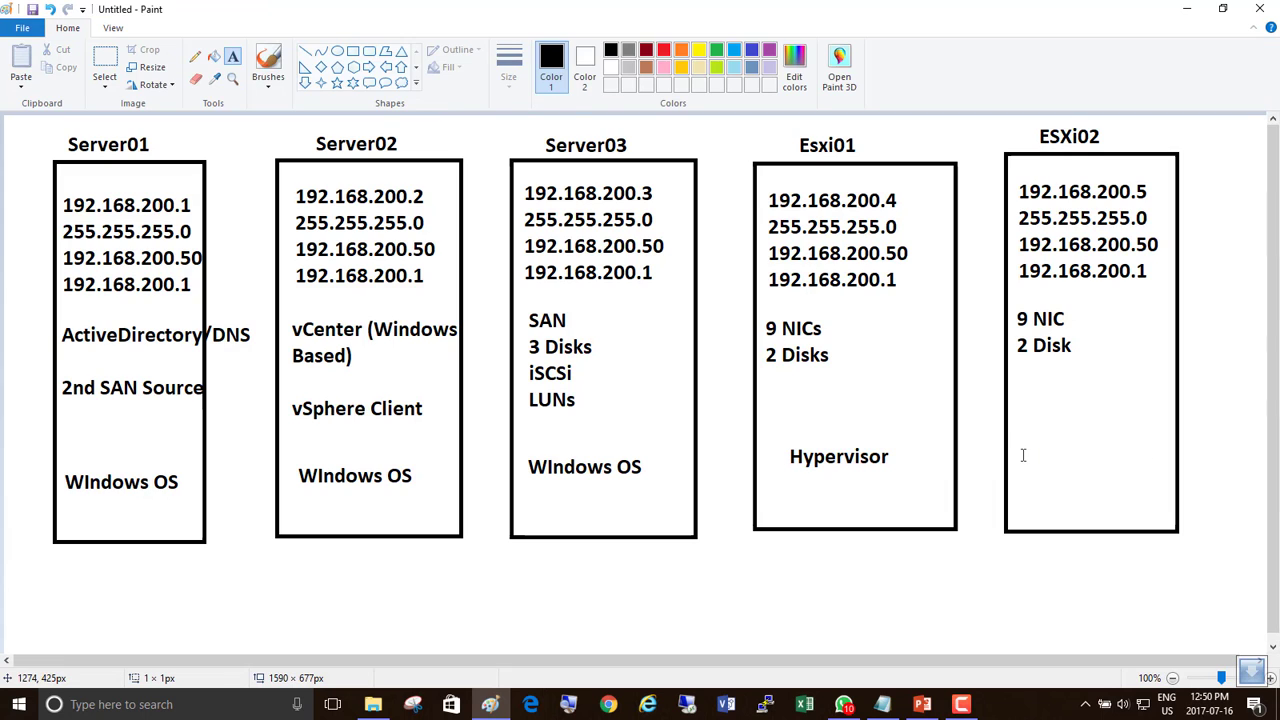
# Paste Hypervisor into a new text box low in the ESXi02 box.
pyautogui.click(1023, 455)
pyautogui.hotkey('ctrl', 'v')
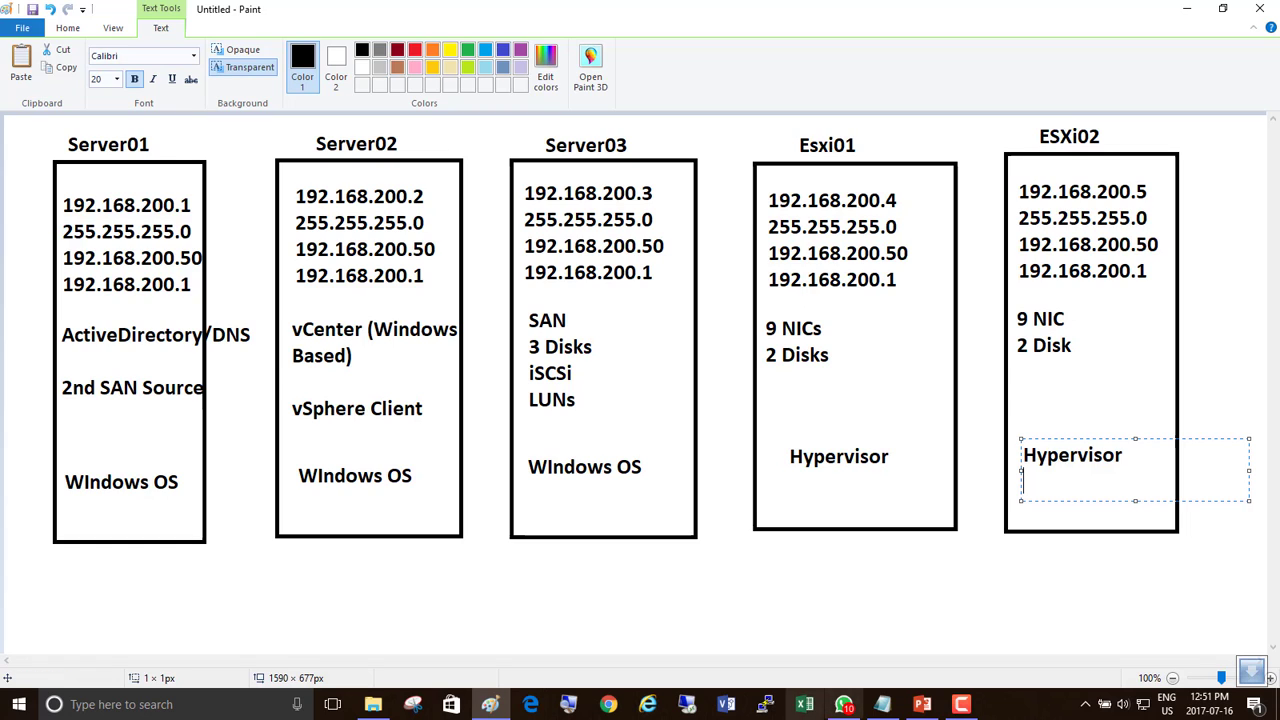
pyautogui.click(961, 704)
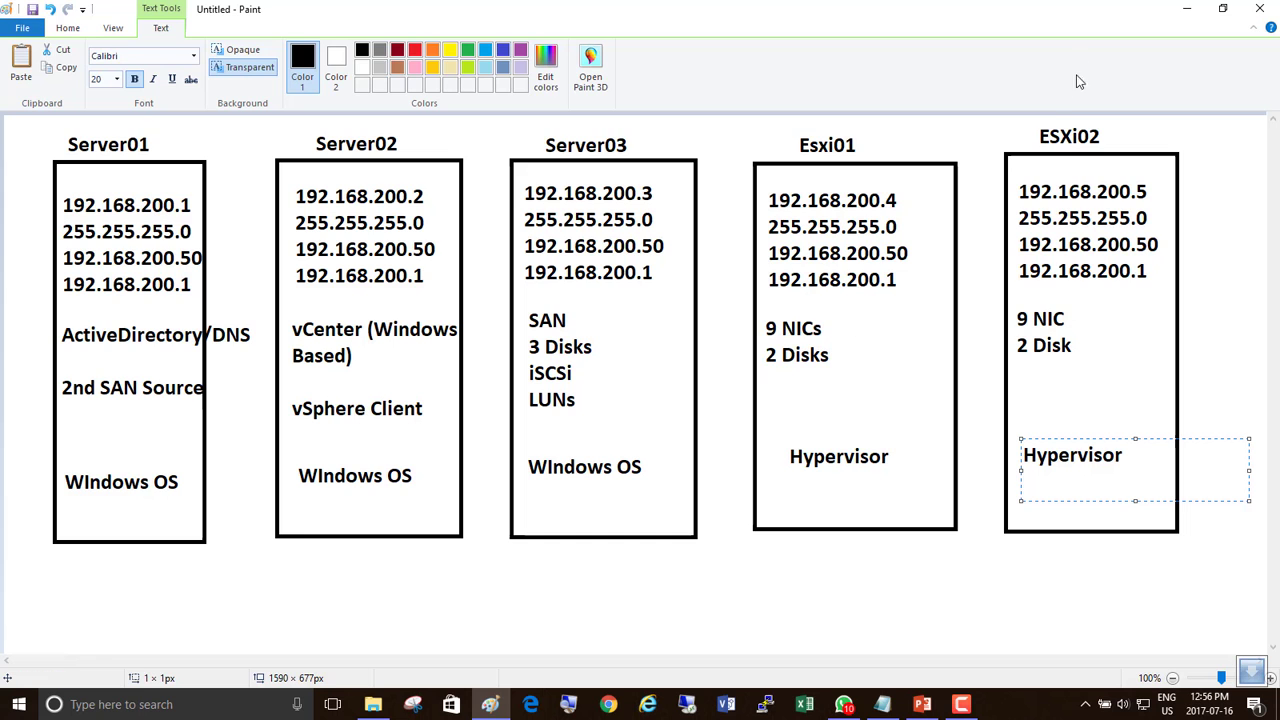
# Show the desktop and launch VMware Workstation from its desktop shortcut.
pyautogui.press('super+d')
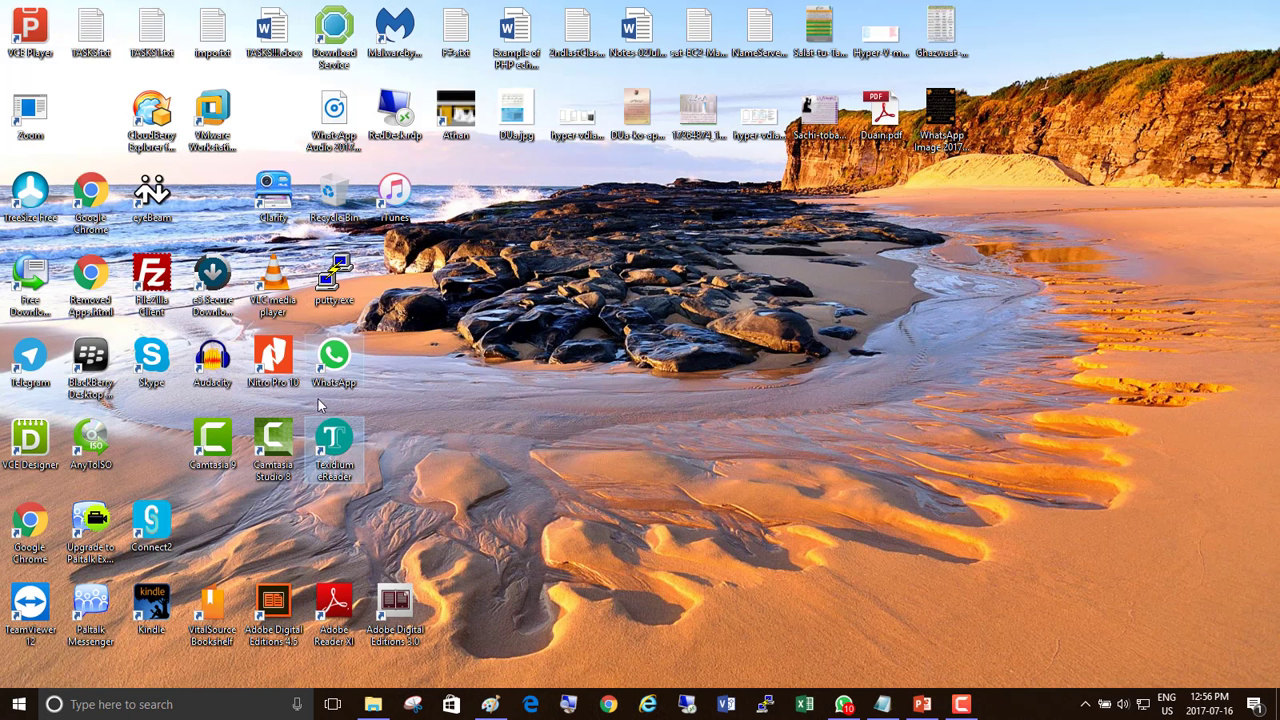
pyautogui.click(215, 108)
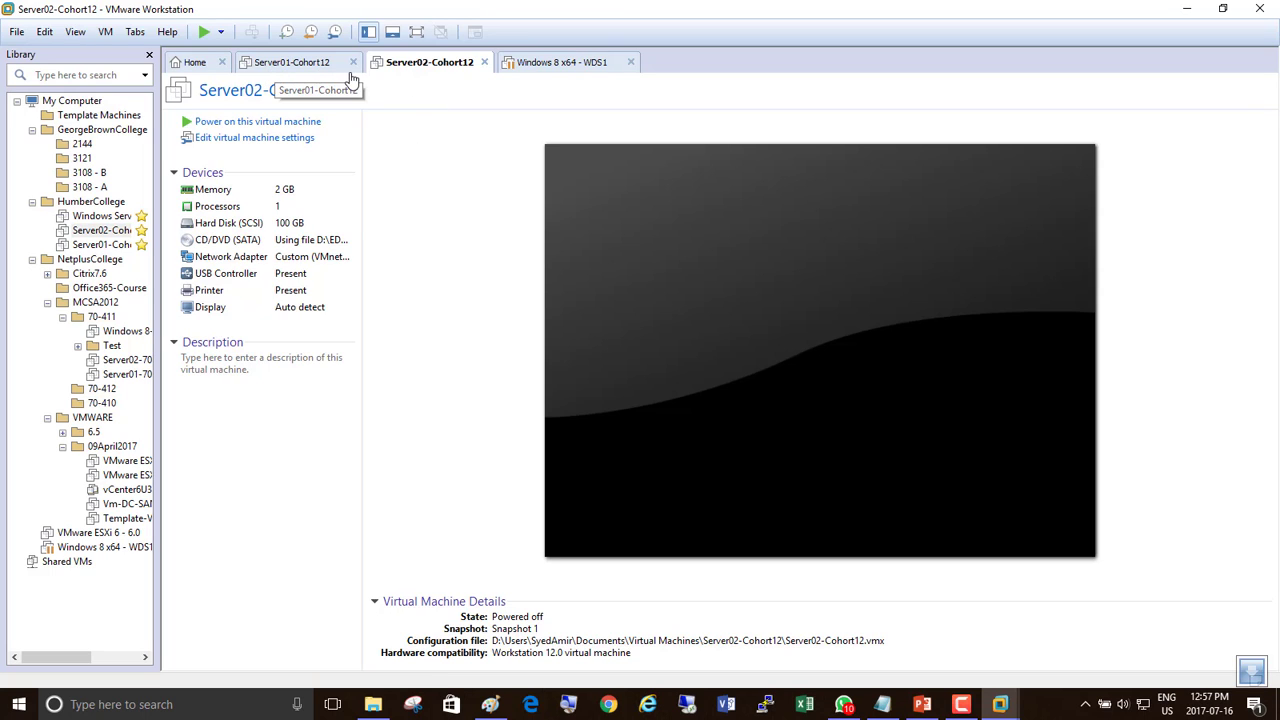
# Try a Remote Desktop connection to 192.168.10.28 and dismiss the failure message.
pyautogui.click(687, 706)
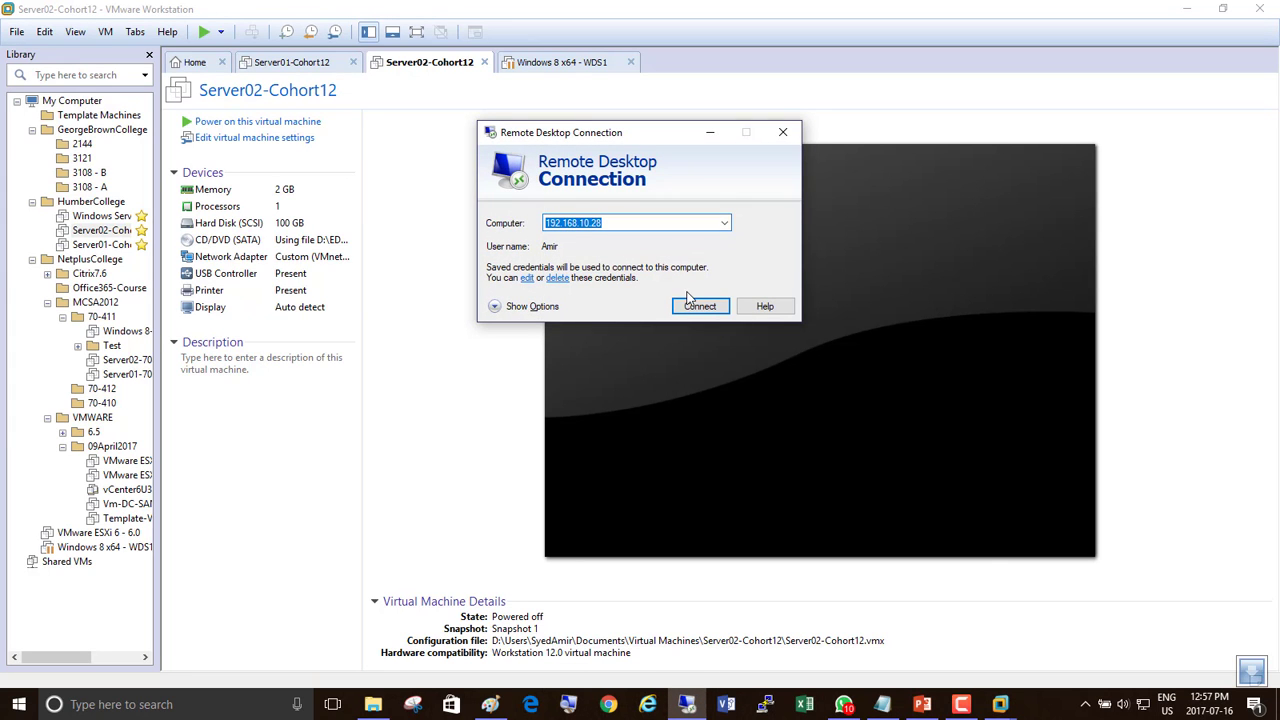
pyautogui.click(688, 310)
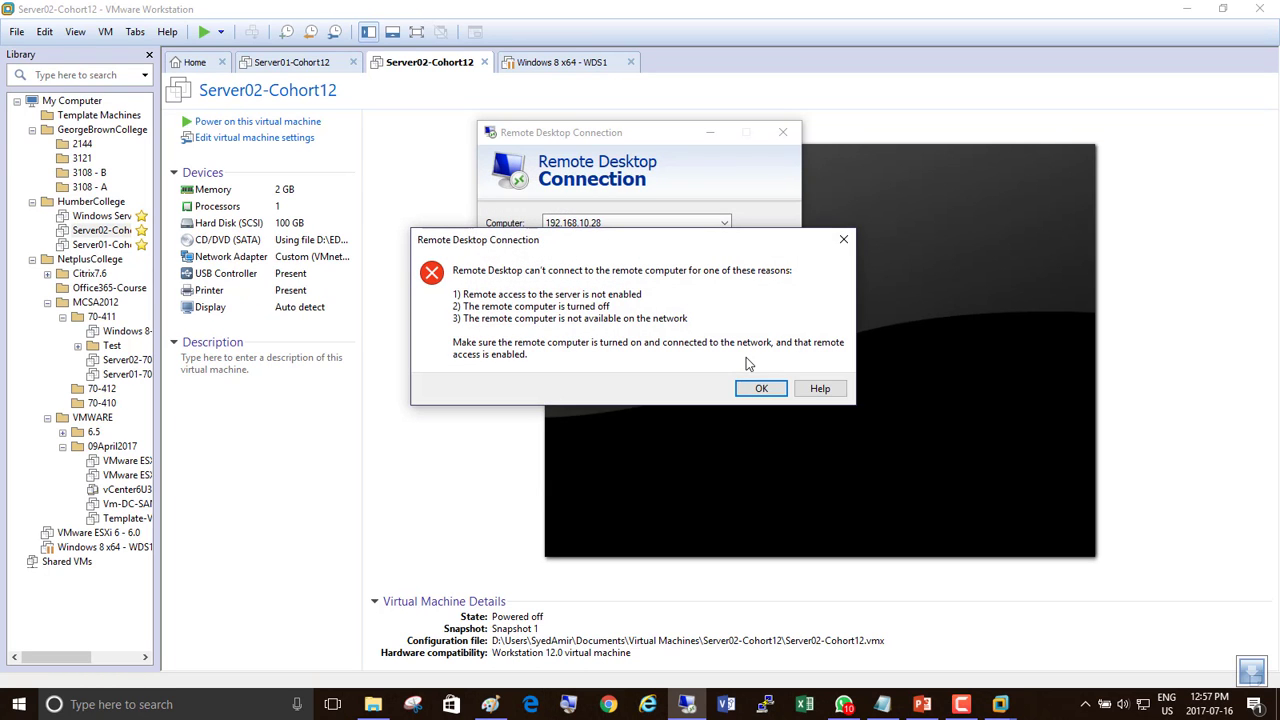
pyautogui.click(759, 389)
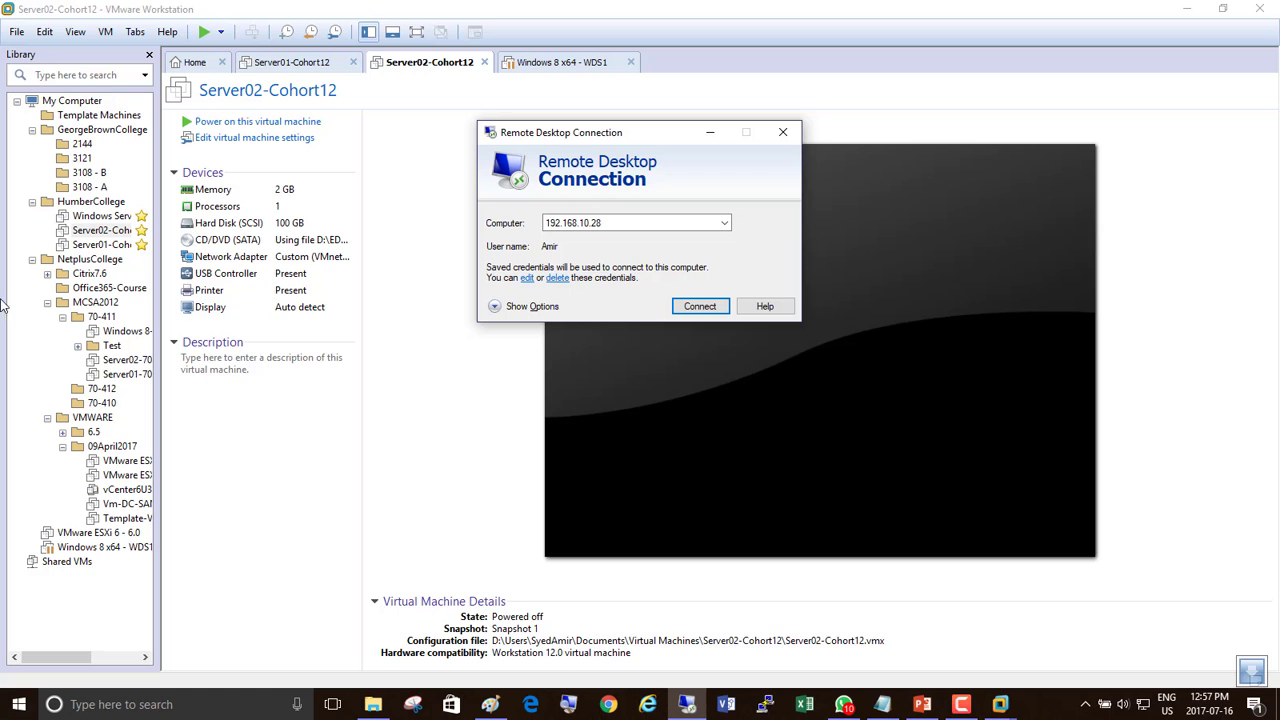
# Zoom in with Magnifier, widen the library panel and select Server02-Cohort12.
pyautogui.click(568, 704)
pyautogui.click(544, 543)
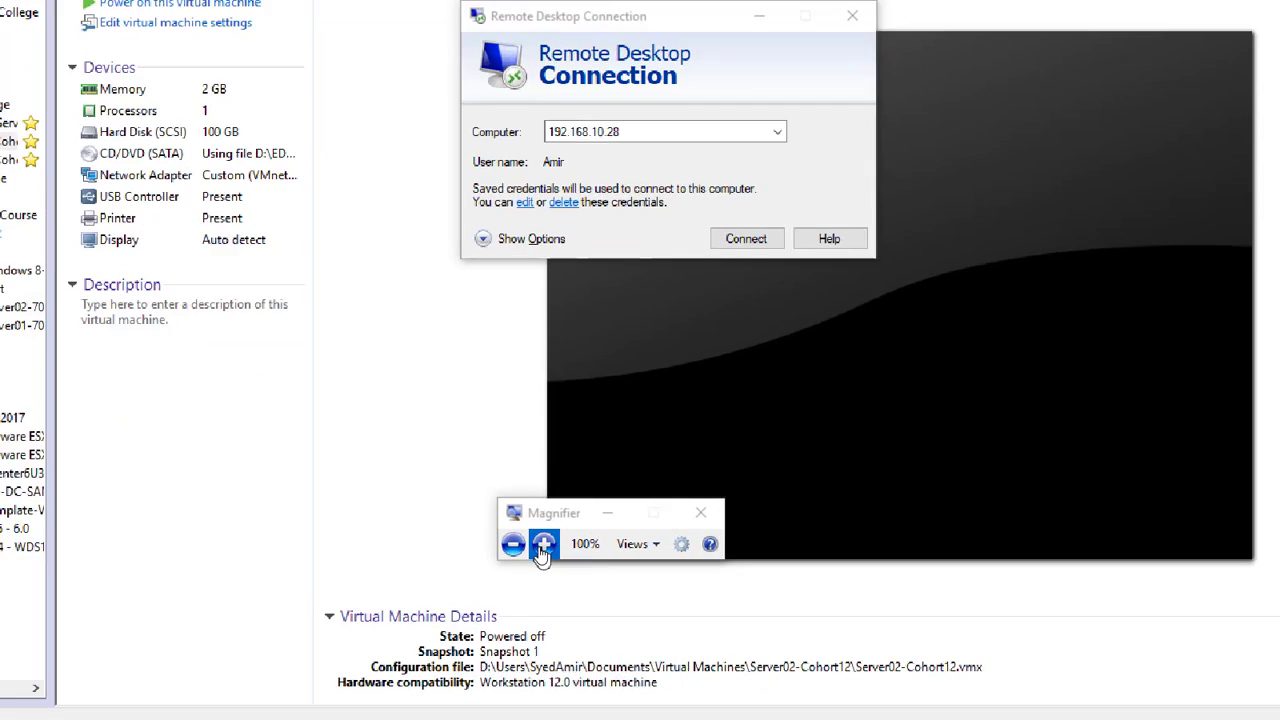
pyautogui.click(544, 543)
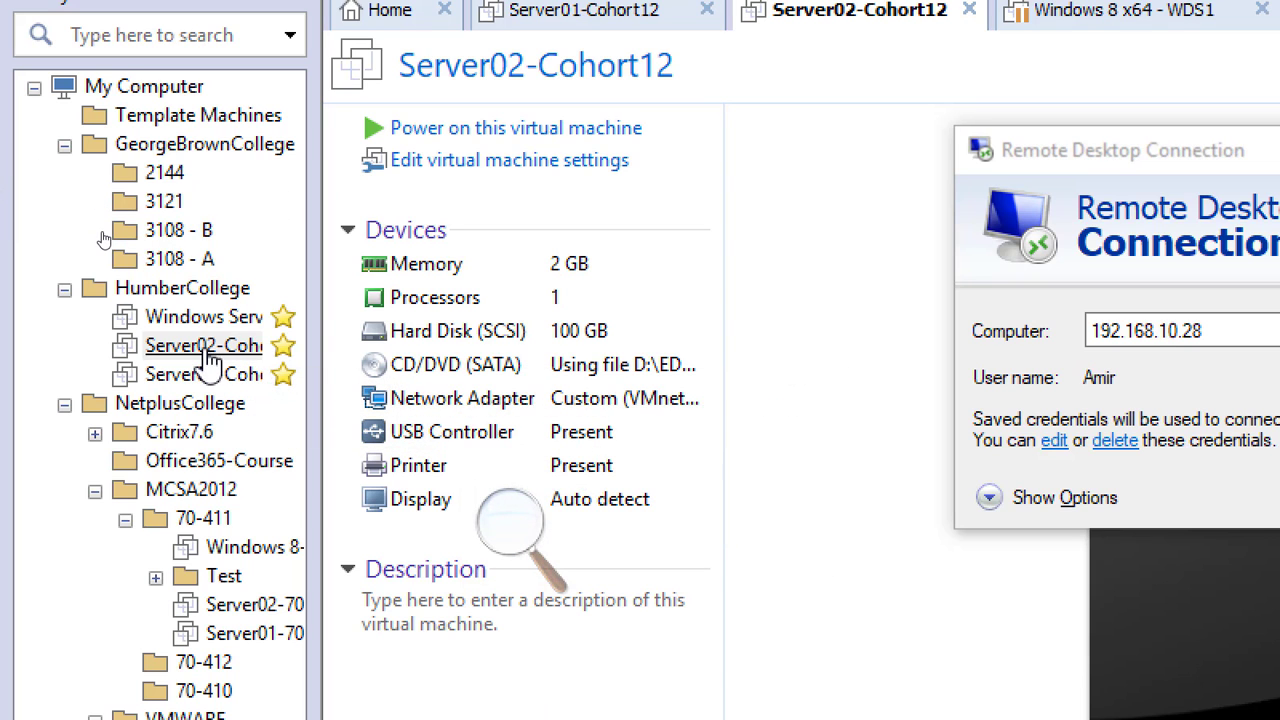
pyautogui.moveTo(338, 318); pyautogui.dragTo(428, 318)
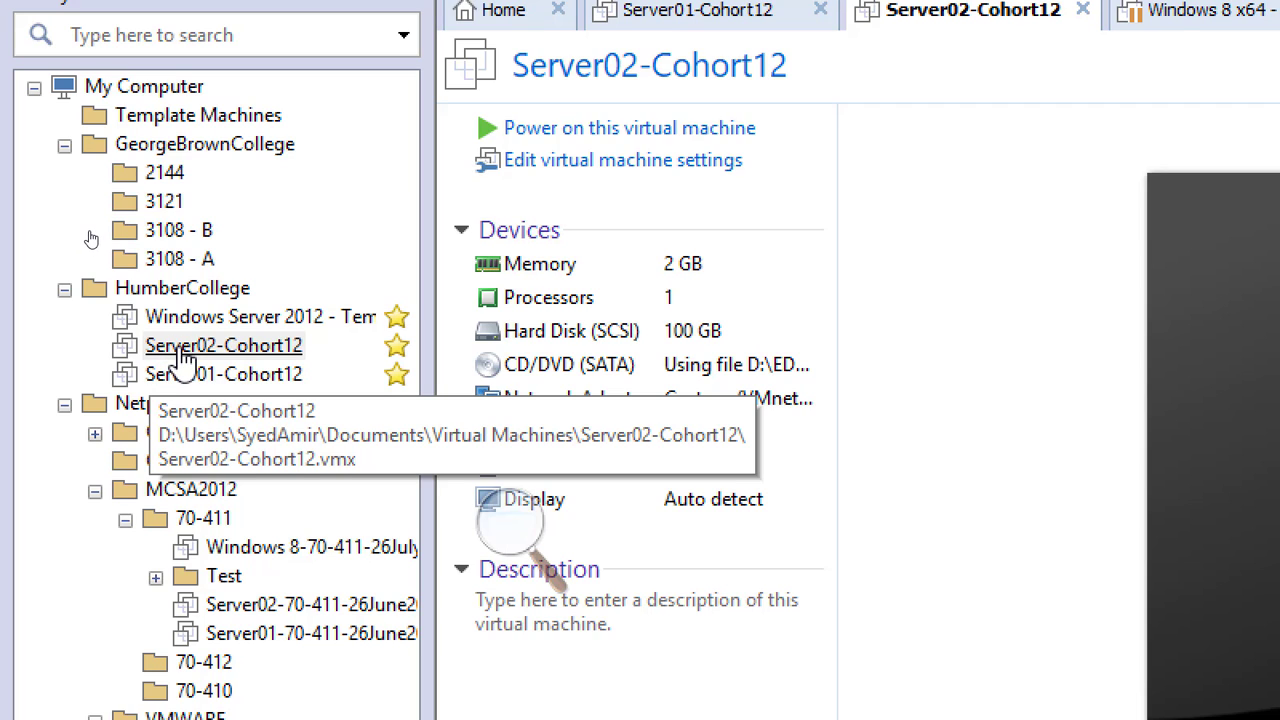
pyautogui.click(232, 364)
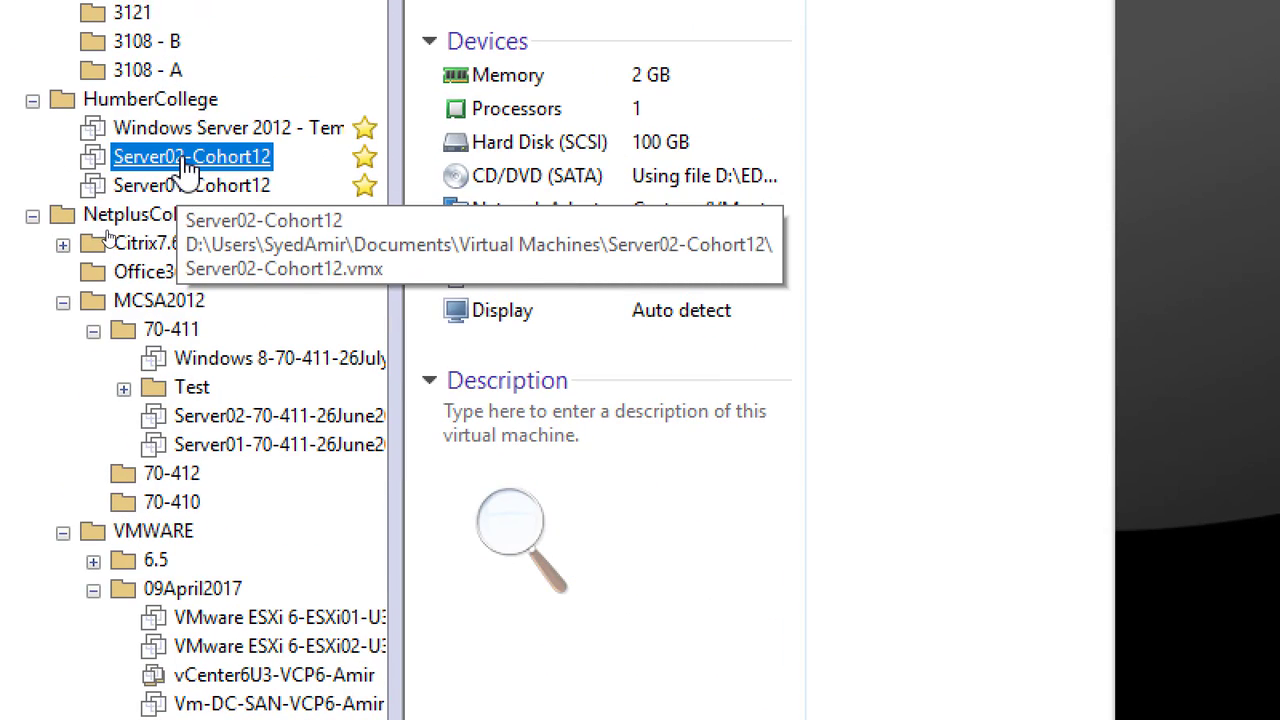
pyautogui.rightClick(187, 167)
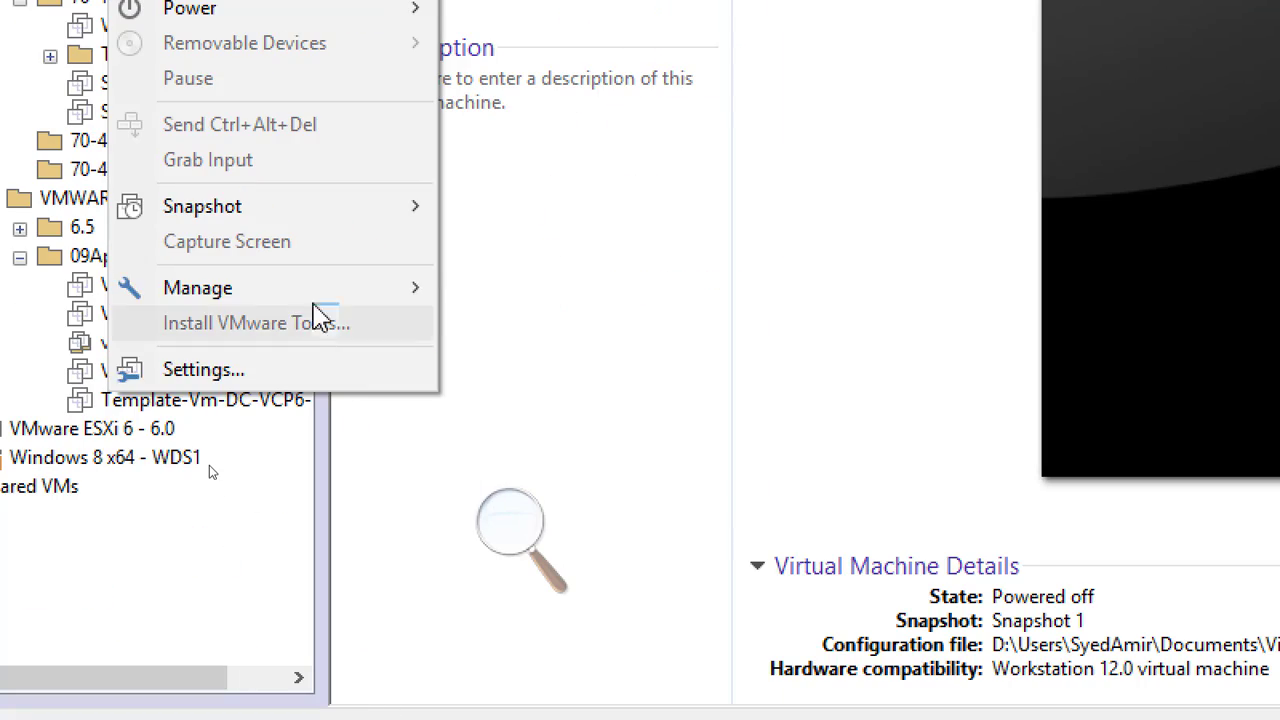
pyautogui.moveTo(314, 290)
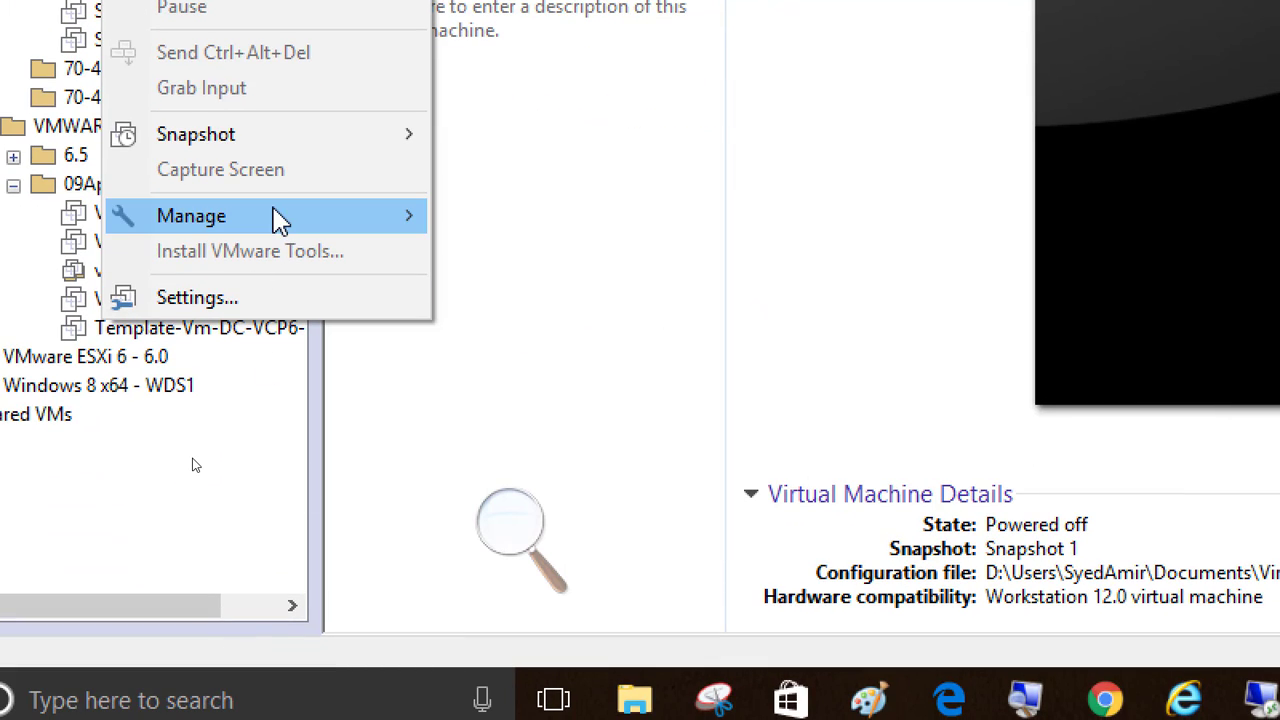
pyautogui.moveTo(395, 575)
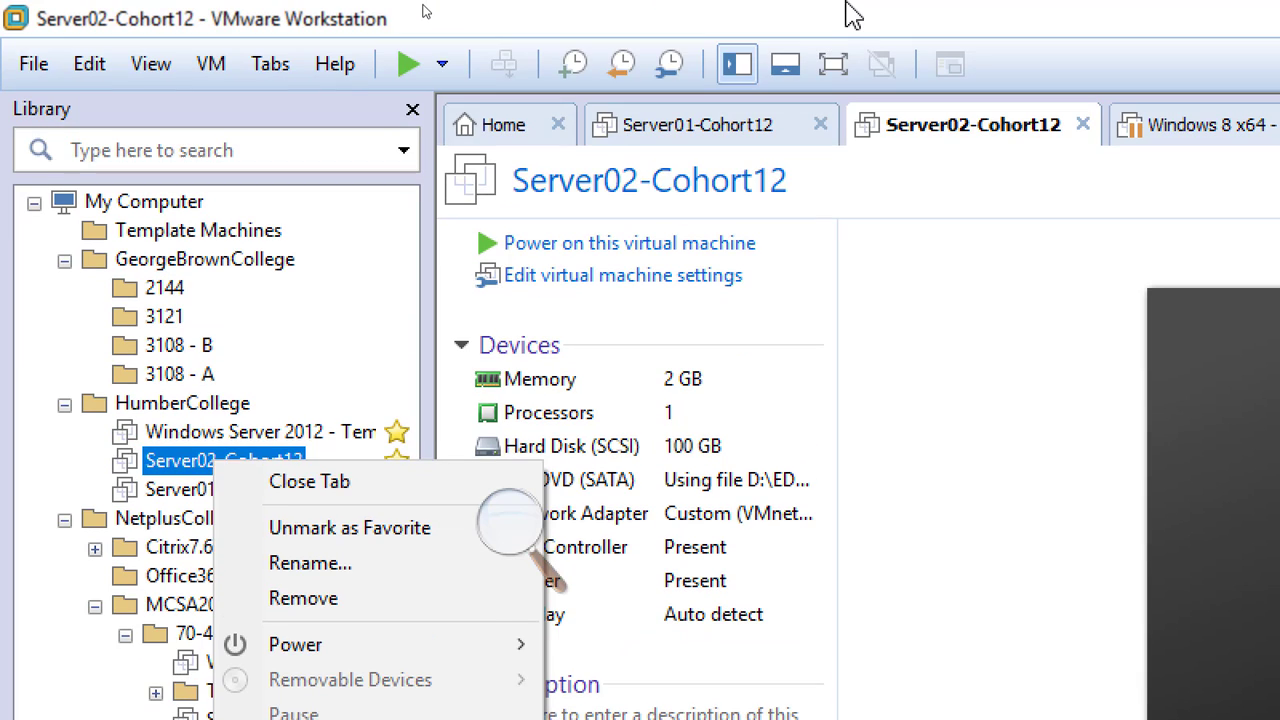
pyautogui.click(852, 20)
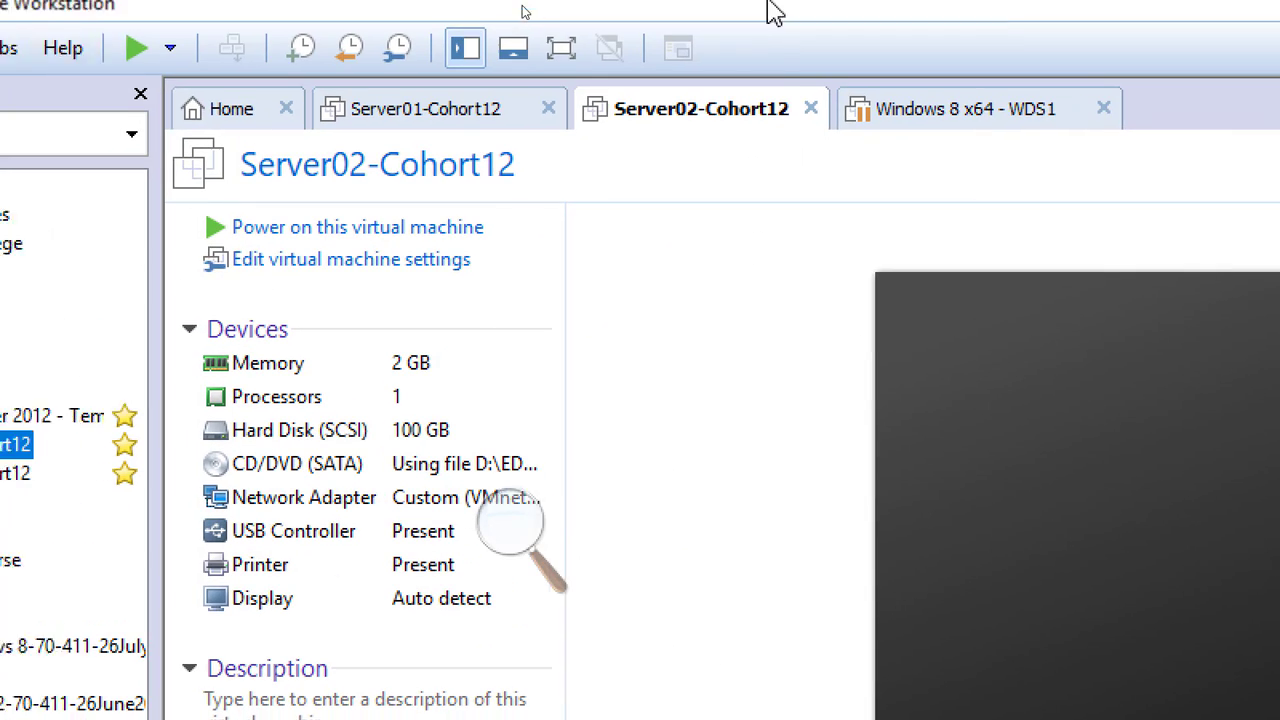
# Close the Server02-Cohort12, Server01-Cohort12 and Windows 8 x64 - WDS1 tabs and quit VMware Workstation.
pyautogui.click(825, 20)
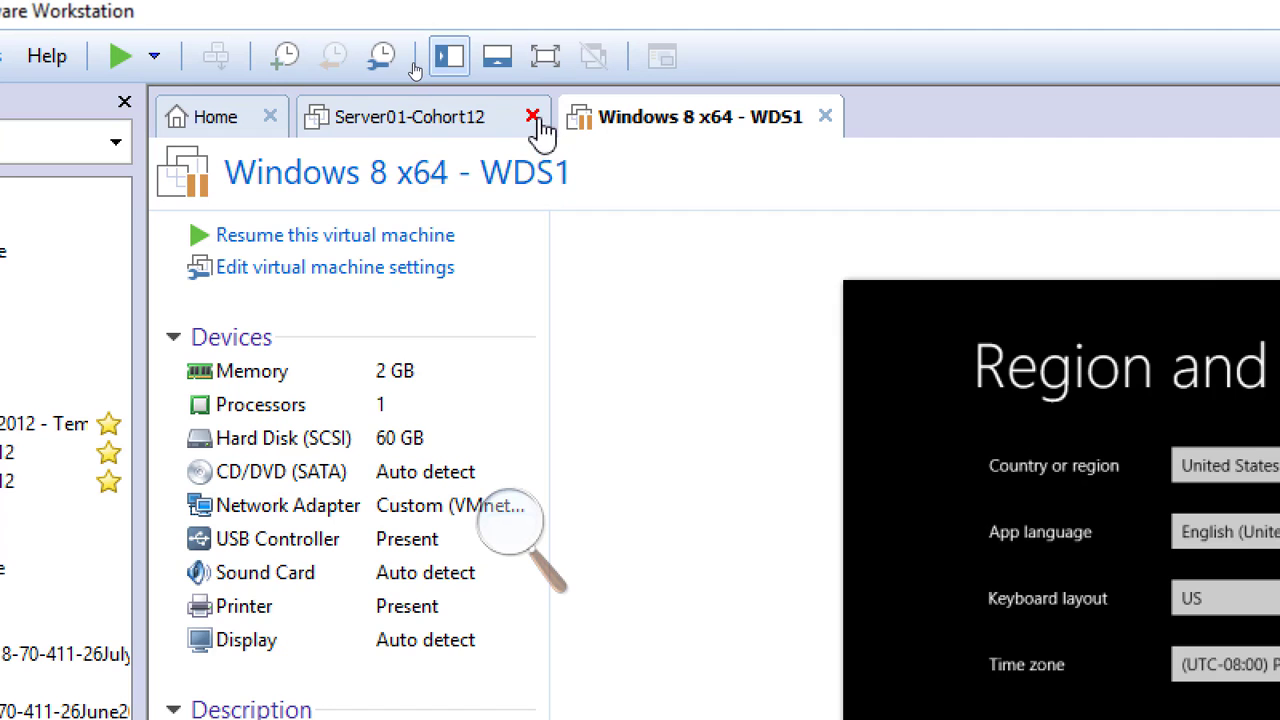
pyautogui.click(532, 117)
pyautogui.click(564, 117)
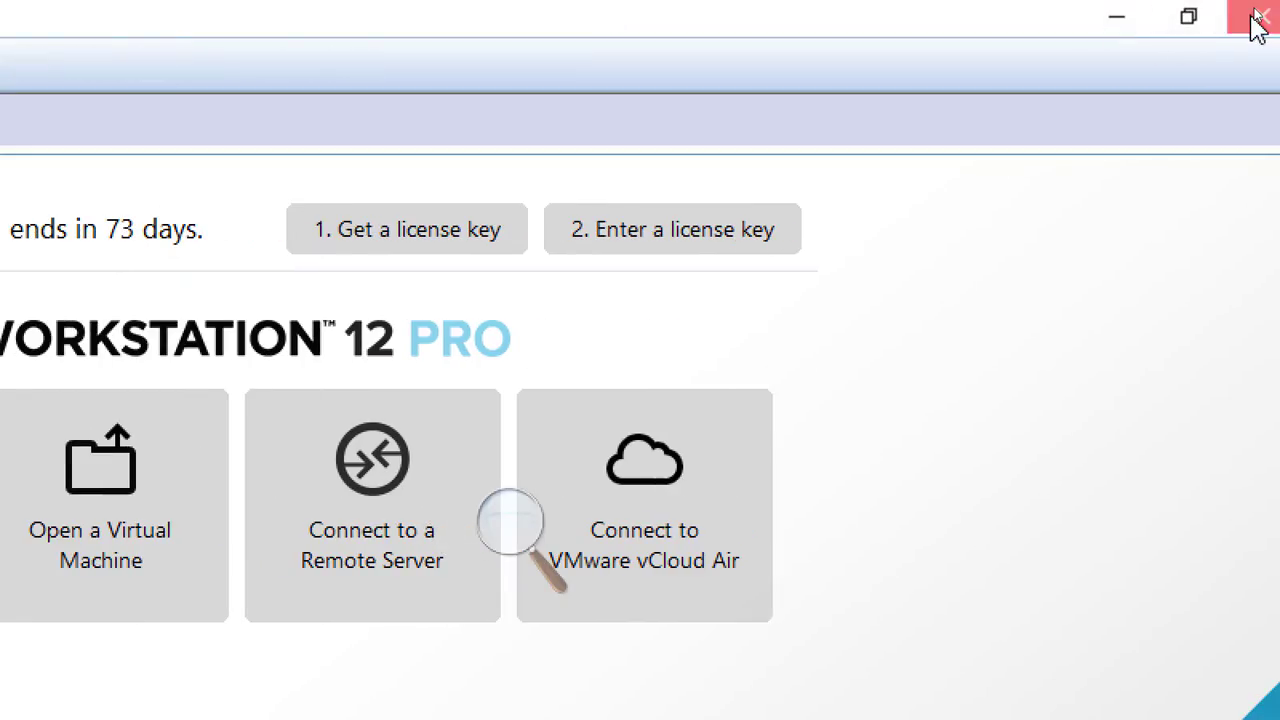
pyautogui.click(1258, 25)
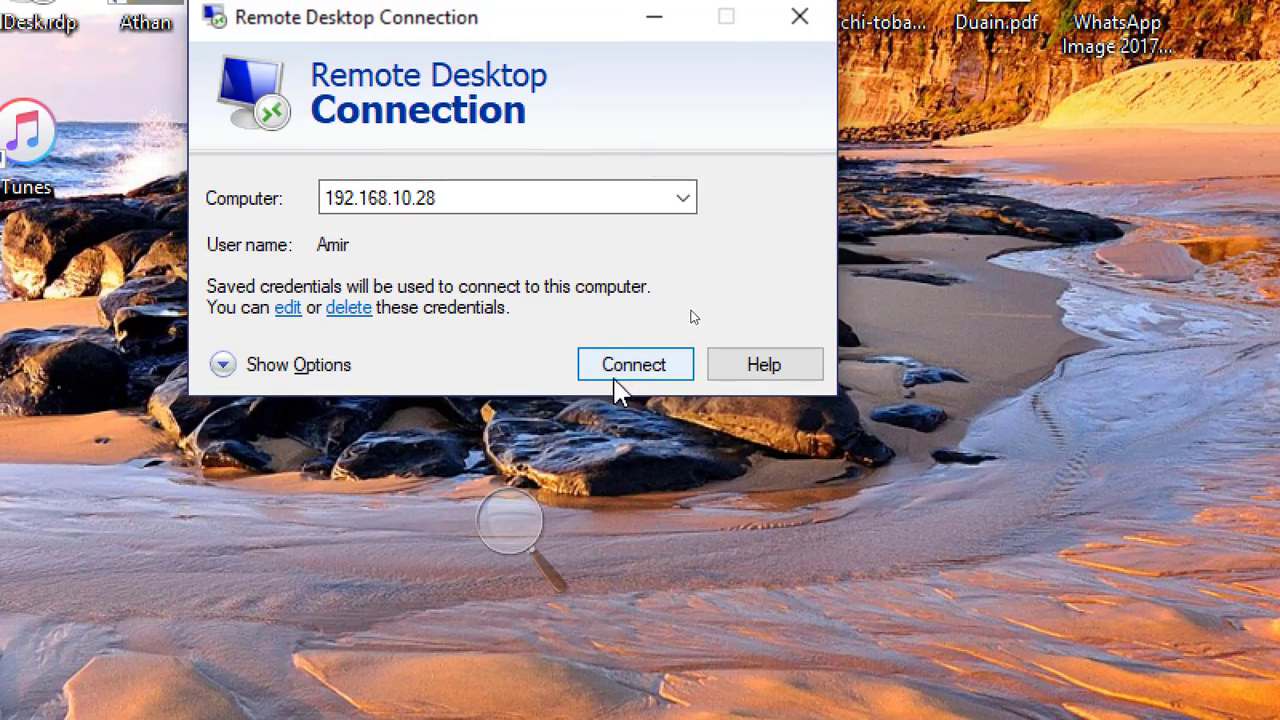
# Connect Remote Desktop to 192.168.10.28, accepting the certificate, and zoom Magnifier back to 100%.
pyautogui.click(632, 368)
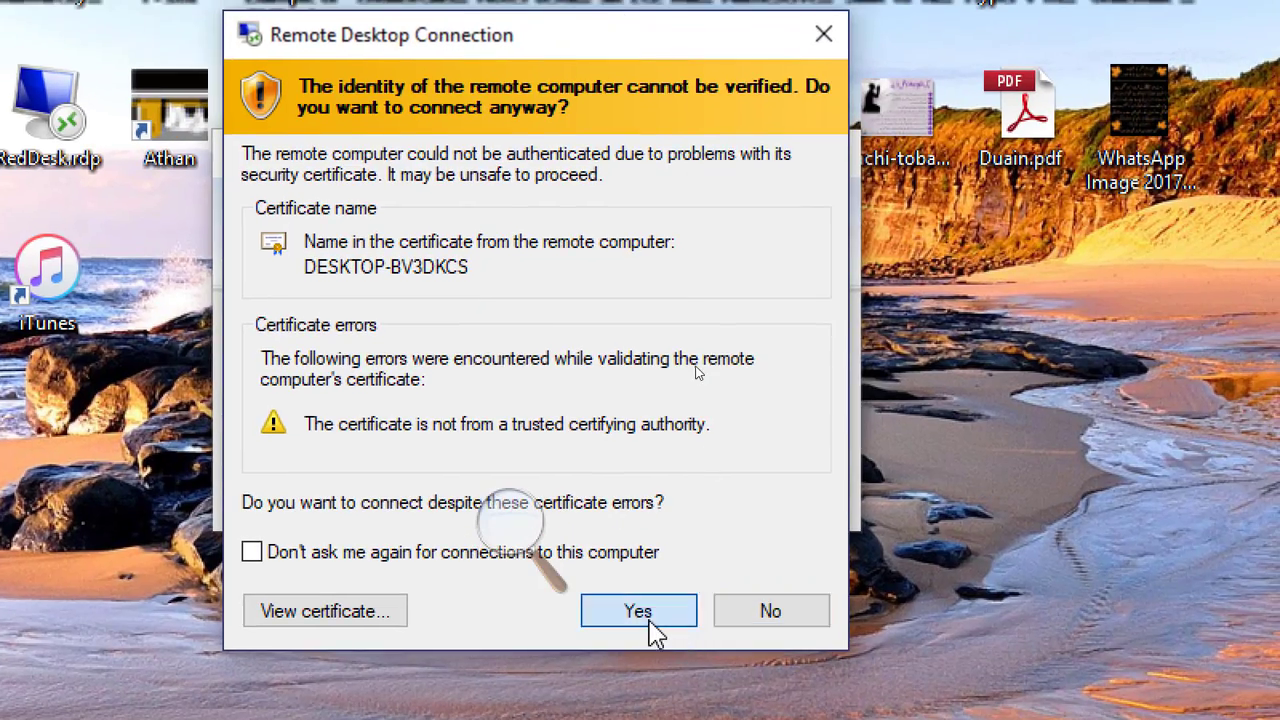
pyautogui.click(614, 475)
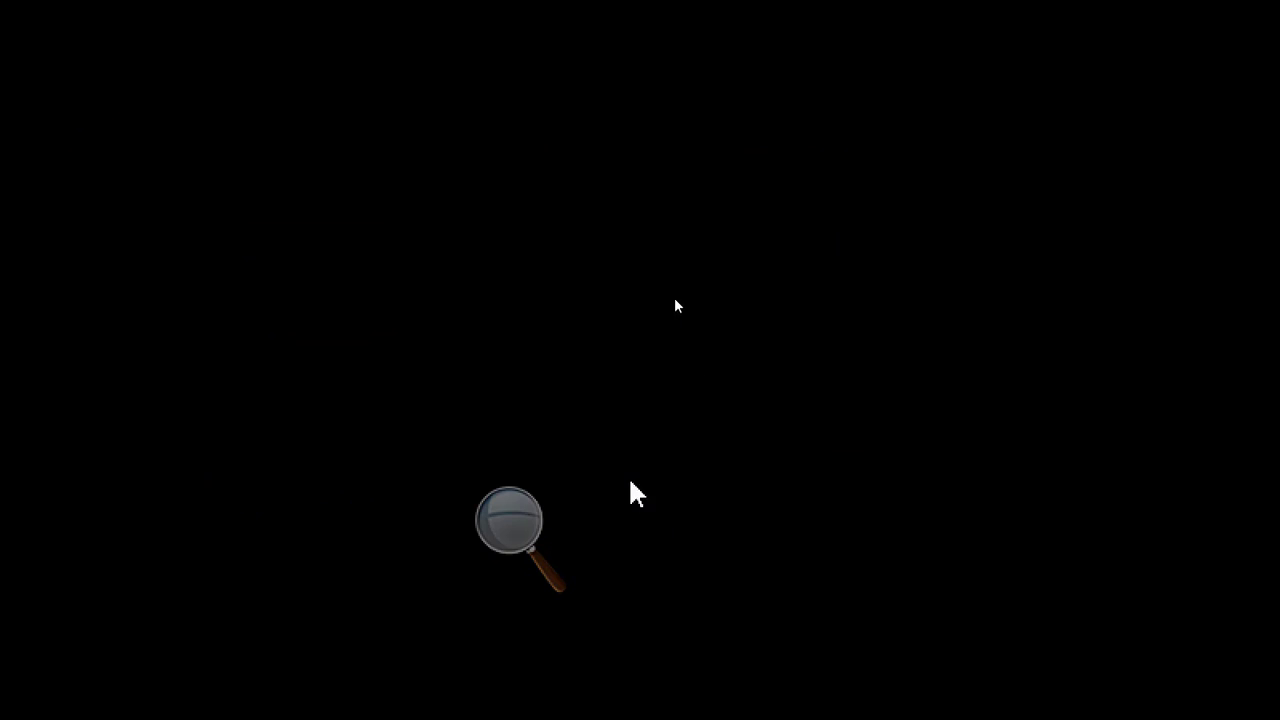
pyautogui.click(497, 540)
pyautogui.click(498, 544)
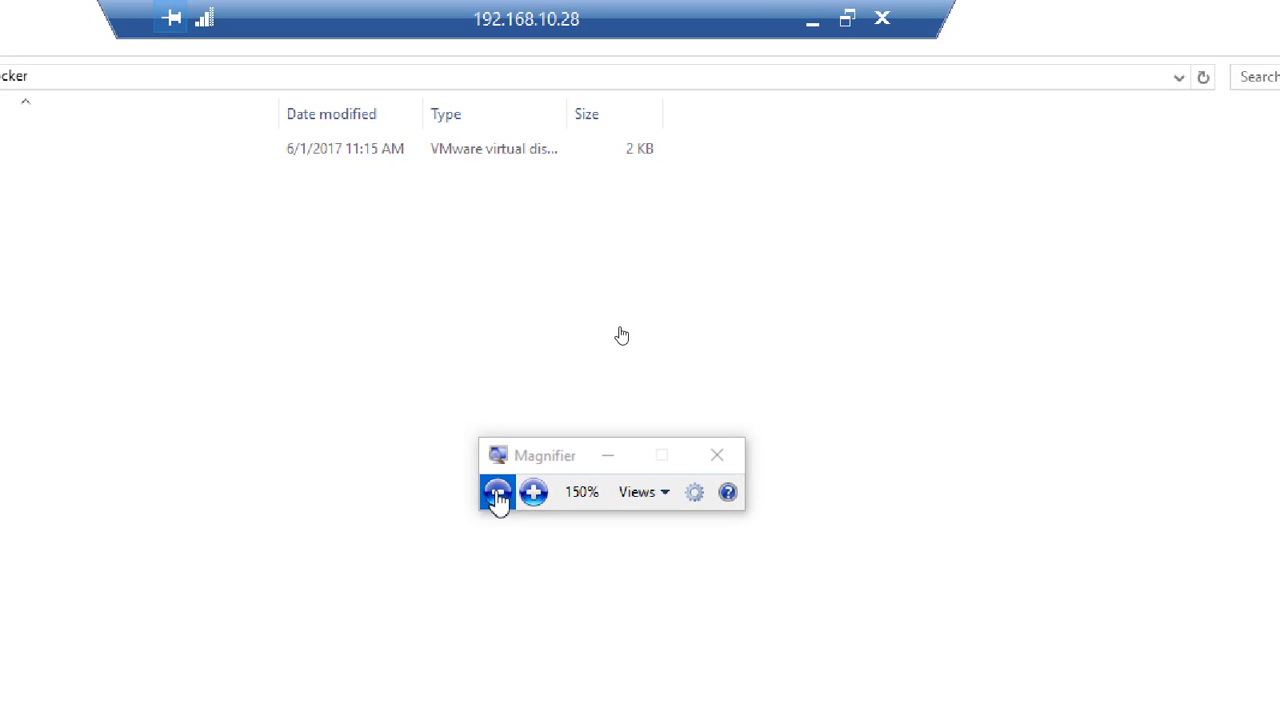
pyautogui.click(498, 544)
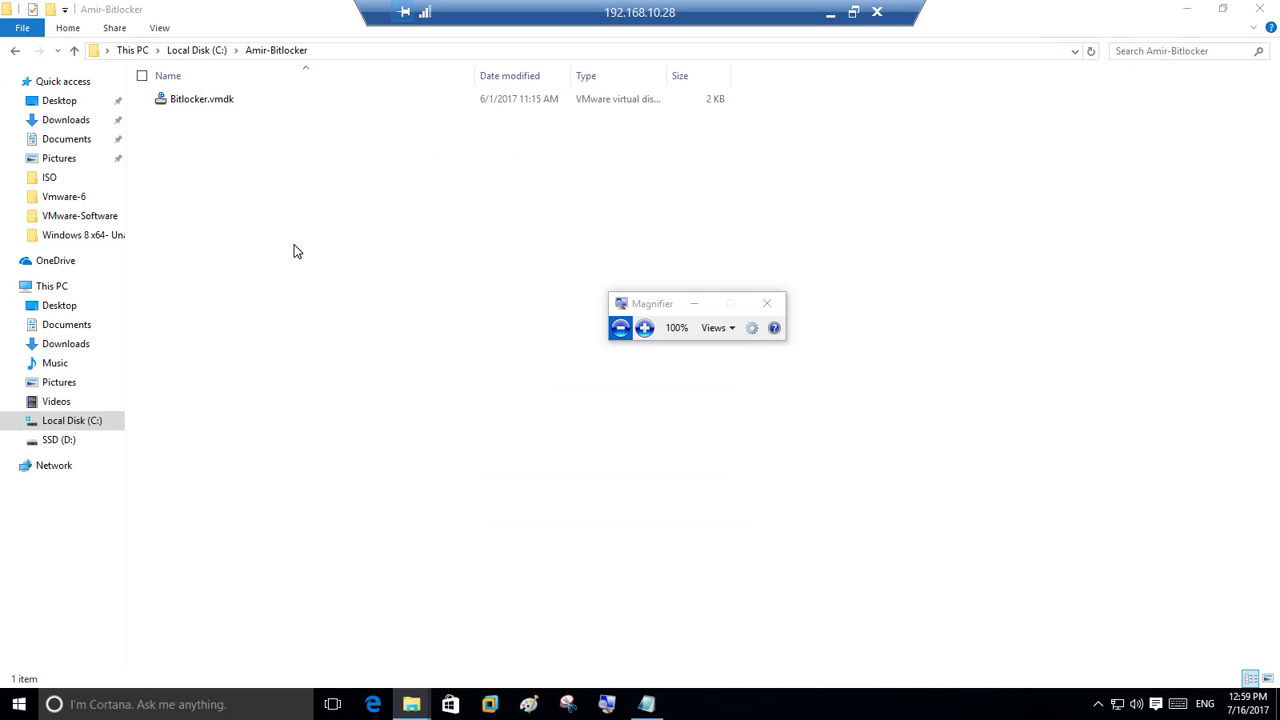
# Launch VMware Workstation on the remote computer, expand its VMware folder, and exit full screen.
pyautogui.click(1186, 9)
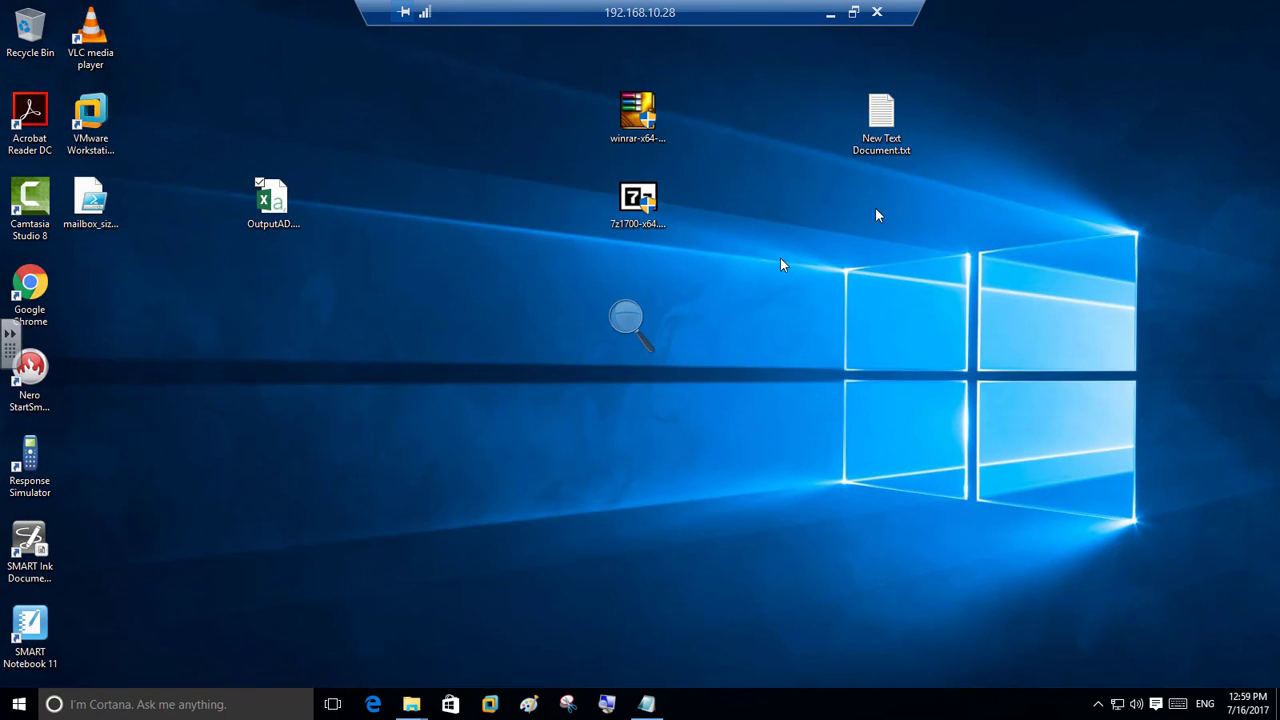
pyautogui.rightClick(90, 115)
pyautogui.click(110, 133)
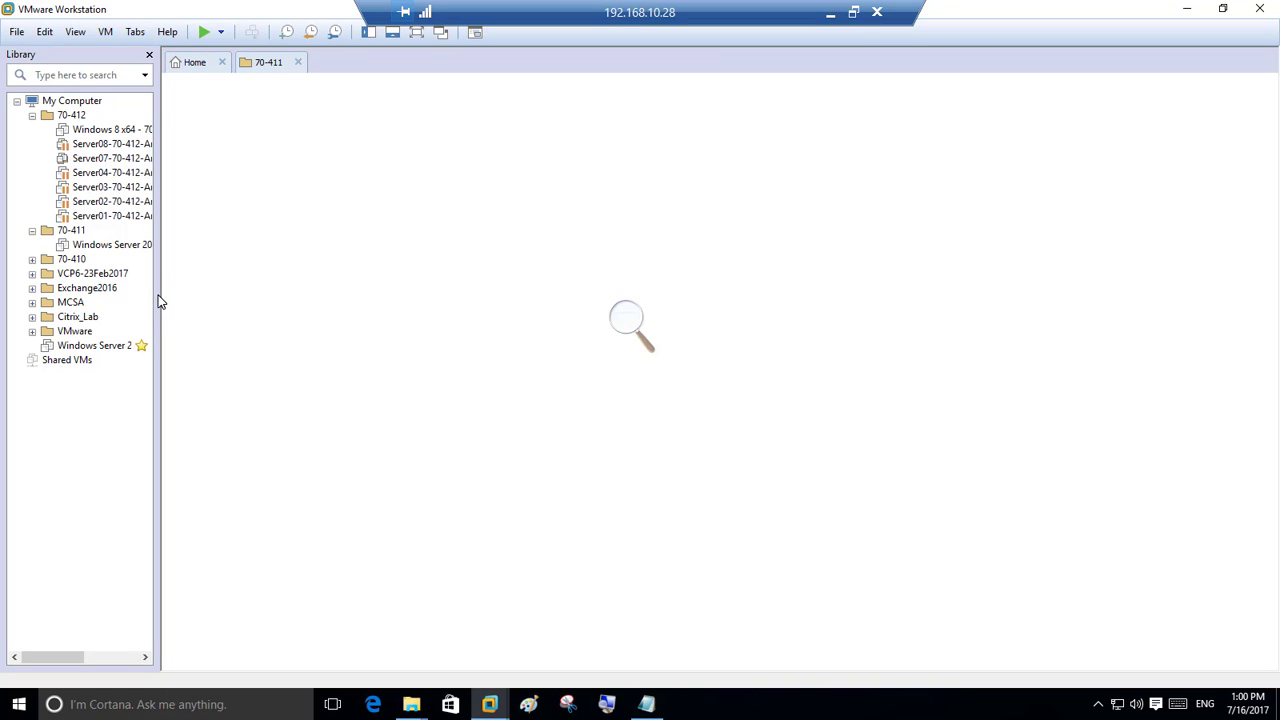
pyautogui.click(75, 331)
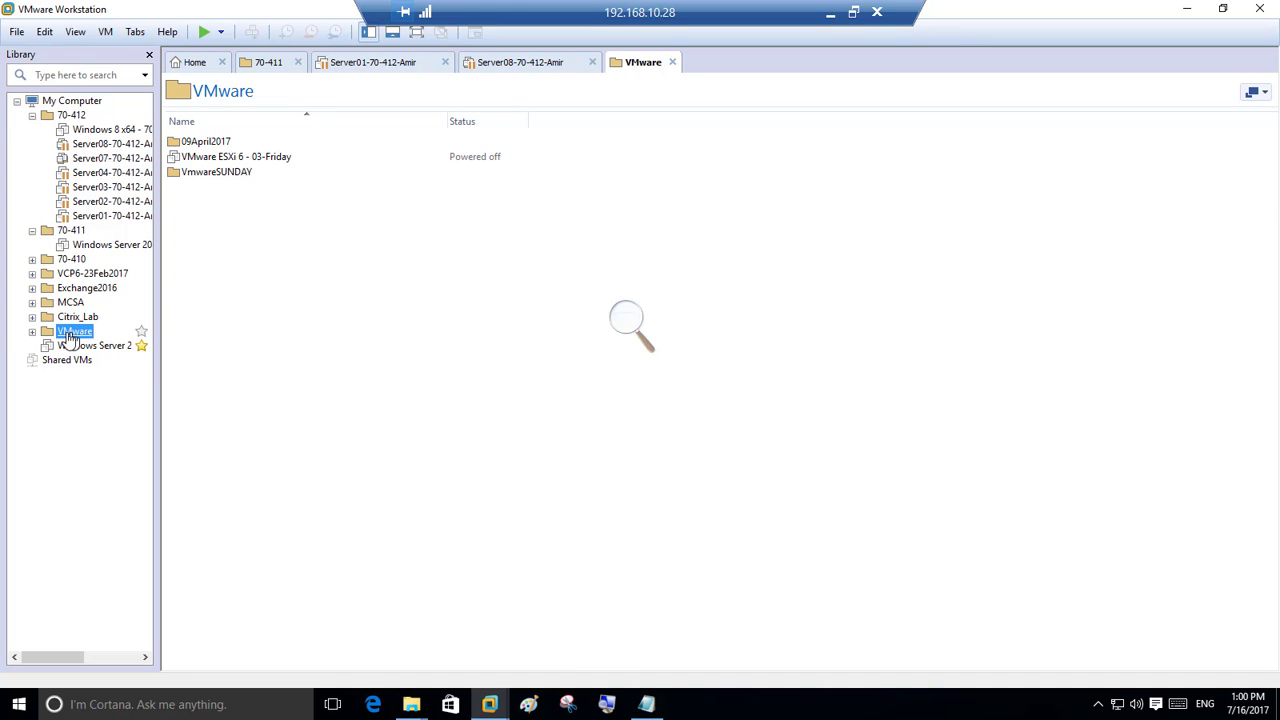
pyautogui.click(32, 331)
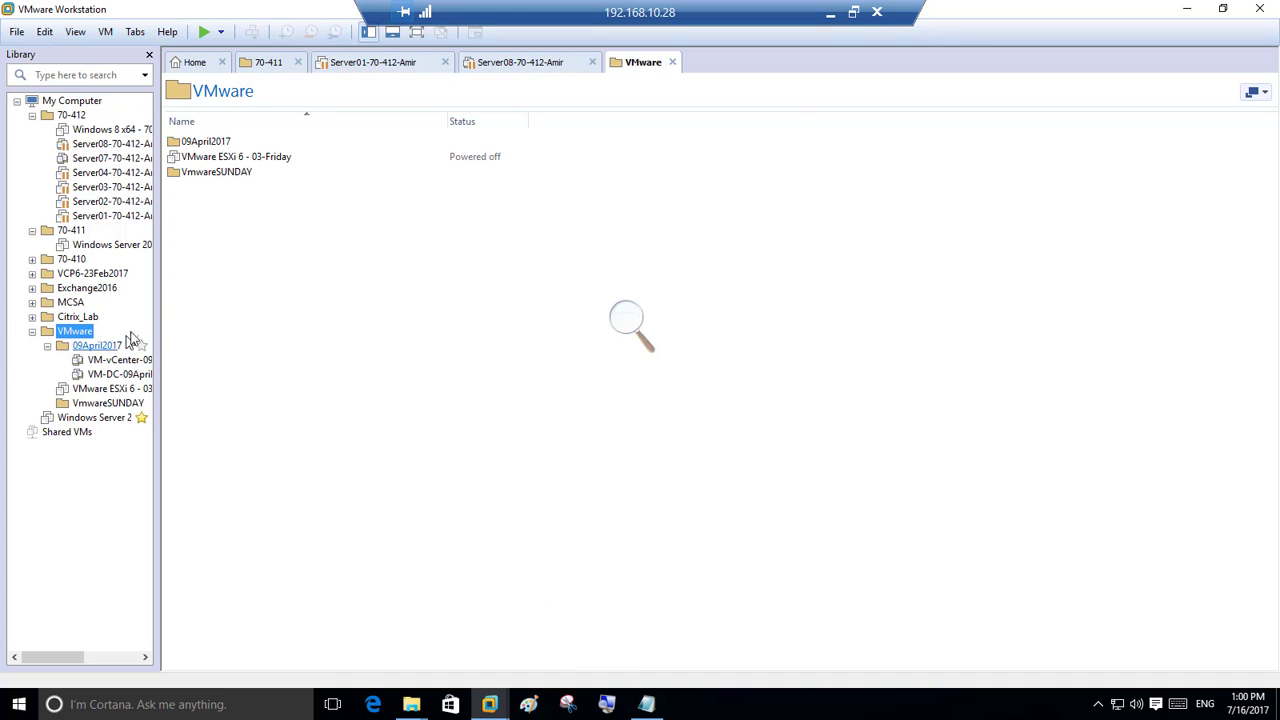
pyautogui.click(853, 12)
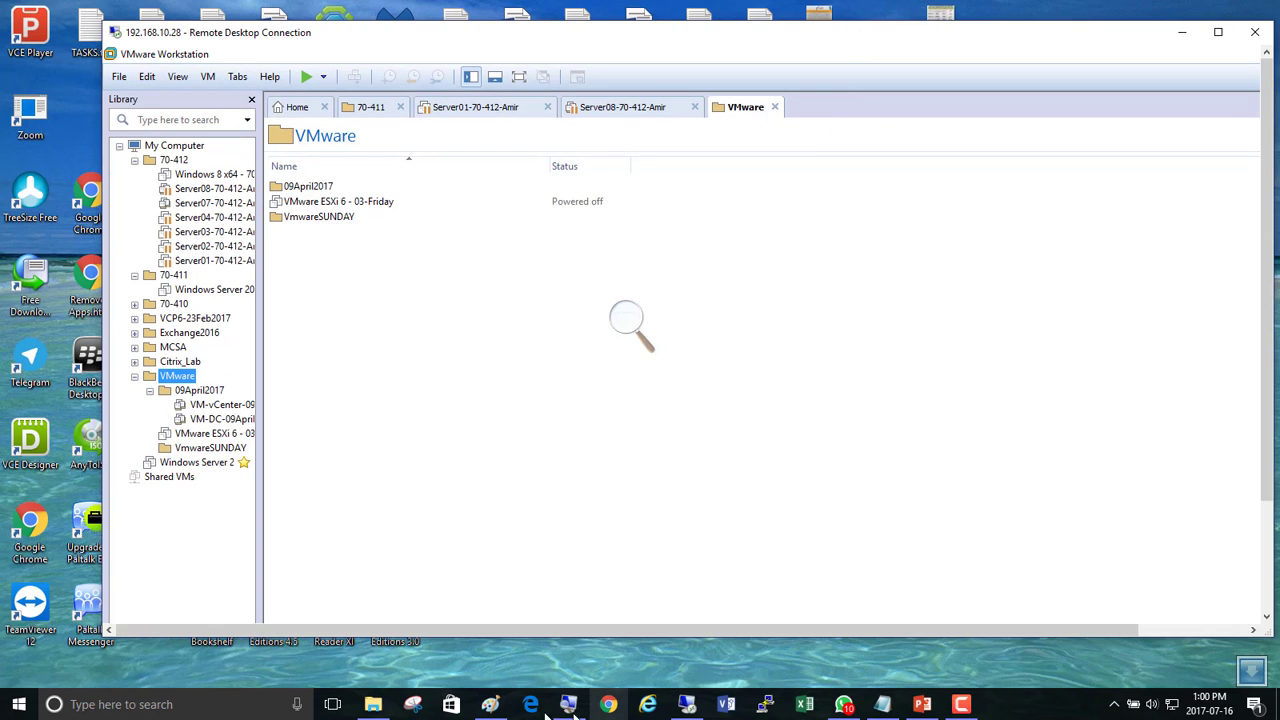
# Open a new blank Paint window from Paint's taskbar jump list.
pyautogui.click(491, 705)
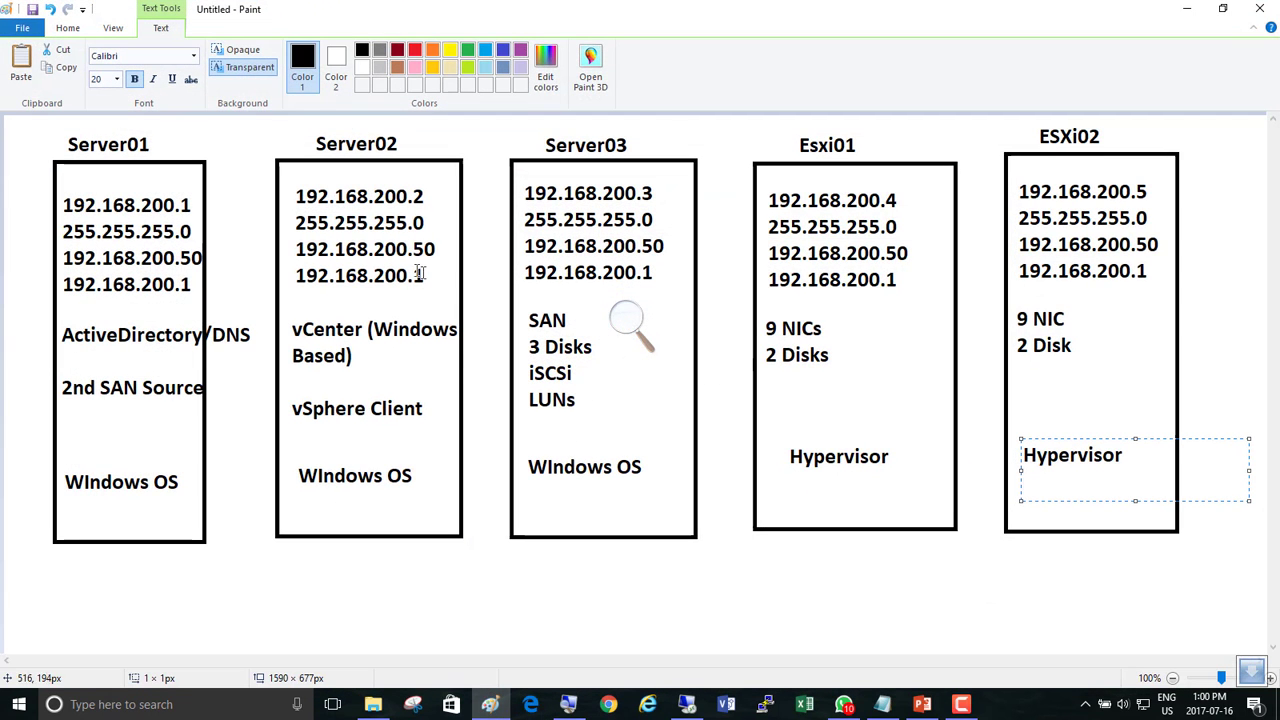
pyautogui.moveTo(497, 708); pyautogui.dragTo(474, 588)
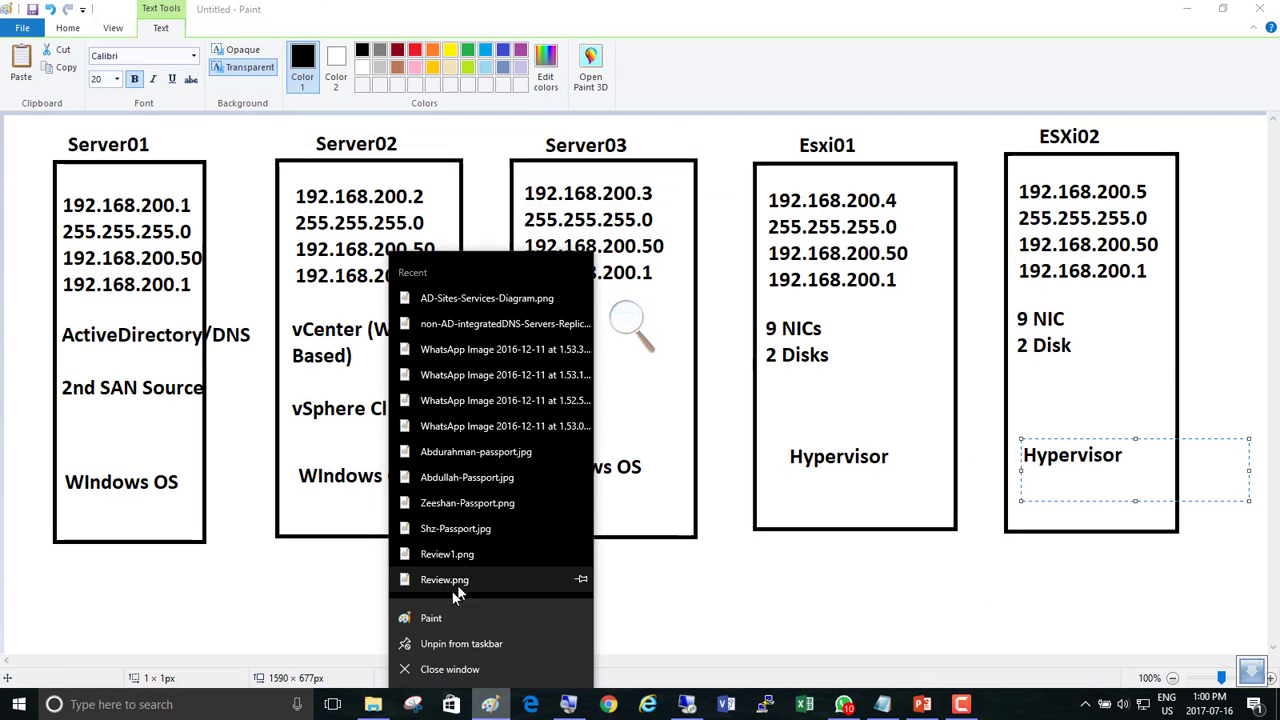
pyautogui.click(451, 618)
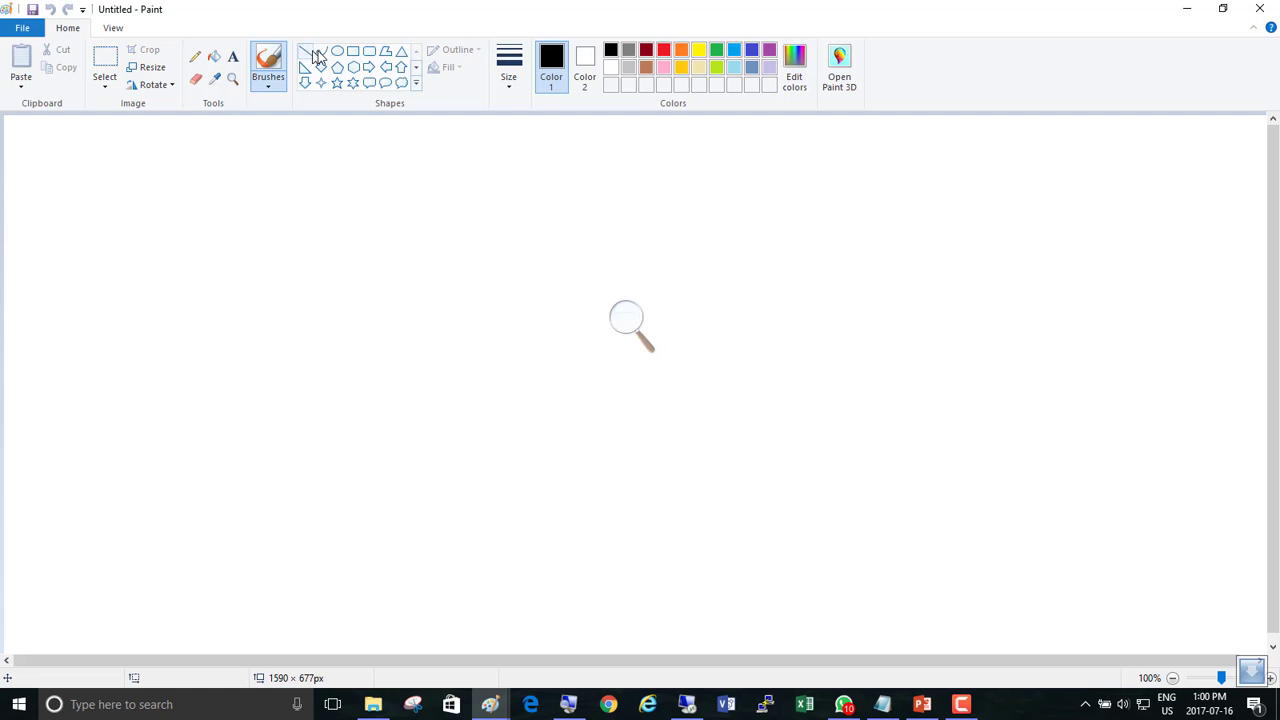
# Draw a tall rectangle on the left of the canvas and place a text box above it.
pyautogui.click(353, 52)
pyautogui.moveTo(105, 165)
pyautogui.mouseDown()
pyautogui.moveTo(243, 237)
pyautogui.moveTo(358, 595)
pyautogui.mouseUp()
pyautogui.click(233, 57)
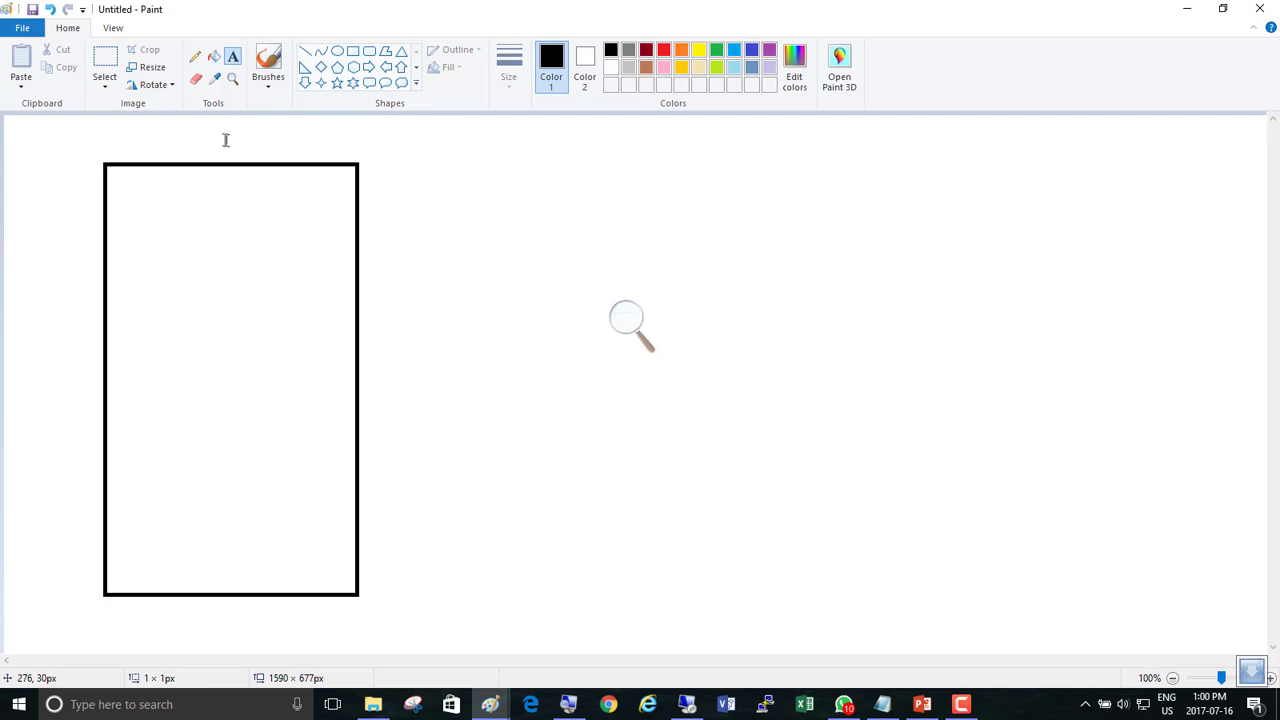
pyautogui.click(225, 137)
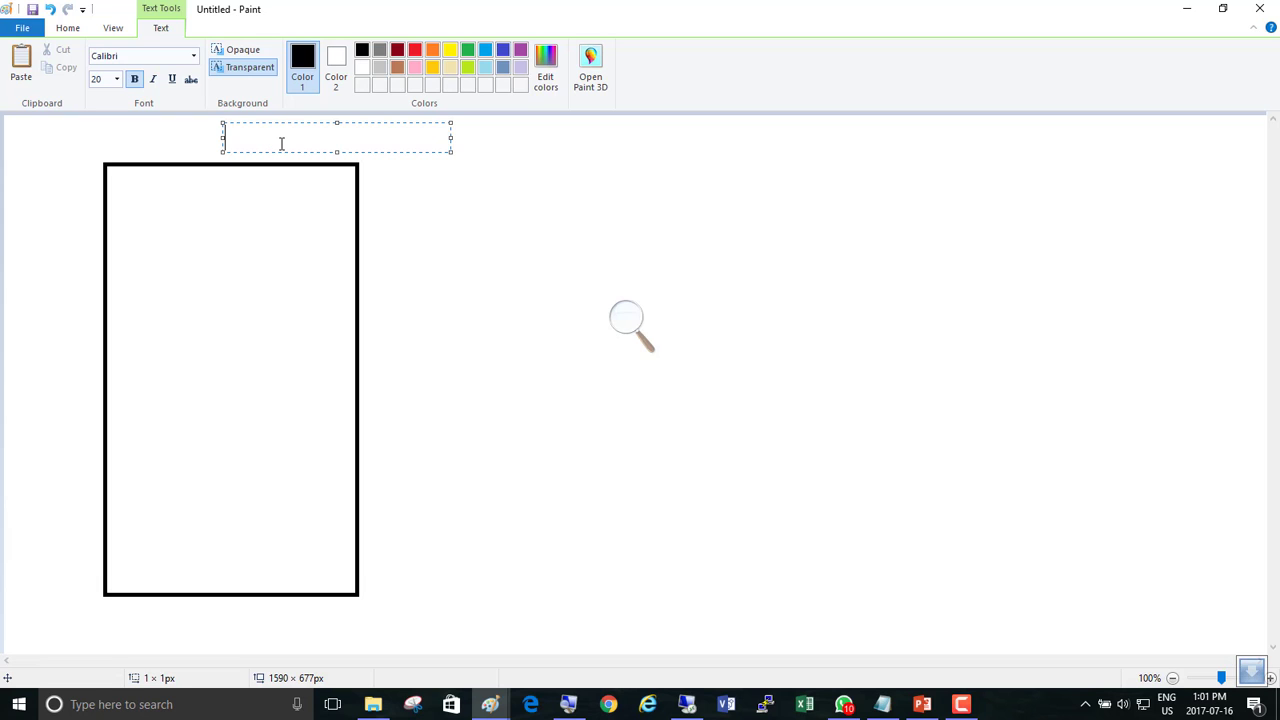
# Type 'Template Machine' and 'for windows VMs', moving the note right of the rectangle.
pyautogui.write('Template Machine')
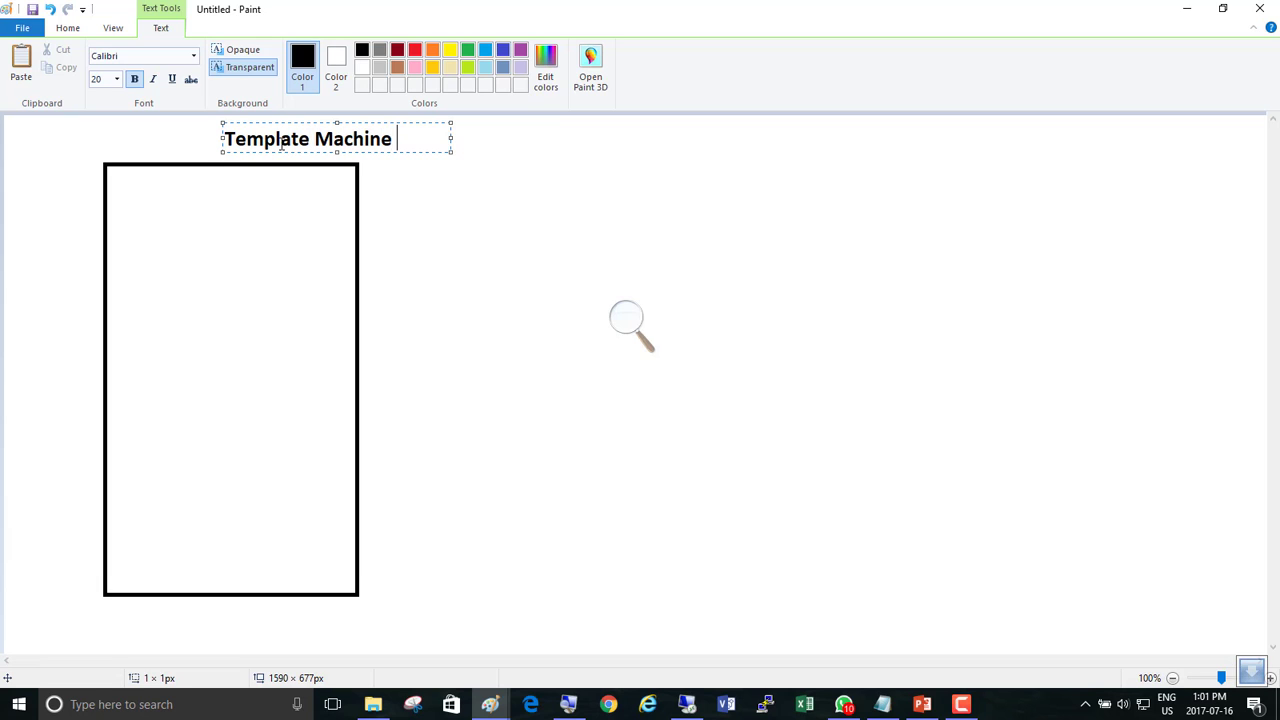
pyautogui.press('Return')
pyautogui.write('for windows ')
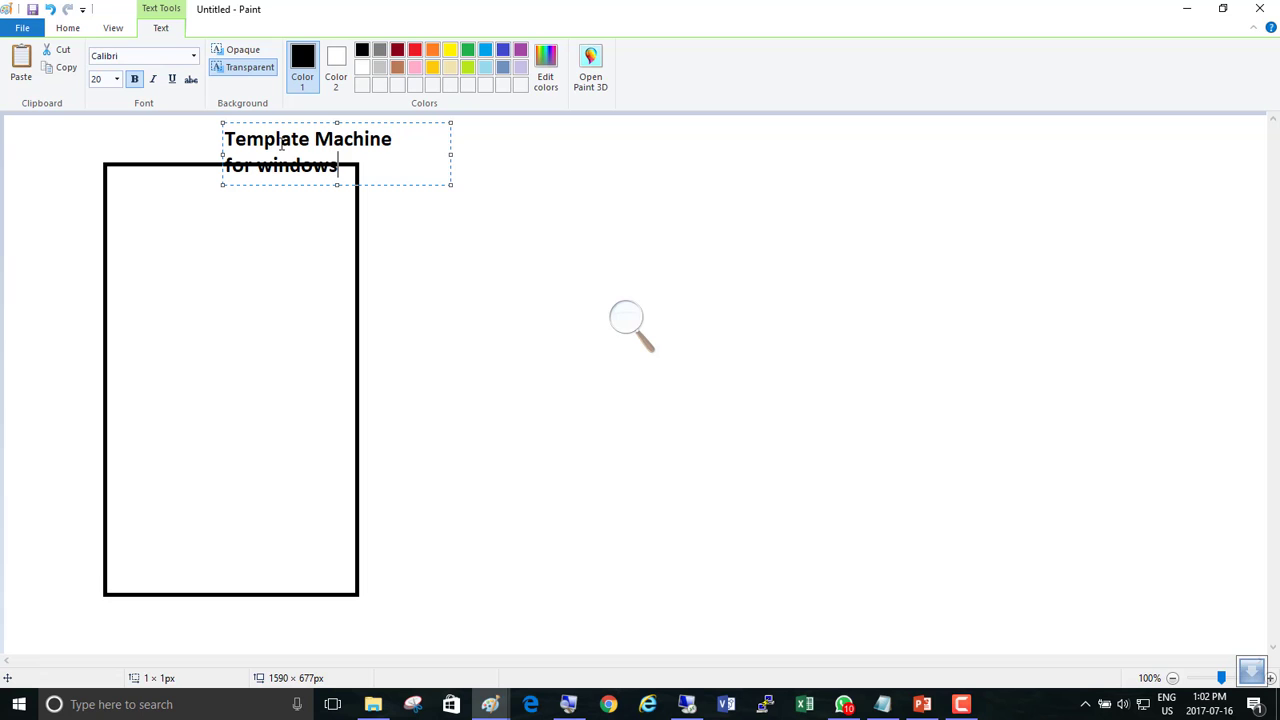
pyautogui.write('VMs')
pyautogui.moveTo(377, 122); pyautogui.dragTo(565, 126)
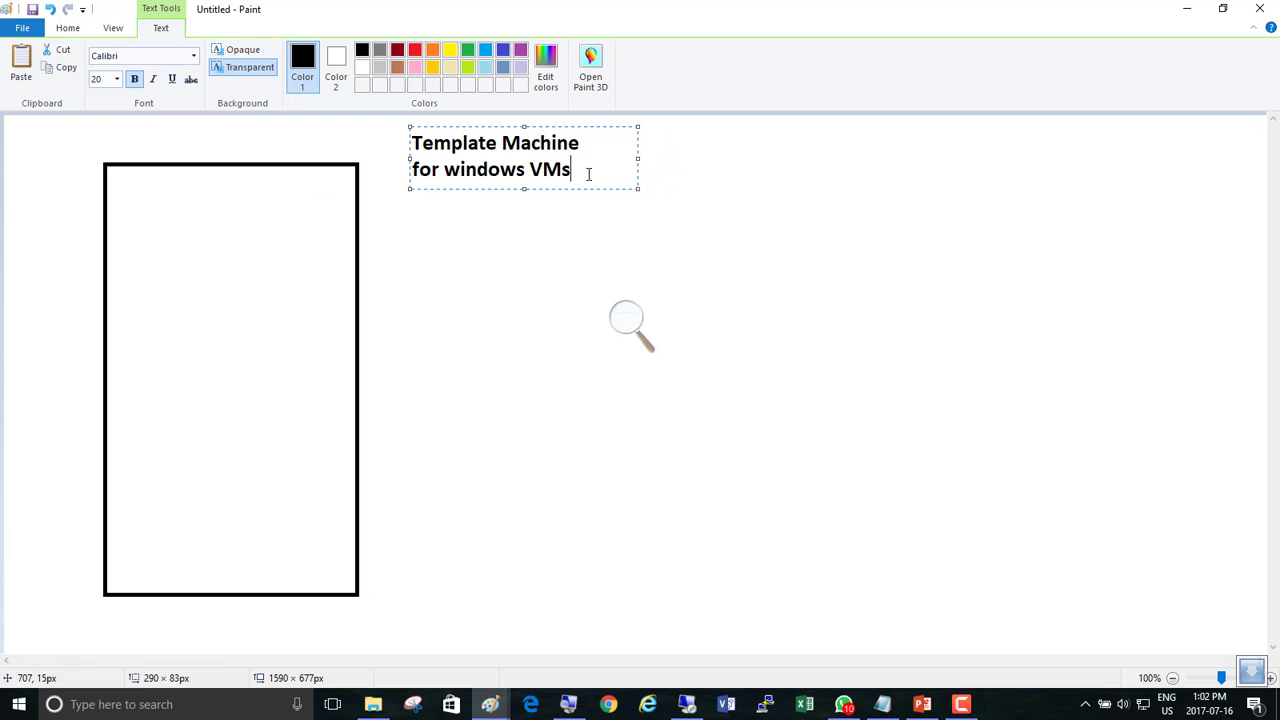
# Add the lines '8 modifications' and 'shut it down forever with sysprep' below.
pyautogui.press('Return')
pyautogui.press('Return')
pyautogui.write('8 modifications')
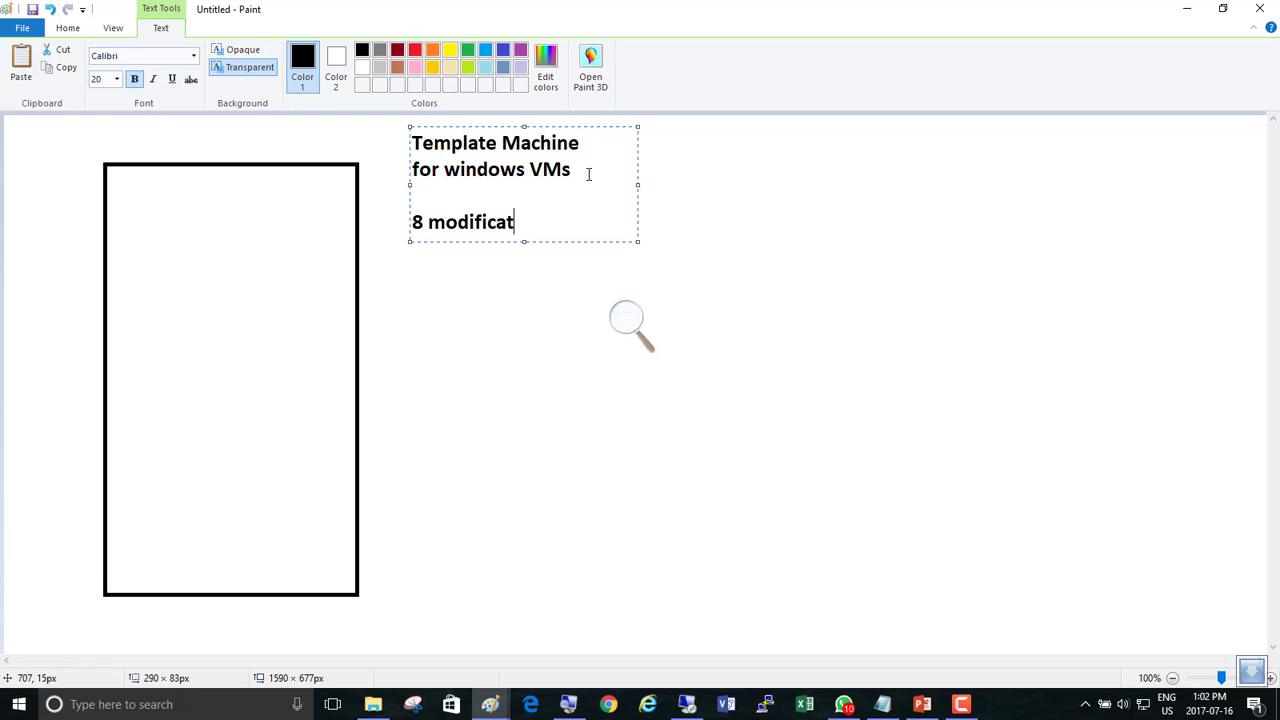
pyautogui.press('Return')
pyautogui.press('Return')
pyautogui.write('shut it down foreve')
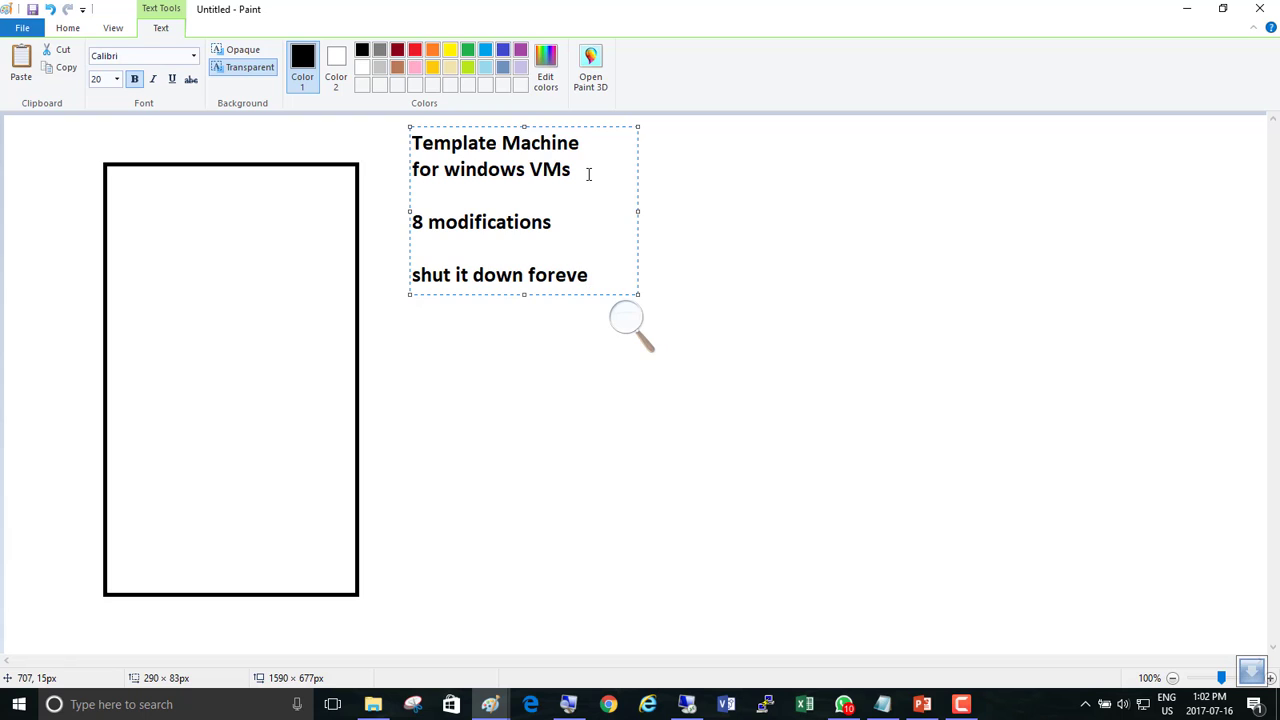
pyautogui.write('r')
pyautogui.press('Return')
pyautogui.press('Return')
pyautogui.press('BackSpace')
pyautogui.write('with sysprep')
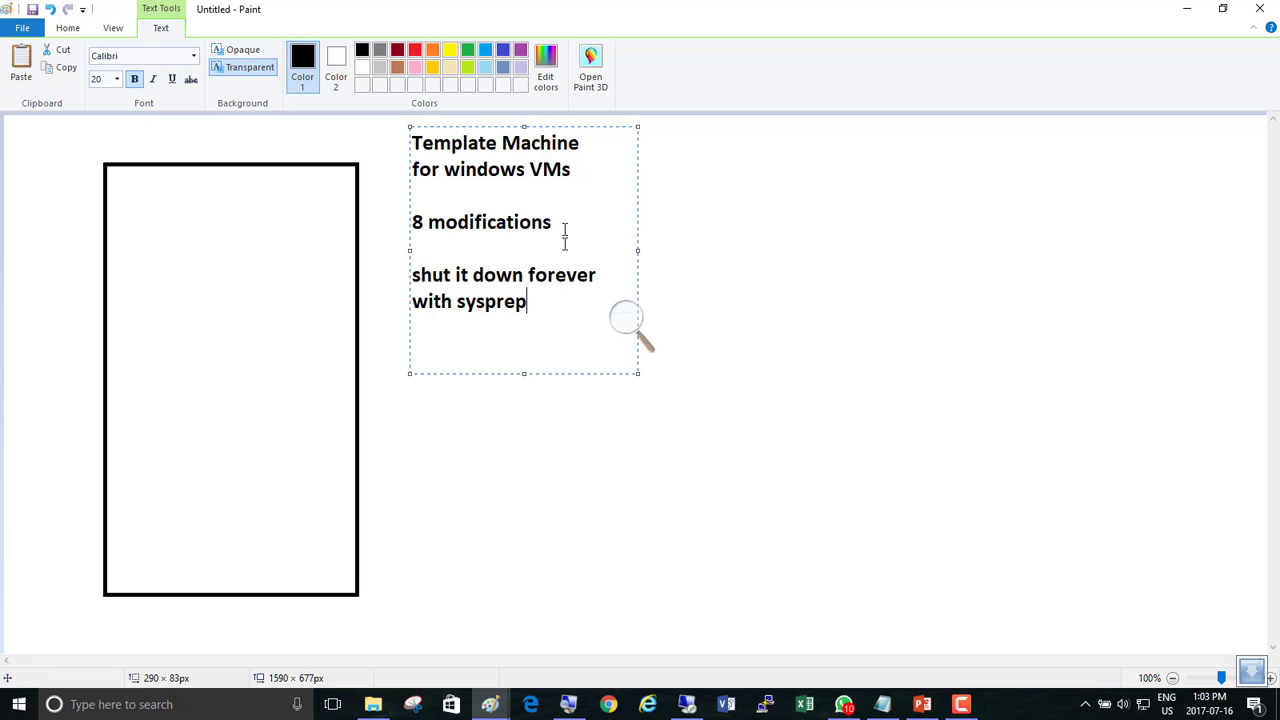
# Check the server diagram, then commit the Template Machine notes onto the canvas beside the tall rectangle.
pyautogui.moveTo(490, 704)
pyautogui.click(415, 648)
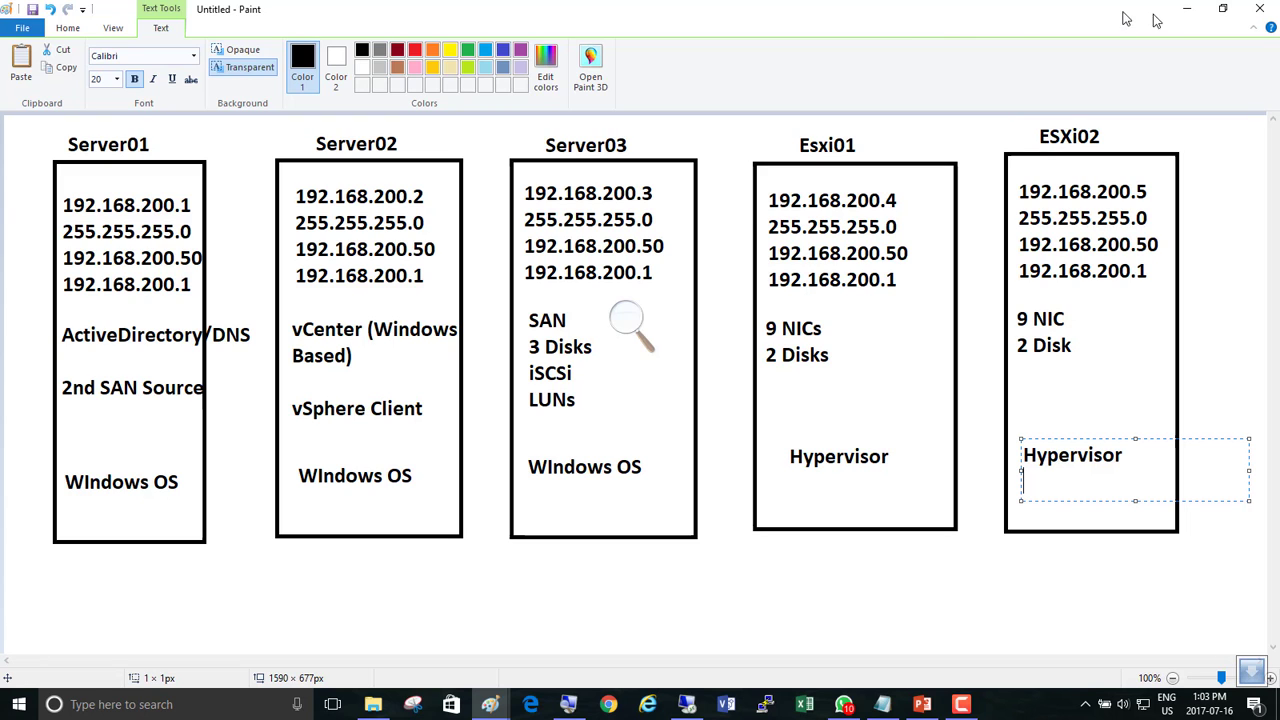
pyautogui.click(1184, 14)
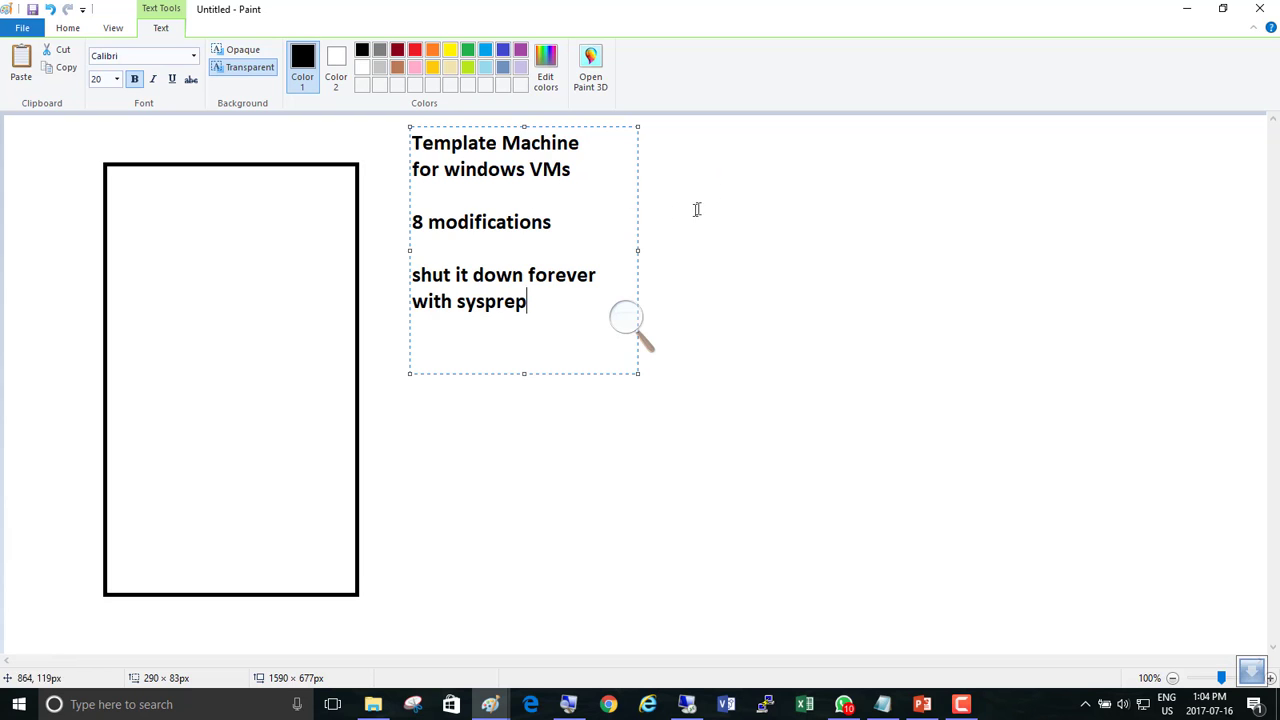
pyautogui.click(963, 707)
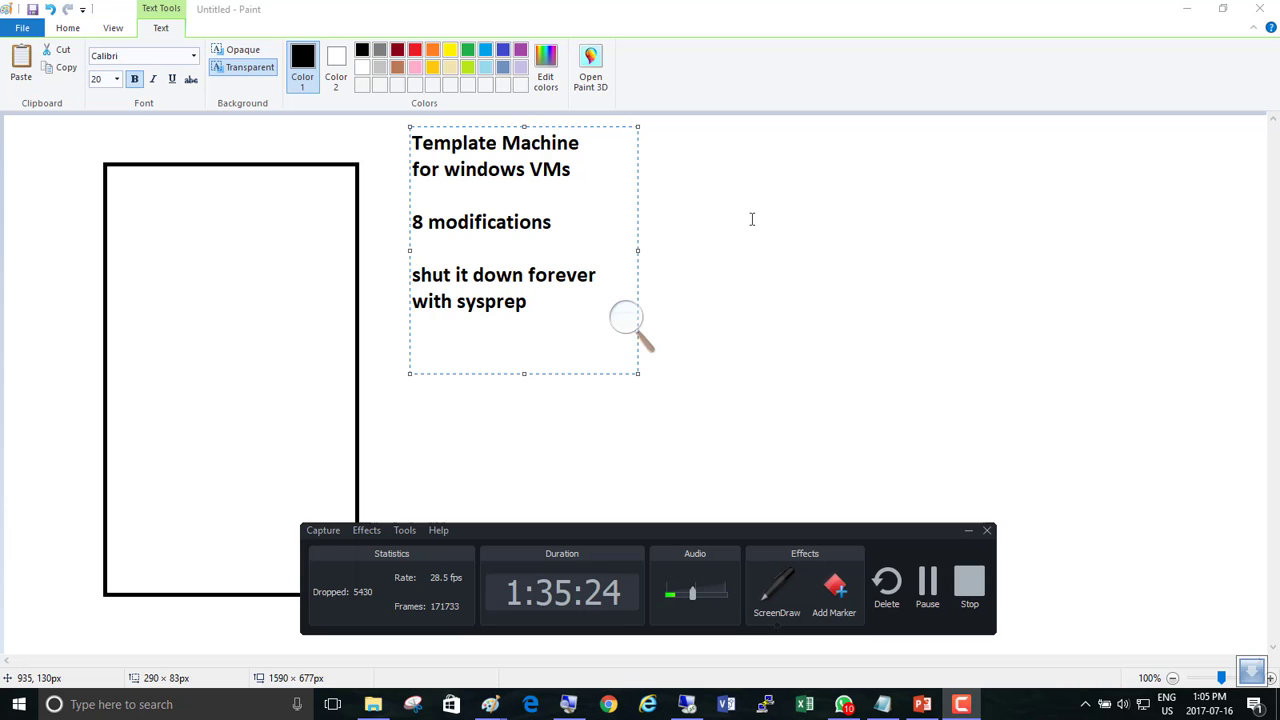
pyautogui.click(760, 297)
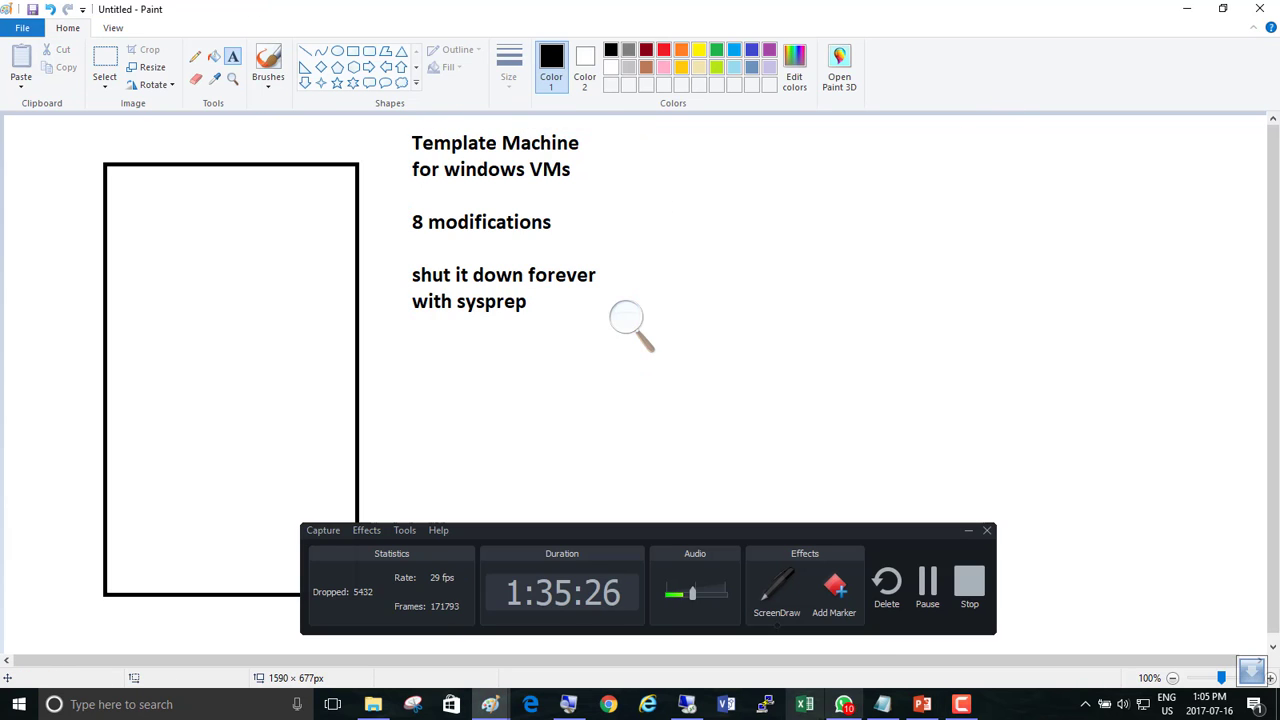
pyautogui.click(968, 531)
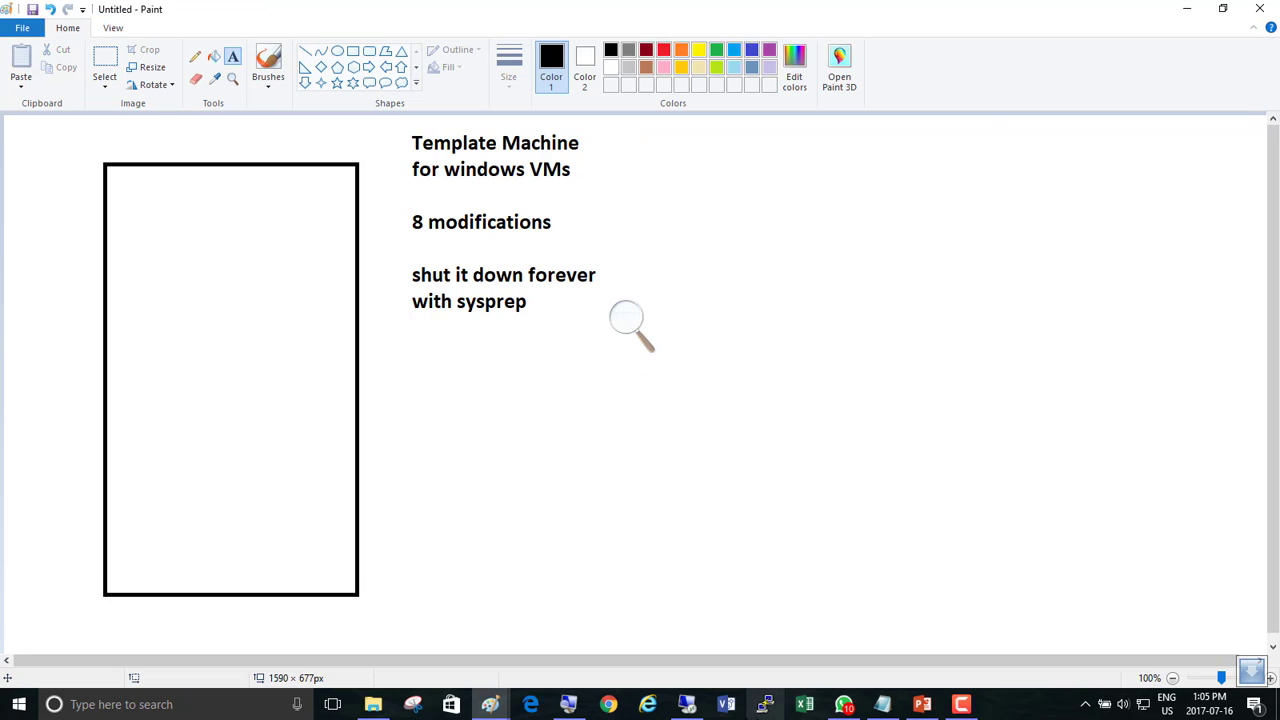
# Decline the VMware update and close the Server01, Server08, VMware and 70-411 tabs.
pyautogui.click(687, 705)
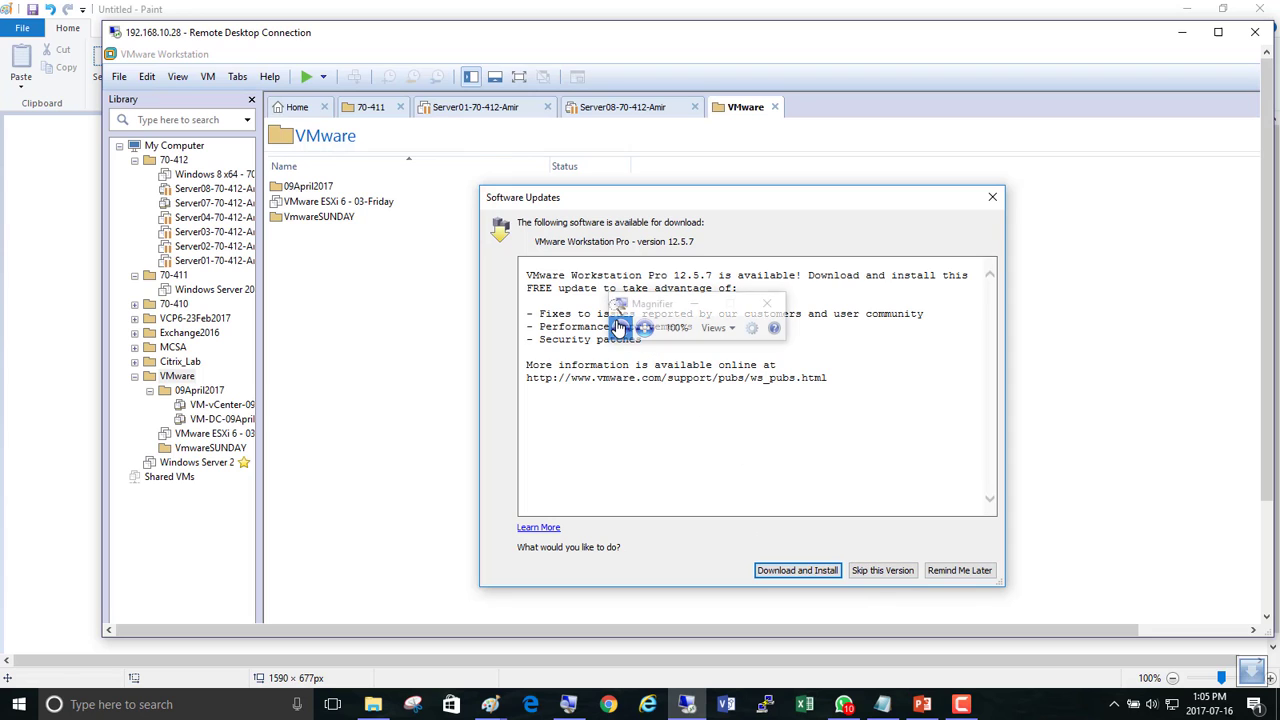
pyautogui.click(644, 328)
pyautogui.click(644, 328)
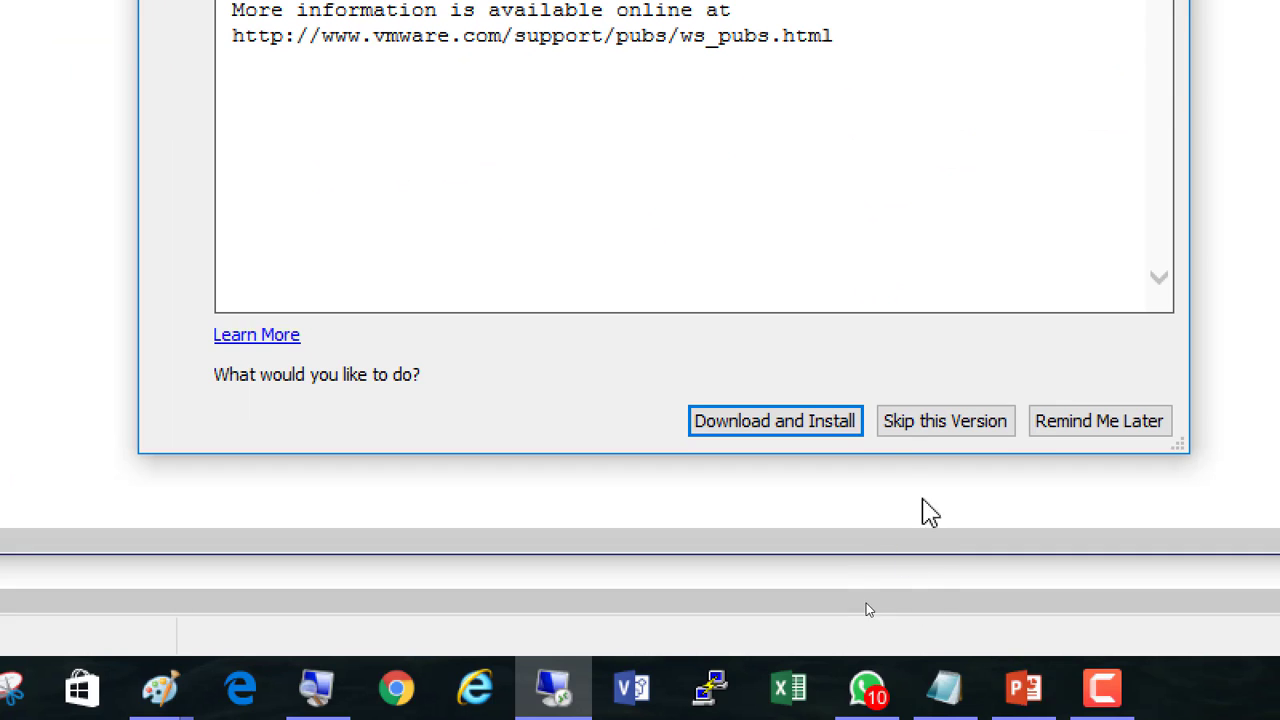
pyautogui.click(957, 439)
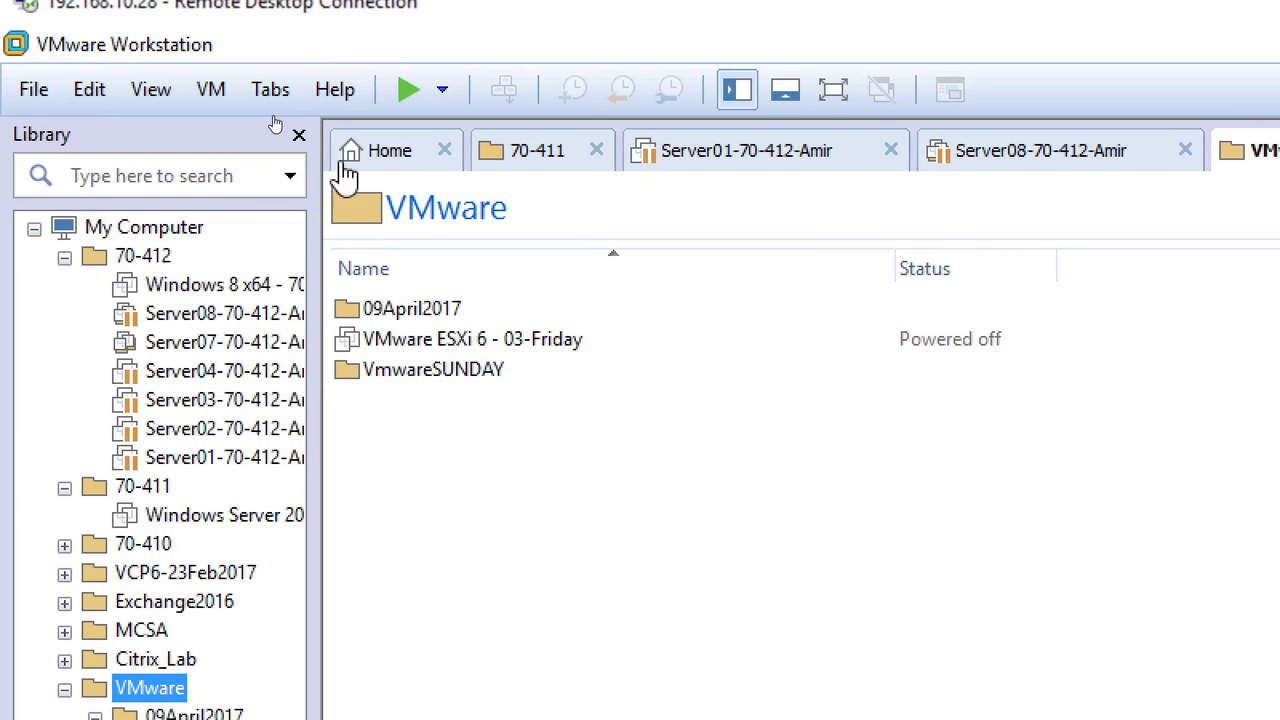
pyautogui.click(890, 150)
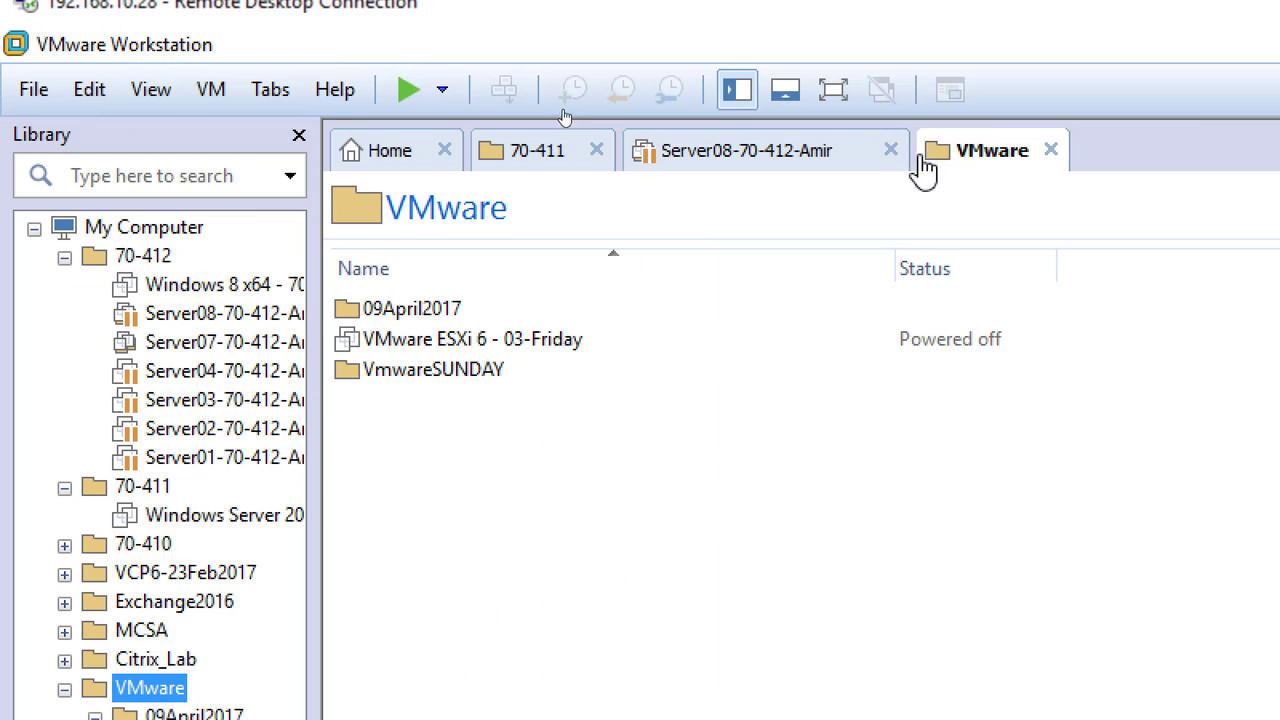
pyautogui.click(890, 150)
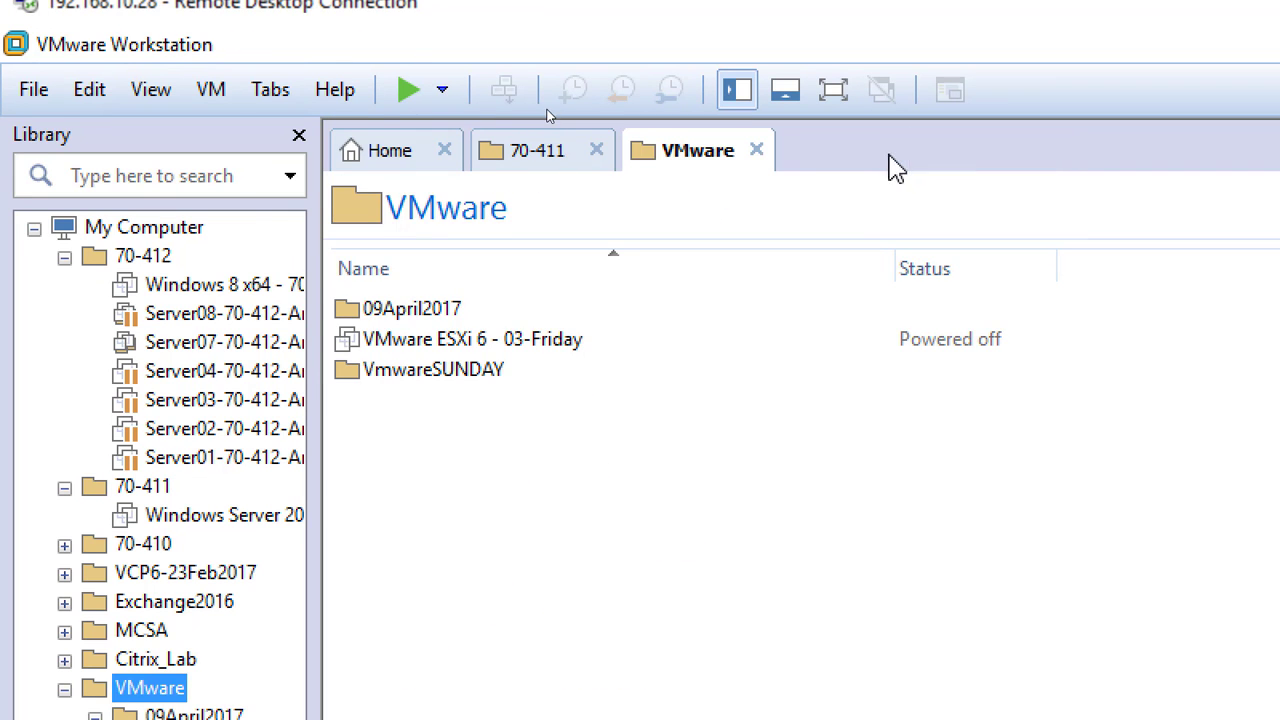
pyautogui.click(758, 150)
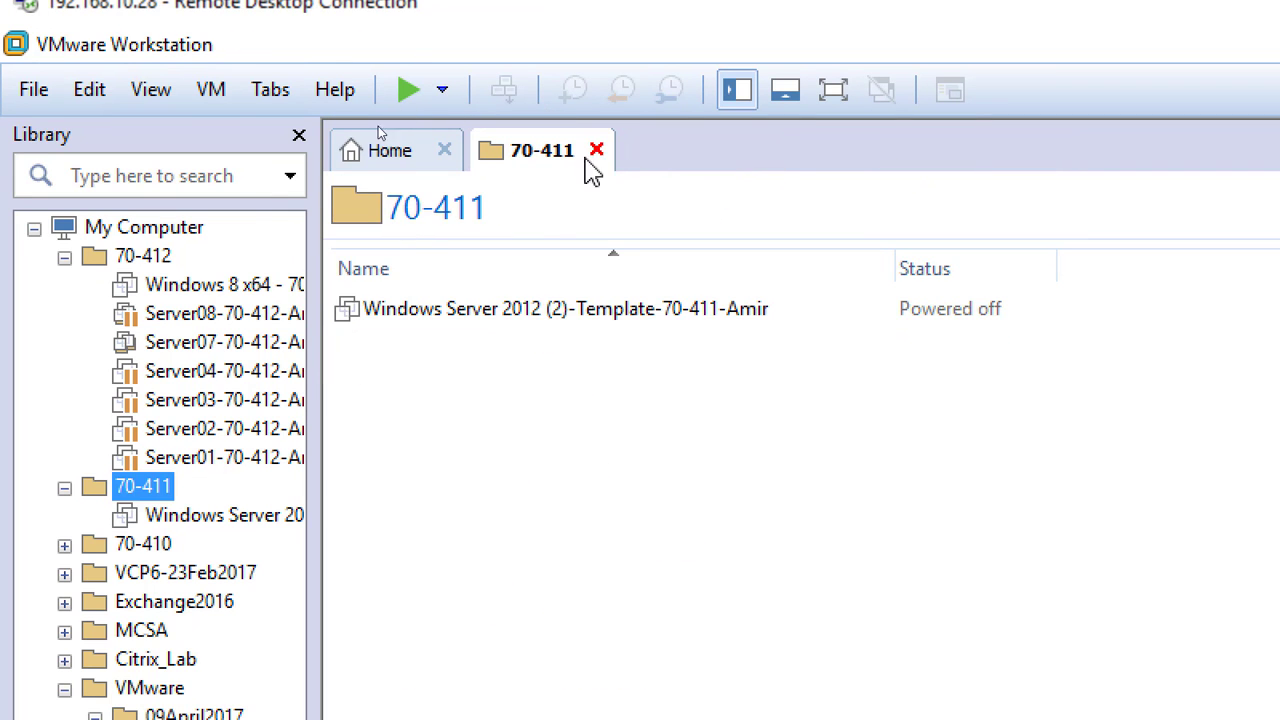
pyautogui.click(596, 150)
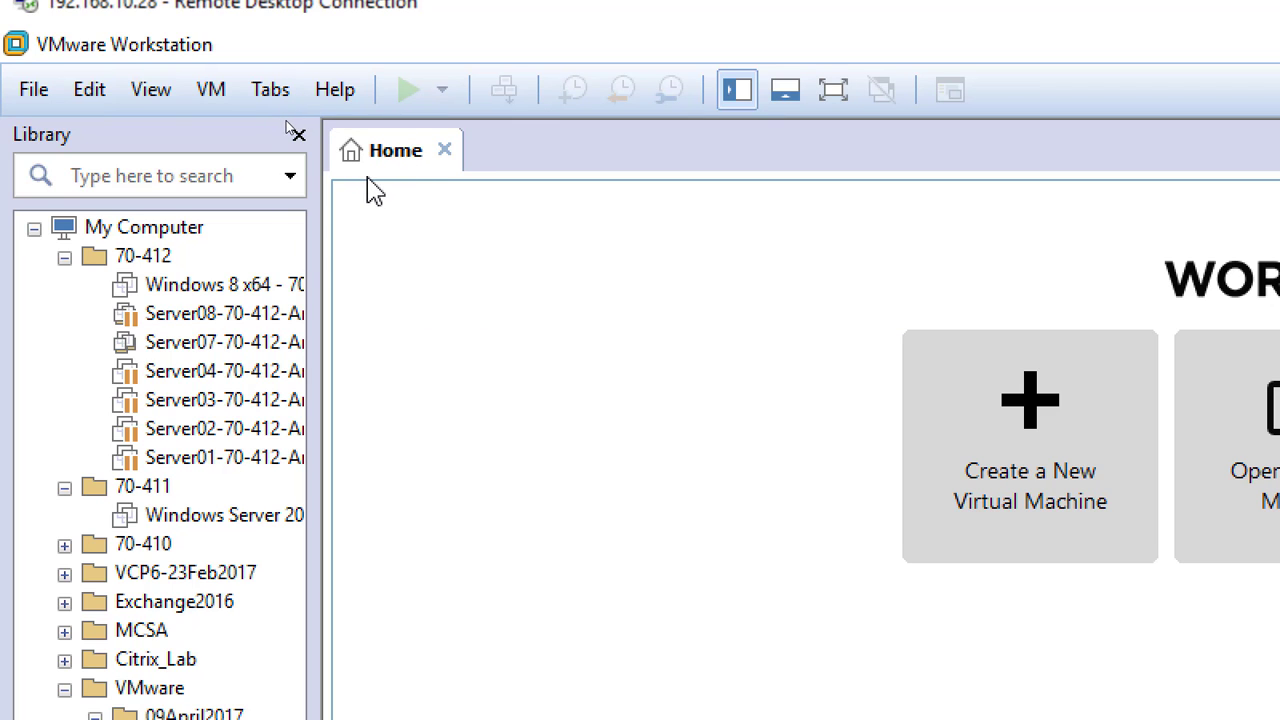
# Look through the File and VM menus for the new virtual machine command, then dismiss them.
pyautogui.click(40, 92)
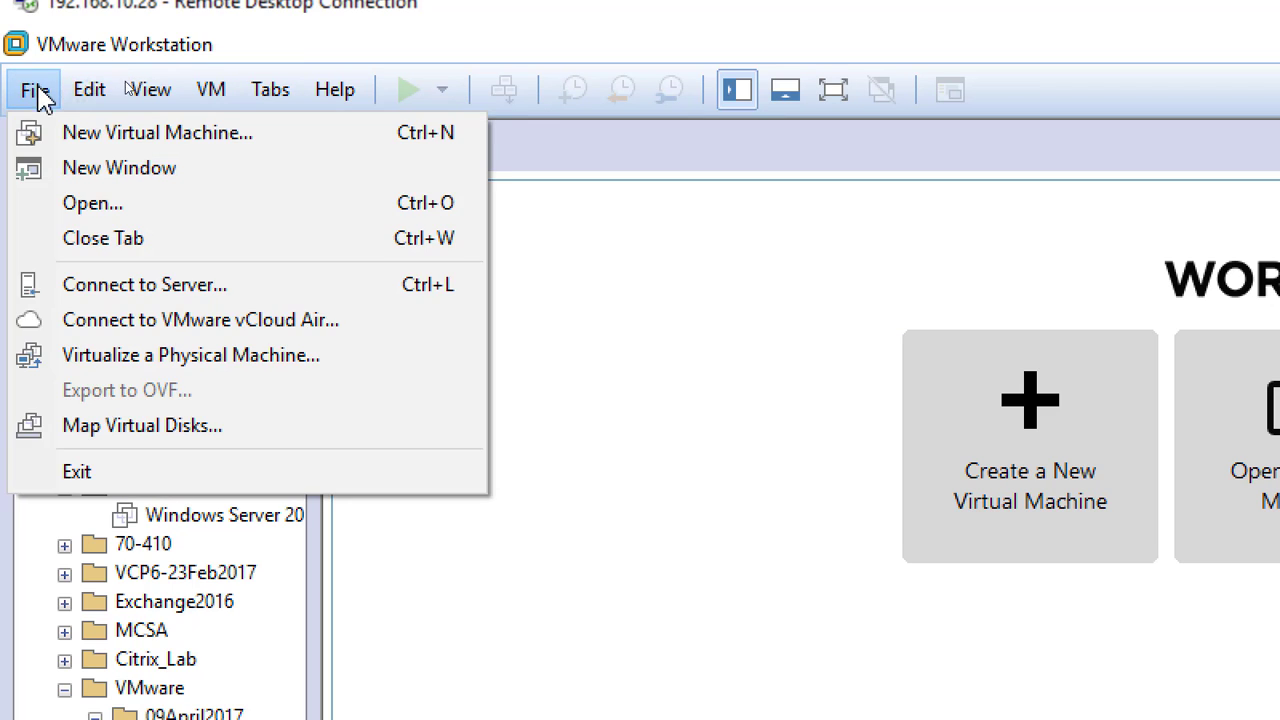
pyautogui.click(205, 92)
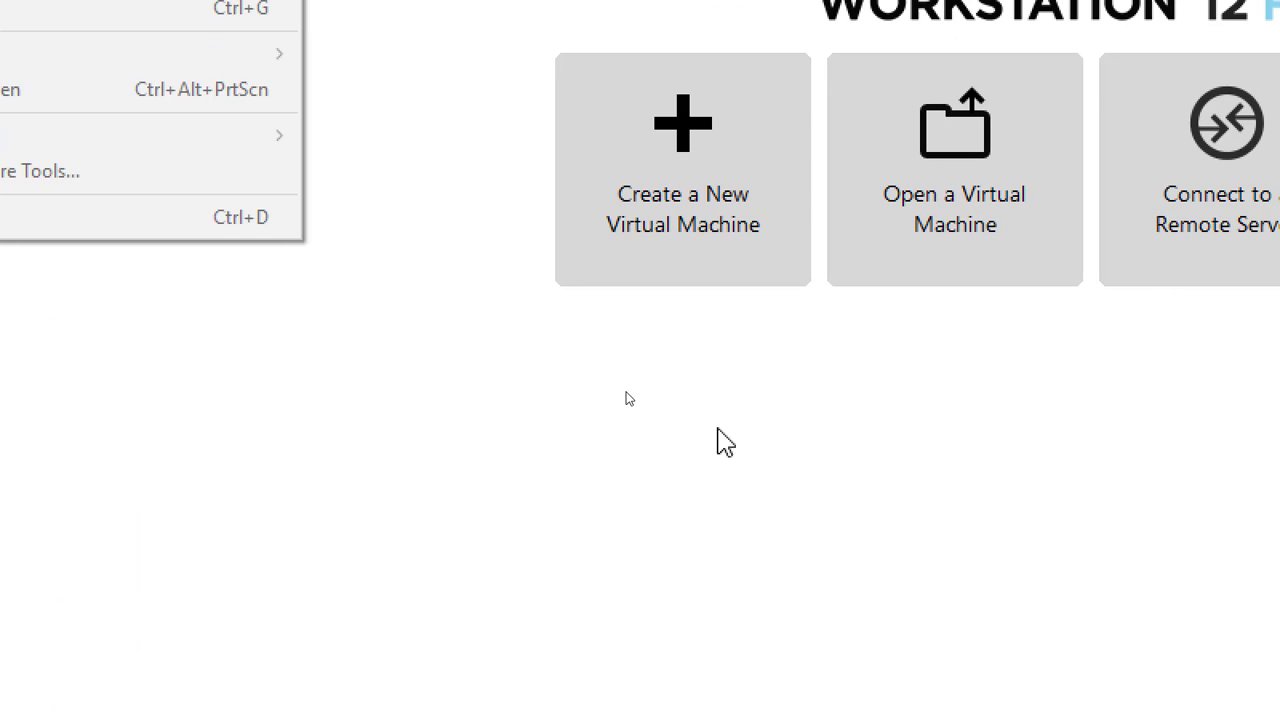
pyautogui.click(977, 523)
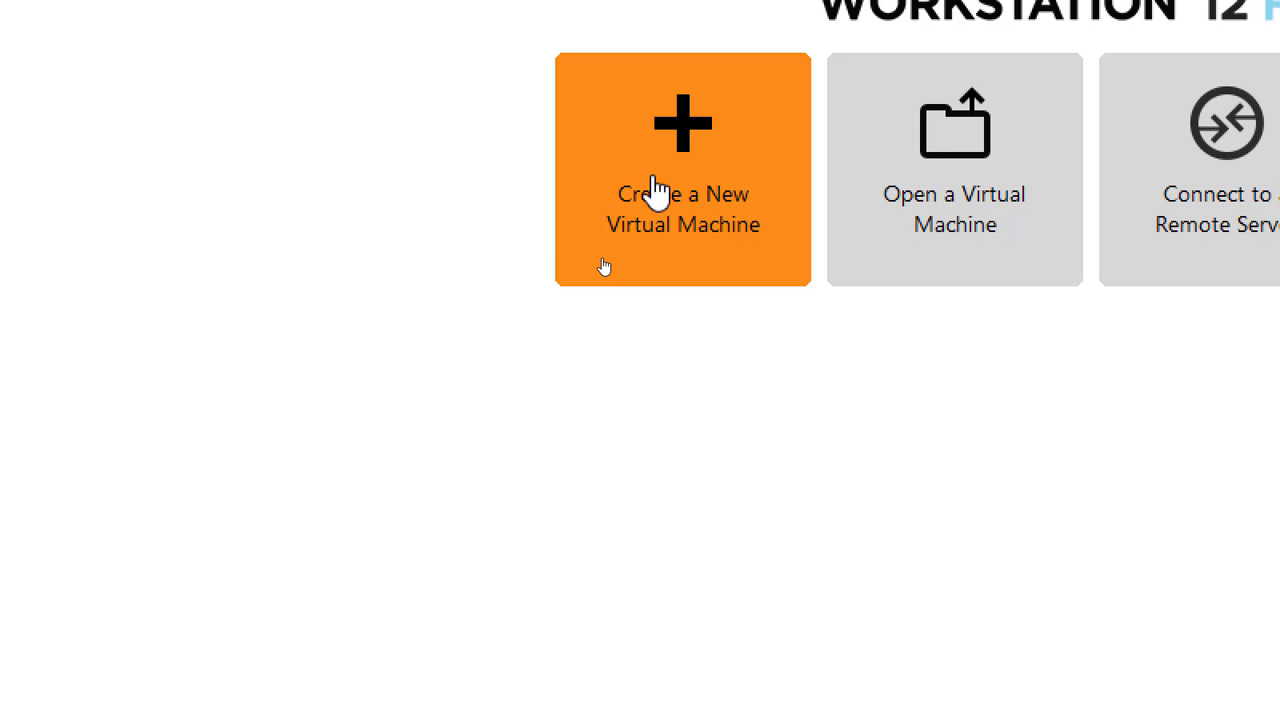
# Start the New Virtual Machine wizard with the Typical (recommended) configuration.
pyautogui.click(660, 176)
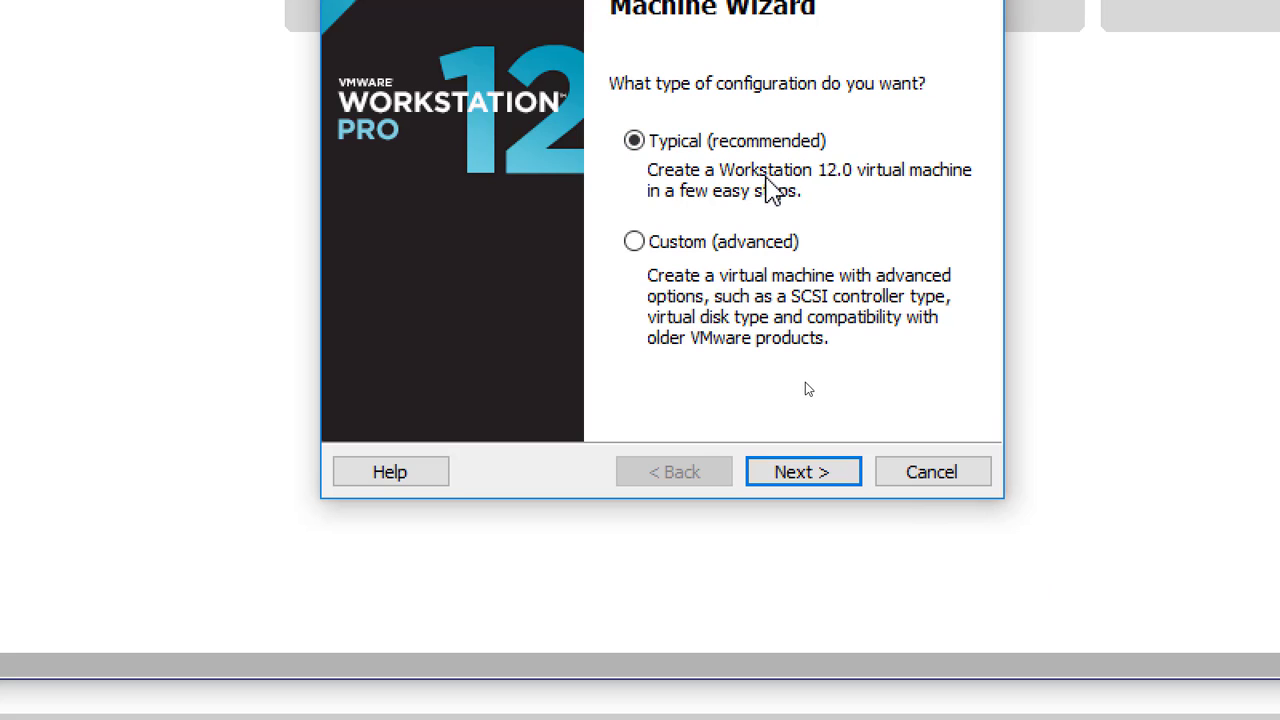
pyautogui.click(815, 482)
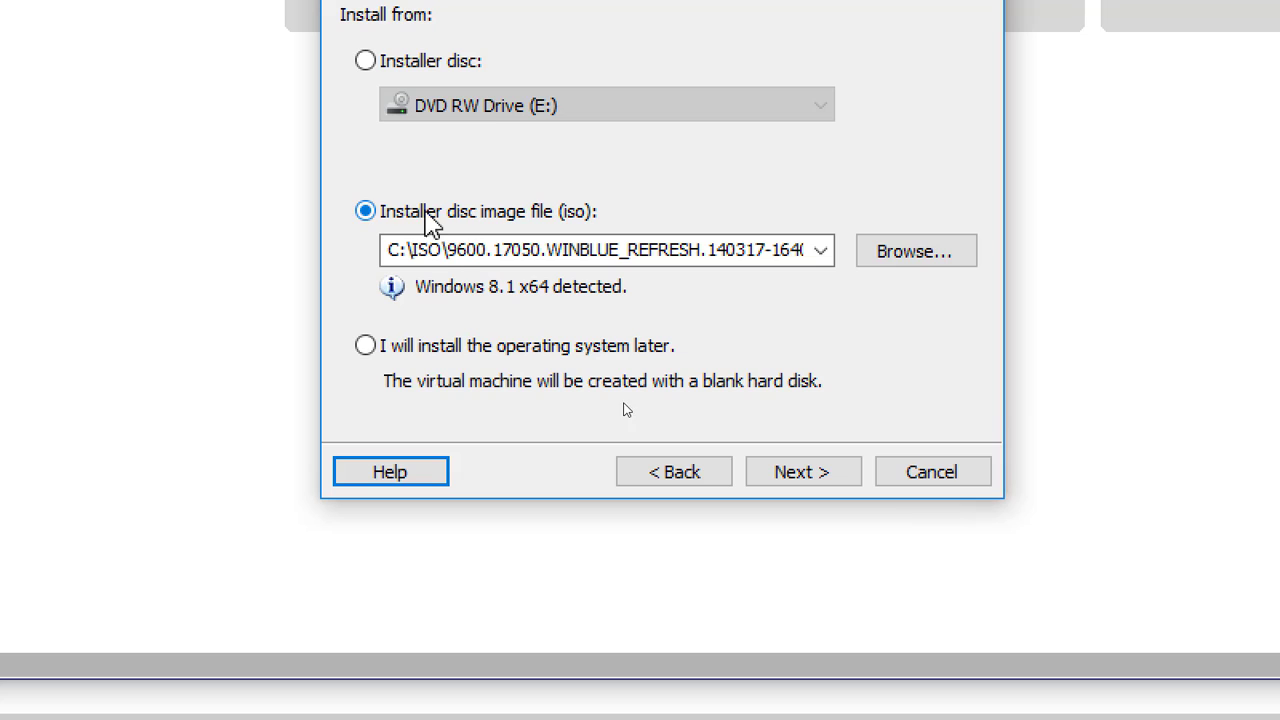
# Choose the Windows Server 2012 R2 SERVER_EVAL ISO from C:\ISO as the installer image and continue.
pyautogui.click(910, 254)
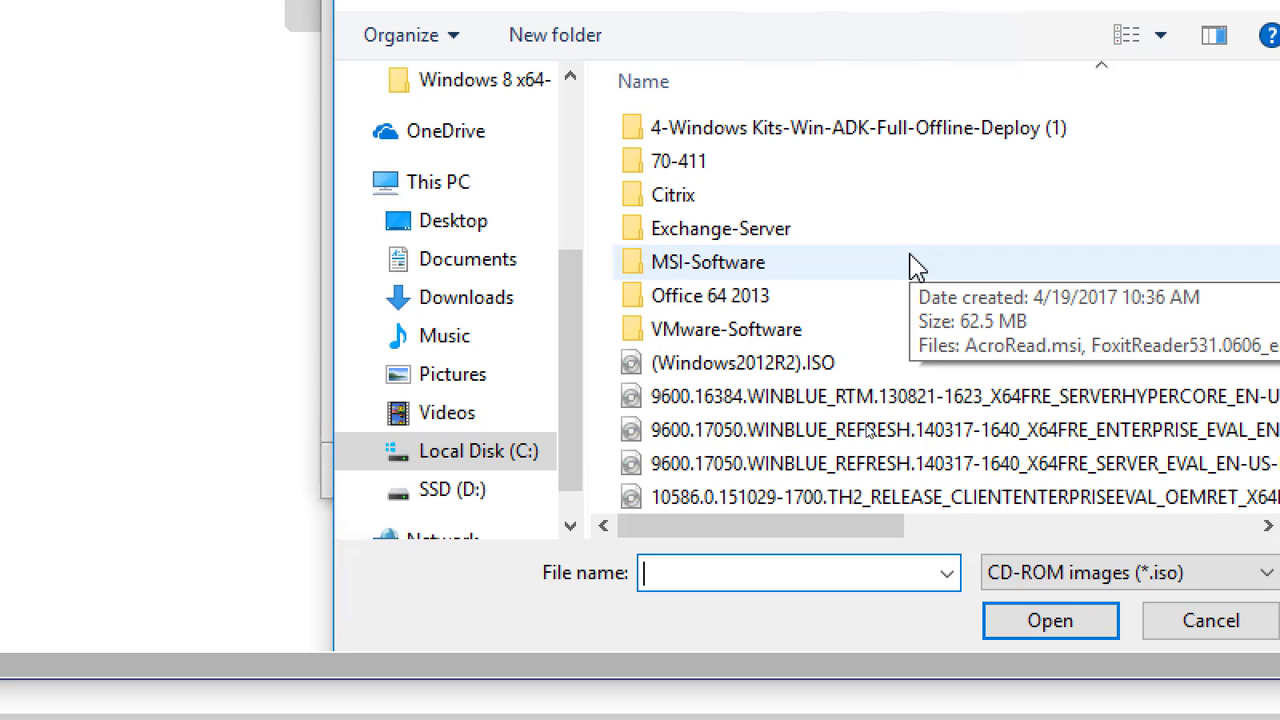
pyautogui.click(1159, 628)
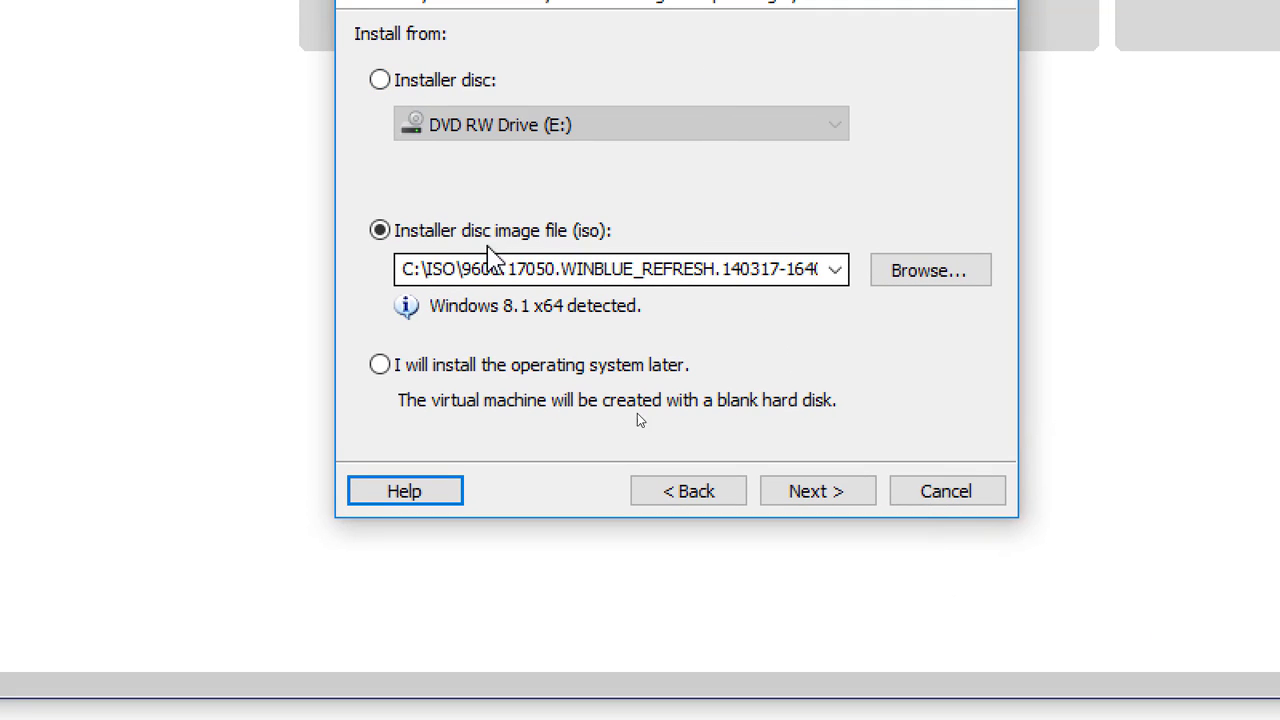
pyautogui.click(928, 272)
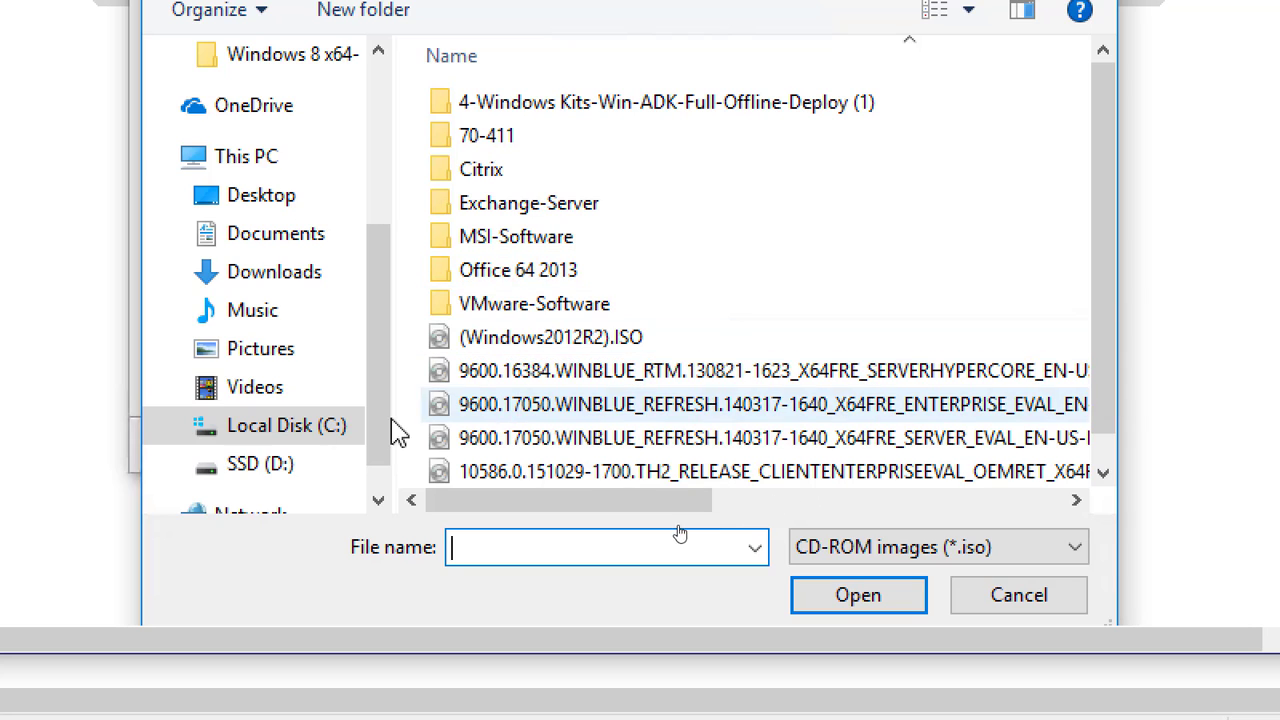
pyautogui.click(306, 440)
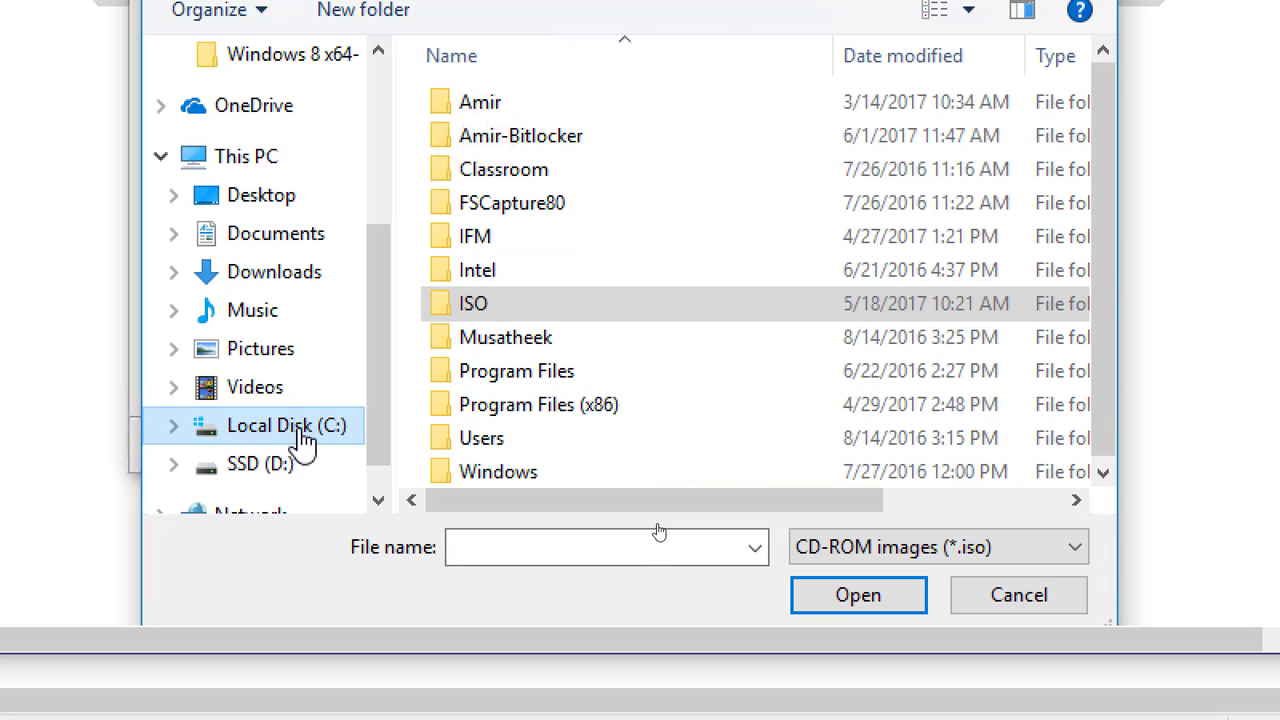
pyautogui.click(486, 308)
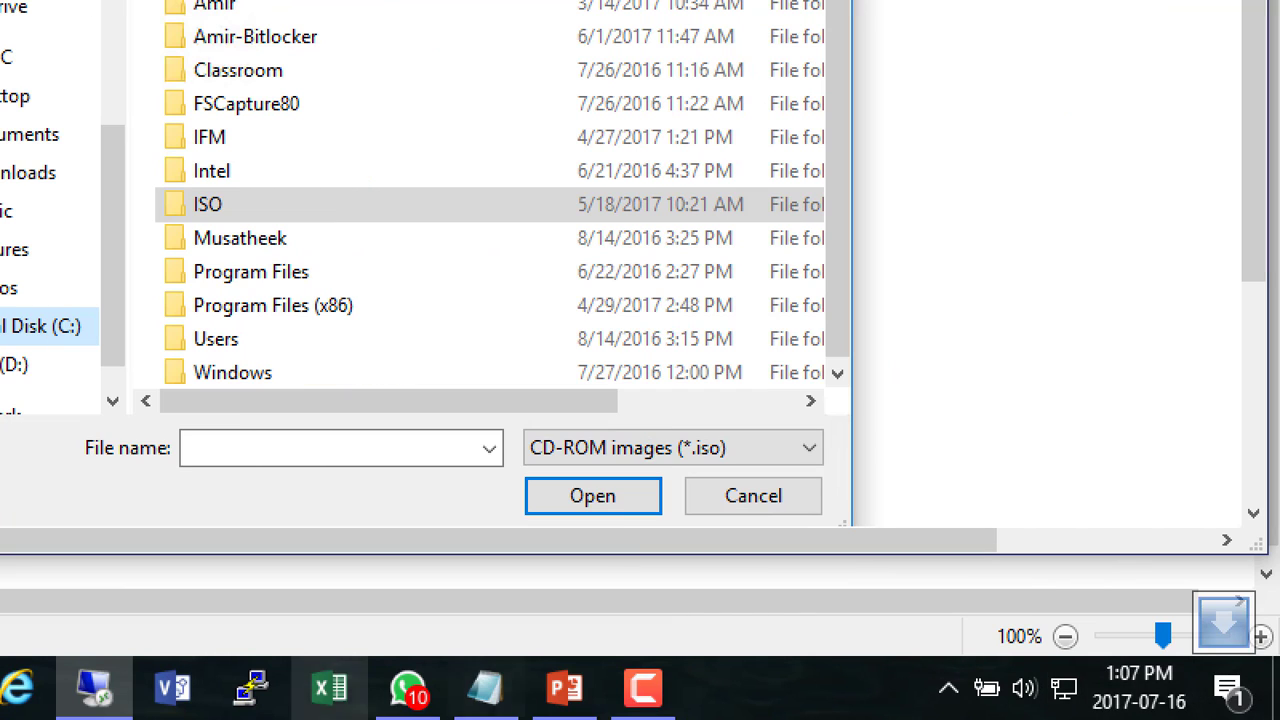
pyautogui.click(640, 688)
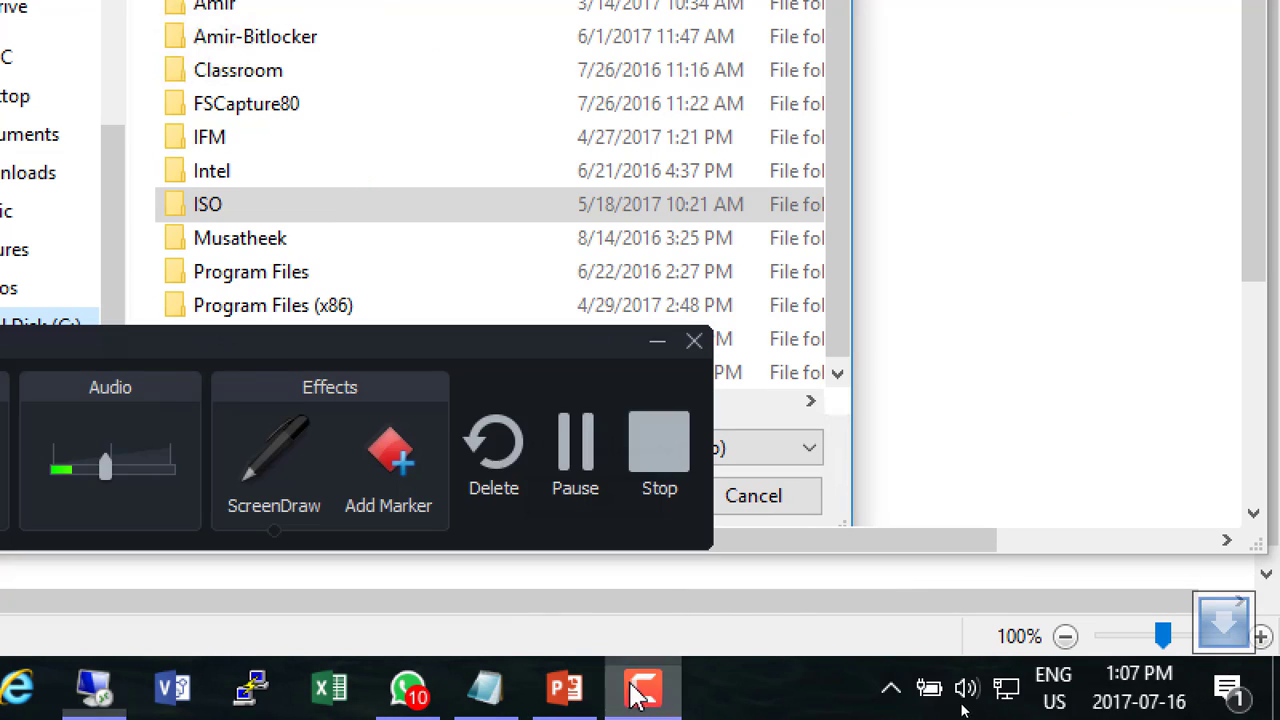
pyautogui.click(576, 450)
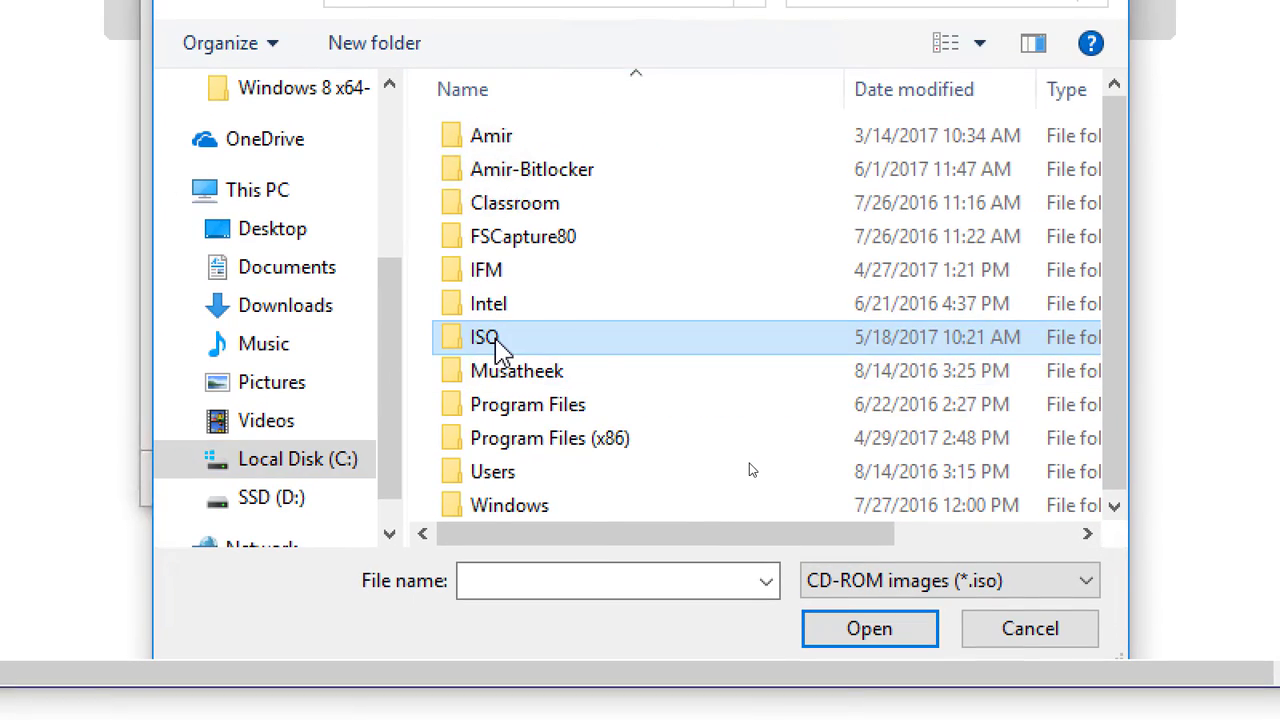
pyautogui.doubleClick(495, 208)
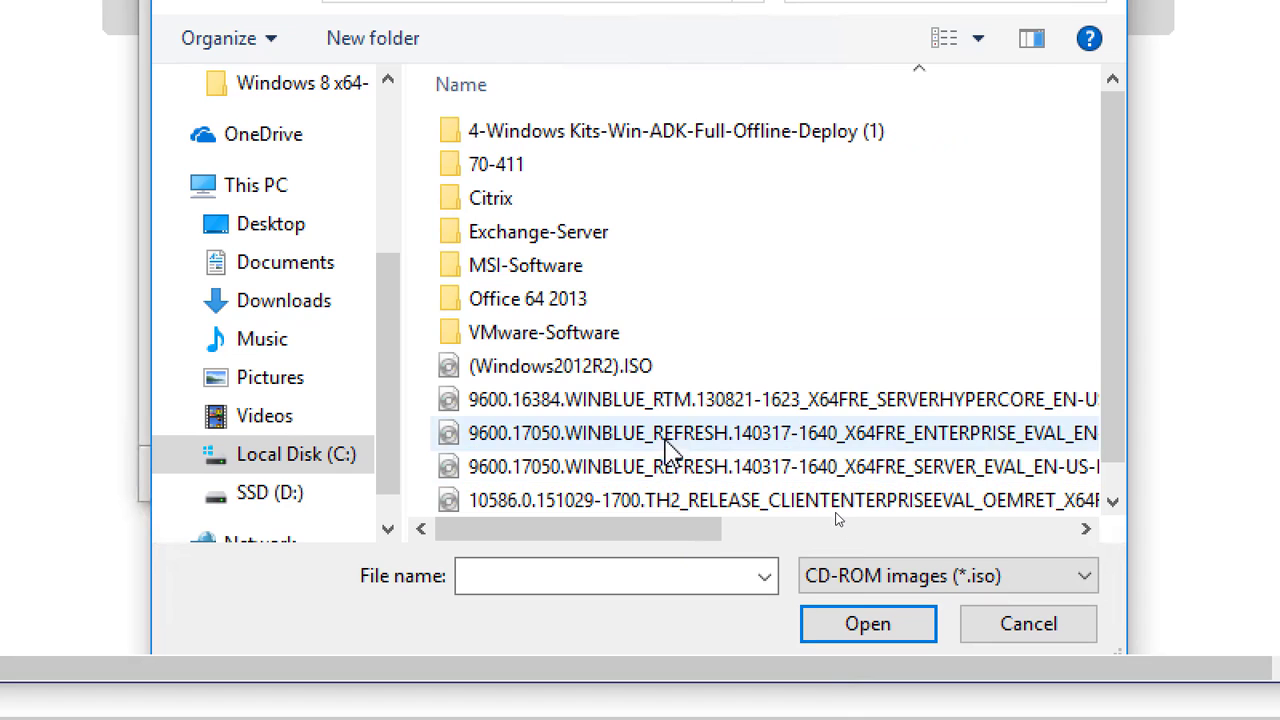
pyautogui.doubleClick(940, 470)
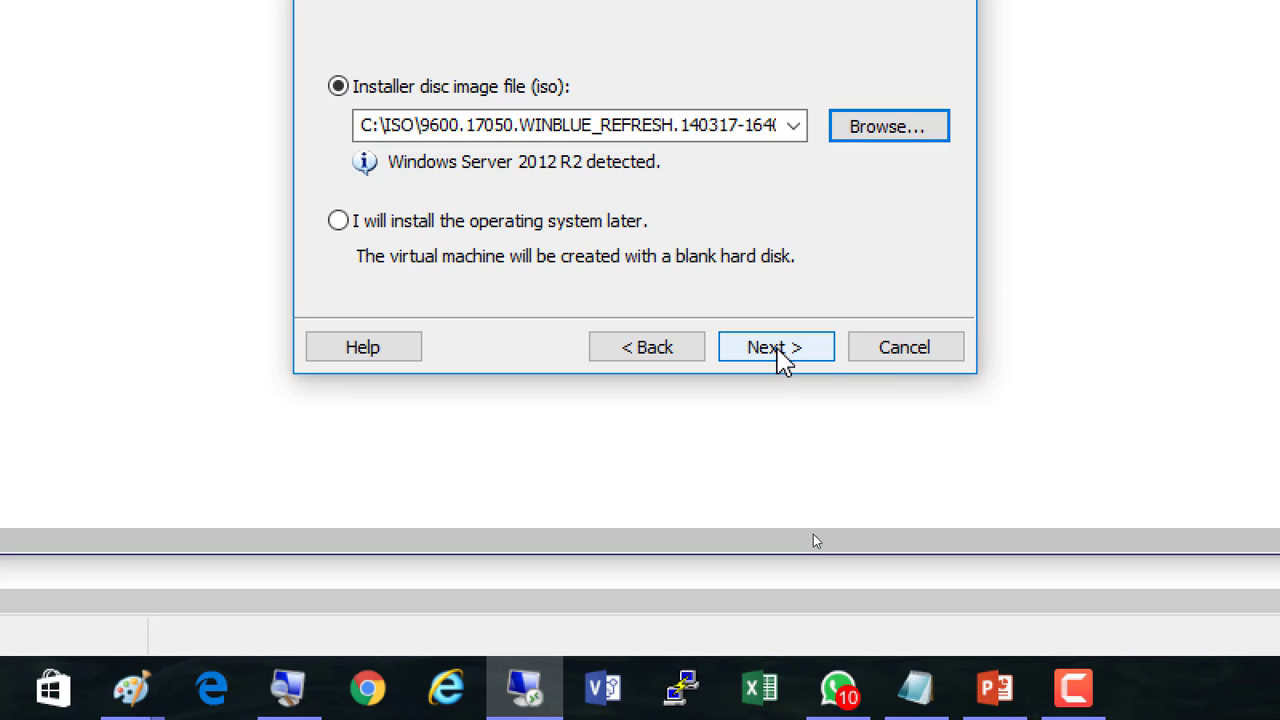
pyautogui.click(778, 350)
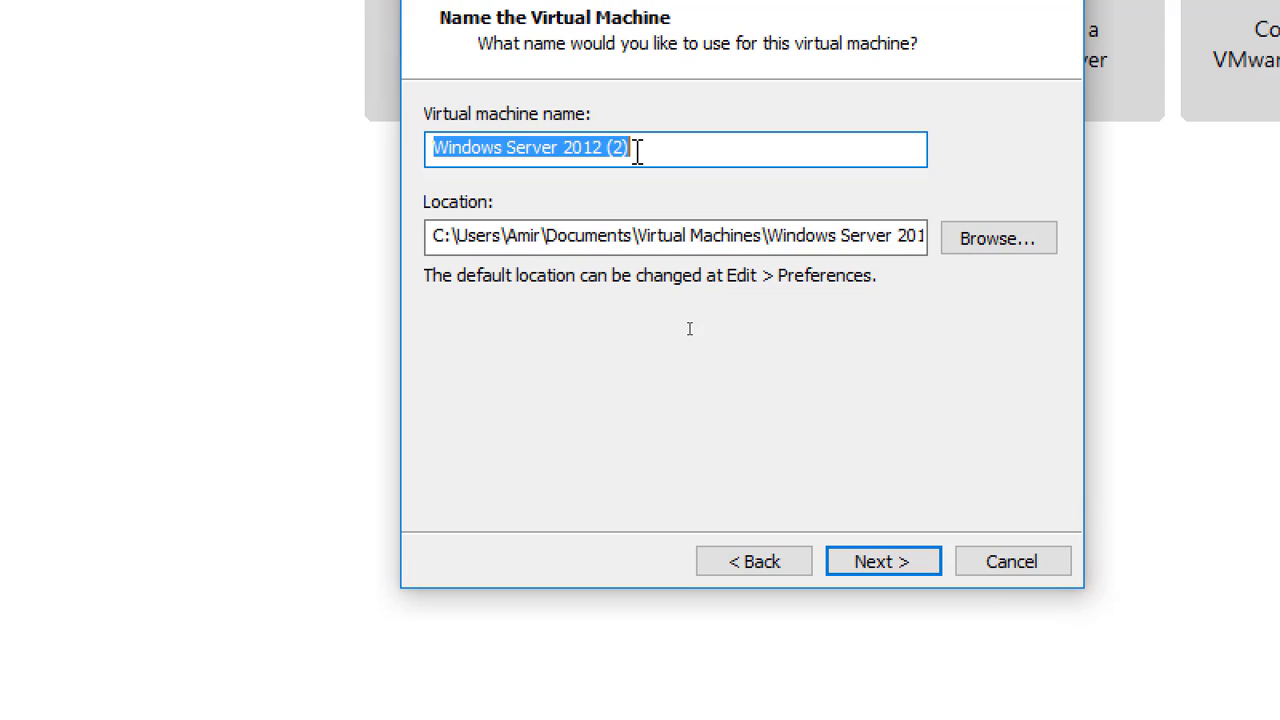
# Enter the VM name Template-VCP6- followed by the author's name.
pyautogui.write('Template')
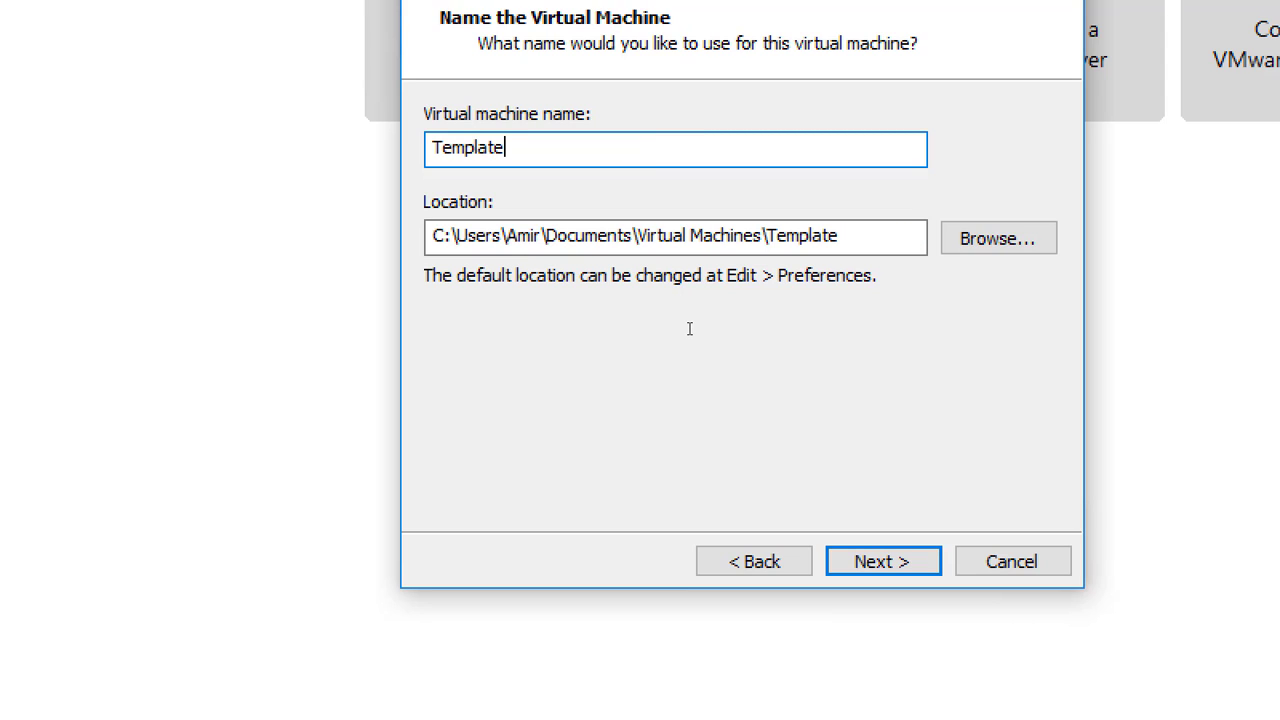
pyautogui.write('-VCP6-')
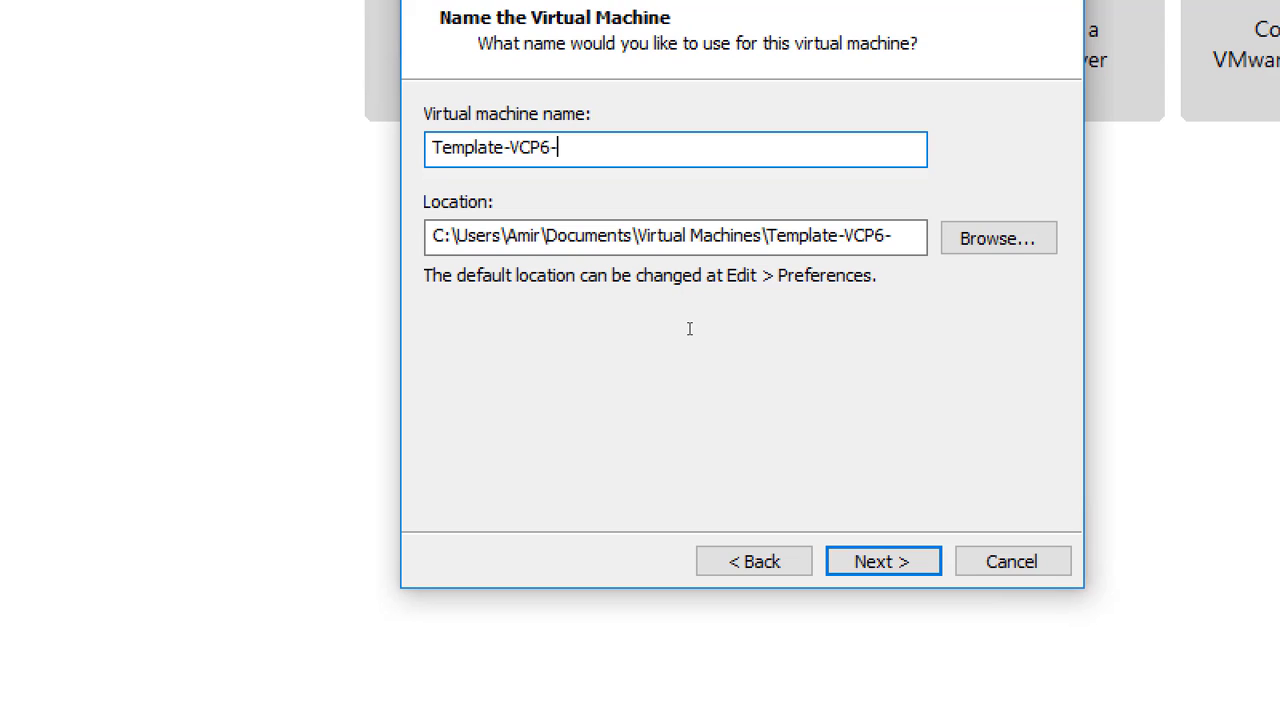
pyautogui.write('Amir')
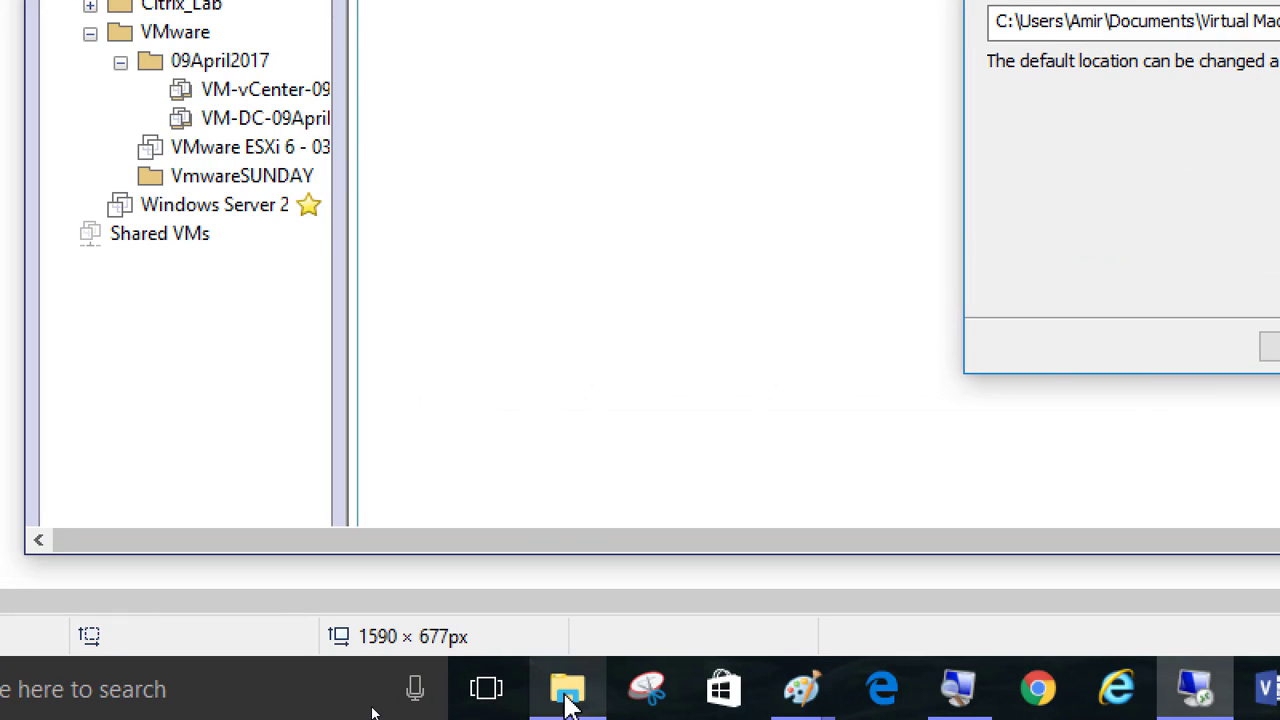
# Change the location path's drive letter from C: to d:, keeping the same folder path.
pyautogui.click(76, 693)
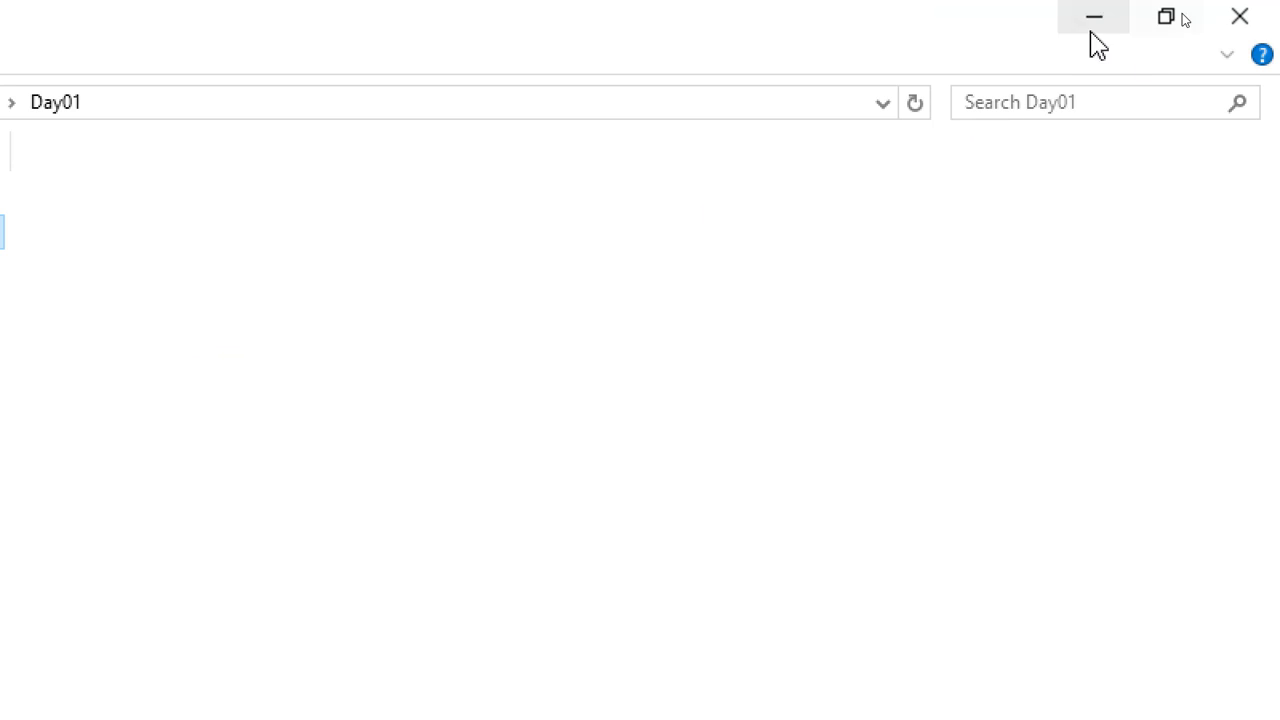
pyautogui.click(1094, 17)
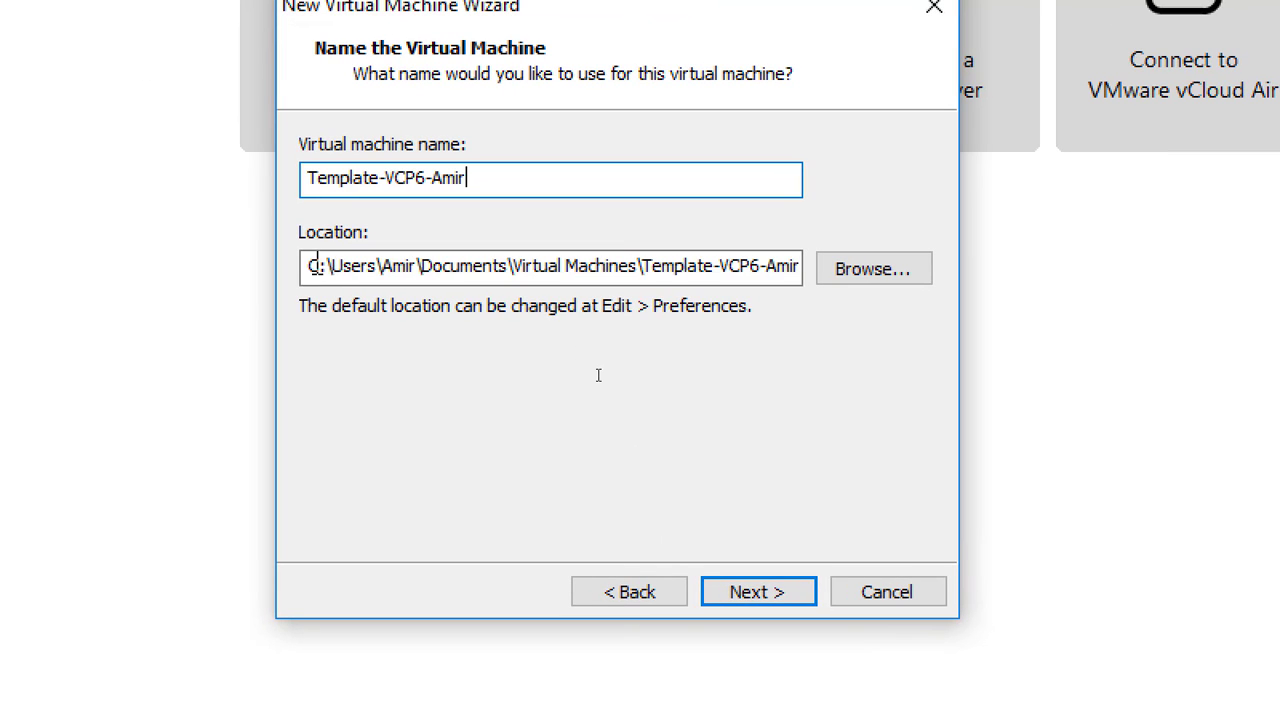
pyautogui.click(313, 268)
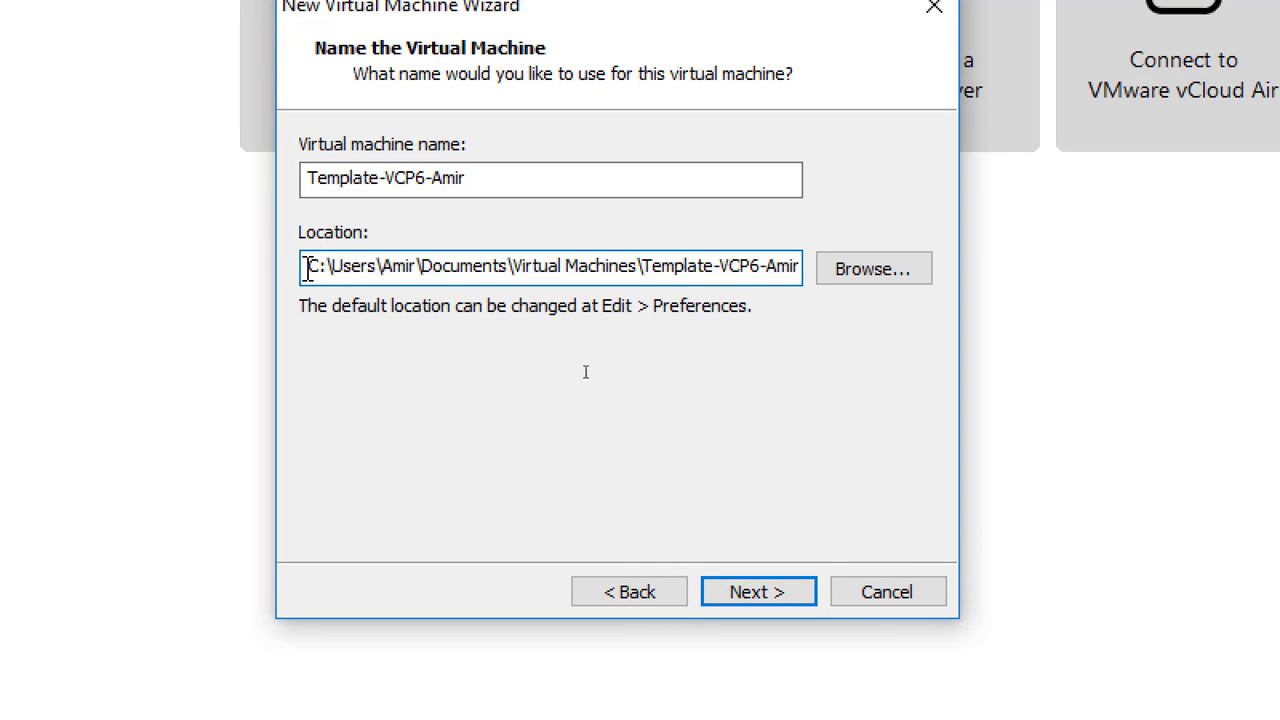
pyautogui.moveTo(313, 268); pyautogui.dragTo(317, 270)
pyautogui.write('d\\Users\\Amir\\Documen')
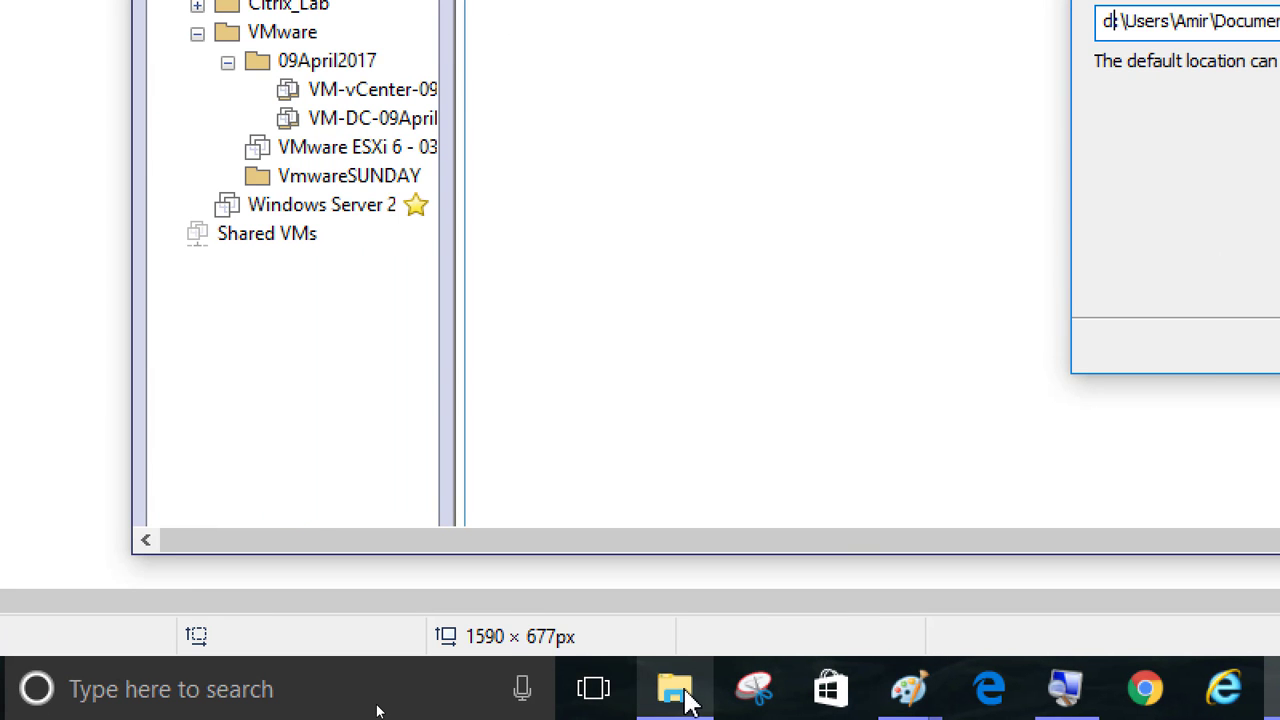
pyautogui.click(703, 695)
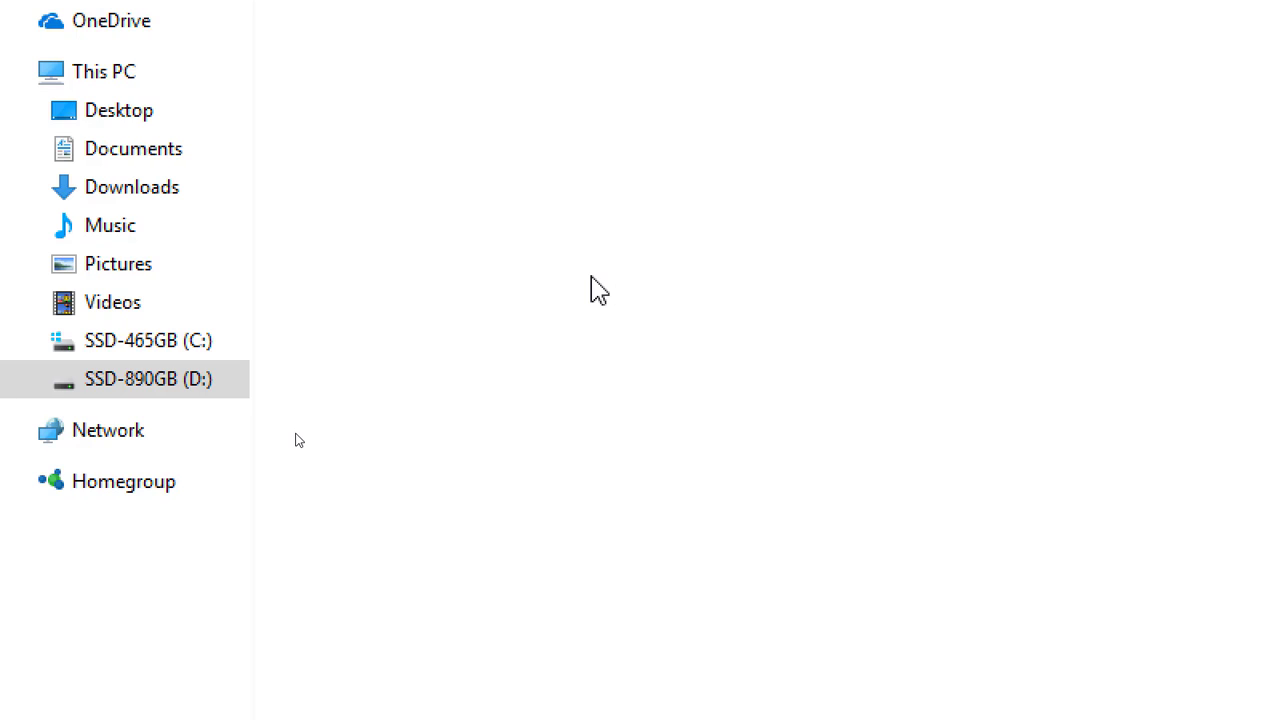
pyautogui.click(205, 390)
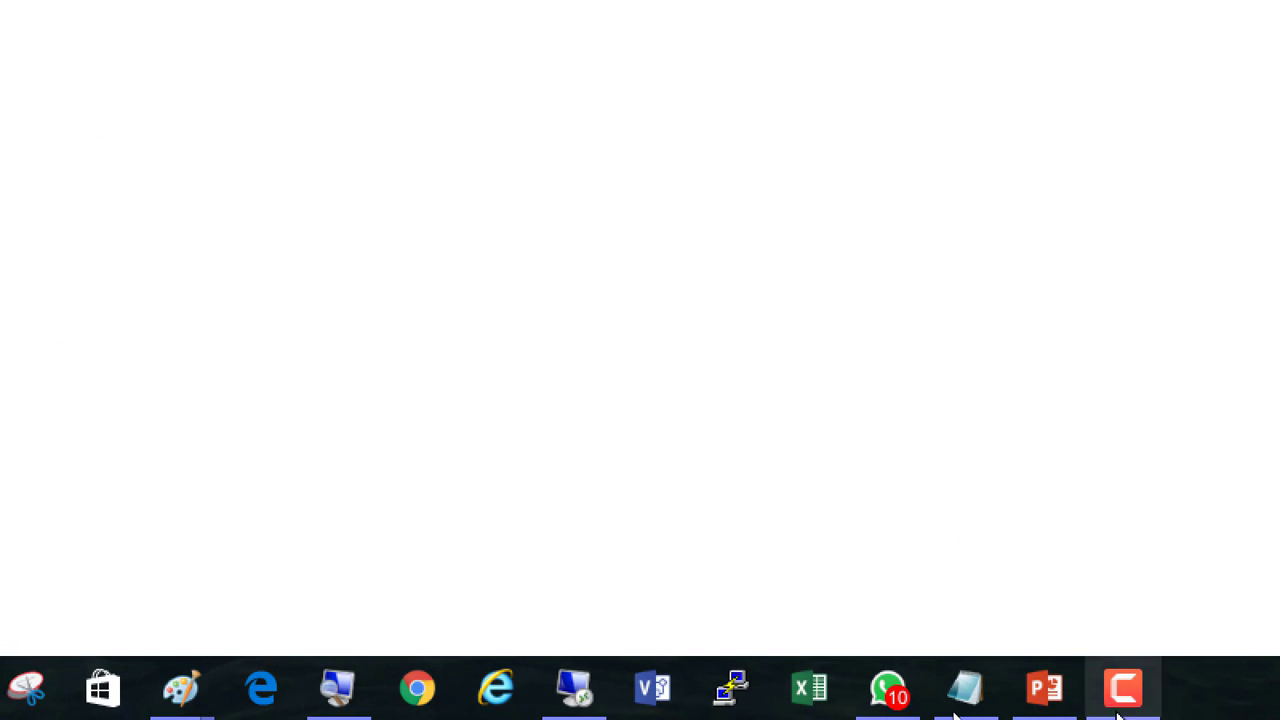
pyautogui.click(1122, 700)
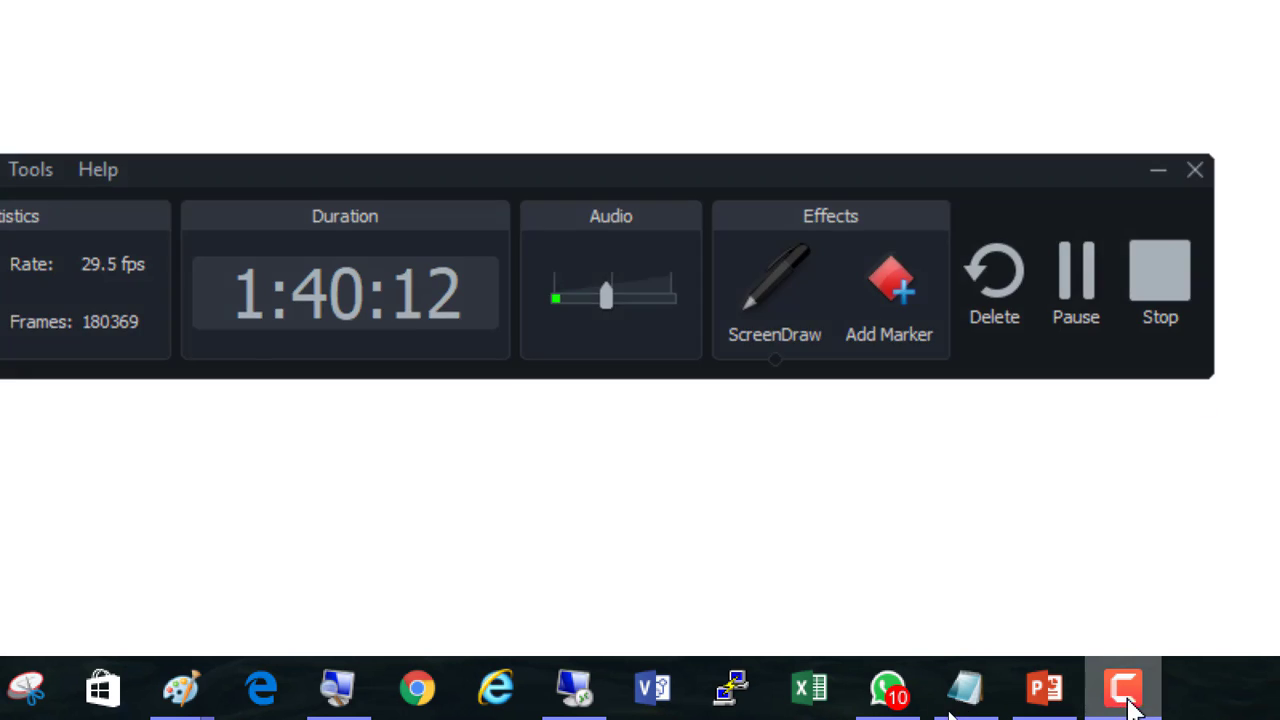
pyautogui.click(1128, 700)
pyautogui.click(577, 698)
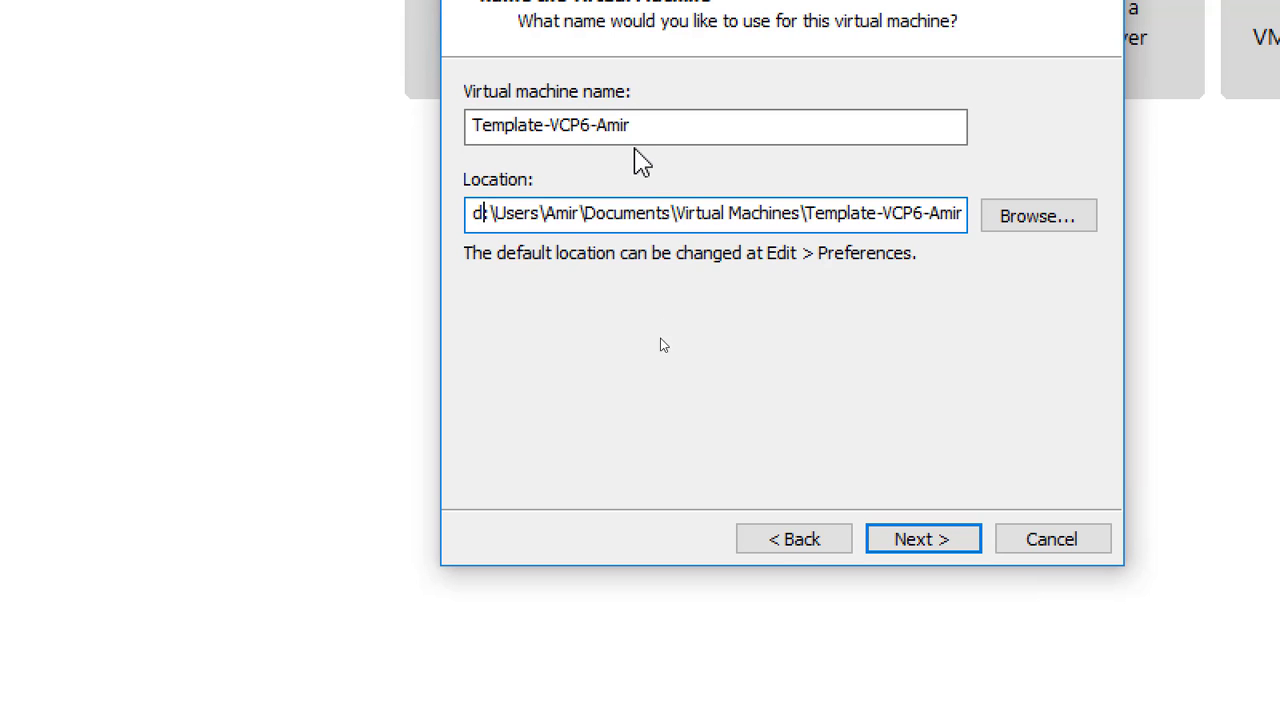
# On the disk capacity step, replace the default 60.0 GB maximum disk size with 100.
pyautogui.click(929, 548)
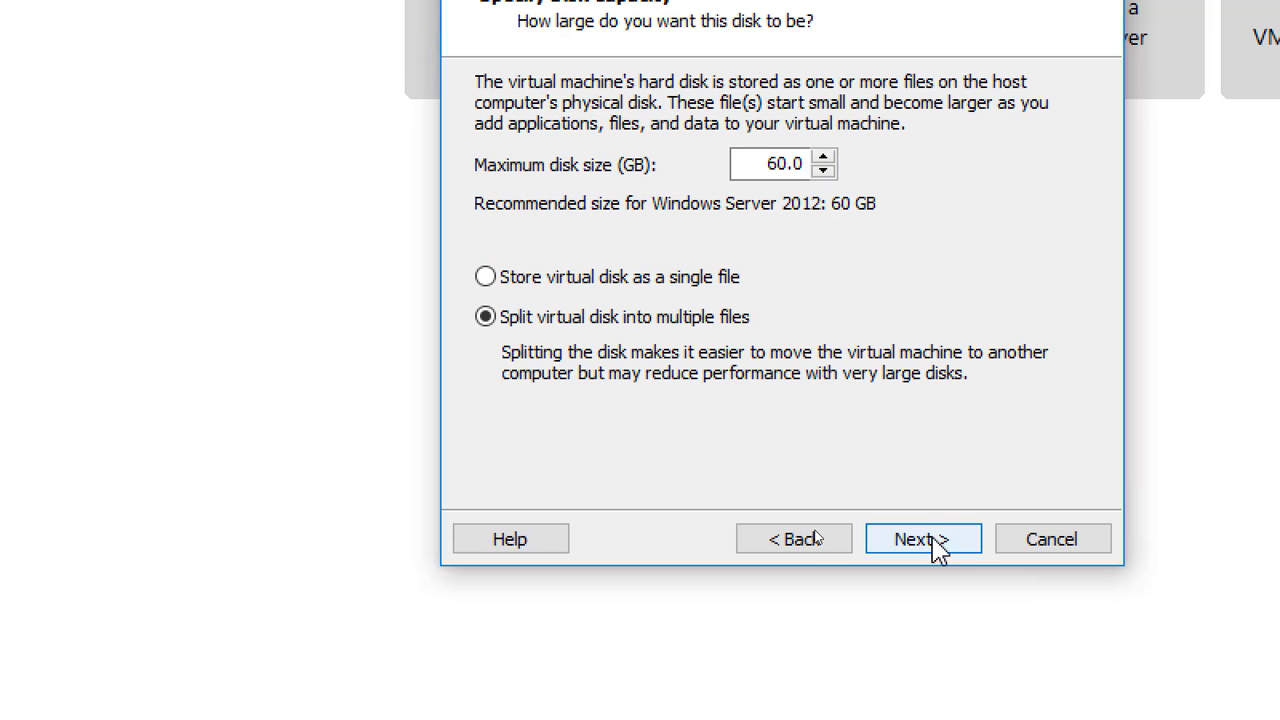
pyautogui.doubleClick(748, 163)
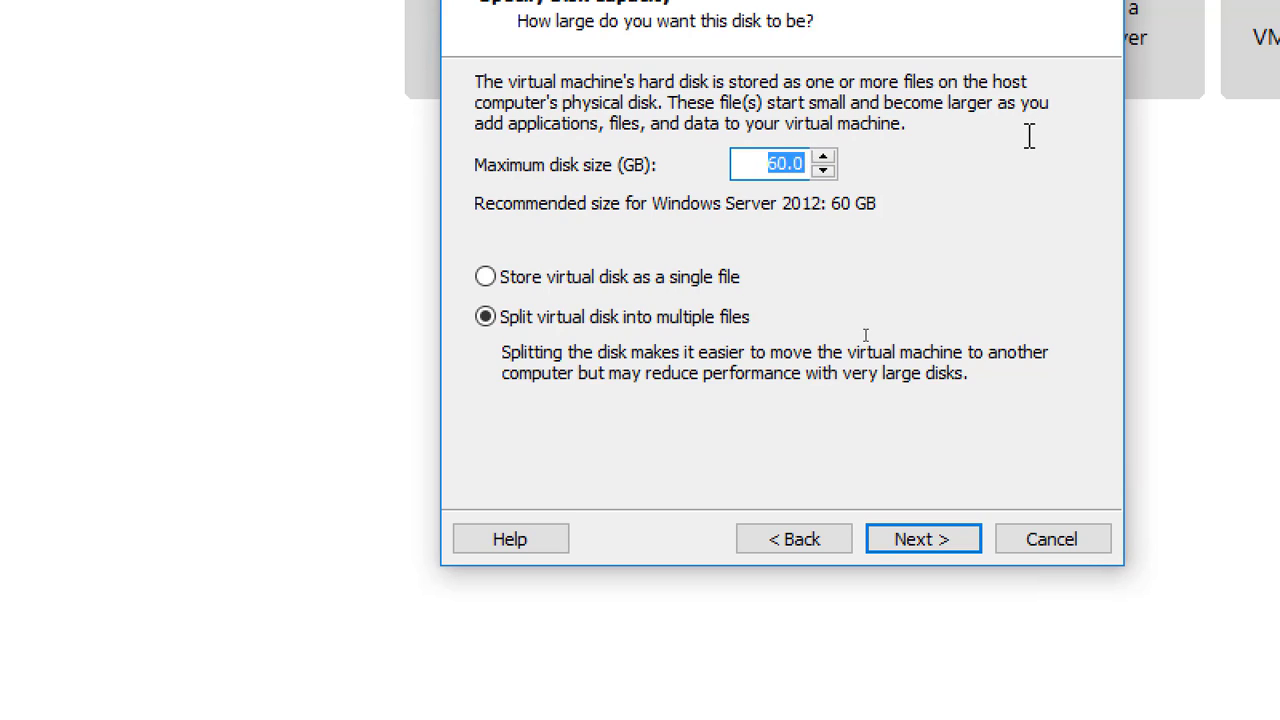
pyautogui.write('100')
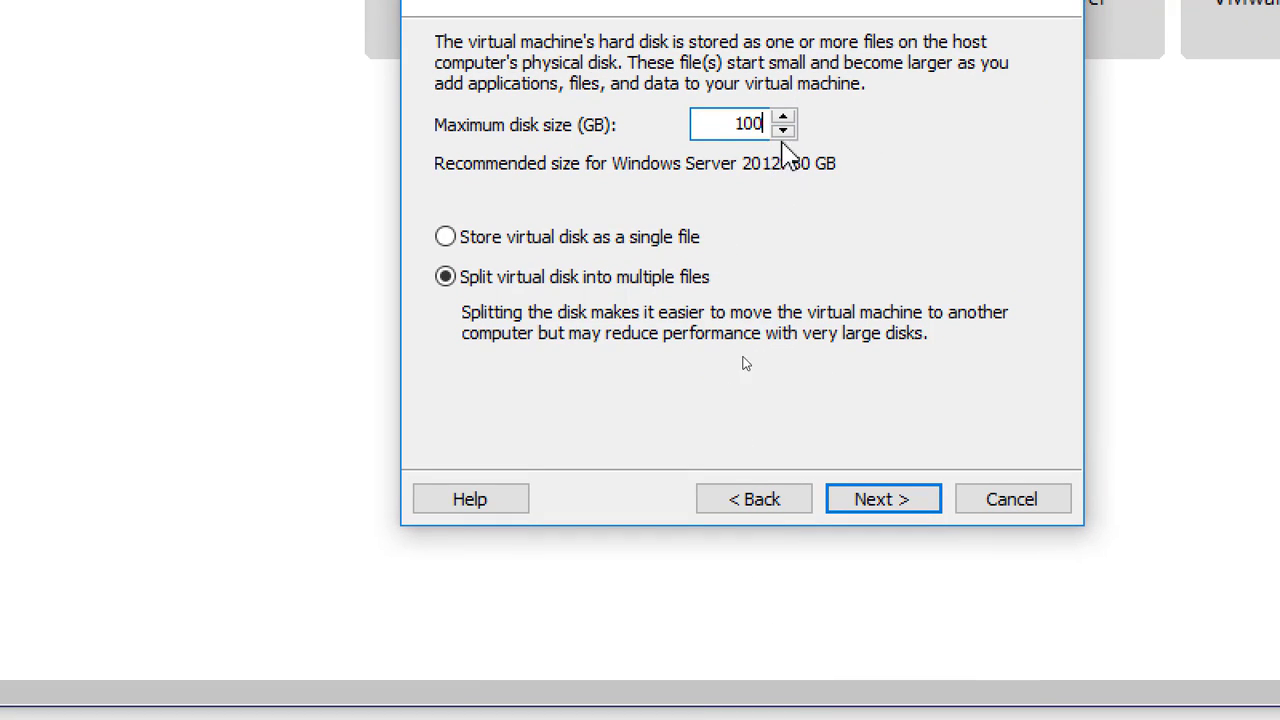
# Replace the 100 GB maximum disk size with 200.
pyautogui.doubleClick(731, 130)
pyautogui.write('200')
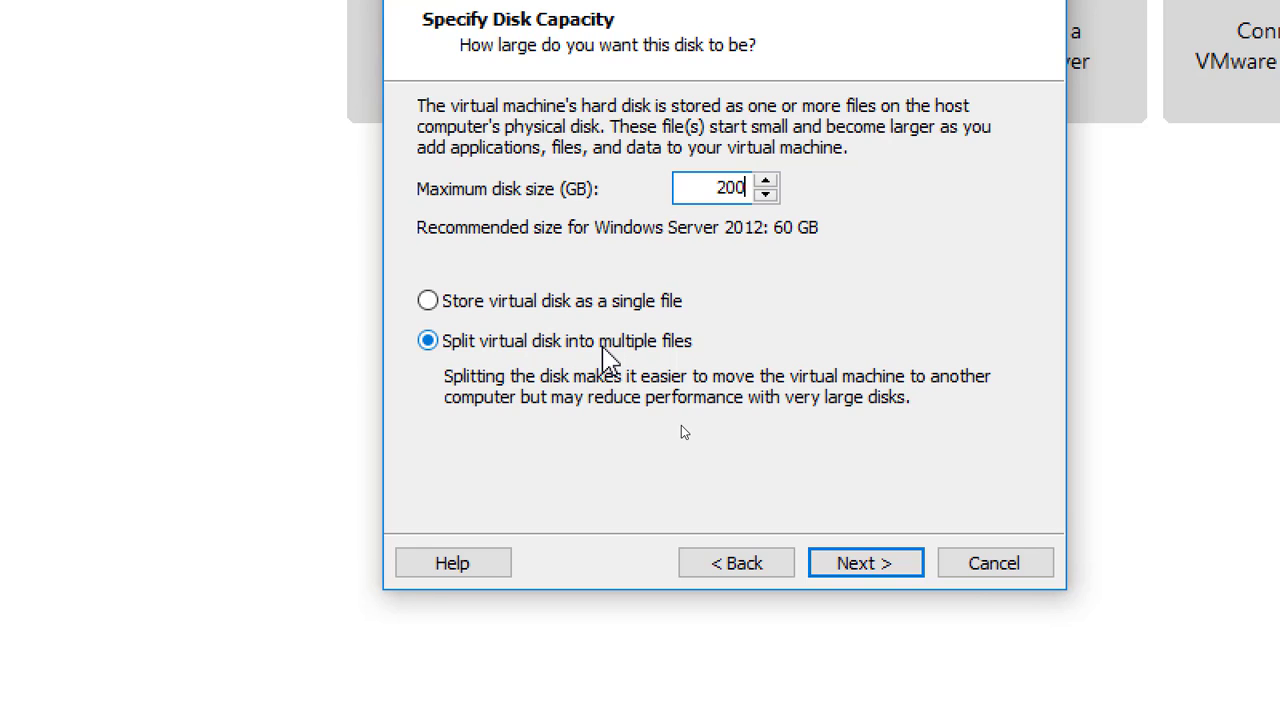
pyautogui.click(566, 302)
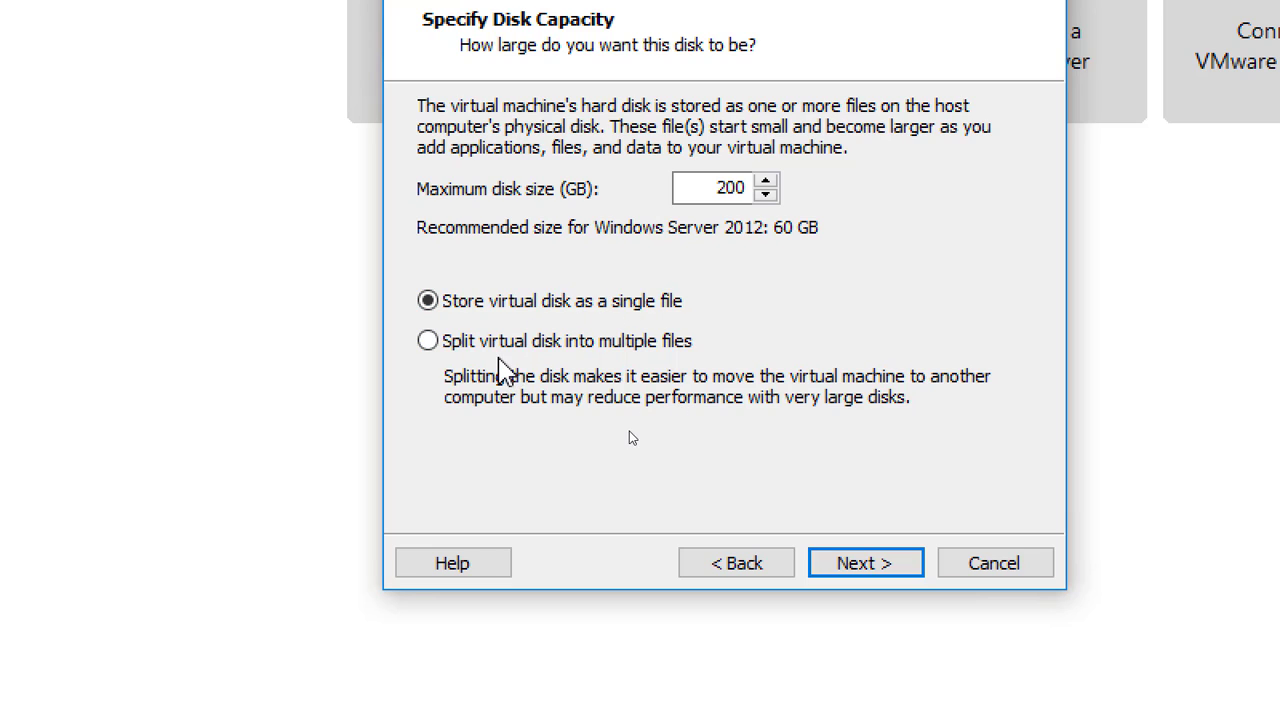
pyautogui.click(504, 344)
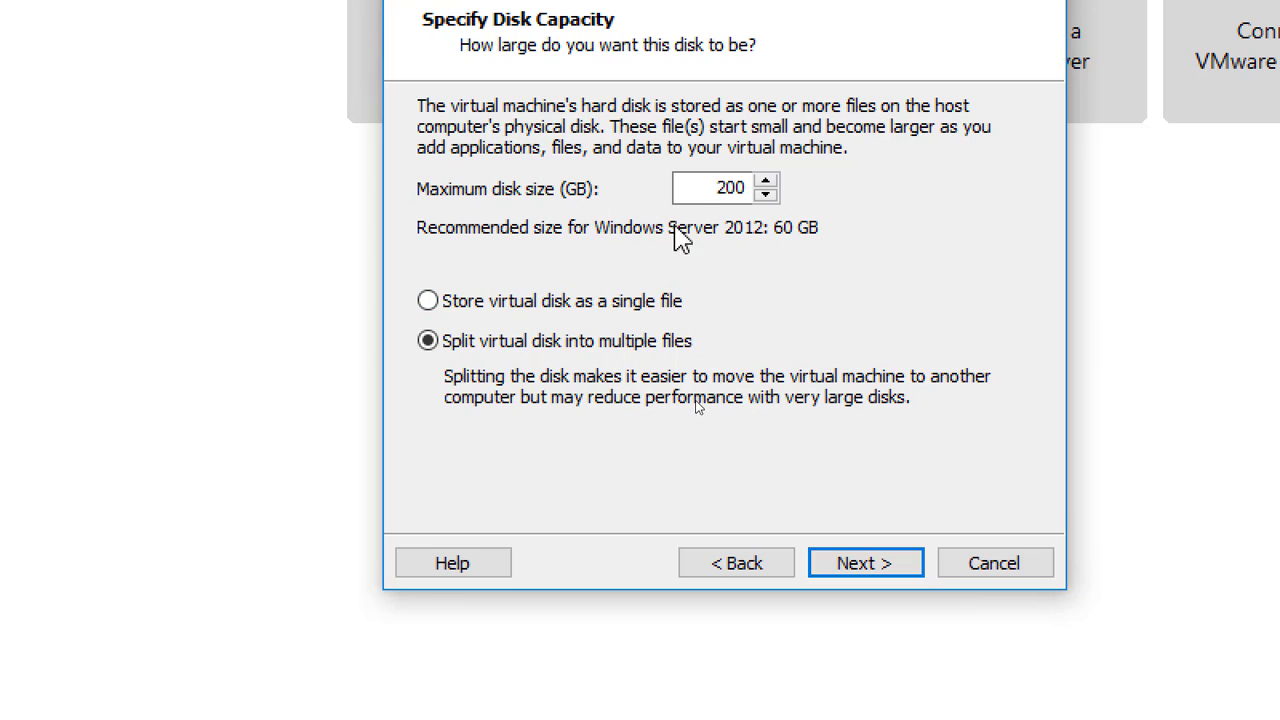
# Go to the Ready to Create summary and open Customize Hardware for the new VM.
pyautogui.click(878, 582)
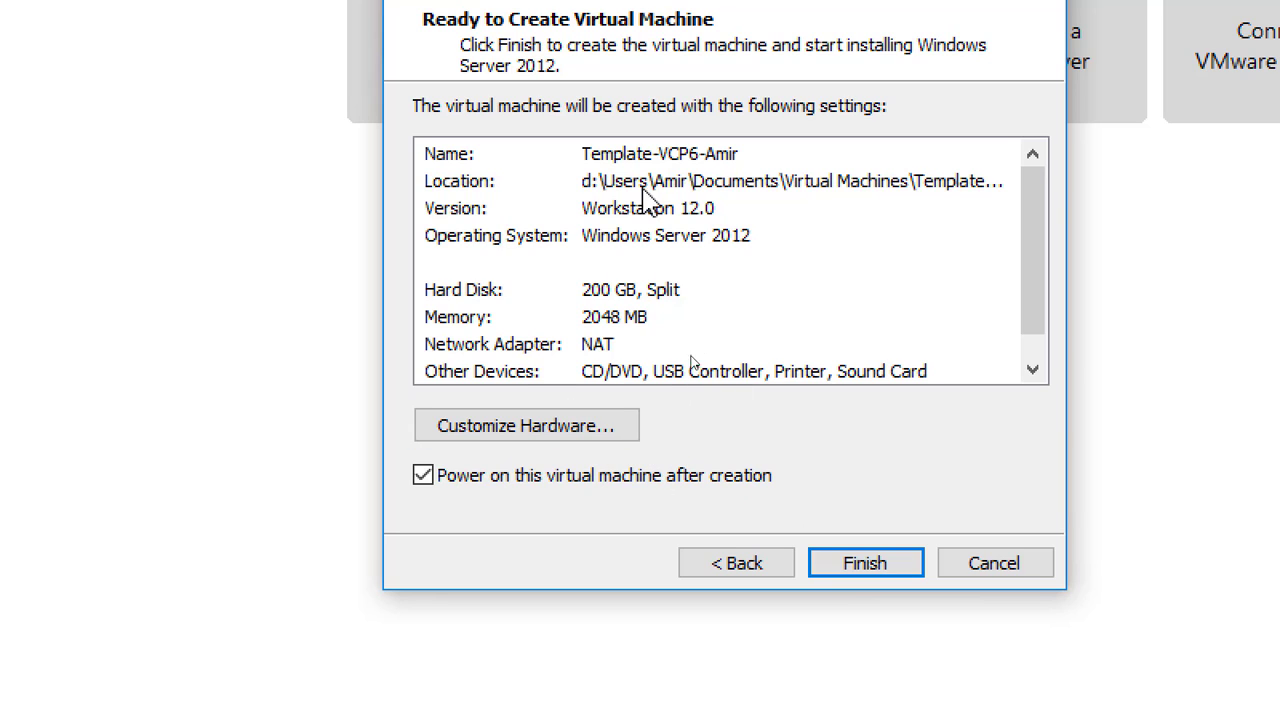
pyautogui.click(562, 438)
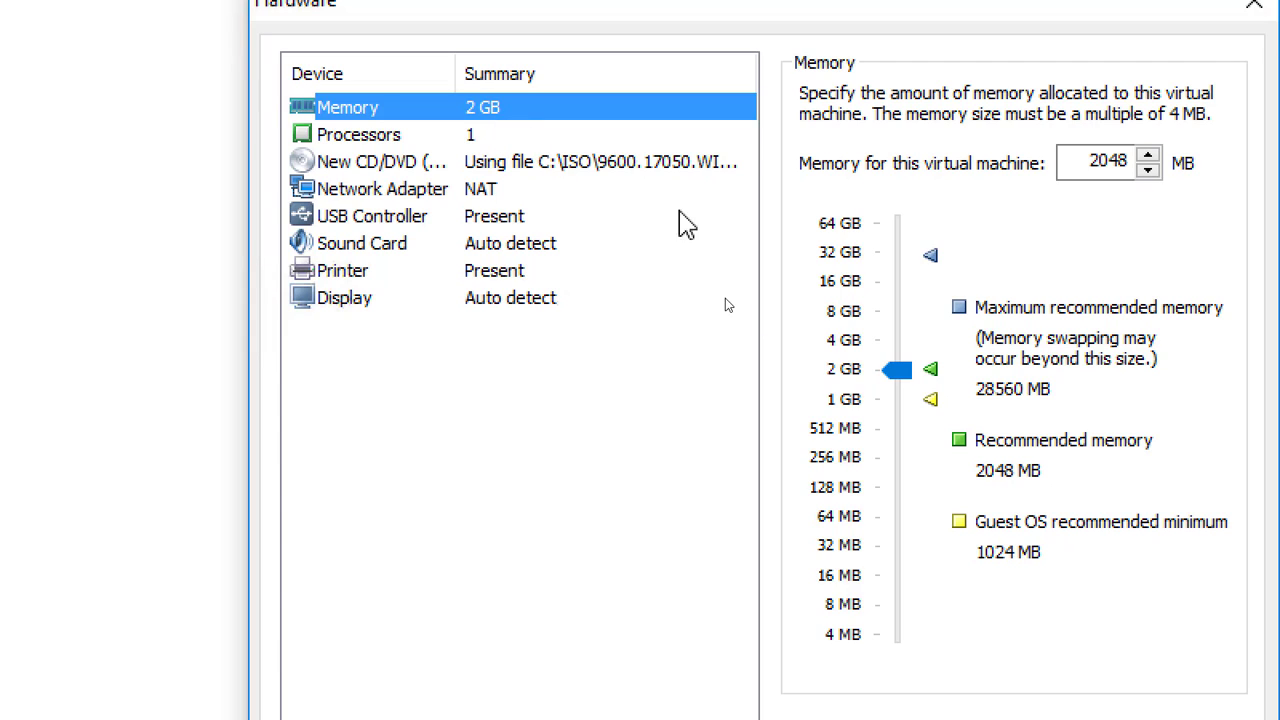
# Drag the memory slider up so the VM has 4096 MB.
pyautogui.moveTo(903, 378)
pyautogui.mouseDown()
pyautogui.moveTo(897, 339)
pyautogui.moveTo(894, 366)
pyautogui.mouseUp()
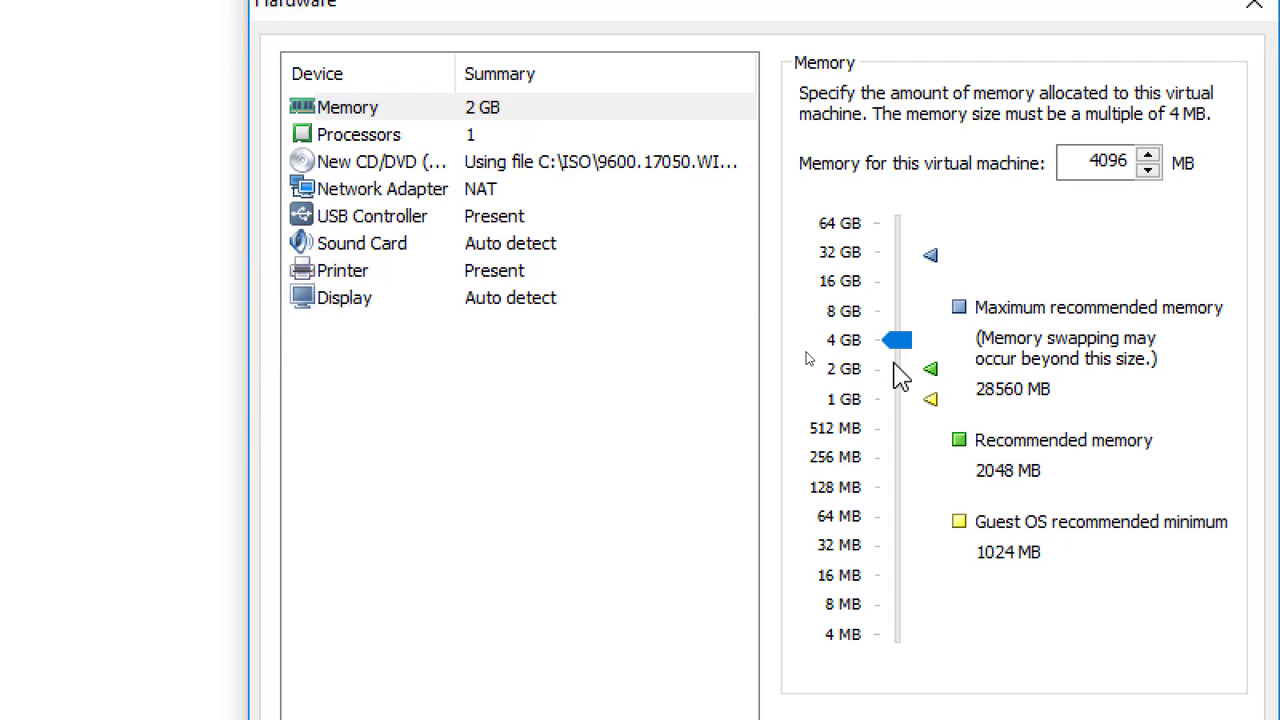
# Set the VM's number of processors to 2.
pyautogui.click(494, 142)
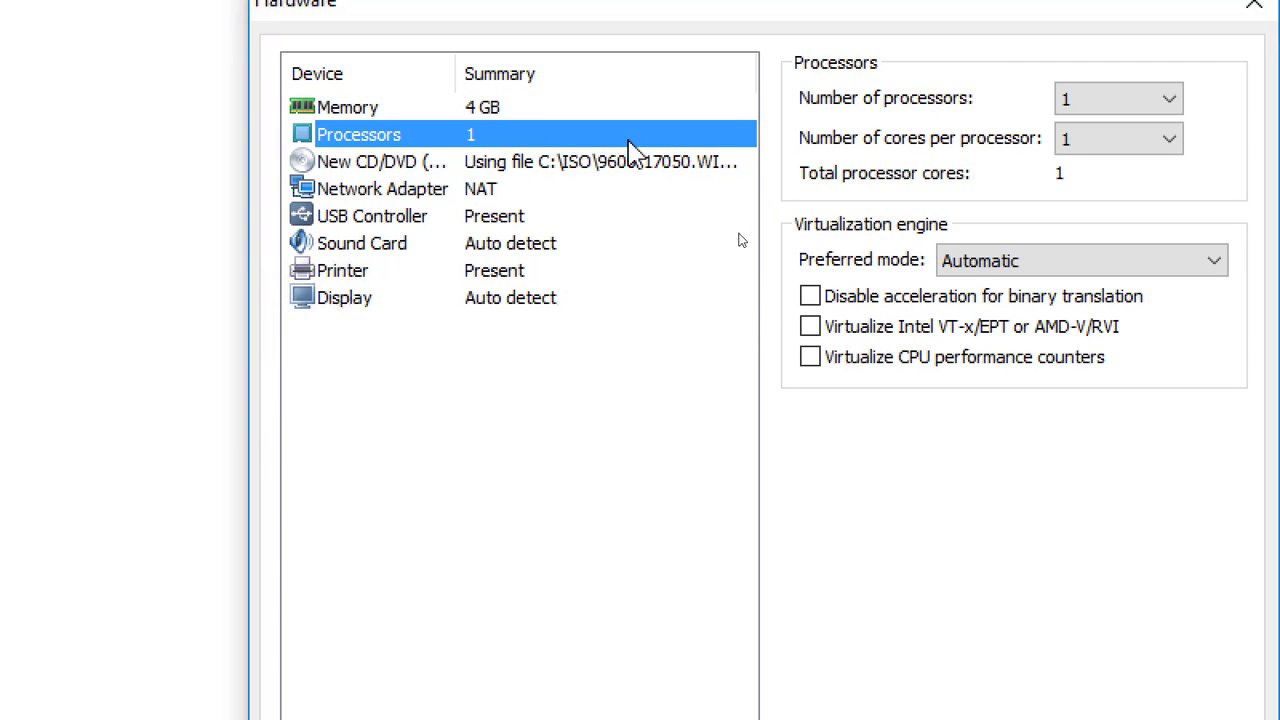
pyautogui.click(1170, 99)
pyautogui.click(1118, 149)
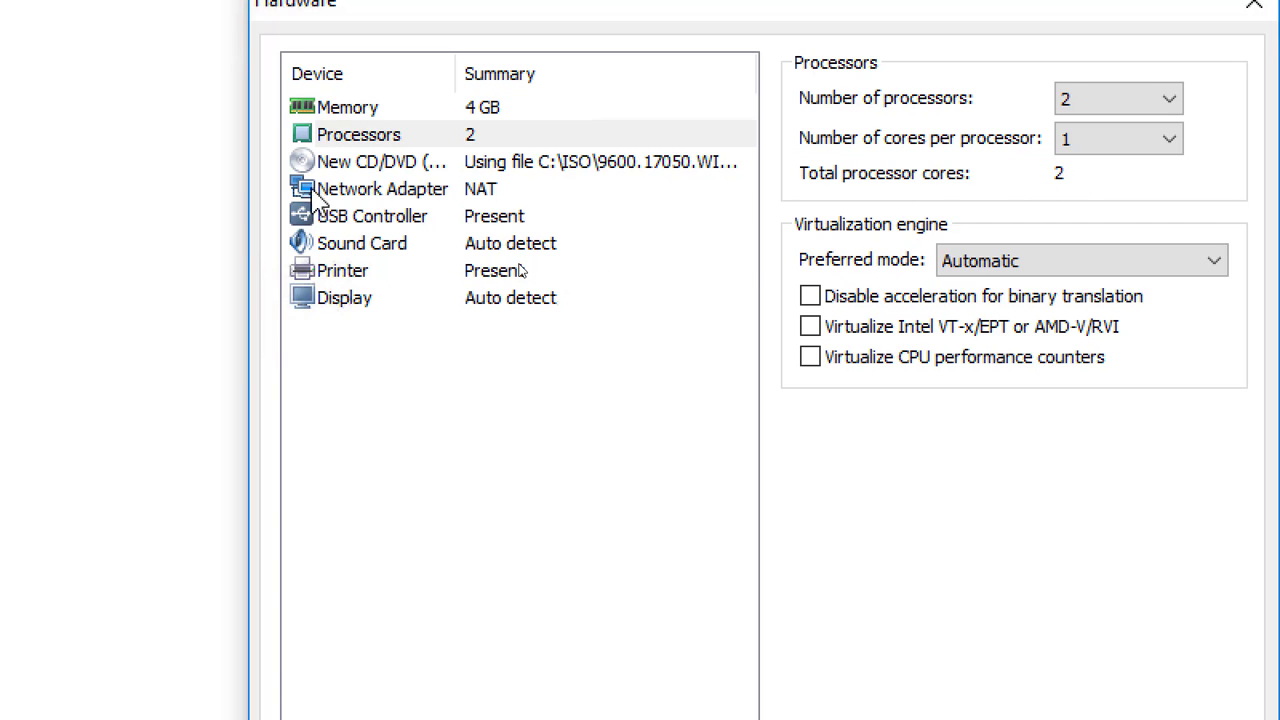
# Check the CD/DVD ISO settings, then set the network adapter to Bridged.
pyautogui.click(528, 163)
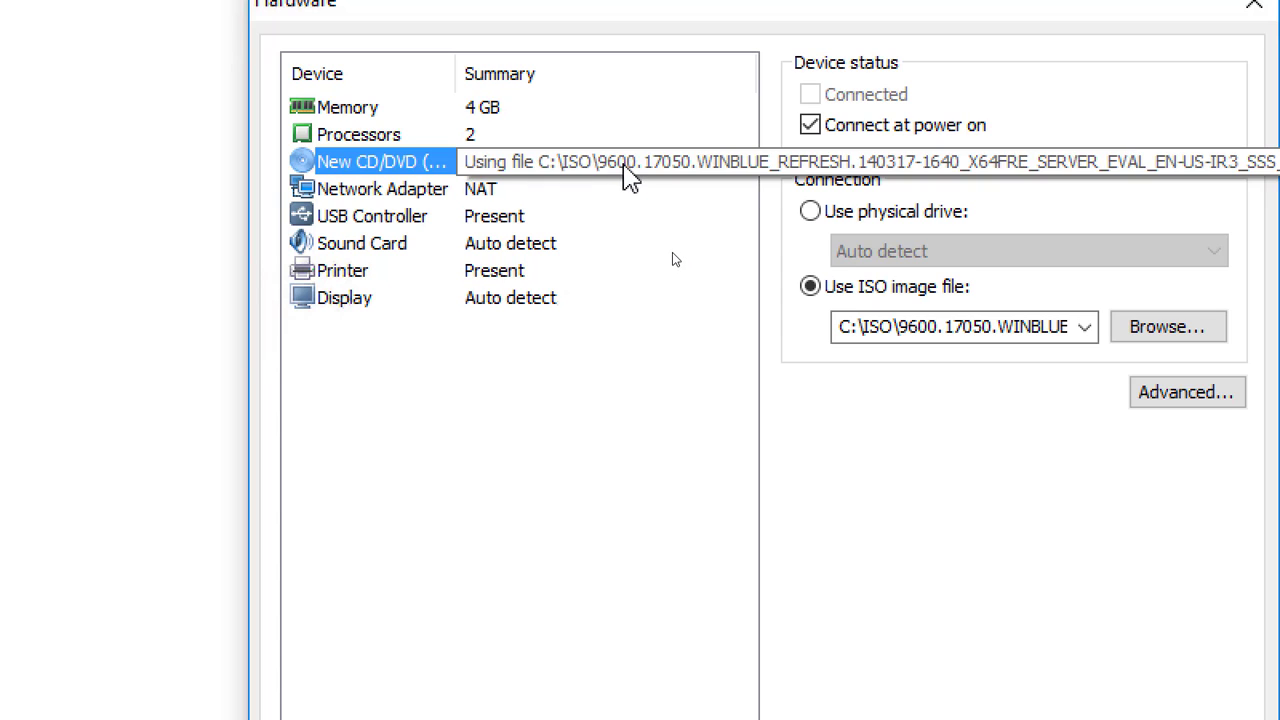
pyautogui.click(499, 192)
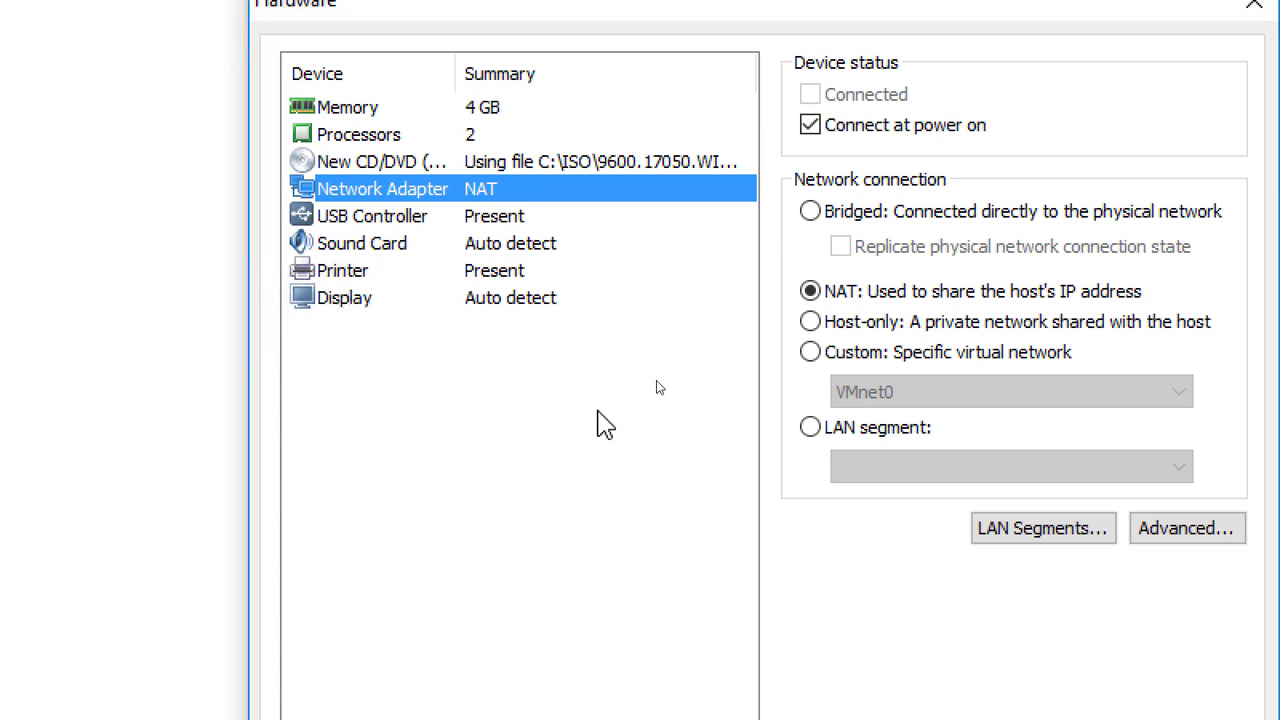
pyautogui.click(810, 211)
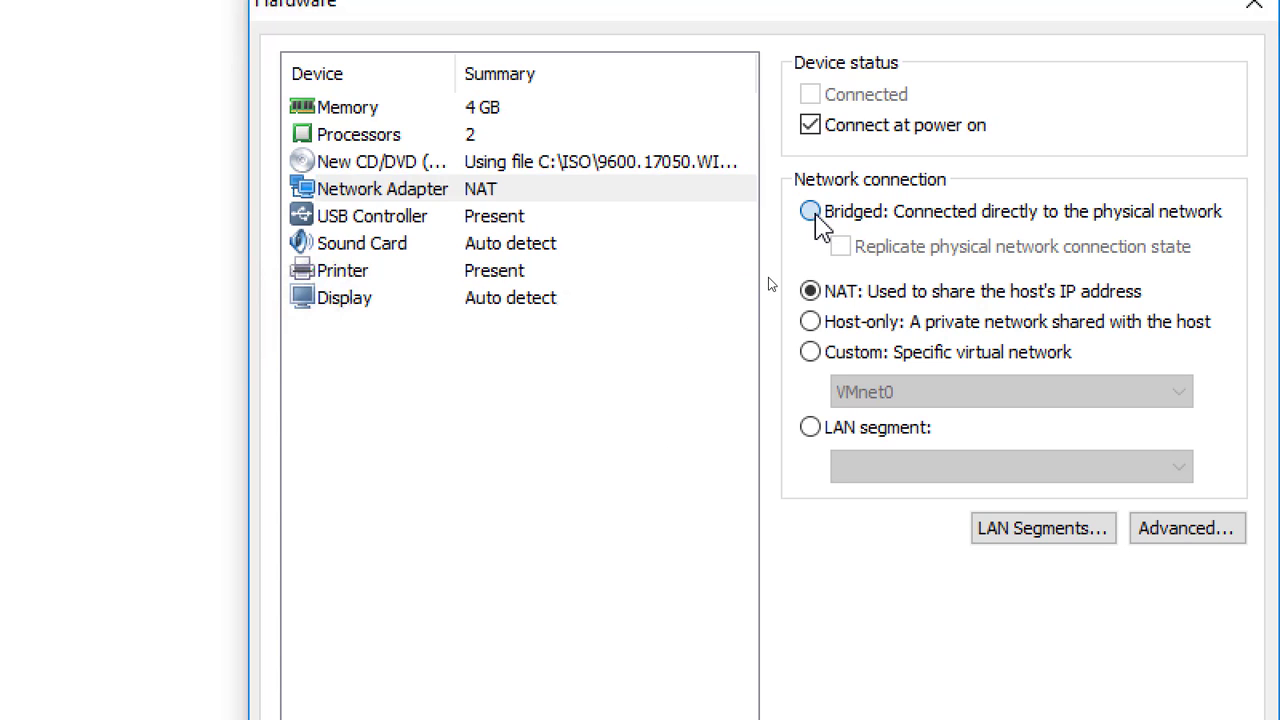
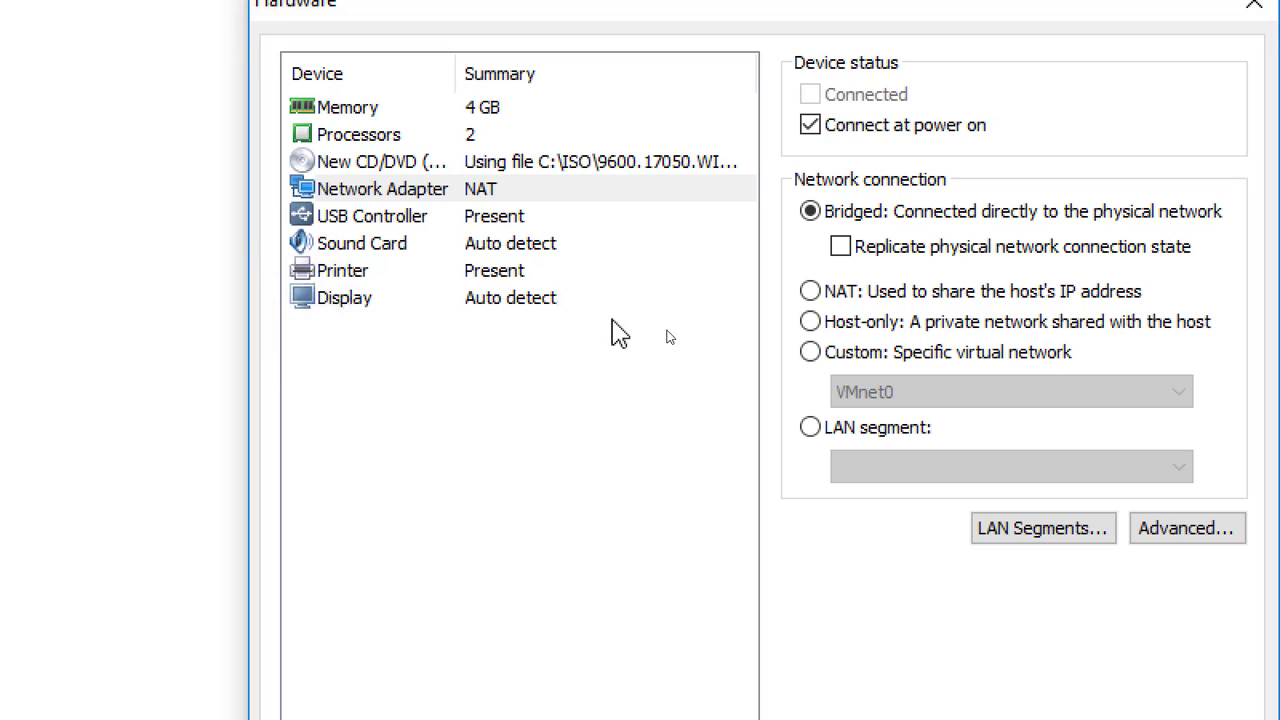
# Try NAT and Host-only, then set the network adapter to Custom: Specific virtual network (VMnet0).
pyautogui.click(826, 300)
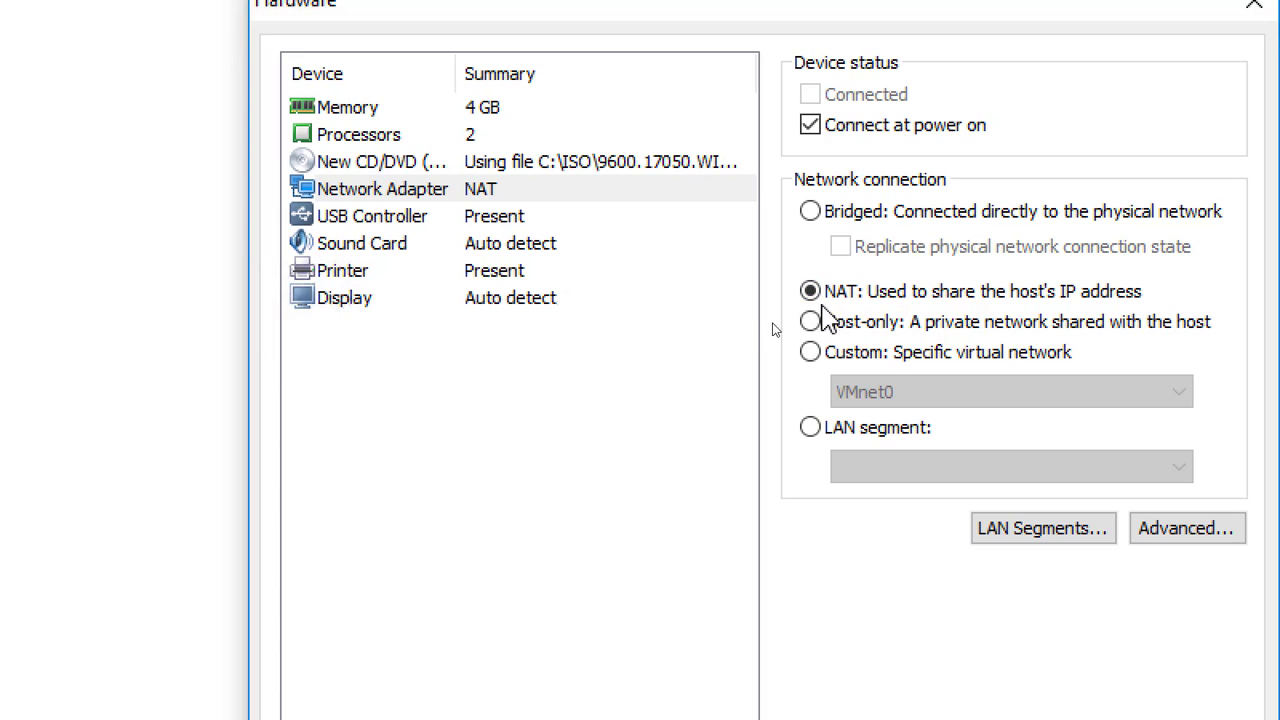
pyautogui.click(876, 331)
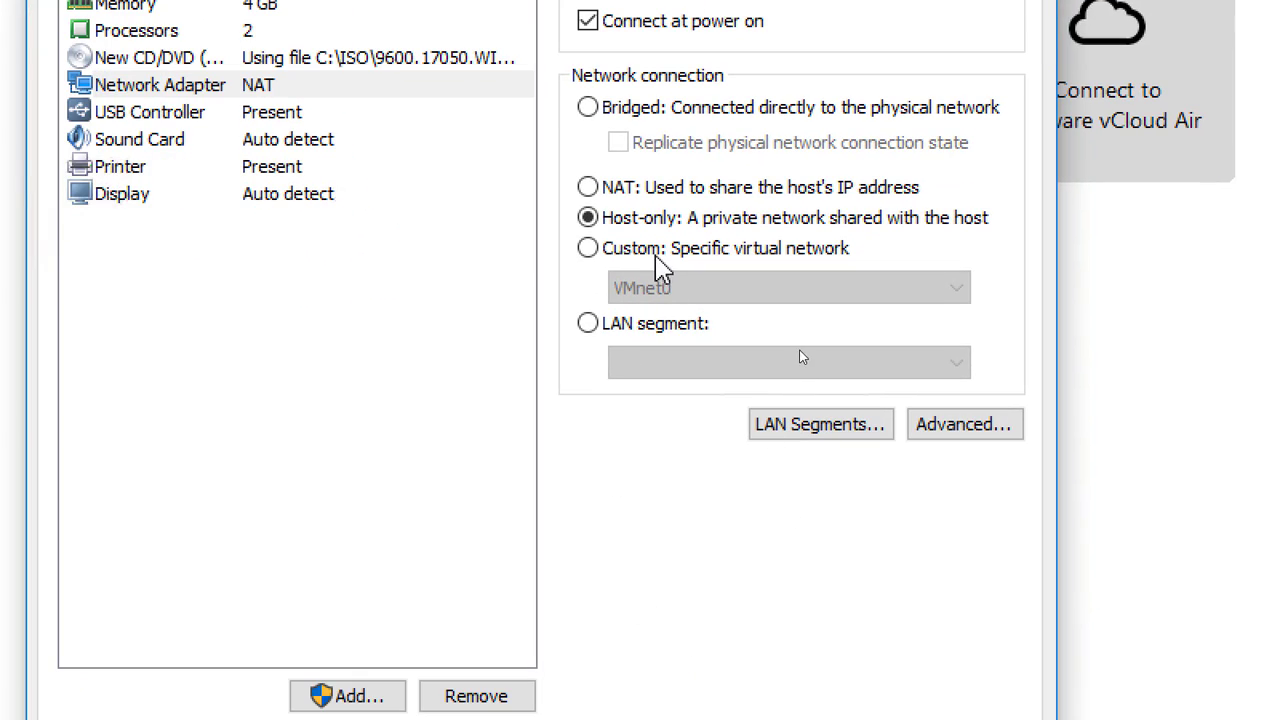
pyautogui.click(737, 250)
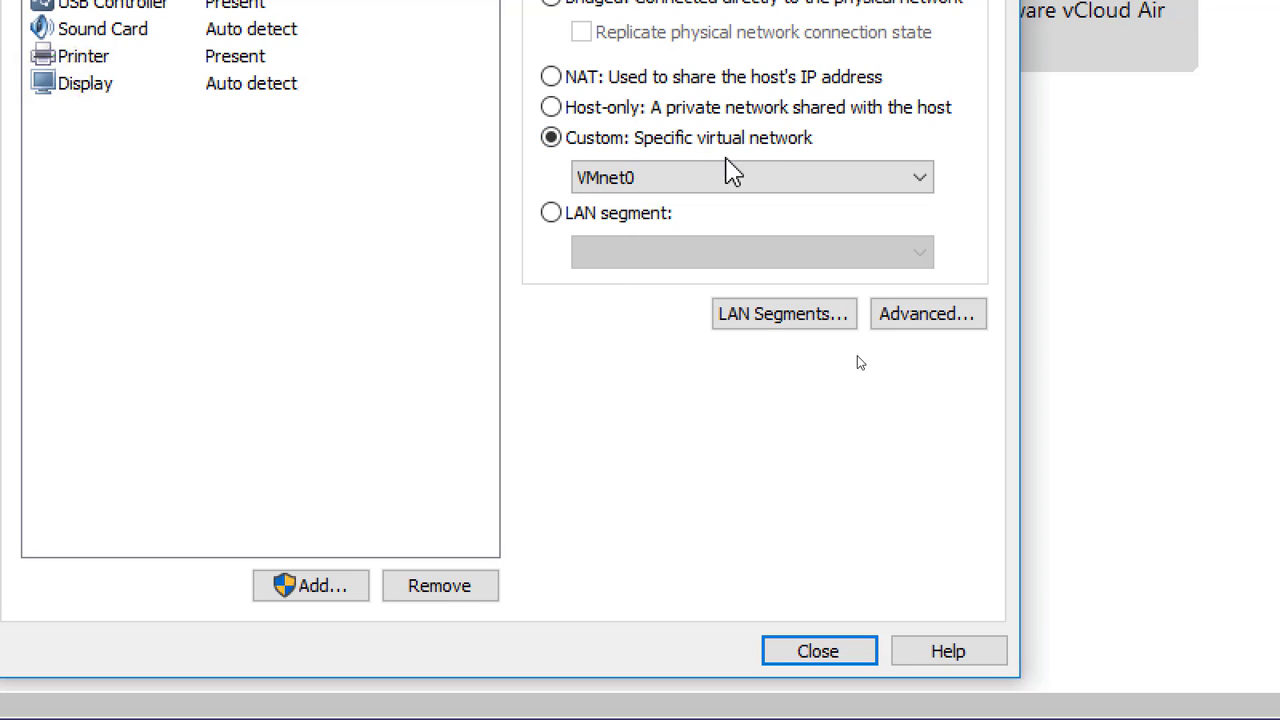
# Try VMnet3 and VMnet10, then connect the network adapter to custom network VMnet12.
pyautogui.click(636, 188)
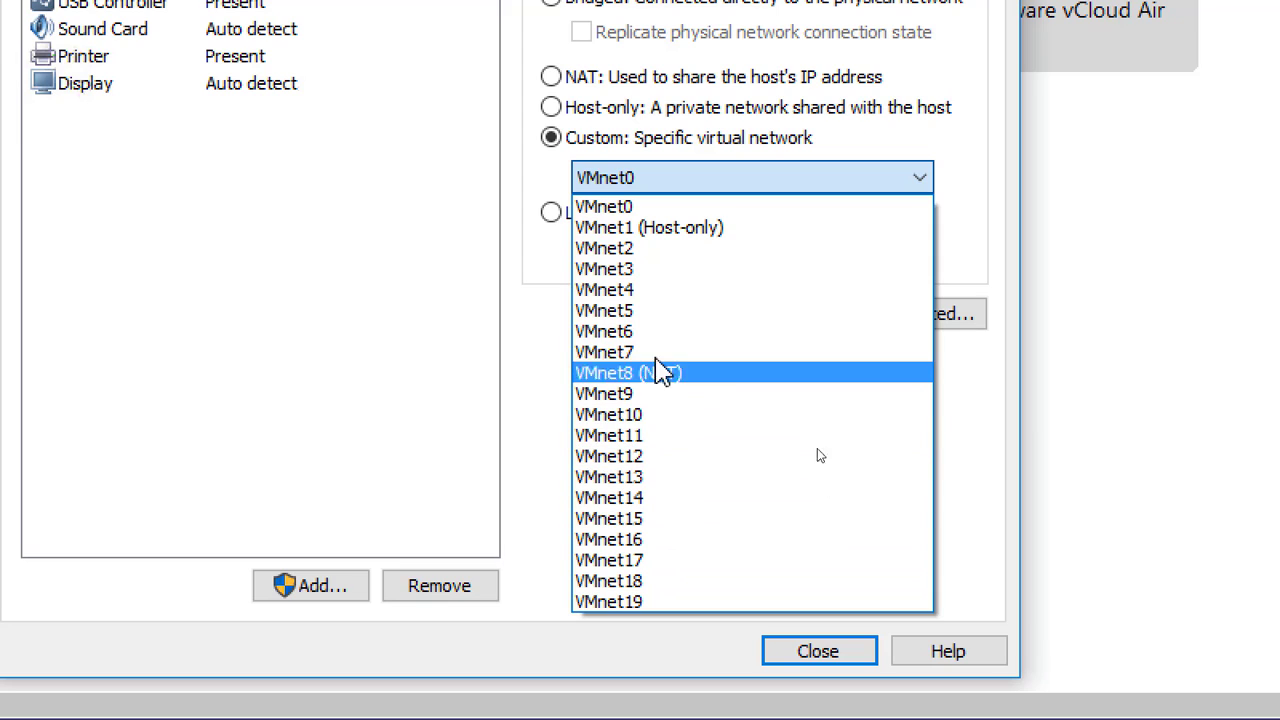
pyautogui.click(643, 270)
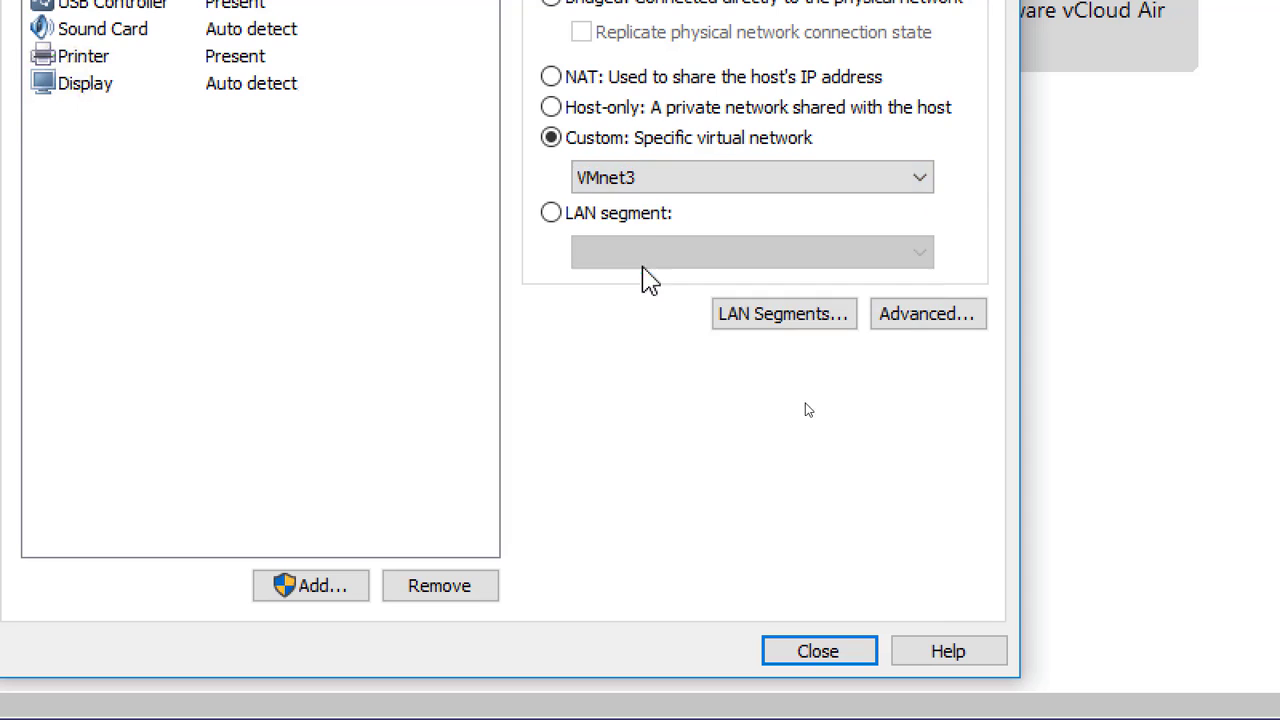
pyautogui.click(623, 180)
pyautogui.click(658, 414)
pyautogui.click(640, 180)
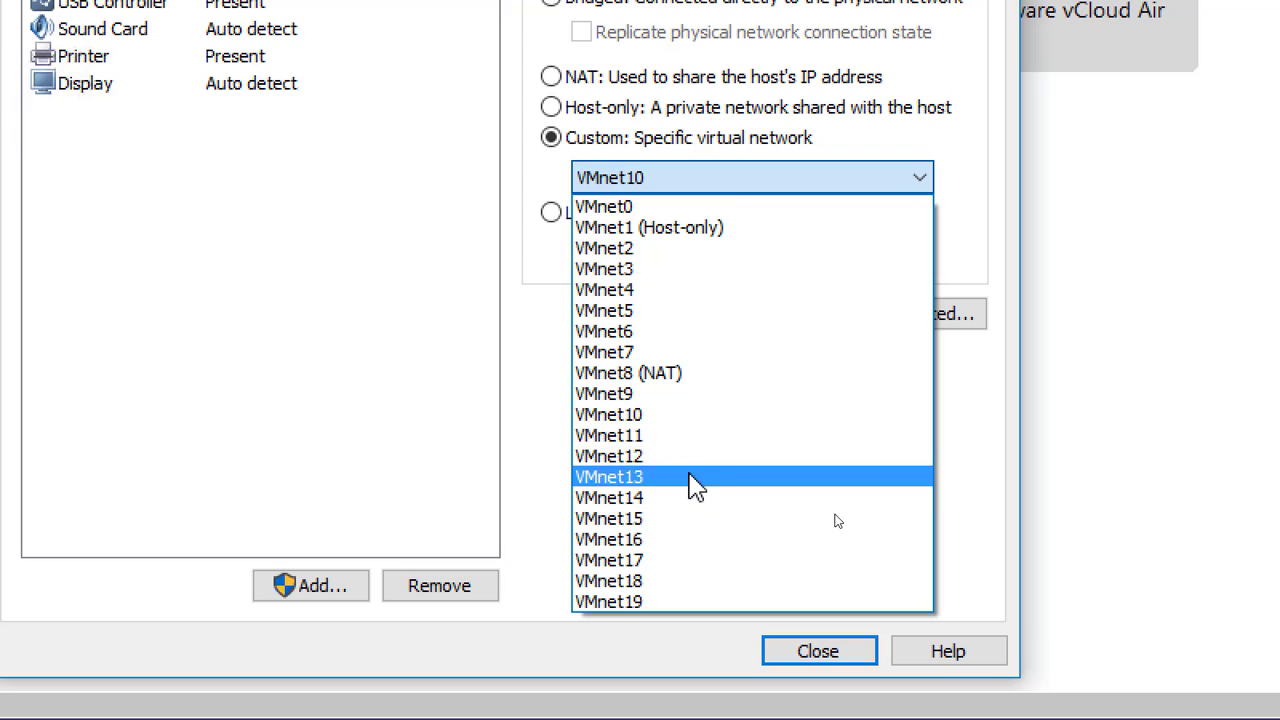
pyautogui.click(705, 458)
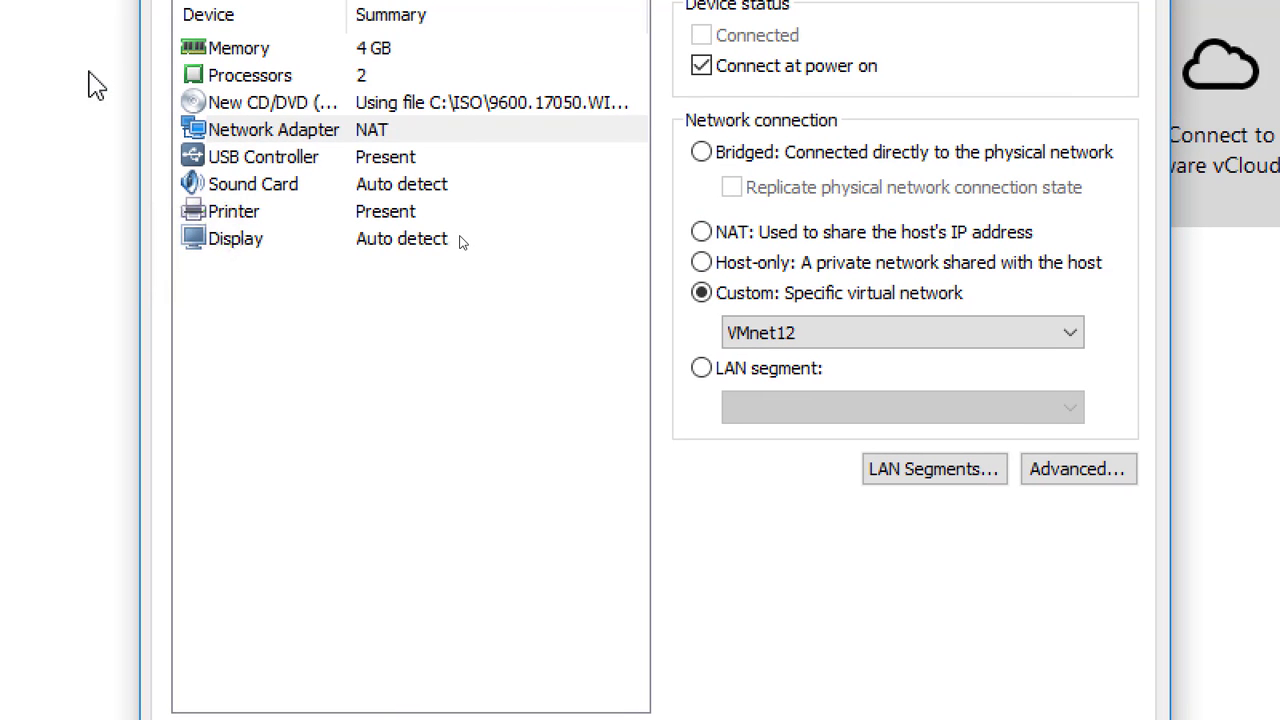
# Review the USB controller, sound card, printer, display, memory, processor and network adapter settings.
pyautogui.click(340, 160)
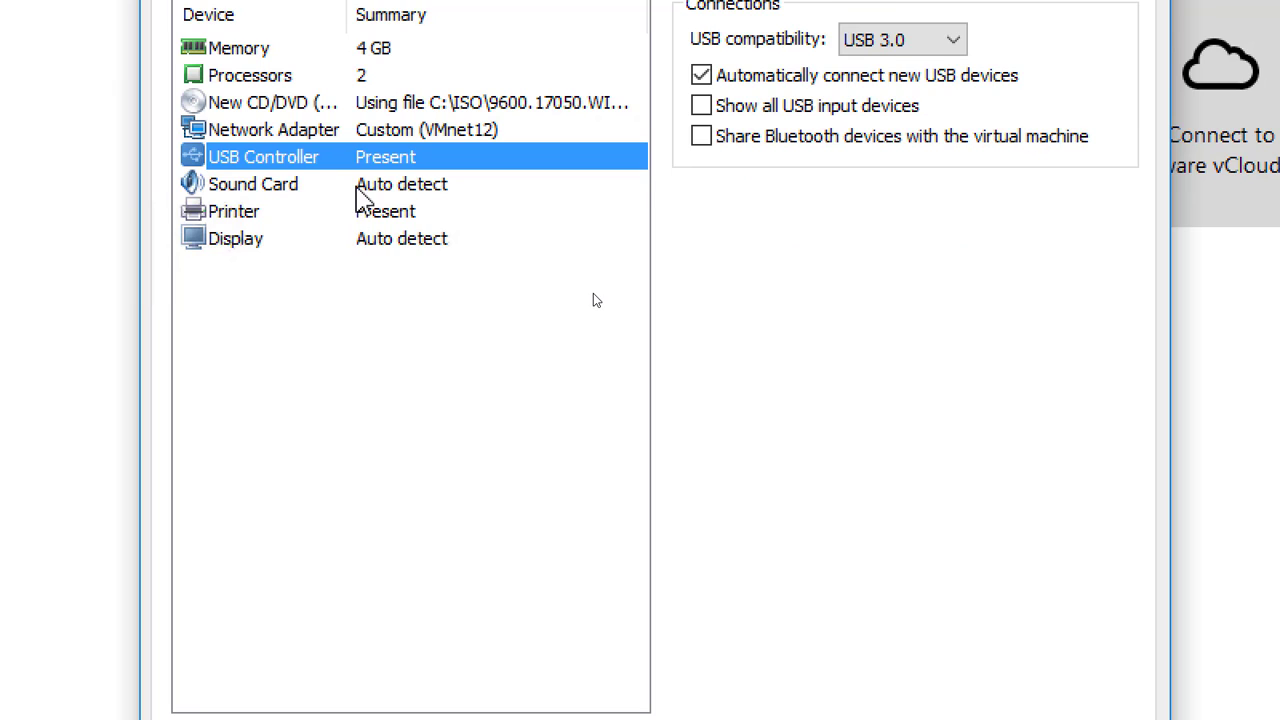
pyautogui.click(357, 185)
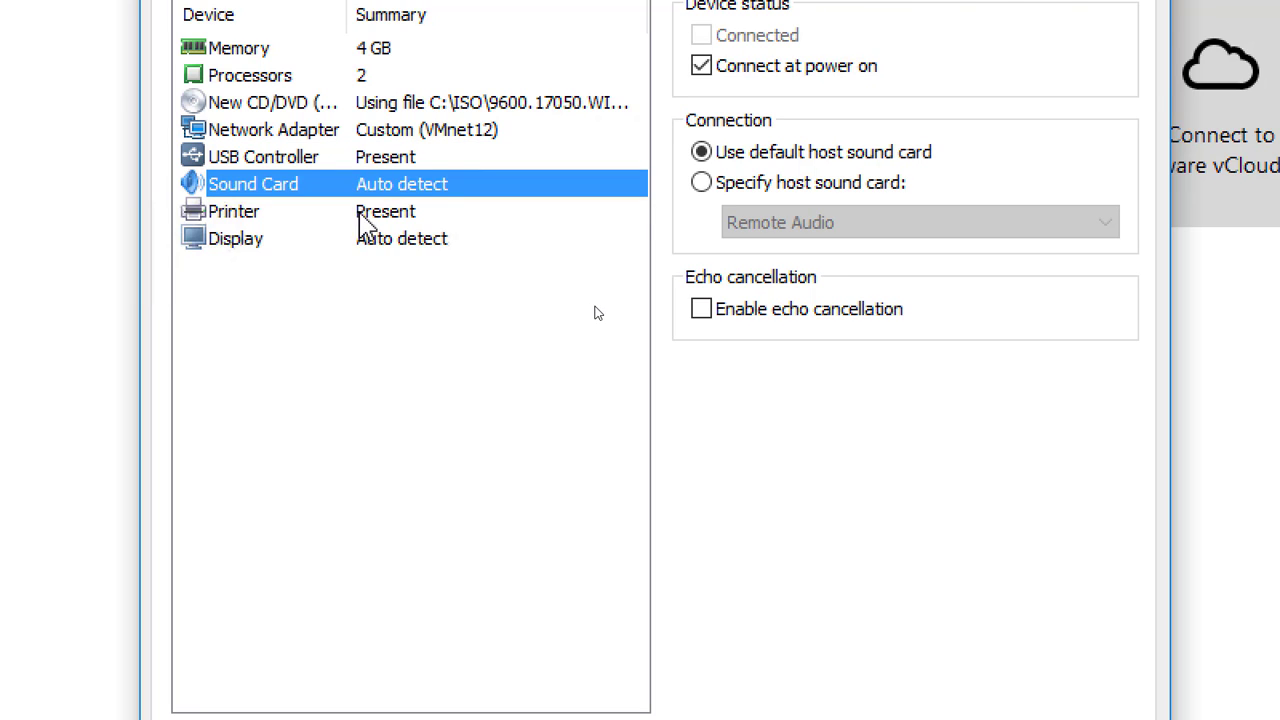
pyautogui.click(357, 211)
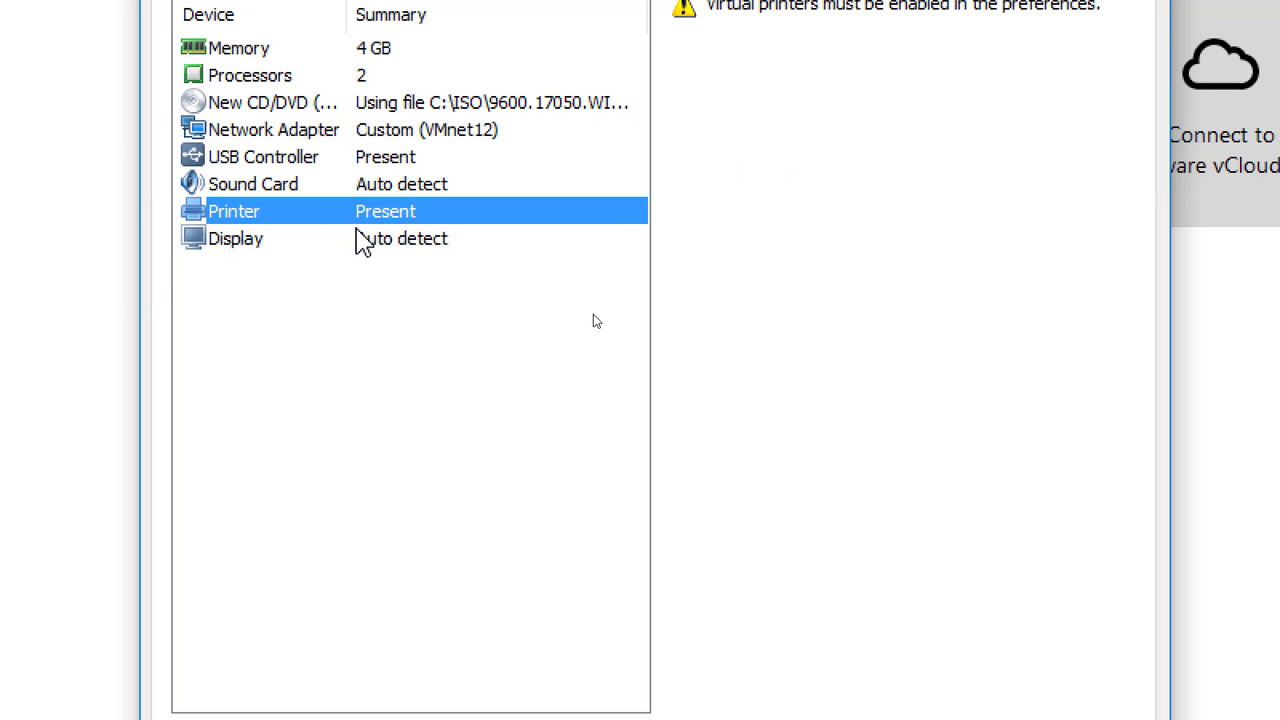
pyautogui.click(378, 245)
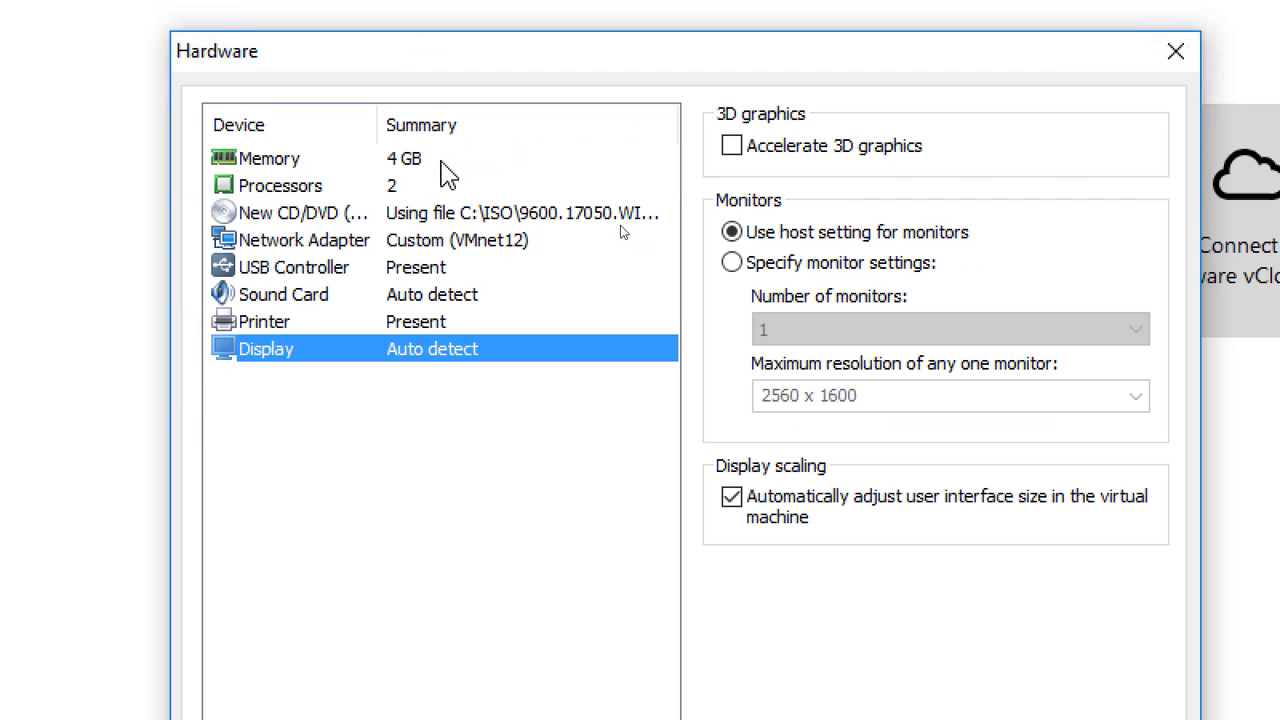
pyautogui.click(442, 158)
pyautogui.click(414, 187)
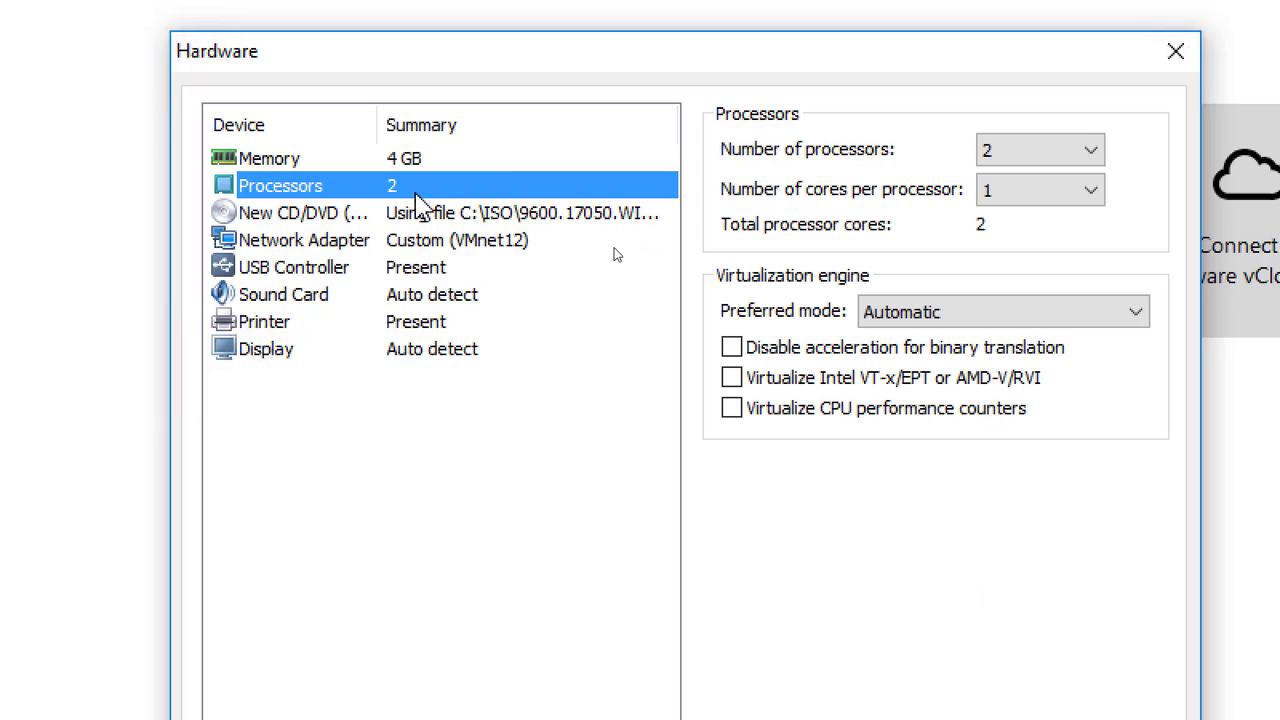
pyautogui.click(443, 243)
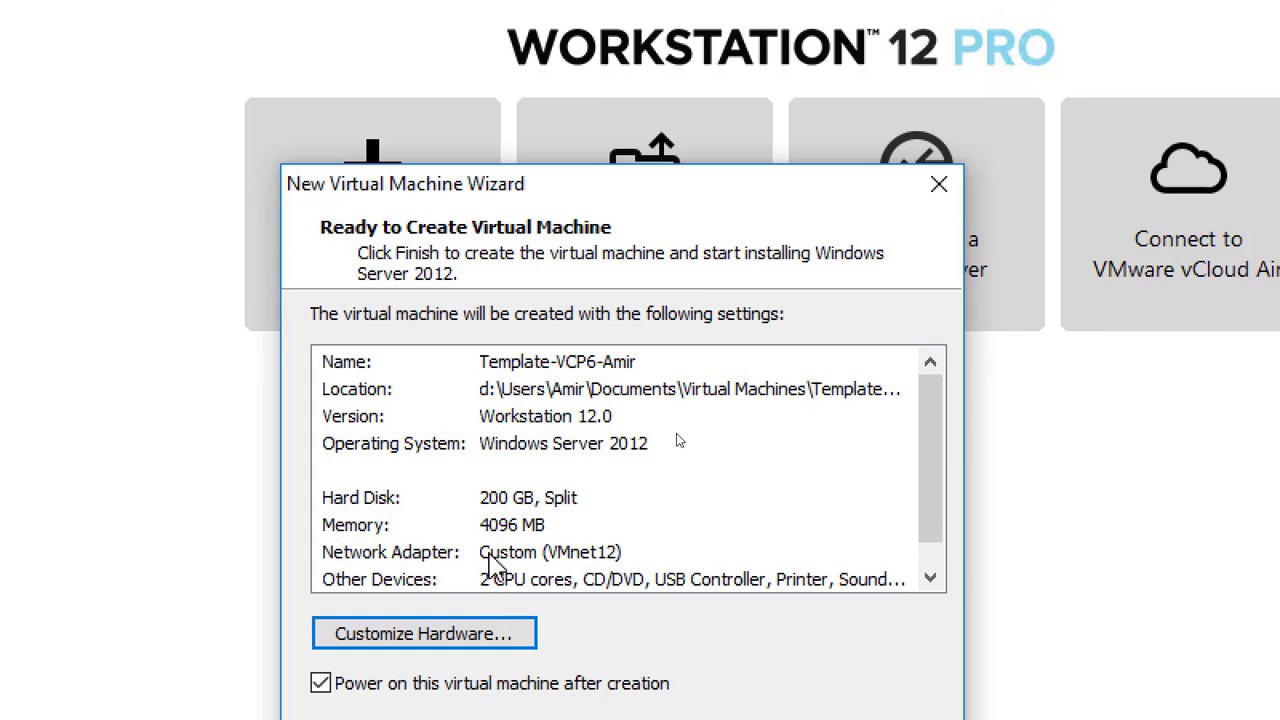
# Reopen the VM's hardware customization and reset screen magnification to 100%.
pyautogui.click(495, 638)
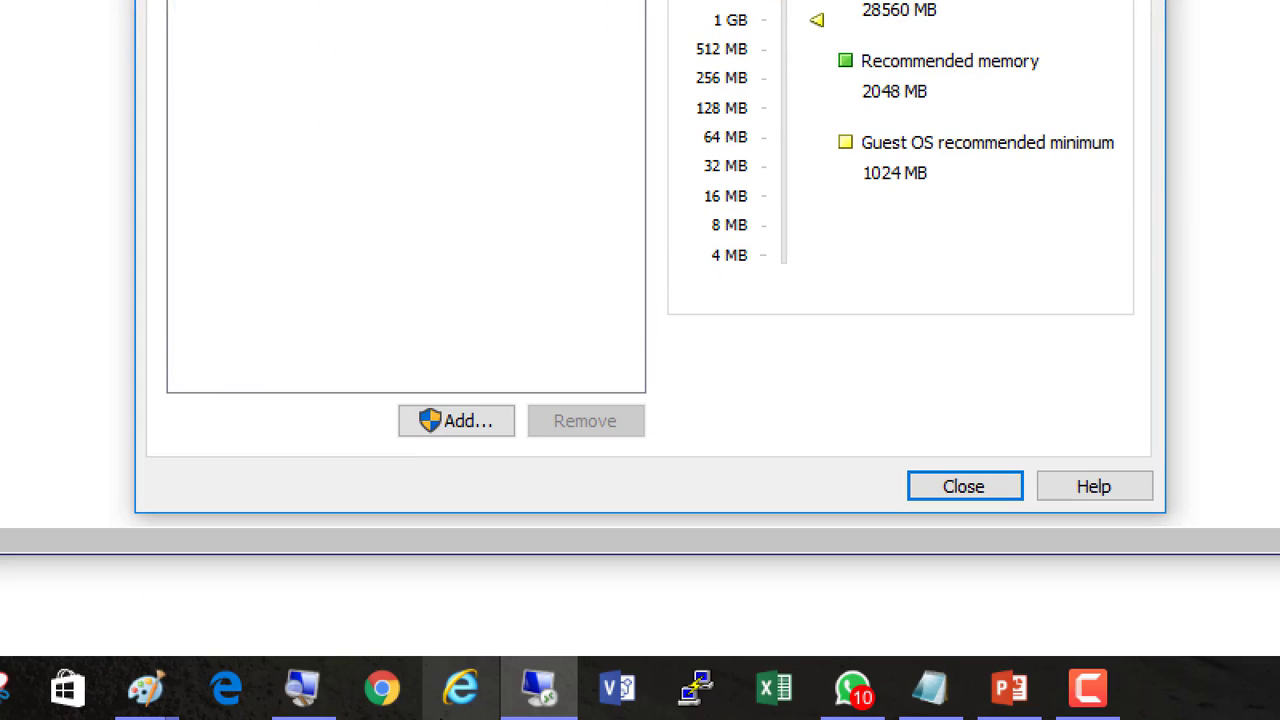
pyautogui.click(302, 686)
pyautogui.click(599, 331)
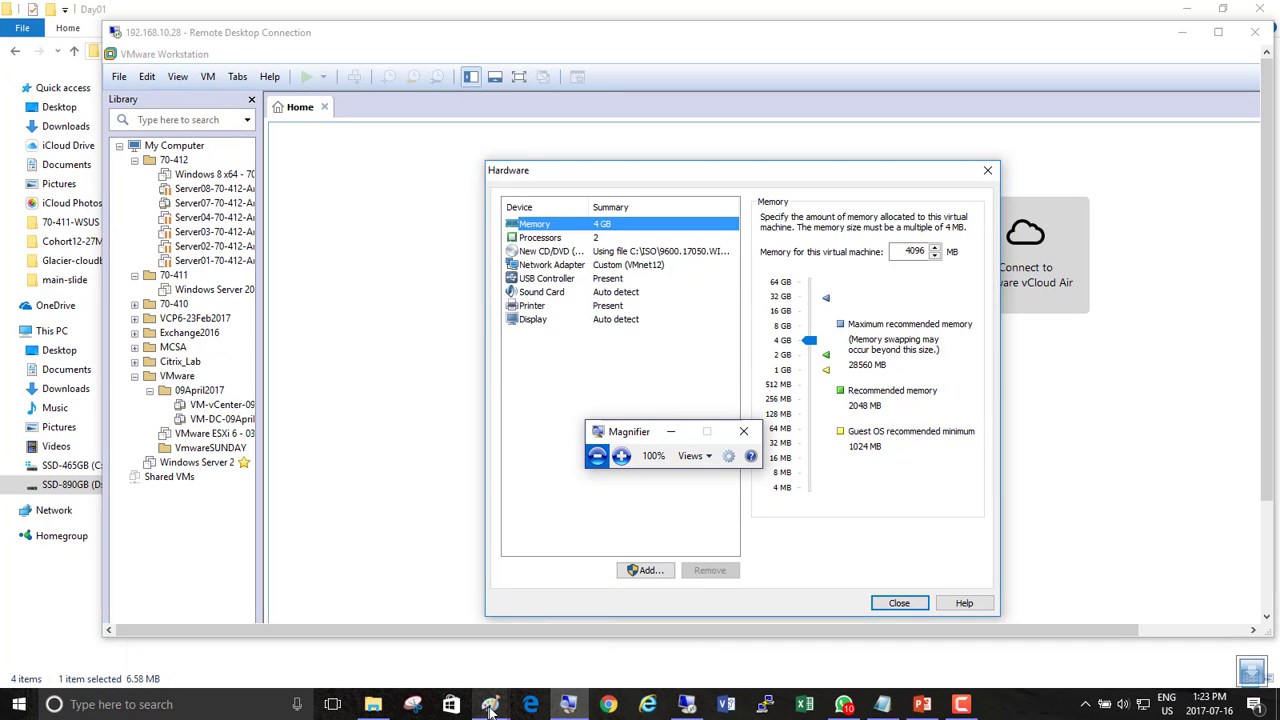
# Bring the lab diagram in Paint to the front and close the magnifier.
pyautogui.moveTo(490, 708)
pyautogui.click(427, 650)
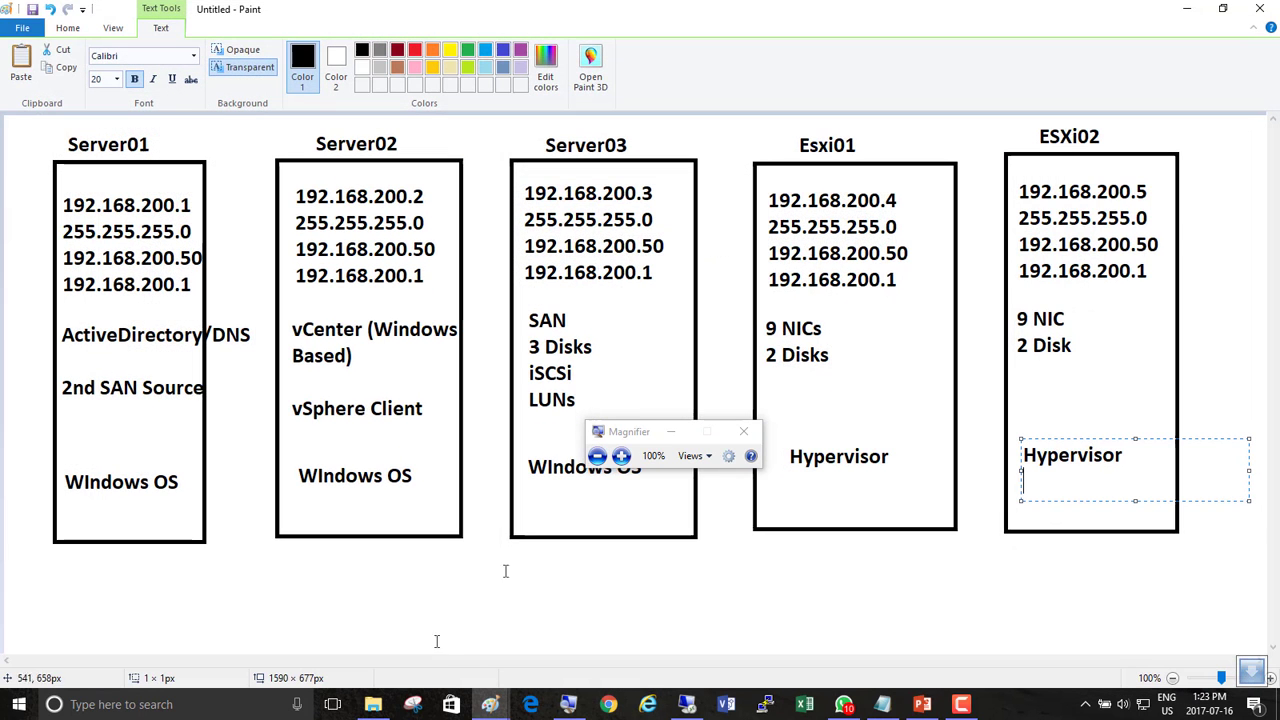
pyautogui.click(743, 431)
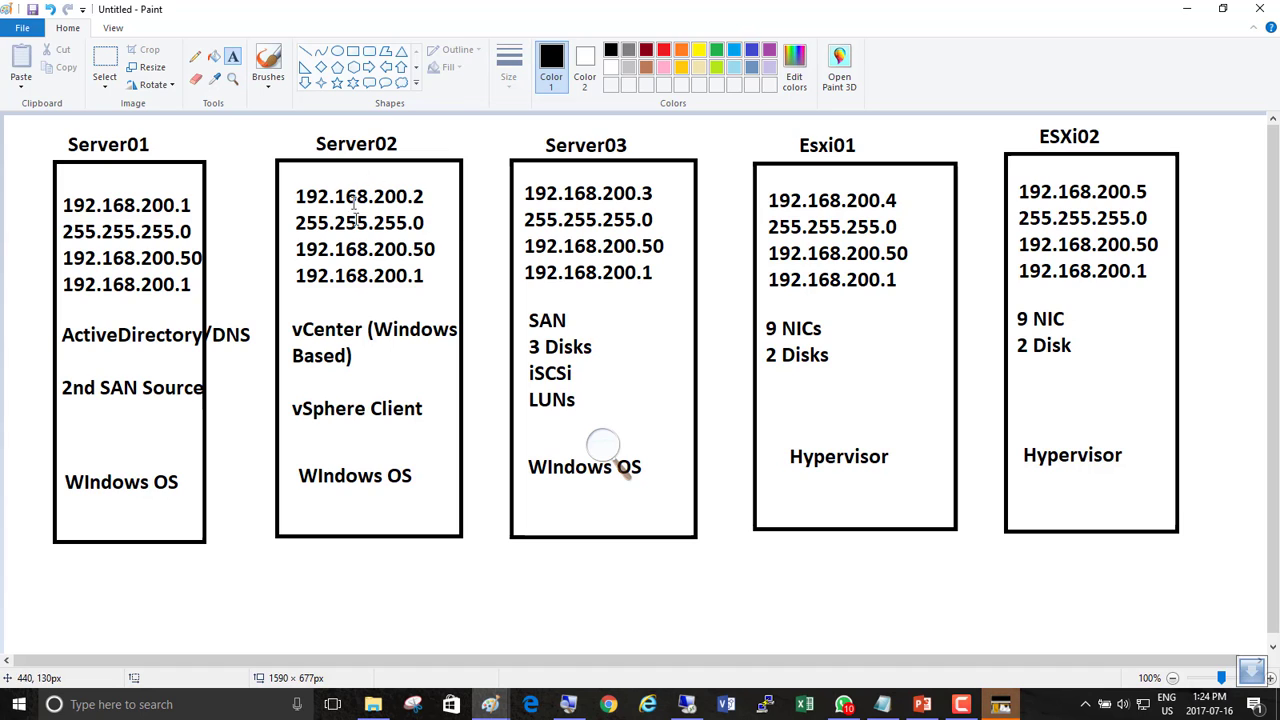
# Add 8GB labels above Server02 and beside Esxi01 and ESXi02.
pyautogui.click(297, 120)
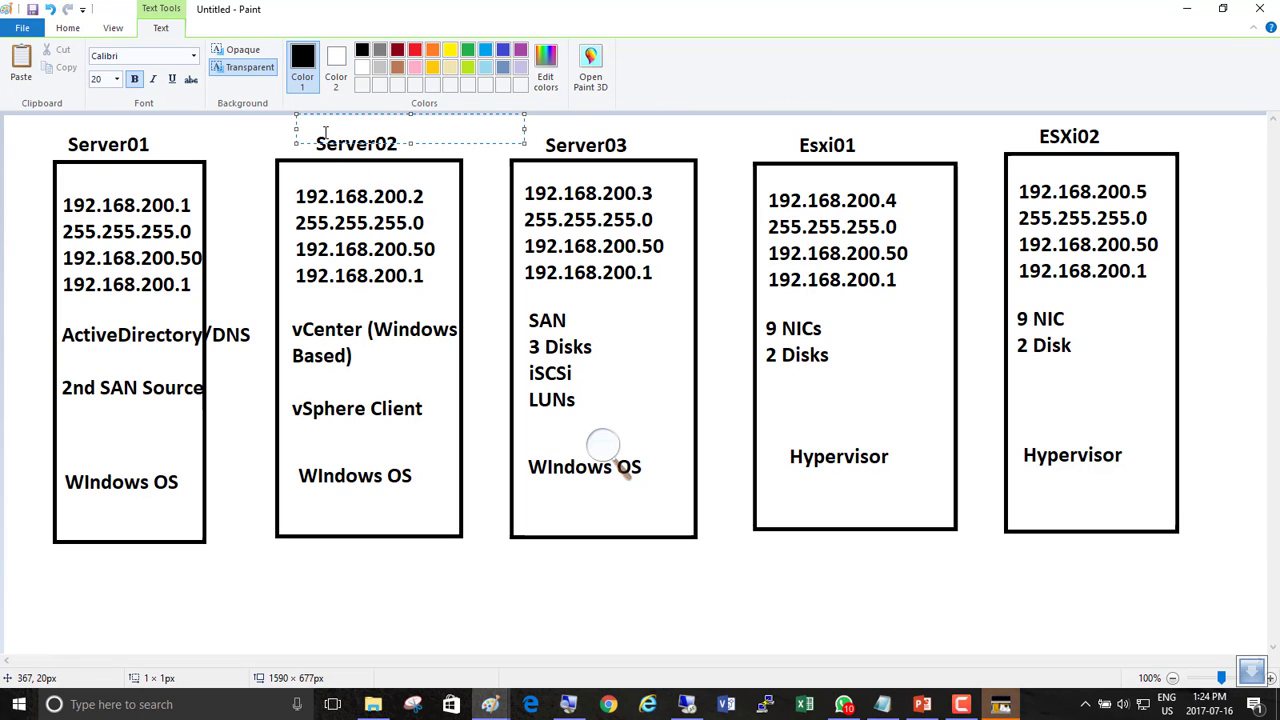
pyautogui.write('8GB')
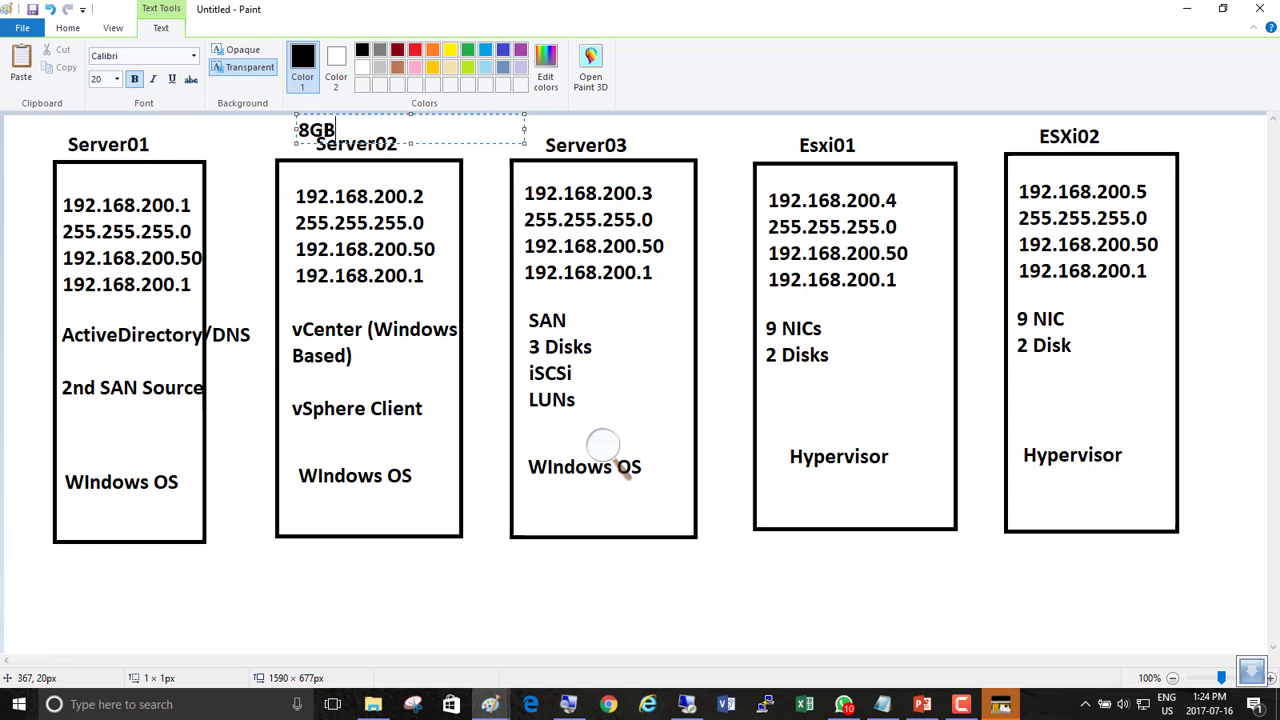
pyautogui.click(863, 130)
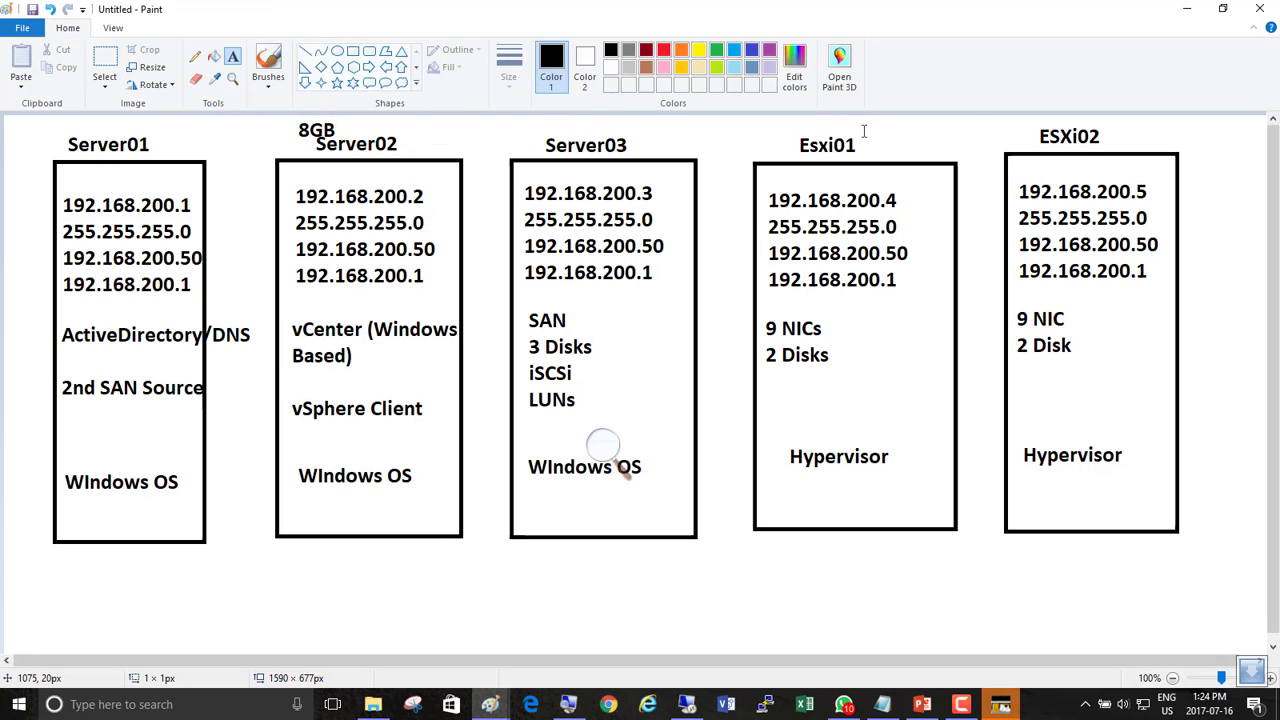
pyautogui.click(863, 130)
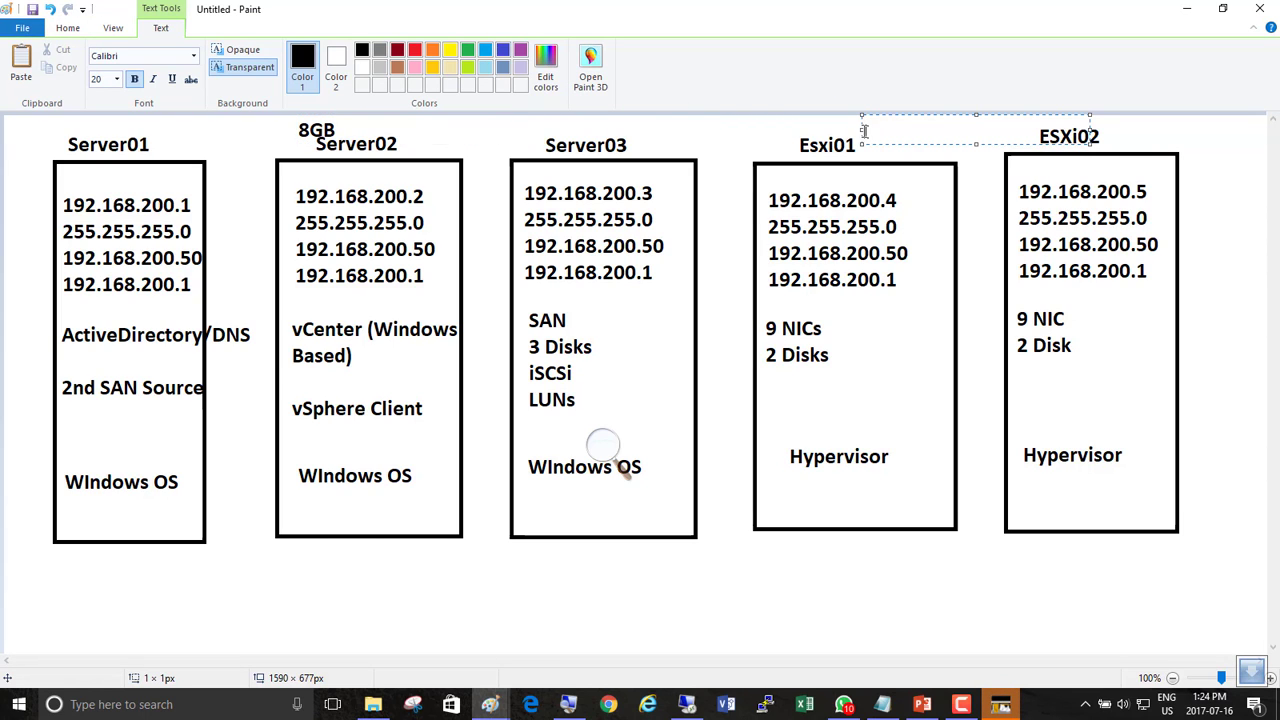
pyautogui.write('8GB')
pyautogui.click(1115, 127)
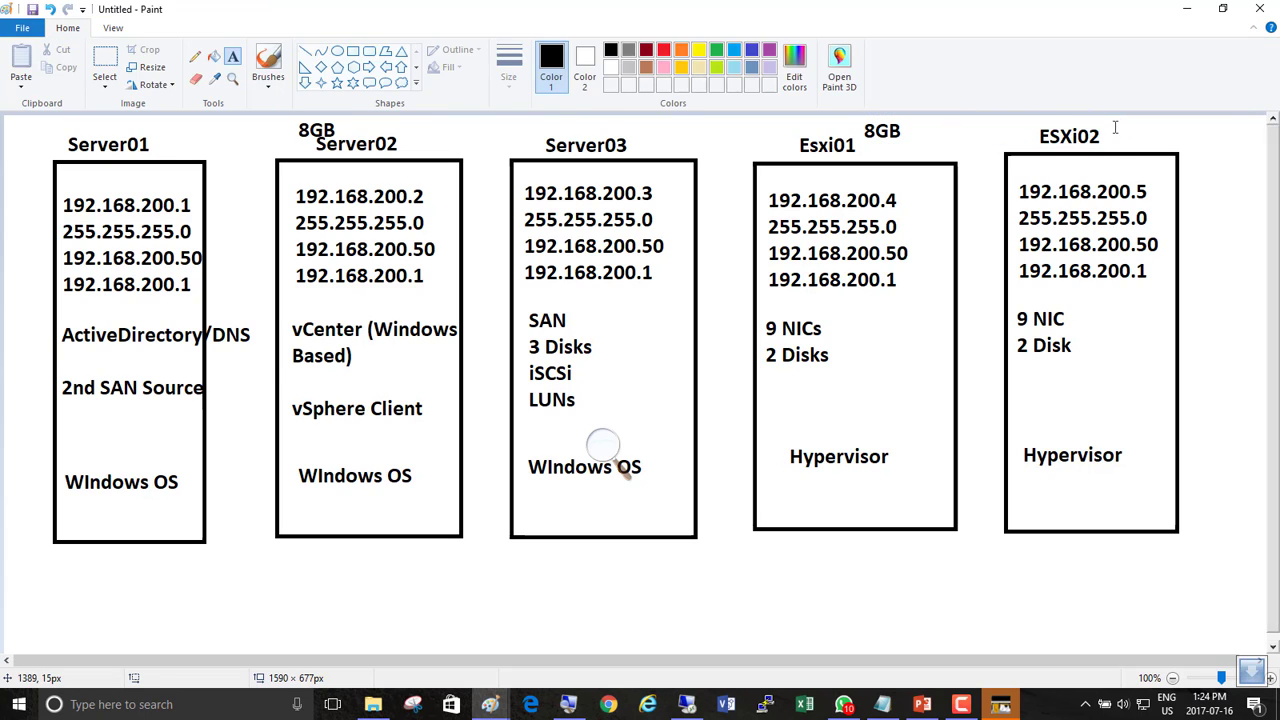
pyautogui.click(1115, 127)
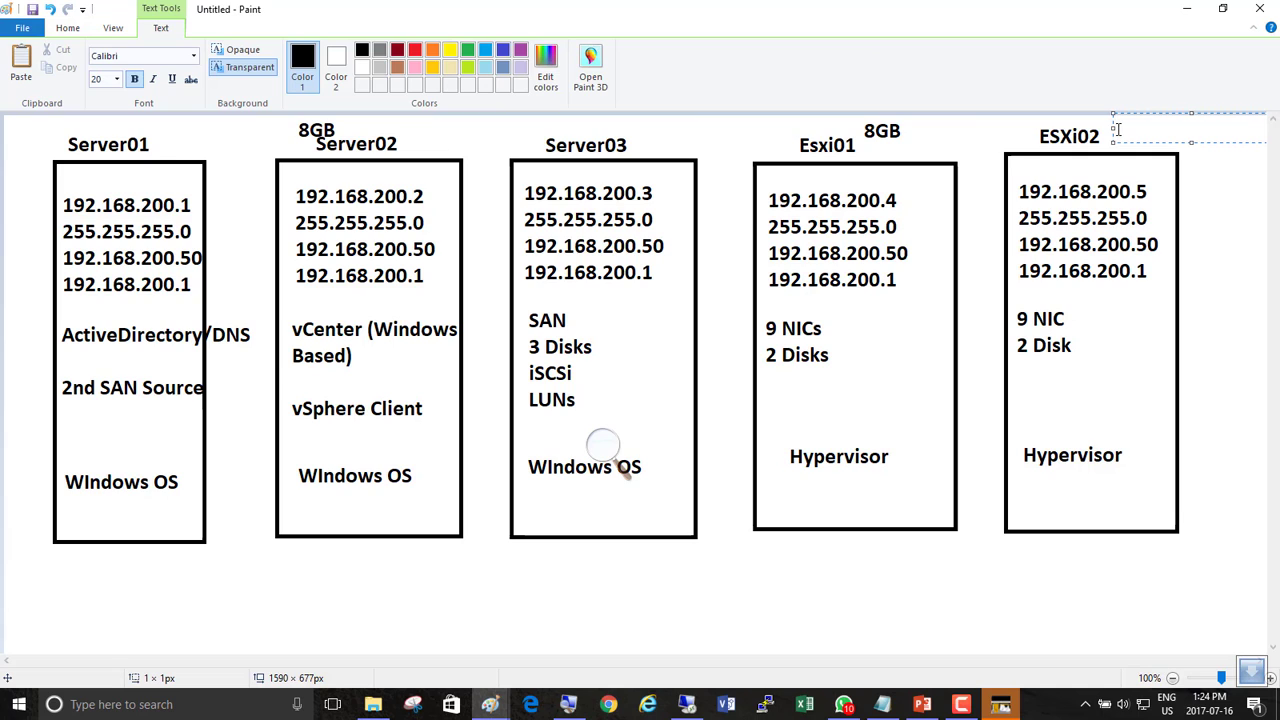
pyautogui.write('8GB')
pyautogui.click(105, 125)
# Add 2GB labels above Server01 and Server03.
pyautogui.click(97, 122)
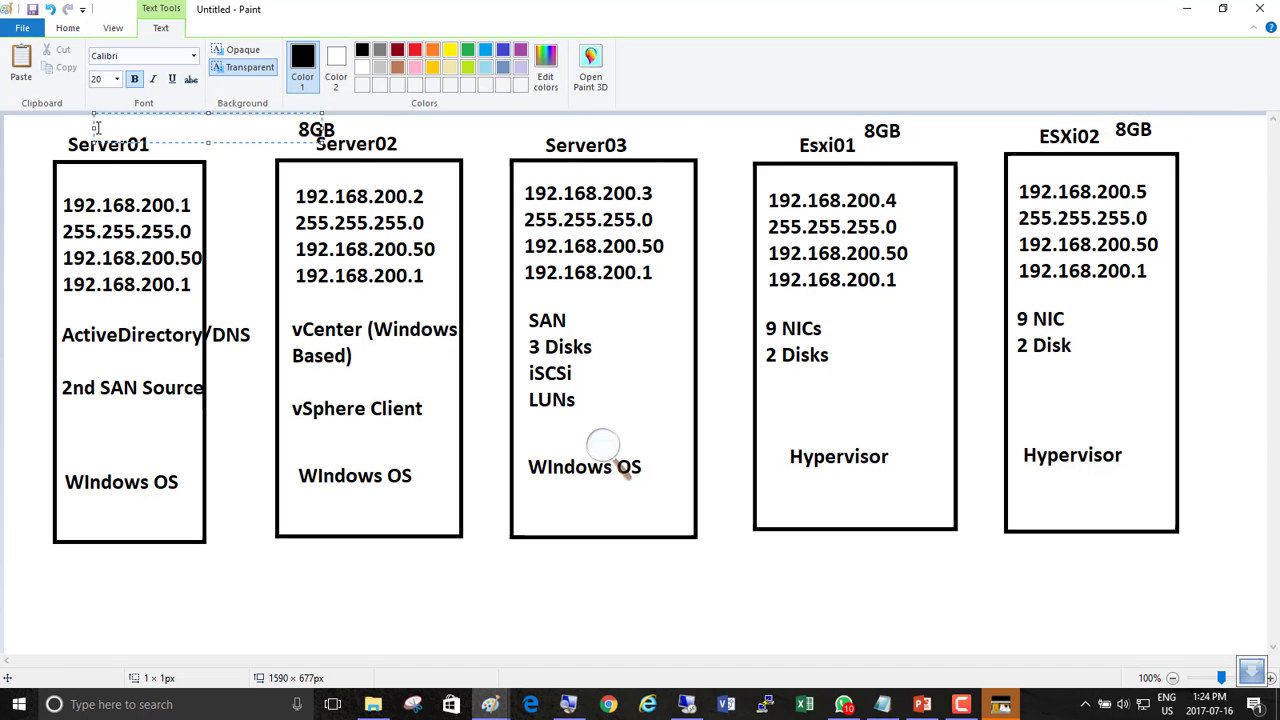
pyautogui.write('2GB')
pyautogui.click(545, 125)
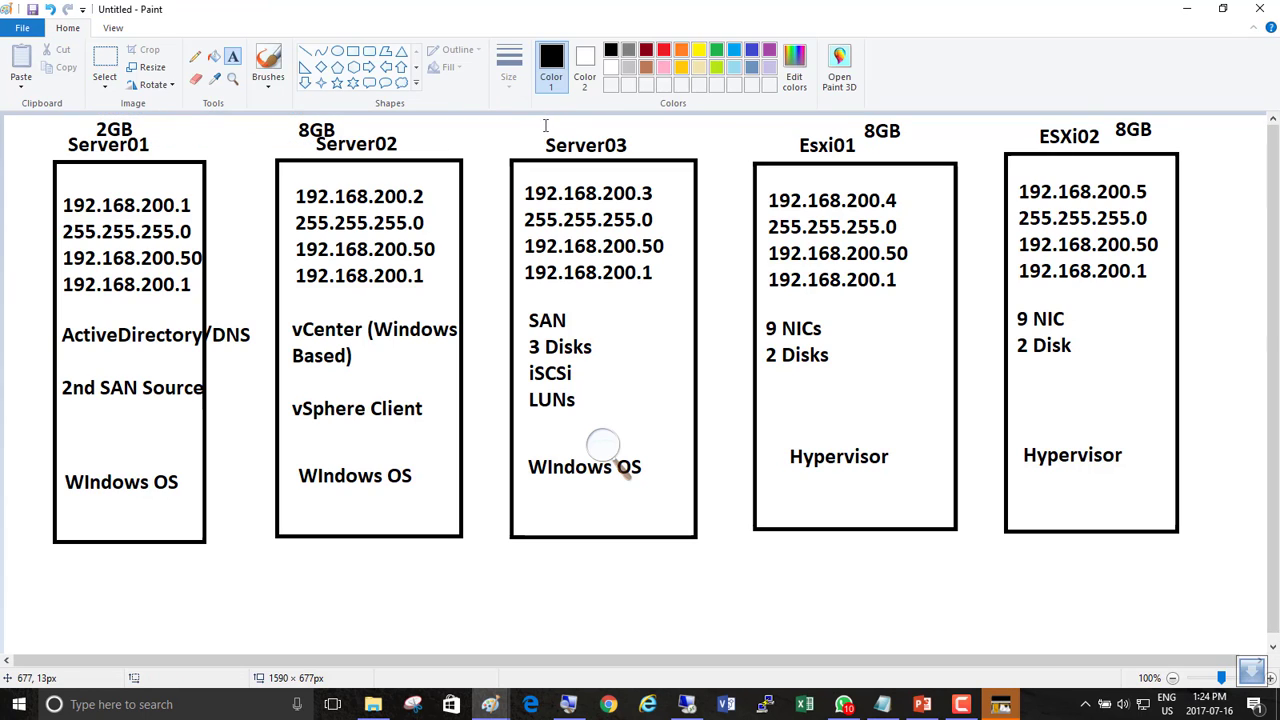
pyautogui.click(545, 123)
pyautogui.write('2GB')
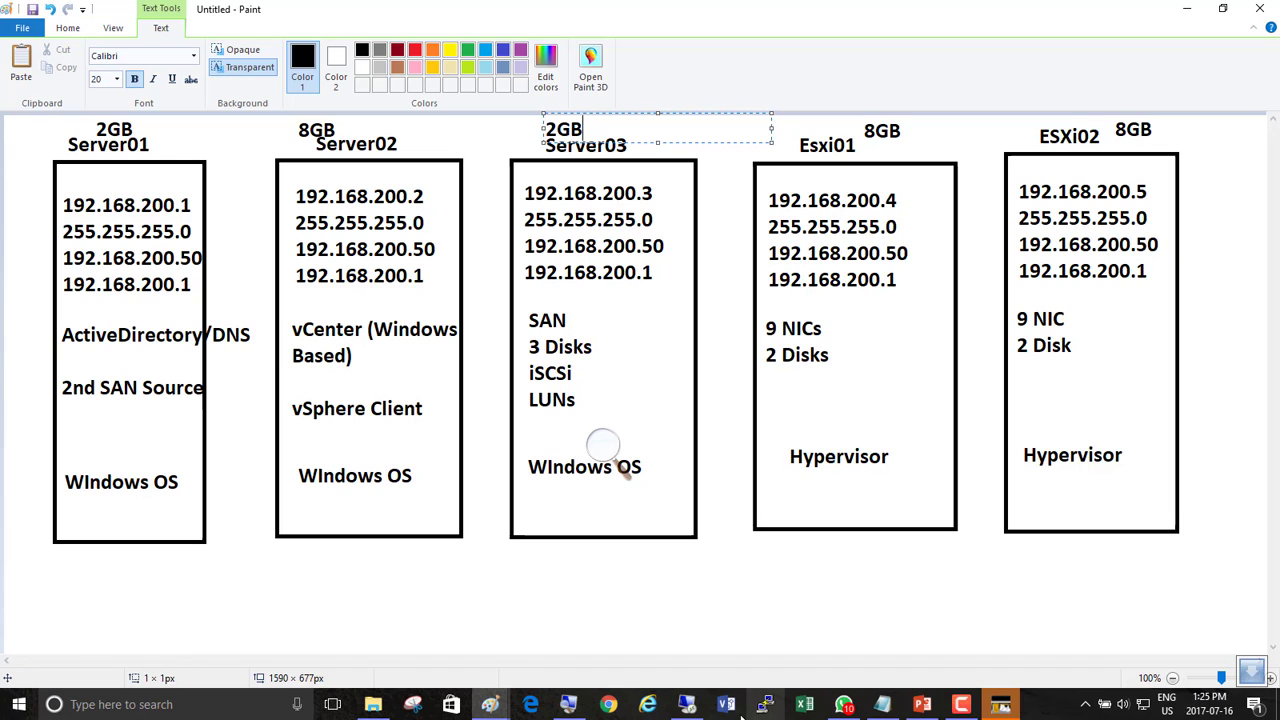
pyautogui.click(602, 449)
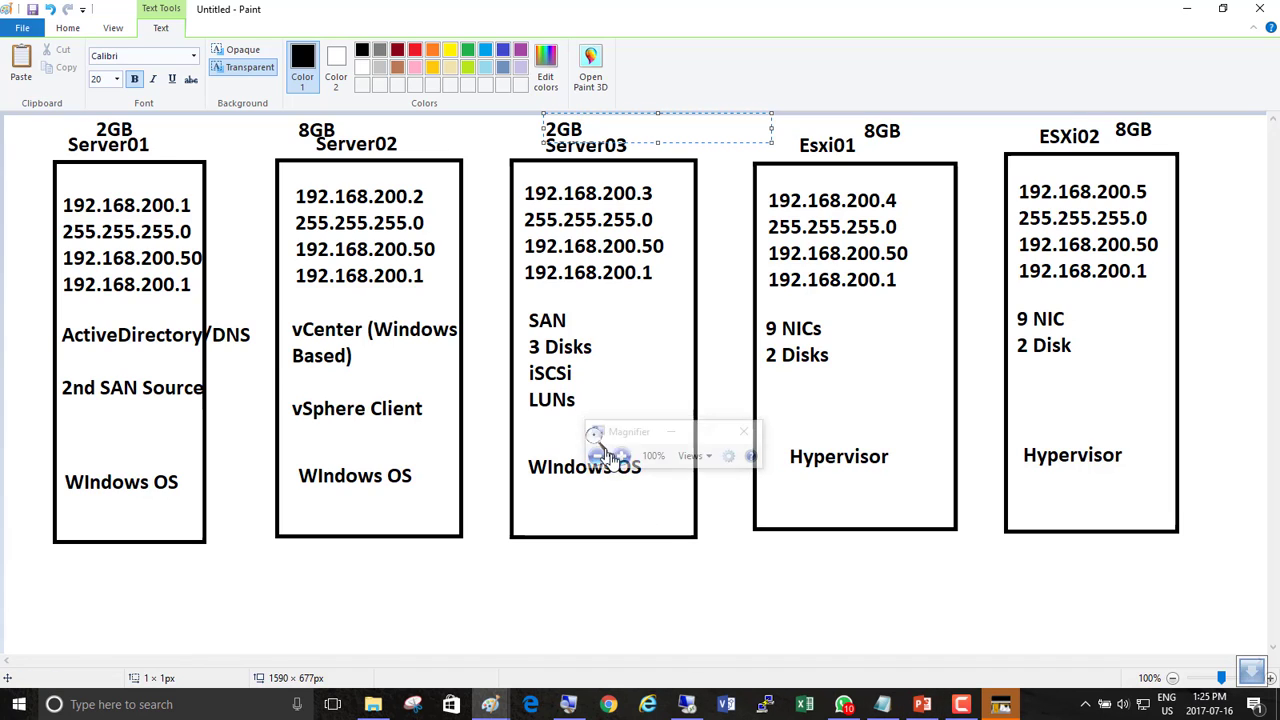
pyautogui.click(622, 457)
pyautogui.click(625, 458)
pyautogui.click(727, 420)
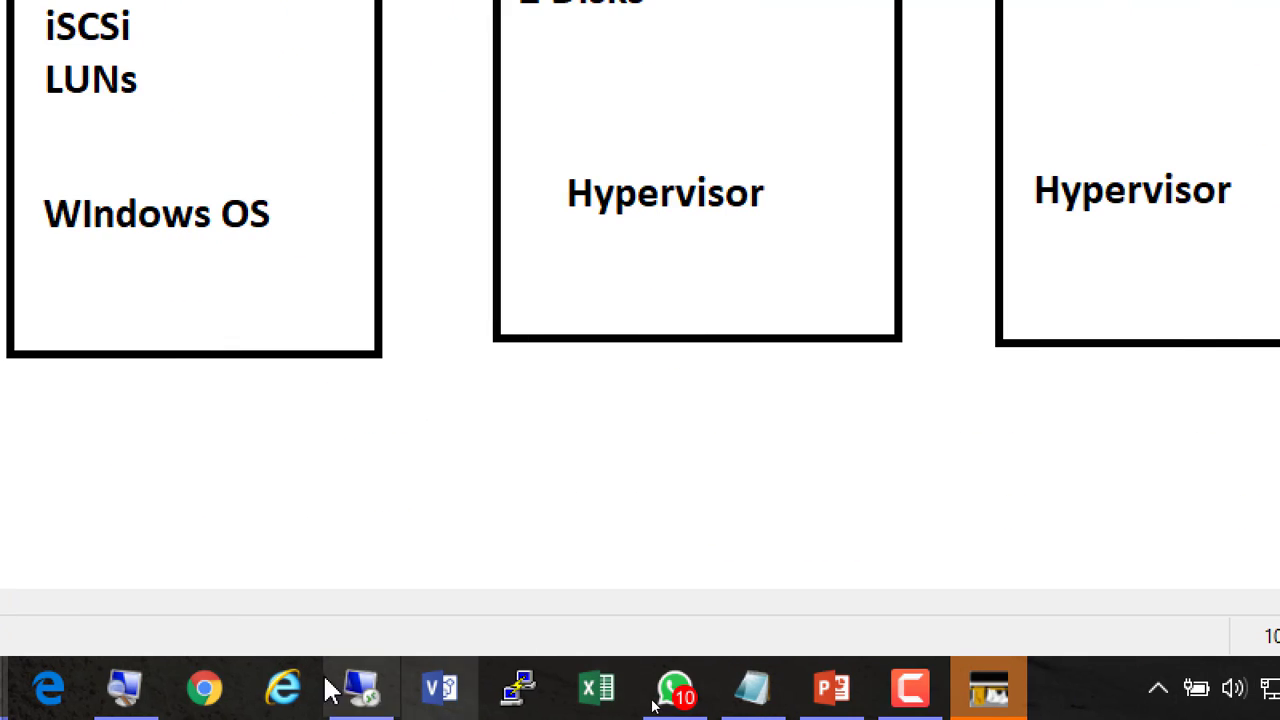
# Lower the VM's memory to 2 GB, confirm the adapter is on VMnet12, and close hardware settings.
pyautogui.click(361, 688)
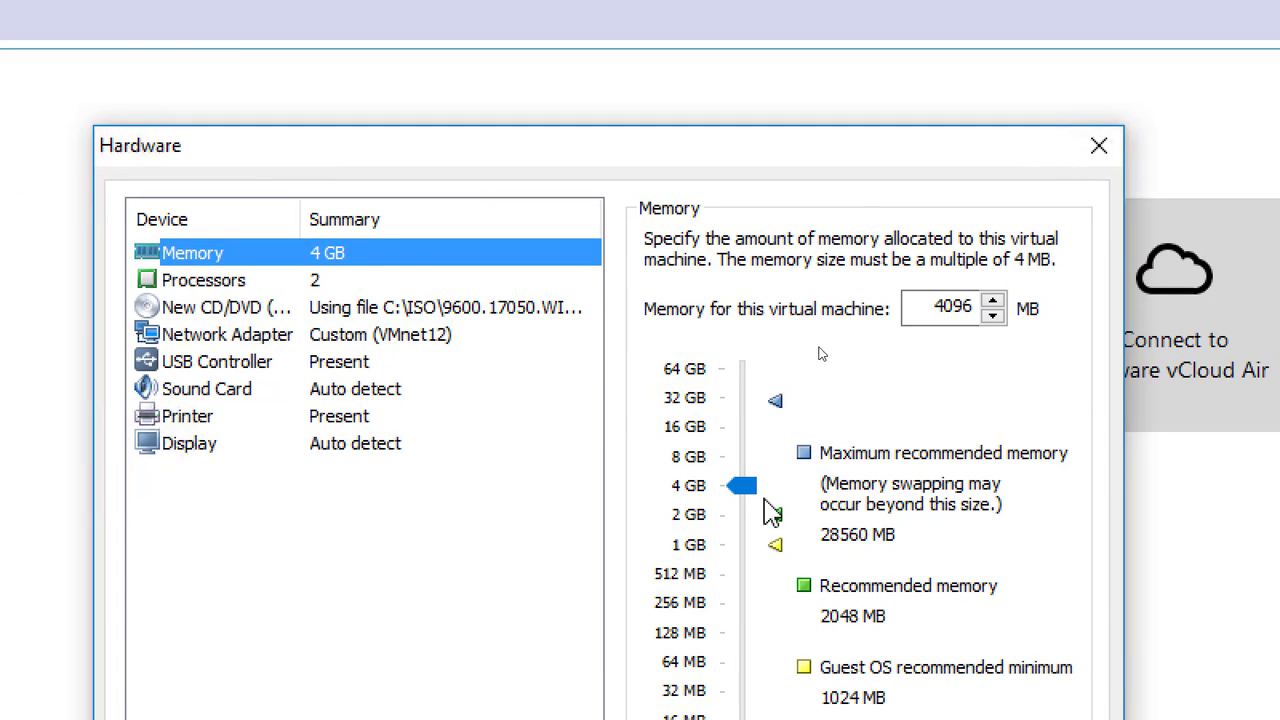
pyautogui.moveTo(745, 487); pyautogui.dragTo(743, 518)
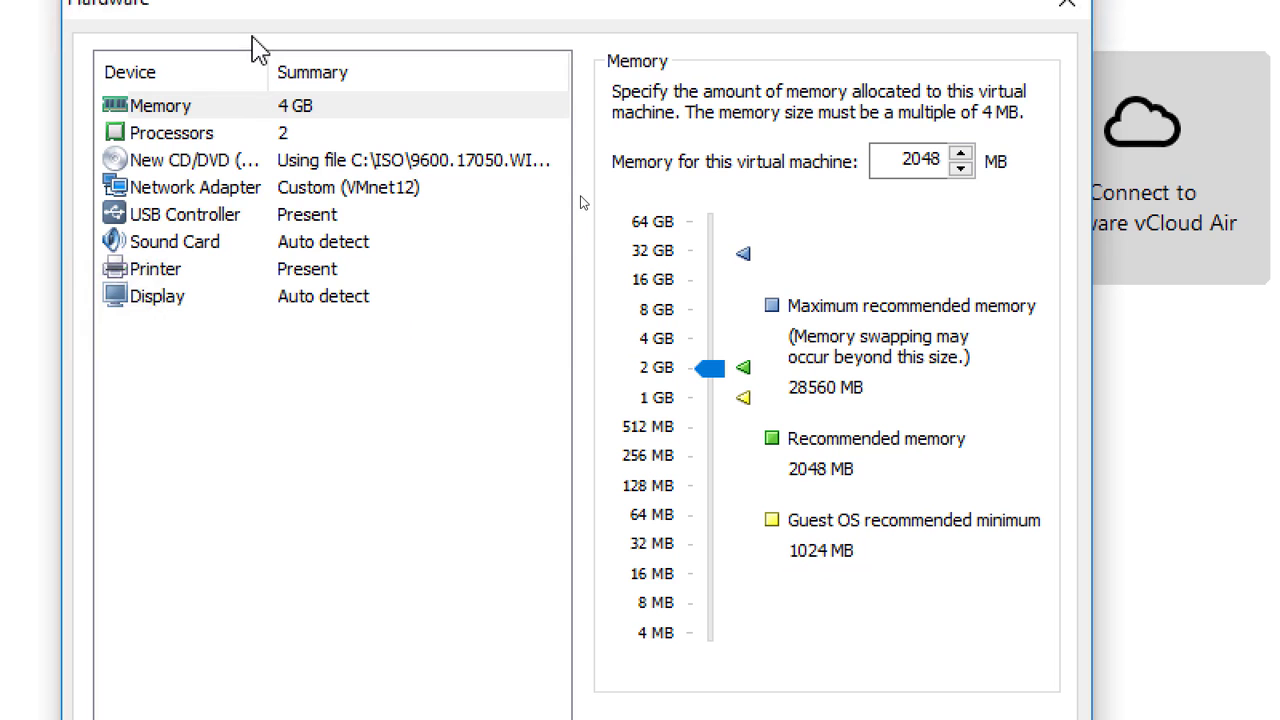
pyautogui.click(361, 184)
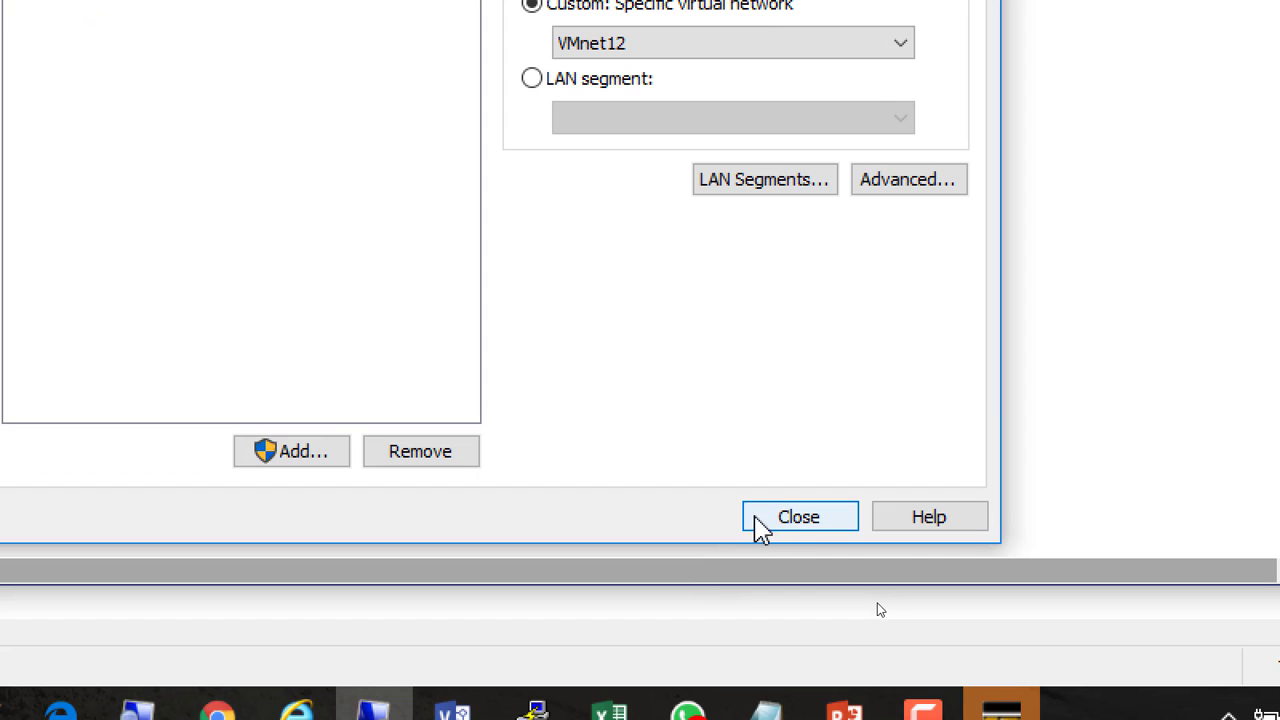
pyautogui.click(767, 522)
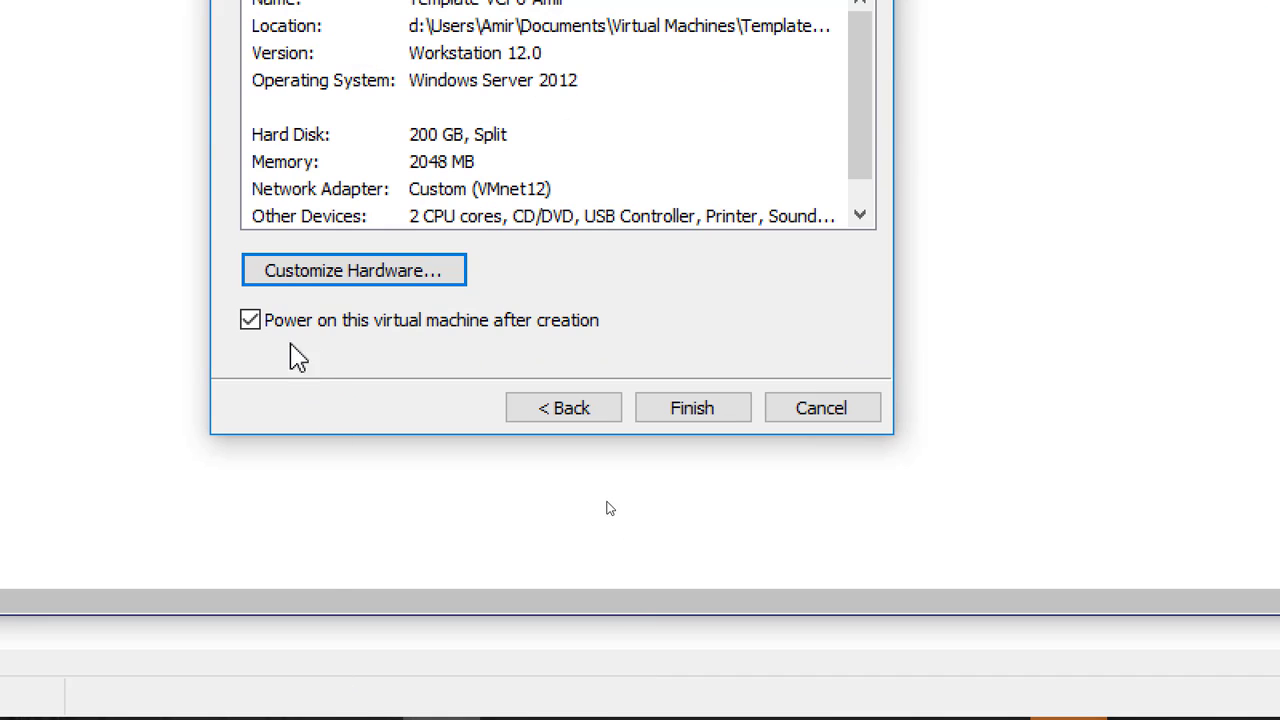
# Finish creating the VM, keep default language and keyboard, and start the Windows Server installation.
pyautogui.click(692, 410)
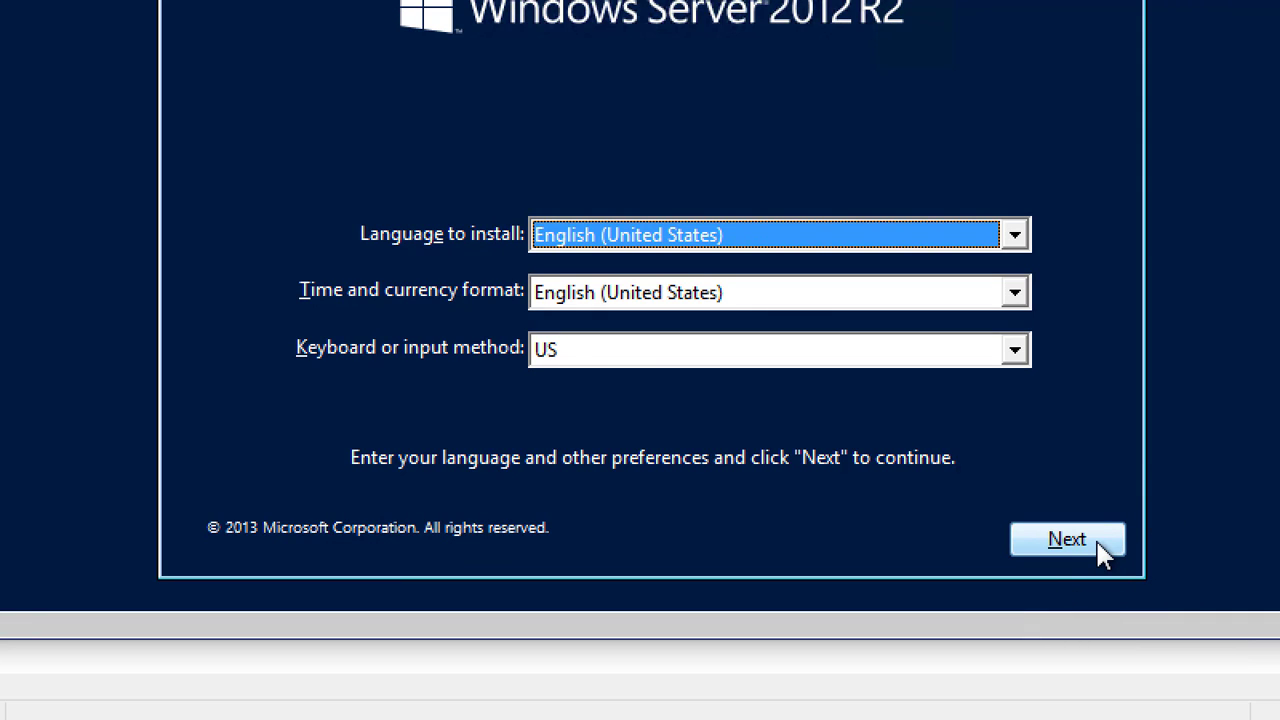
pyautogui.click(1097, 543)
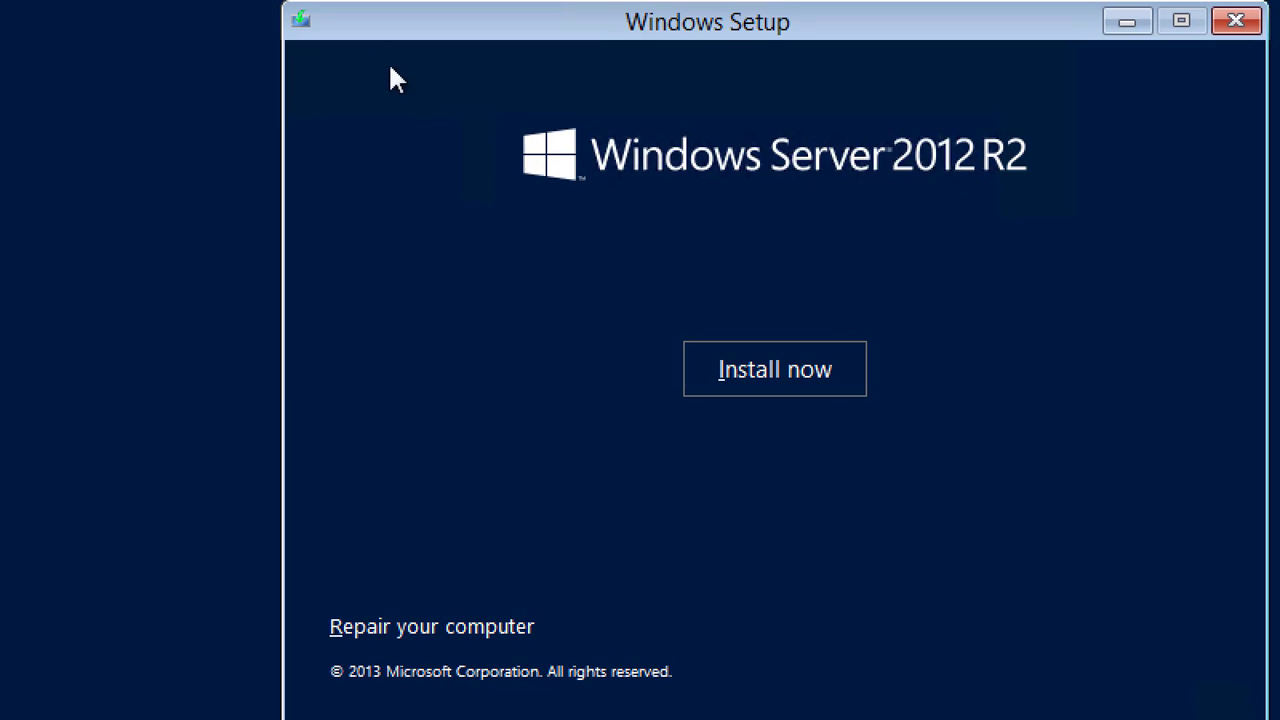
pyautogui.click(796, 366)
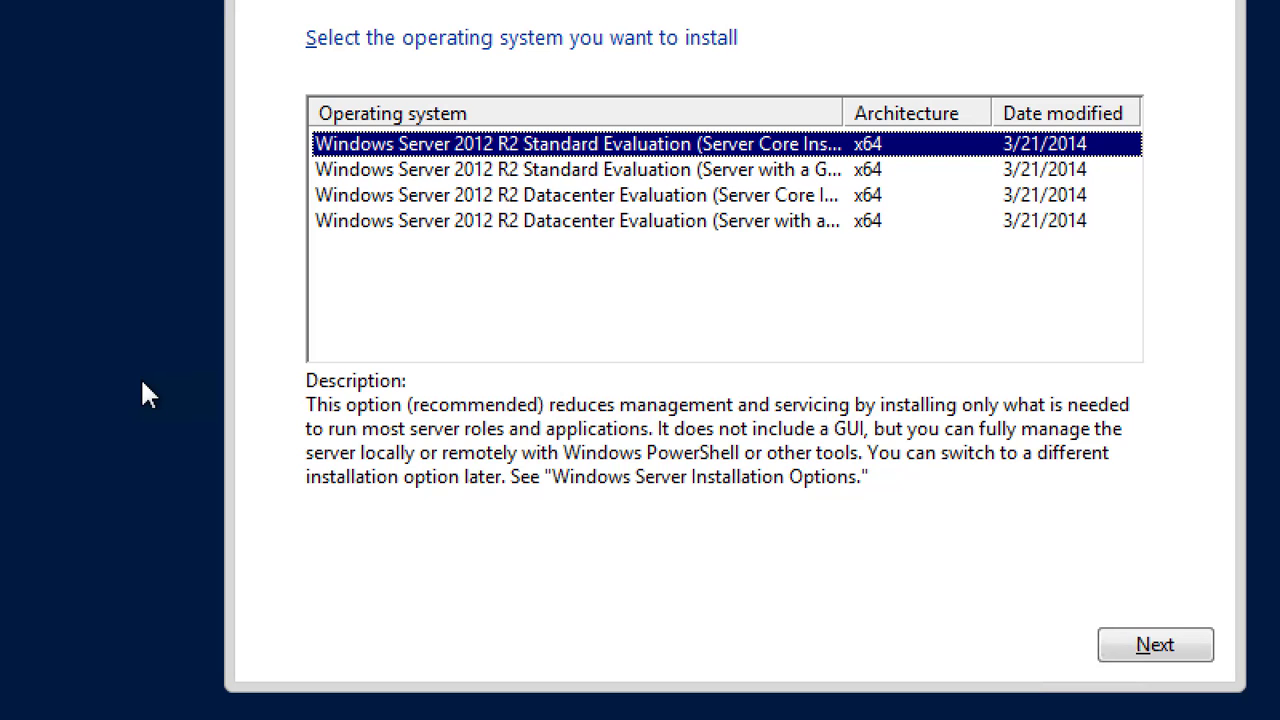
# Choose Windows Server 2012 R2 Datacenter (Server with a GUI), accept the licence, and pick Custom install.
pyautogui.click(661, 214)
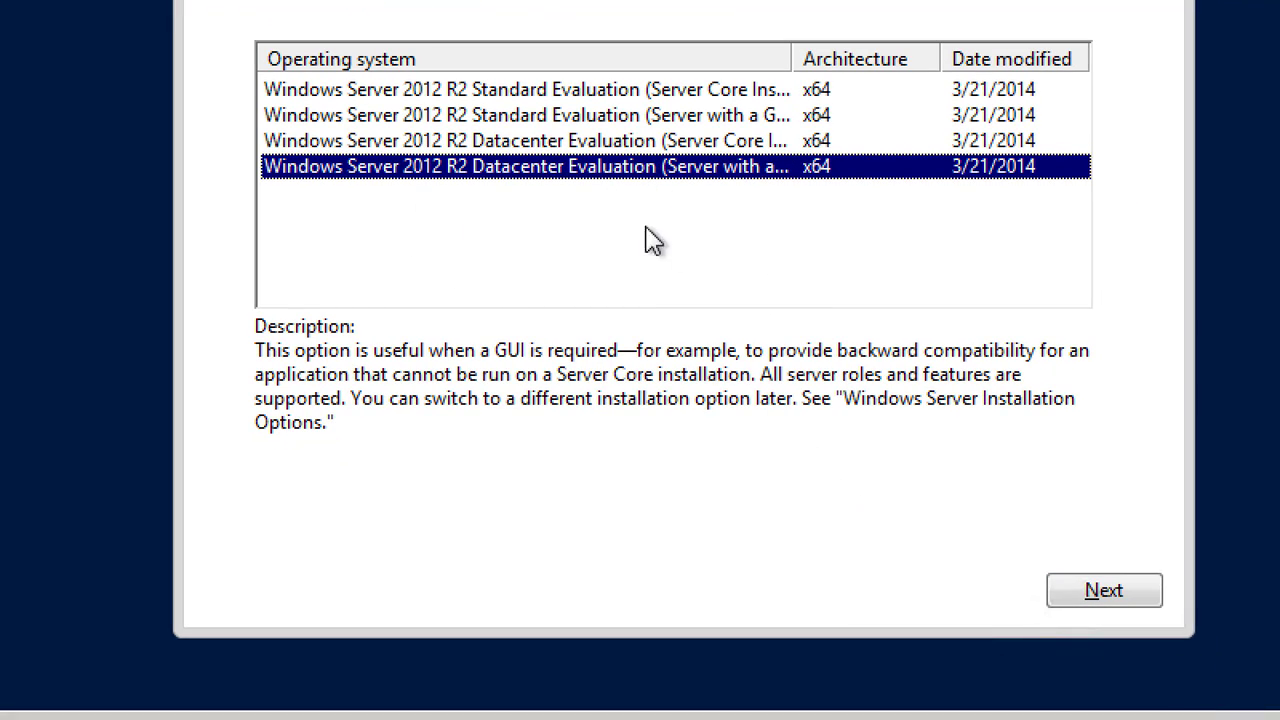
pyautogui.click(1117, 601)
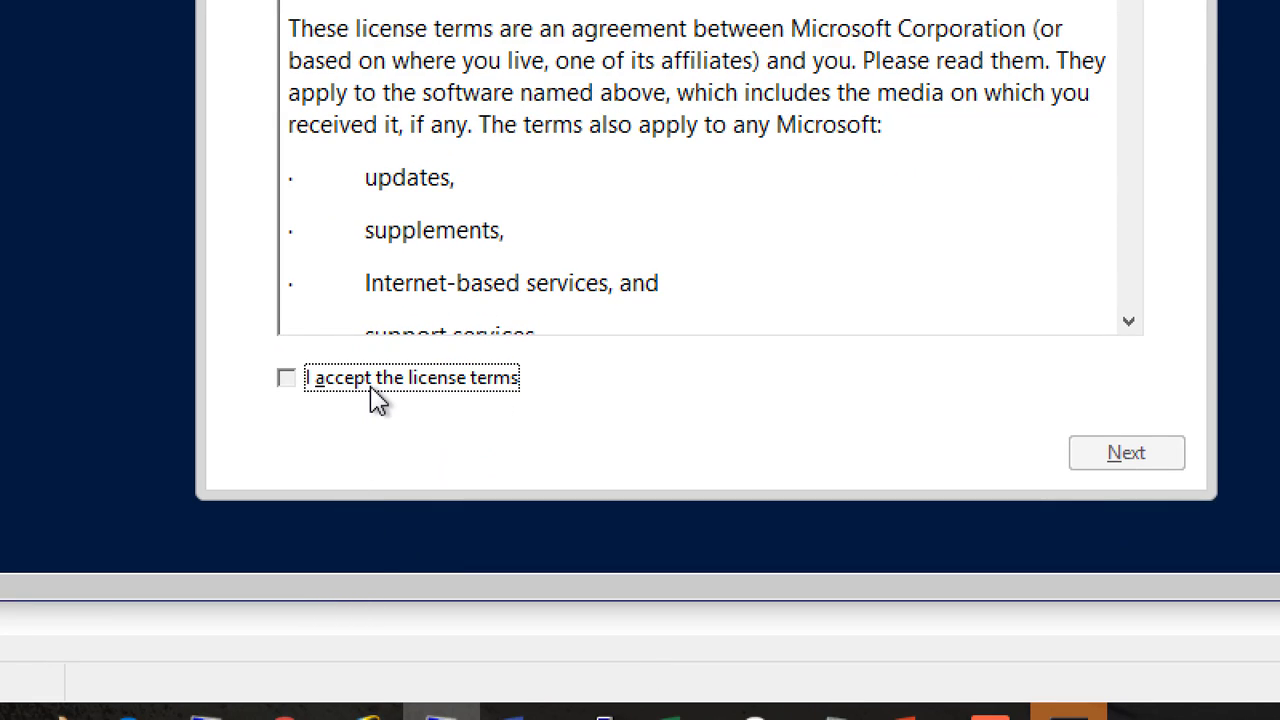
pyautogui.click(375, 392)
pyautogui.click(1130, 452)
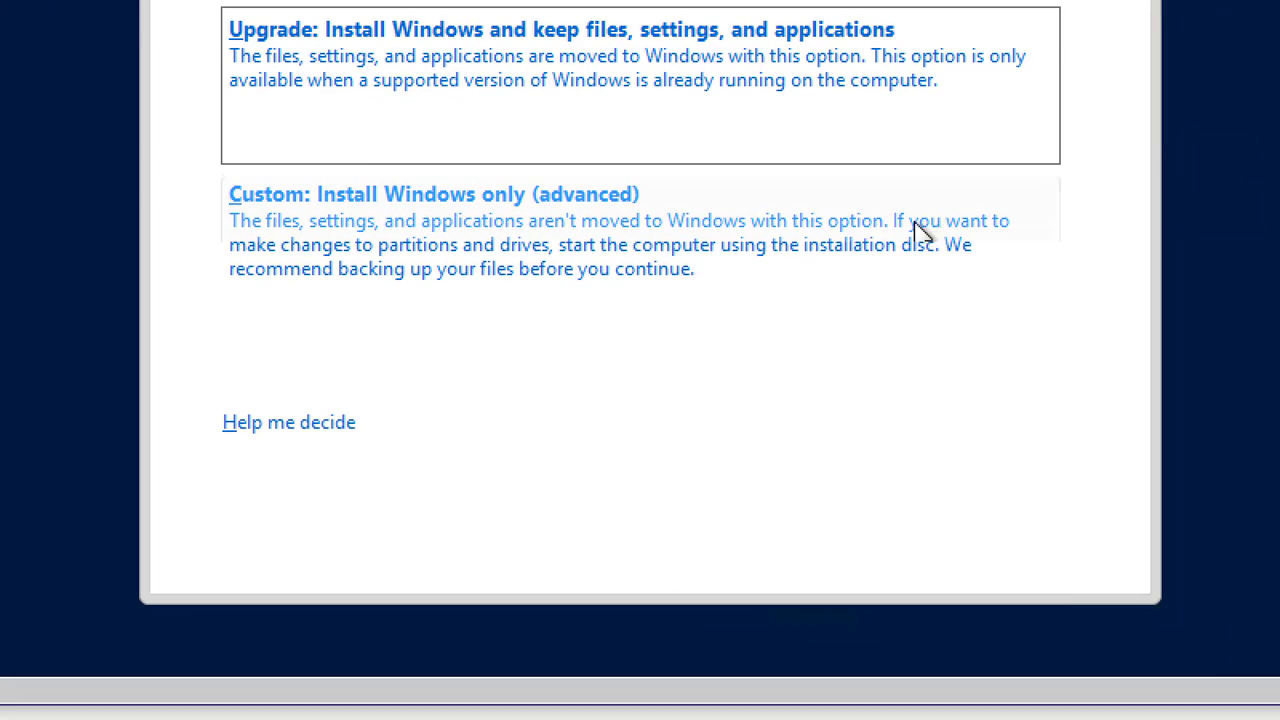
pyautogui.click(497, 276)
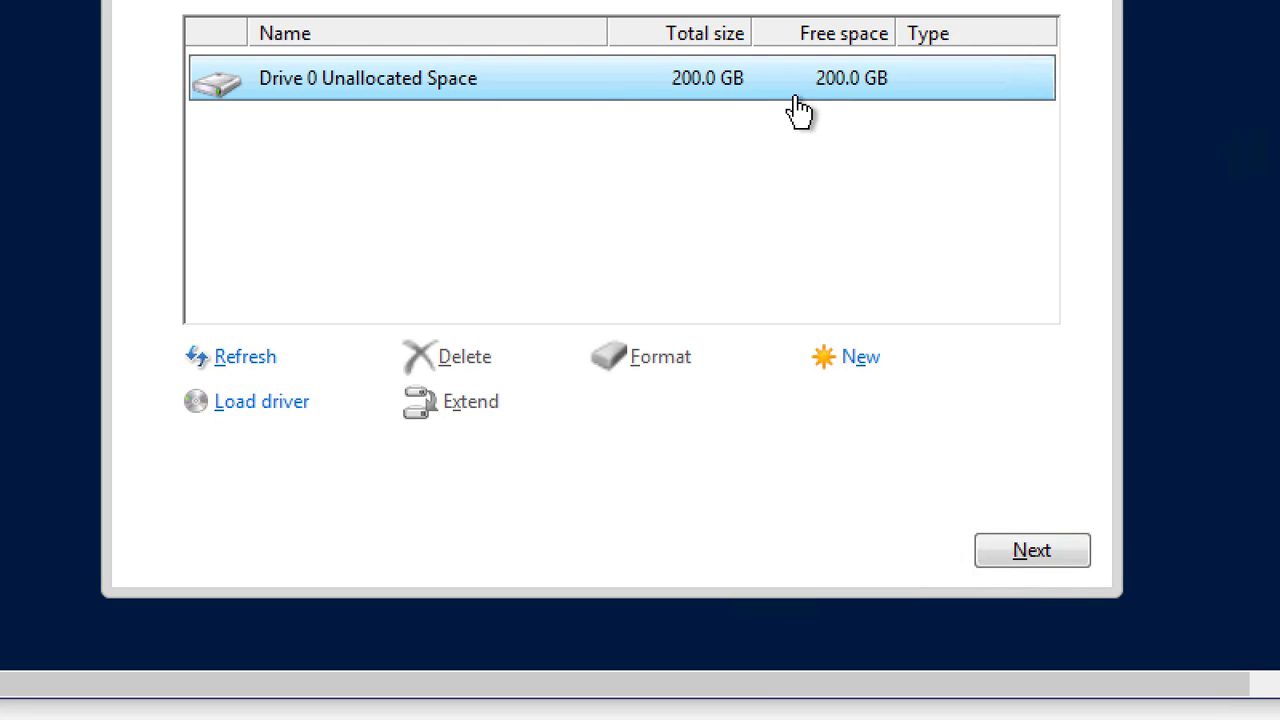
# Install Windows onto Drive 0's 200 GB unallocated space.
pyautogui.click(1032, 566)
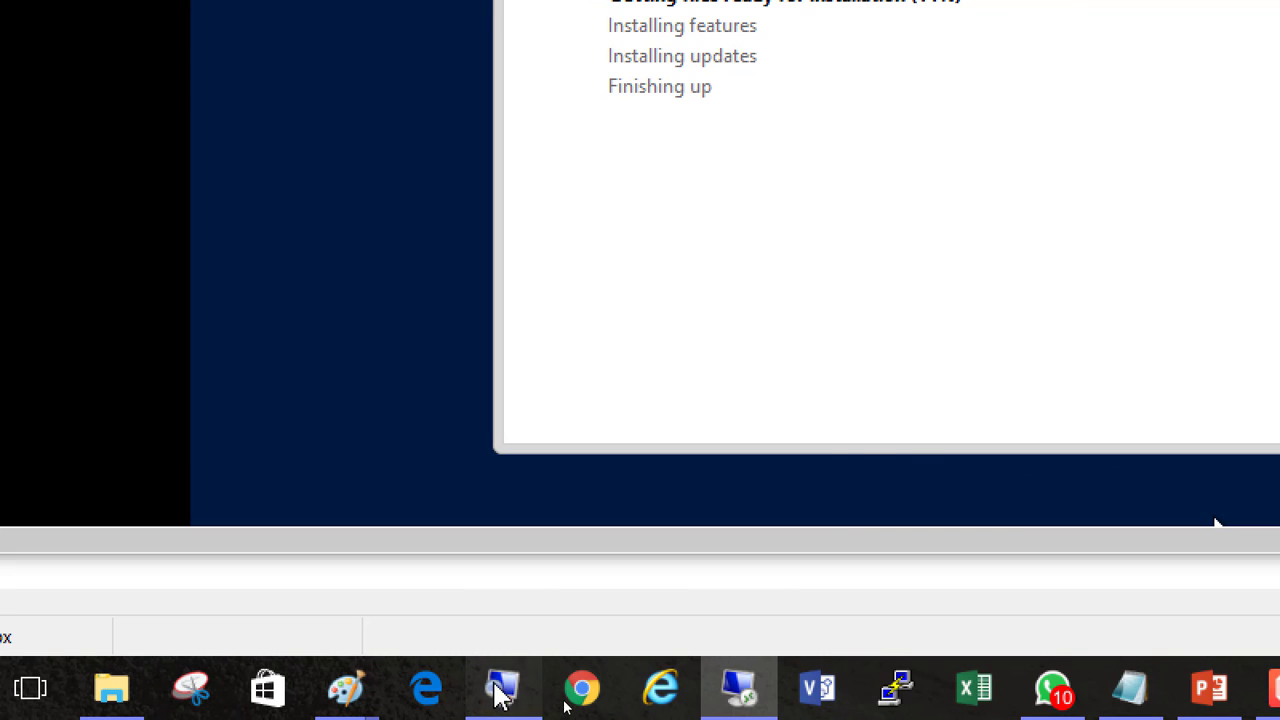
pyautogui.click(502, 688)
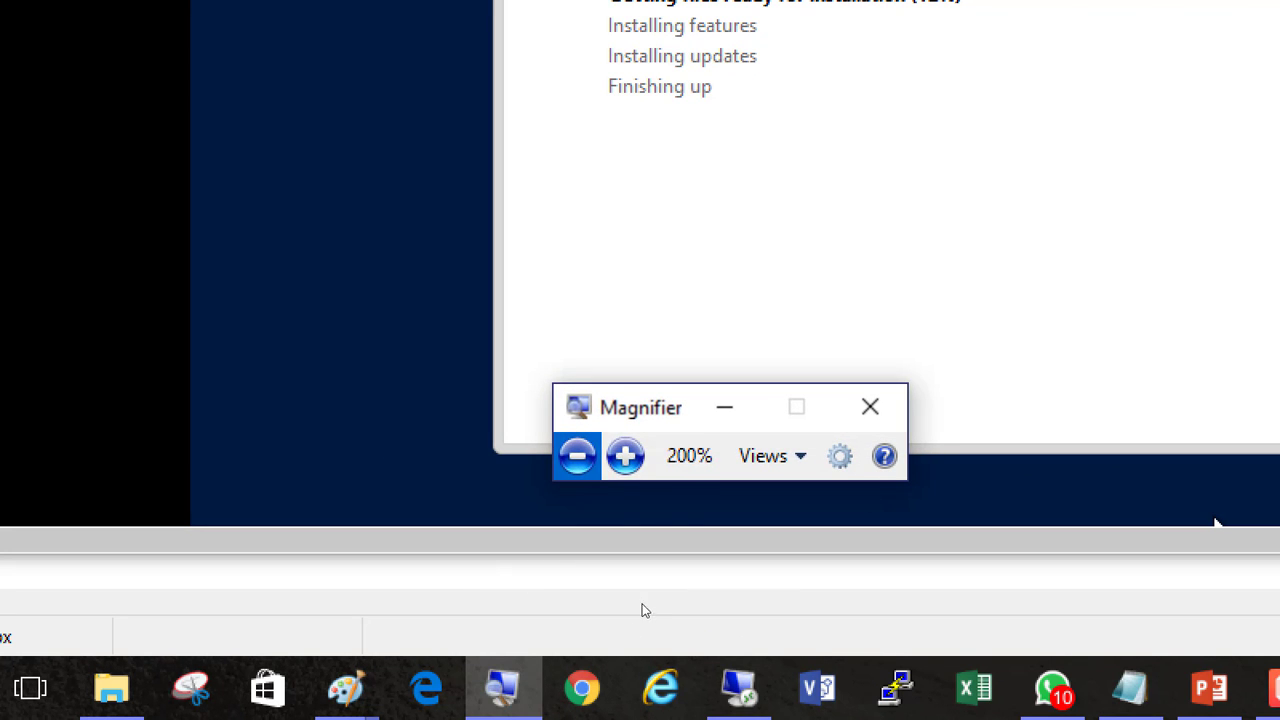
pyautogui.click(577, 456)
pyautogui.click(577, 560)
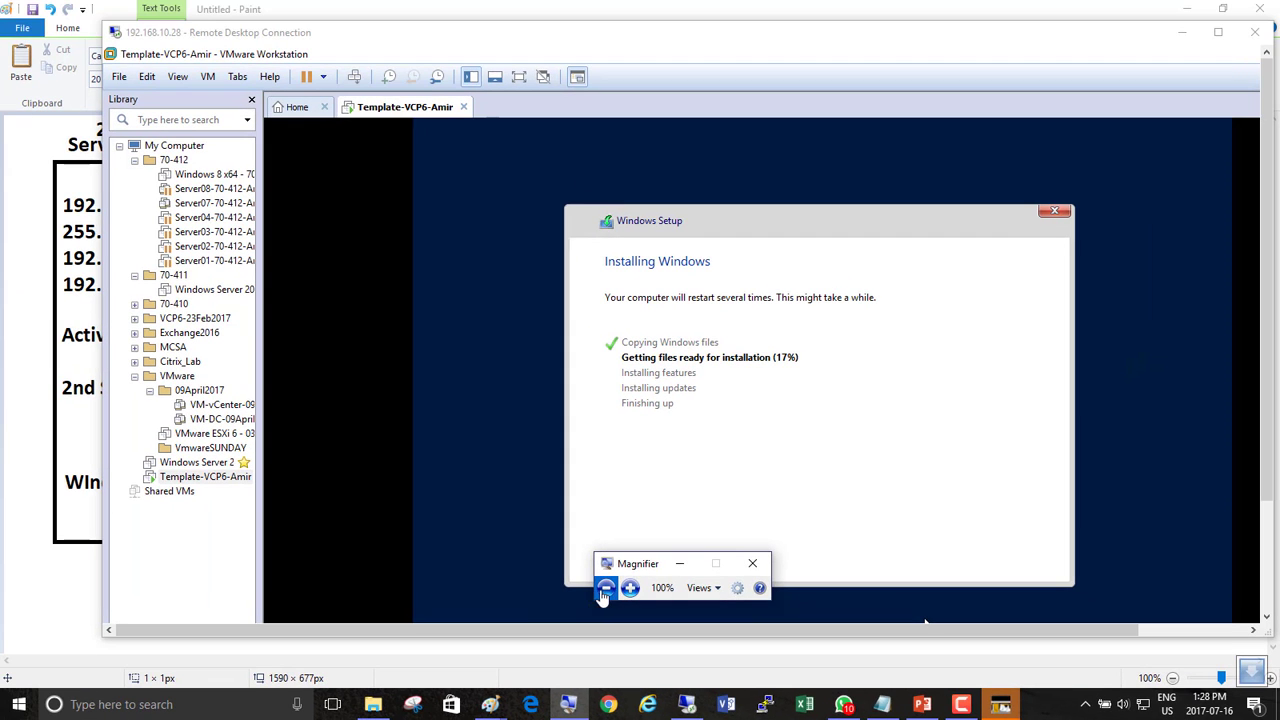
# Magnify the Paint lab diagram to 200% to read the plan, then return to VMware Workstation.
pyautogui.moveTo(487, 708)
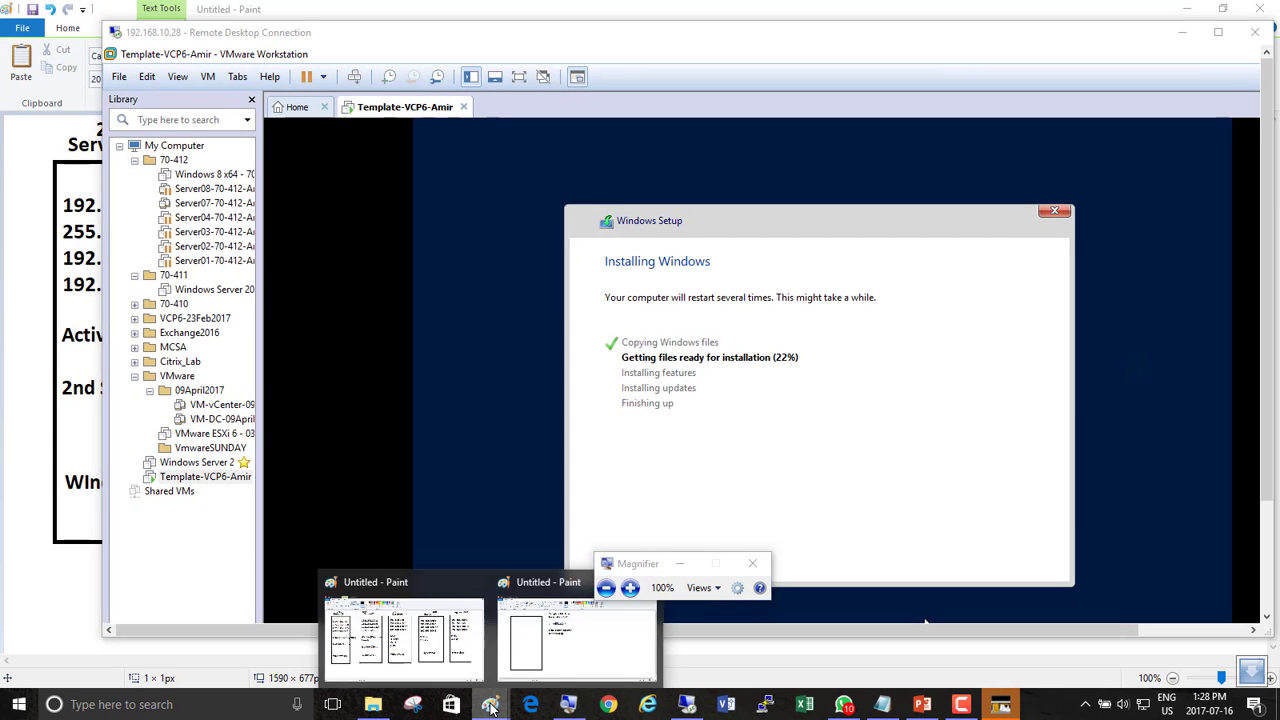
pyautogui.click(448, 656)
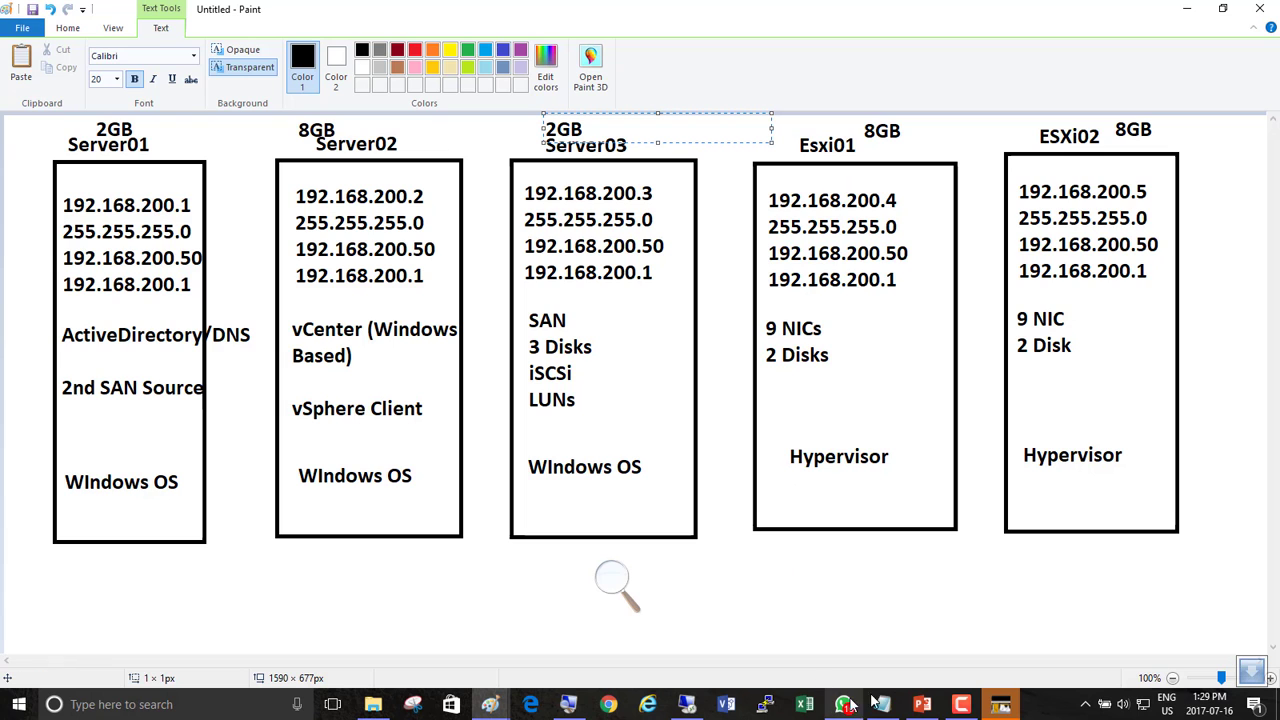
pyautogui.click(612, 580)
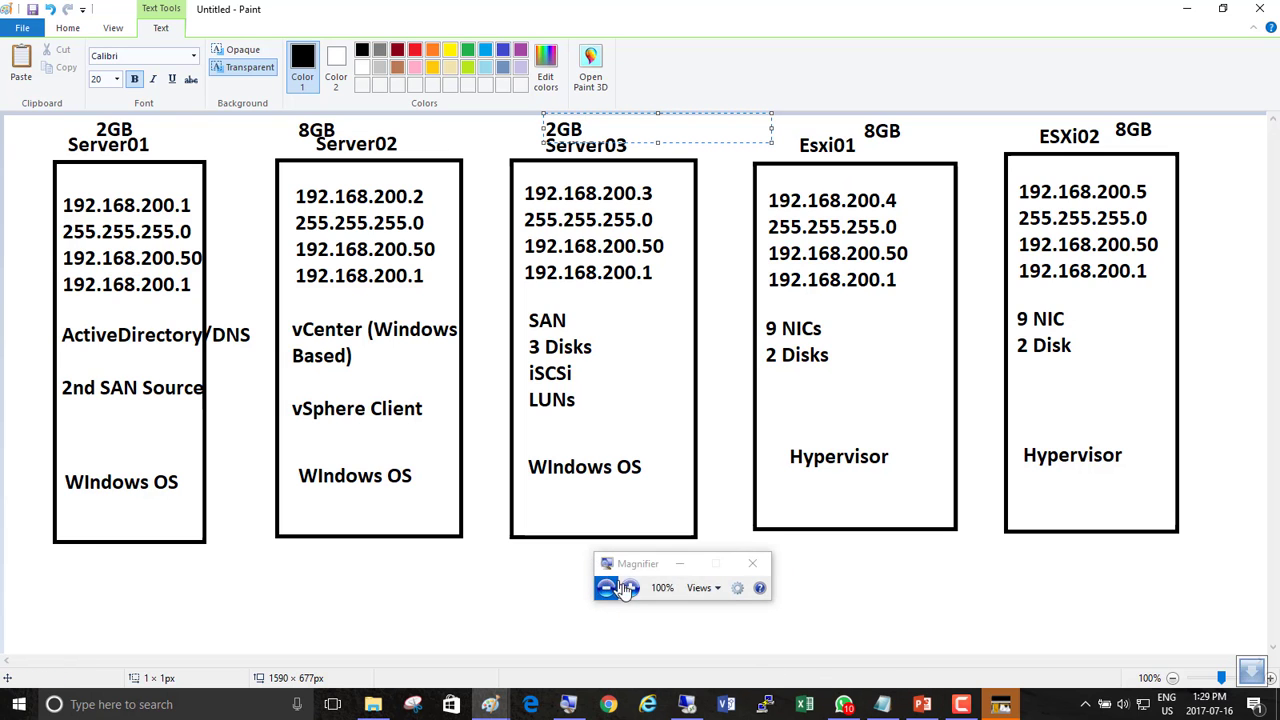
pyautogui.click(627, 585)
pyautogui.click(723, 545)
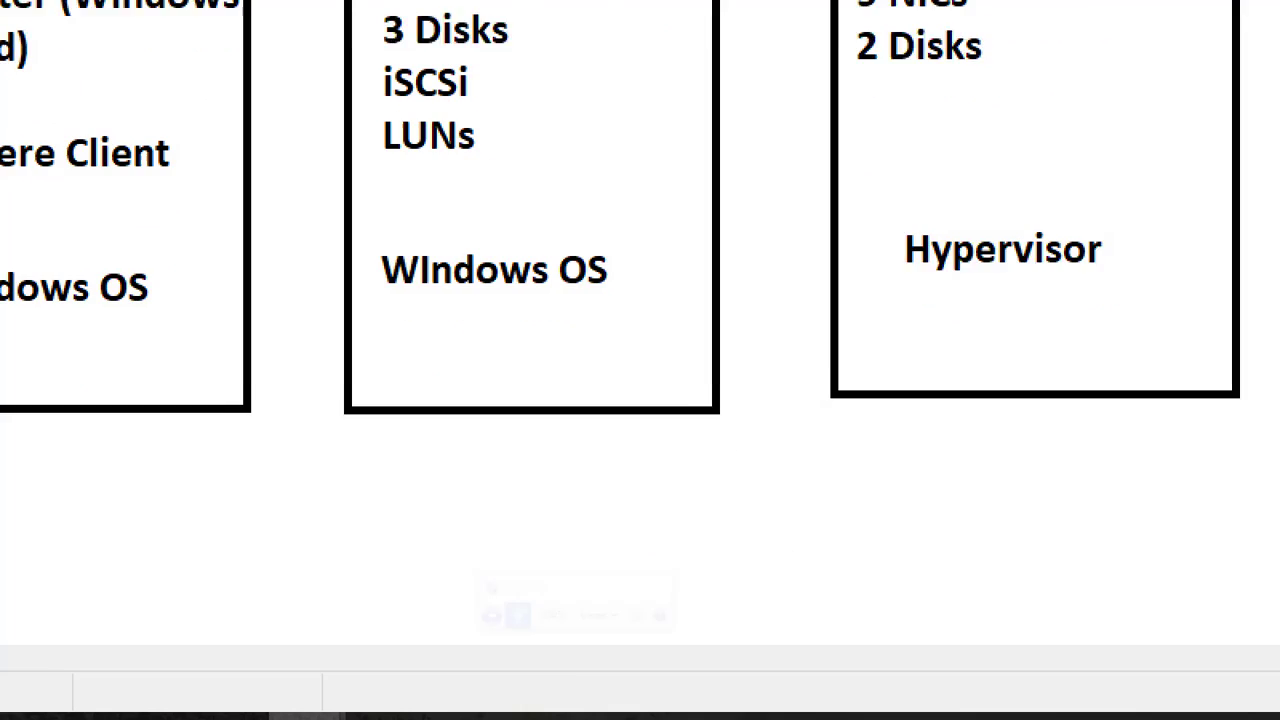
pyautogui.click(684, 690)
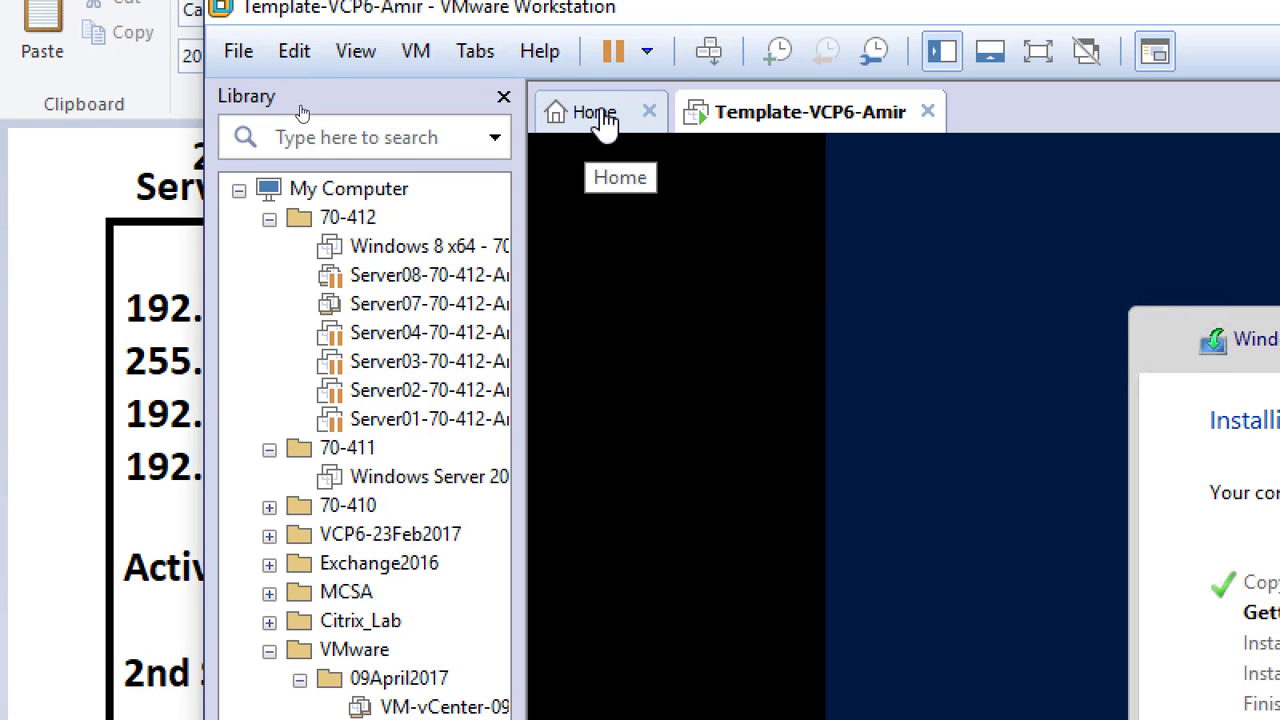
# From the Home tab, start a new virtual machine with the Typical (recommended) configuration.
pyautogui.click(603, 118)
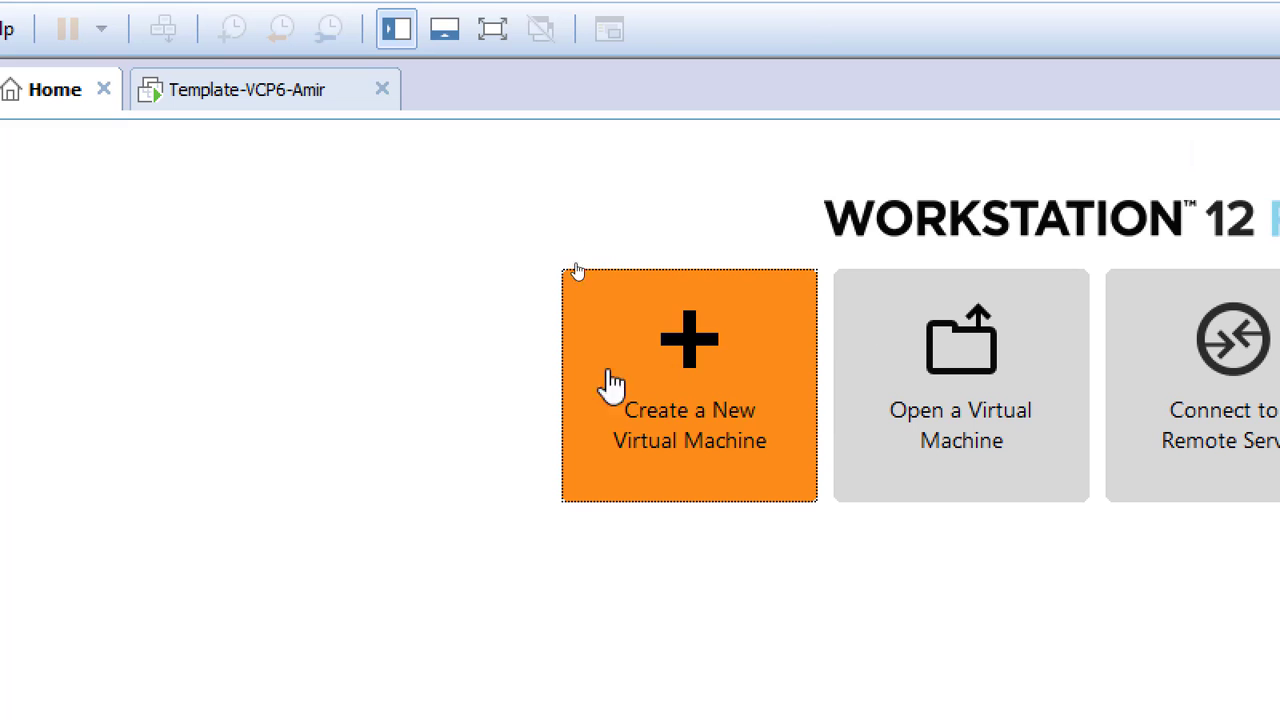
pyautogui.click(675, 398)
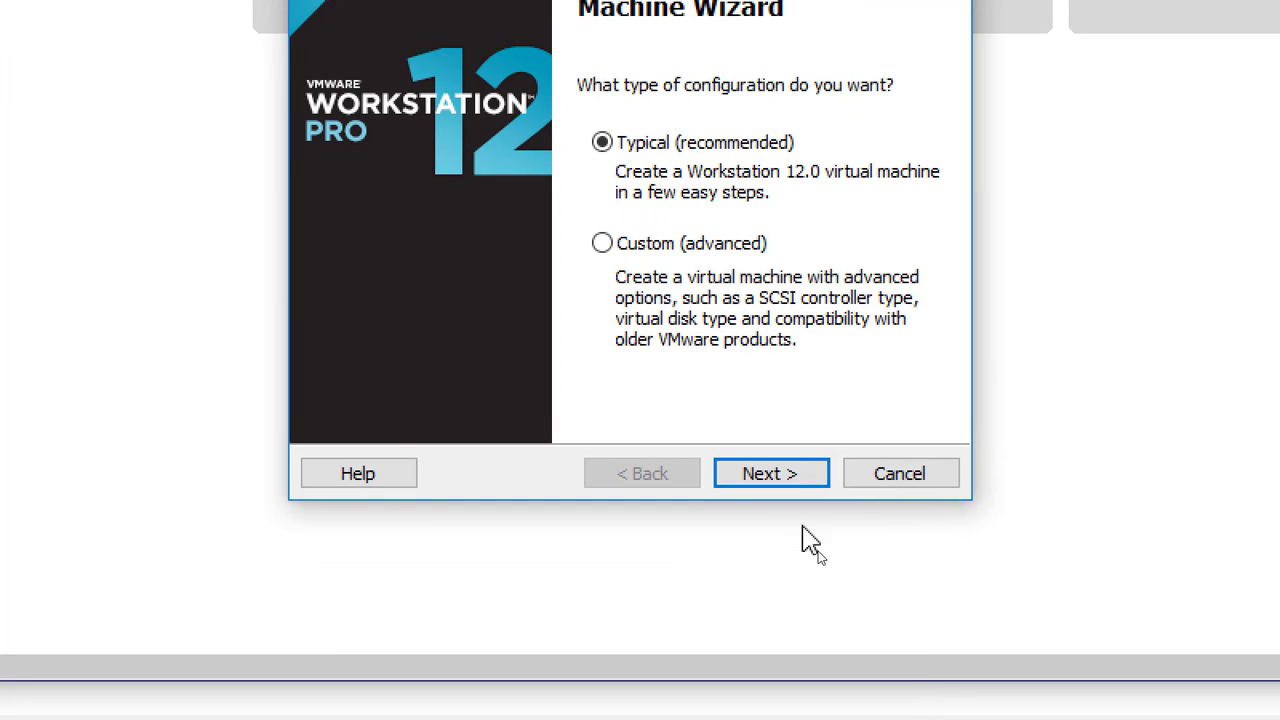
pyautogui.click(770, 475)
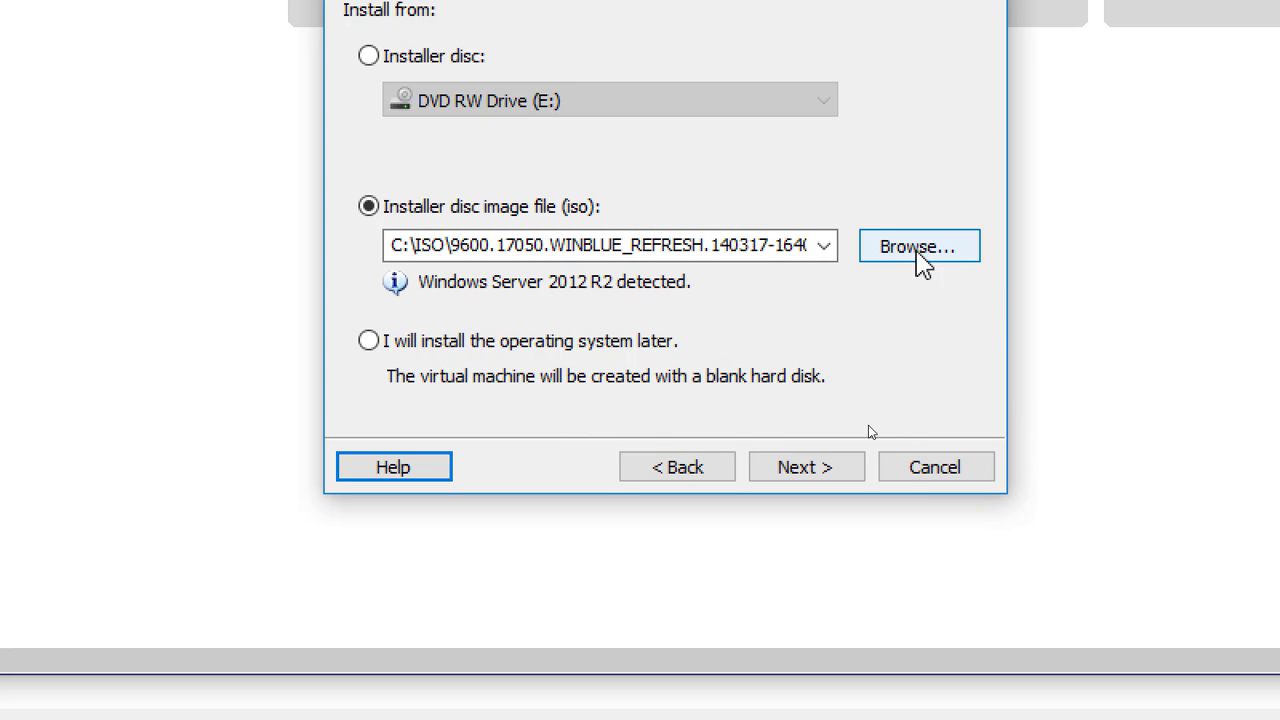
# Use VMware-VMvisor-Installer-6.0.0.update02-3620759.x86_64.iso from the VMware-Software folder as the installer image.
pyautogui.click(928, 258)
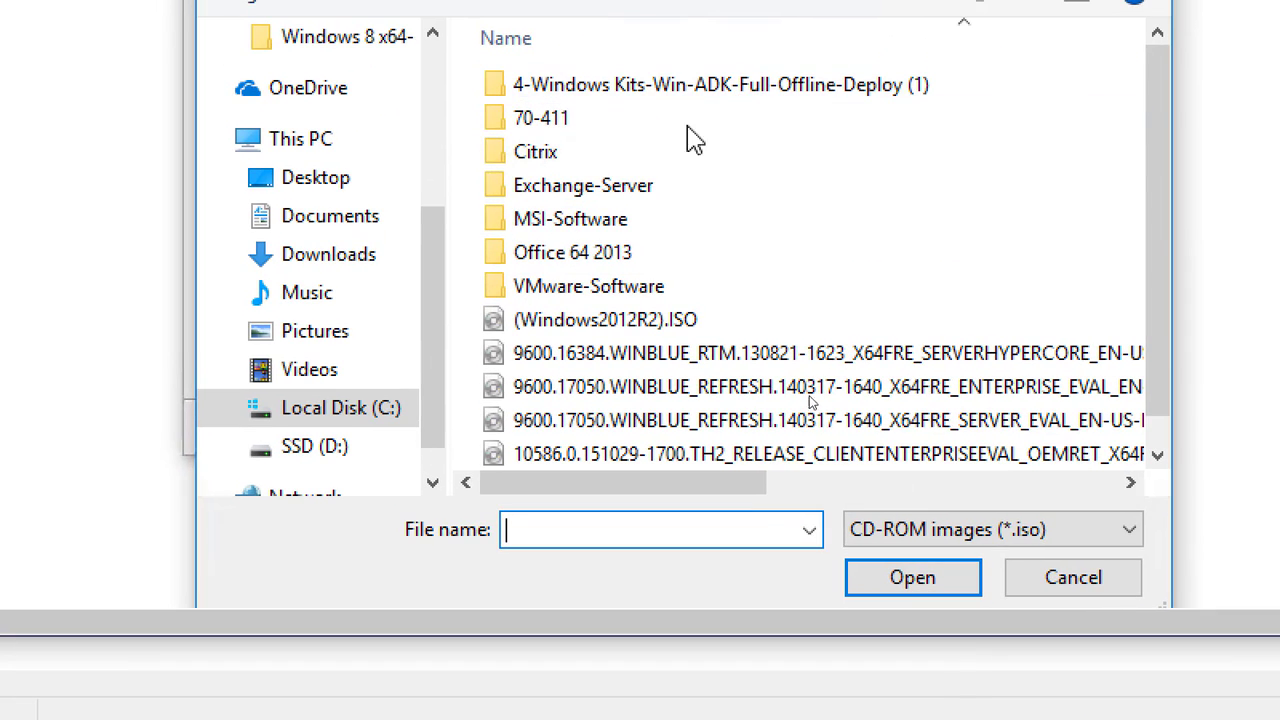
pyautogui.doubleClick(630, 222)
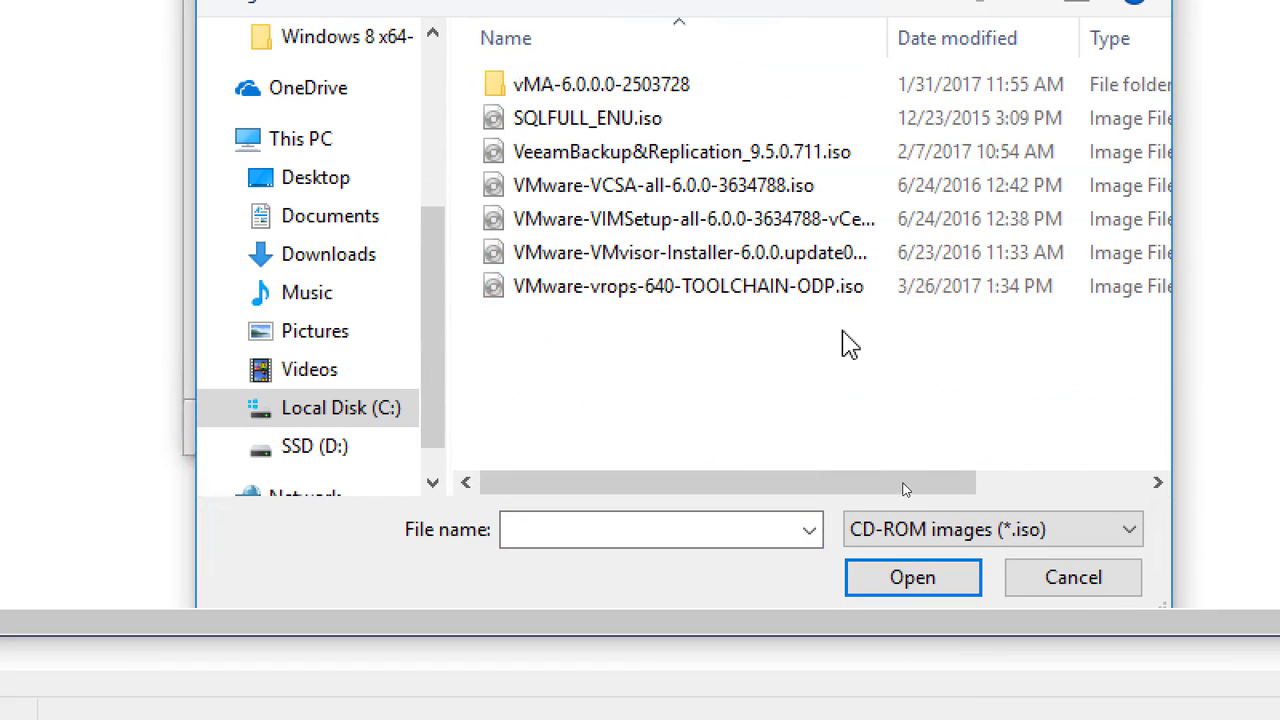
pyautogui.doubleClick(887, 40)
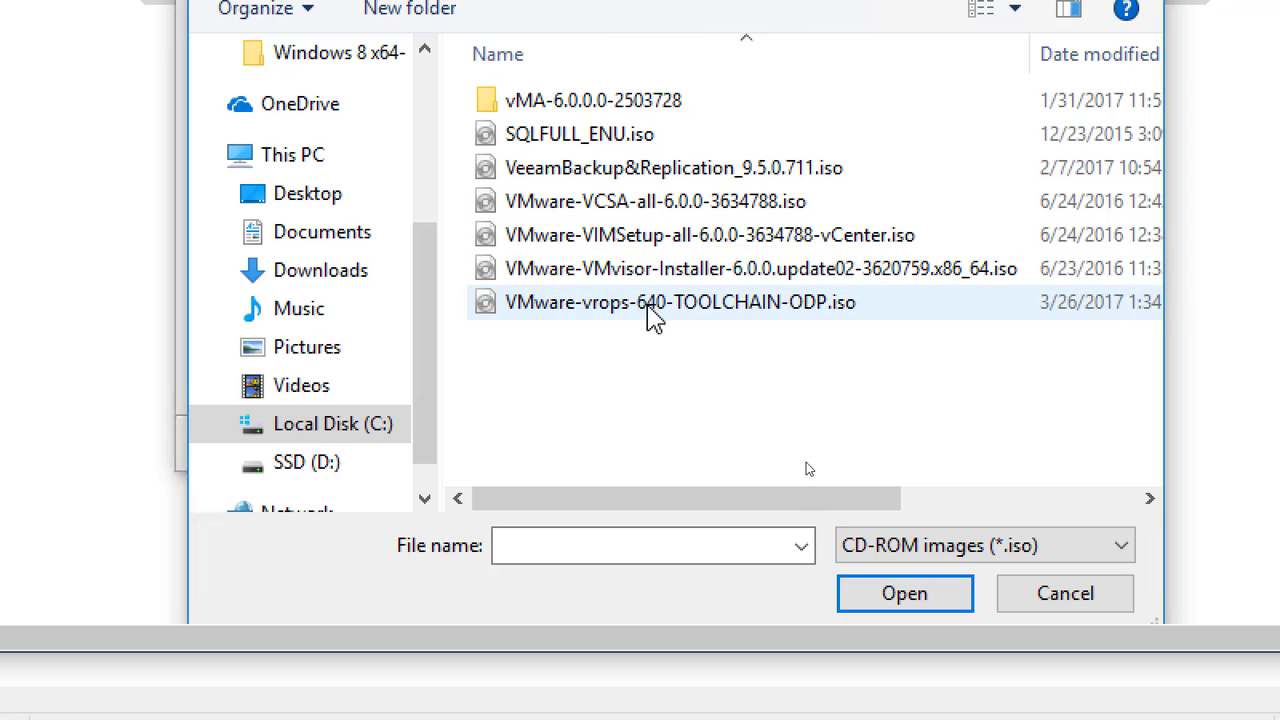
pyautogui.click(648, 272)
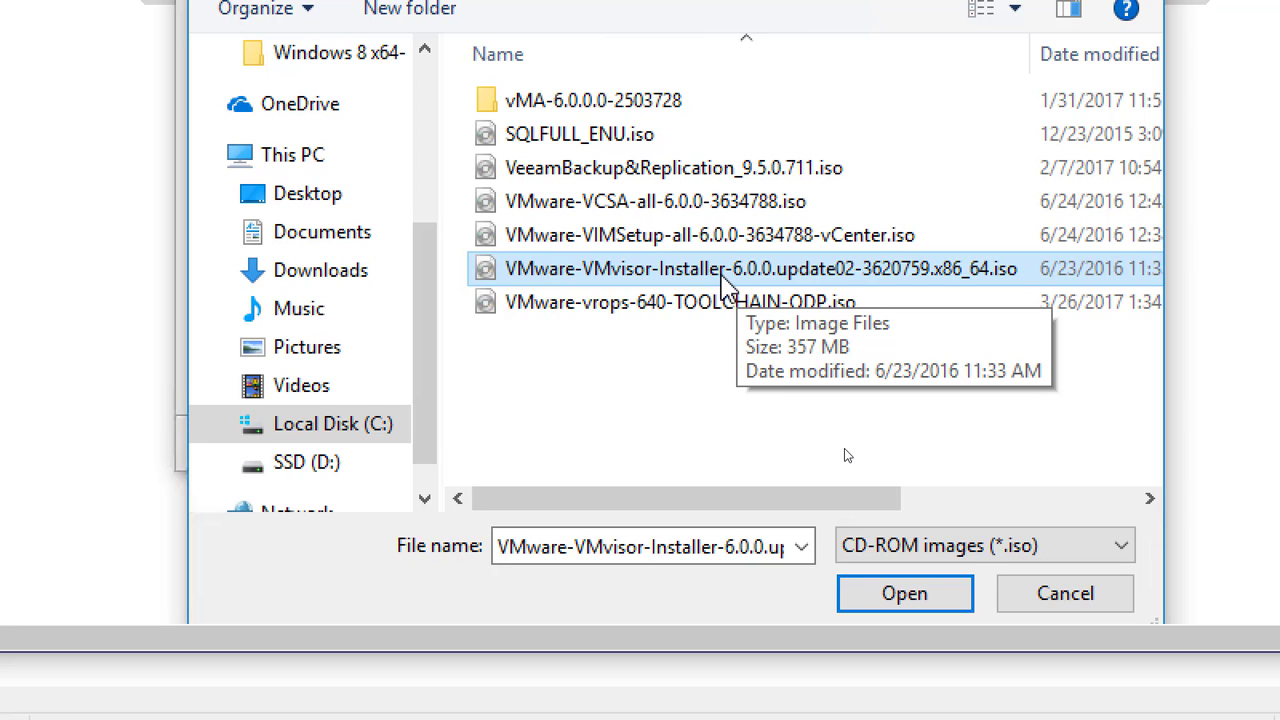
pyautogui.doubleClick(722, 280)
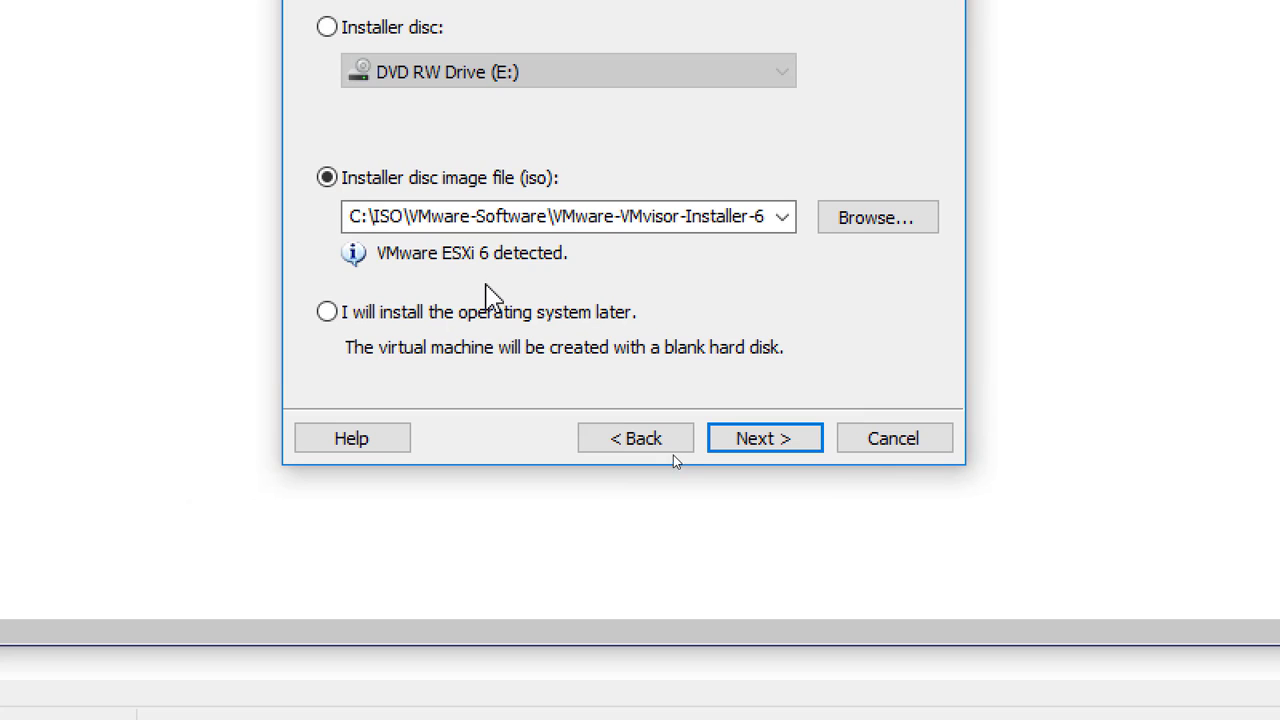
# Append ESXi01 to the VM name 'VMware ESXi 6' and change the location drive from C to D.
pyautogui.click(787, 443)
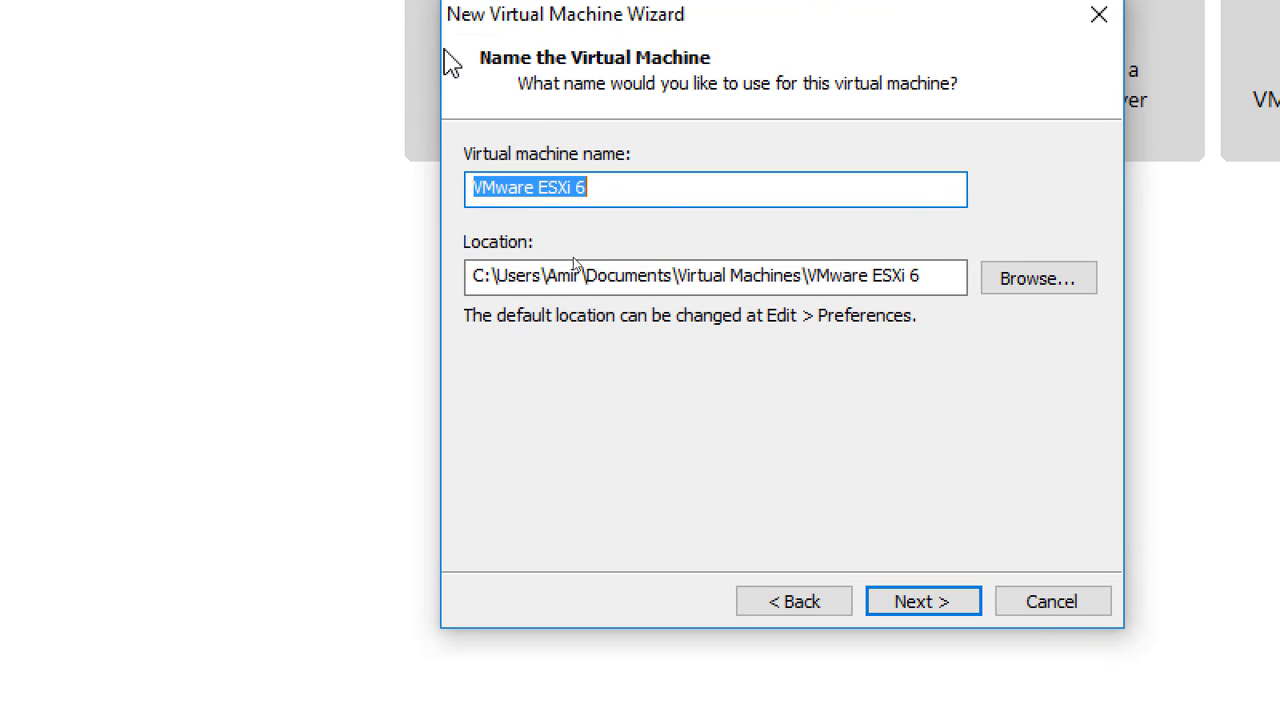
pyautogui.click(656, 188)
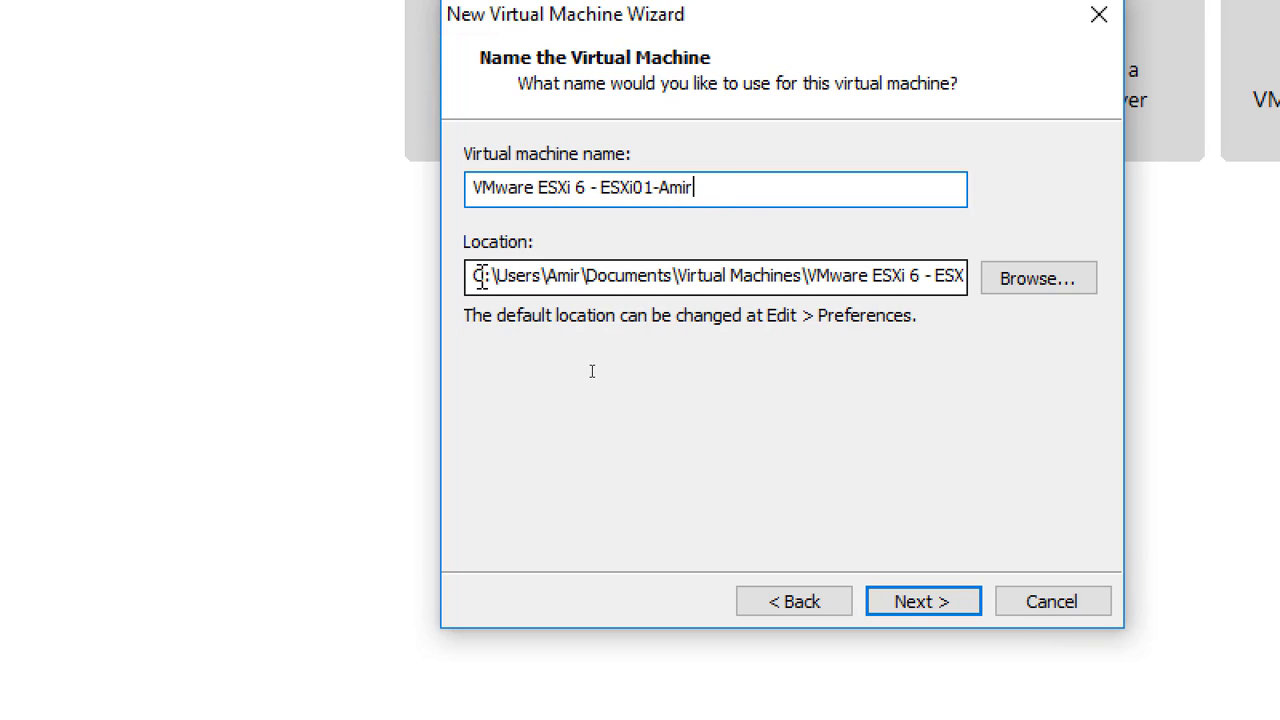
pyautogui.moveTo(481, 277); pyautogui.dragTo(485, 280)
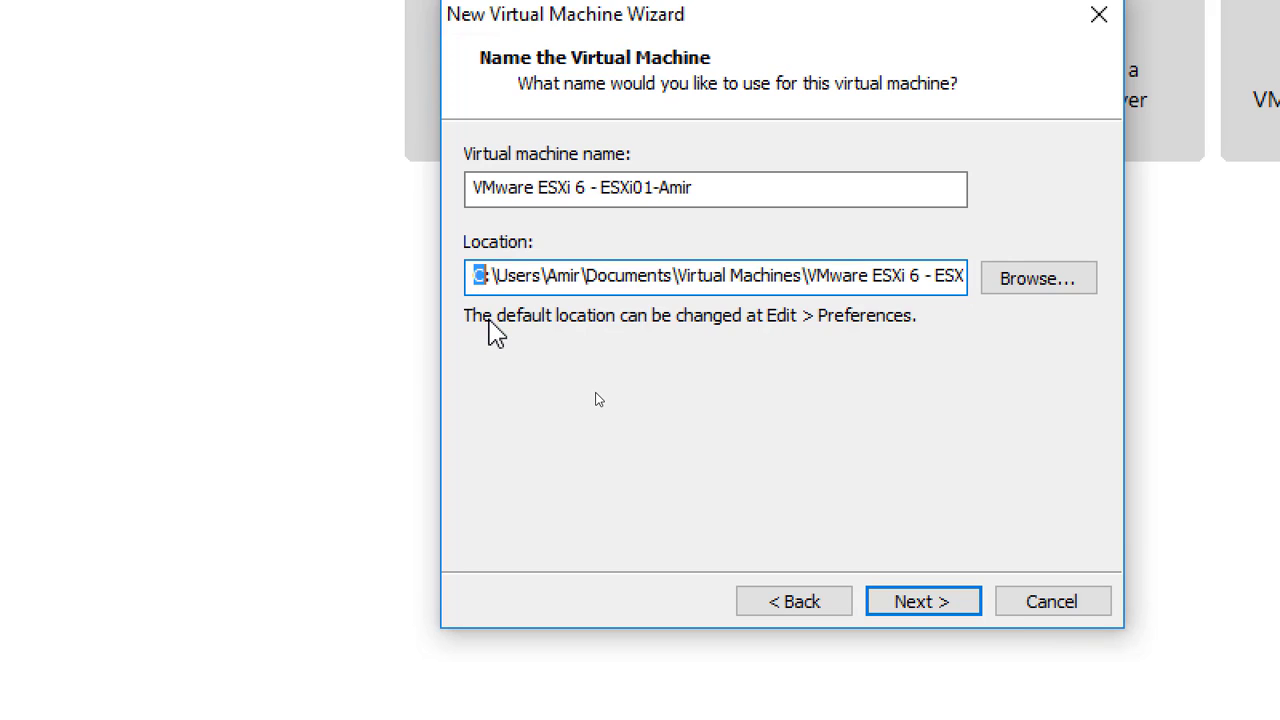
pyautogui.write('d')
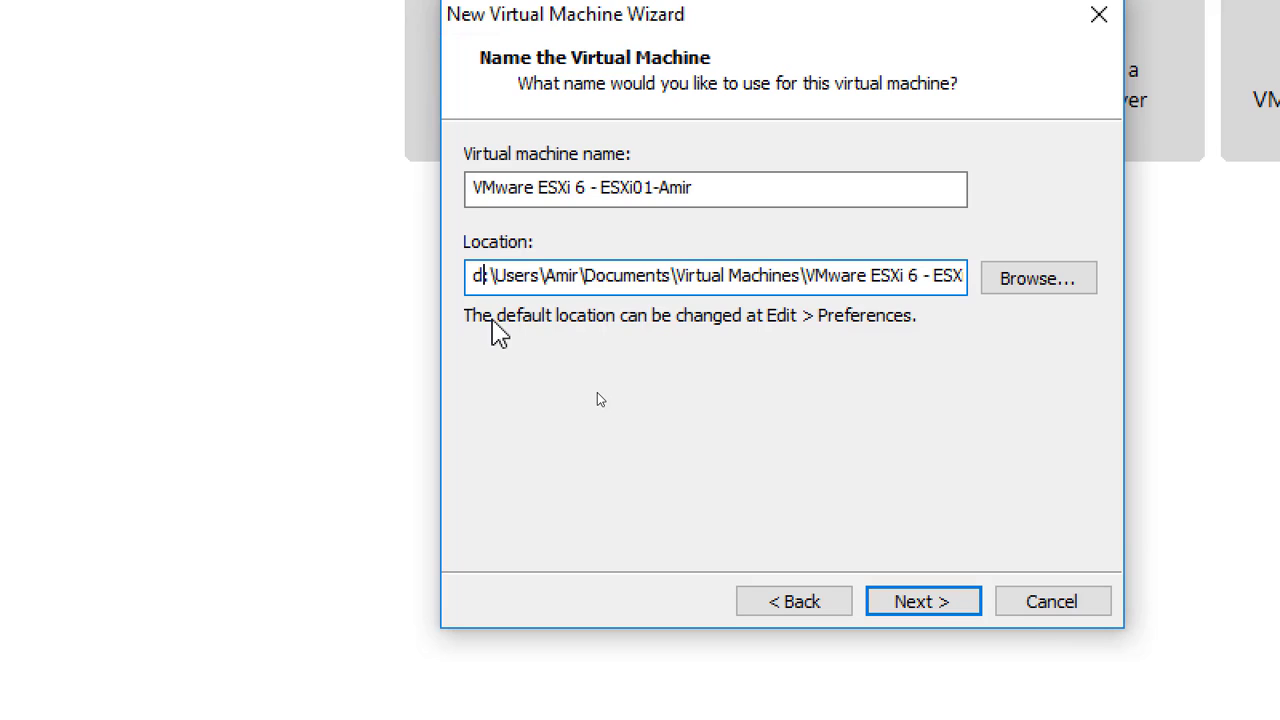
pyautogui.click(737, 188)
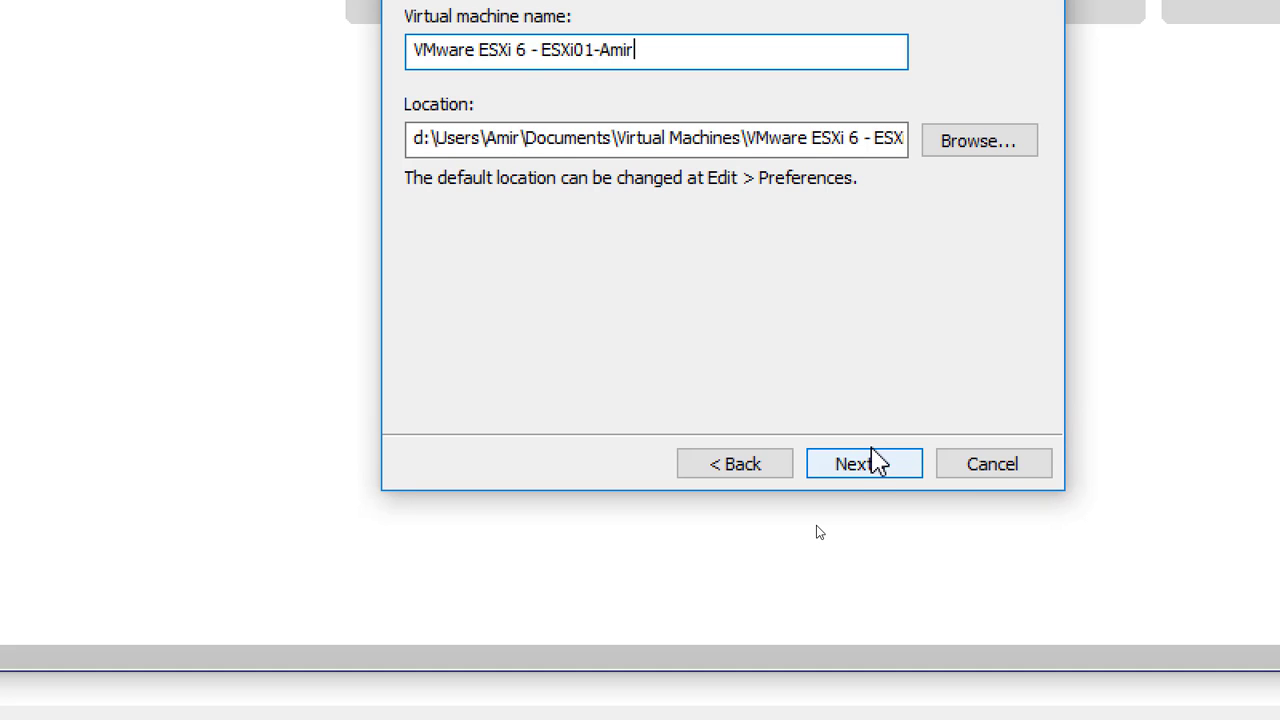
pyautogui.click(875, 460)
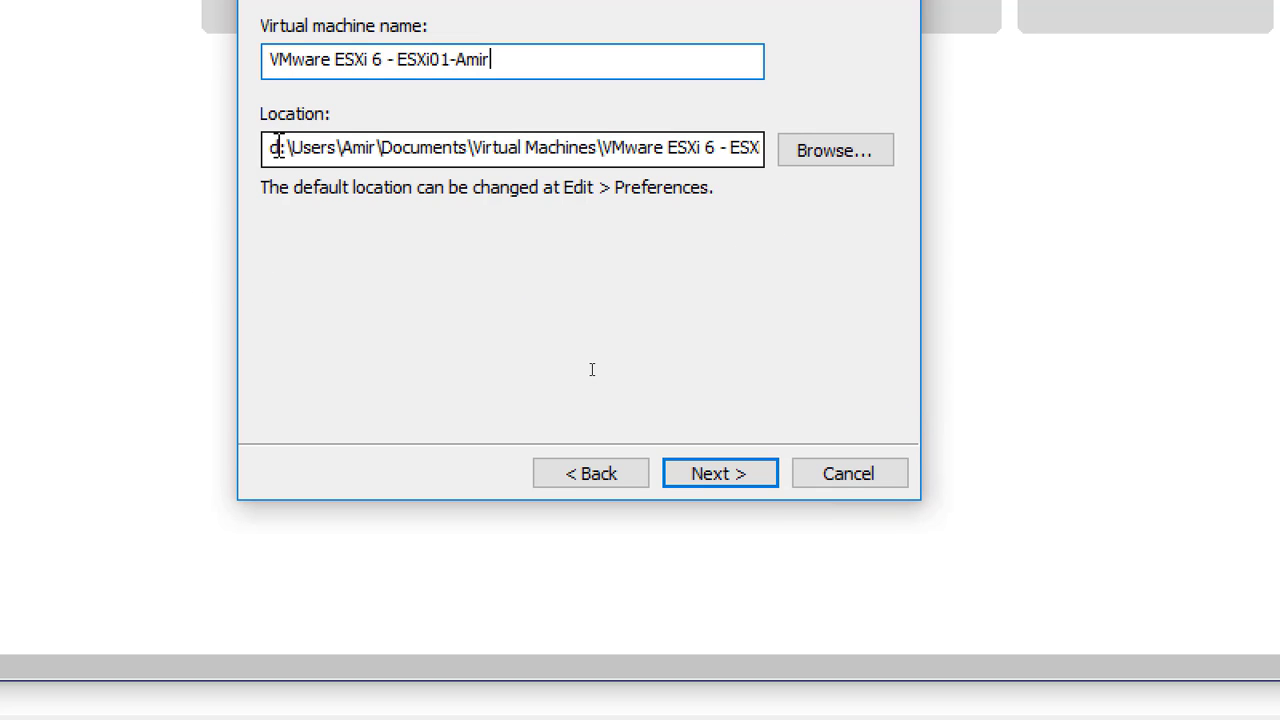
# Fix the location's drive letter and advance to the disk capacity page offering 40 GB.
pyautogui.moveTo(279, 147); pyautogui.dragTo(259, 151)
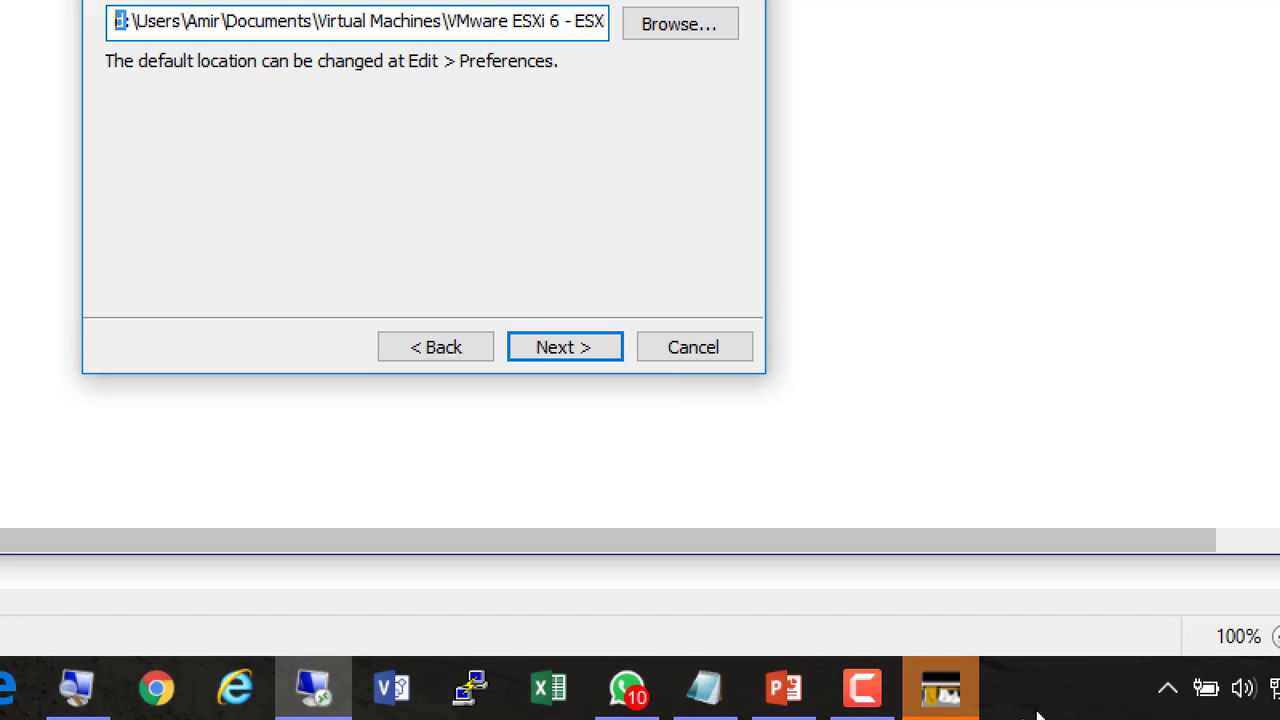
pyautogui.click(858, 686)
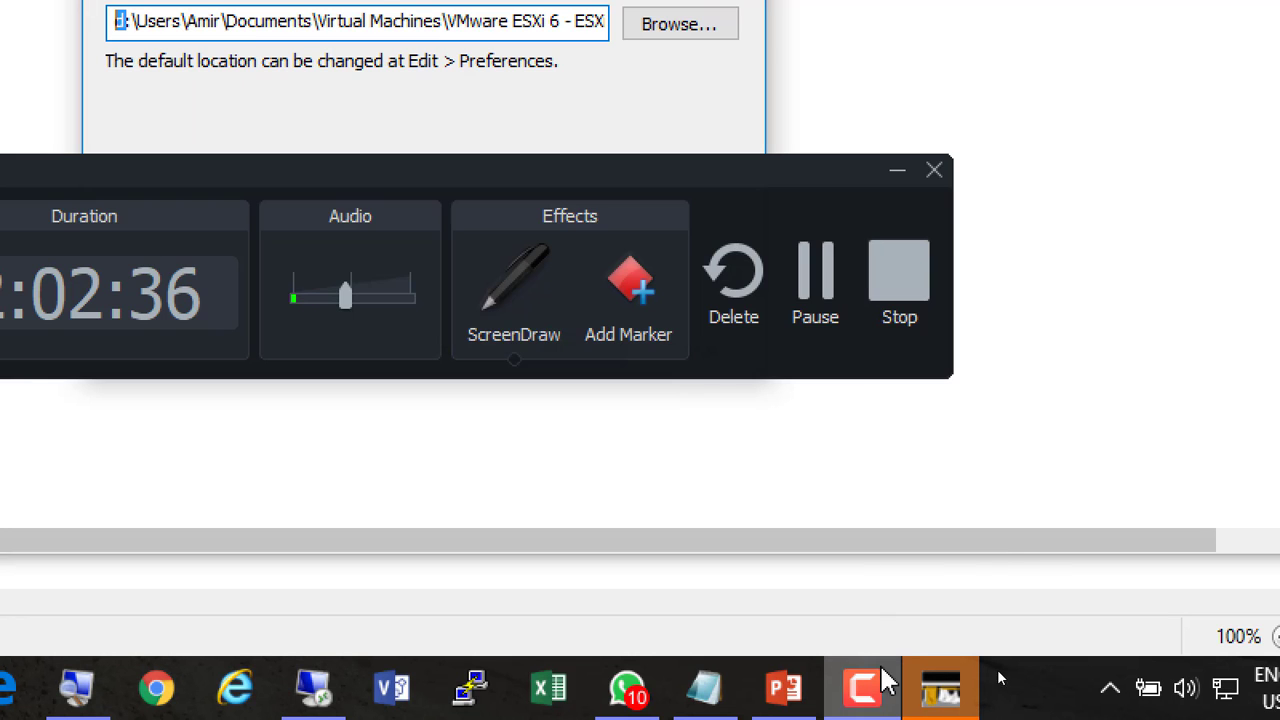
pyautogui.click(823, 276)
pyautogui.click(982, 410)
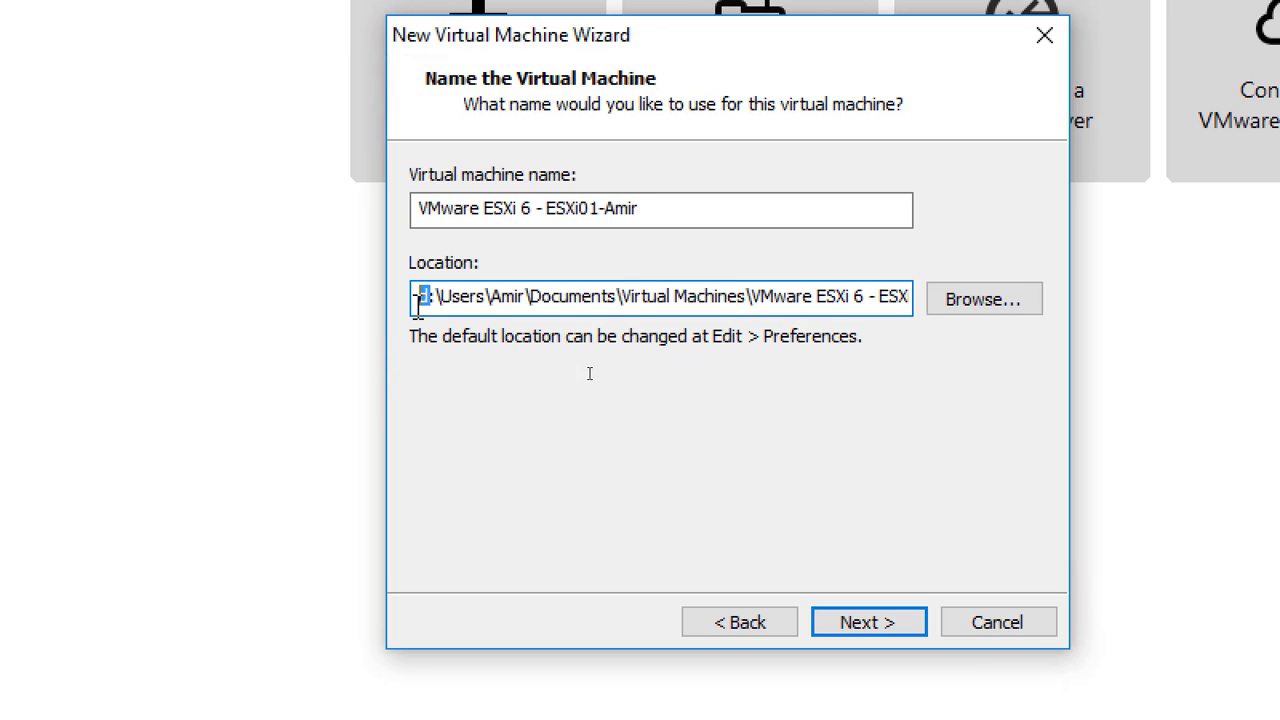
pyautogui.click(874, 626)
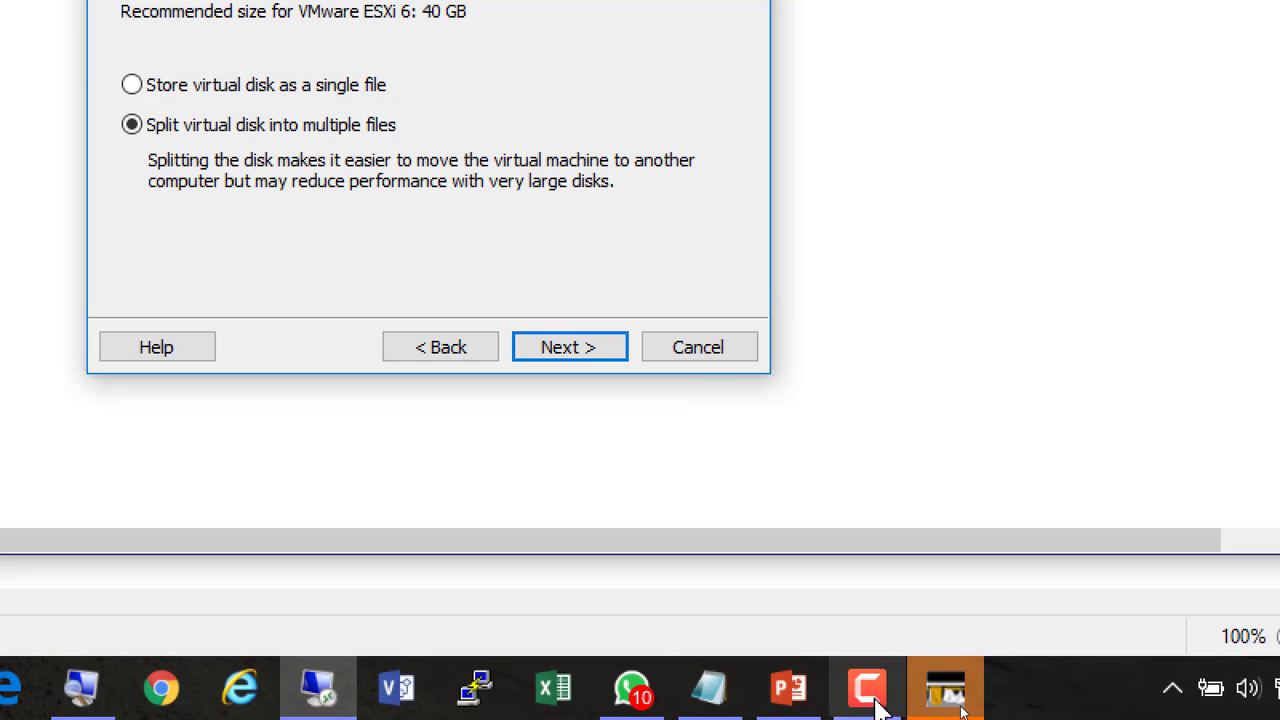
pyautogui.click(868, 700)
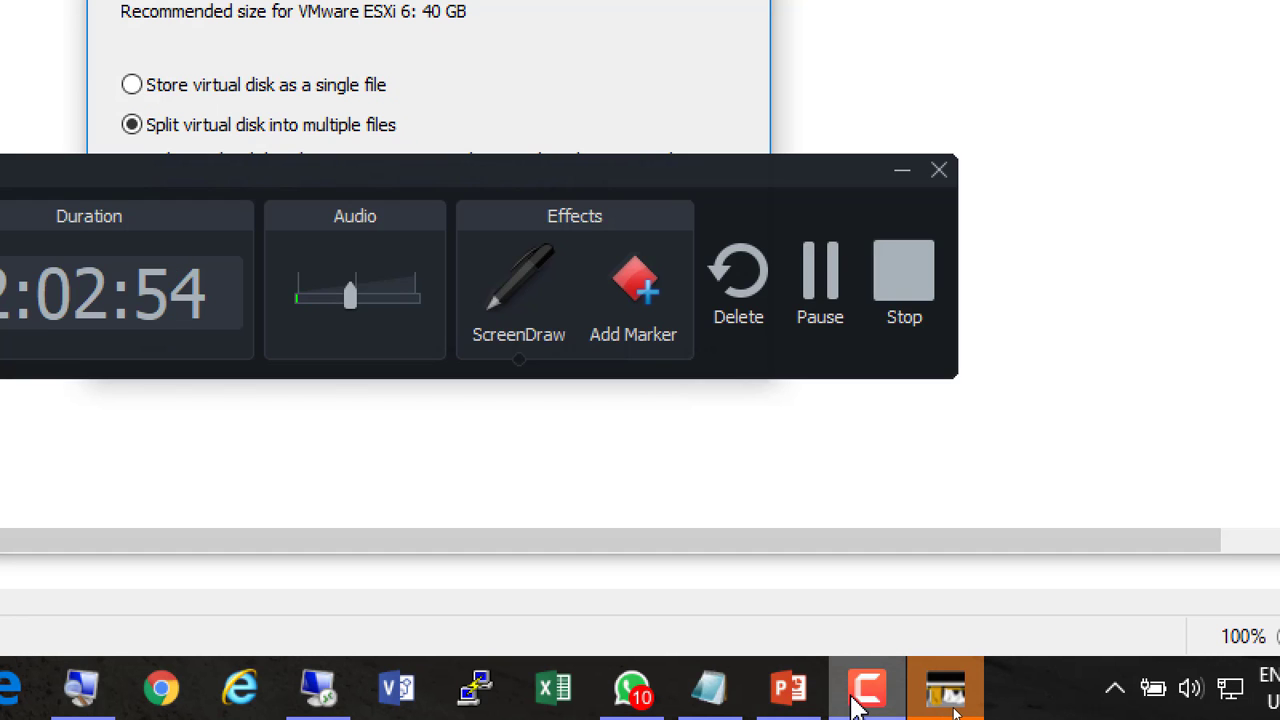
pyautogui.click(858, 698)
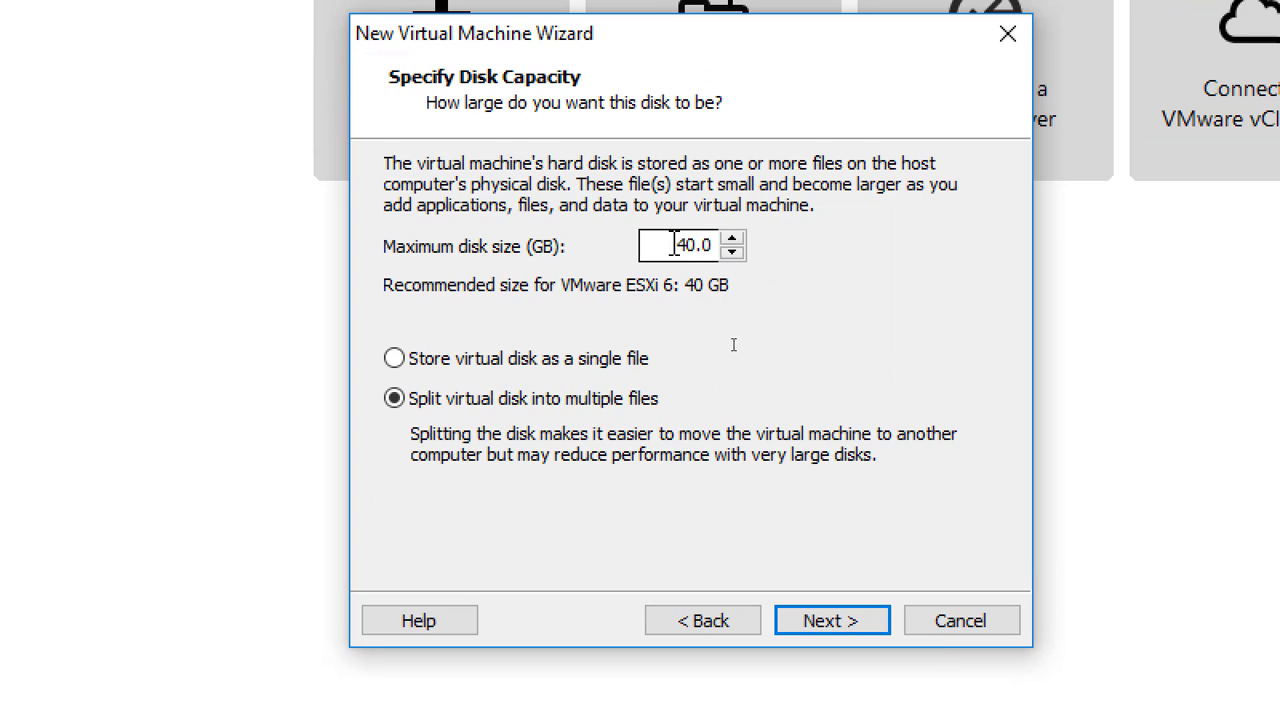
# Set the maximum disk size to 200 GB as split files and continue to the summary.
pyautogui.doubleClick(672, 245)
pyautogui.write('200')
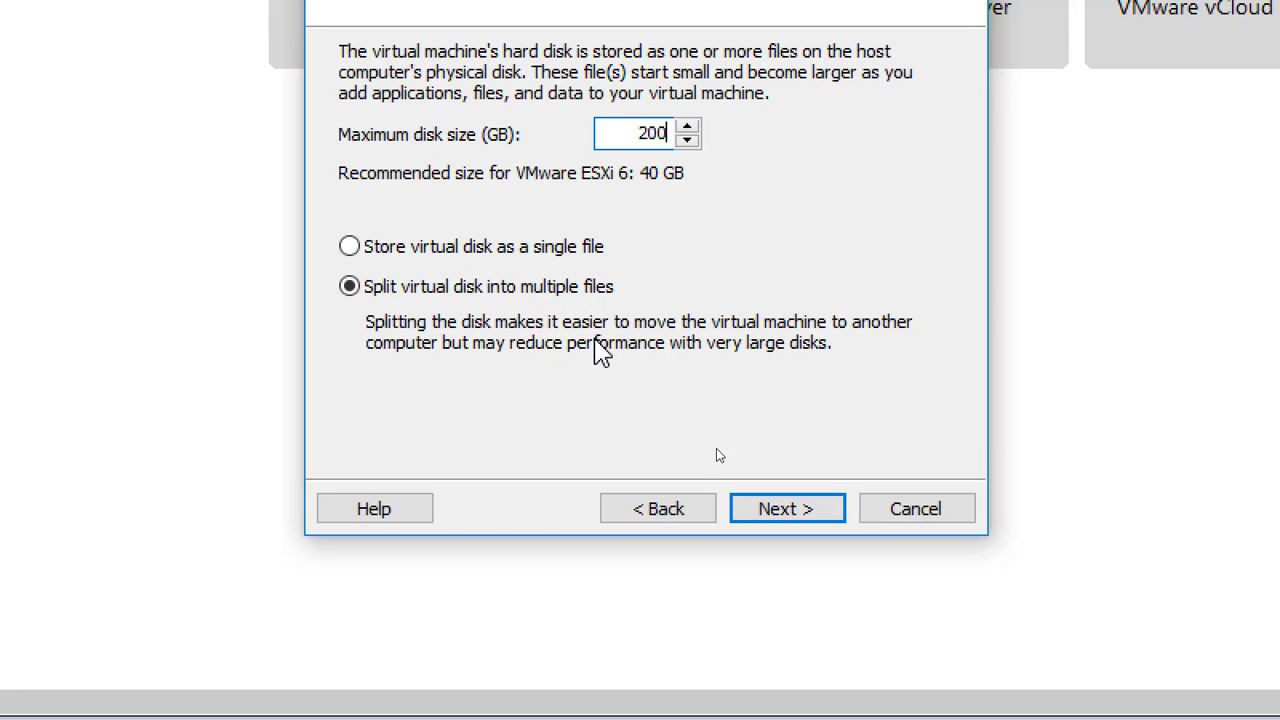
pyautogui.click(783, 512)
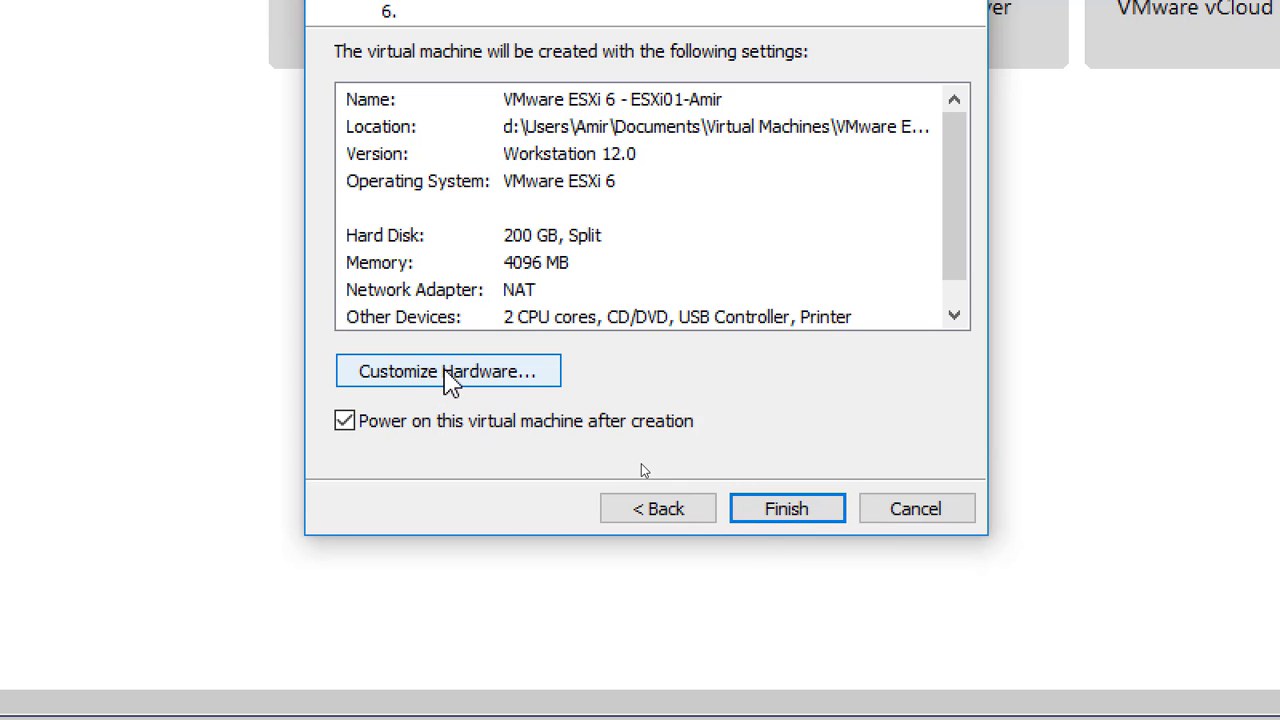
# Switch the network adapter from NAT to the custom virtual network VMnet12.
pyautogui.click(445, 371)
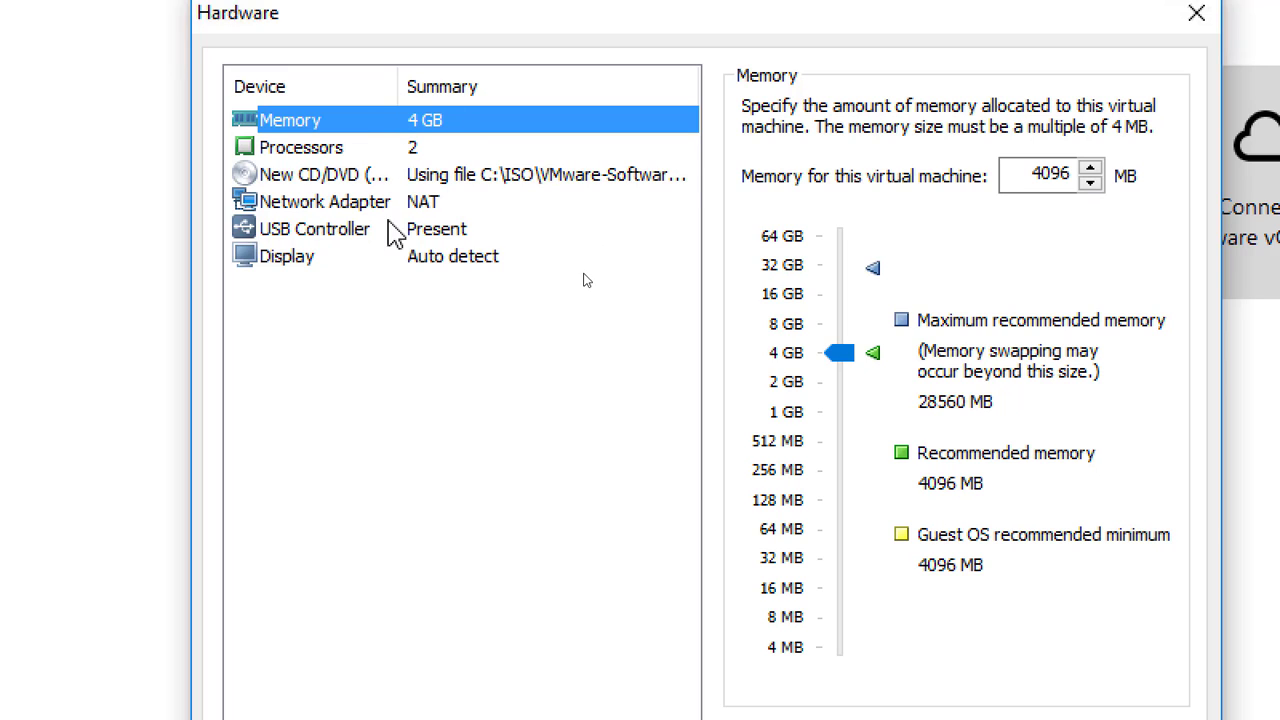
pyautogui.click(430, 204)
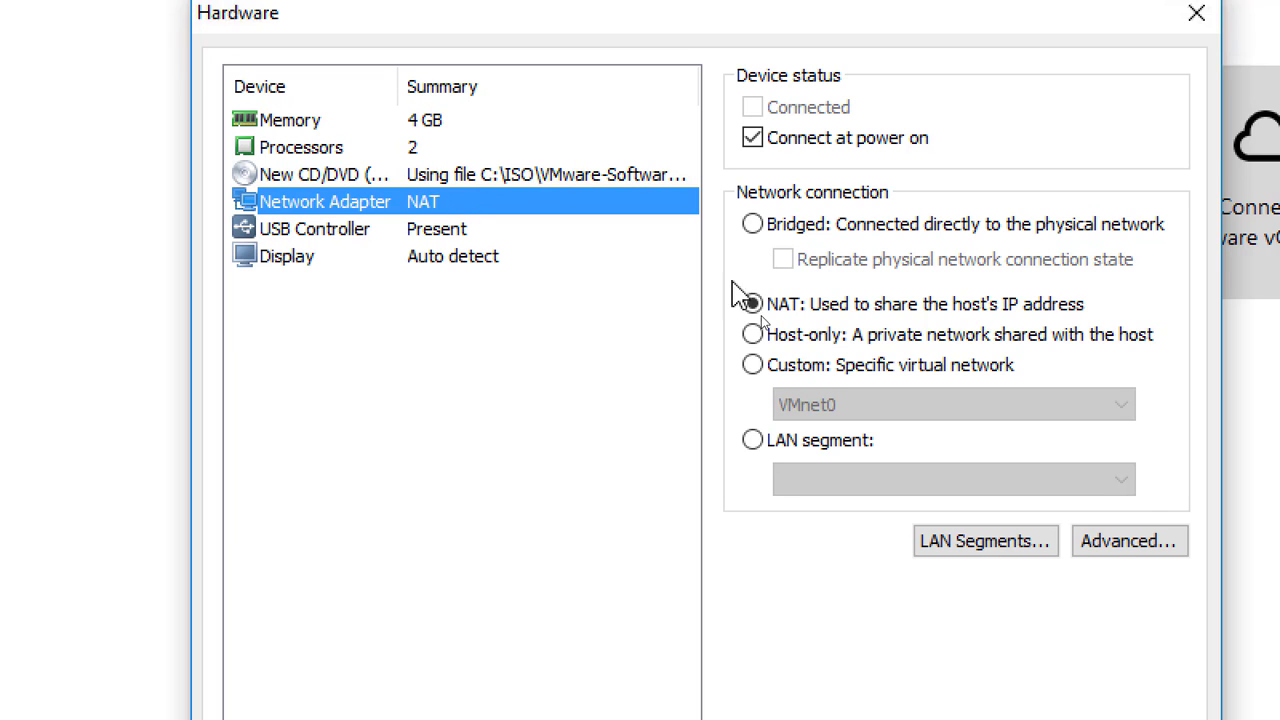
pyautogui.click(800, 367)
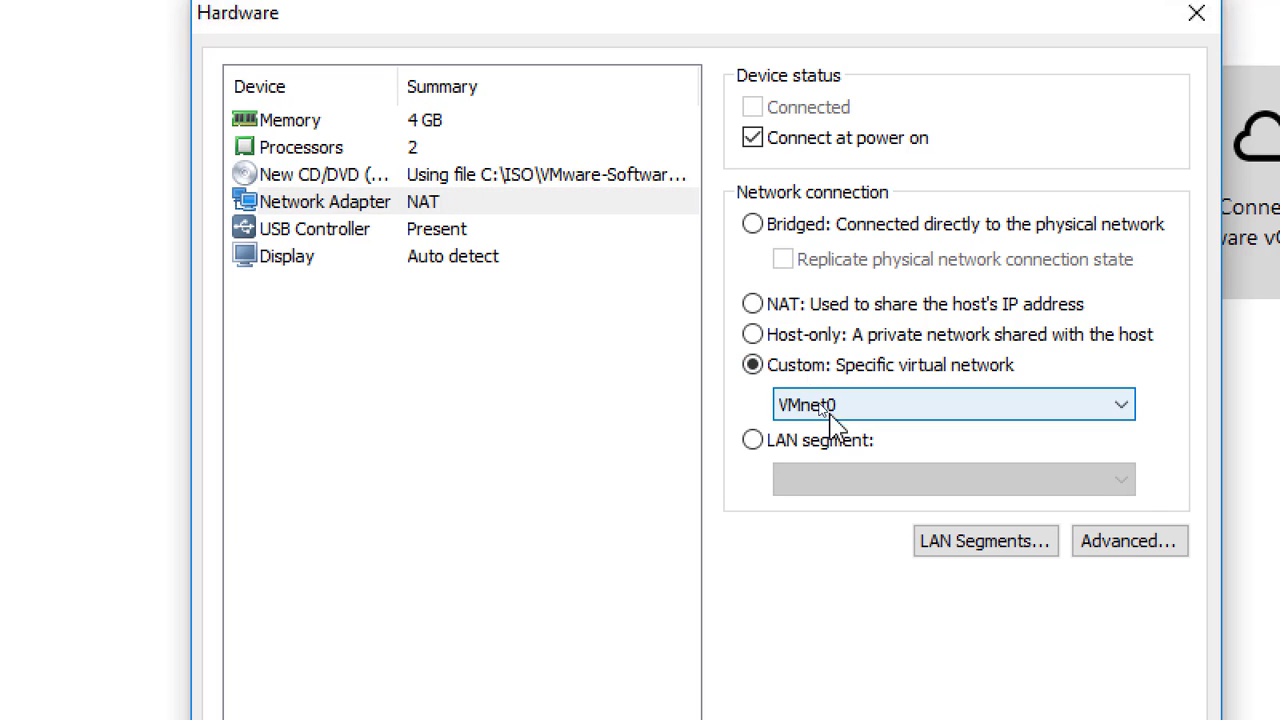
pyautogui.click(826, 286)
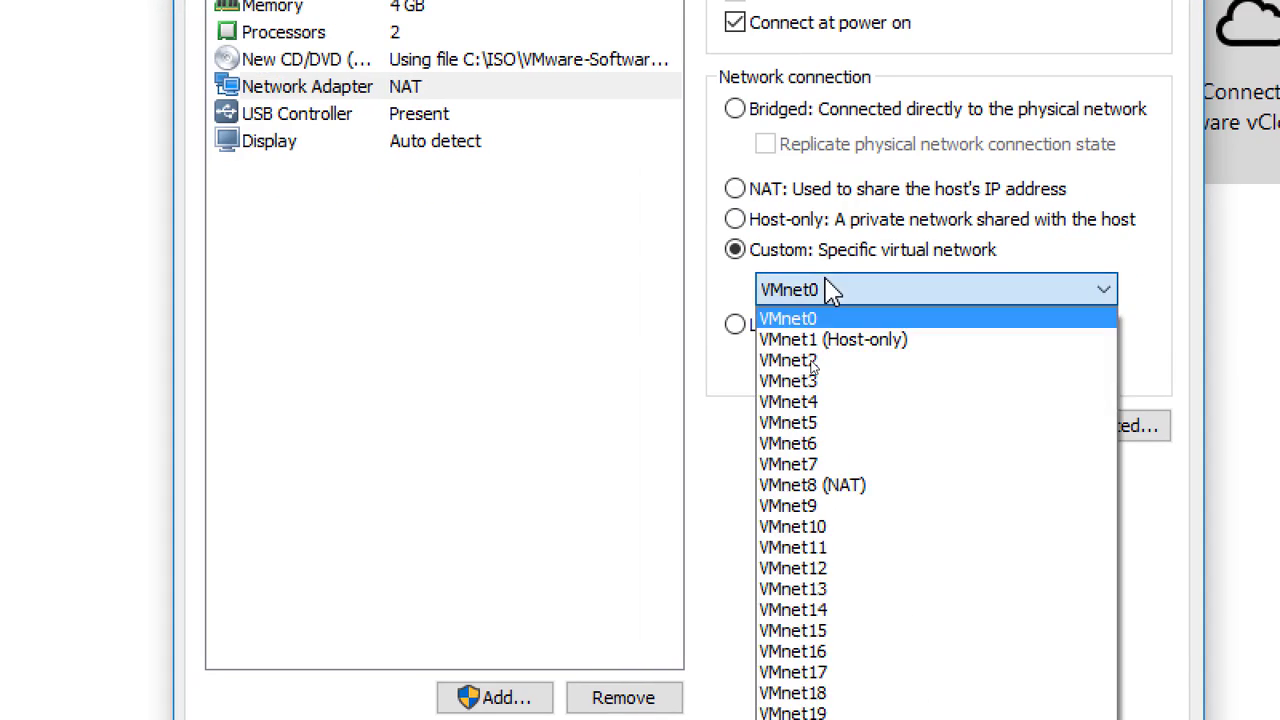
pyautogui.click(868, 567)
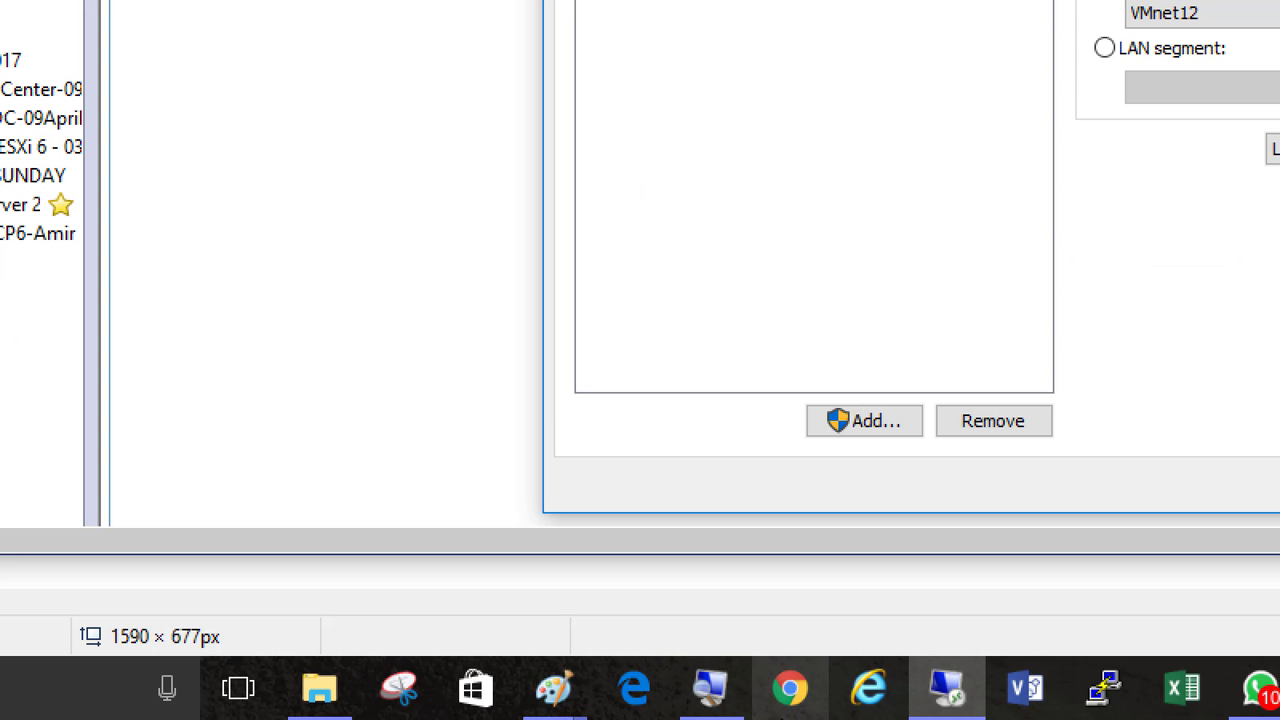
pyautogui.moveTo(550, 688)
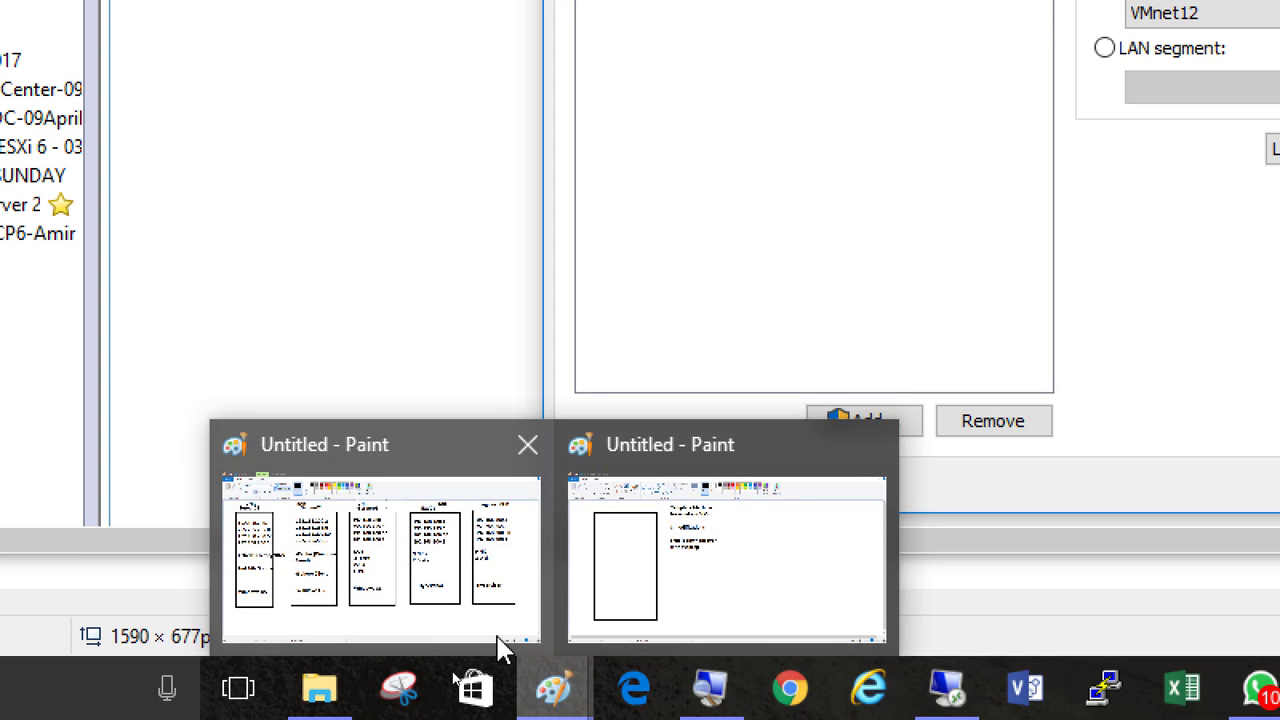
pyautogui.click(424, 582)
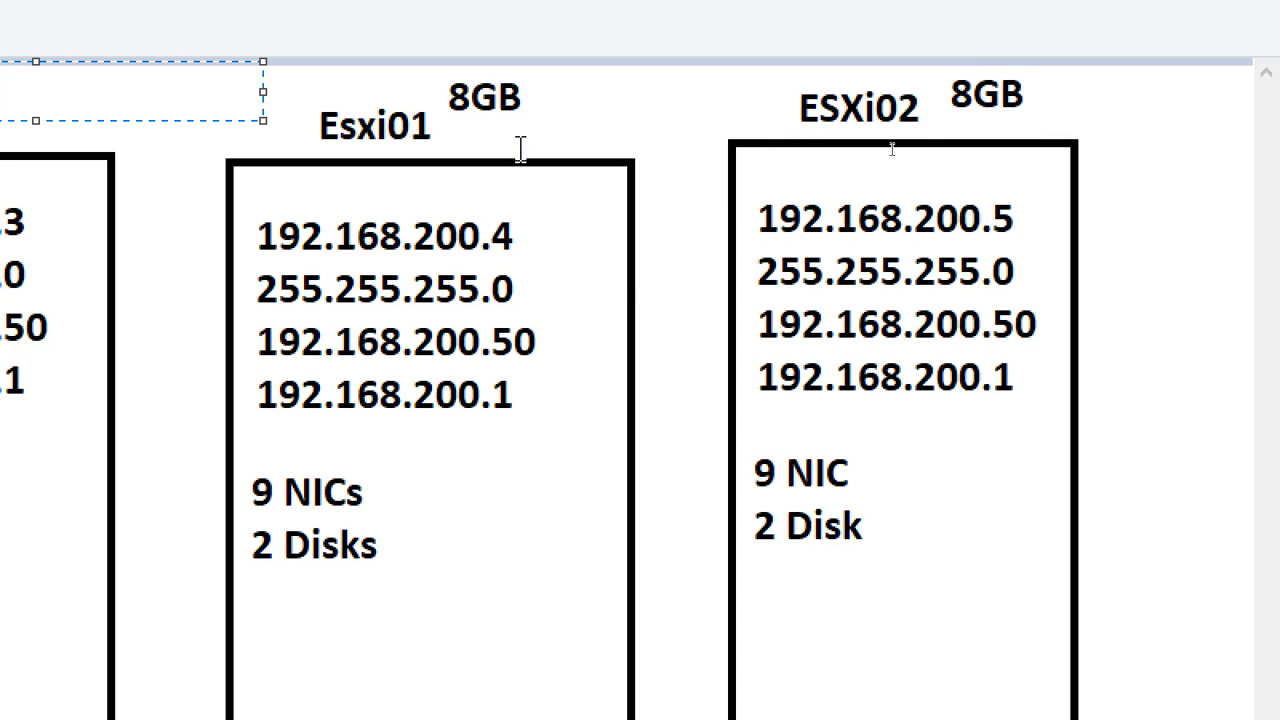
pyautogui.hotkey('alt', 'Tab')
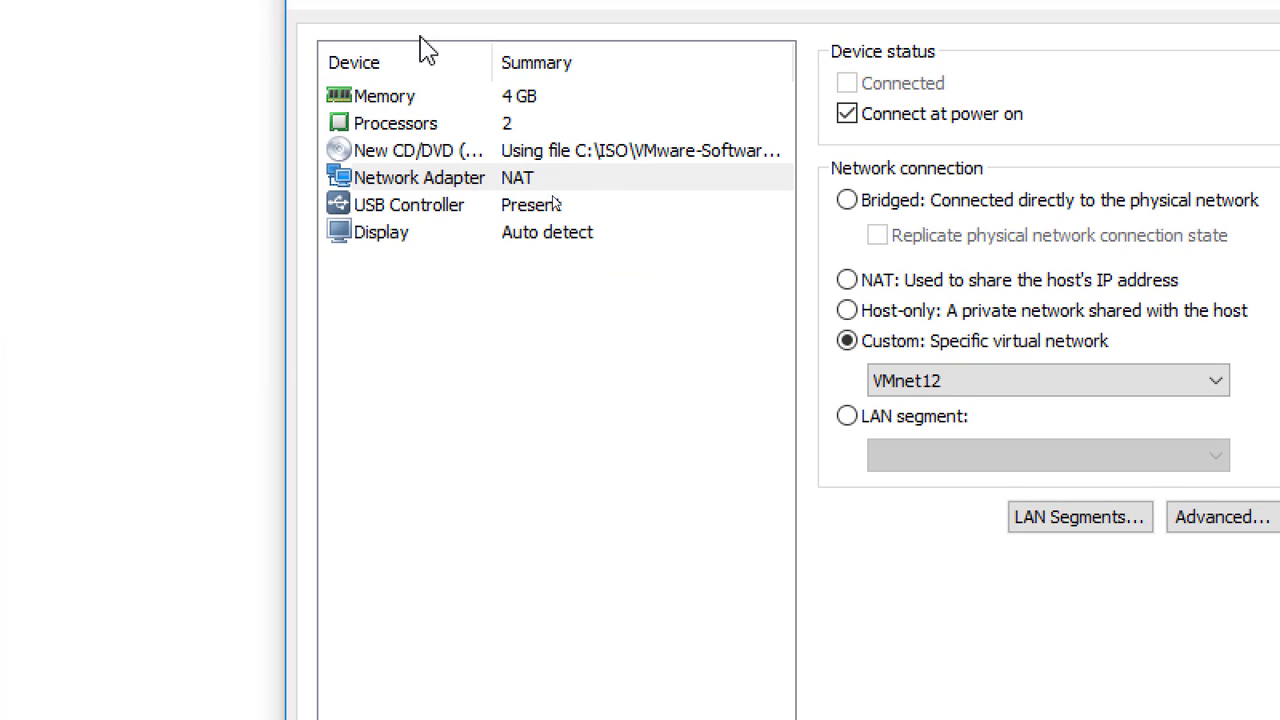
# Raise the ESXi VM's memory to 8 GB (8192 MB) in the hardware settings.
pyautogui.click(500, 104)
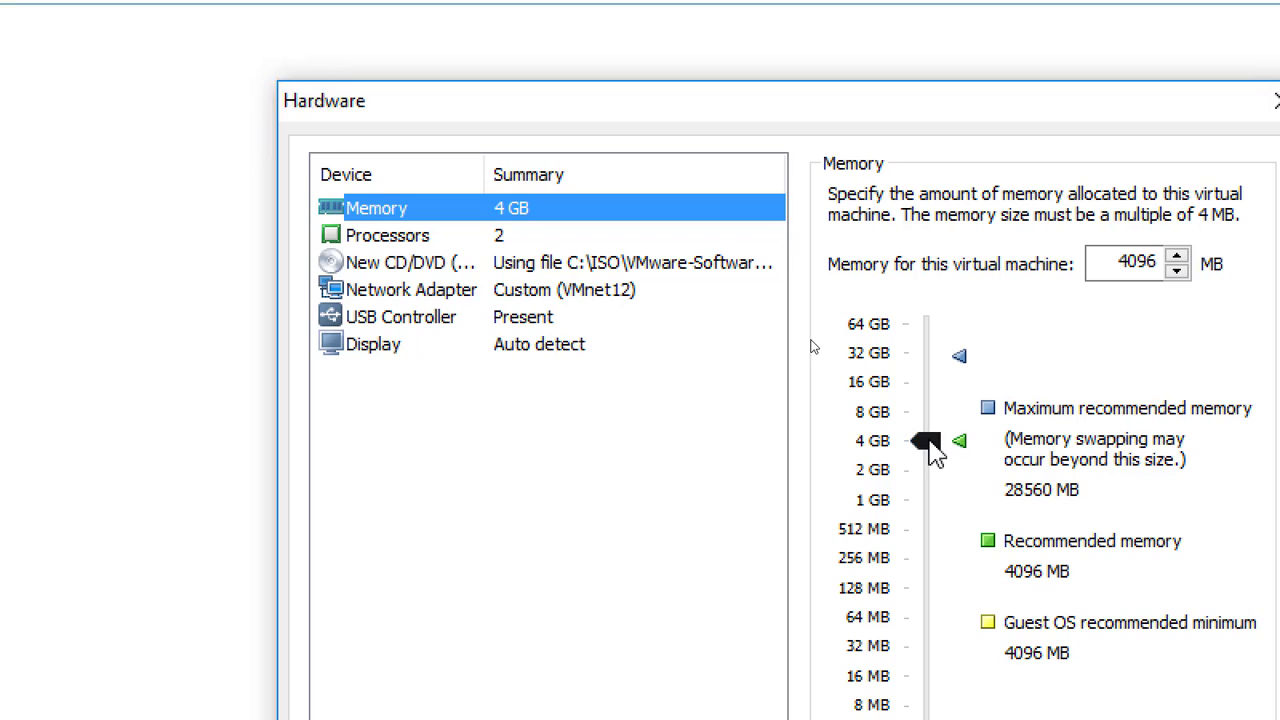
pyautogui.moveTo(930, 448); pyautogui.dragTo(933, 420)
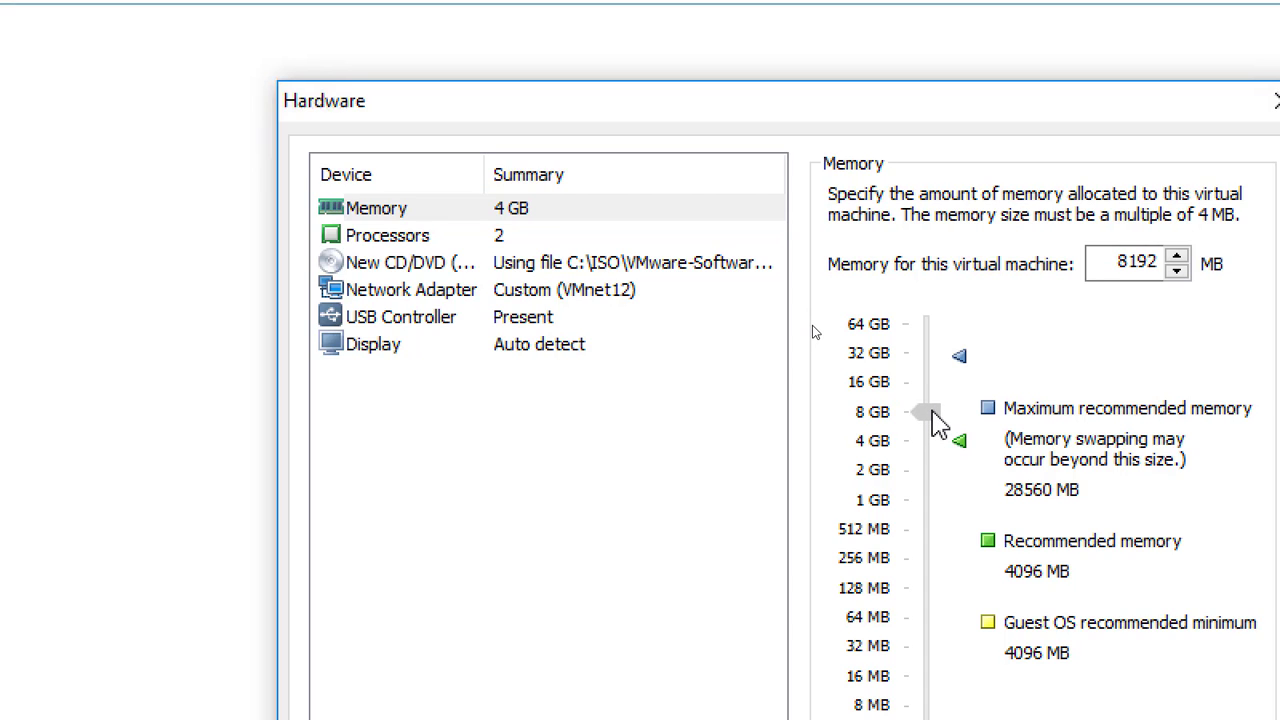
pyautogui.click(513, 237)
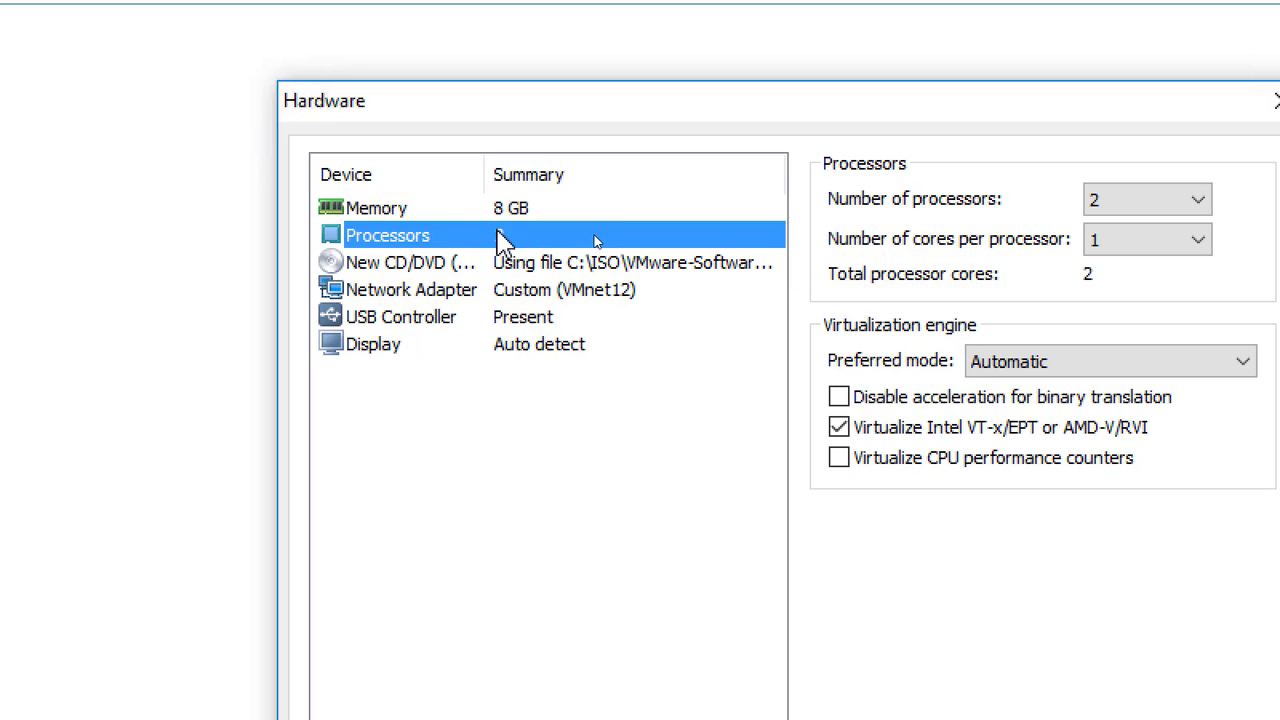
pyautogui.click(586, 292)
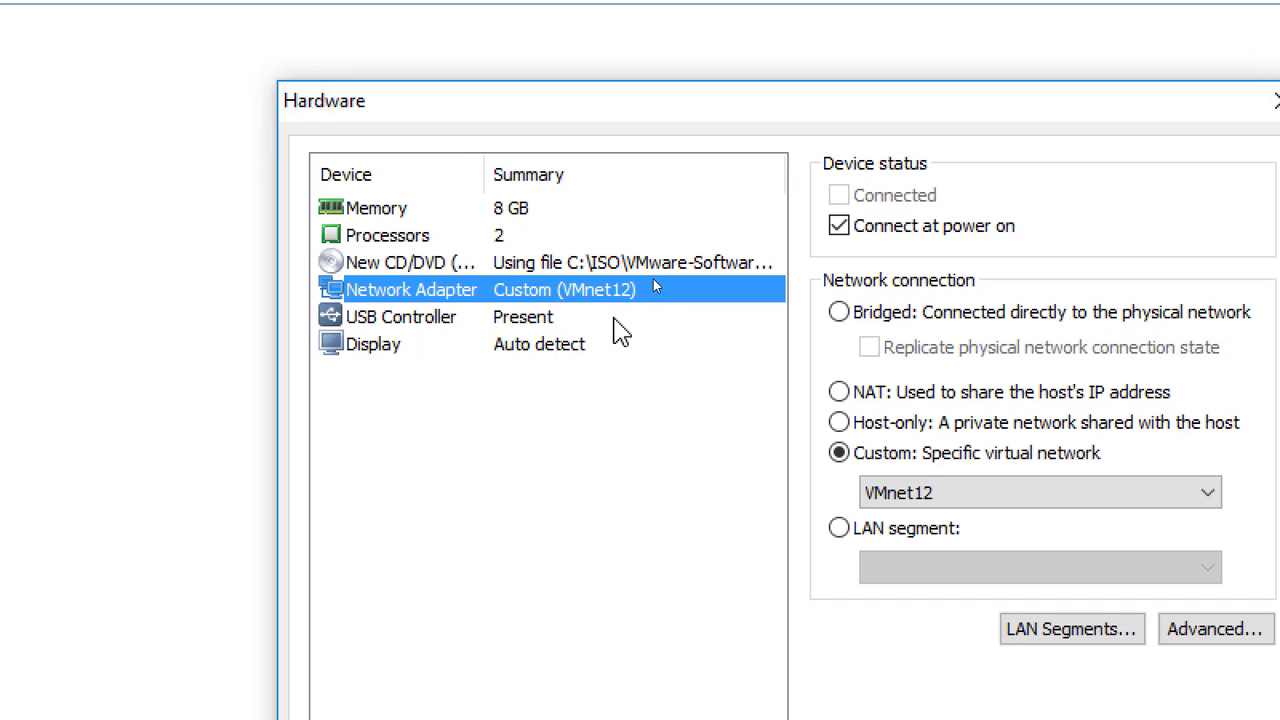
pyautogui.click(507, 238)
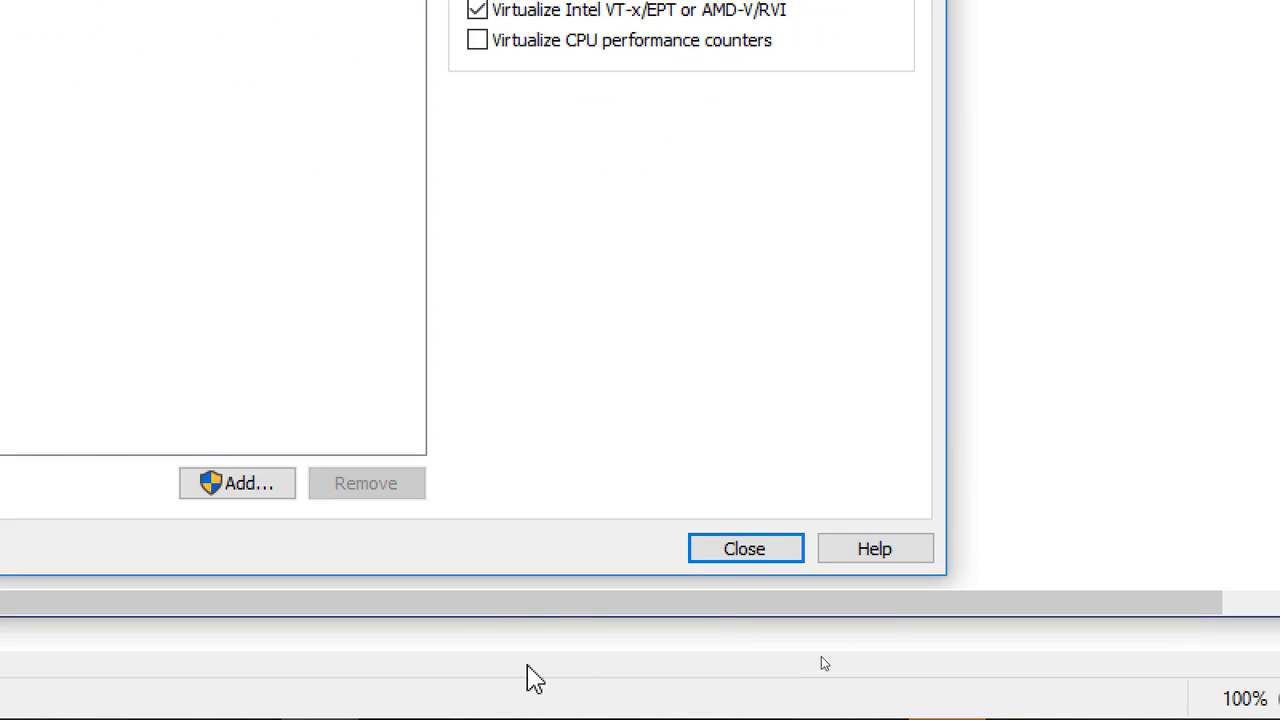
# Finish the wizard so the ESXi VM is created and boots ESXi 6.0.0, then view the template VM.
pyautogui.click(740, 553)
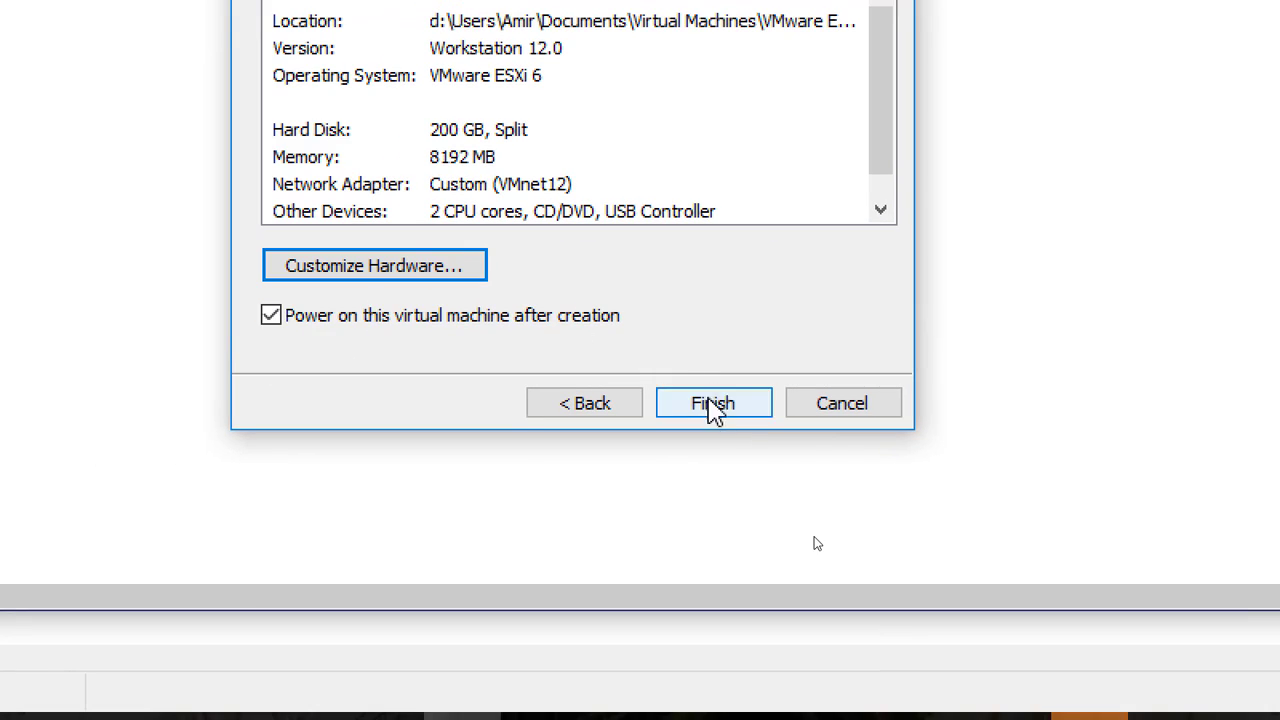
pyautogui.click(718, 410)
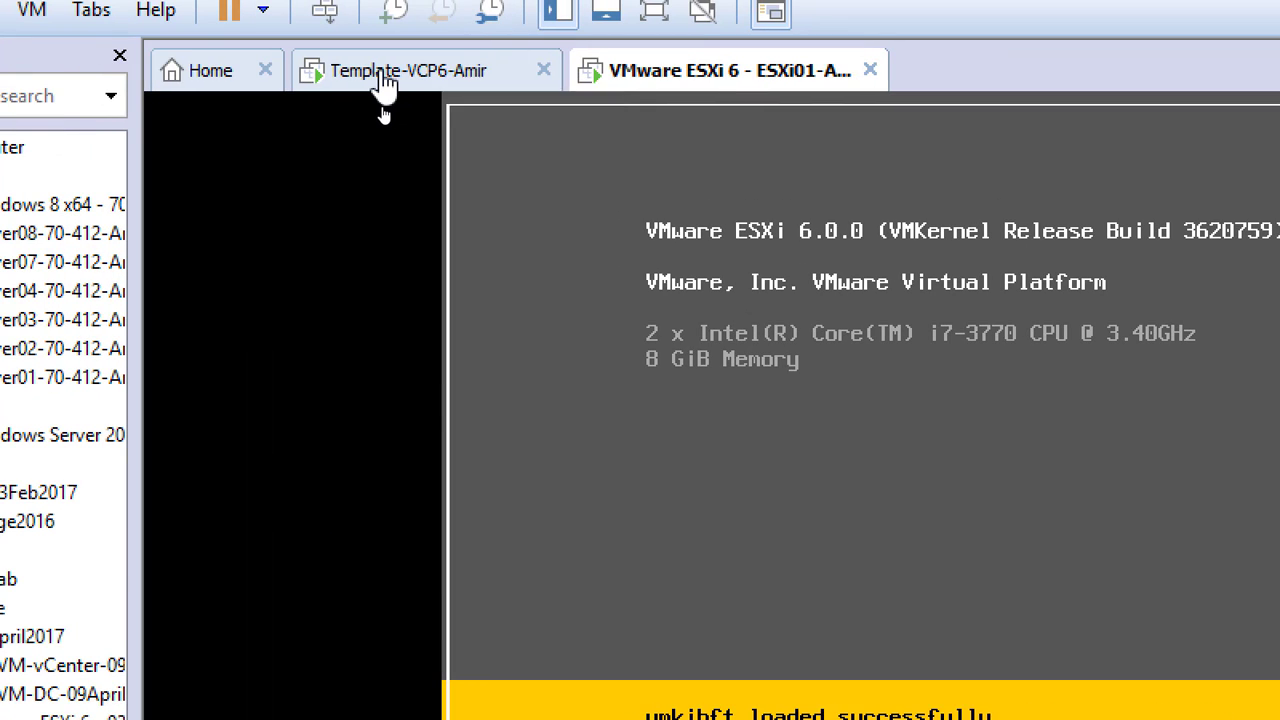
pyautogui.click(380, 78)
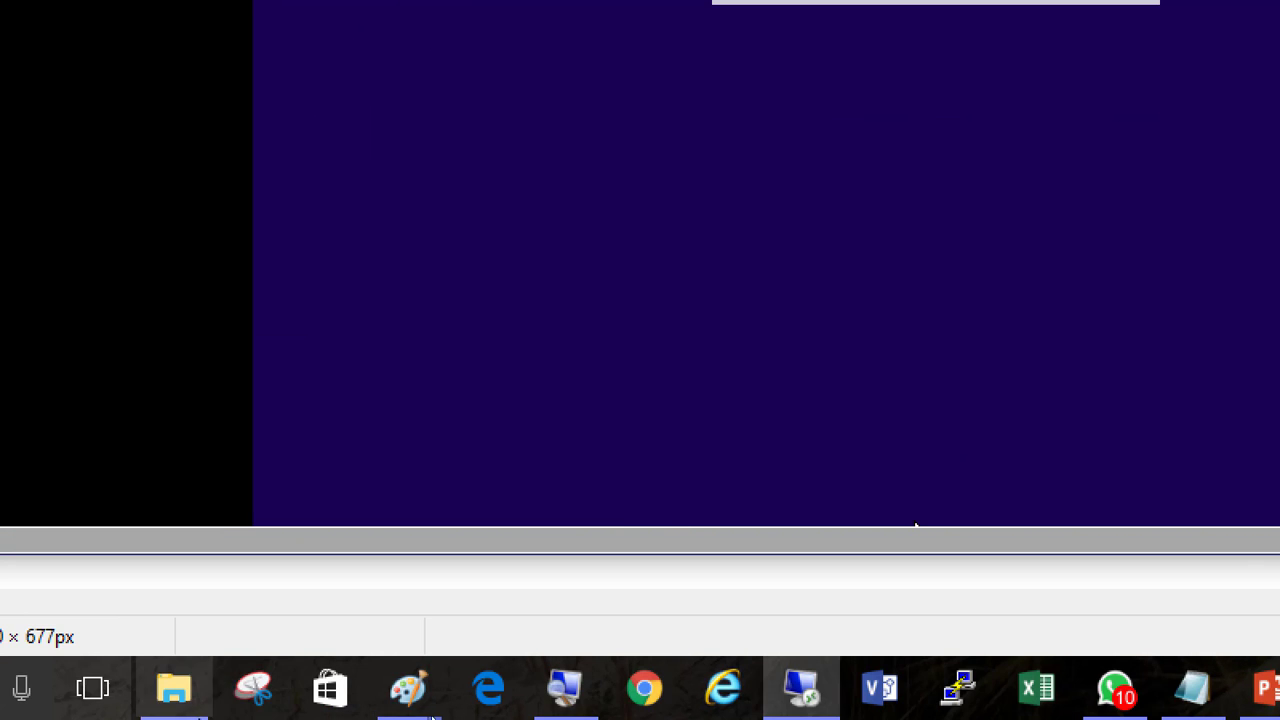
pyautogui.click(1141, 692)
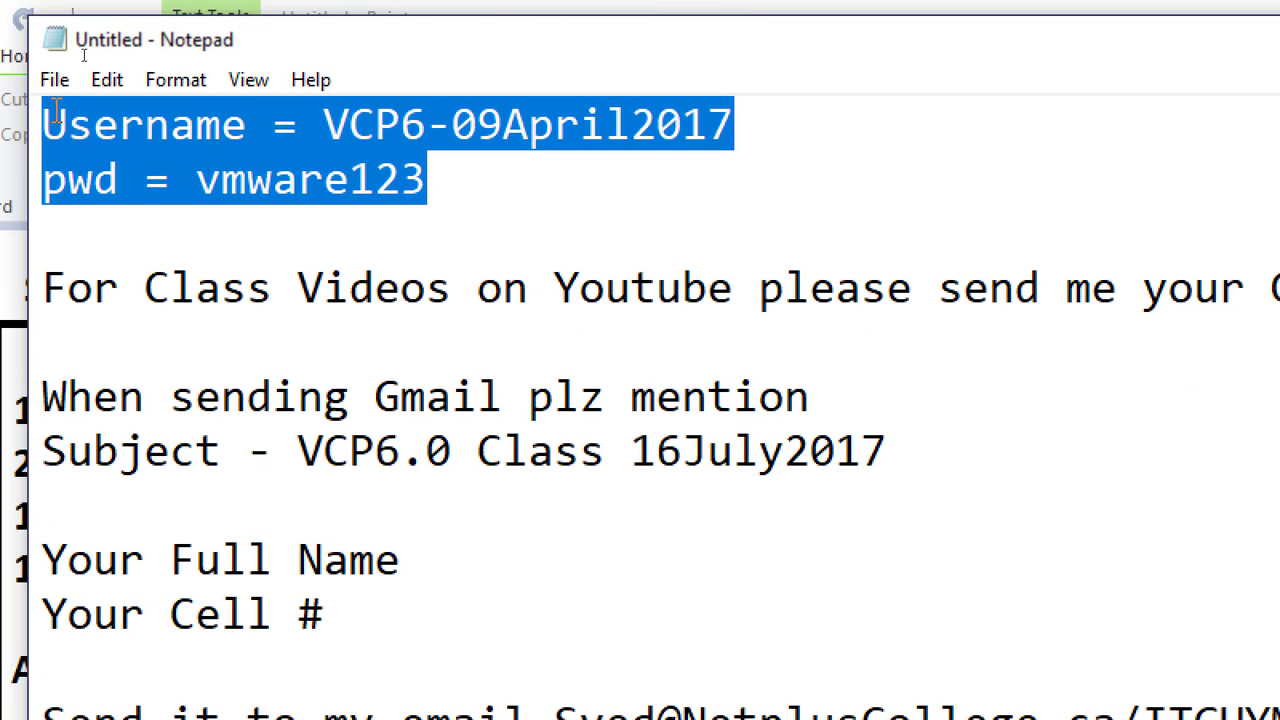
pyautogui.click(46, 118)
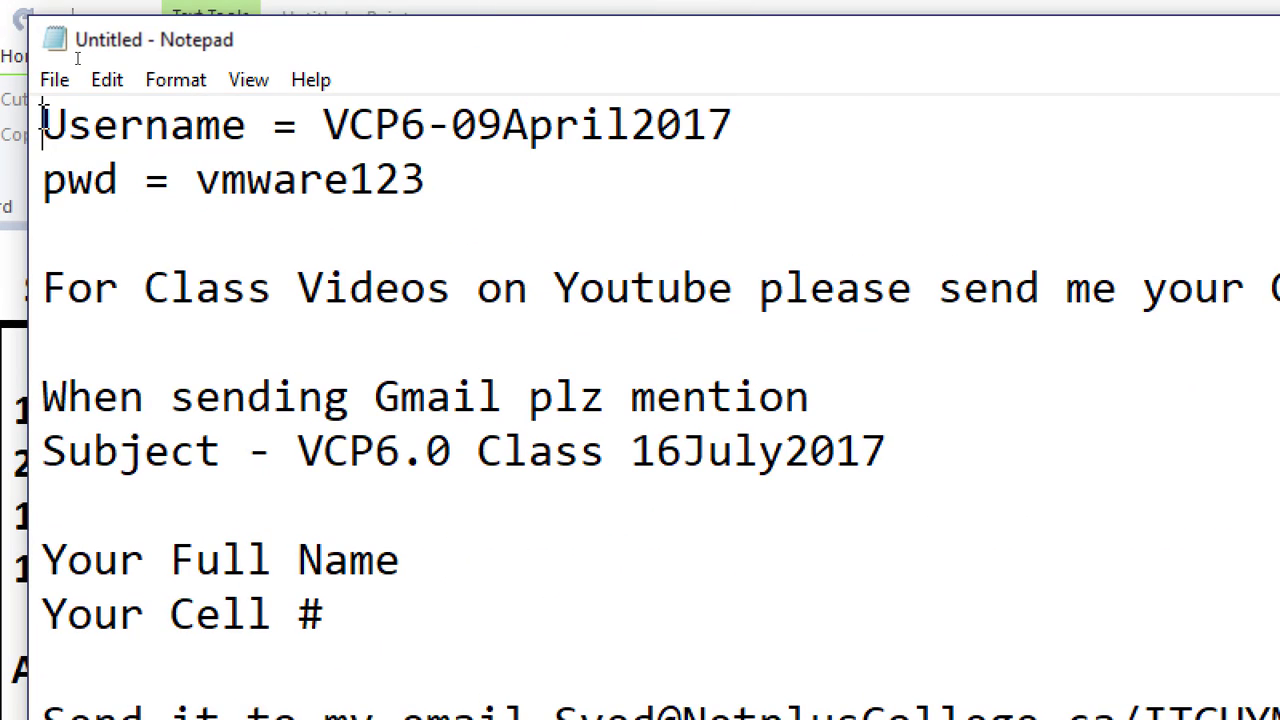
pyautogui.press('Return')
pyautogui.press('Return')
pyautogui.press('Up')
pyautogui.press('Up')
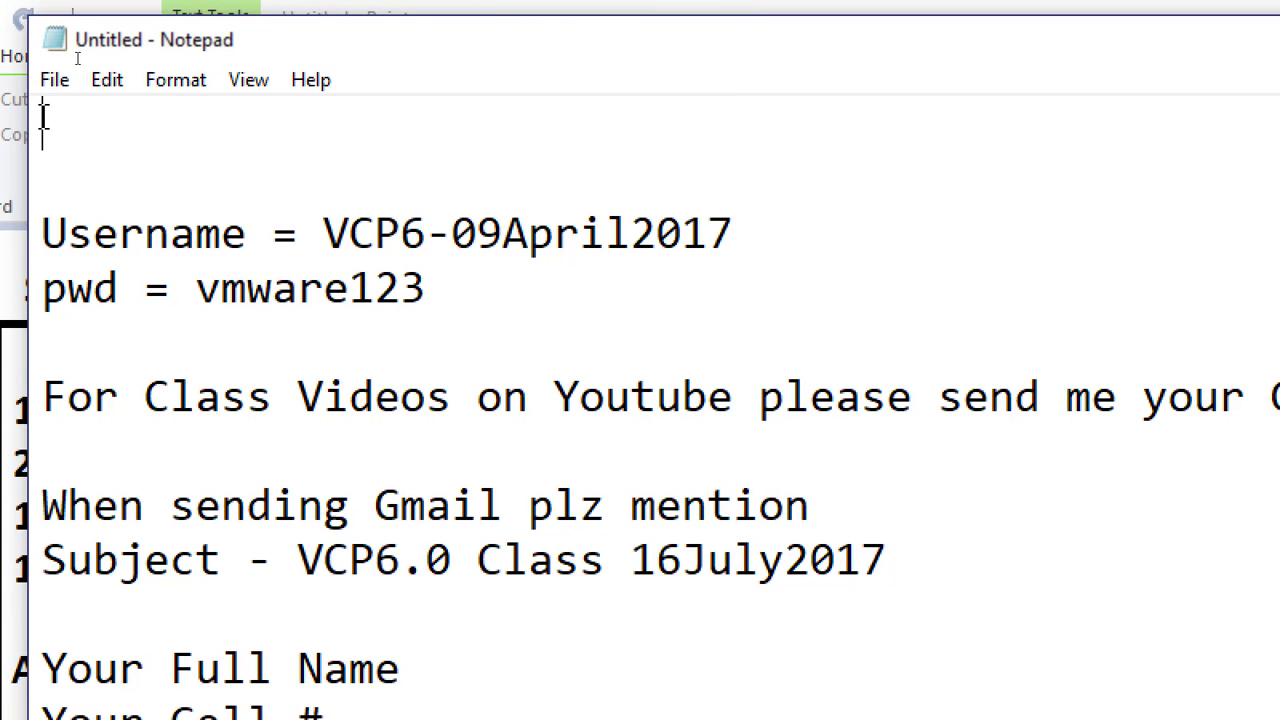
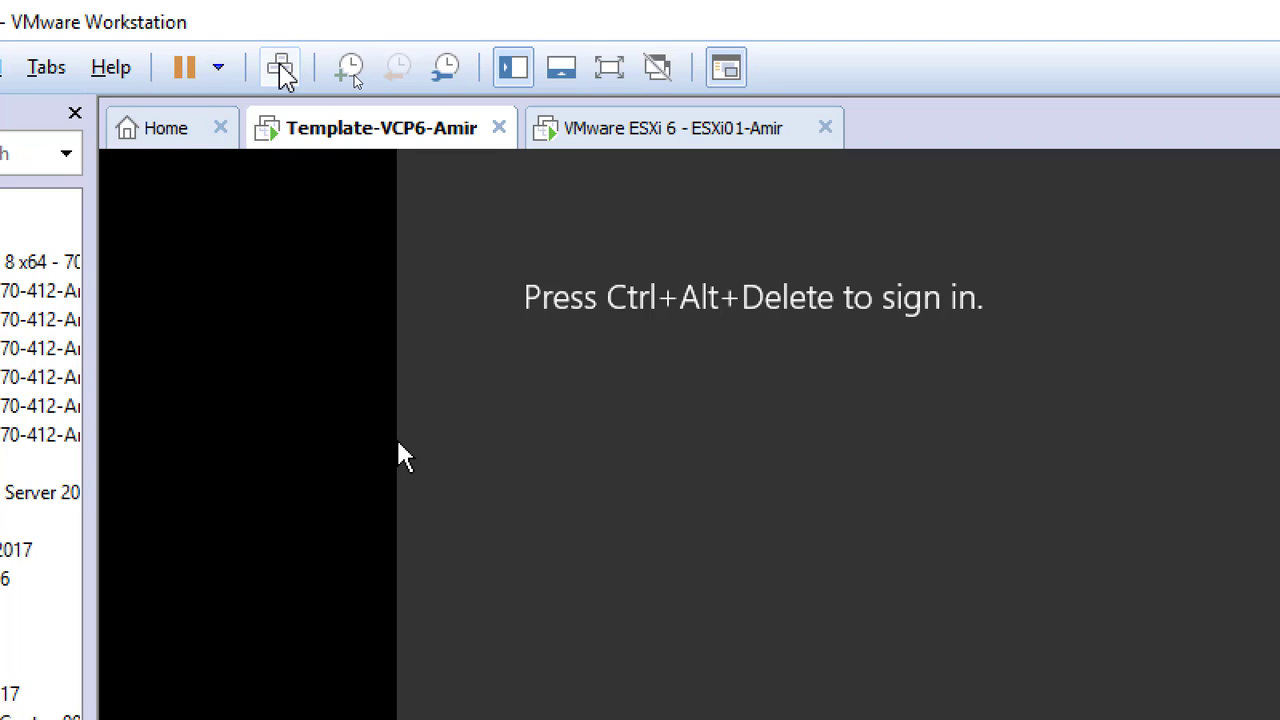
# Unlock the Template-VCP6 console and sign in with the Administrator password to reach Server Manager.
pyautogui.click(281, 68)
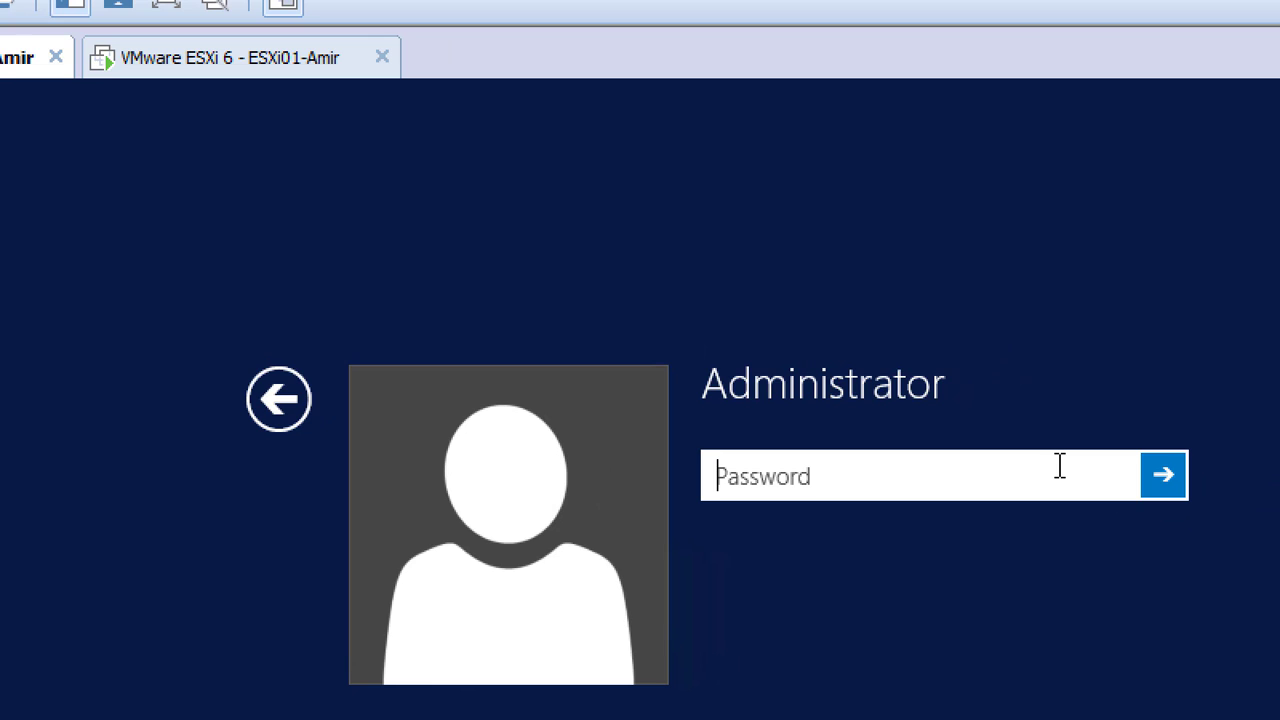
pyautogui.write('•••')
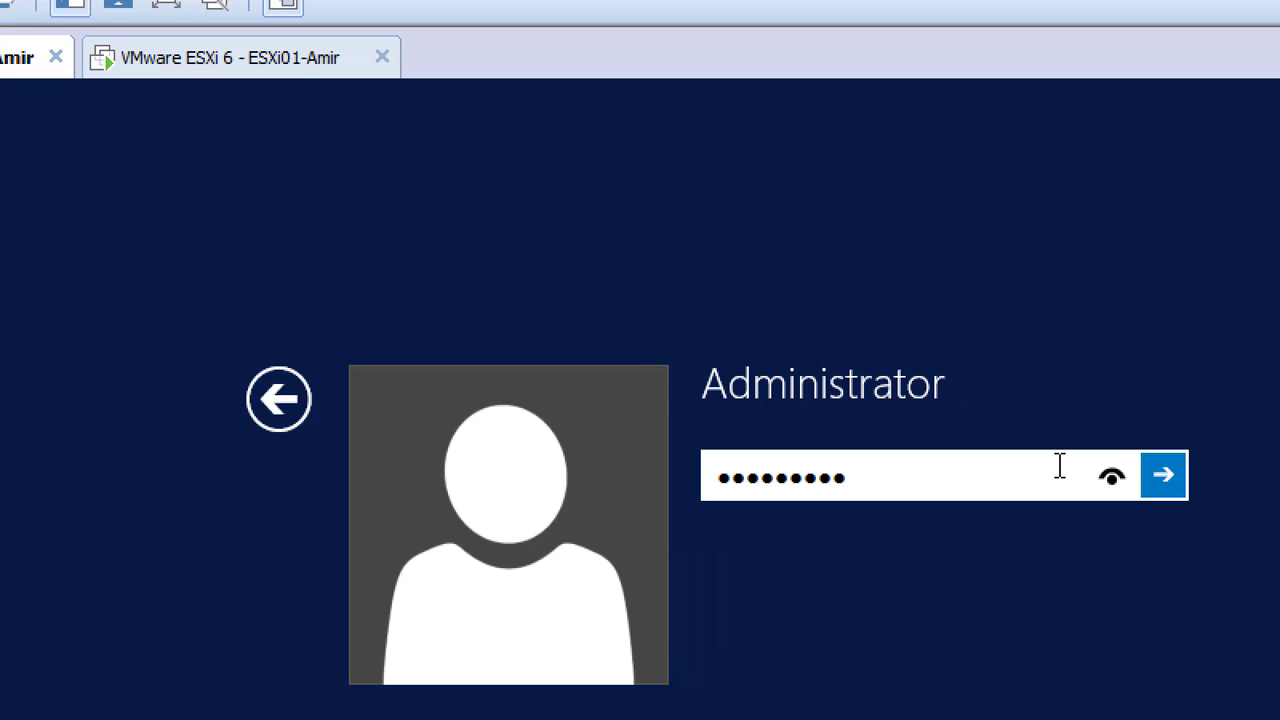
pyautogui.press('Return')
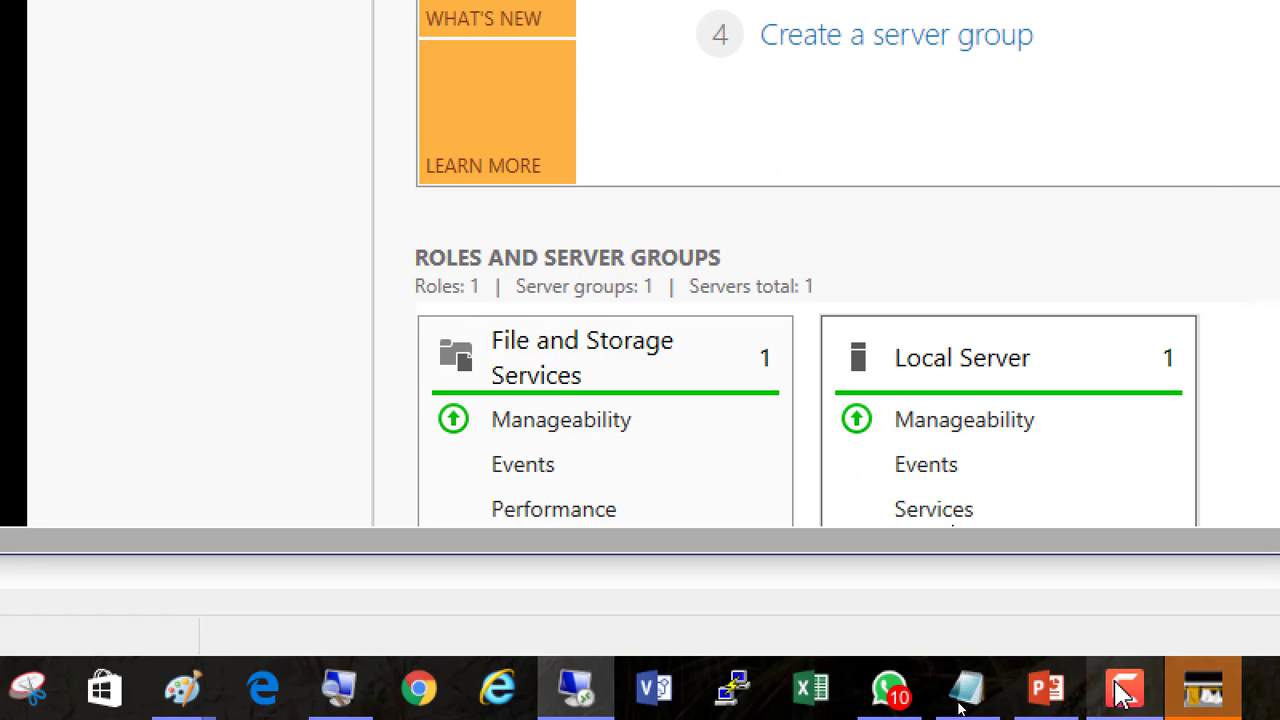
# Pause and resume the screen recording, then take the VM out of full-screen.
pyautogui.click(1120, 695)
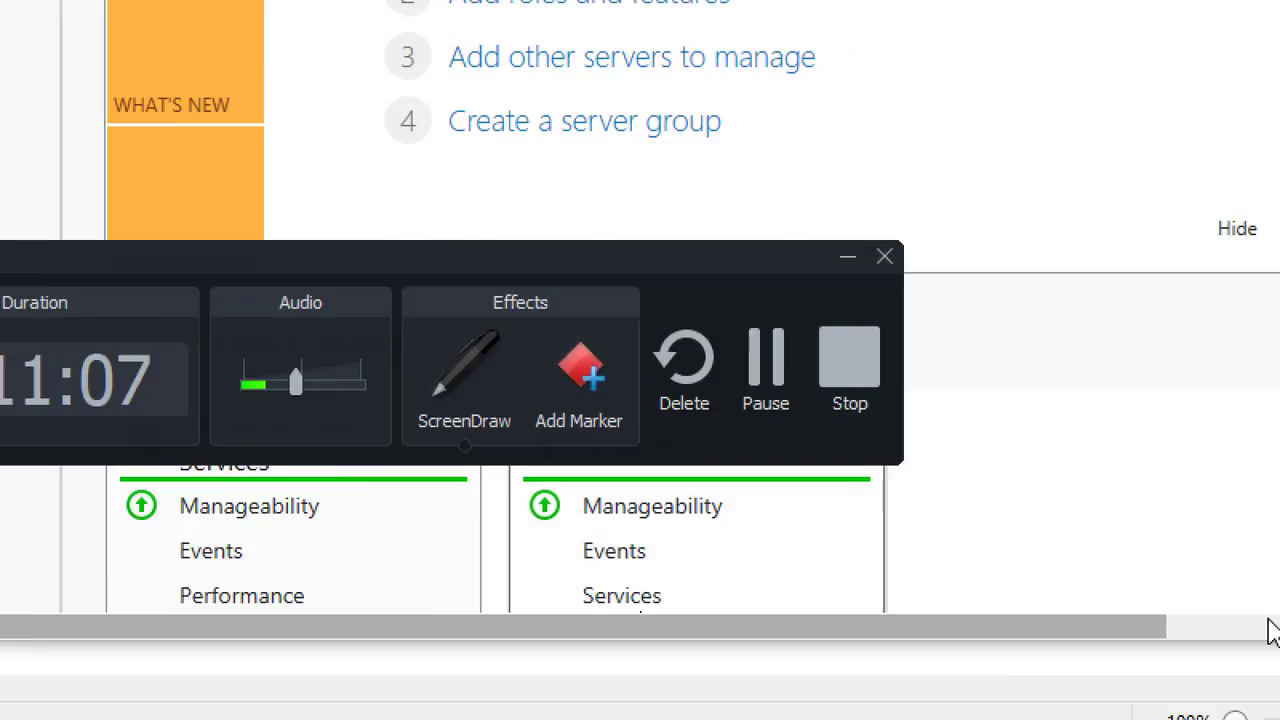
pyautogui.click(988, 300)
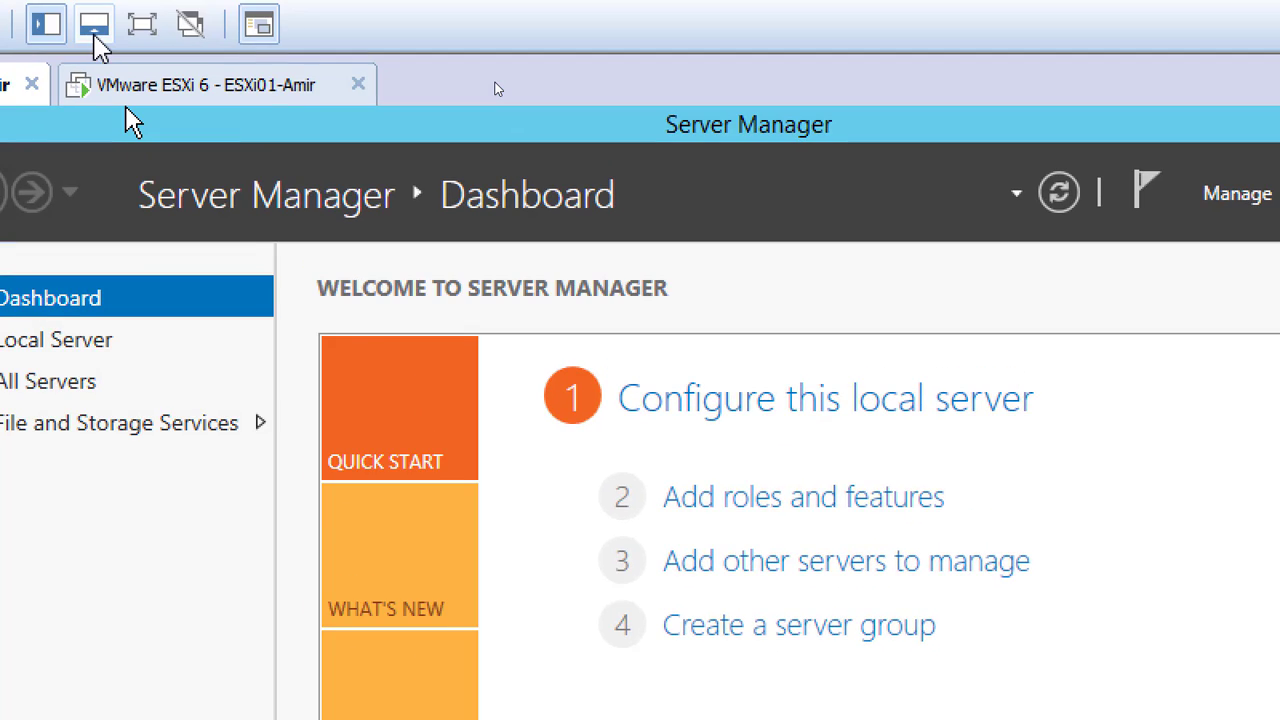
pyautogui.click(94, 40)
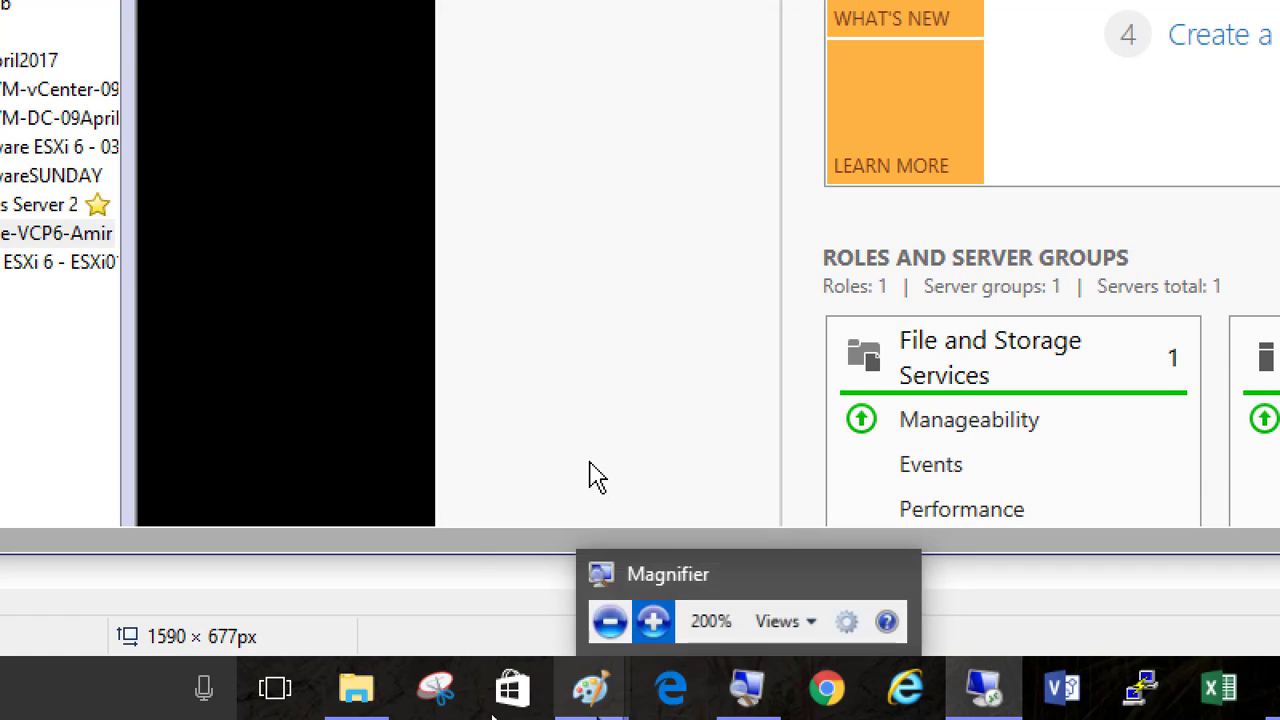
# Reduce Magnifier back to 100% and bring Chrome to the front.
pyautogui.click(746, 688)
pyautogui.click(576, 590)
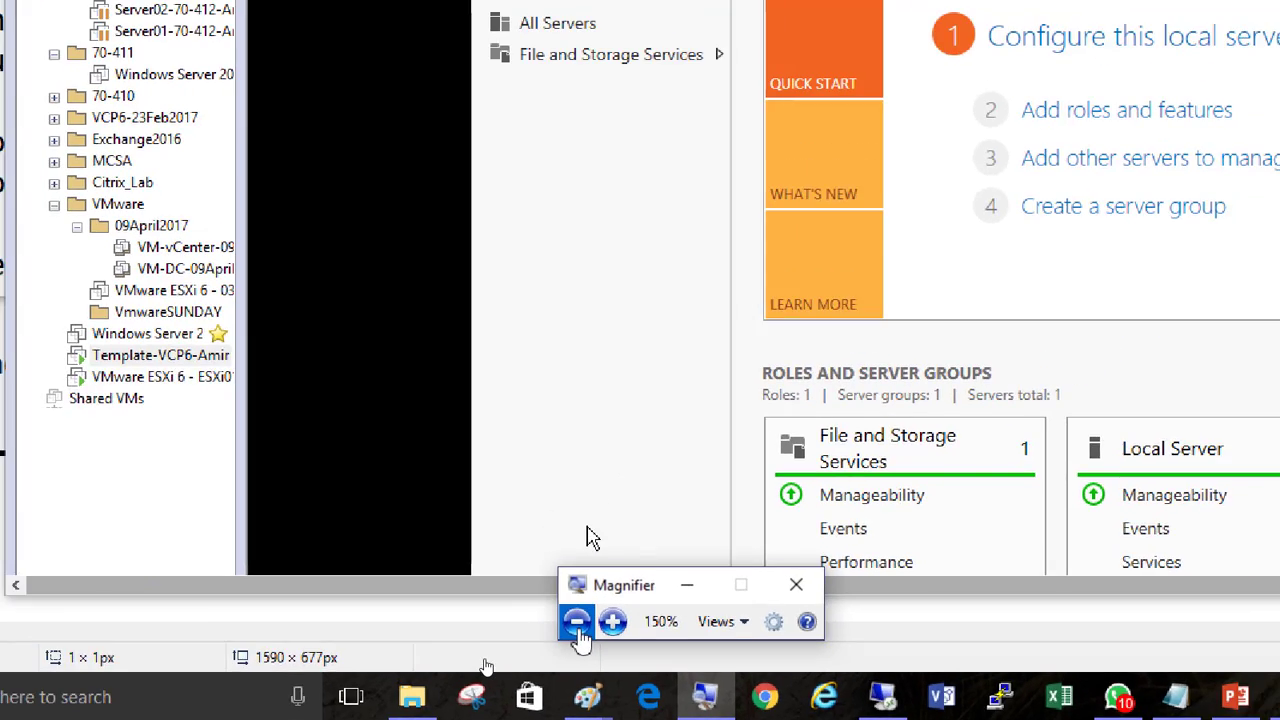
pyautogui.click(576, 590)
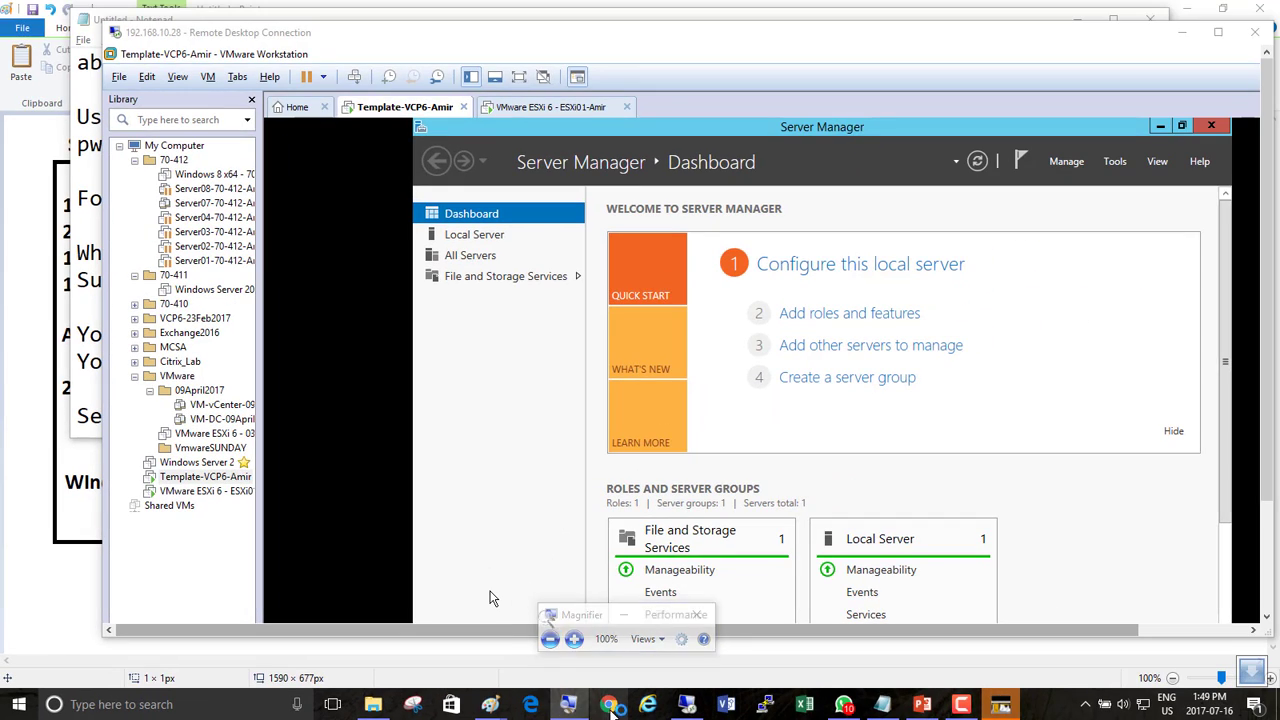
pyautogui.click(608, 704)
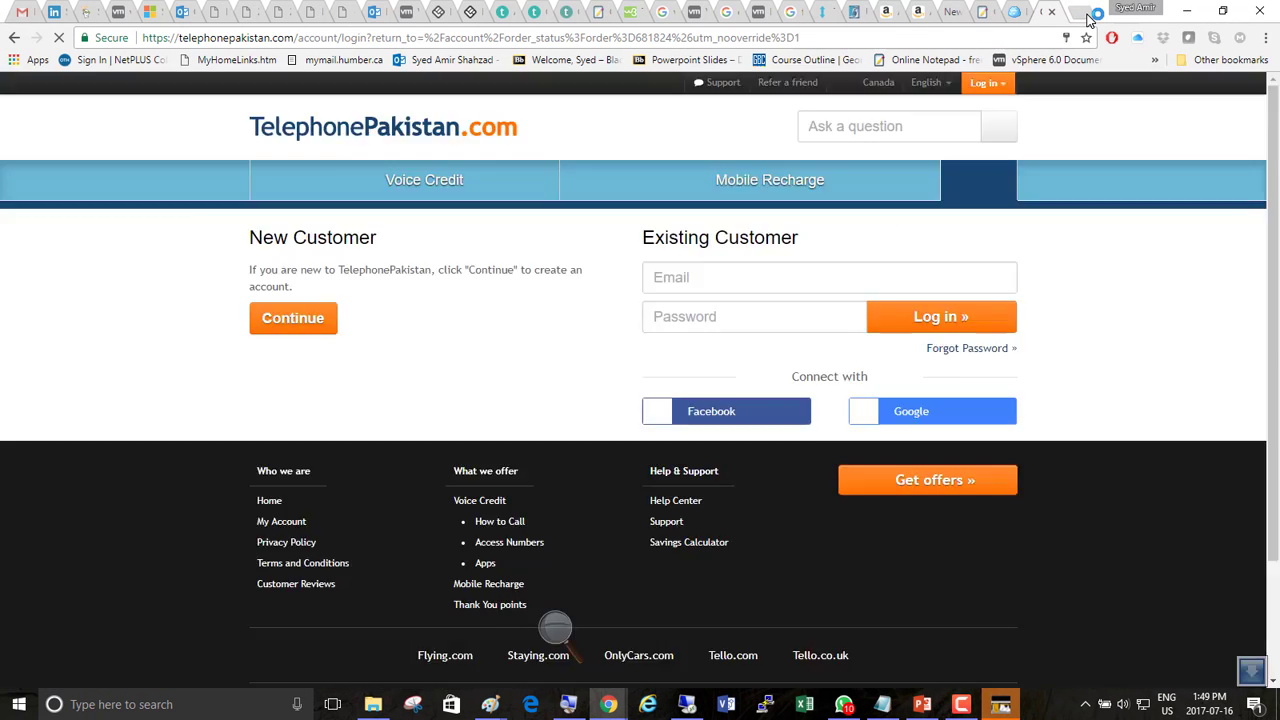
# Load itprofcourses.boards.net in a new Chrome tab and magnify the screen to 200%.
pyautogui.click(1090, 15)
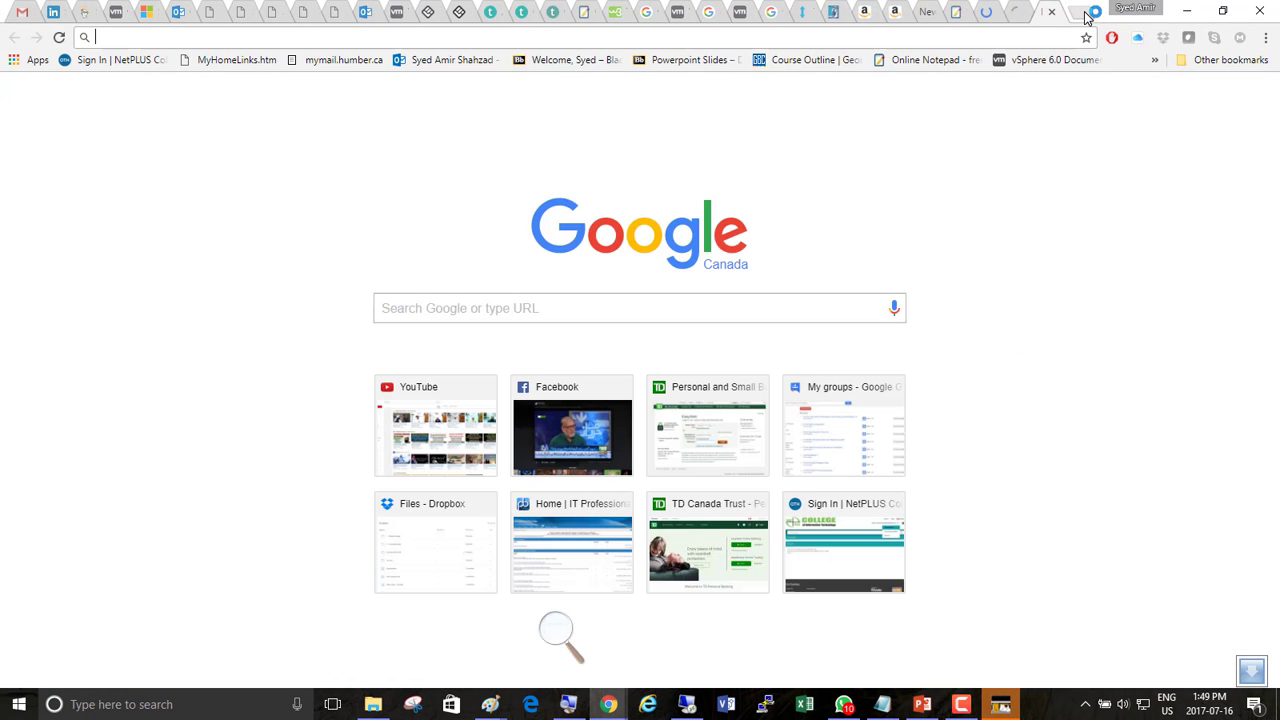
pyautogui.write('itprofcourses.boards.net')
pyautogui.press('Return')
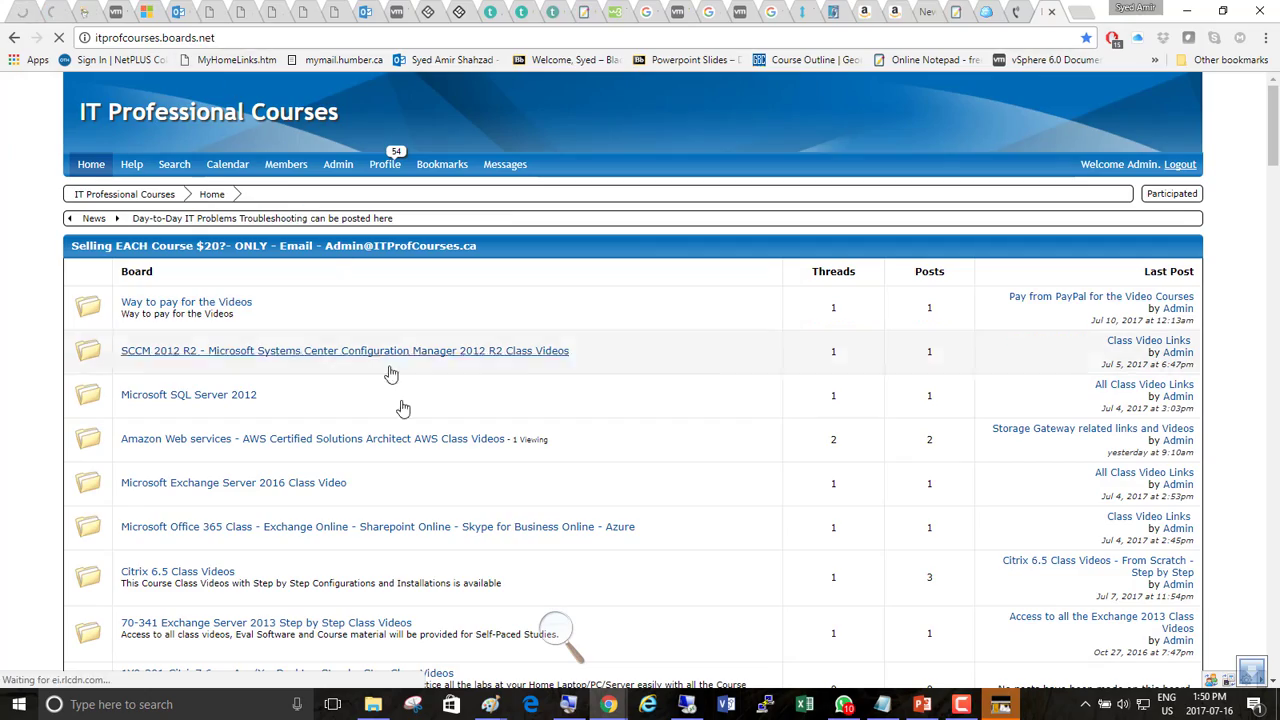
pyautogui.click(560, 630)
pyautogui.click(571, 638)
pyautogui.click(571, 640)
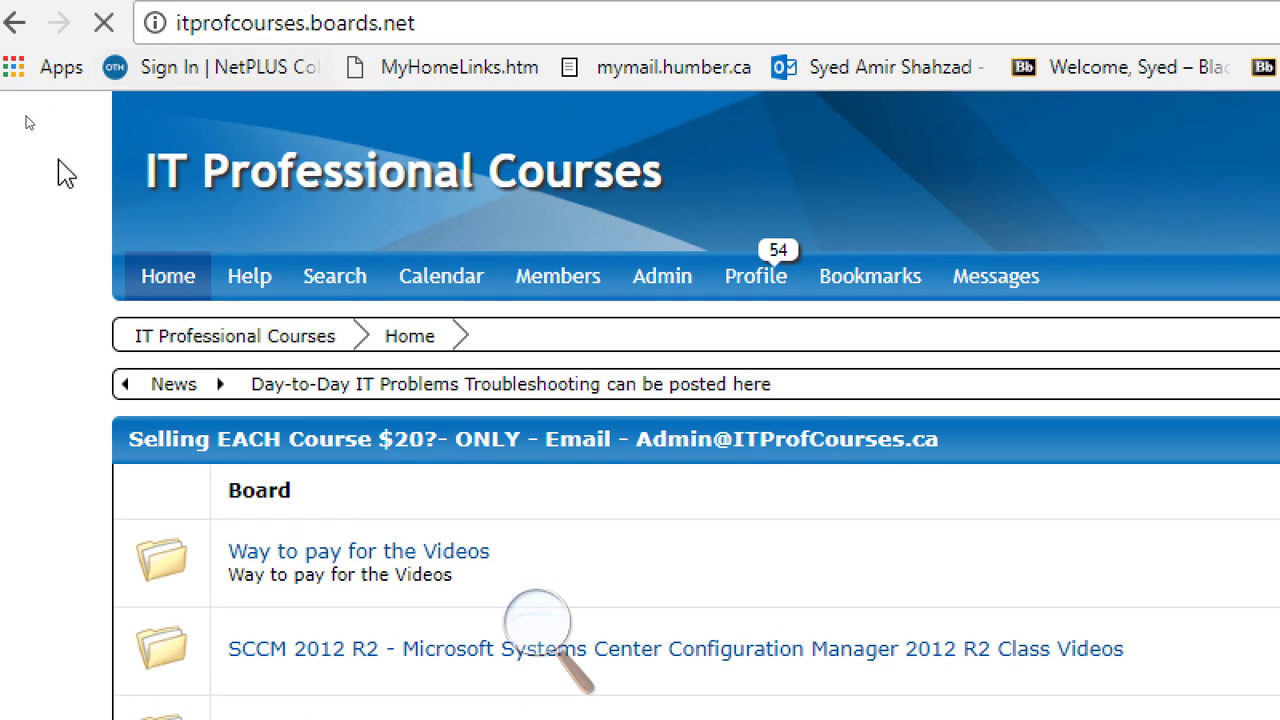
# Scroll through the forum's list of boards.
pyautogui.scroll(-5, 17, 187)
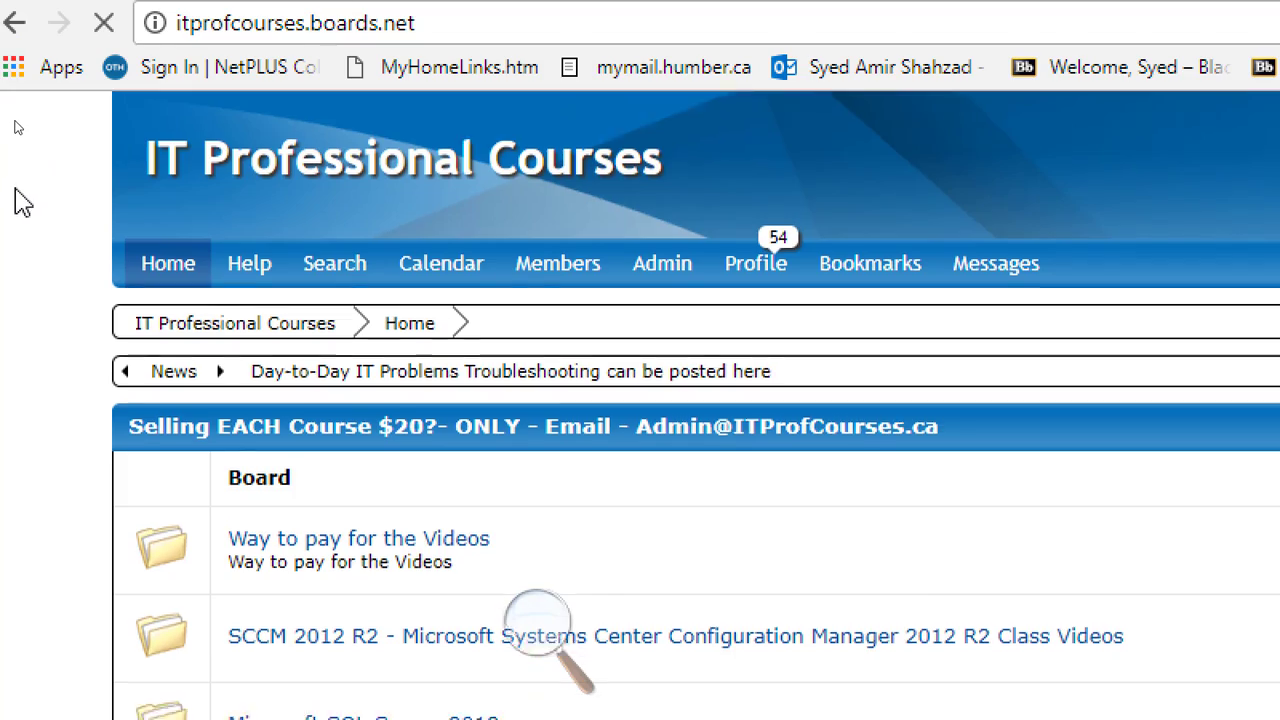
pyautogui.scroll(-3, 13, 190)
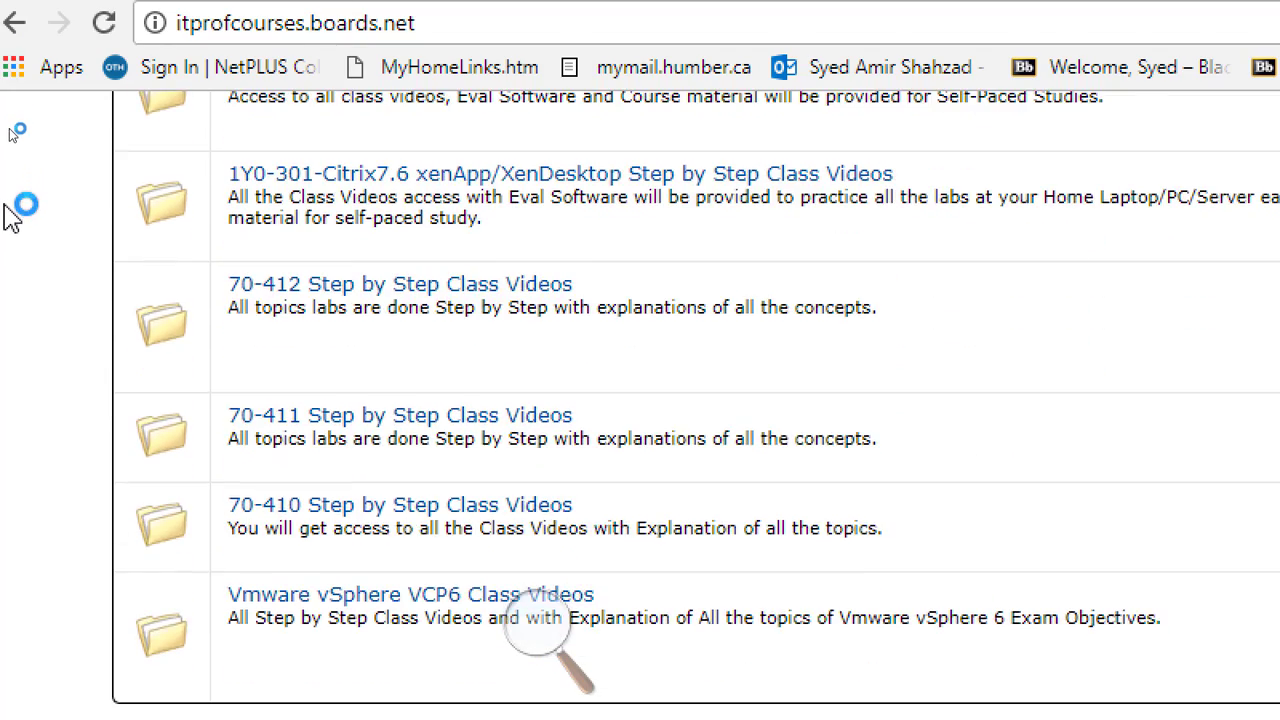
pyautogui.scroll(-3, 11, 198)
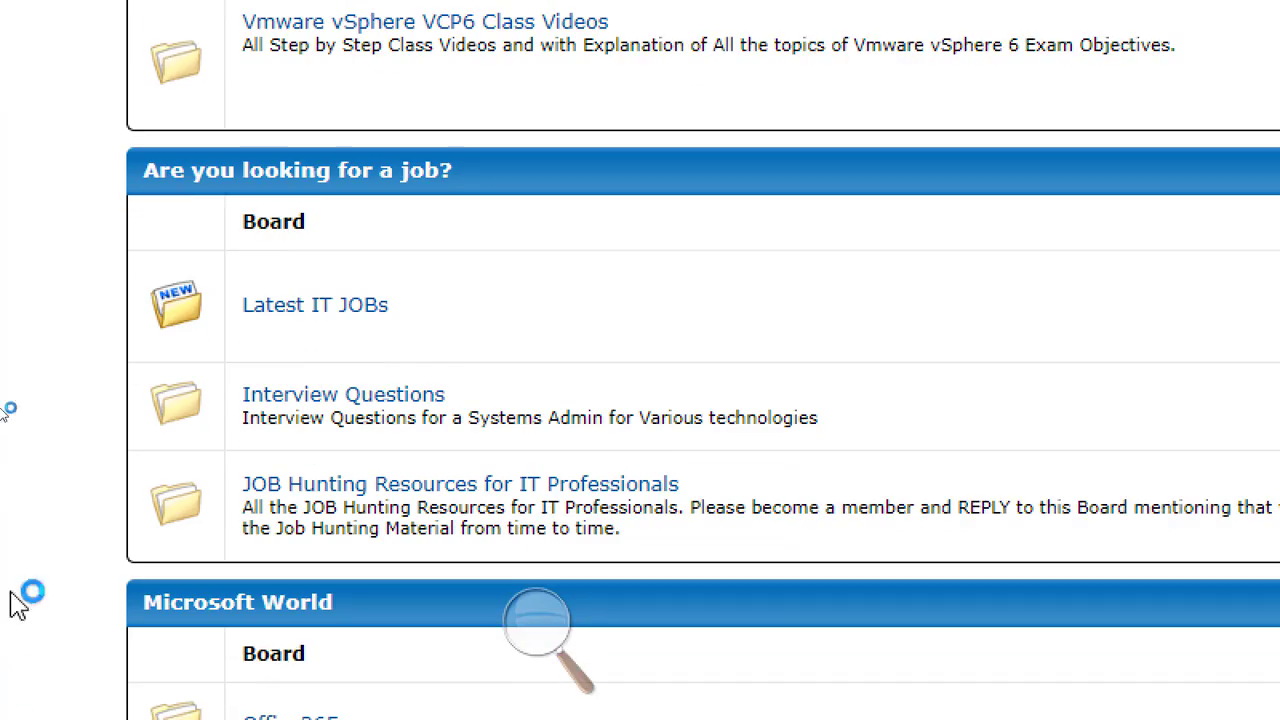
pyautogui.scroll(-15, 12, 145)
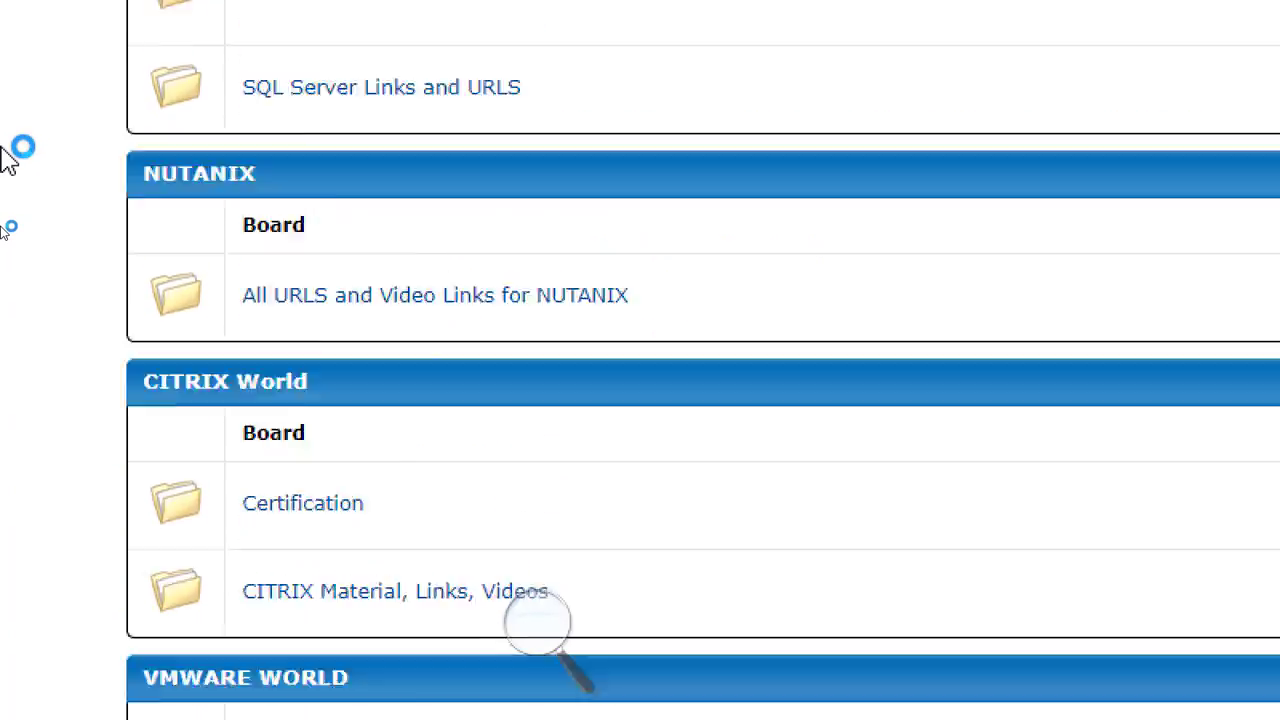
pyautogui.scroll(-12, 10, 160)
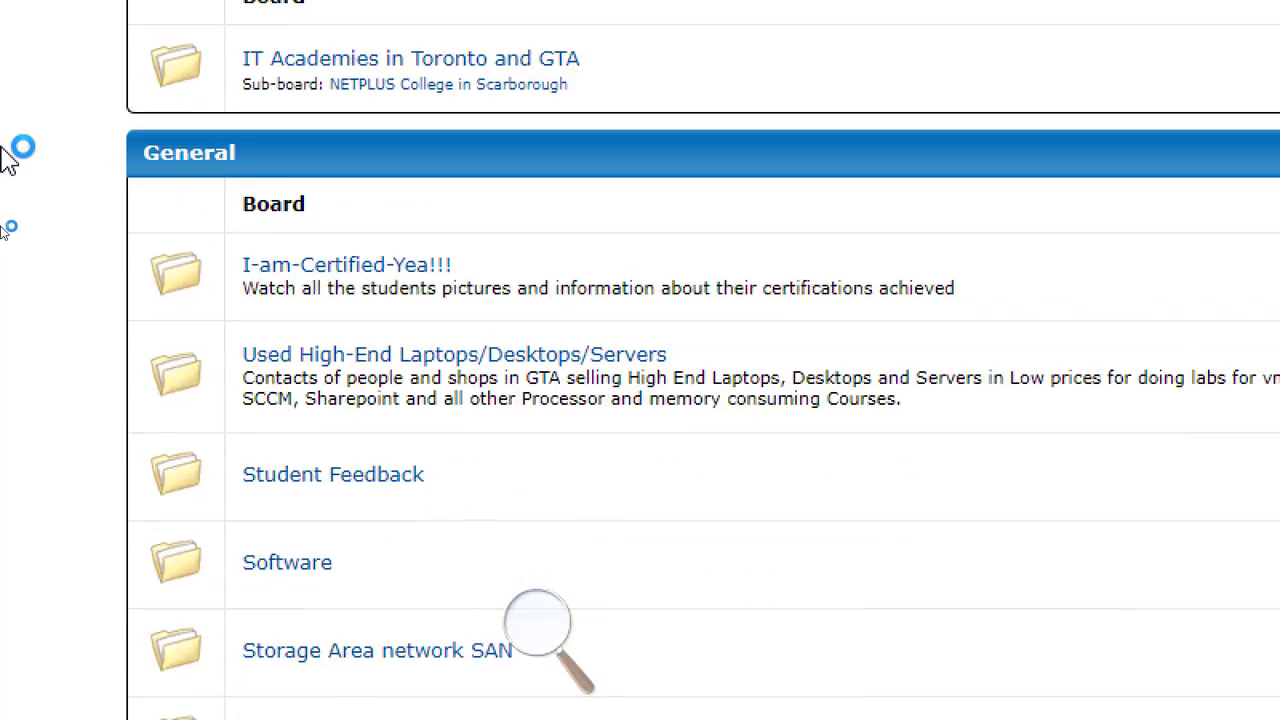
pyautogui.scroll(-3, 10, 160)
pyautogui.scroll(5, 10, 157)
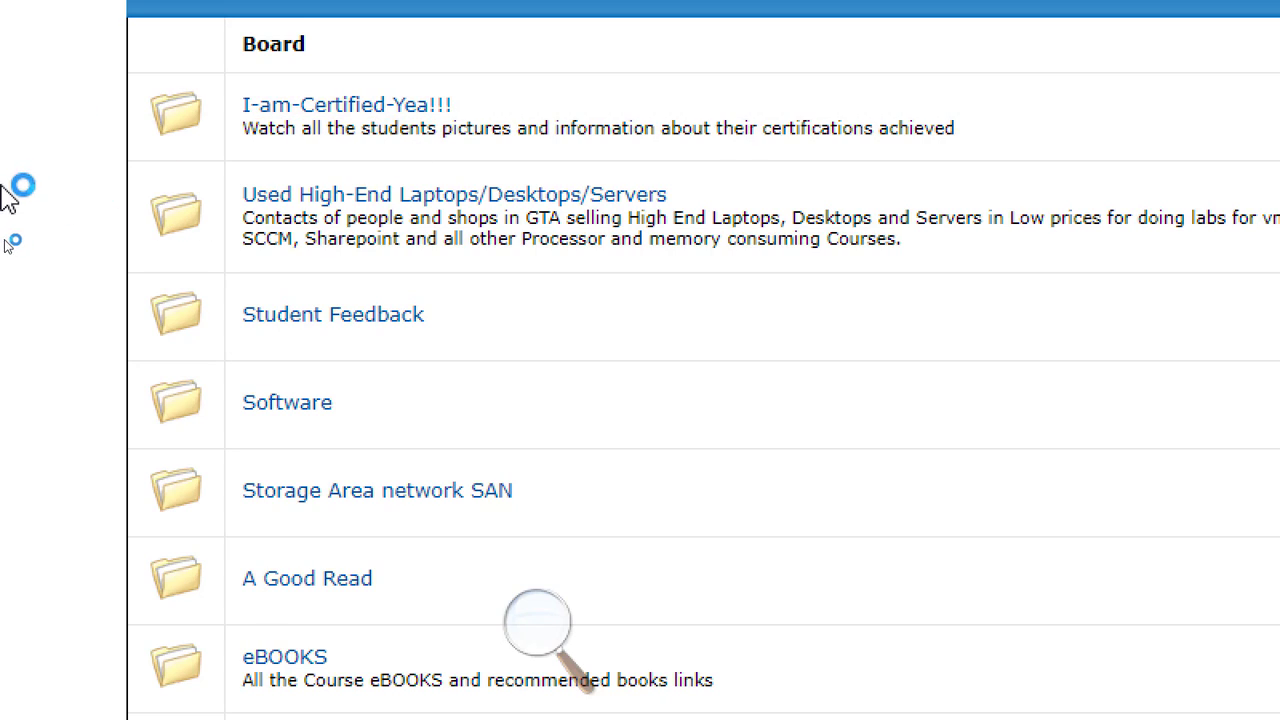
pyautogui.scroll(-10, 10, 190)
pyautogui.scroll(10, 38, 156)
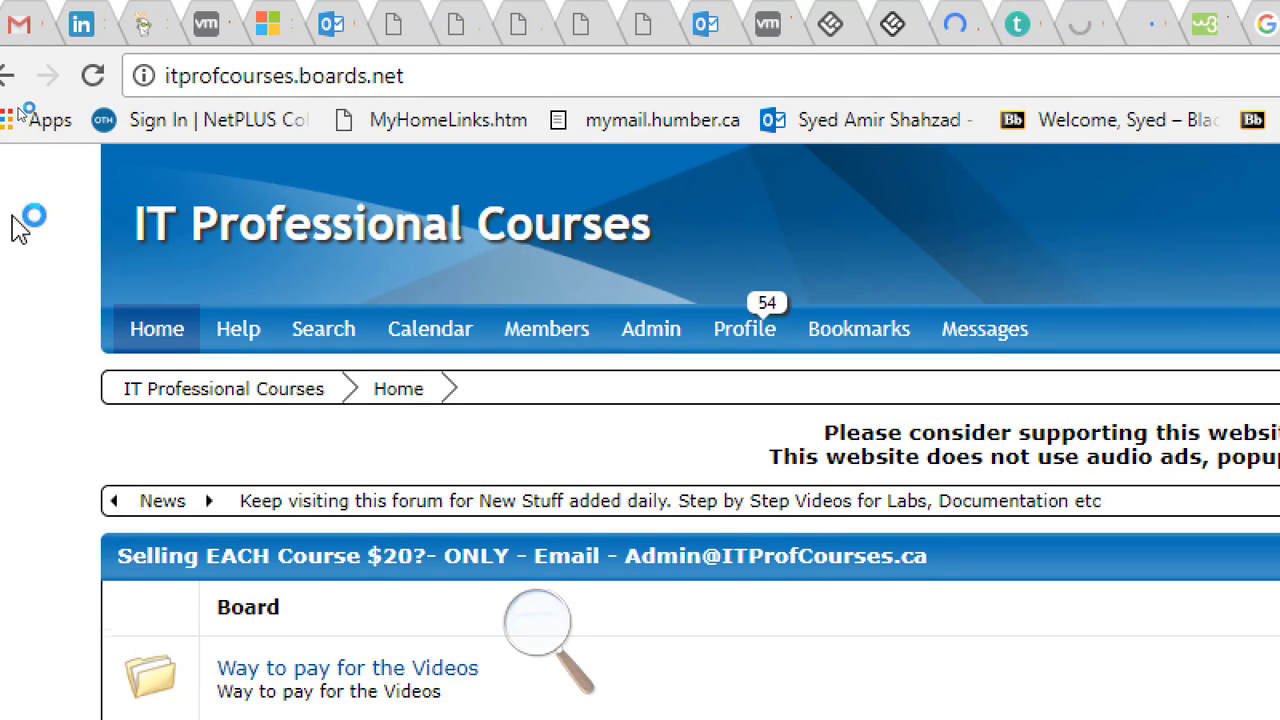
pyautogui.scroll(-15, 12, 214)
pyautogui.scroll(-15, 10, 470)
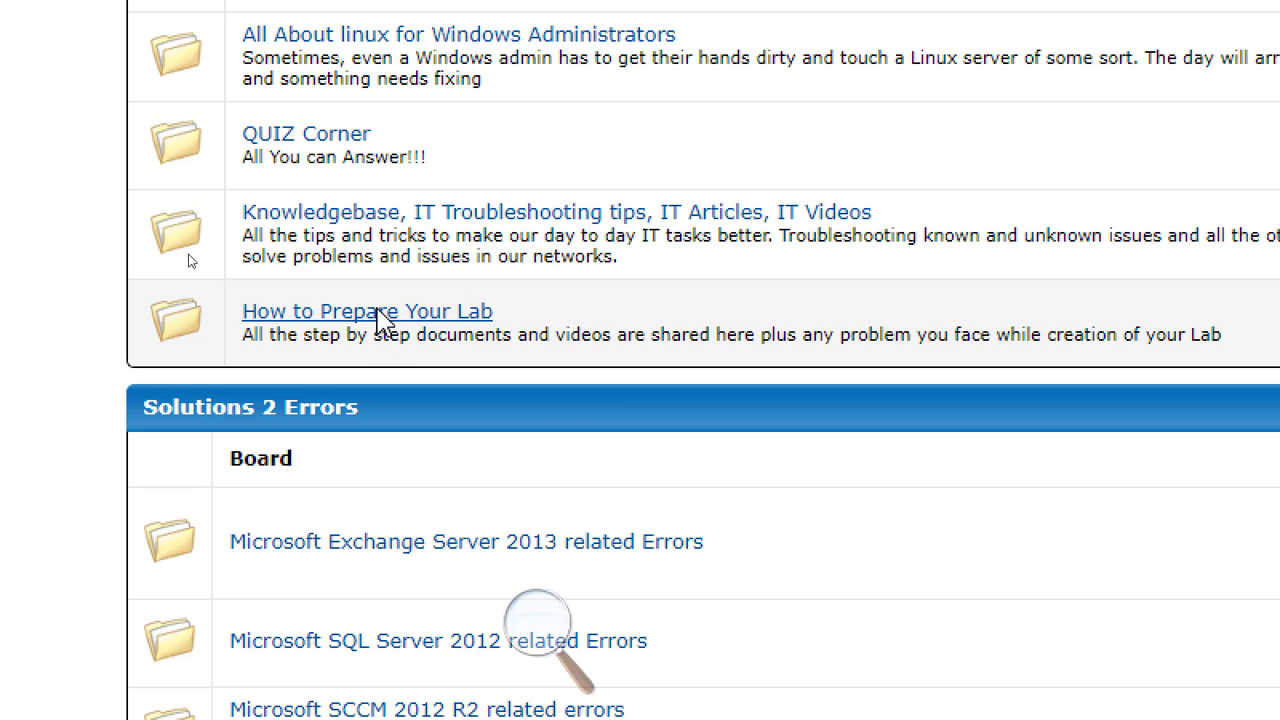
# Open the How to Prepare Your Lab board and its thread on creating the first template machine.
pyautogui.click(383, 312)
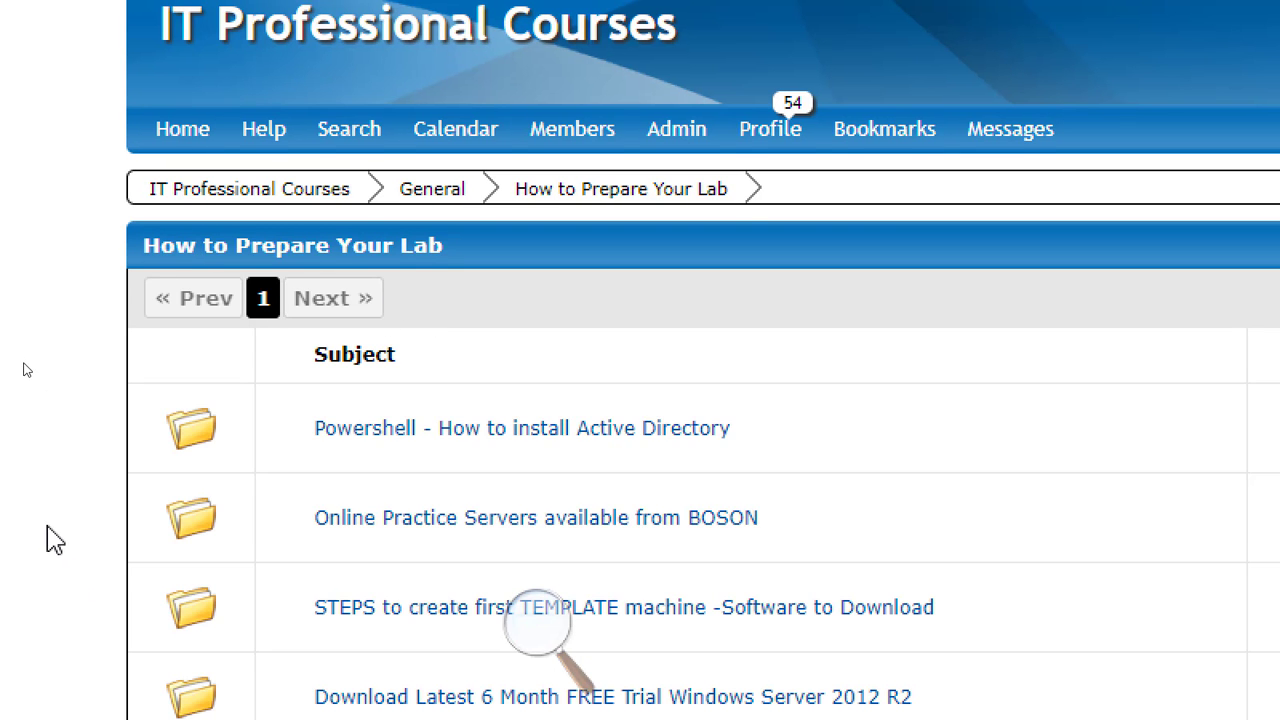
pyautogui.scroll(-3, 55, 540)
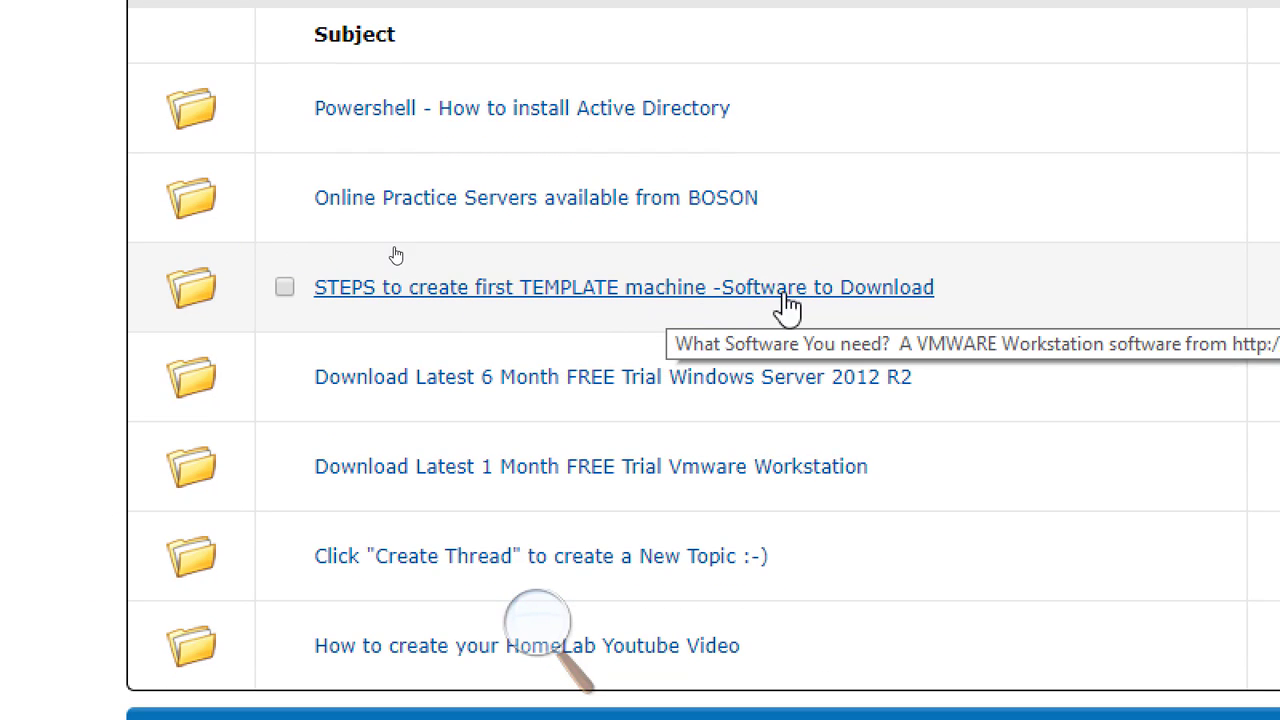
pyautogui.click(707, 298)
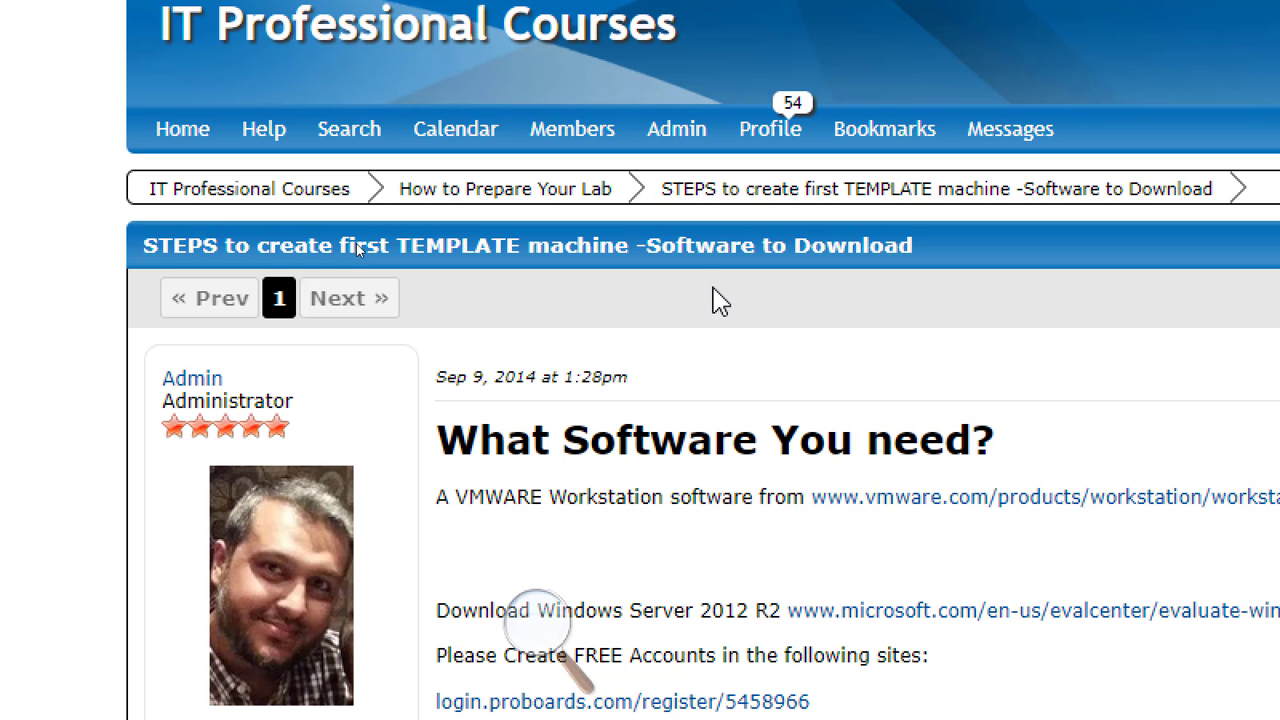
pyautogui.scroll(-5, 823, 331)
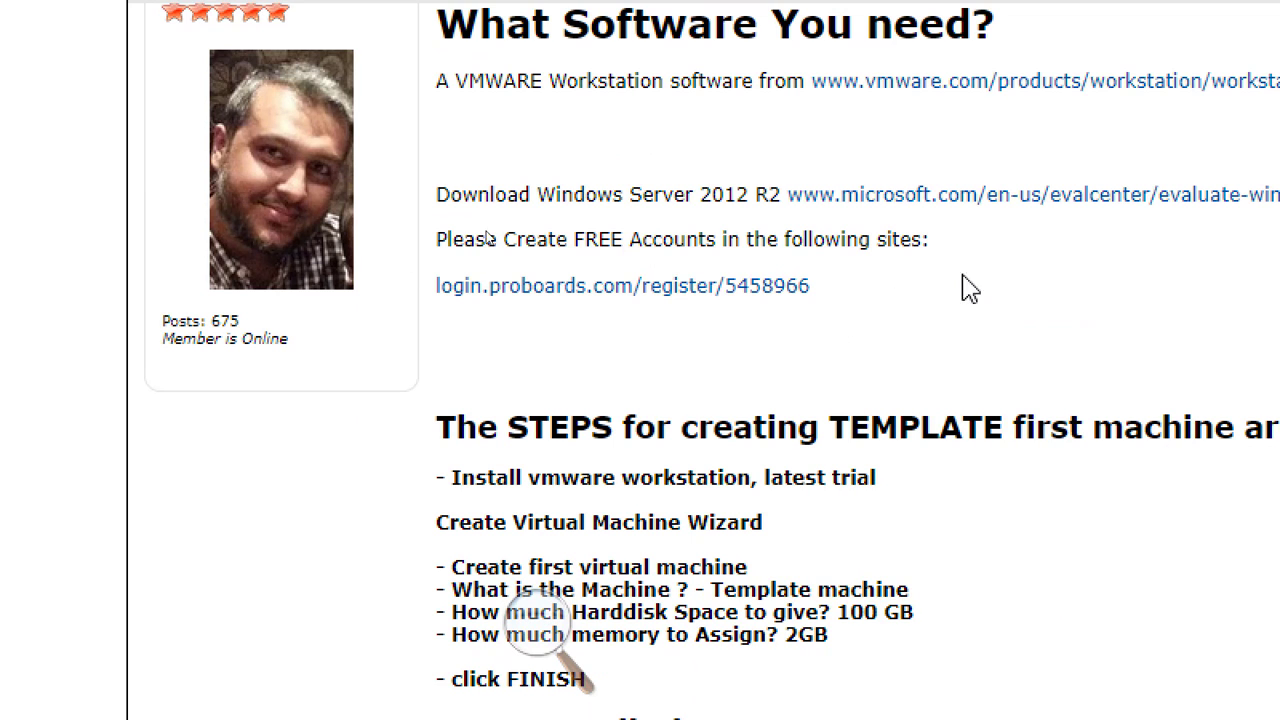
pyautogui.scroll(-5, 985, 248)
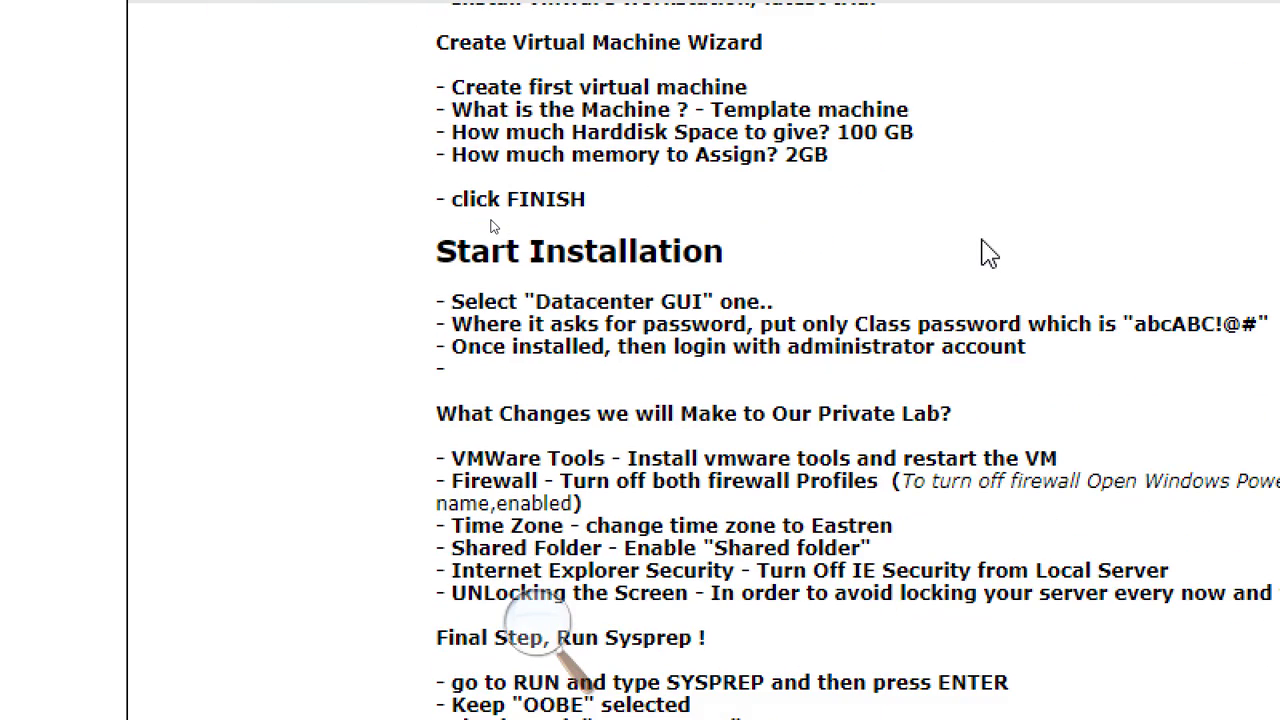
pyautogui.scroll(-2, 985, 250)
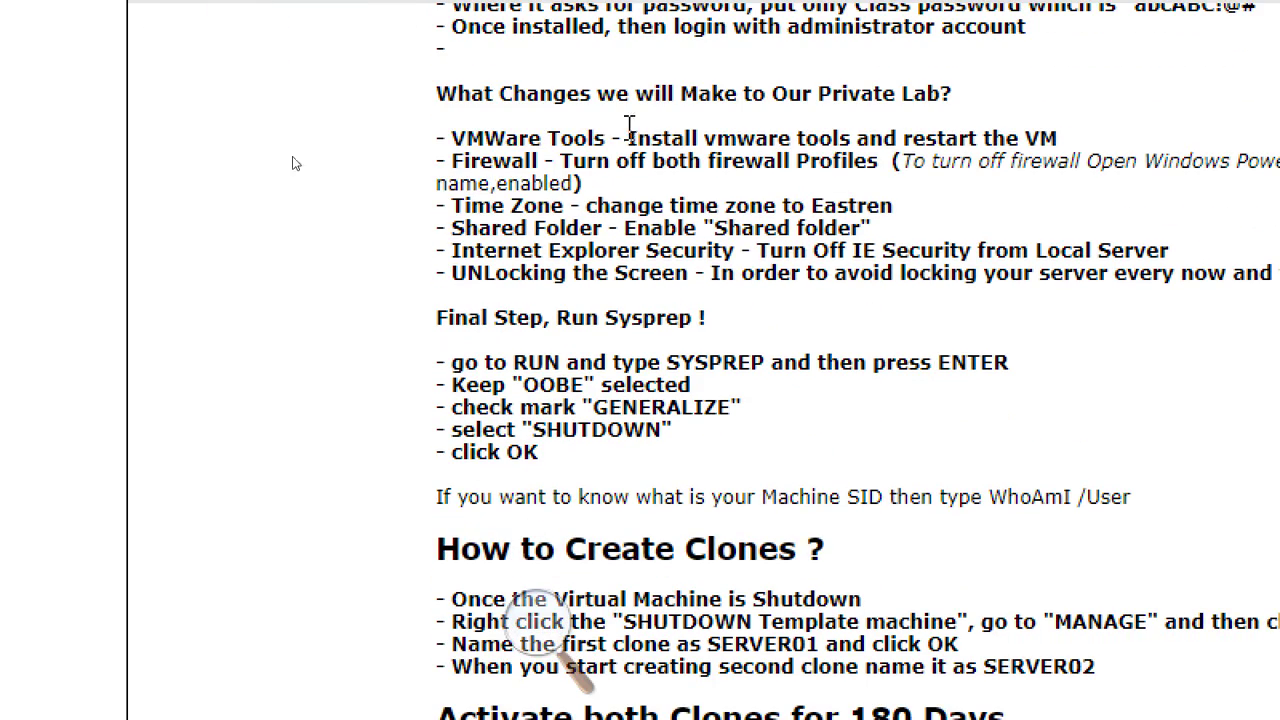
# Highlight the VMWare Tools item in the thread's list of lab changes, then switch windows.
pyautogui.moveTo(441, 138); pyautogui.dragTo(1279, 273)
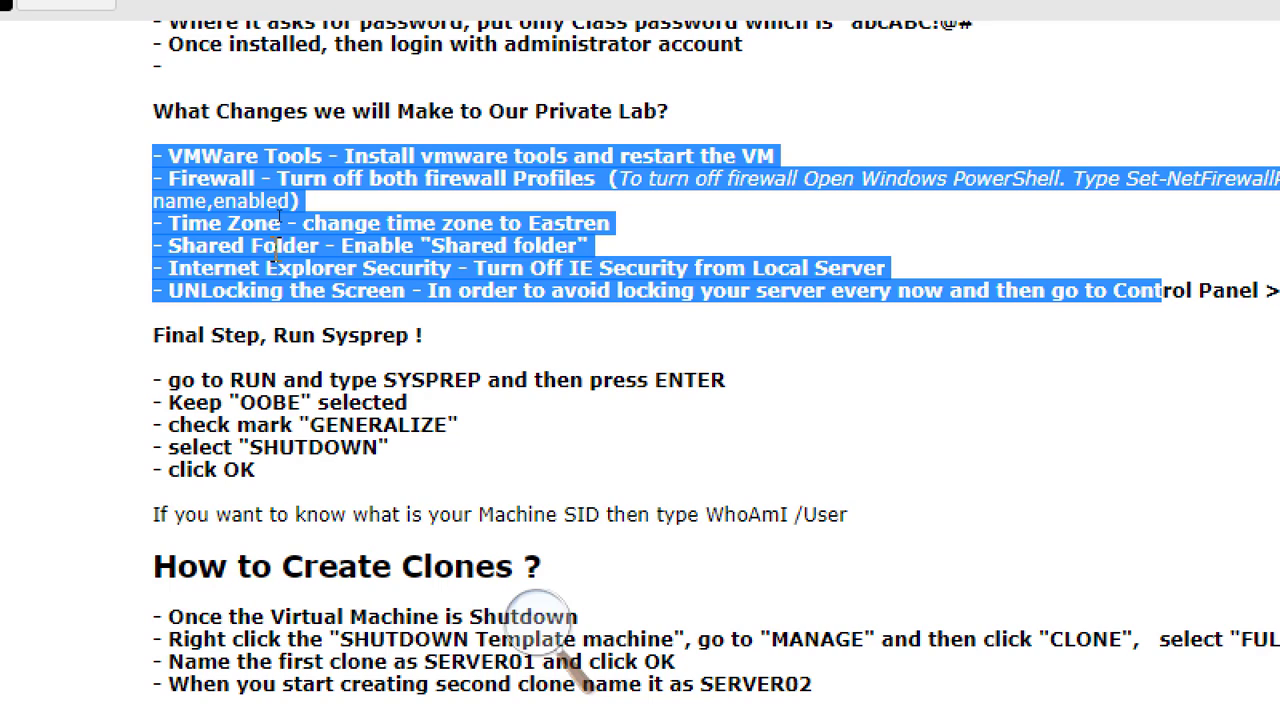
pyautogui.click(163, 163)
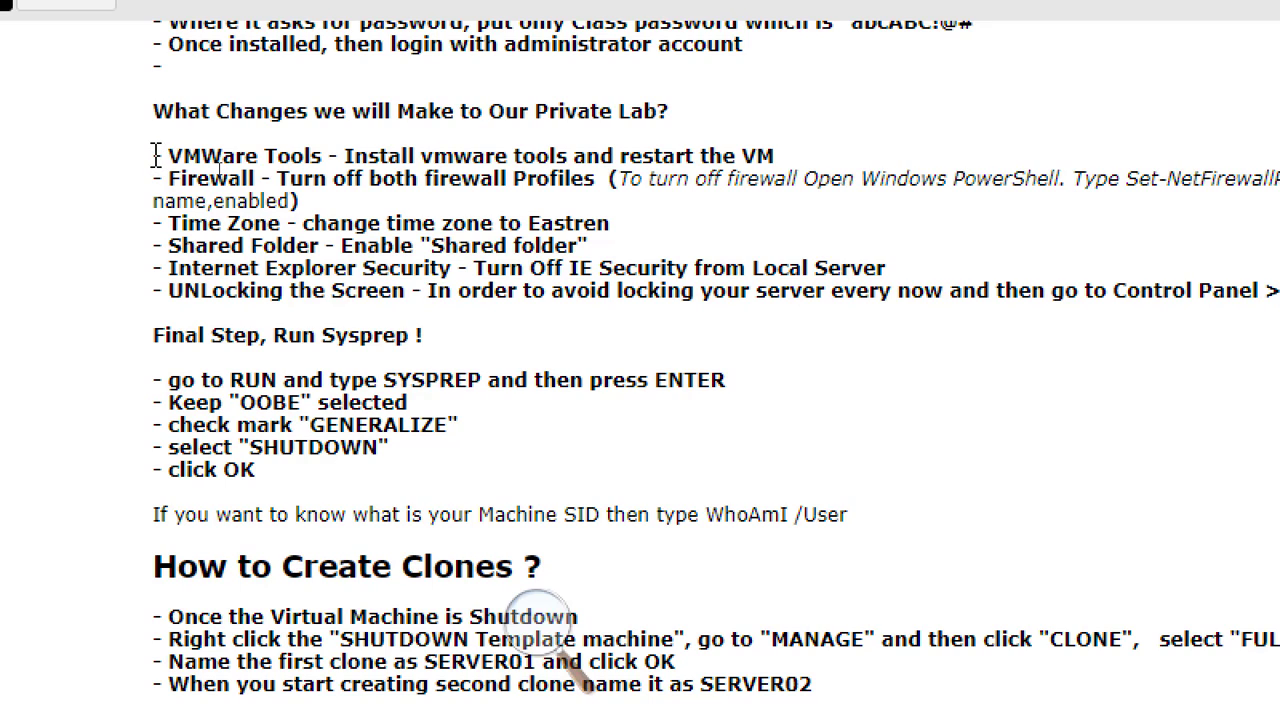
pyautogui.moveTo(156, 155); pyautogui.dragTo(341, 155)
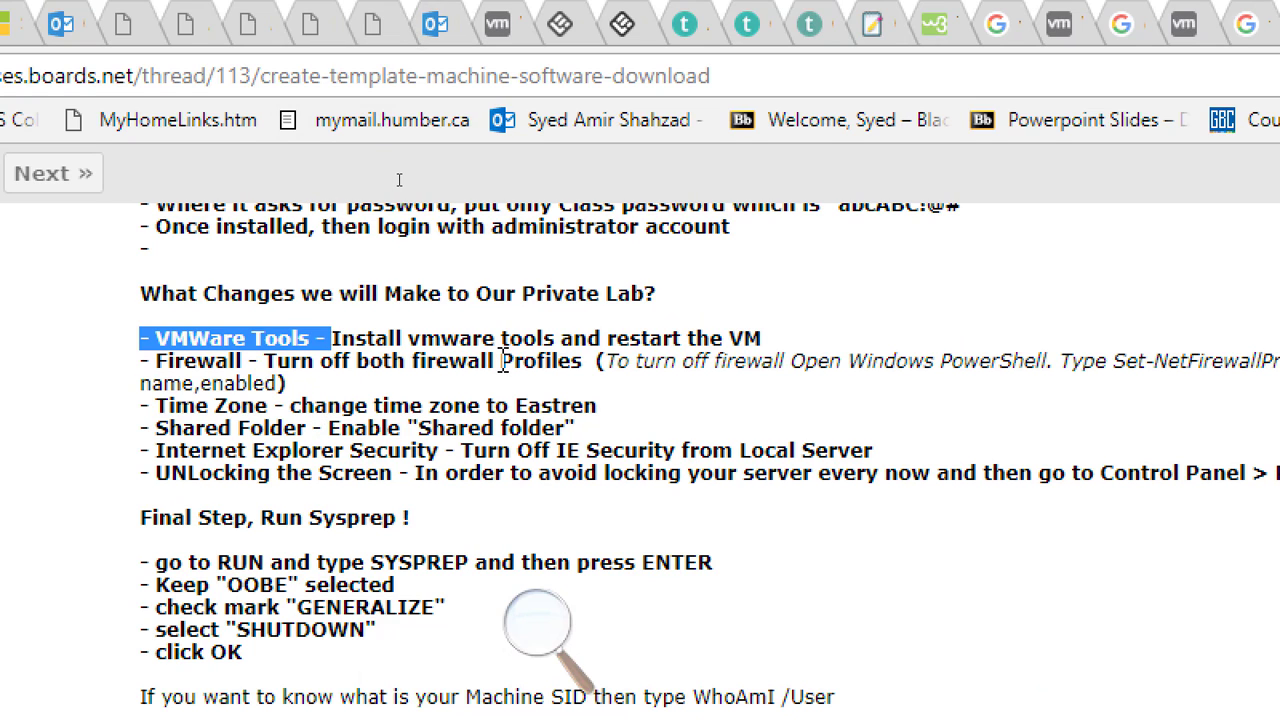
pyautogui.hotkey('alt', 'Tab')
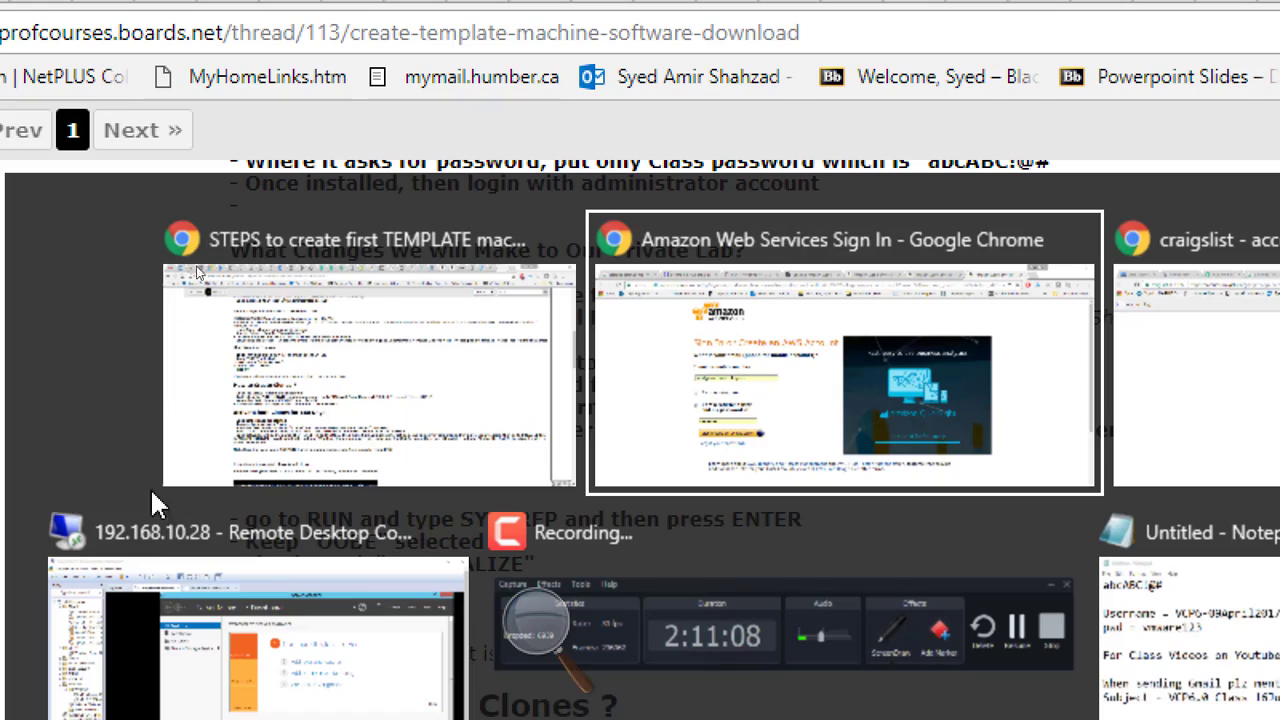
# Choose Install VMware Tools for the template VM and bring the guest taskbar into view.
pyautogui.click(611, 445)
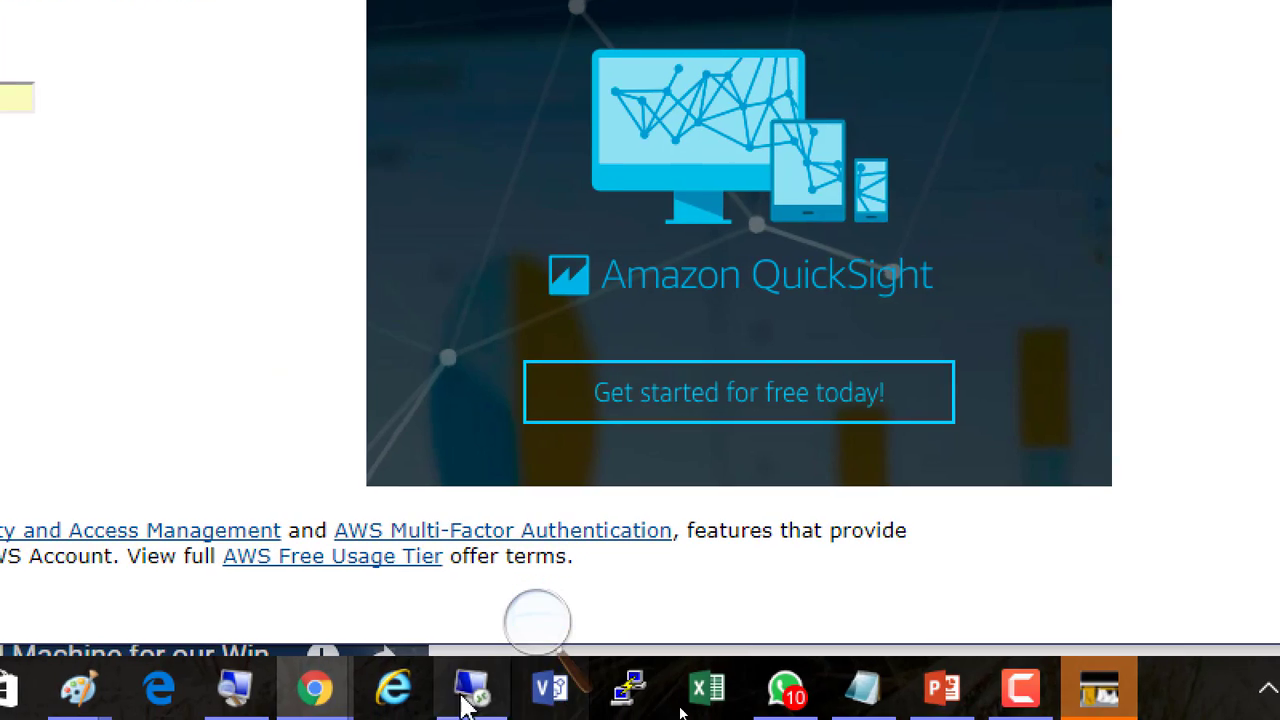
pyautogui.click(471, 690)
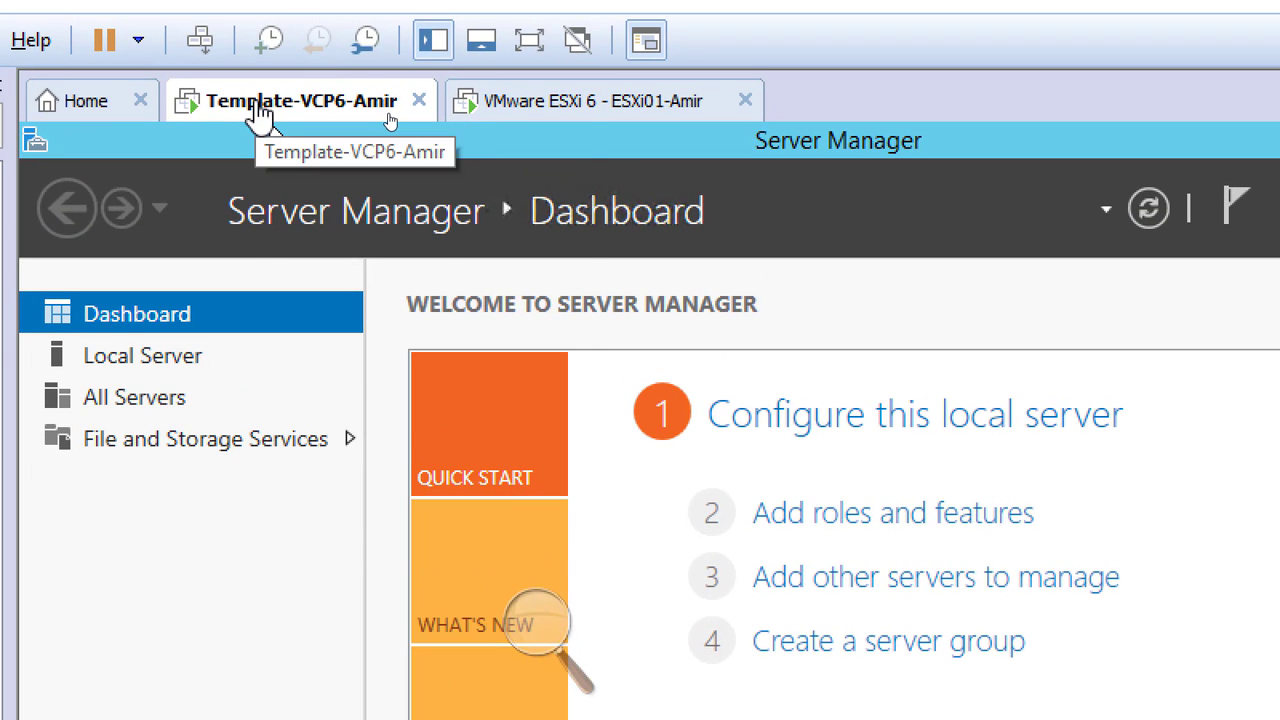
pyautogui.rightClick(257, 104)
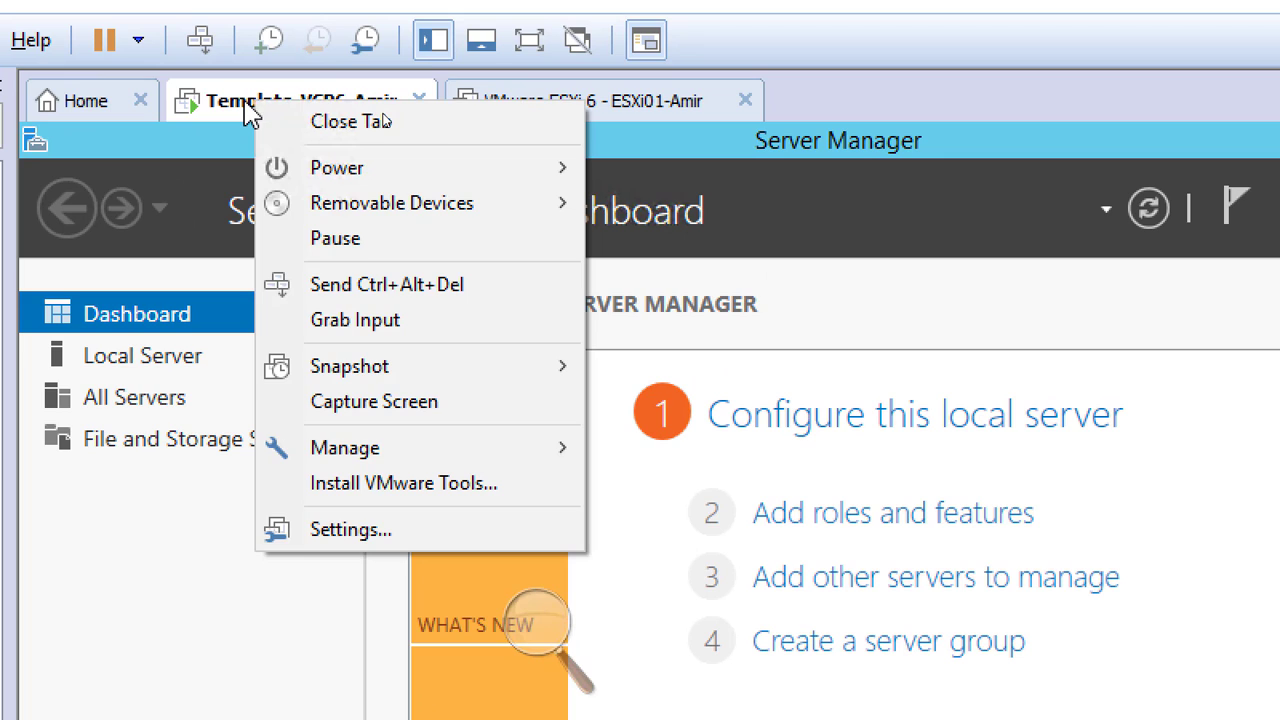
pyautogui.click(471, 486)
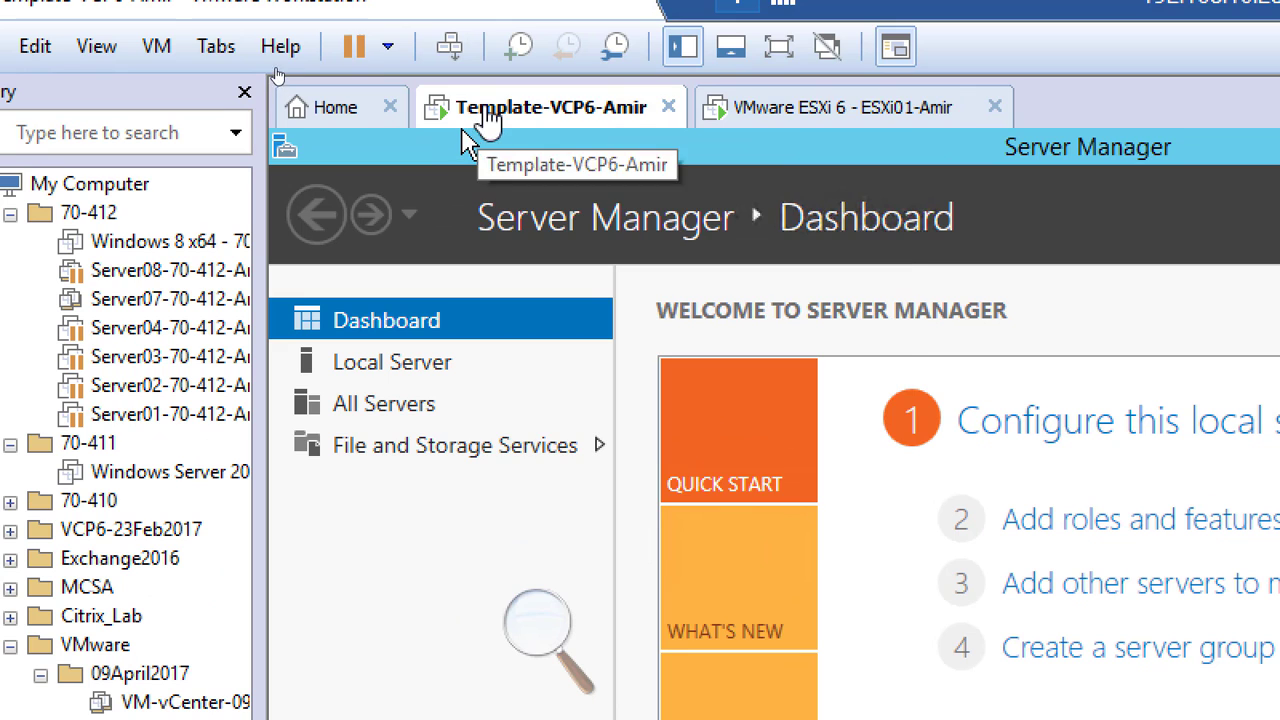
pyautogui.rightClick(468, 138)
pyautogui.click(377, 585)
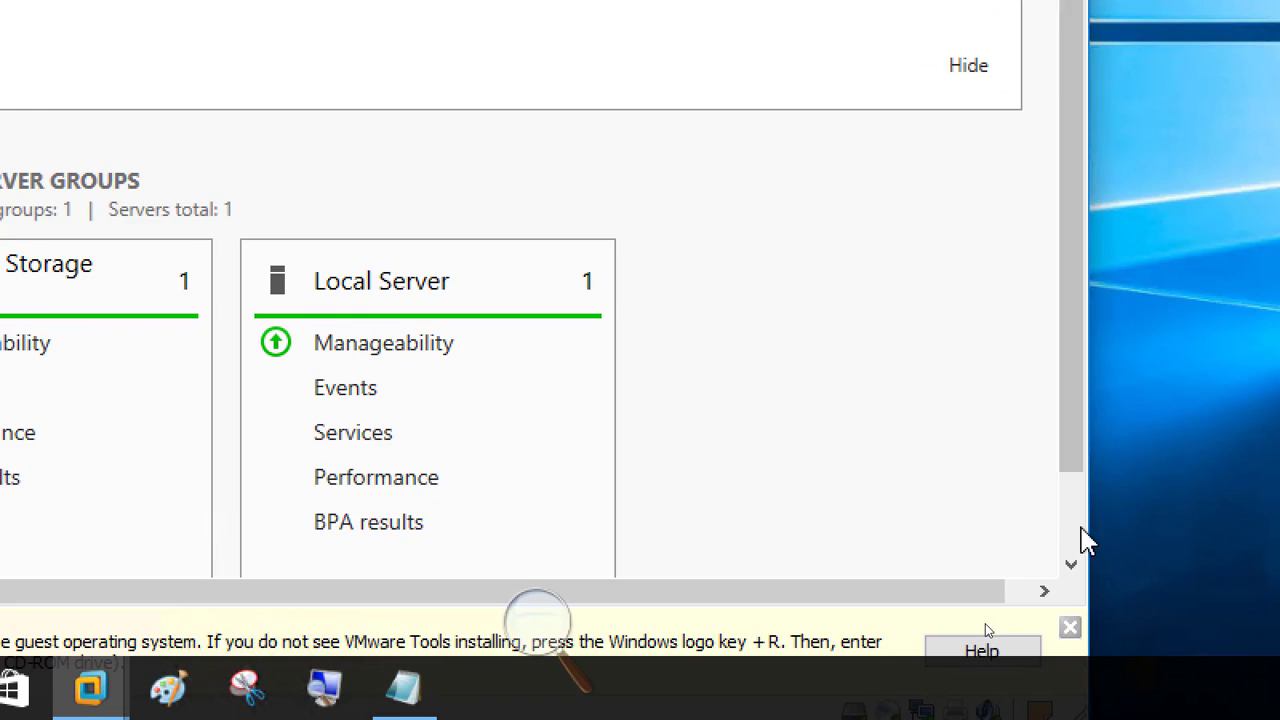
pyautogui.click(1080, 529)
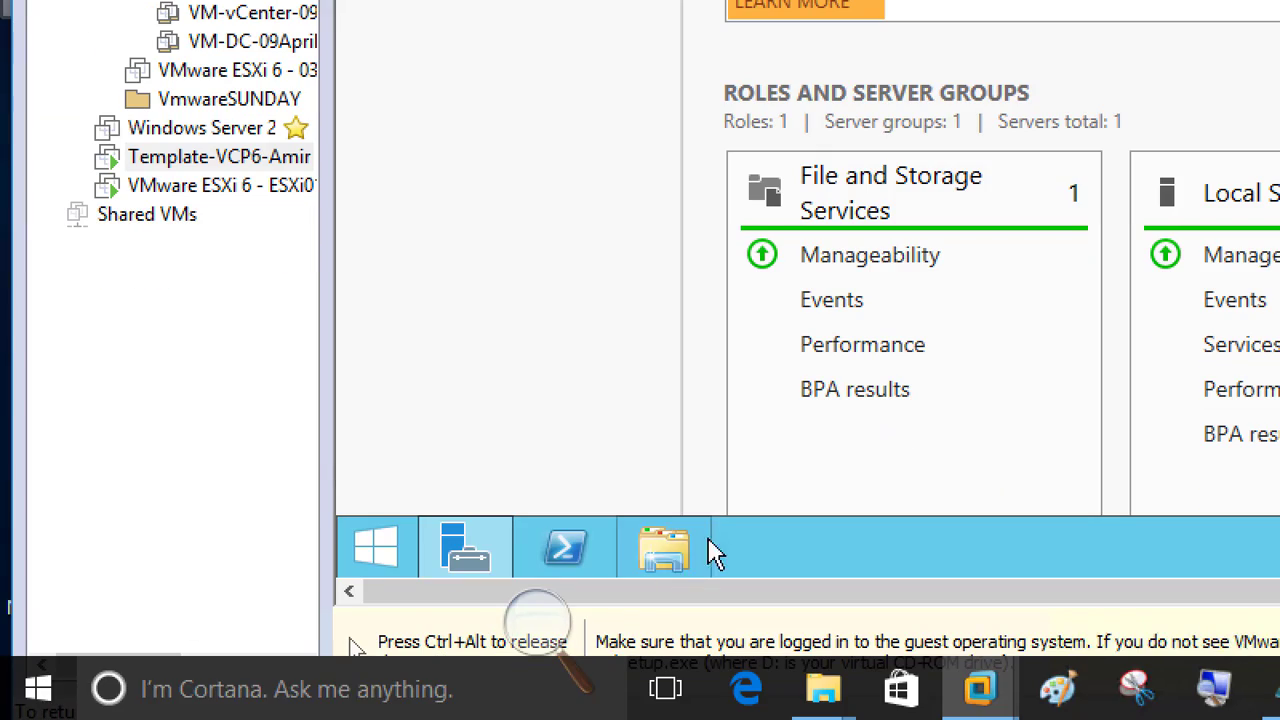
# In the guest's File Explorer, launch the installer from DVD Drive (D:) VMware Tools.
pyautogui.click(663, 550)
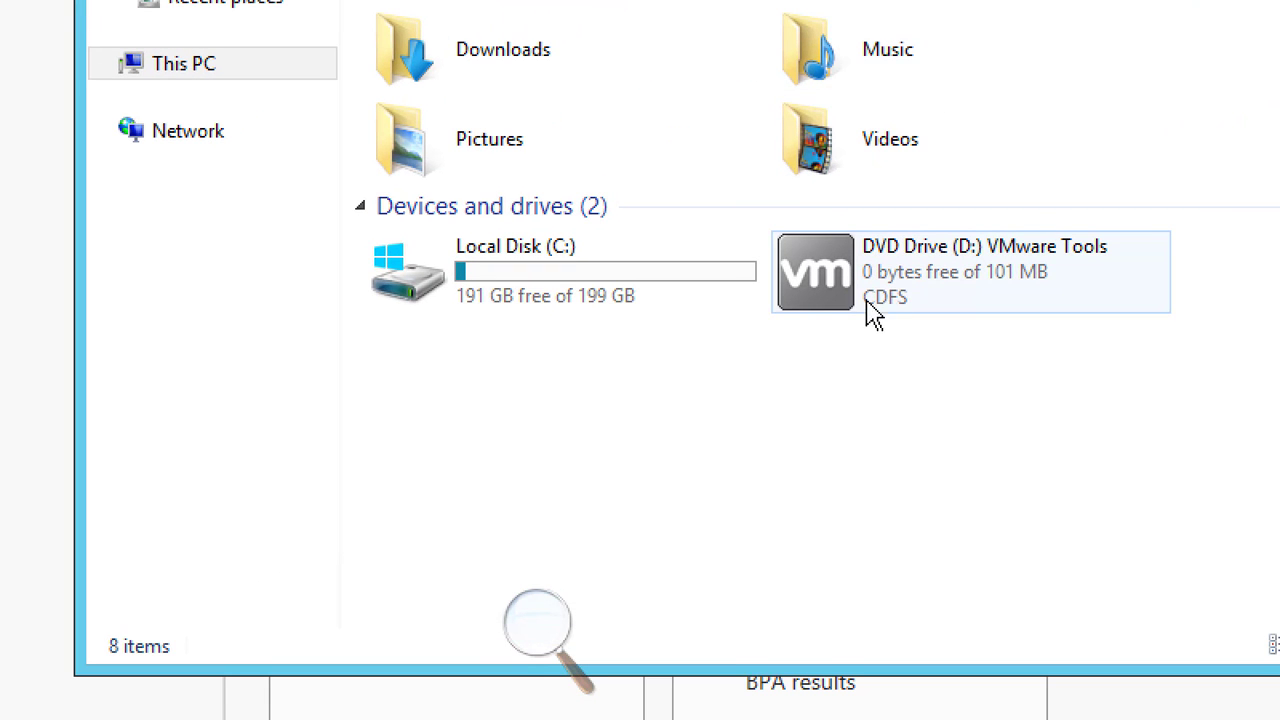
pyautogui.moveTo(834, 277)
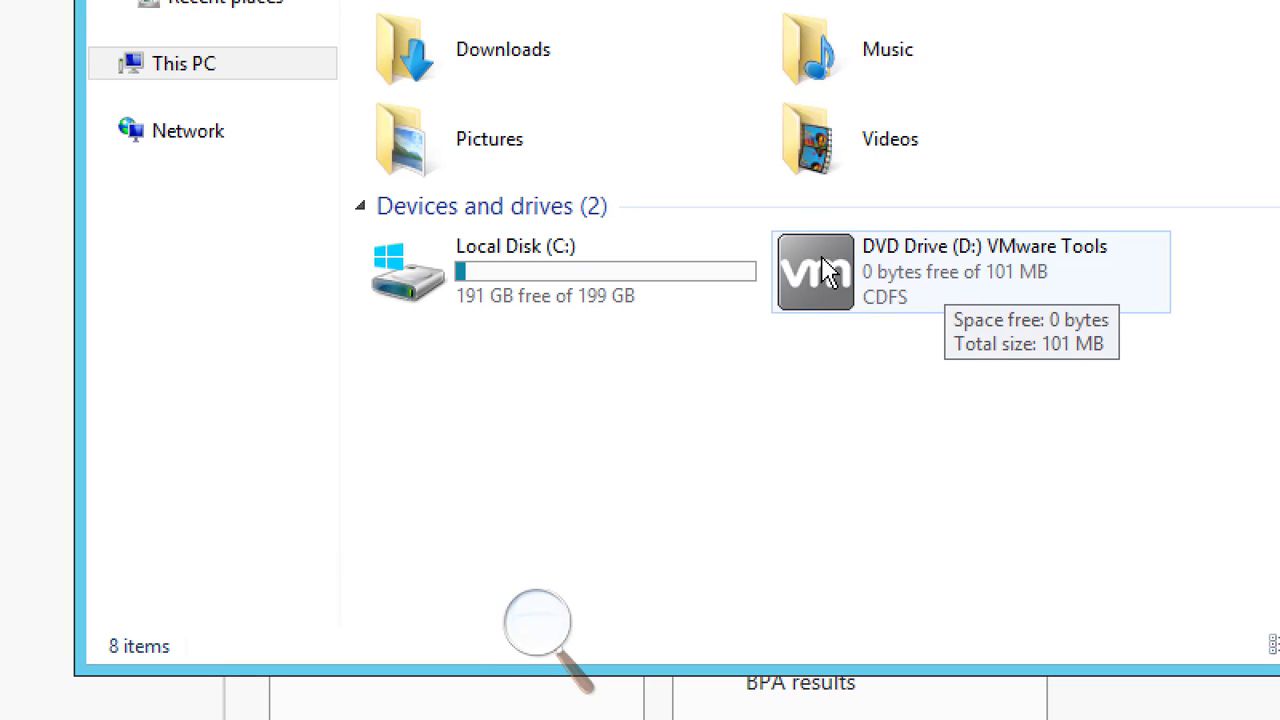
pyautogui.doubleClick(830, 285)
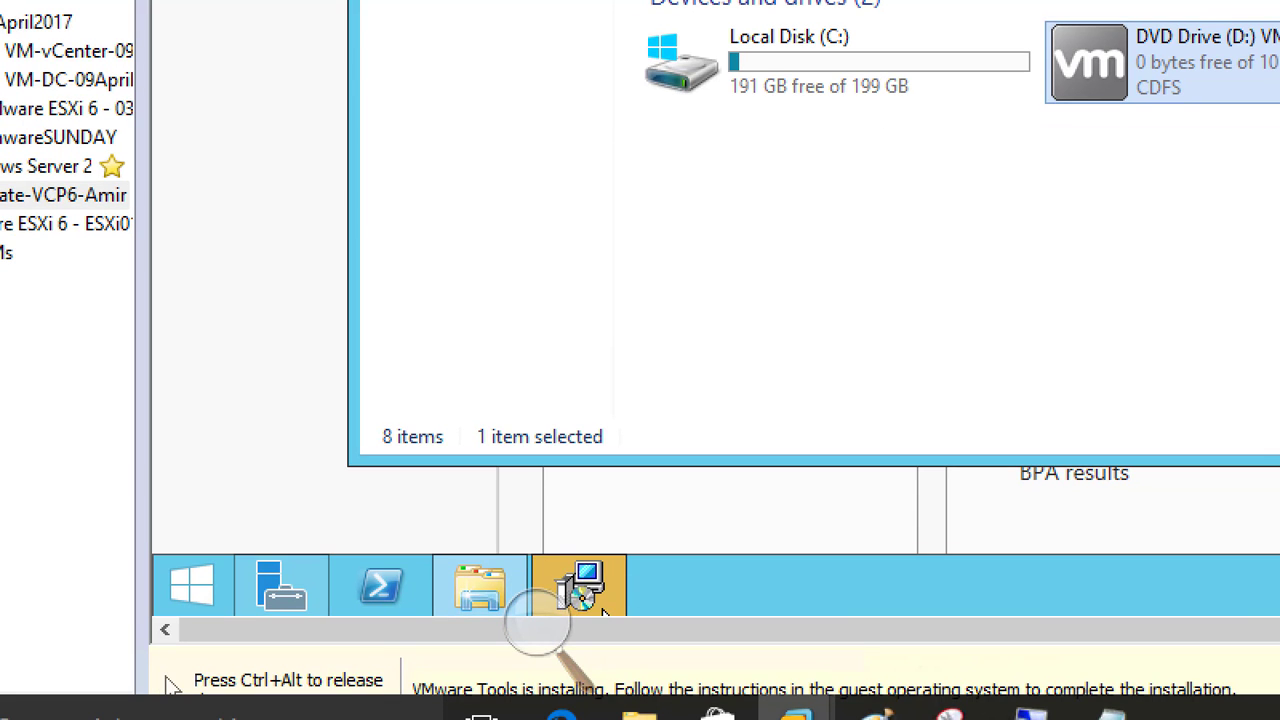
# Install VMware Tools with the default setup type, finish, and accept restarting the server.
pyautogui.click(581, 617)
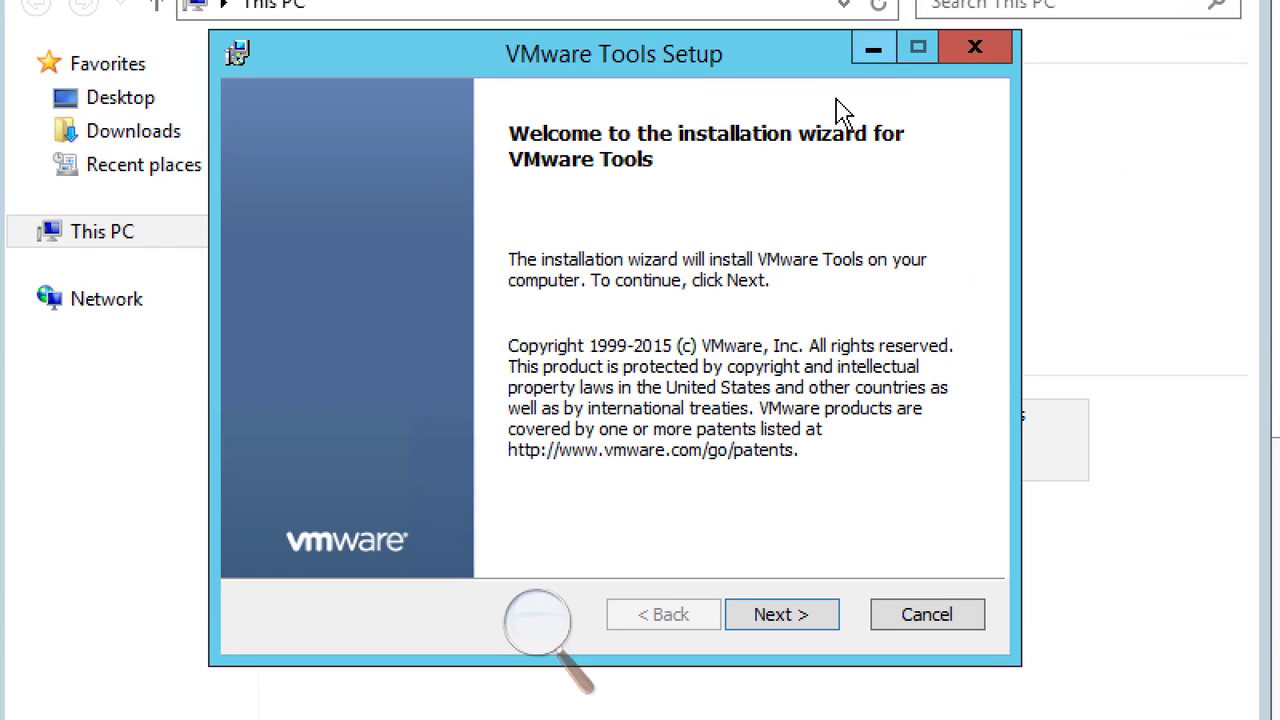
pyautogui.click(792, 615)
pyautogui.click(780, 615)
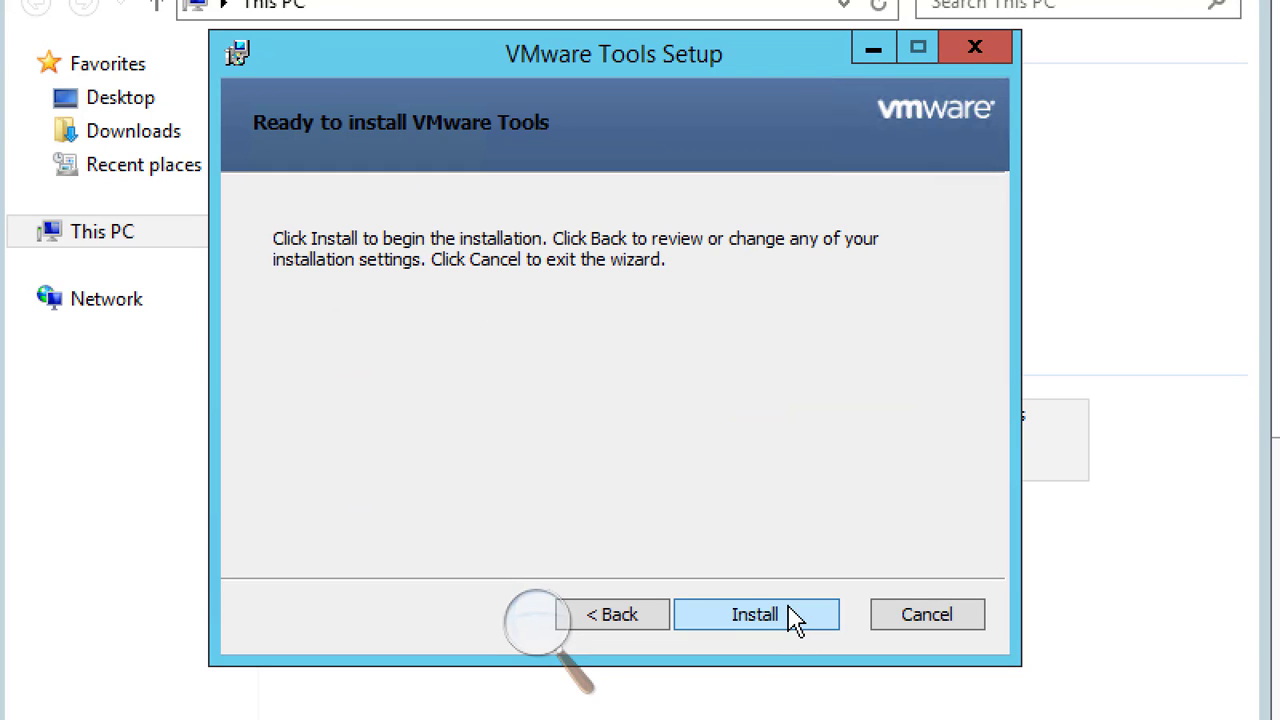
pyautogui.click(795, 615)
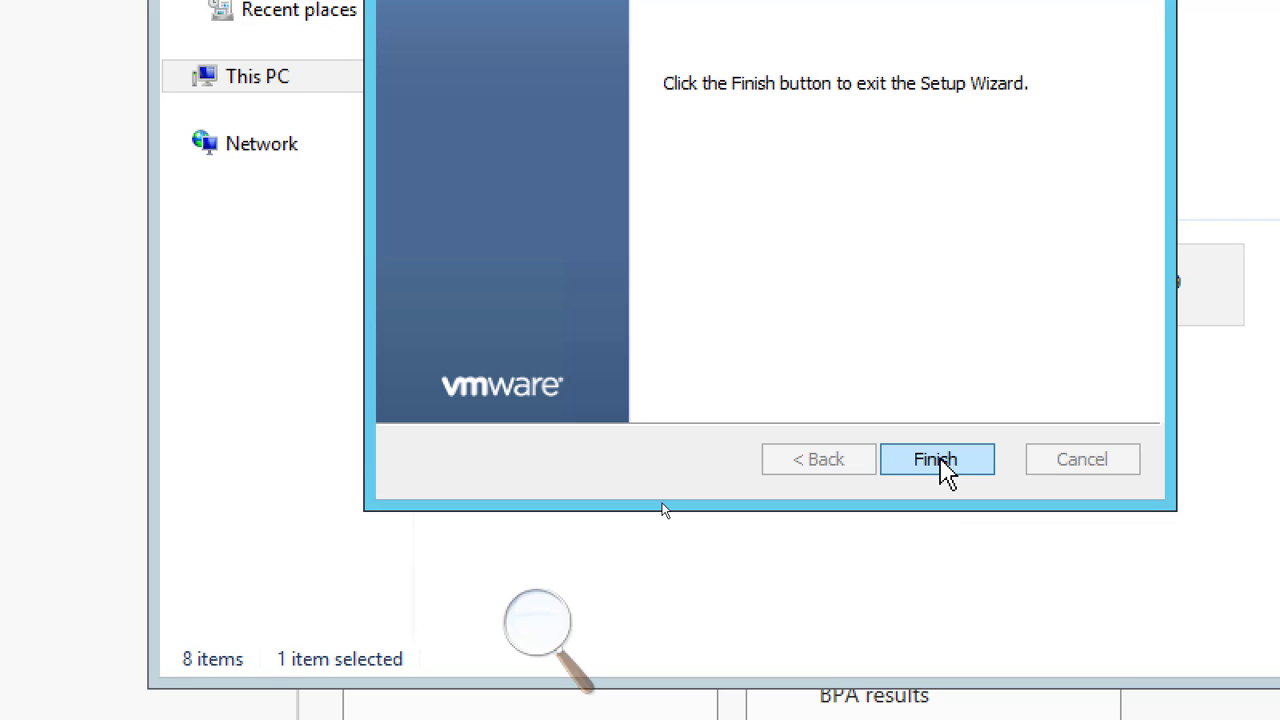
pyautogui.click(946, 473)
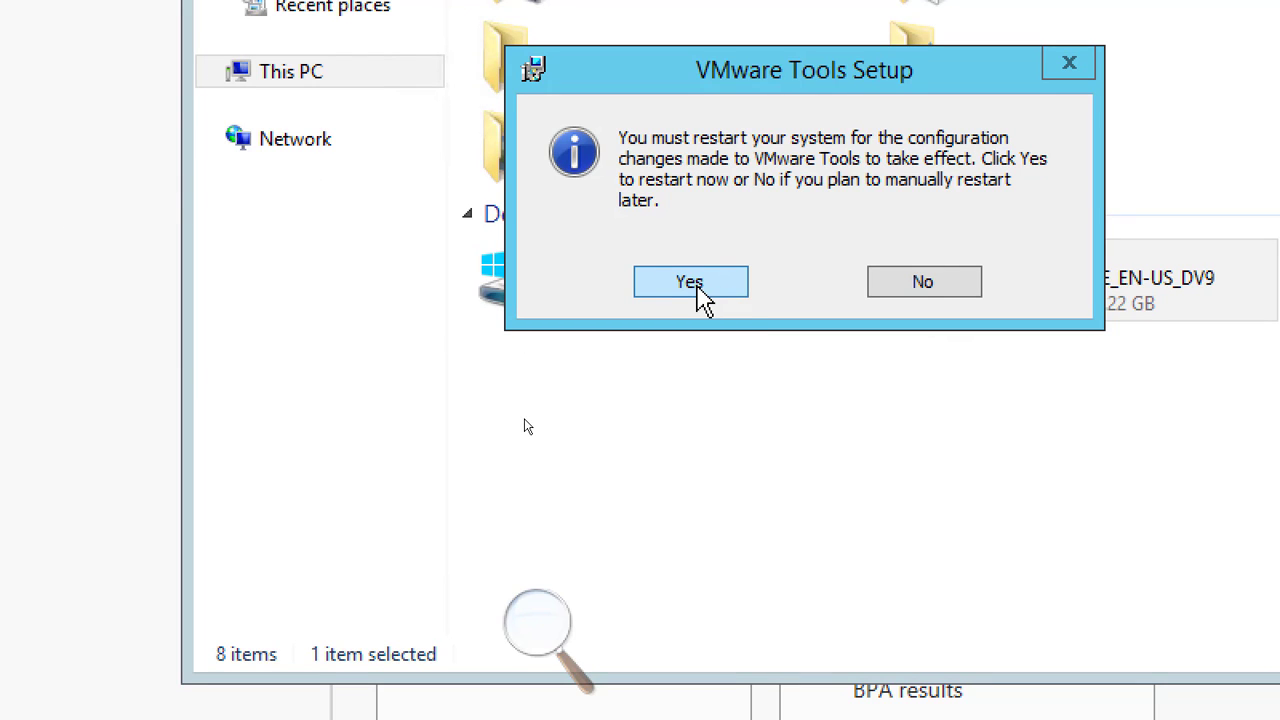
pyautogui.click(706, 284)
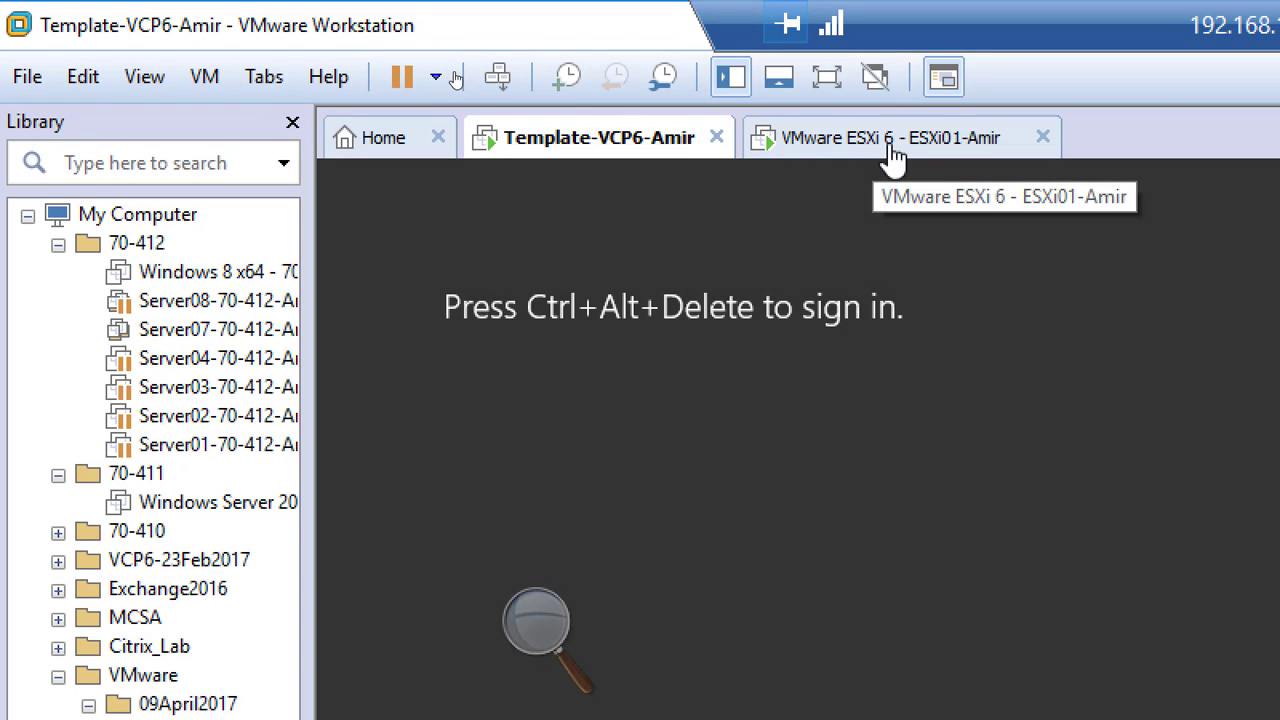
# On the VMware ESXi 6 VM, continue past the installer welcome and accept the EULA with F11.
pyautogui.click(893, 140)
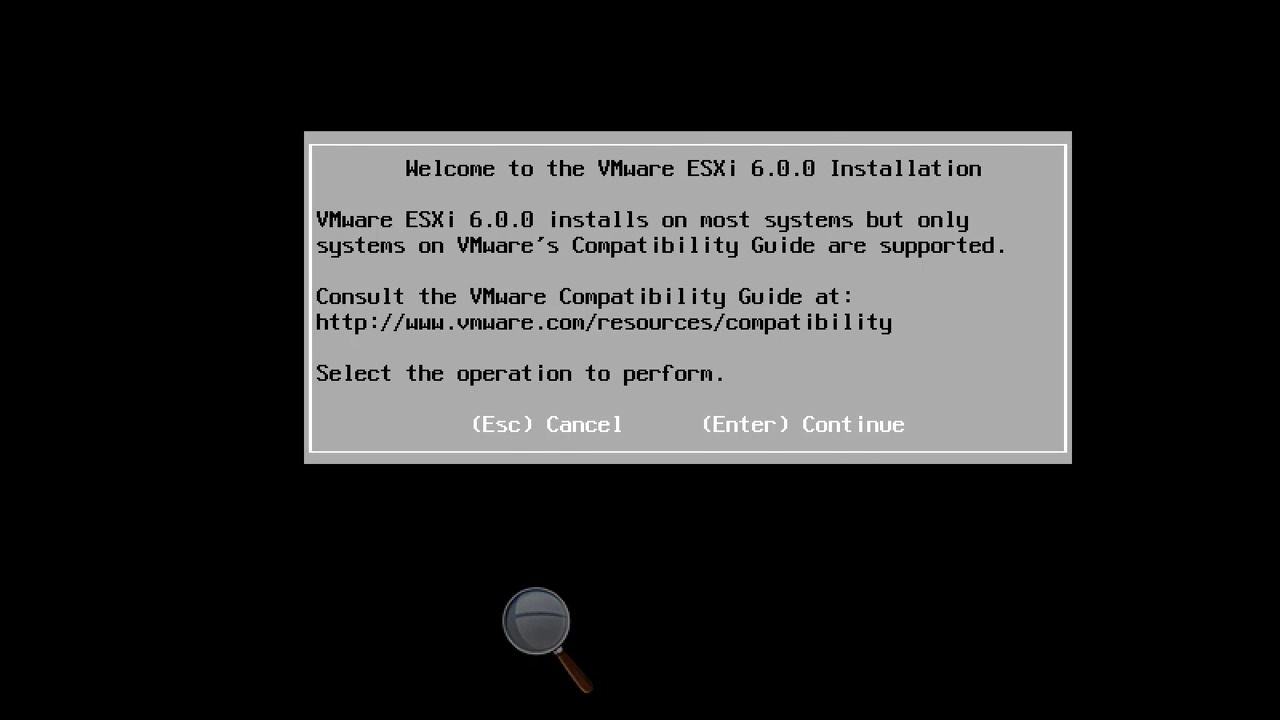
pyautogui.press('Return')
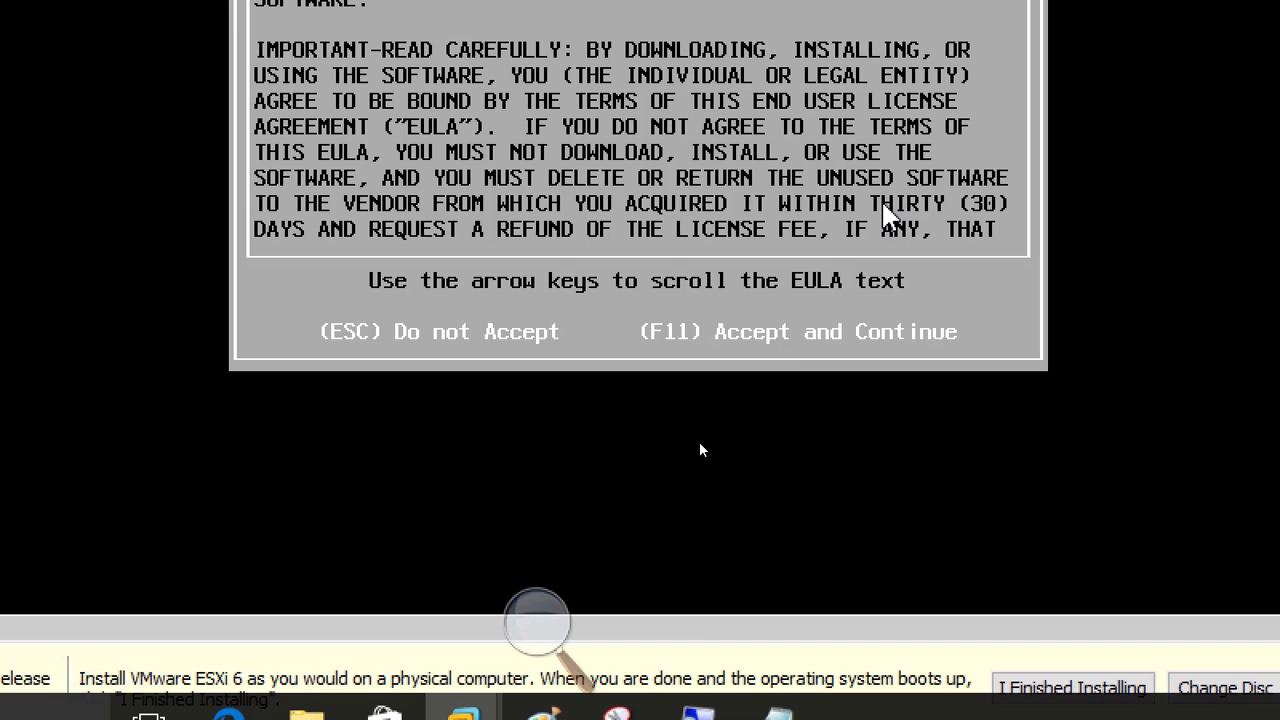
pyautogui.press('F11')
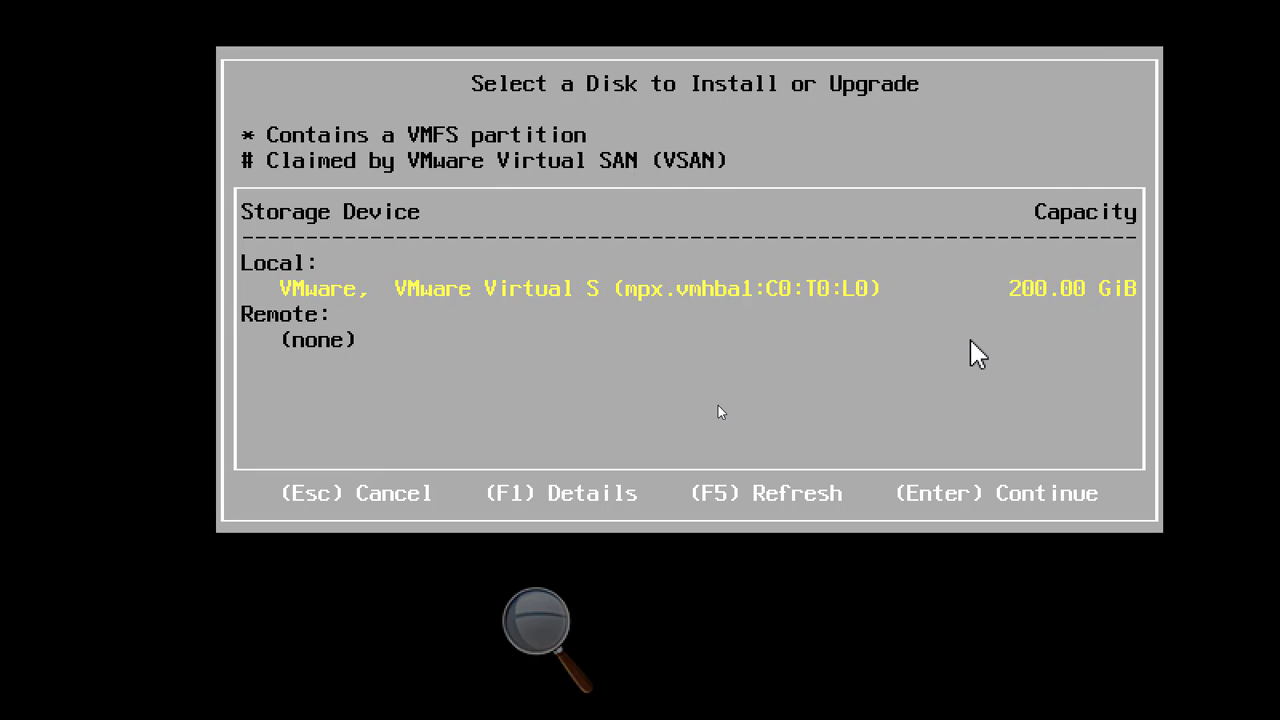
# Pick the local 200 GiB disk and the US Default keyboard layout.
pyautogui.press('Return')
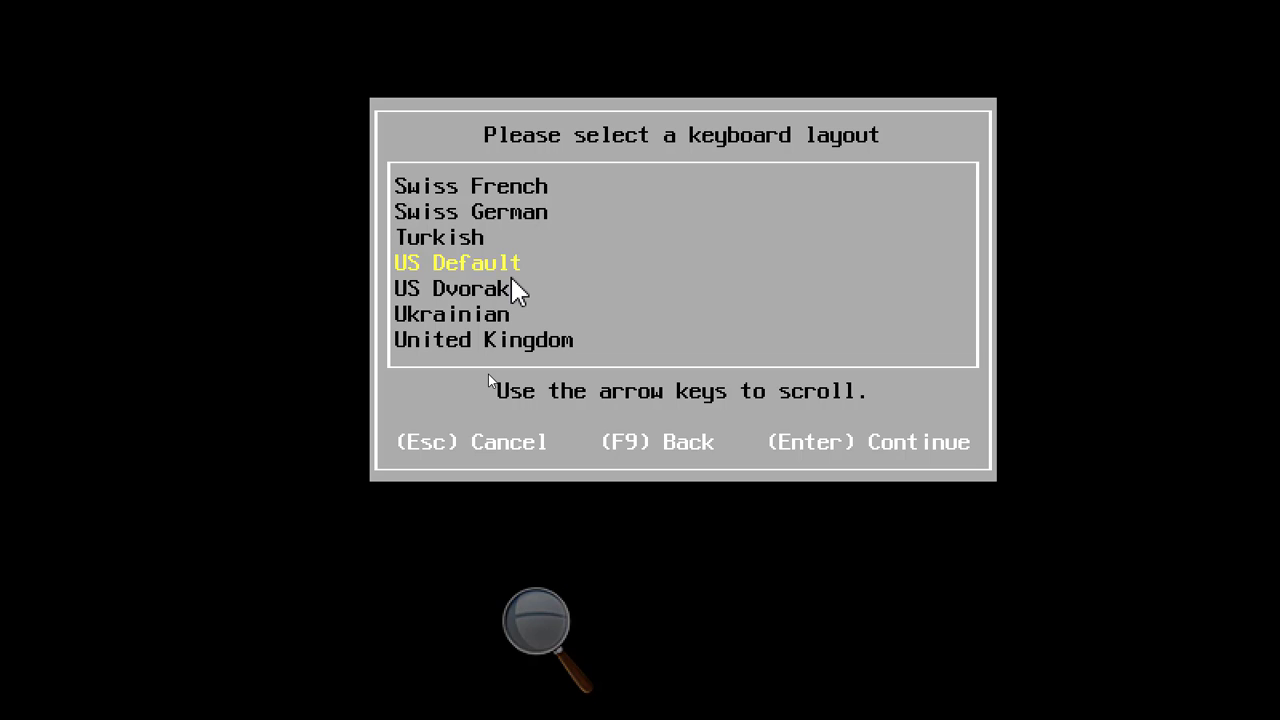
pyautogui.press('Return')
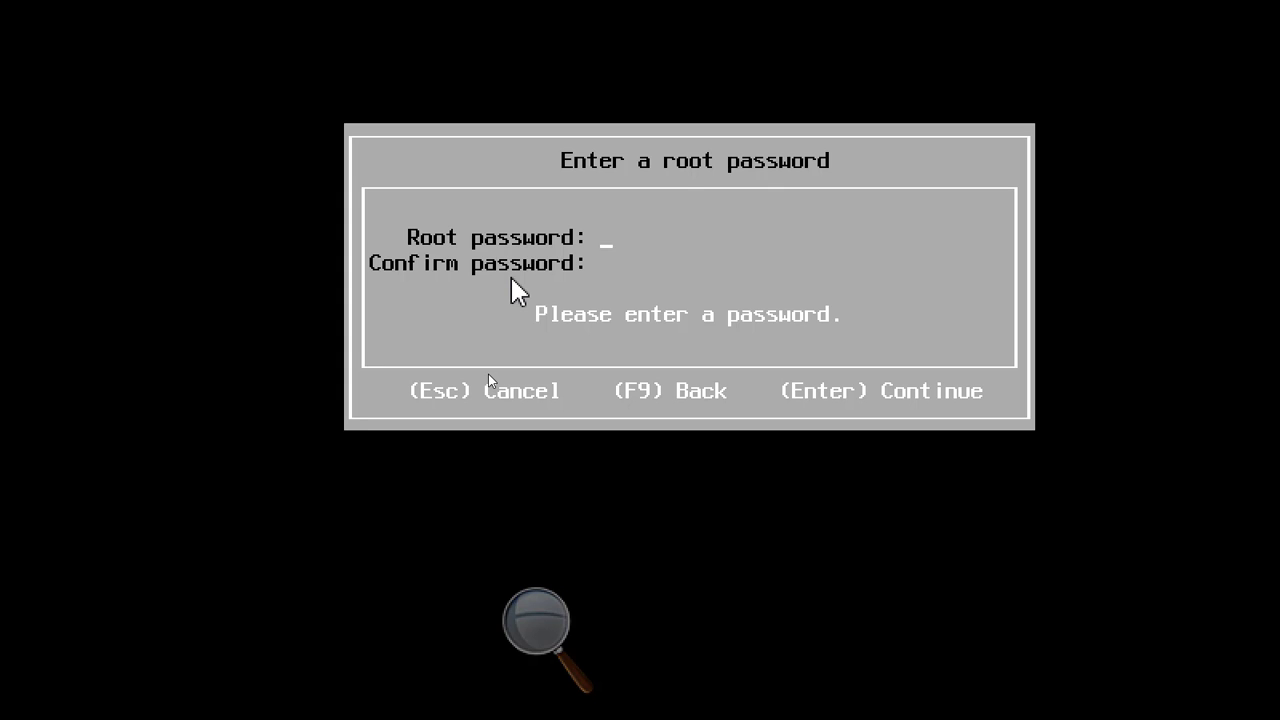
# Enter the ESXi root password and confirm it in the second field.
pyautogui.write('******')
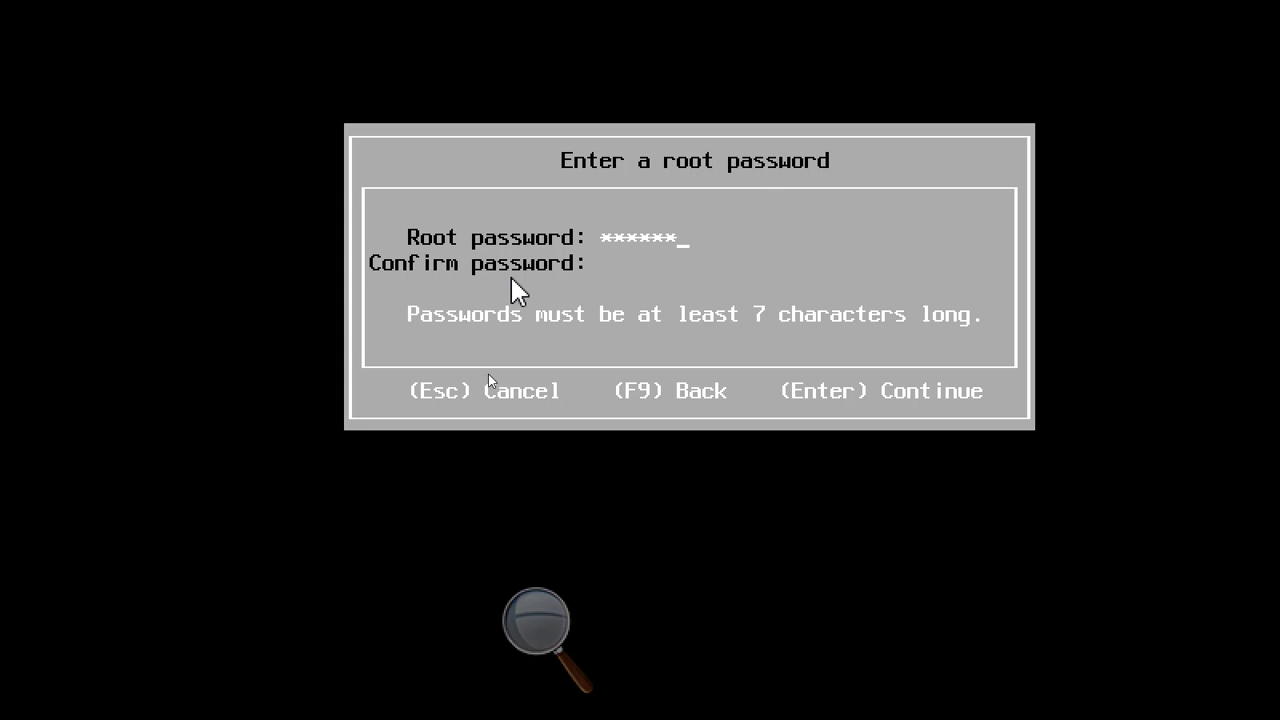
pyautogui.write('***')
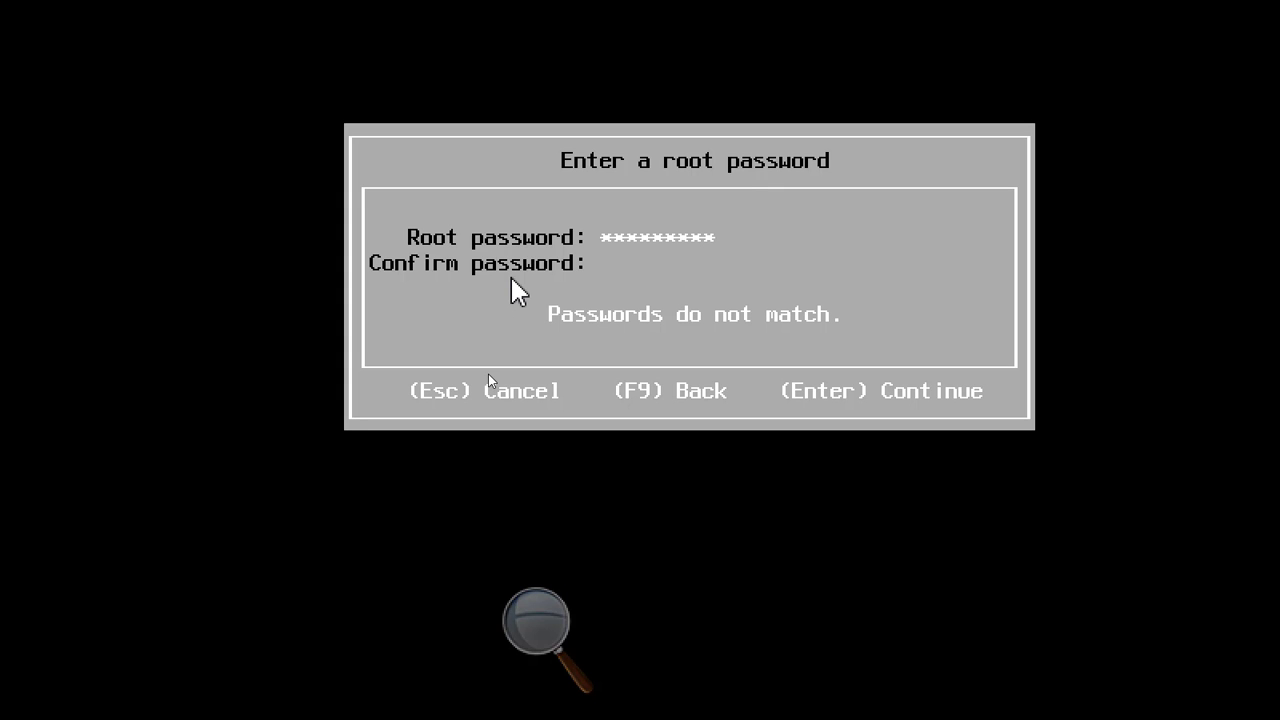
pyautogui.press('Tab')
pyautogui.write('*********')
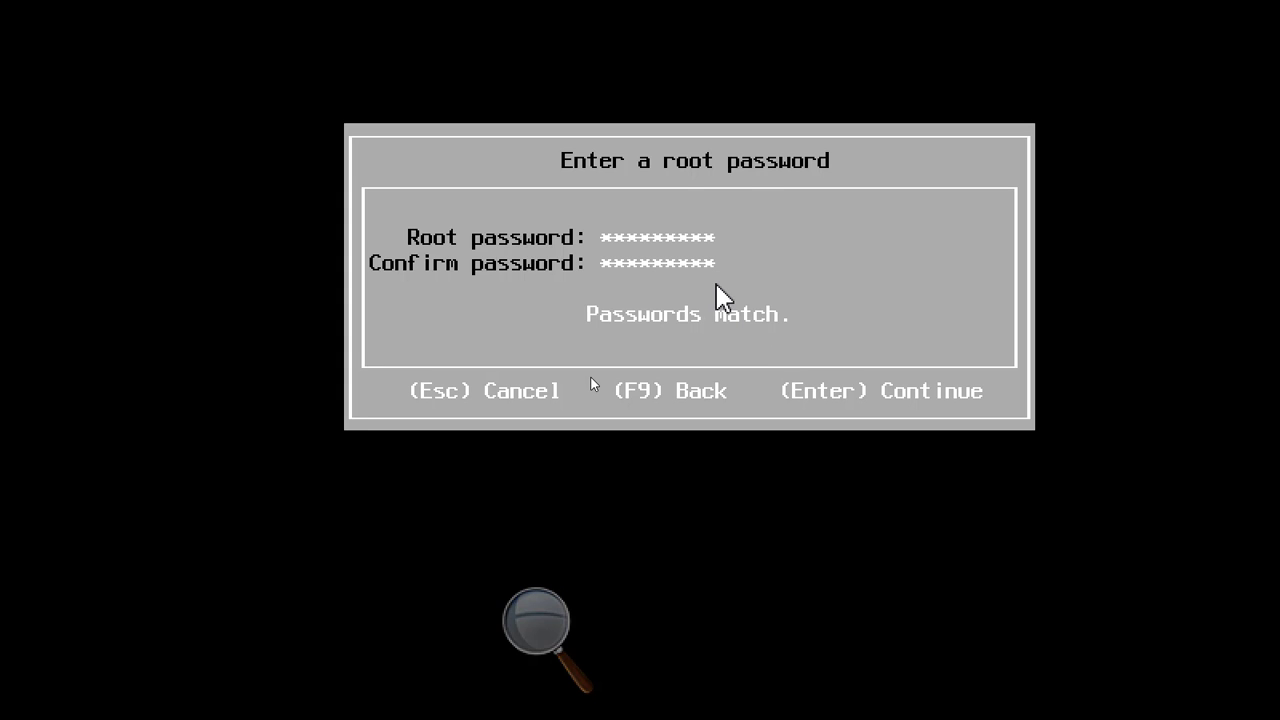
pyautogui.press('Return')
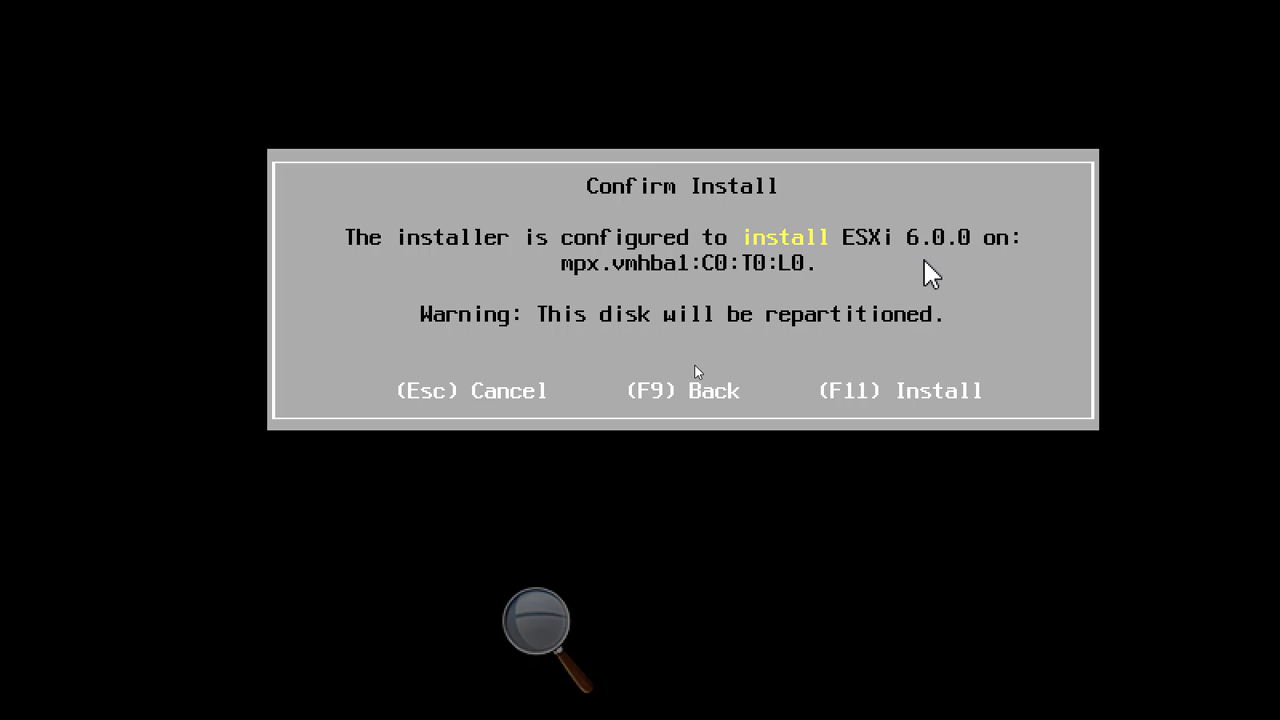
# Confirm the ESXi 6.0.0 install on the mpx.vmhba1:C0:T0:L0 disk with F11 and let it run.
pyautogui.press('F11')
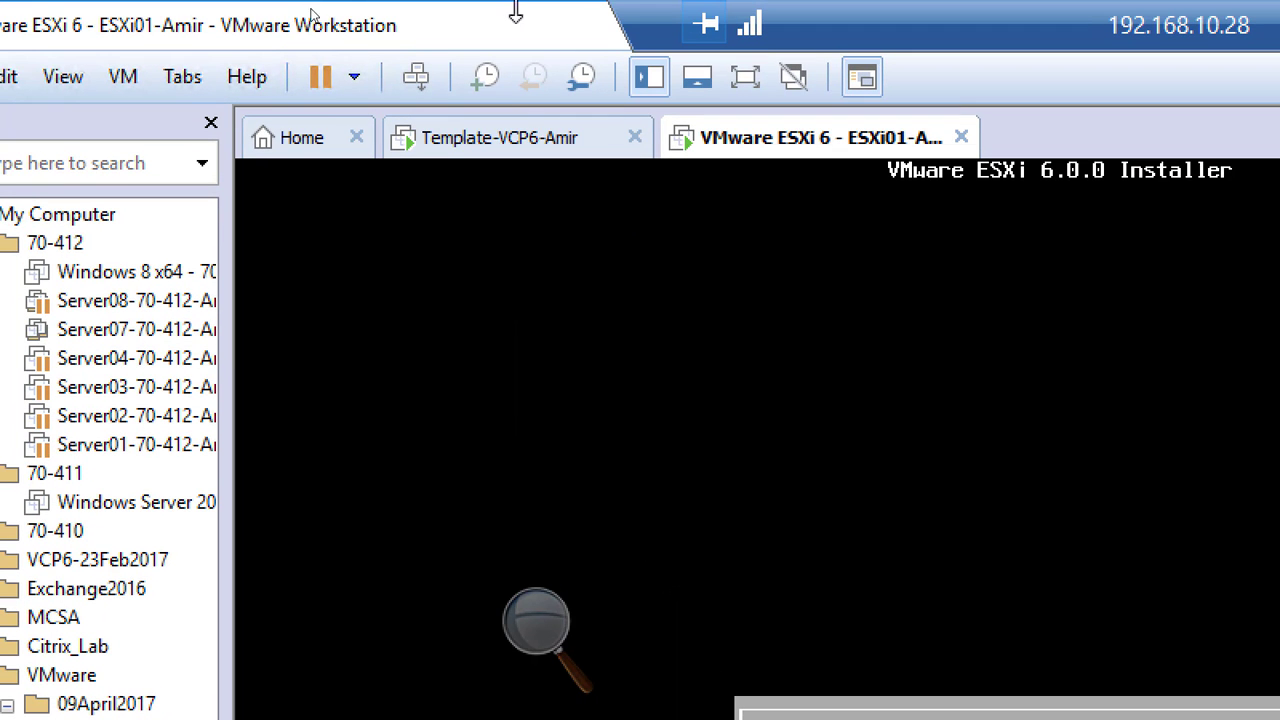
# Return to the Template-VCP6-Amir VM's console at its Windows sign-in screen.
pyautogui.click(499, 158)
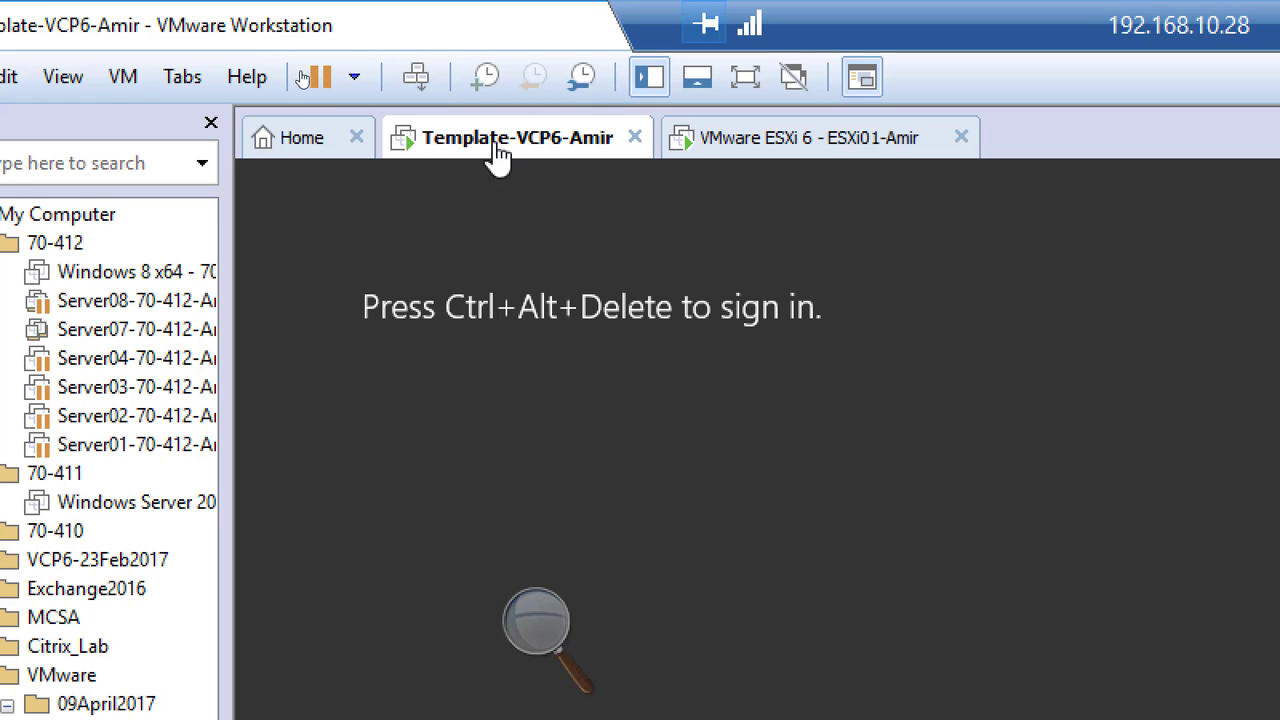
# Send Ctrl+Alt+Del and sign in as Administrator with the account password.
pyautogui.click(418, 80)
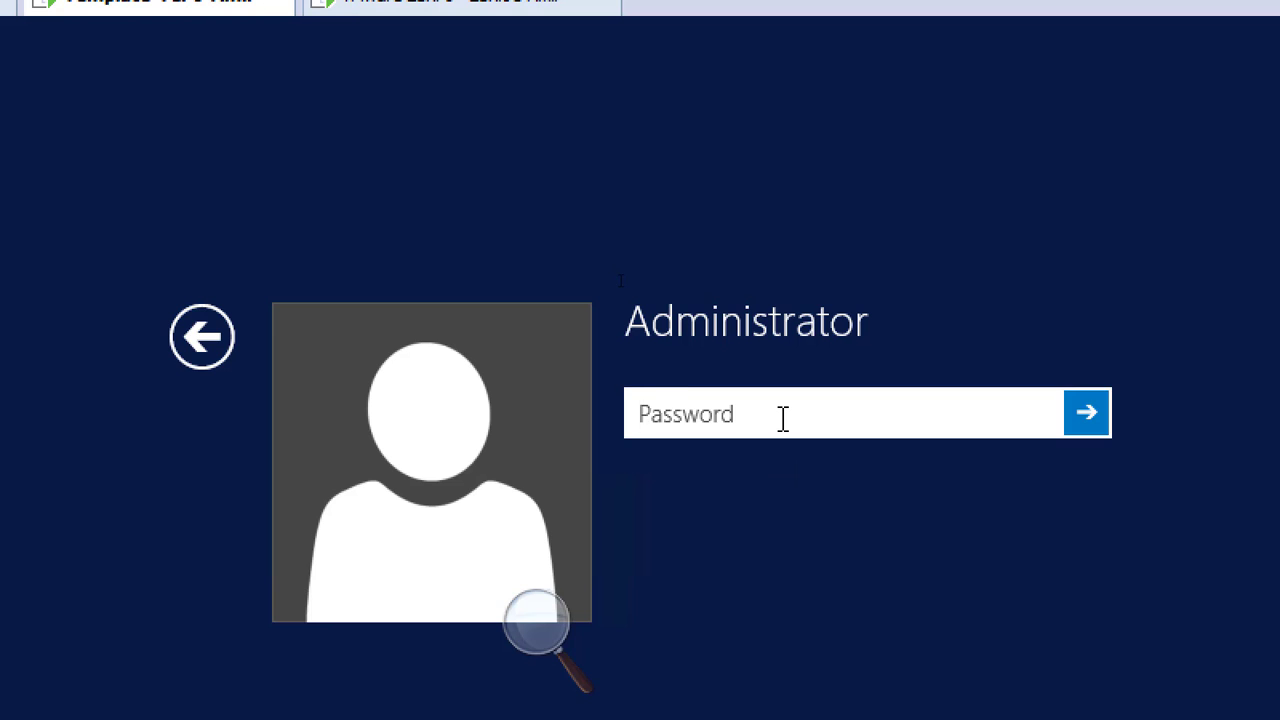
pyautogui.write('•••••••••')
pyautogui.press('Return')
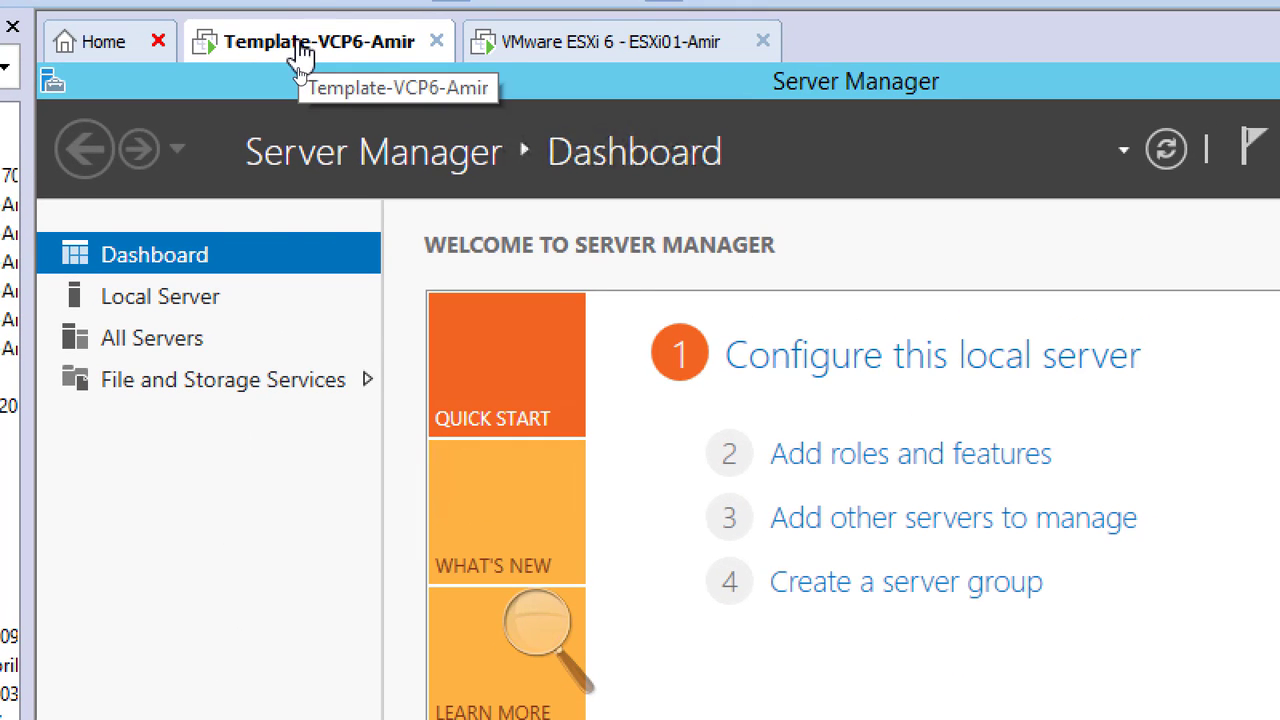
# Open the Windows Firewall control panel from Server Manager's Local Server properties.
pyautogui.hotkey('alt', 'Tab')
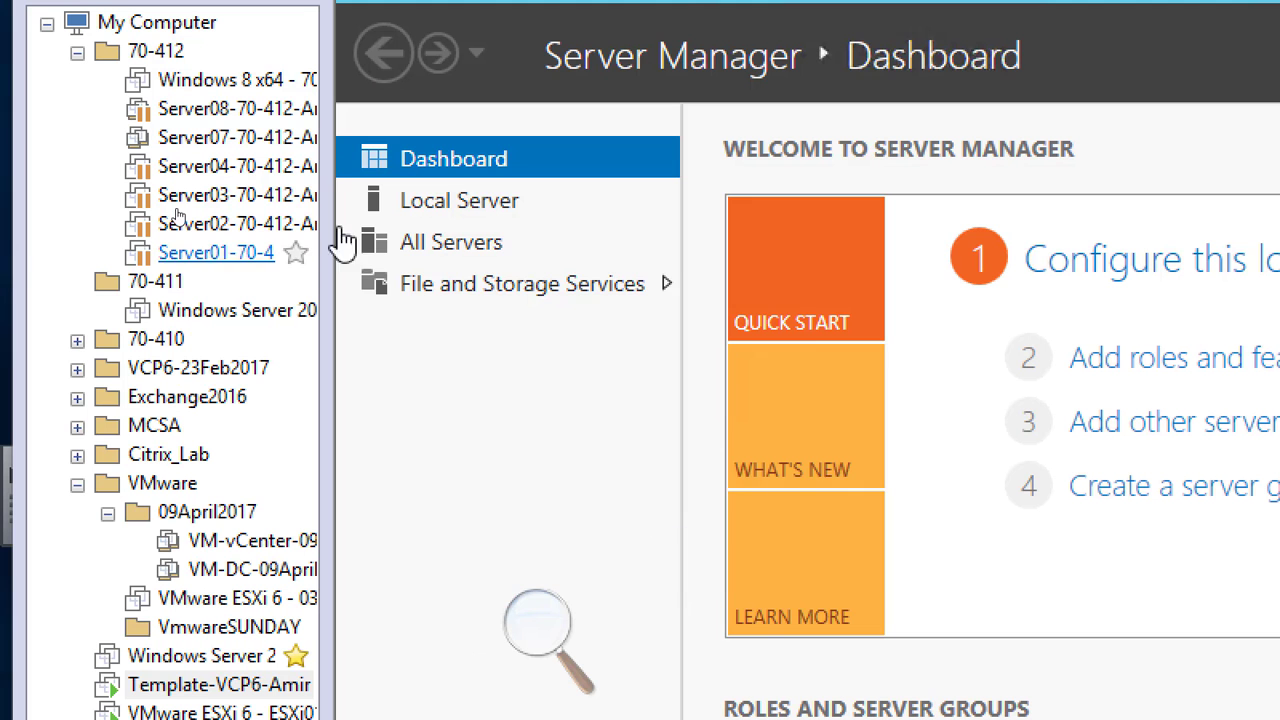
pyautogui.click(486, 222)
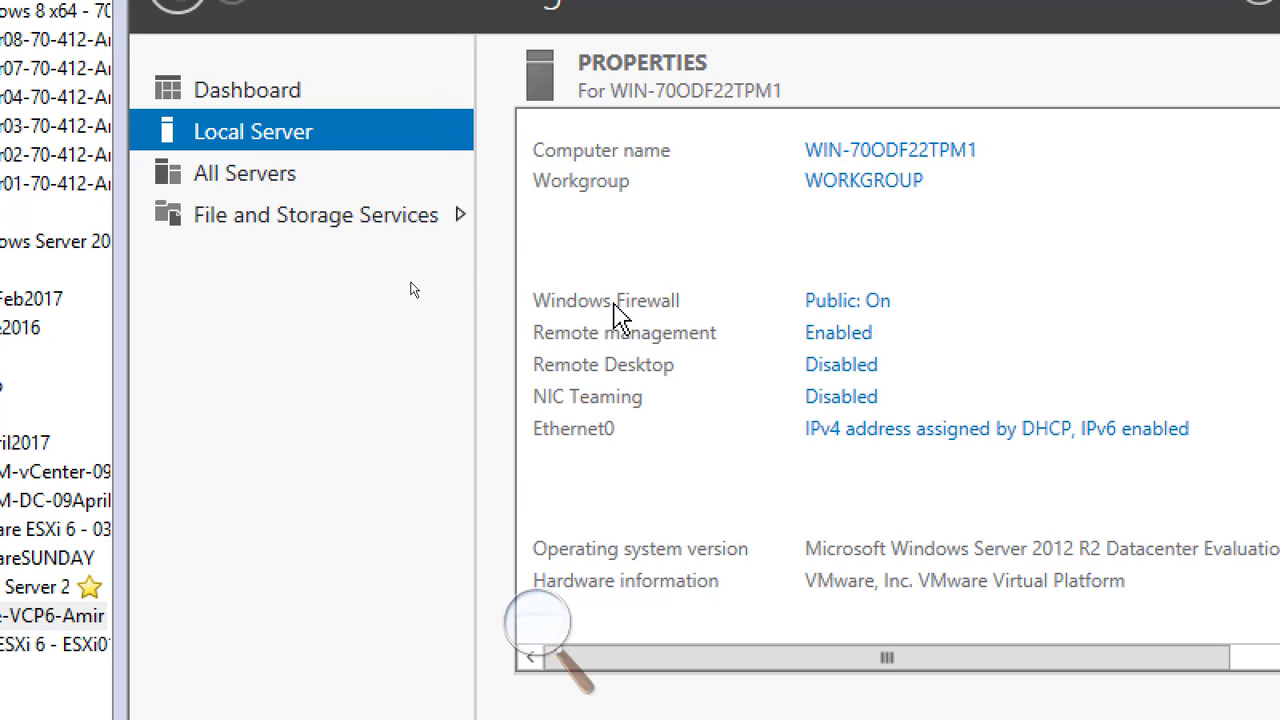
pyautogui.click(870, 308)
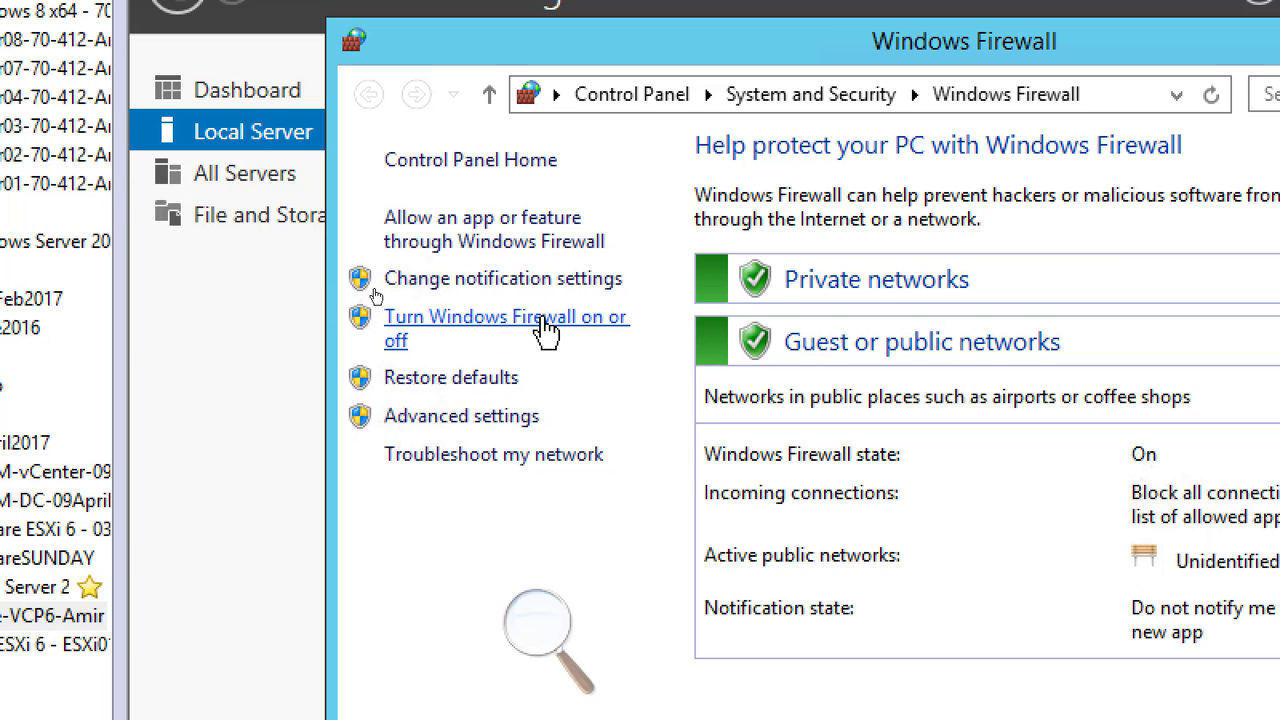
# Turn off Windows Firewall for private and public networks, apply, and close the firewall window.
pyautogui.click(545, 330)
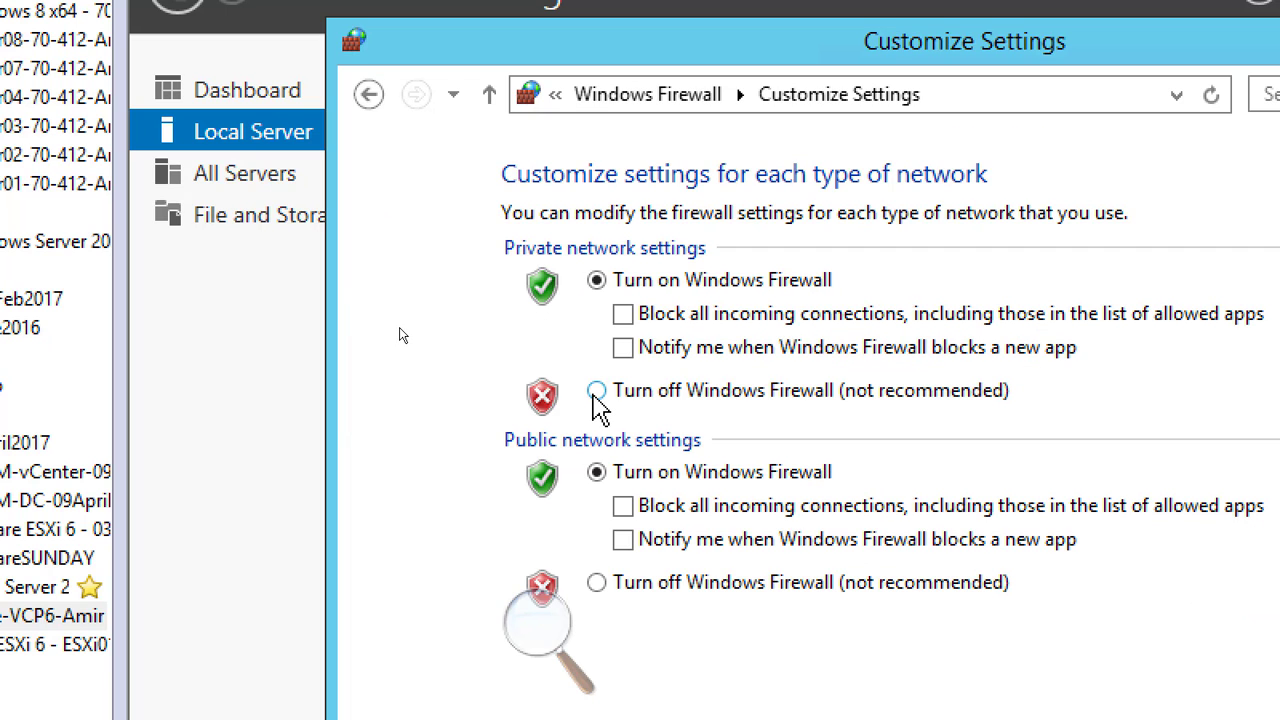
pyautogui.click(596, 390)
pyautogui.click(596, 473)
pyautogui.click(596, 584)
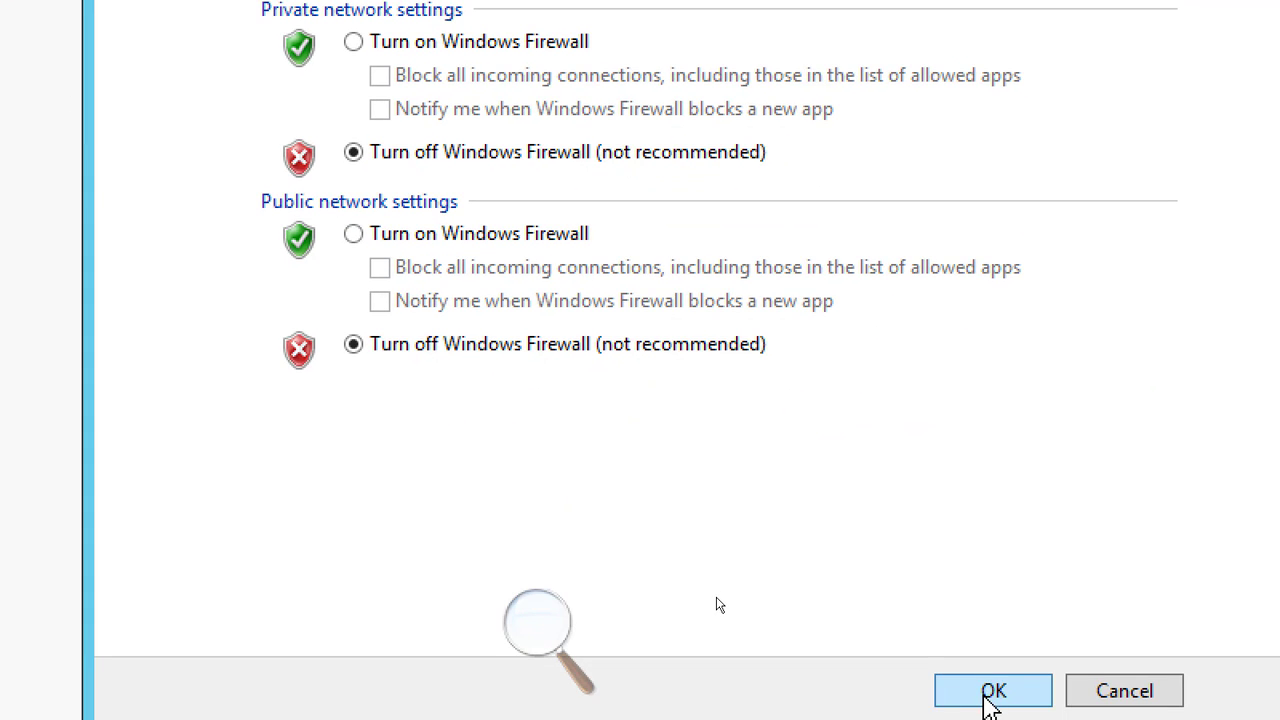
pyautogui.click(992, 692)
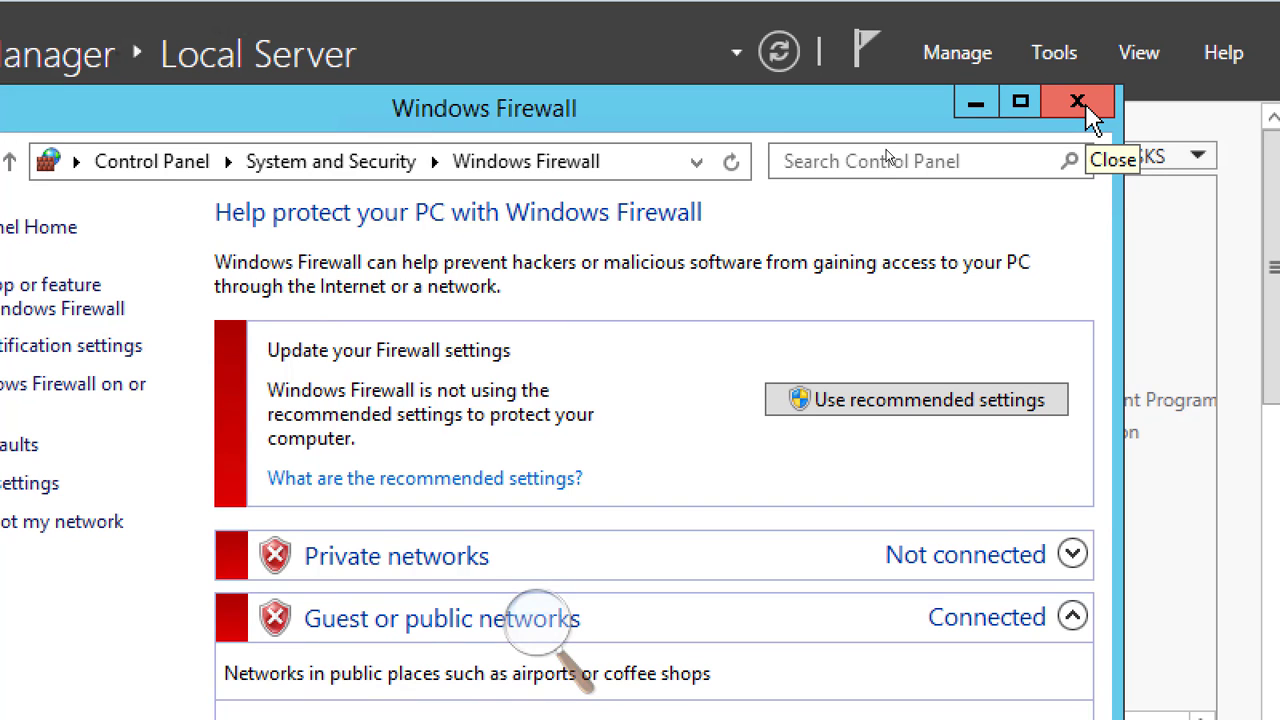
pyautogui.click(1078, 103)
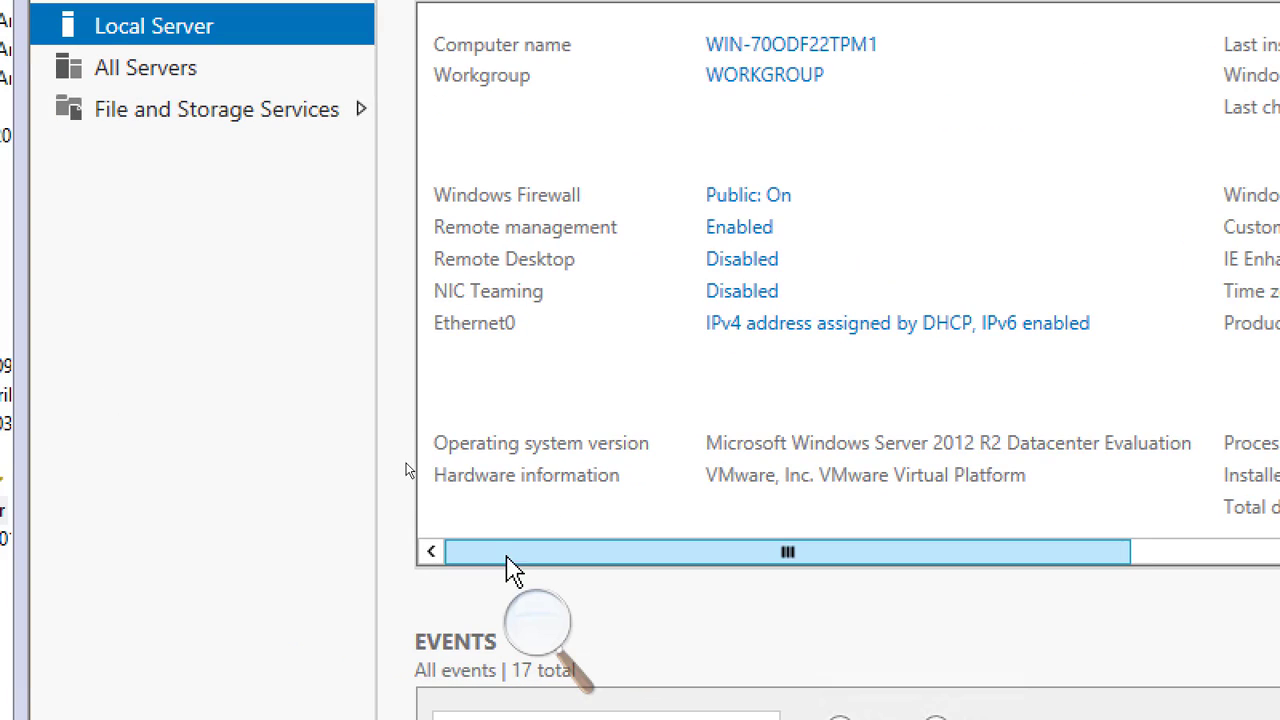
# Scroll the Local Server properties right to reveal time zone, RAM and IE ESC settings.
pyautogui.moveTo(504, 558); pyautogui.dragTo(1006, 560)
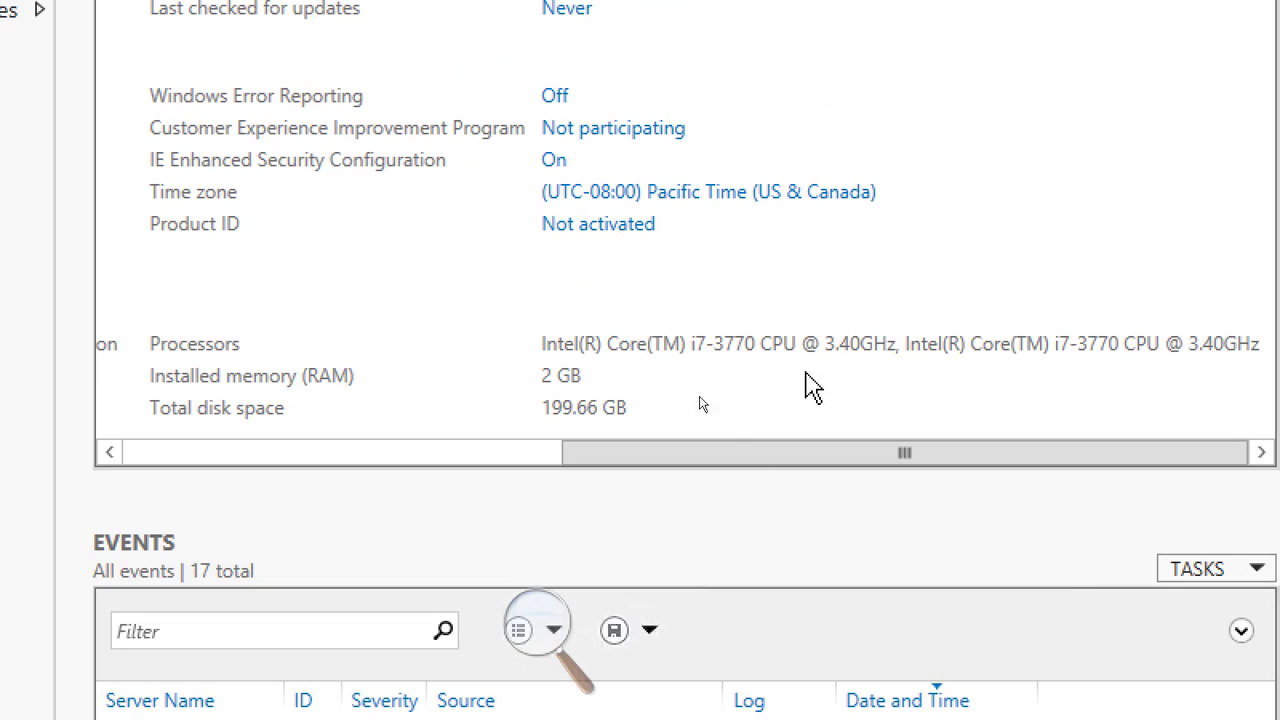
# Change the time zone to (UTC-05:00) Eastern Time (US & Canada) in Date and Time.
pyautogui.click(690, 195)
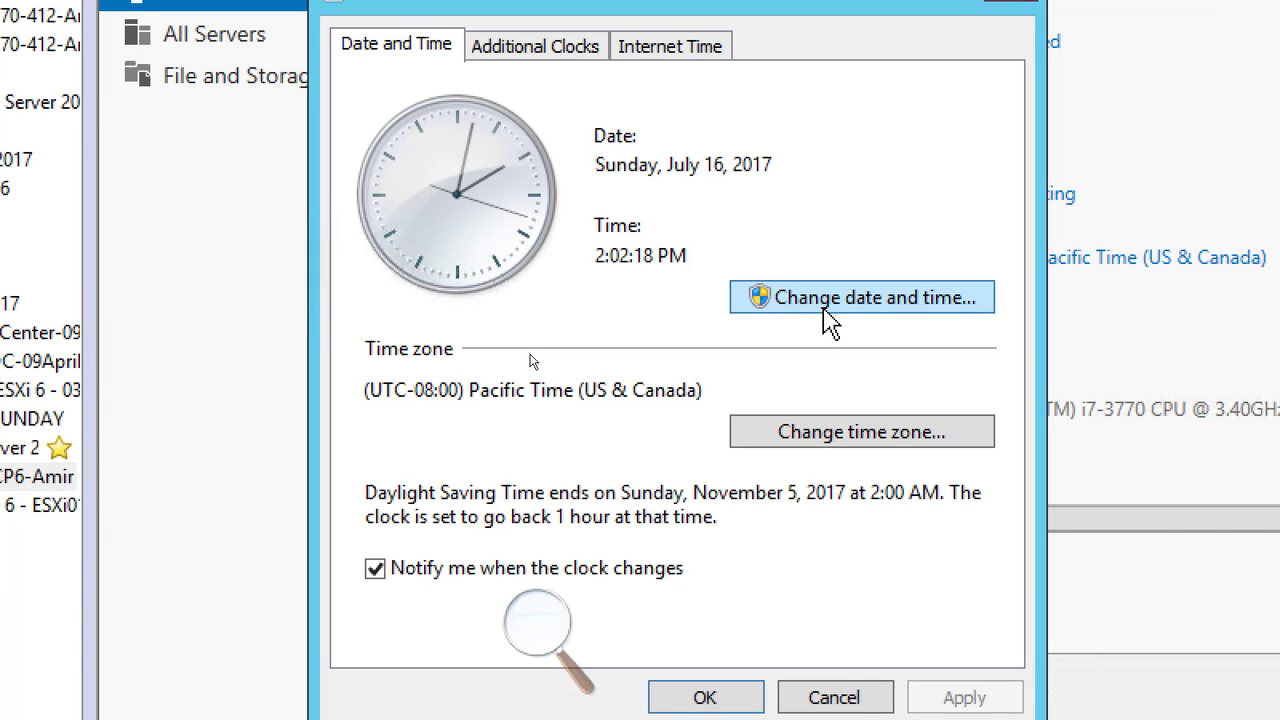
pyautogui.click(860, 432)
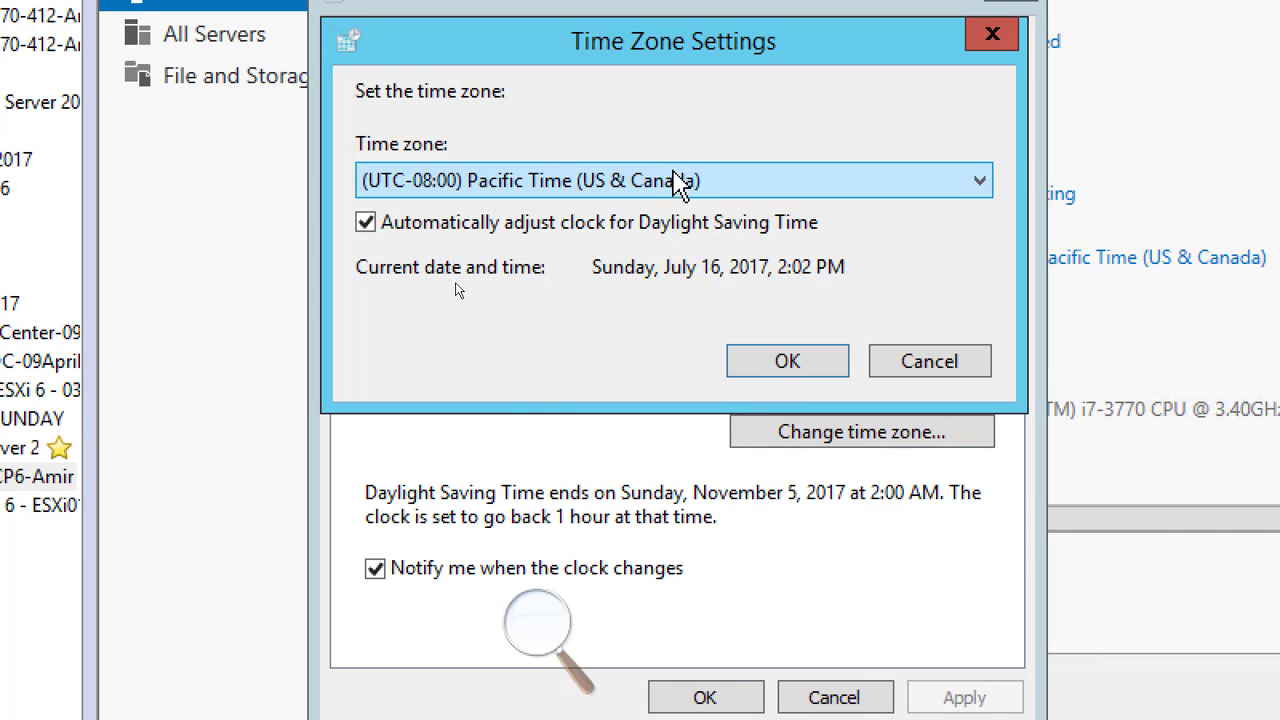
pyautogui.click(679, 182)
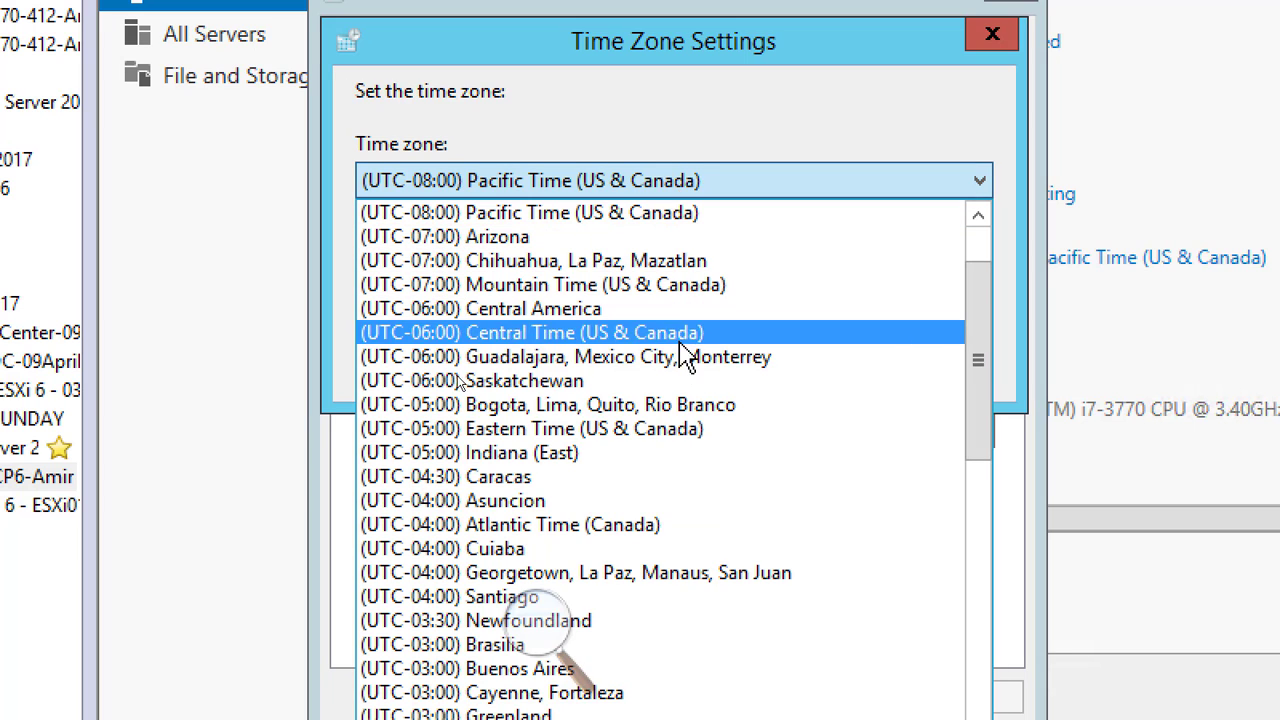
pyautogui.click(697, 430)
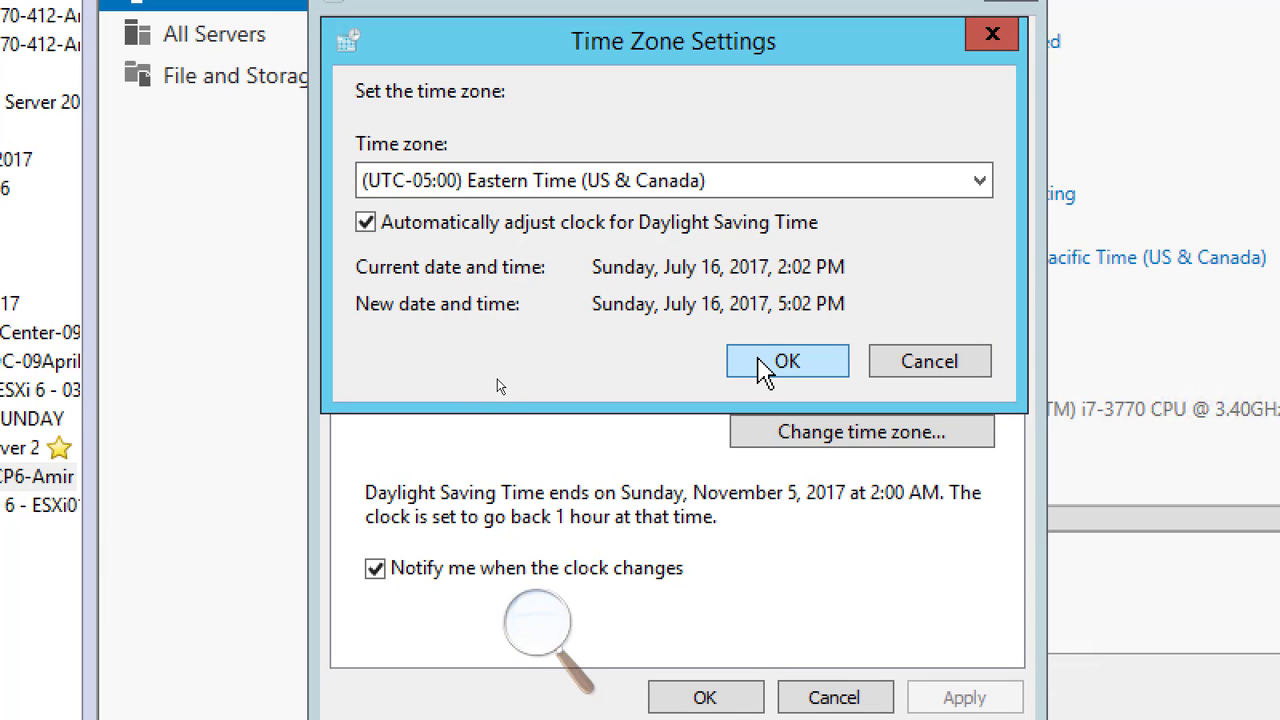
pyautogui.click(765, 365)
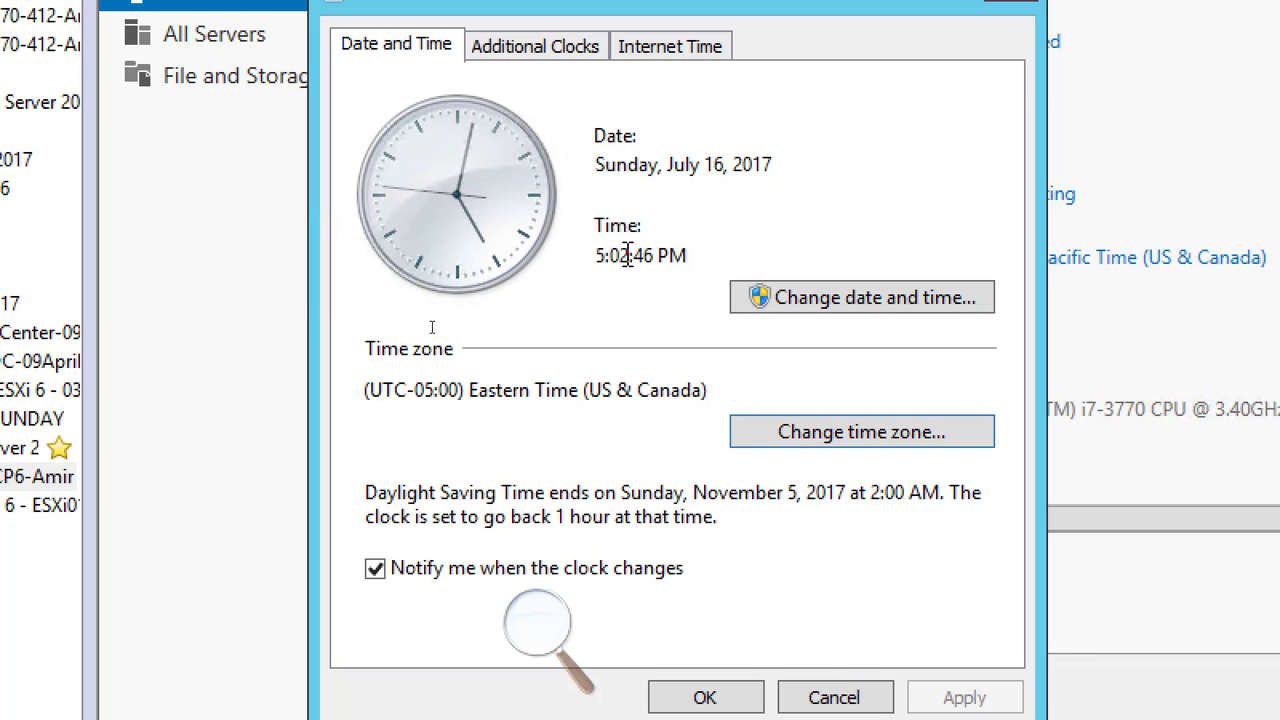
# Set the server's clock time to 2:02 PM and apply the date and time changes.
pyautogui.click(857, 313)
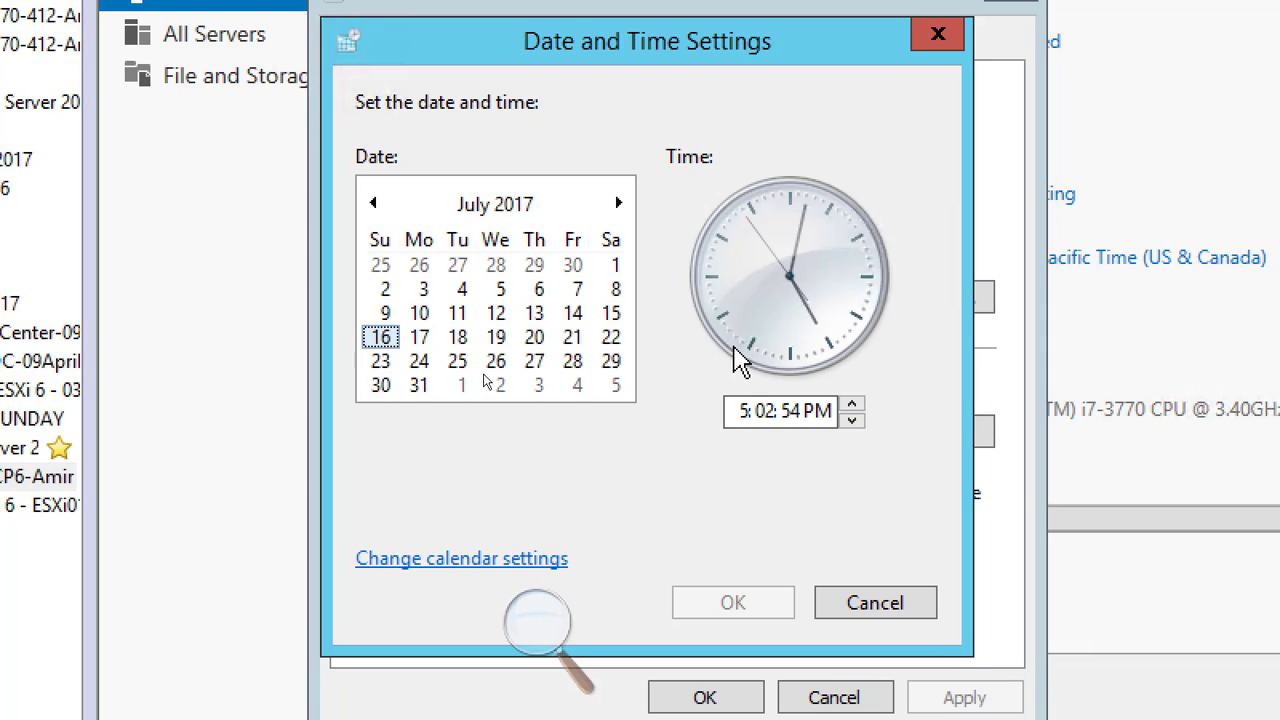
pyautogui.click(766, 409)
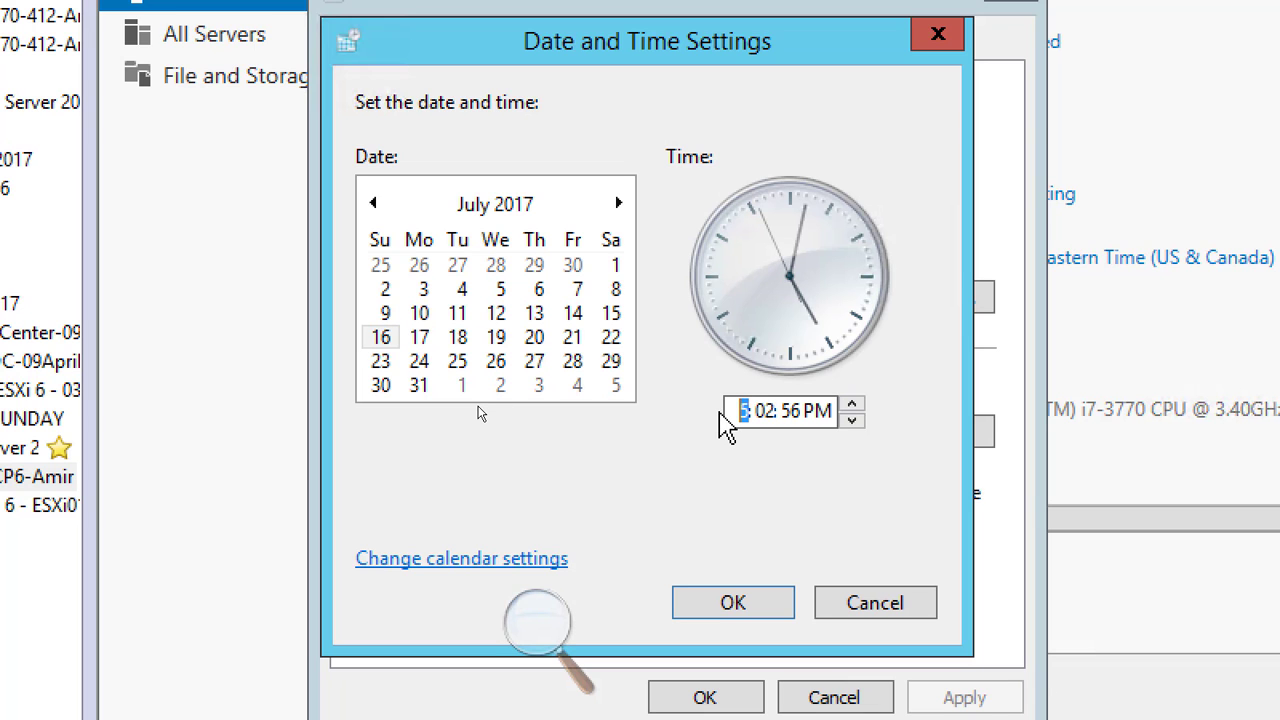
pyautogui.write('2')
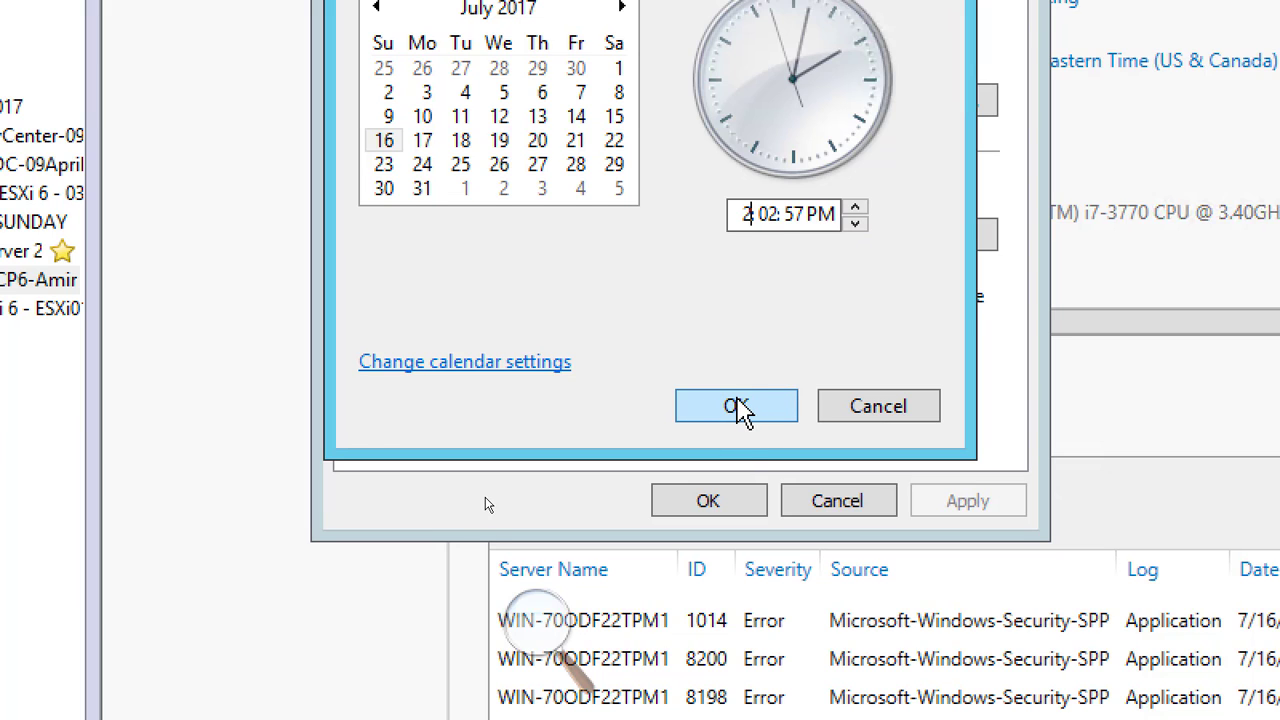
pyautogui.click(737, 408)
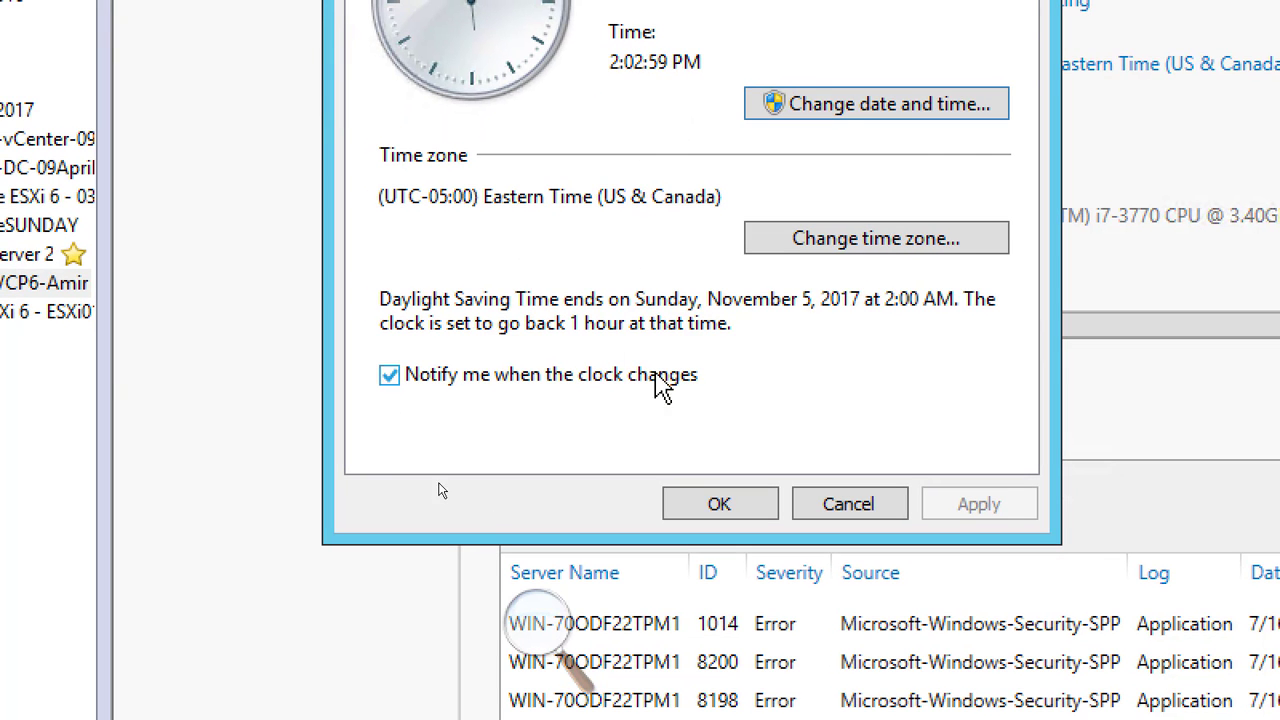
pyautogui.click(722, 505)
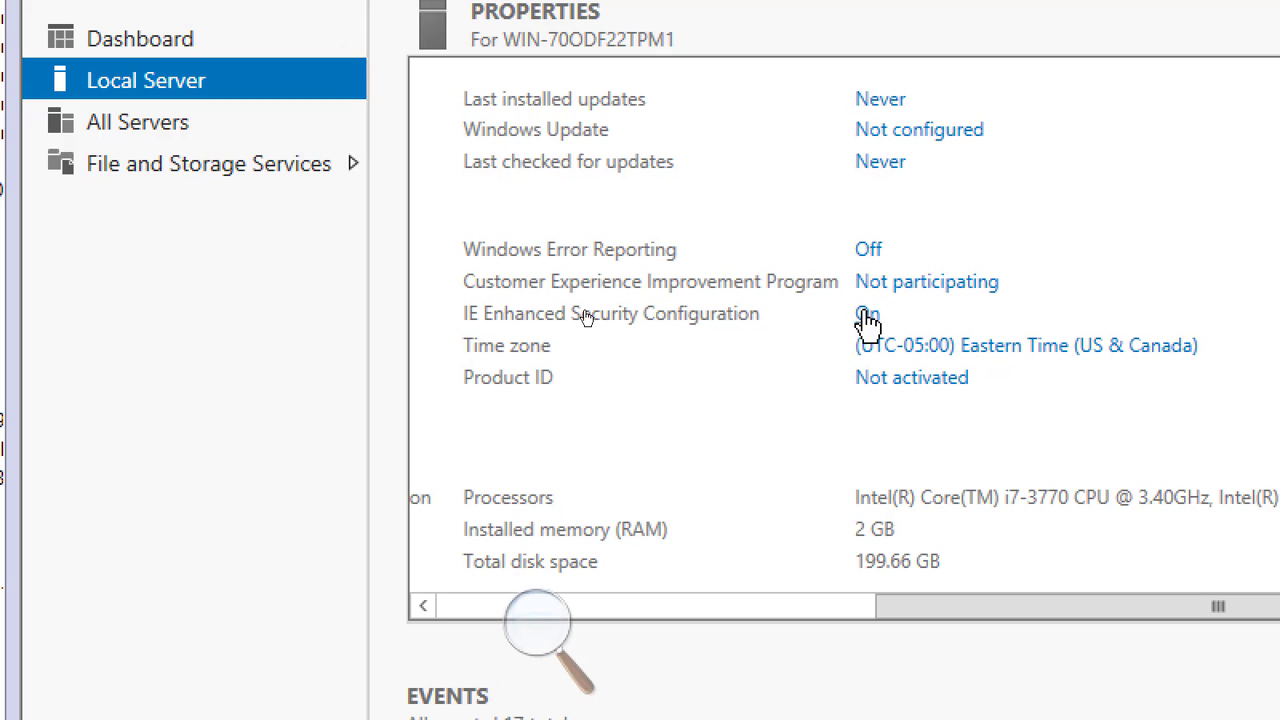
# Set IE Enhanced Security Configuration to Off for Administrators and Users and apply.
pyautogui.click(866, 318)
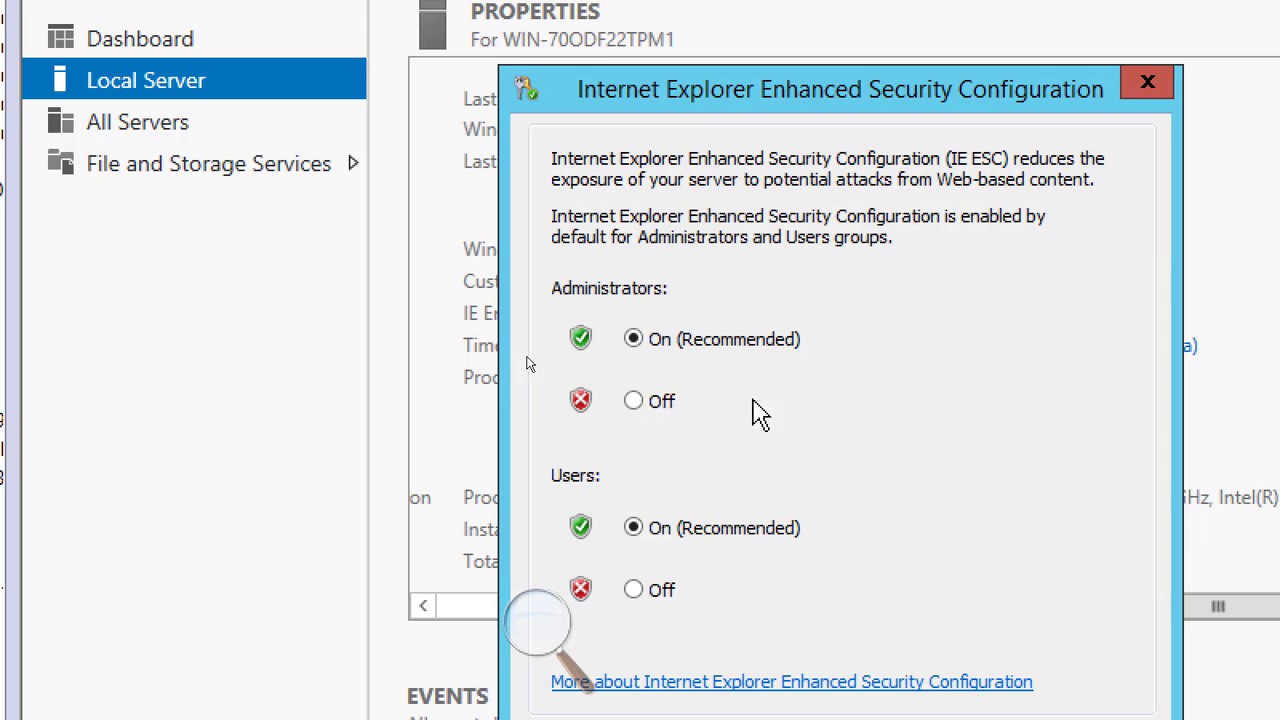
pyautogui.click(662, 402)
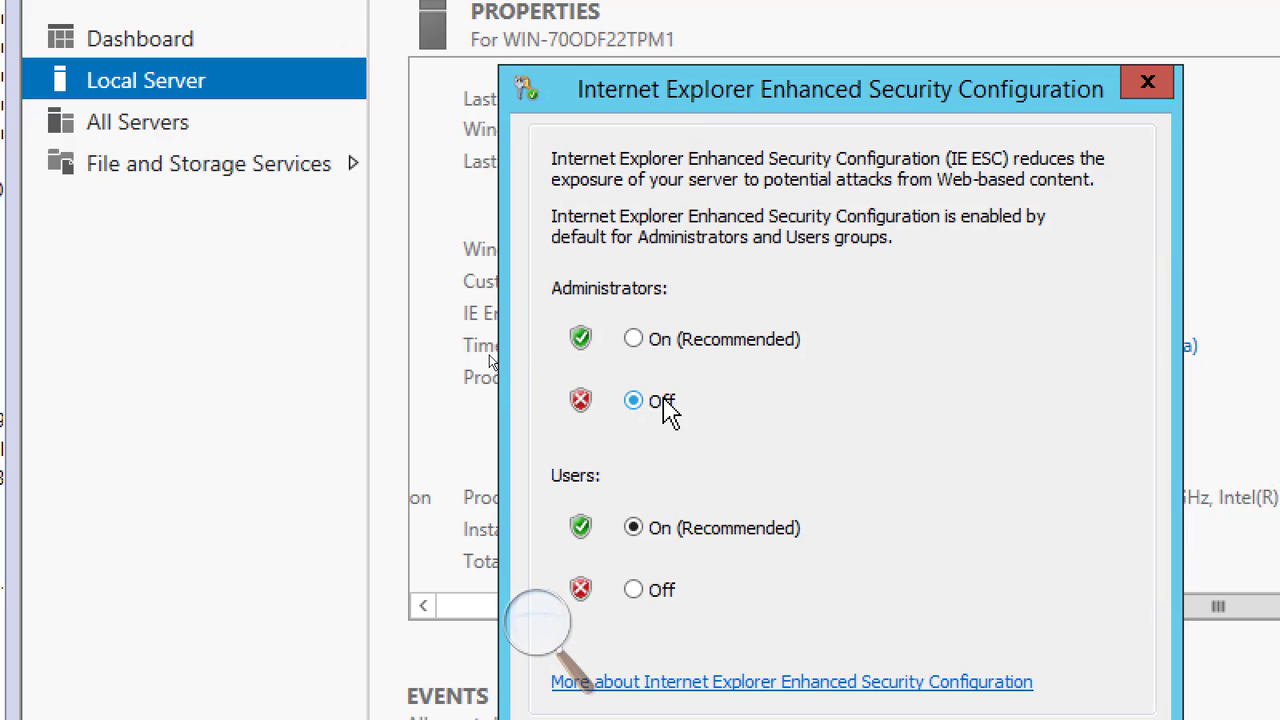
pyautogui.click(661, 590)
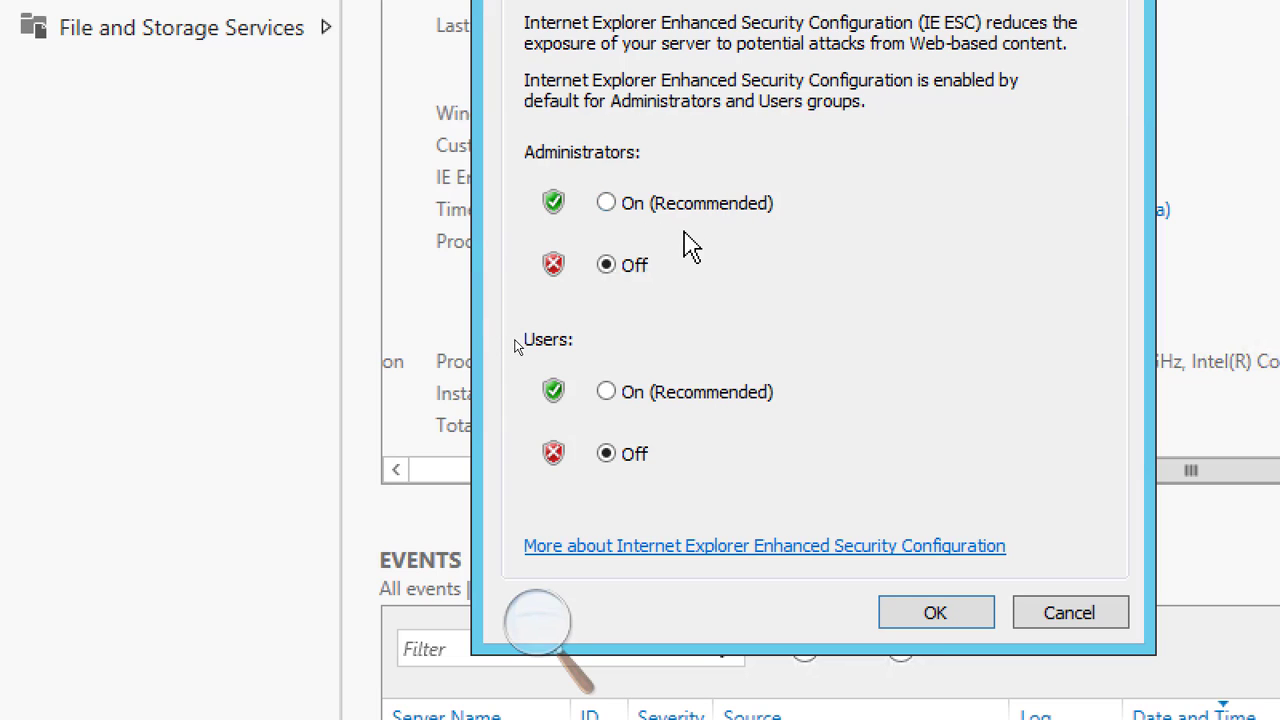
pyautogui.click(943, 615)
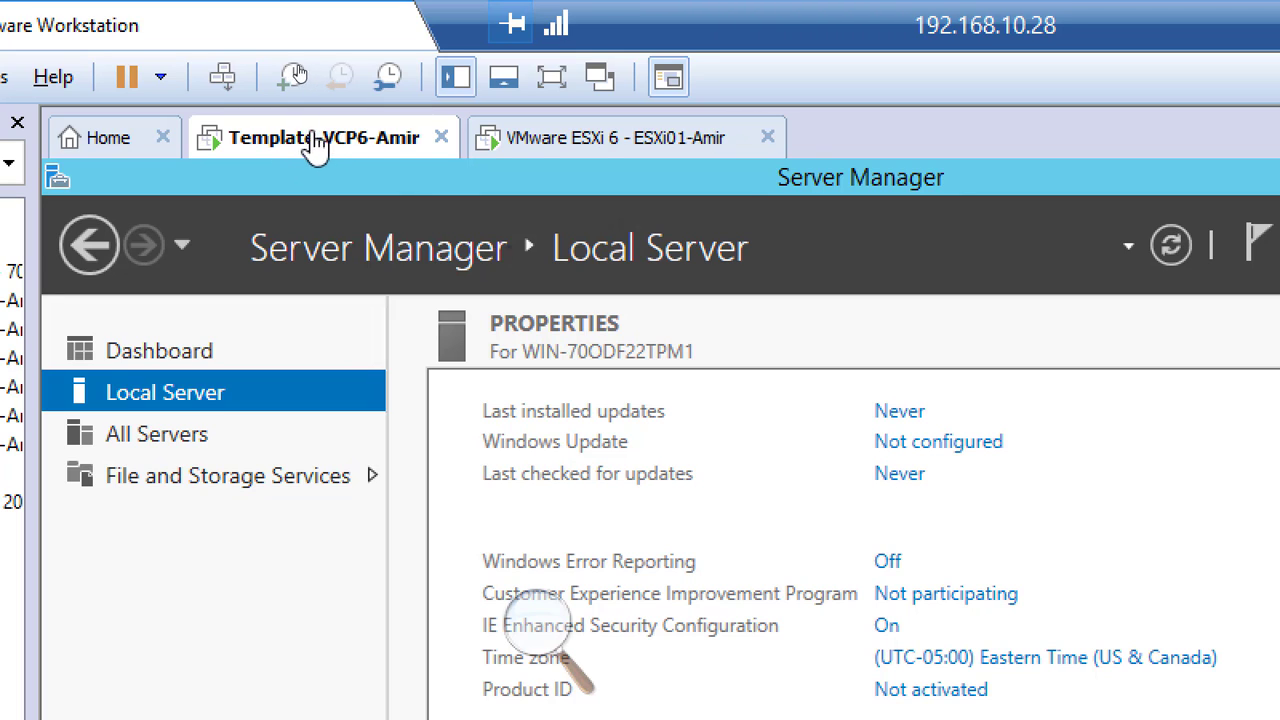
# Show Shared Folders under the Options tab of Template-VCP6-Amir's virtual machine settings.
pyautogui.rightClick(298, 145)
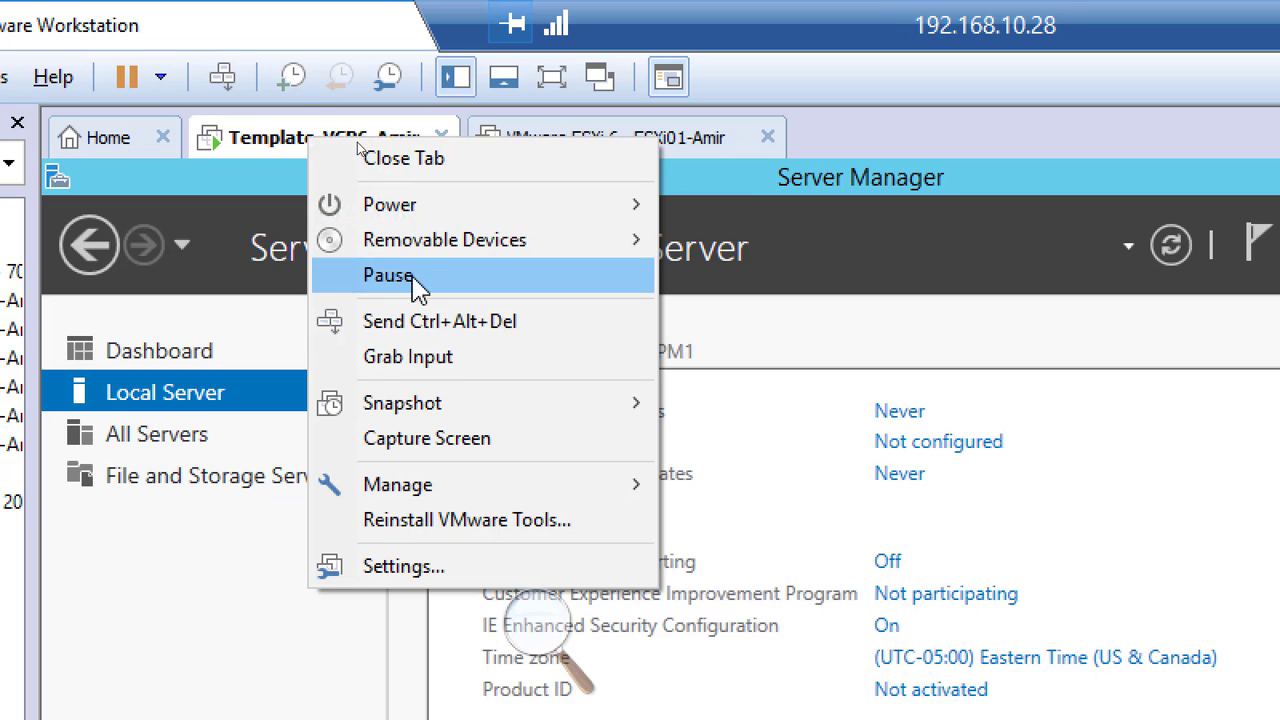
pyautogui.click(511, 577)
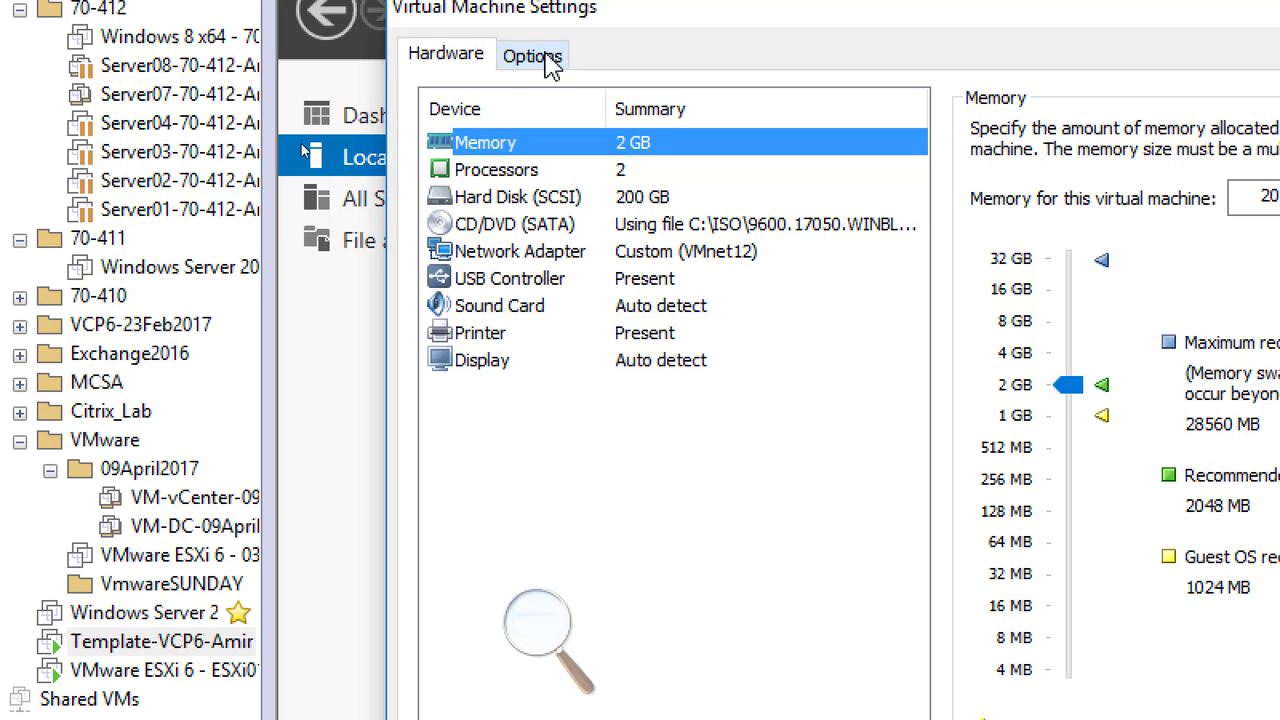
pyautogui.click(548, 60)
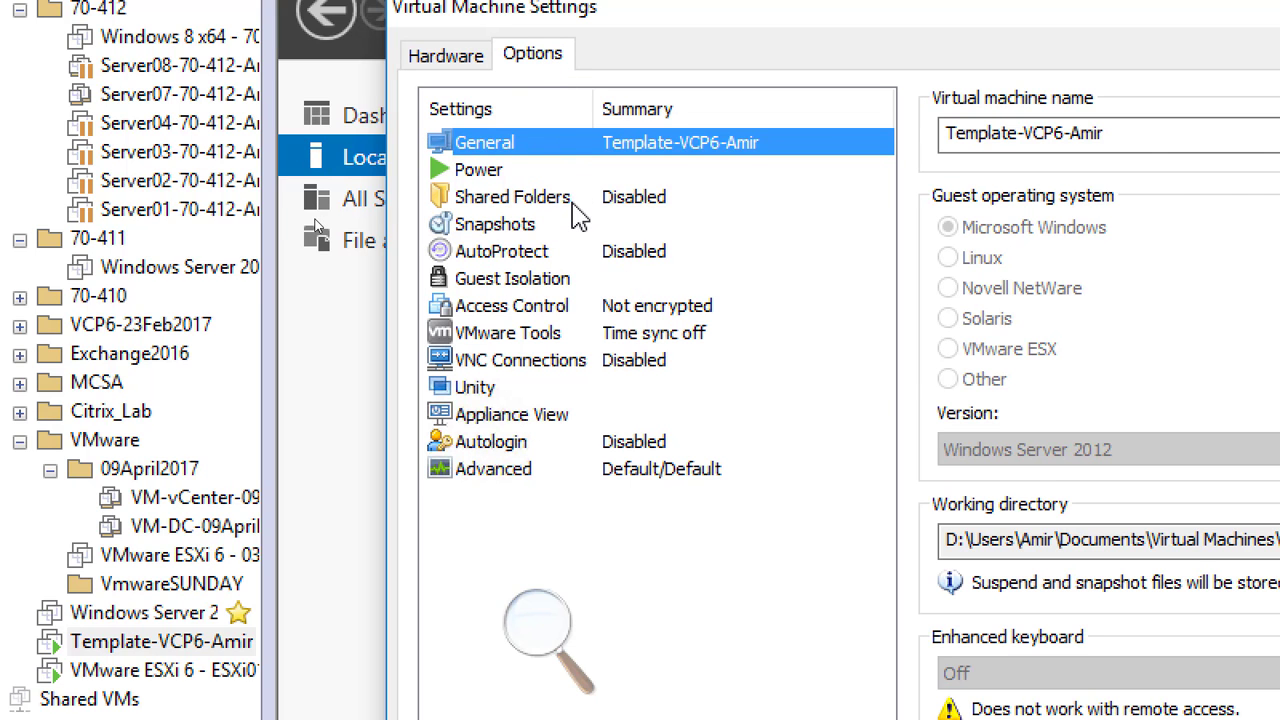
pyautogui.click(540, 199)
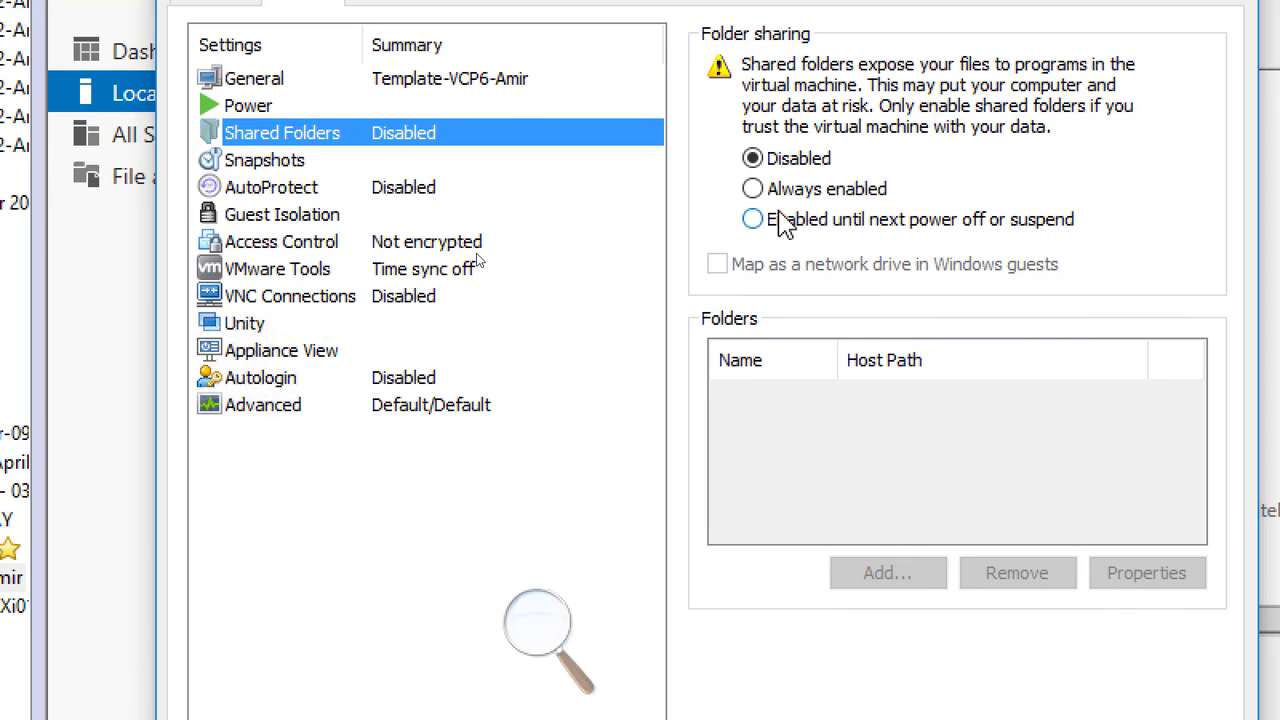
# Set folder sharing to Always enabled, mapped as a network drive in Windows guests, and start adding a share.
pyautogui.click(751, 191)
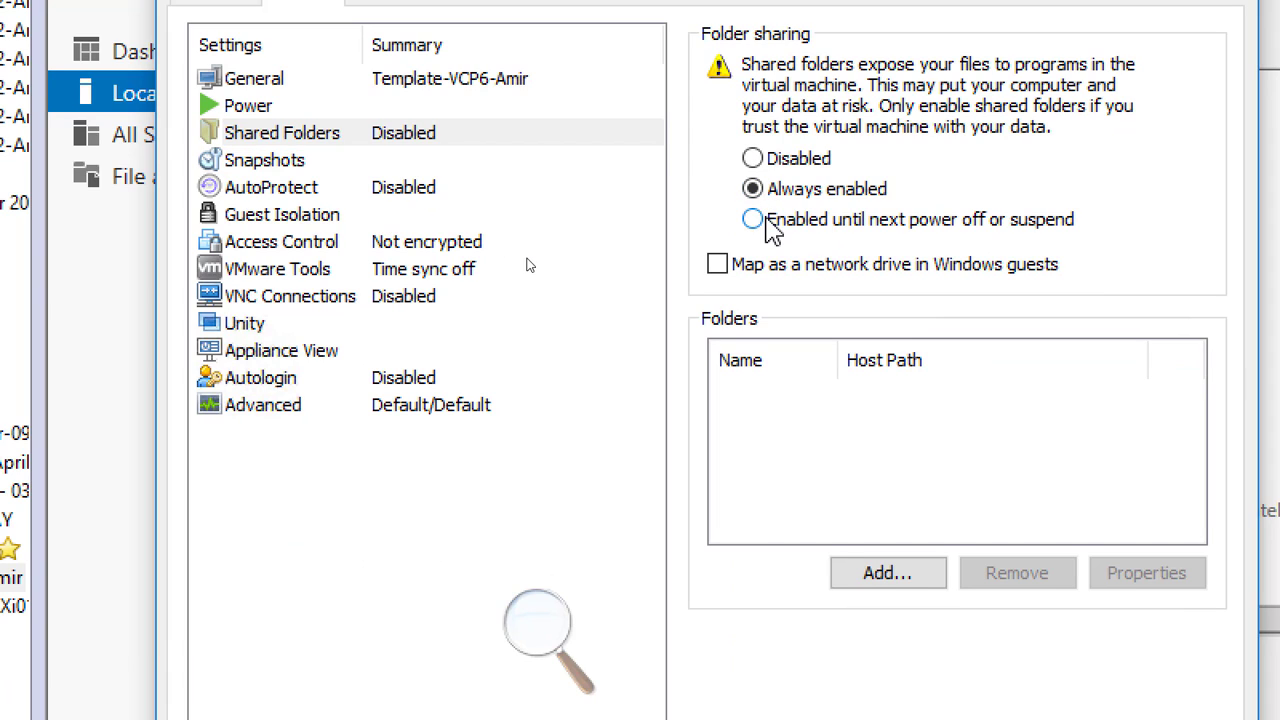
pyautogui.click(718, 265)
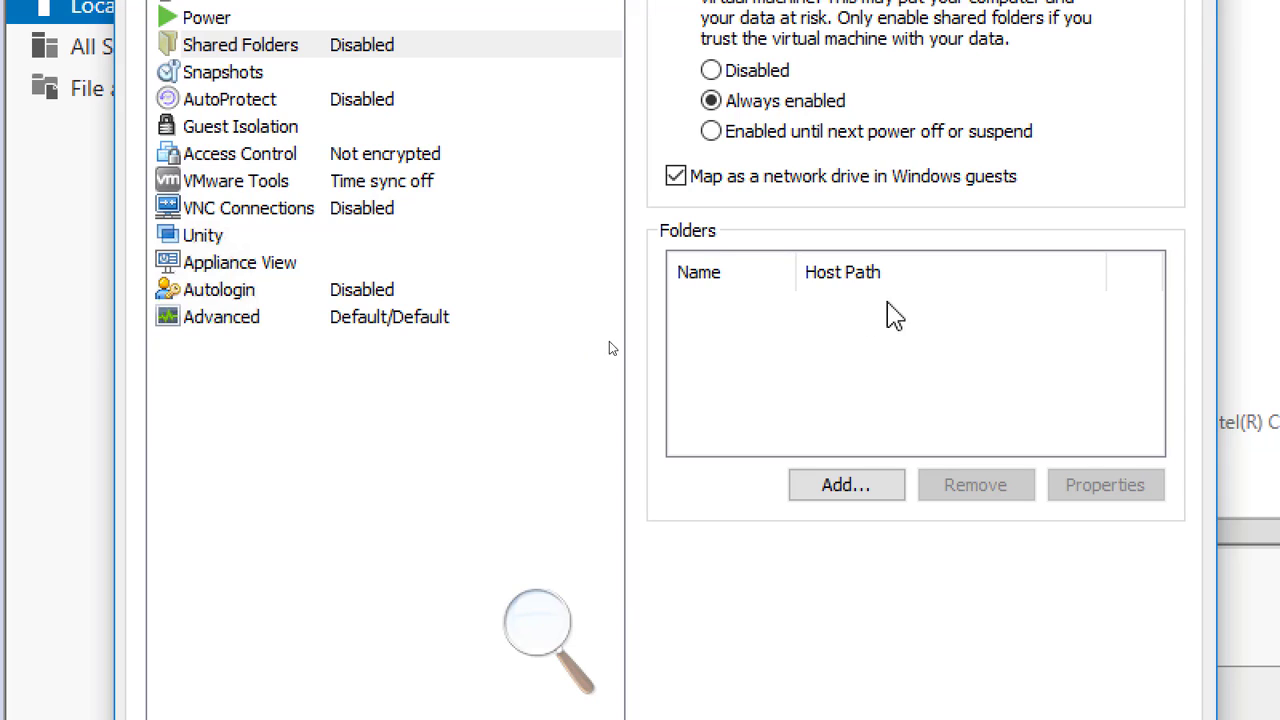
pyautogui.click(848, 488)
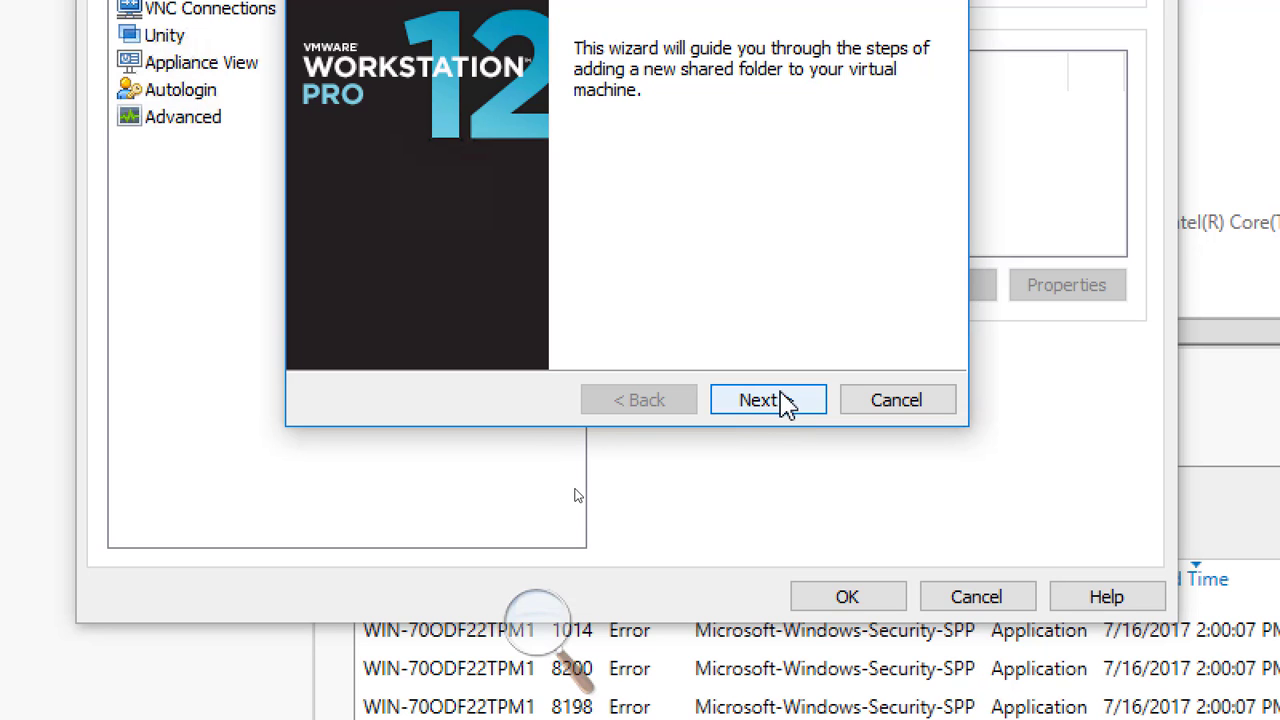
# Add a share named ISO for host path C:\ISO, enabled and not read-only.
pyautogui.click(778, 400)
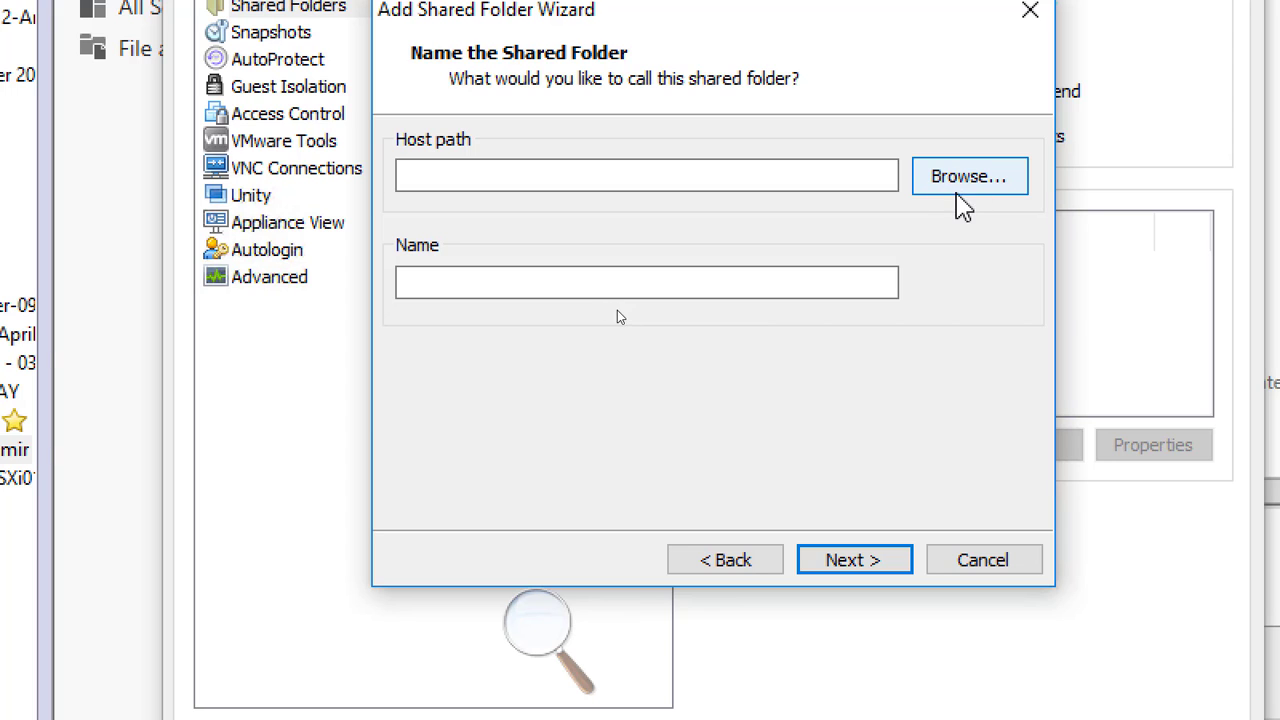
pyautogui.click(975, 195)
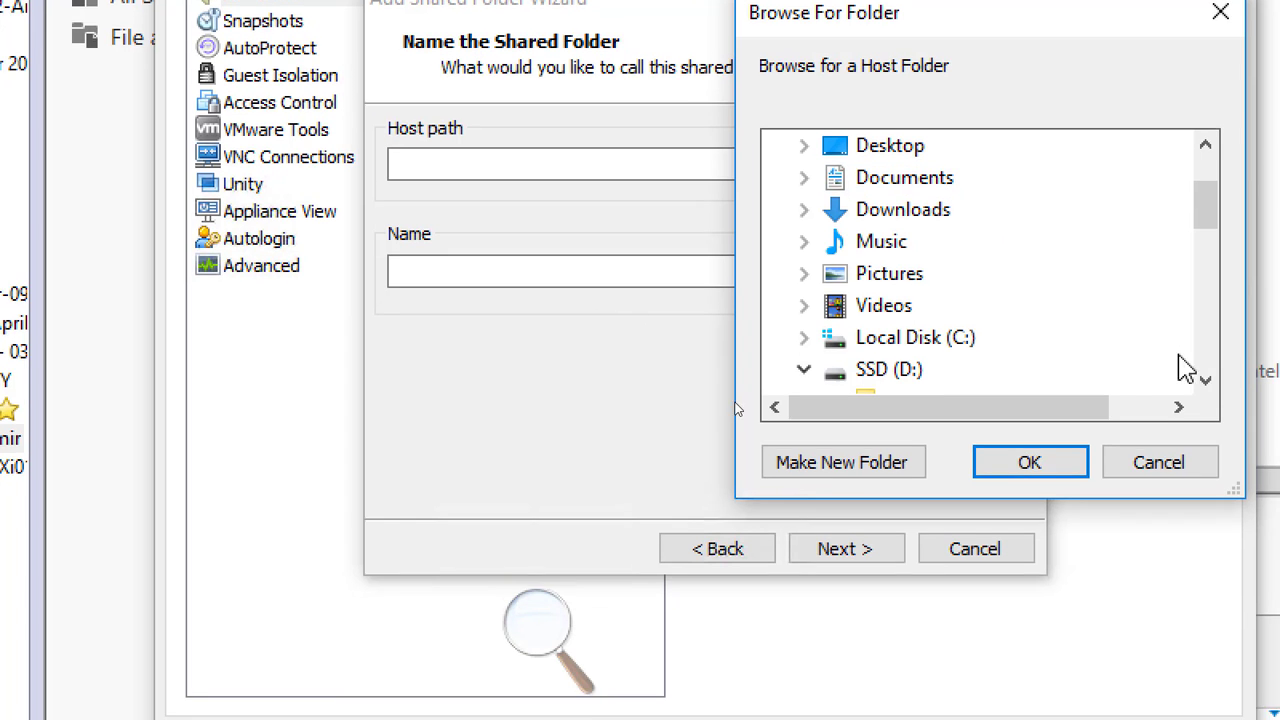
pyautogui.click(1205, 379)
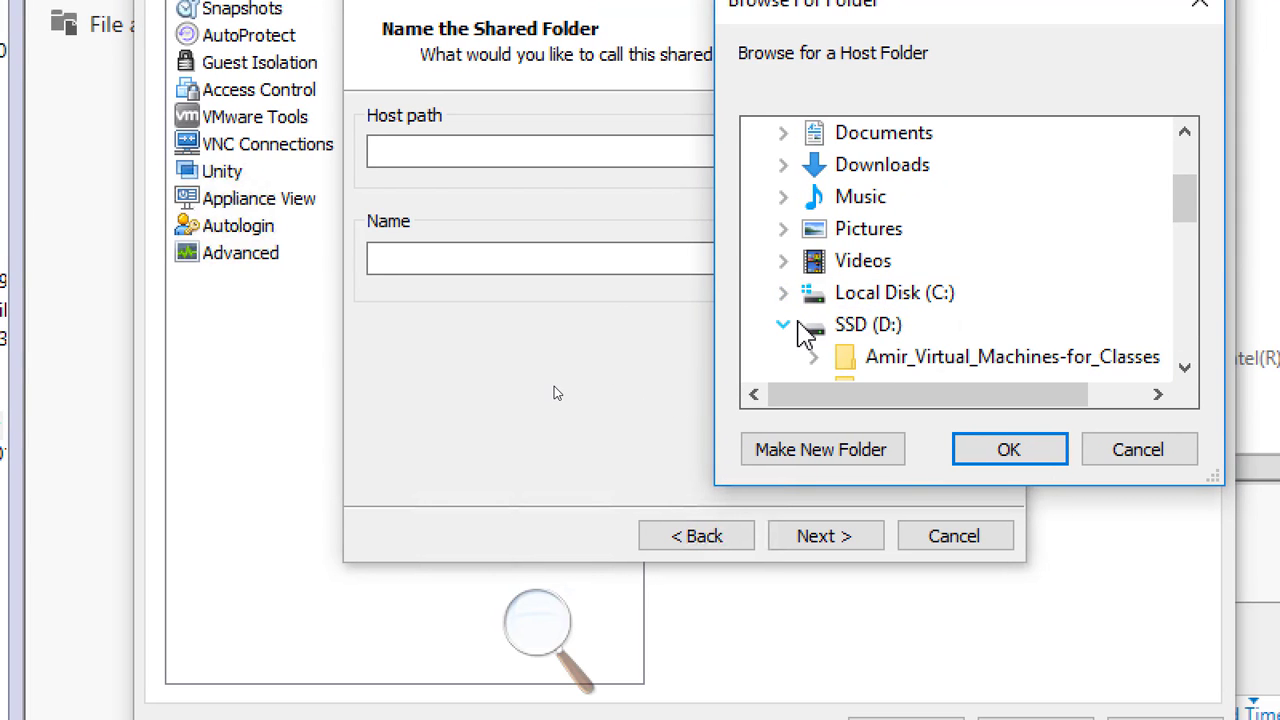
pyautogui.moveTo(1180, 200); pyautogui.dragTo(1182, 230)
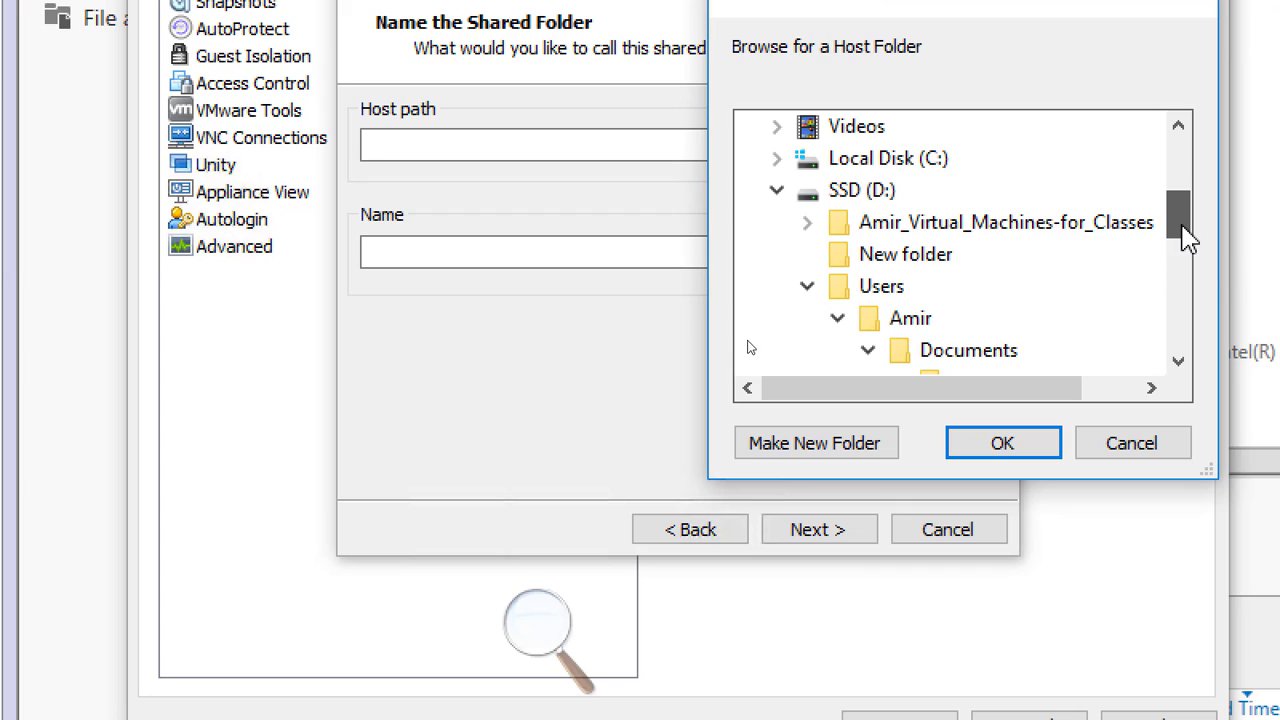
pyautogui.click(775, 159)
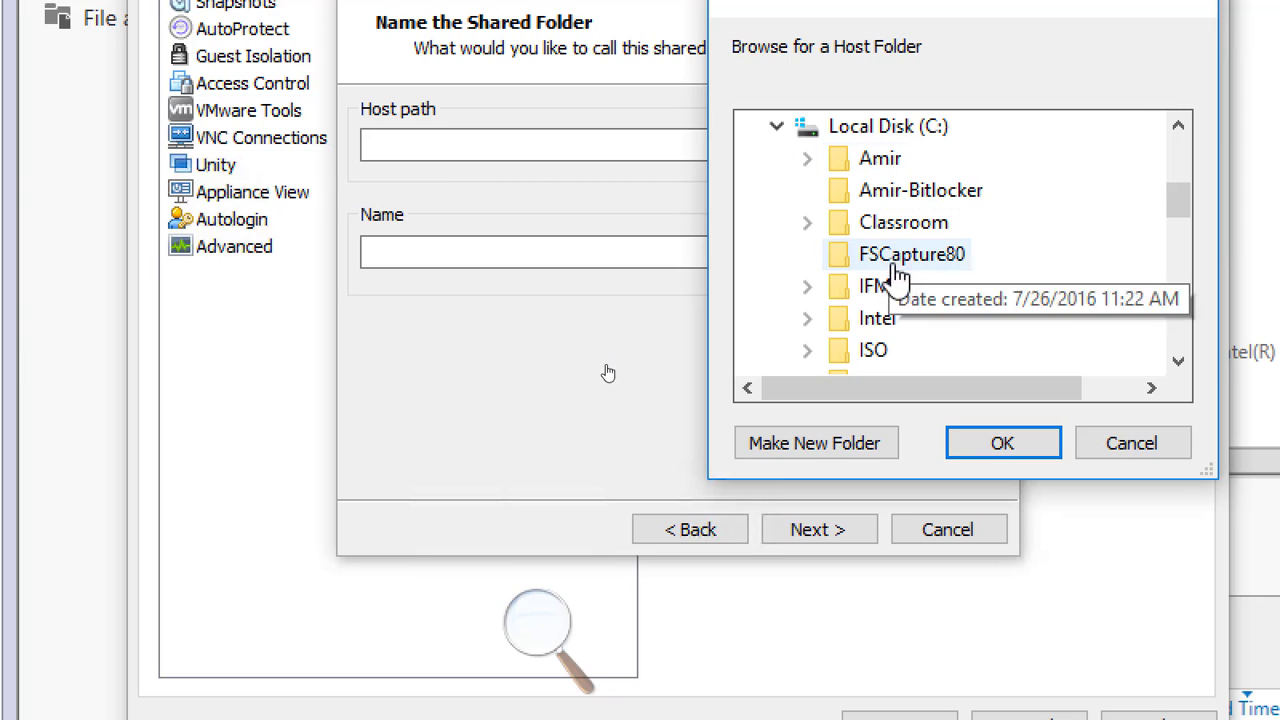
pyautogui.click(876, 351)
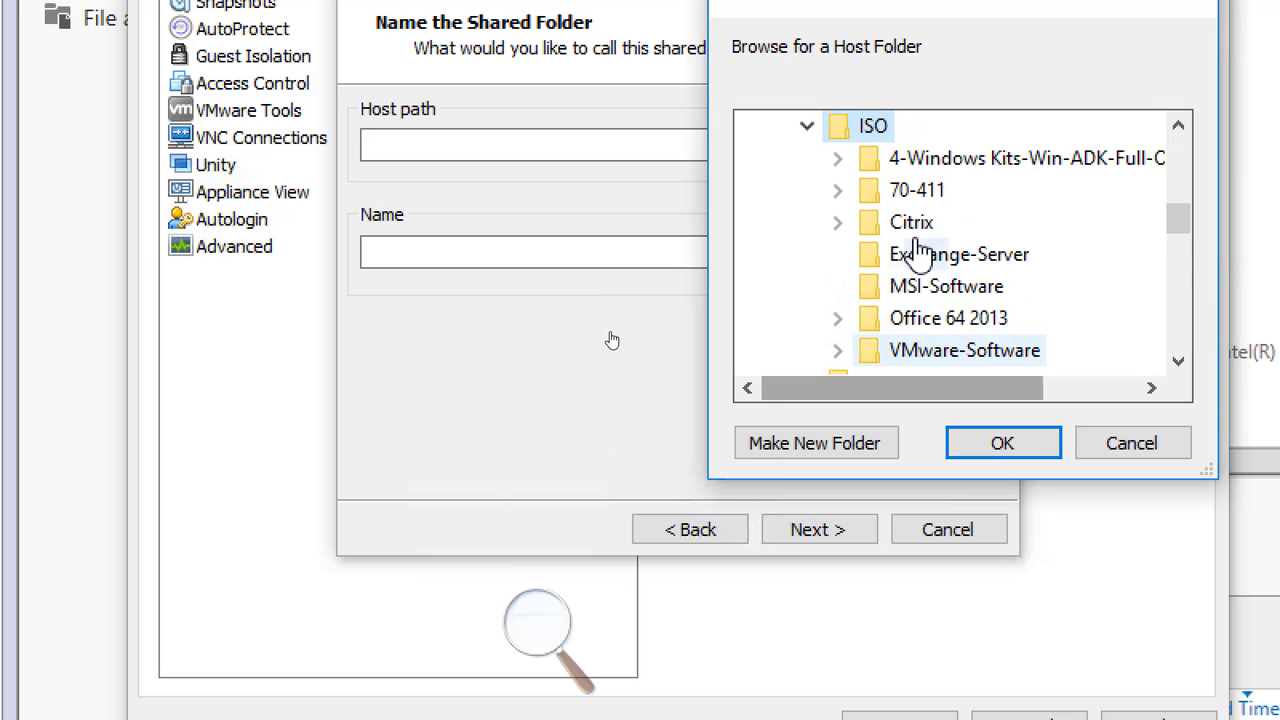
pyautogui.click(1005, 442)
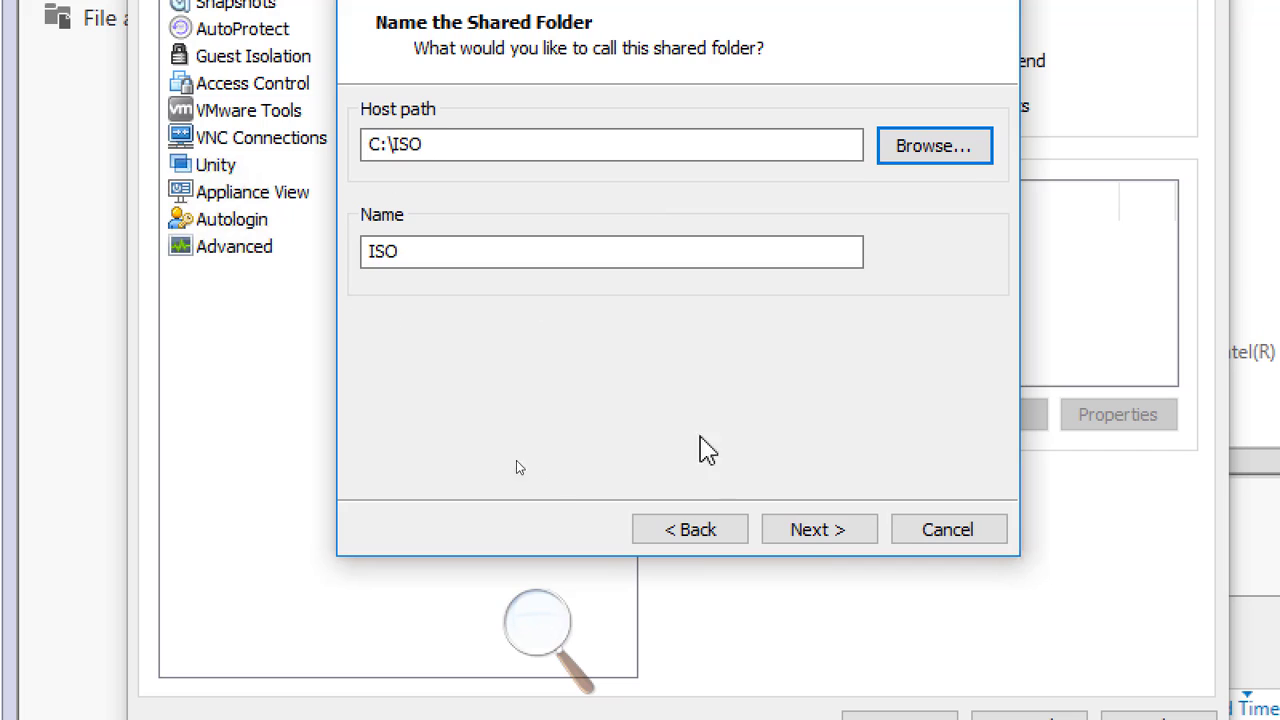
pyautogui.click(805, 528)
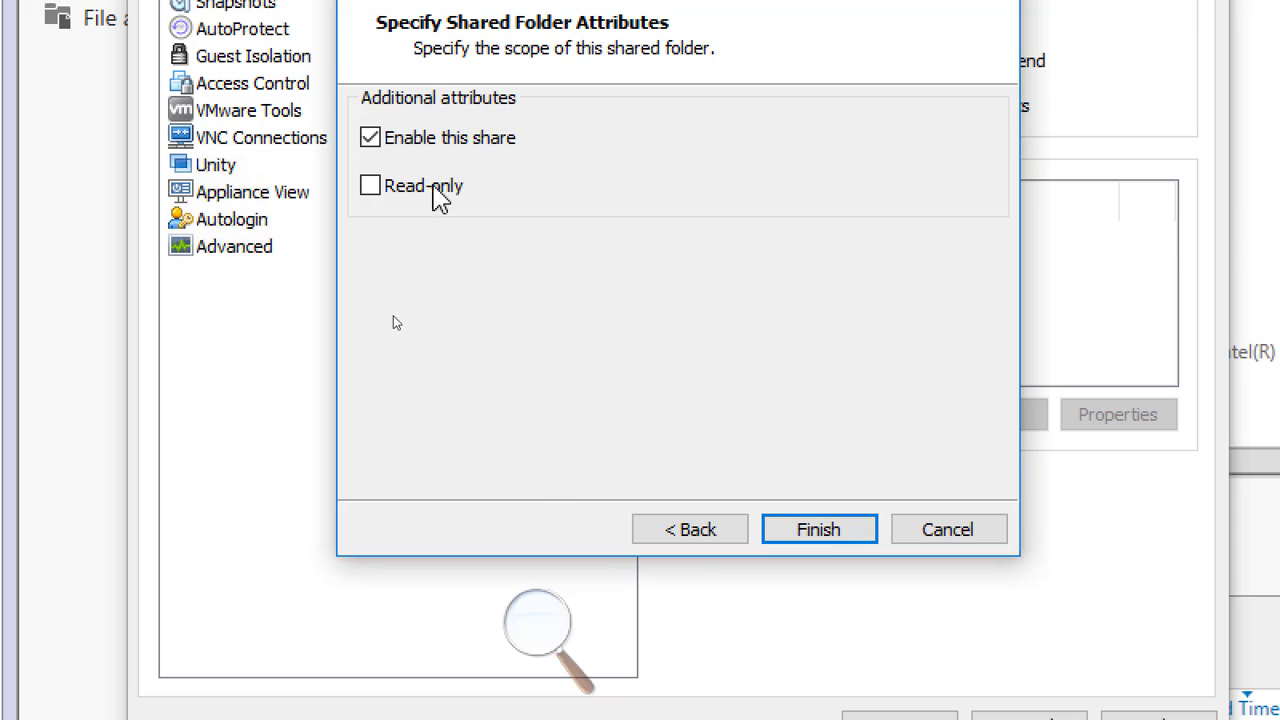
pyautogui.click(808, 535)
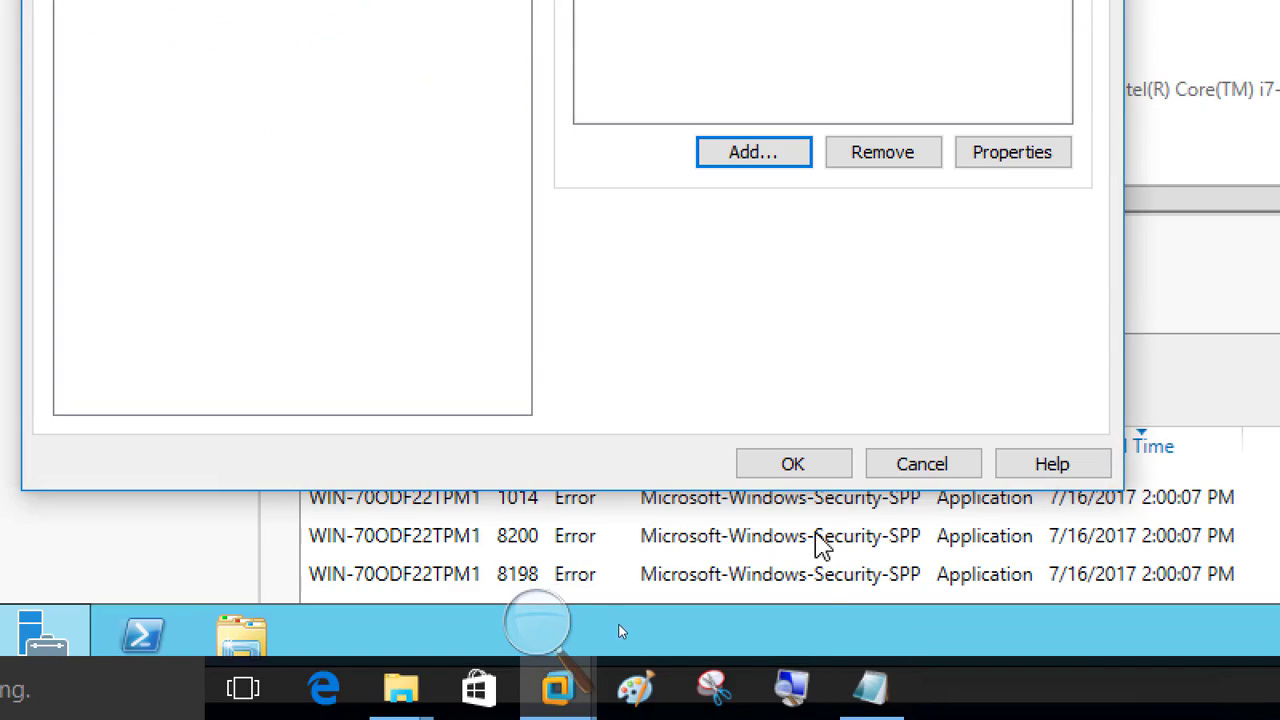
# Save the VM settings, check the ISO folder on the guest's Z: drive, then close the window.
pyautogui.click(795, 464)
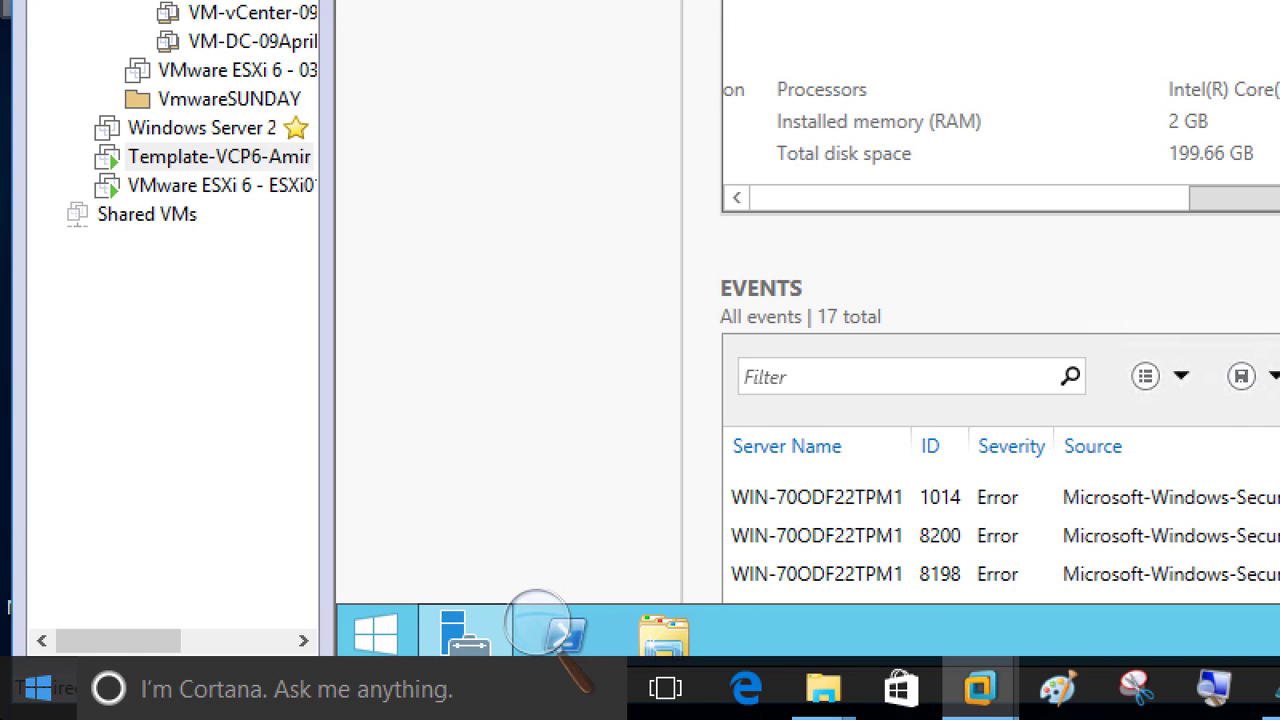
pyautogui.click(664, 632)
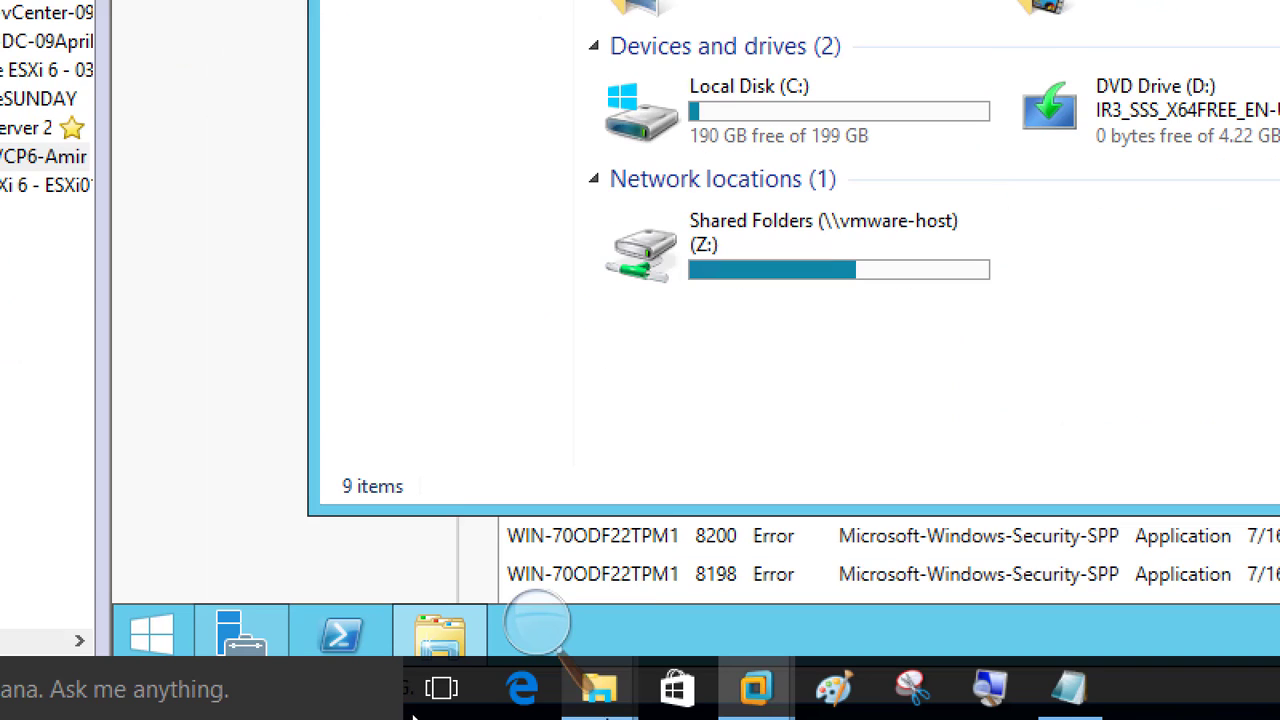
pyautogui.moveTo(710, 272)
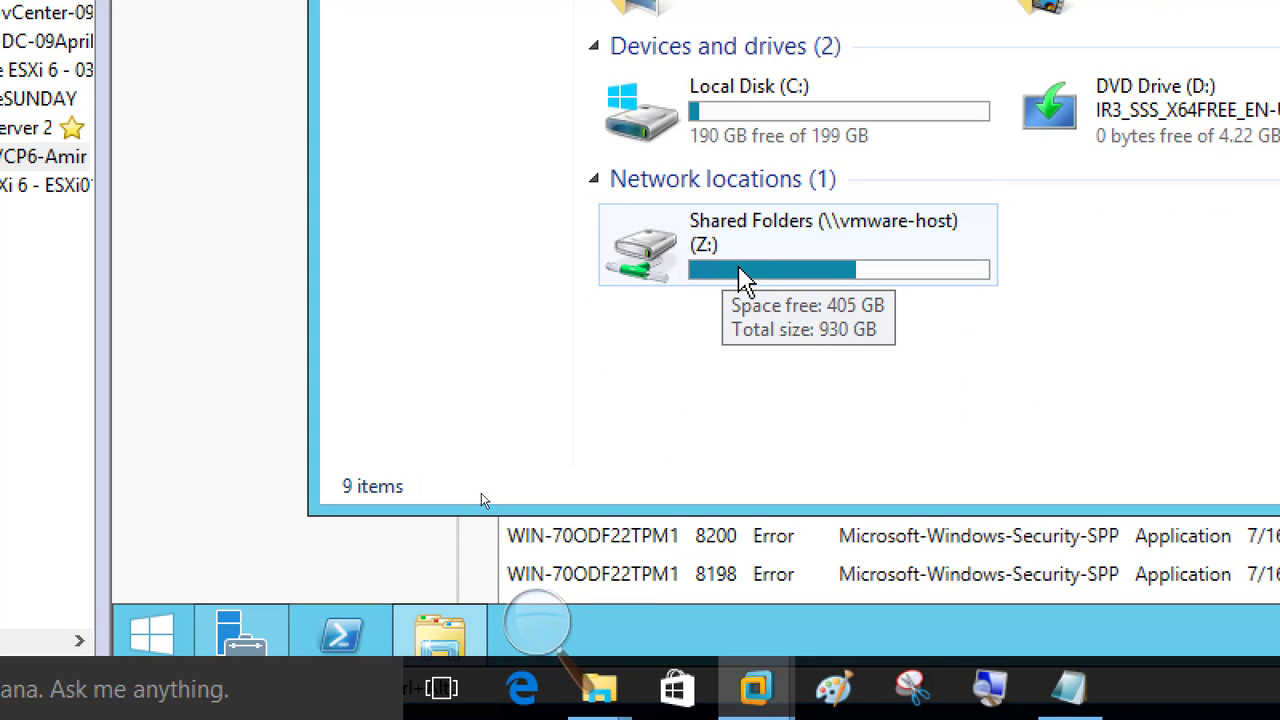
pyautogui.doubleClick(745, 278)
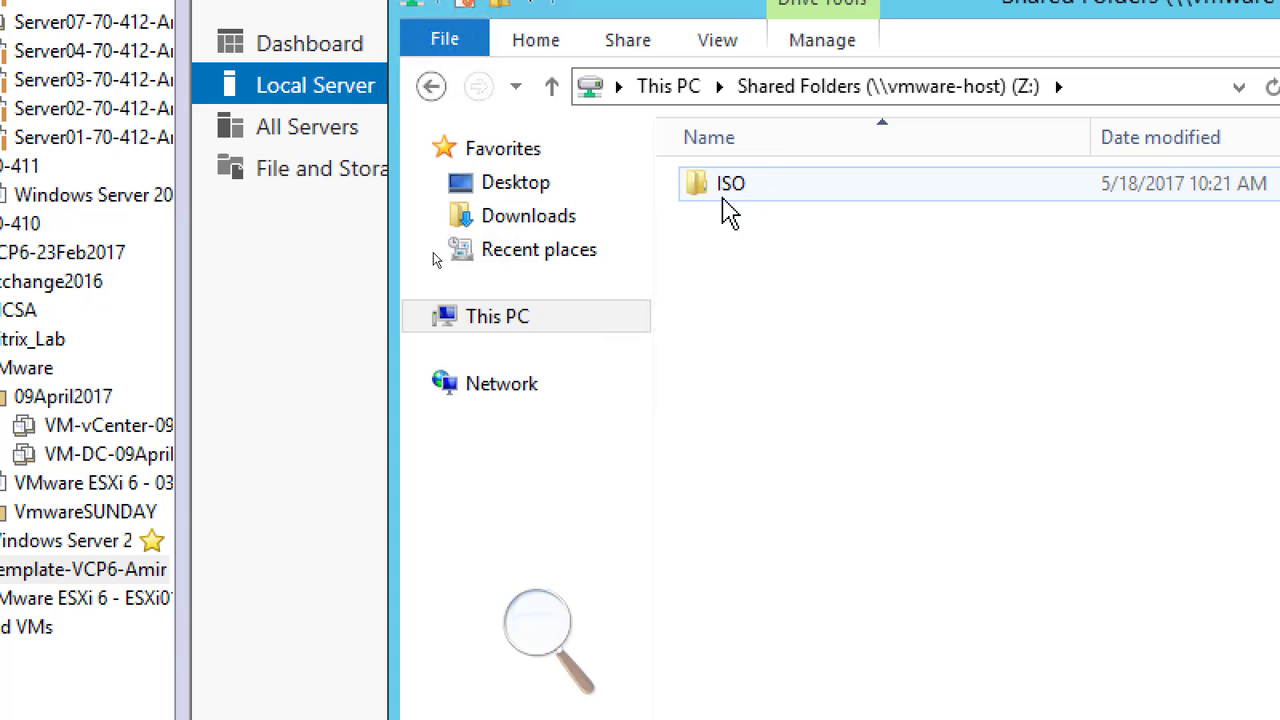
pyautogui.doubleClick(748, 198)
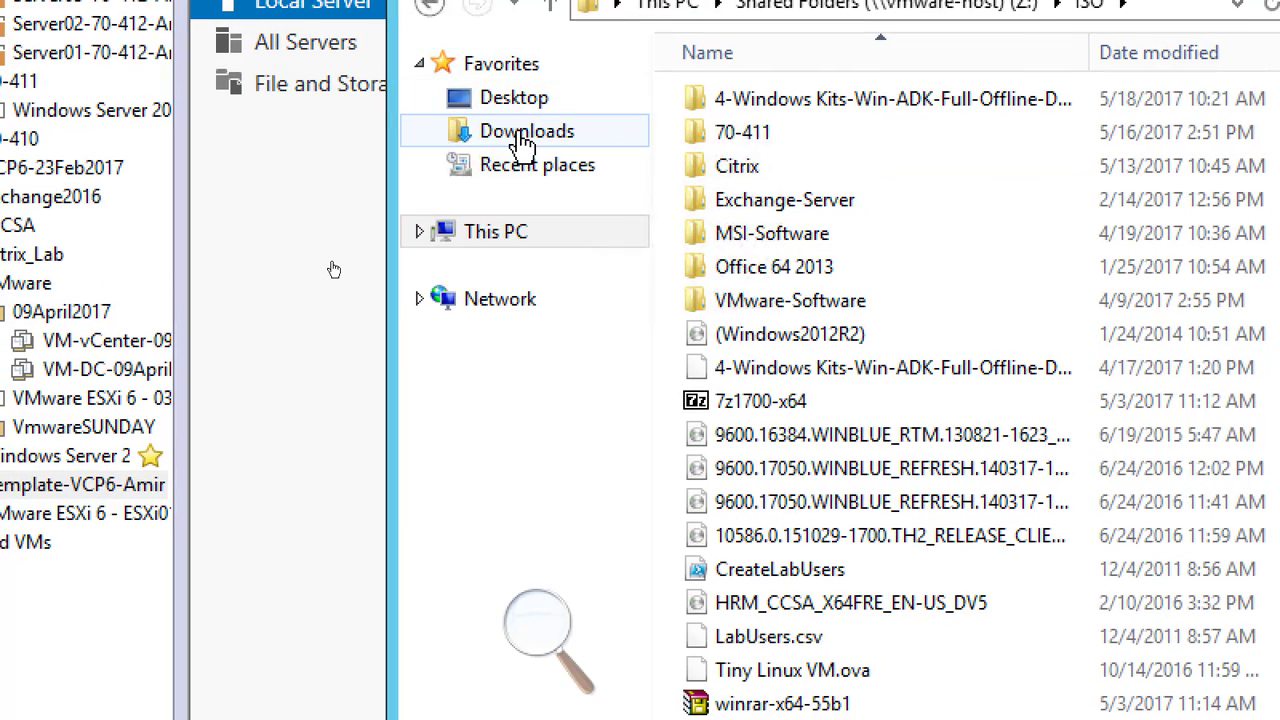
pyautogui.click(523, 138)
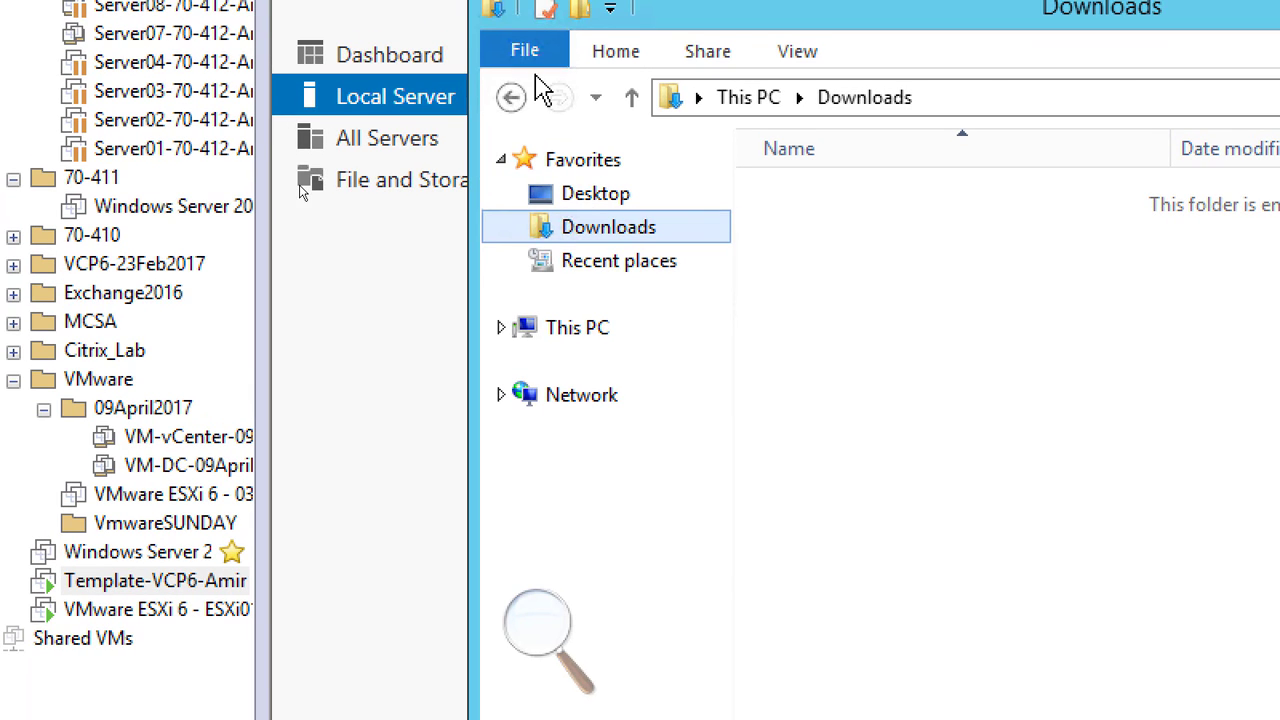
pyautogui.click(429, 4)
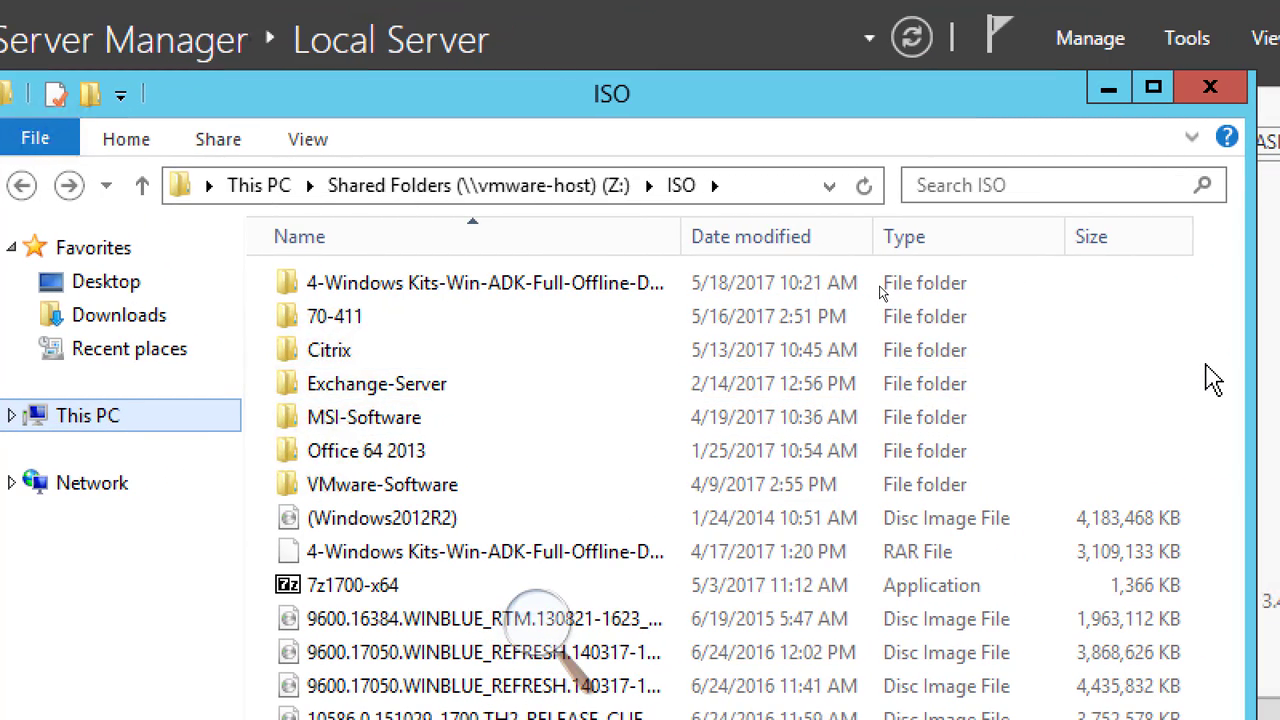
pyautogui.click(1205, 95)
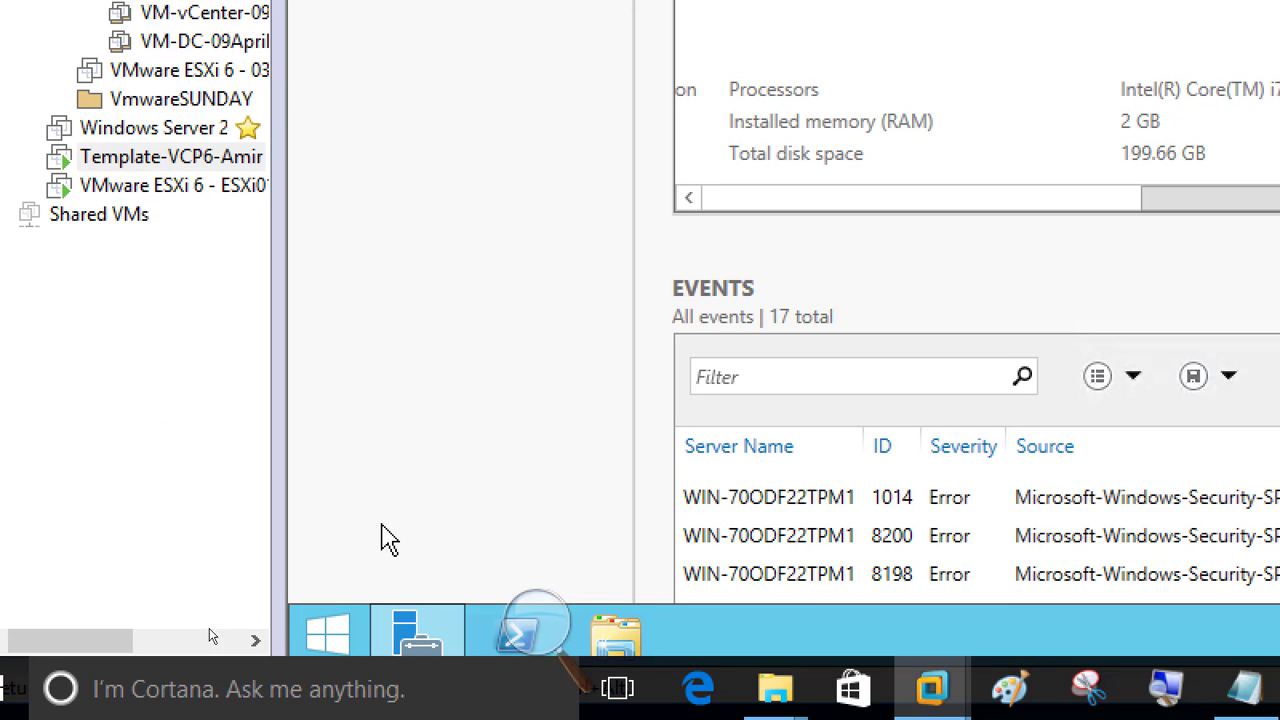
pyautogui.rightClick(325, 641)
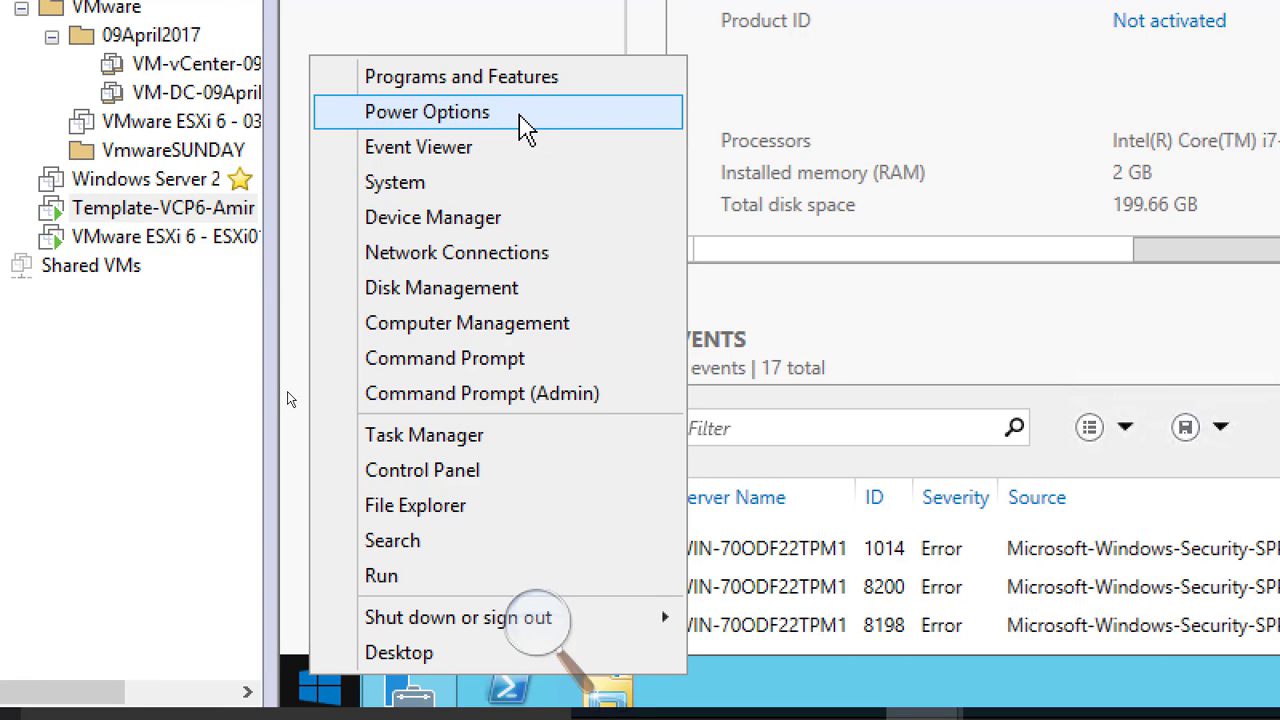
pyautogui.click(960, 125)
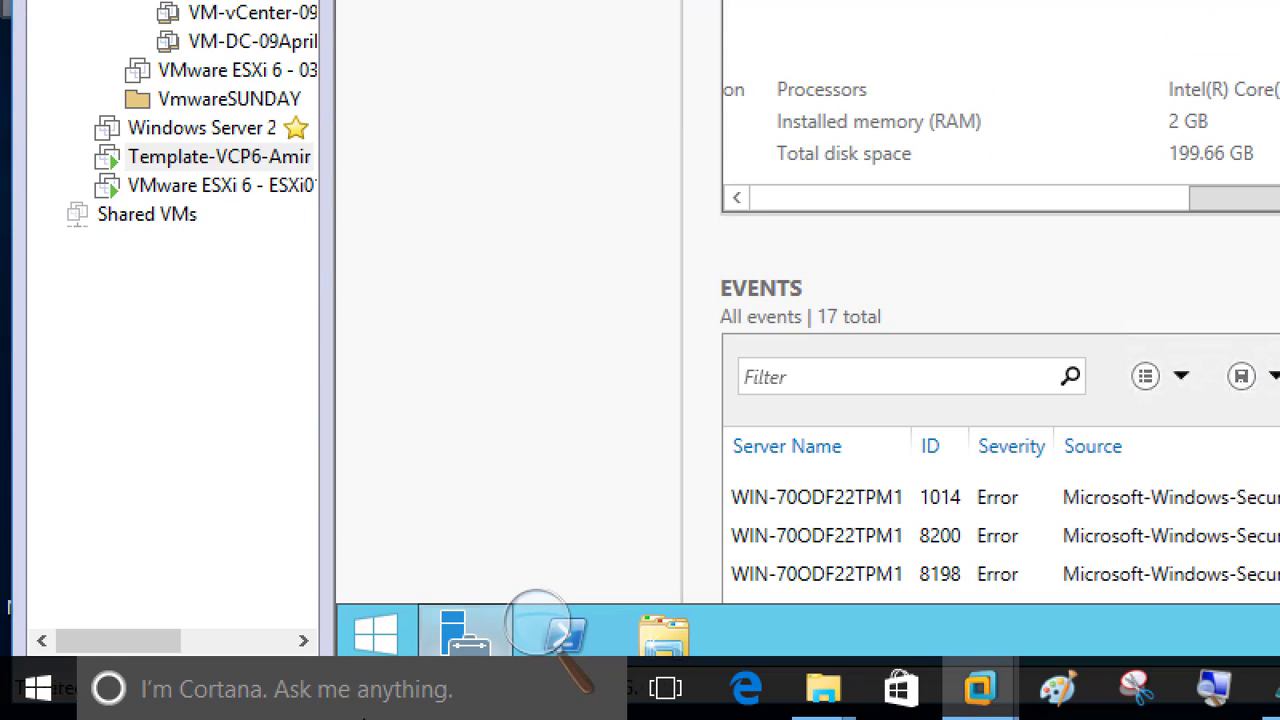
pyautogui.rightClick(388, 641)
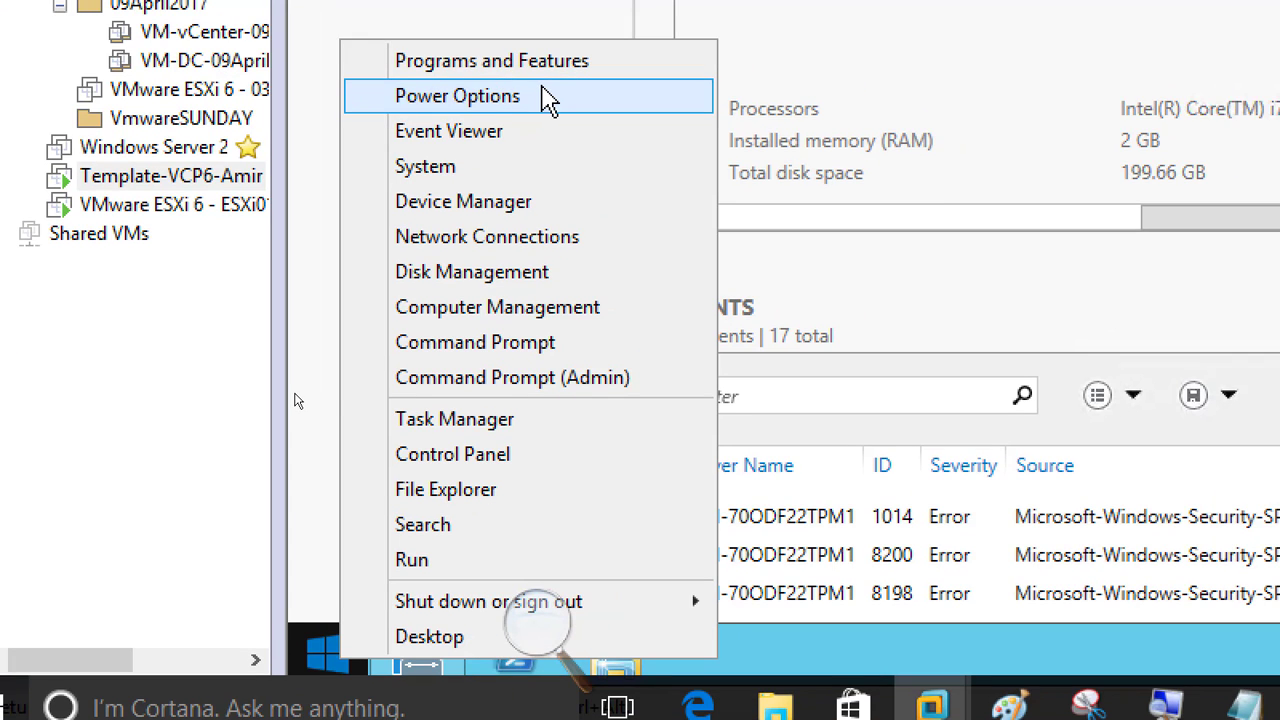
pyautogui.click(1020, 247)
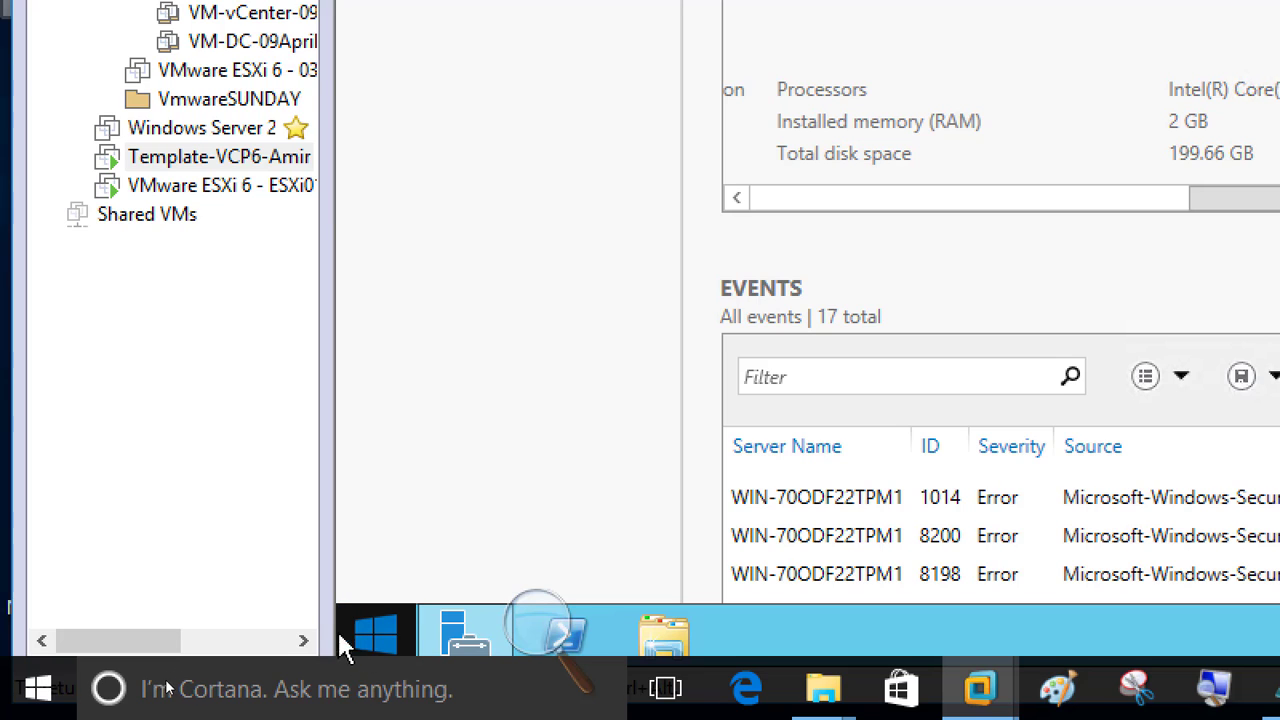
# Open the Win+X power-user menu from the template VM's Start button.
pyautogui.rightClick(376, 640)
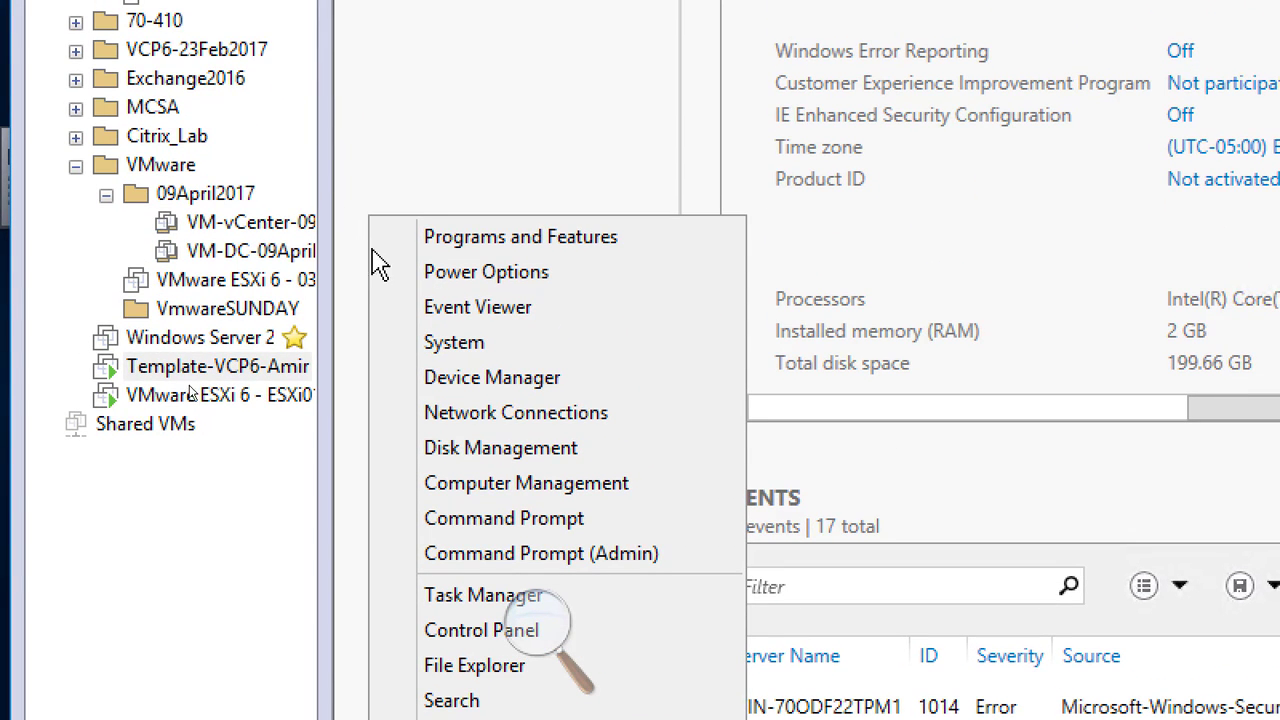
# Set the Balanced plan's Turn off the display to Never, save, and close Power Options.
pyautogui.click(540, 285)
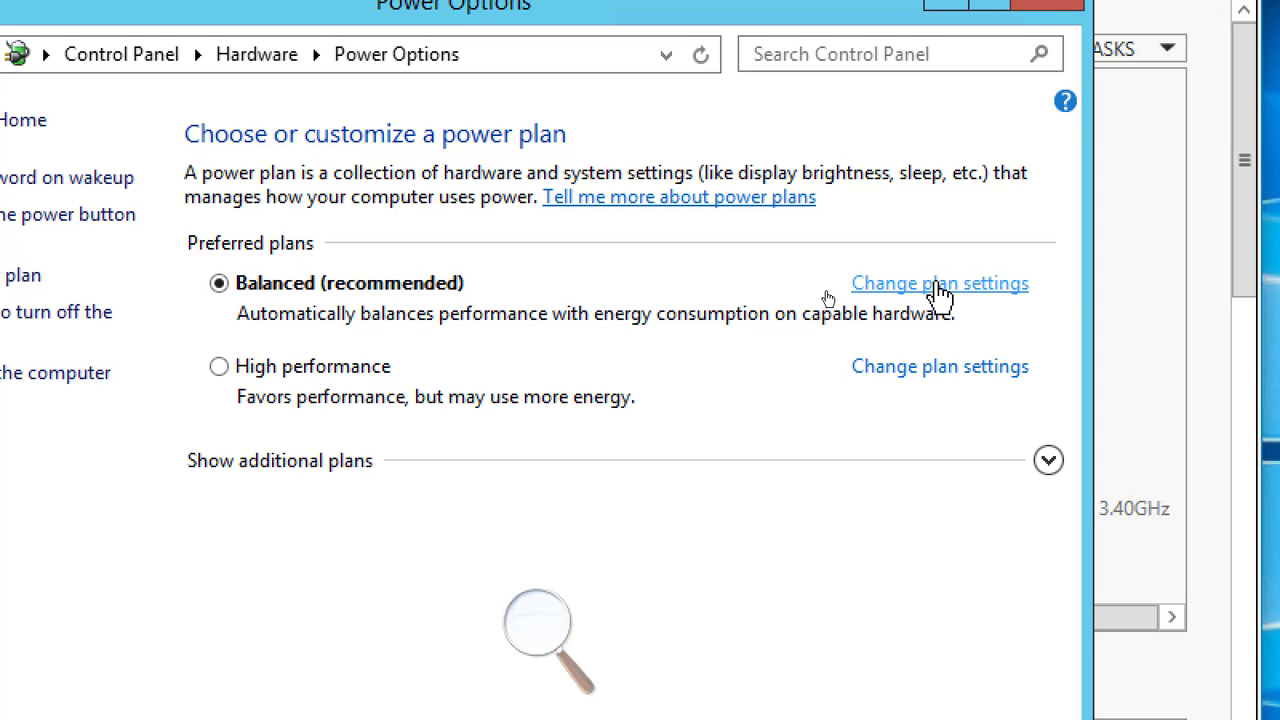
pyautogui.click(940, 285)
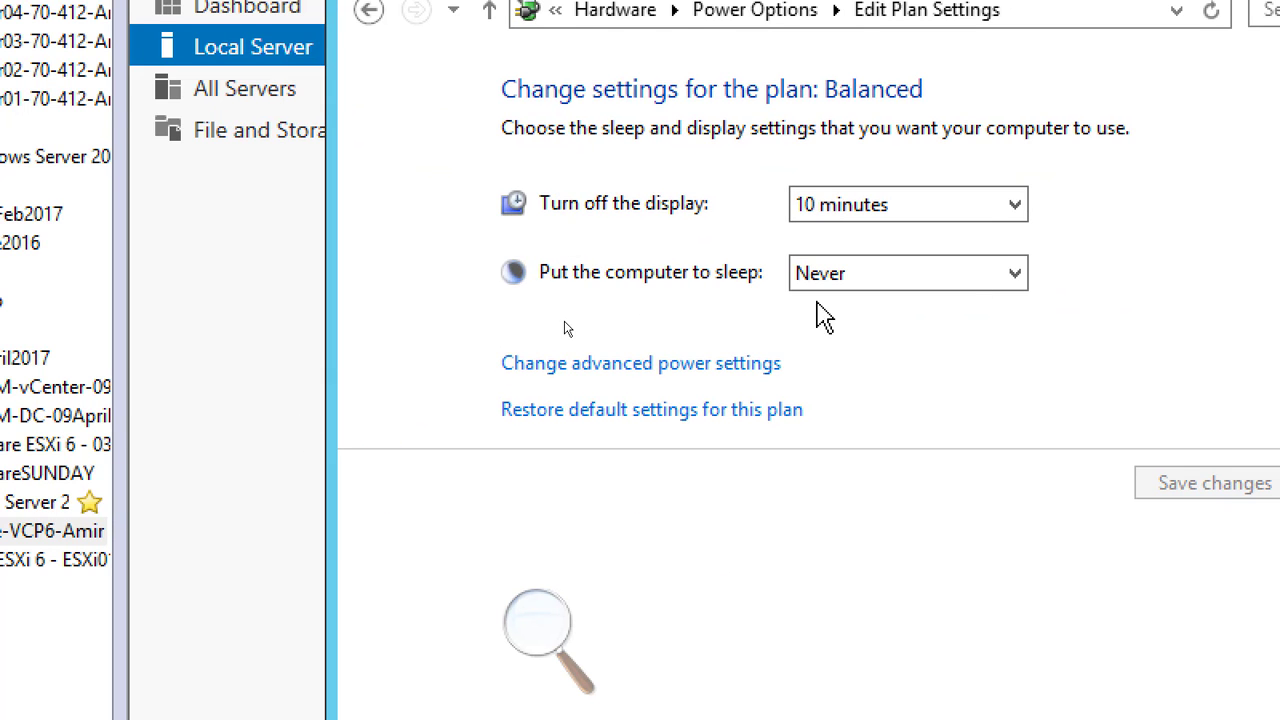
pyautogui.click(812, 224)
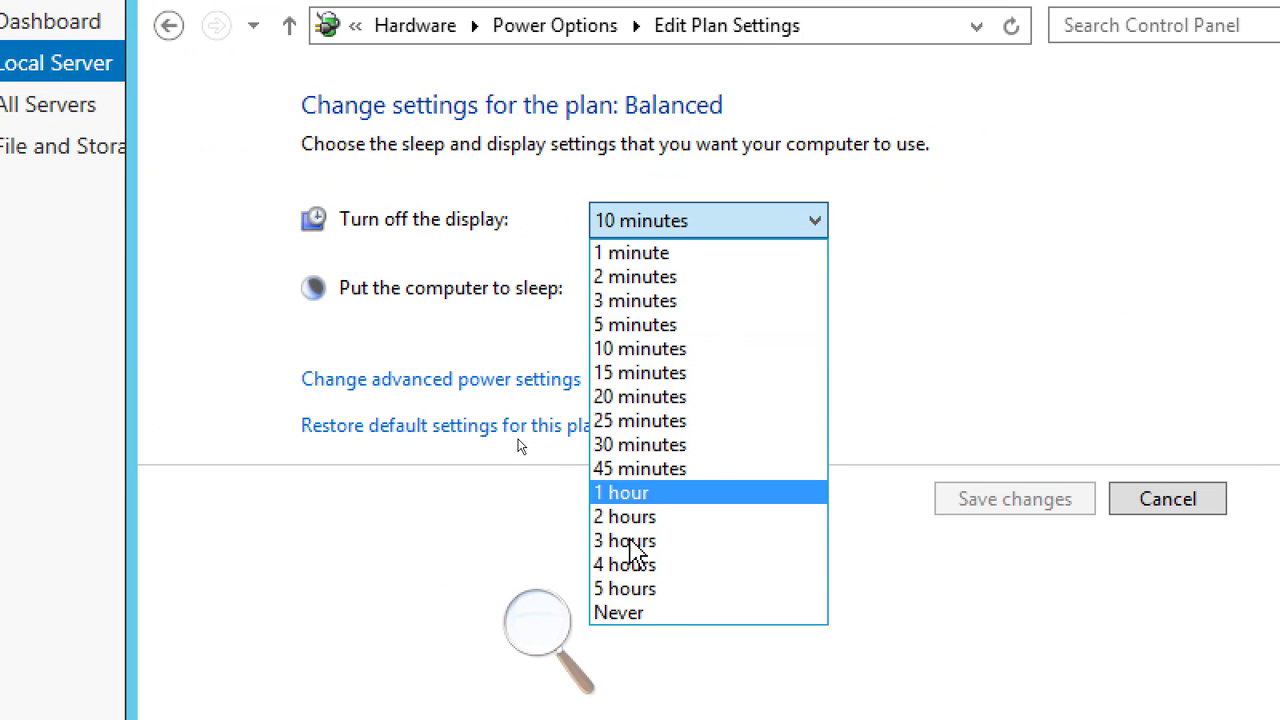
pyautogui.click(653, 615)
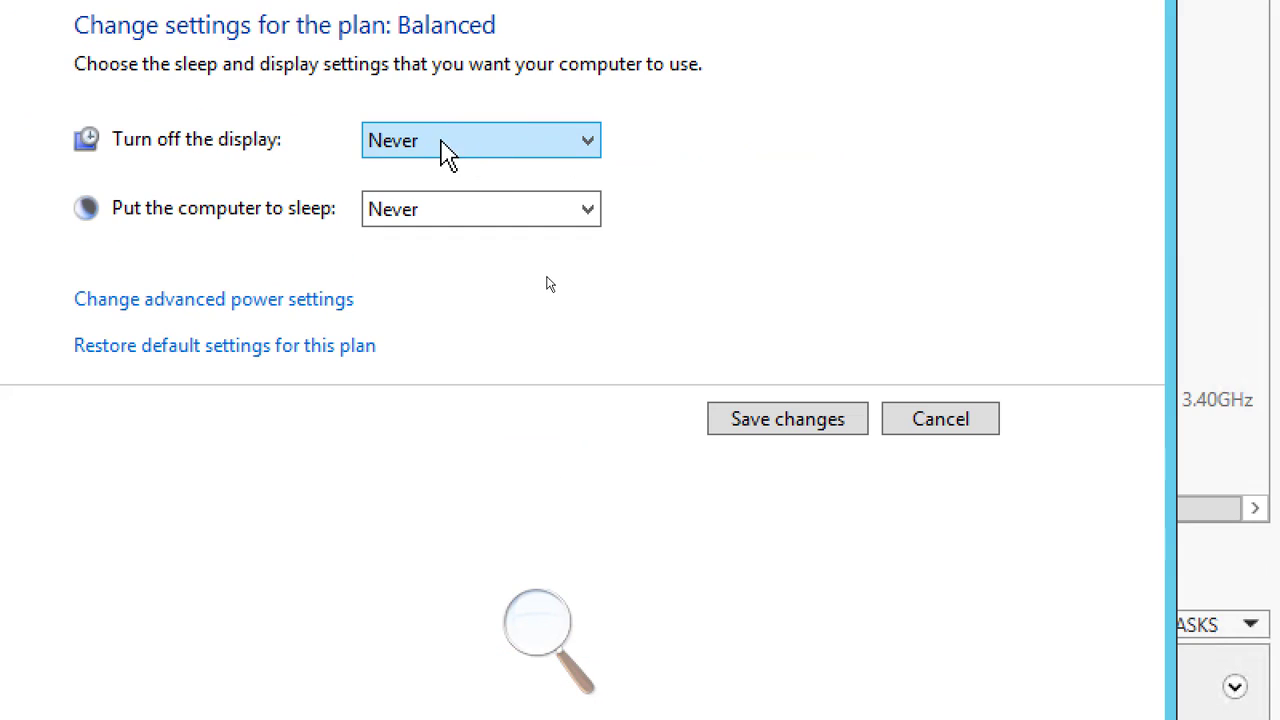
pyautogui.click(767, 422)
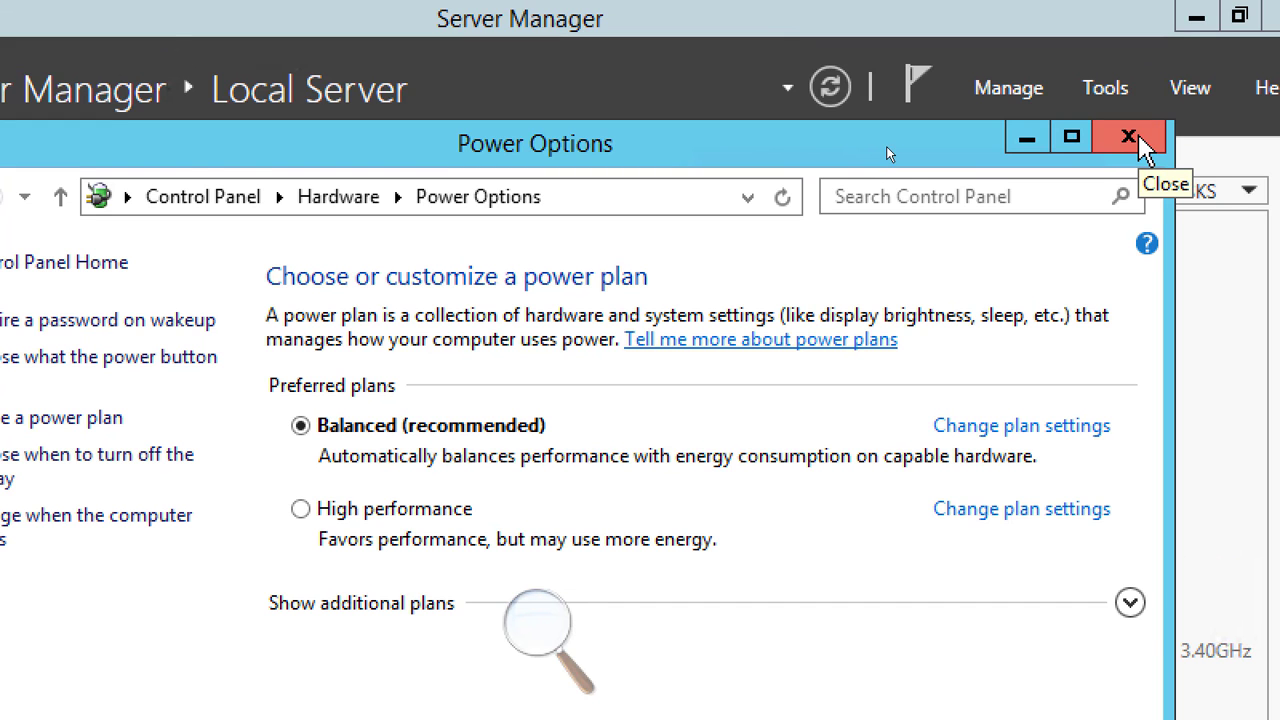
pyautogui.click(1138, 138)
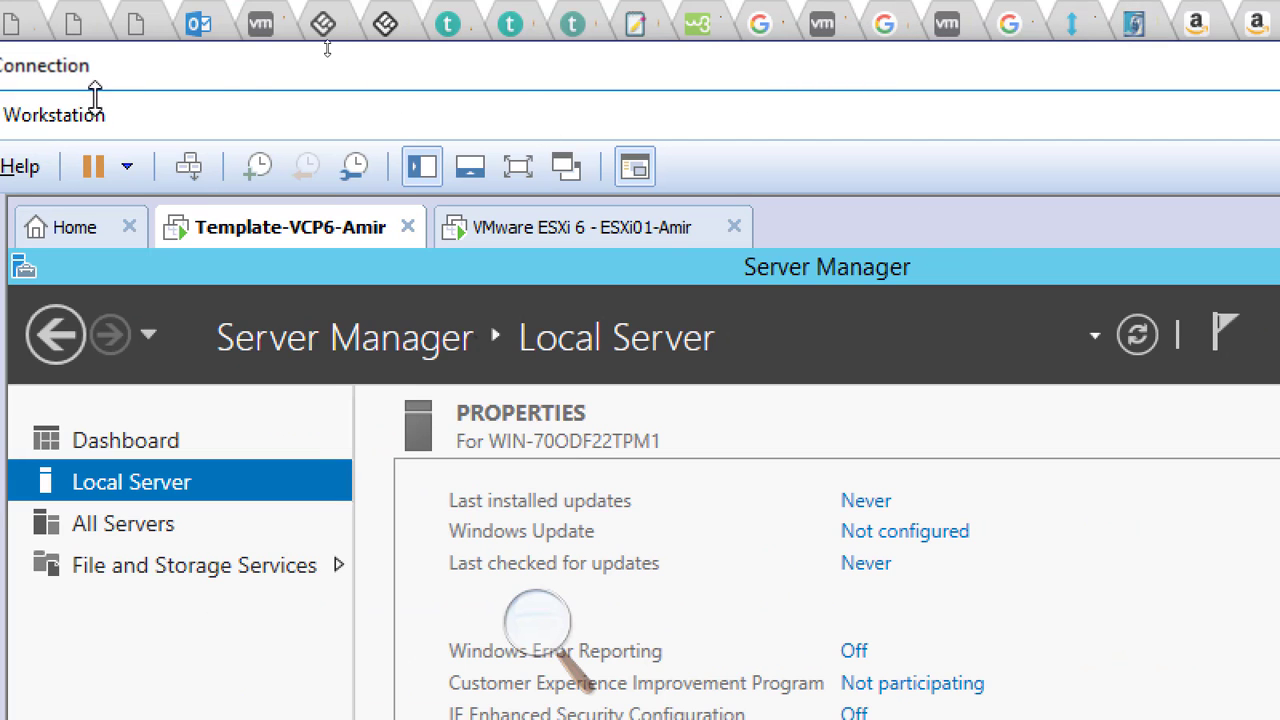
# Read the Sysprep steps in the Chrome STEPS page, then return to a full-screen Remote Desktop window.
pyautogui.hotkey('alt', 'Tab')
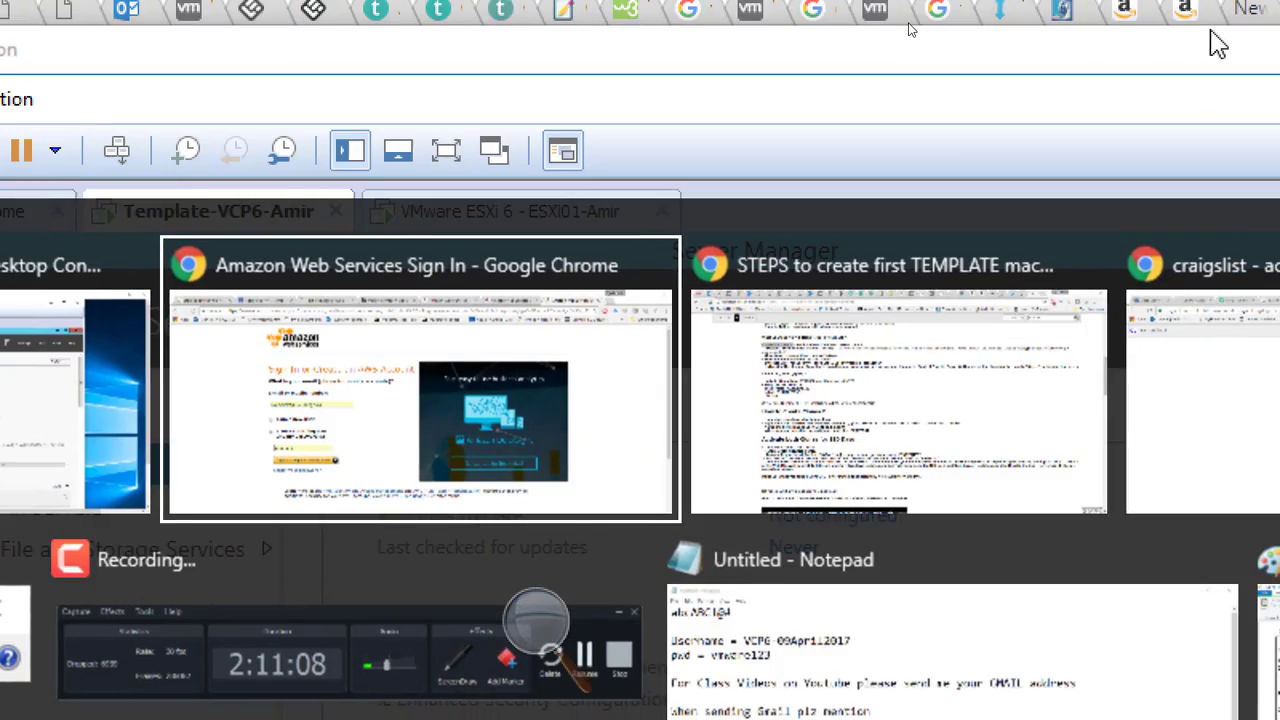
pyautogui.hotkey('alt', 'Tab')
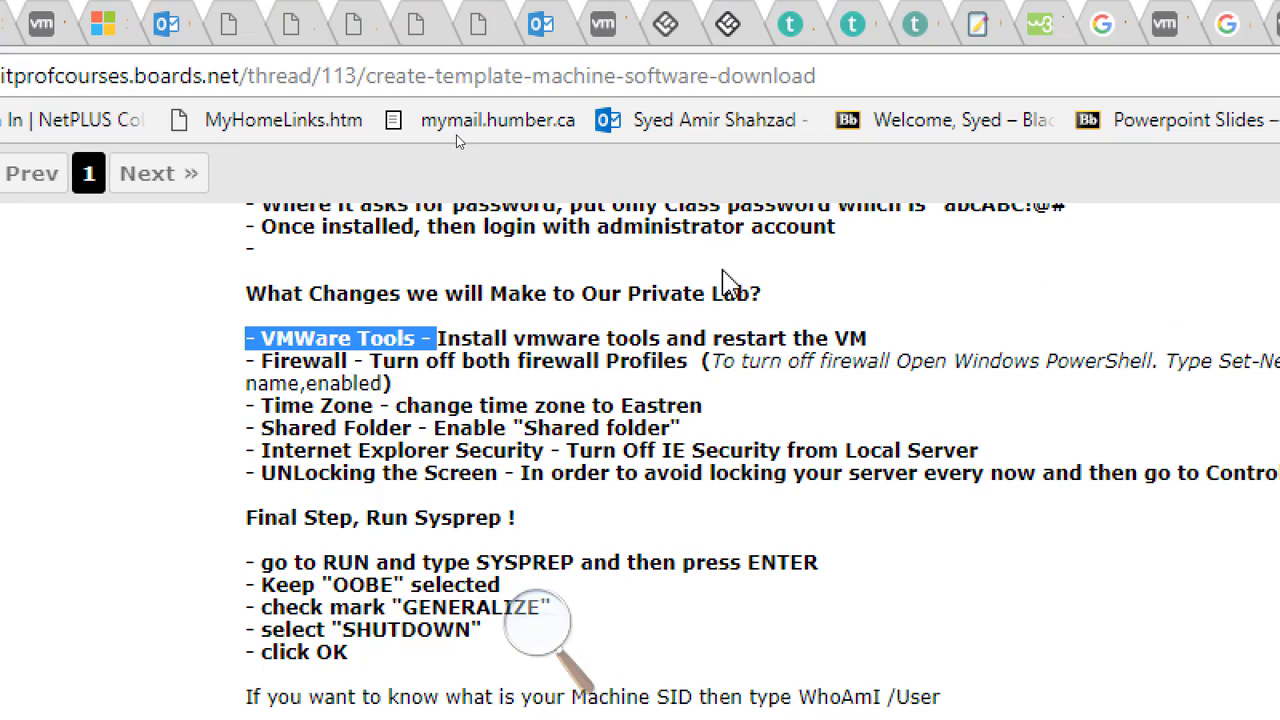
pyautogui.hotkey('alt', 'Tab')
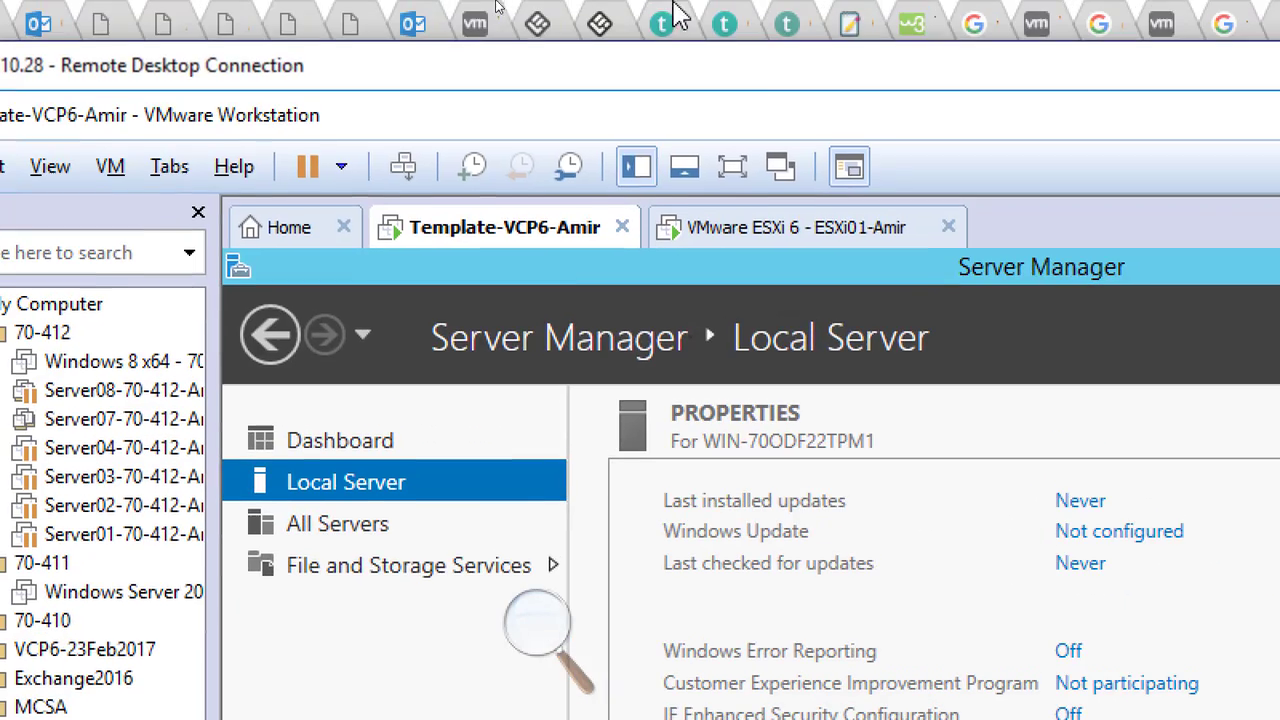
pyautogui.doubleClick(889, 78)
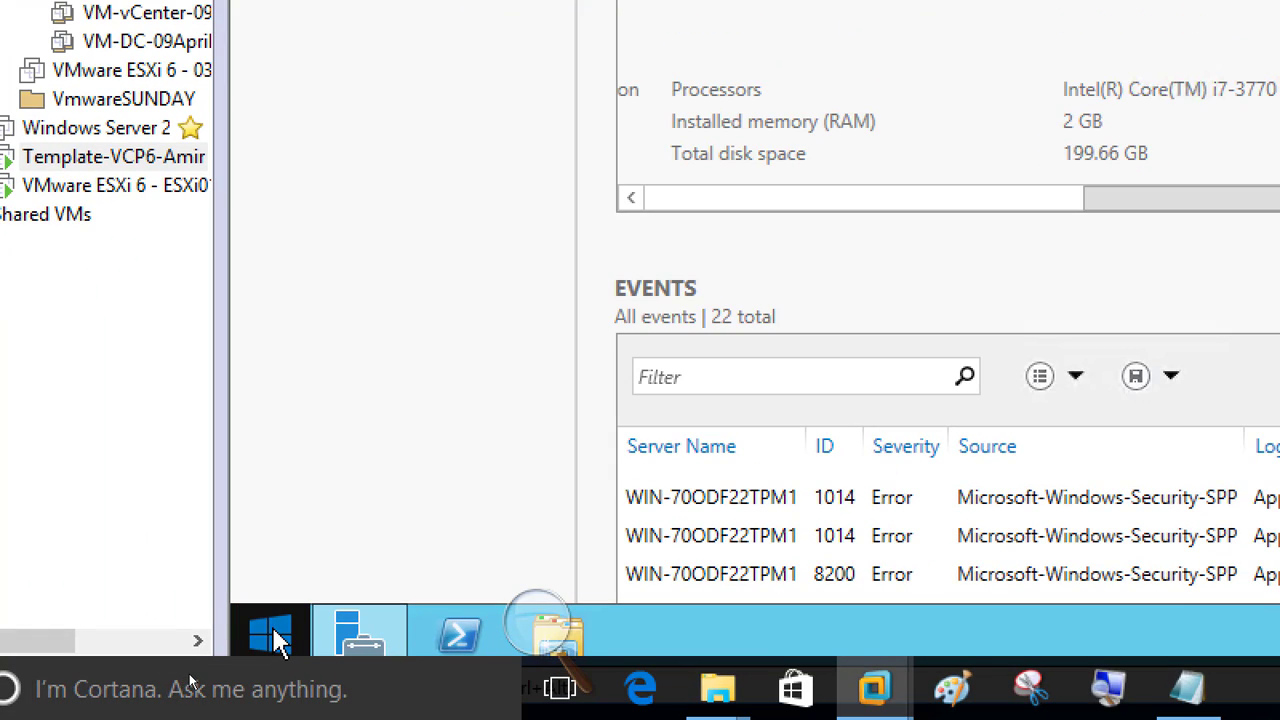
# Open Run from the Win+X menu and enter sysprep as the command.
pyautogui.rightClick(277, 637)
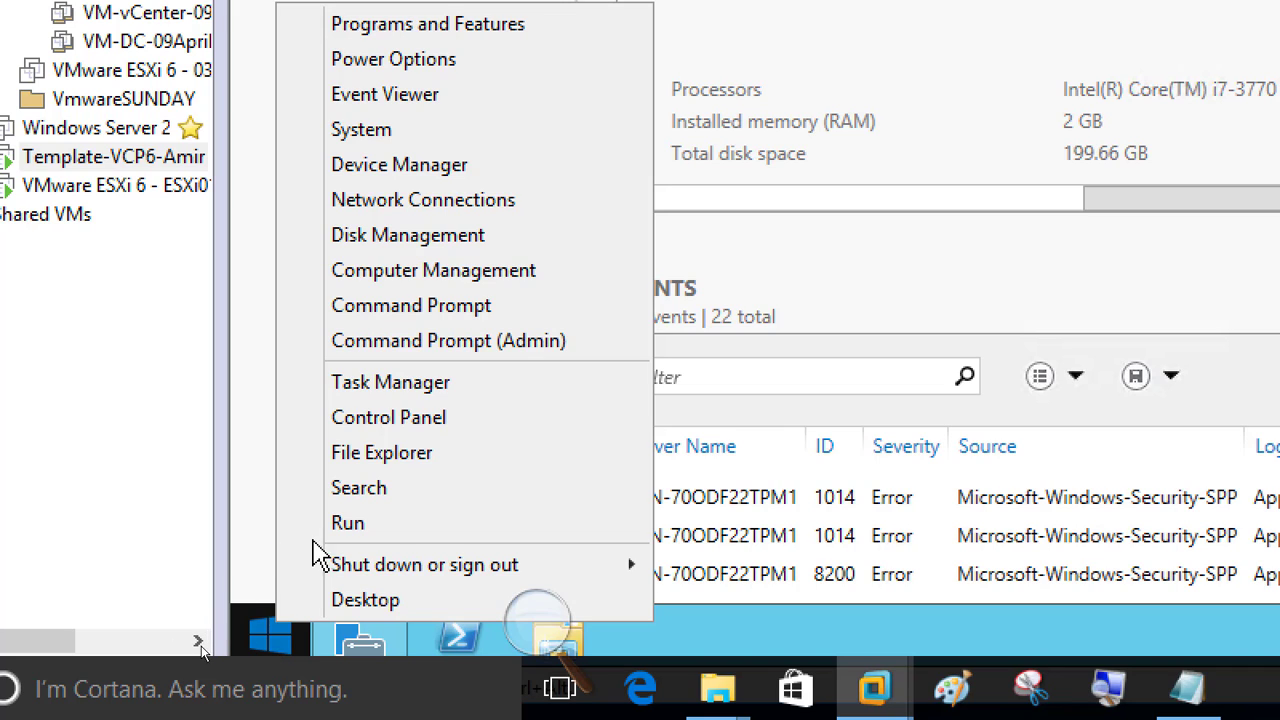
pyautogui.rightClick(268, 642)
pyautogui.rightClick(264, 641)
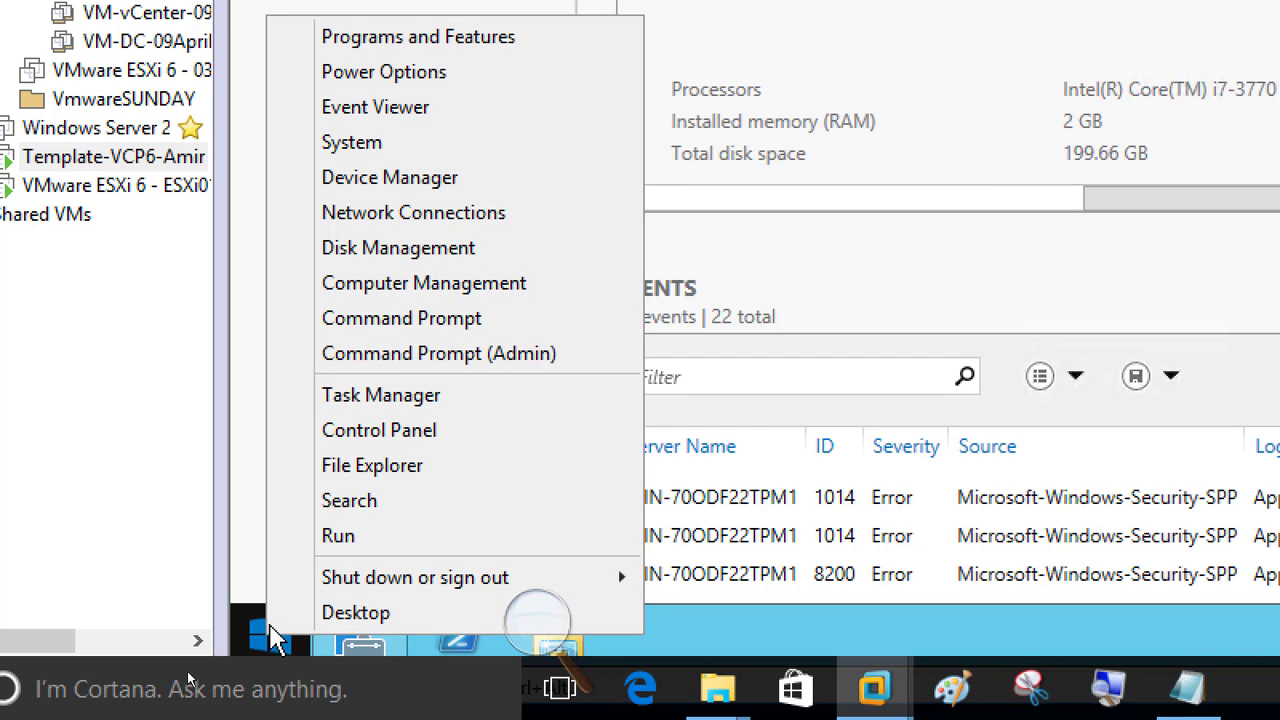
pyautogui.press('Up')
pyautogui.click(248, 554)
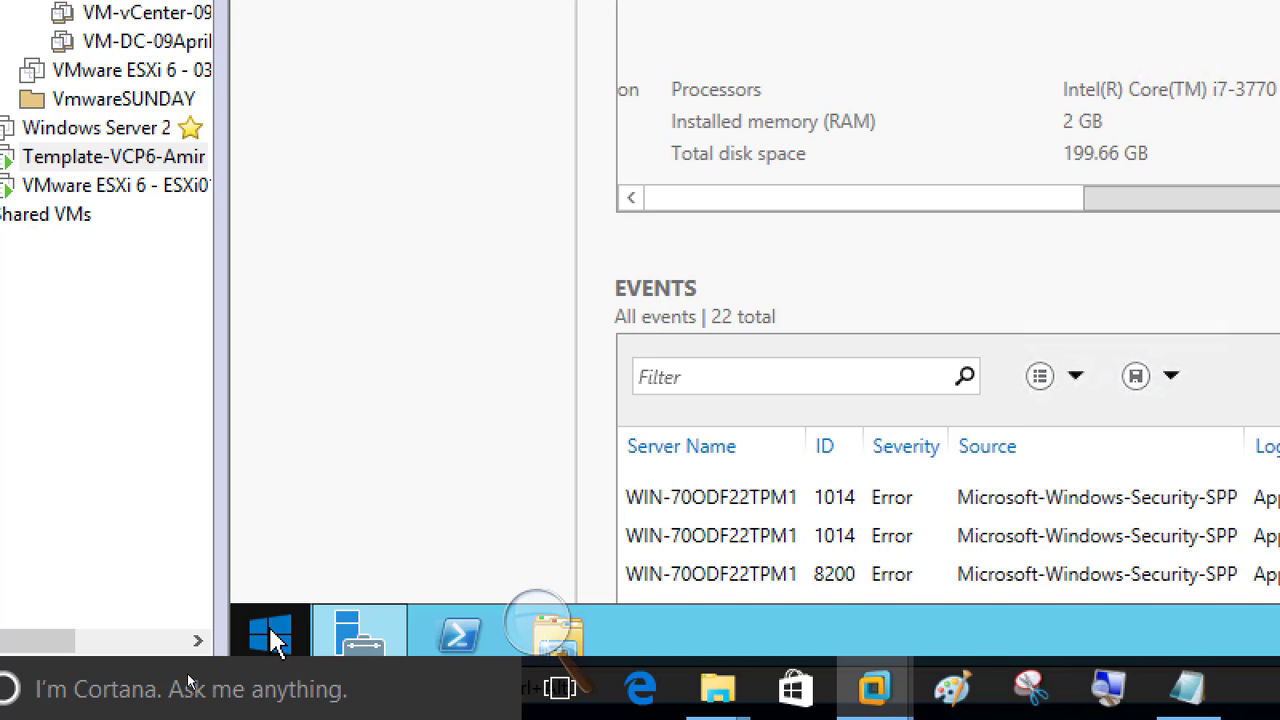
pyautogui.rightClick(269, 626)
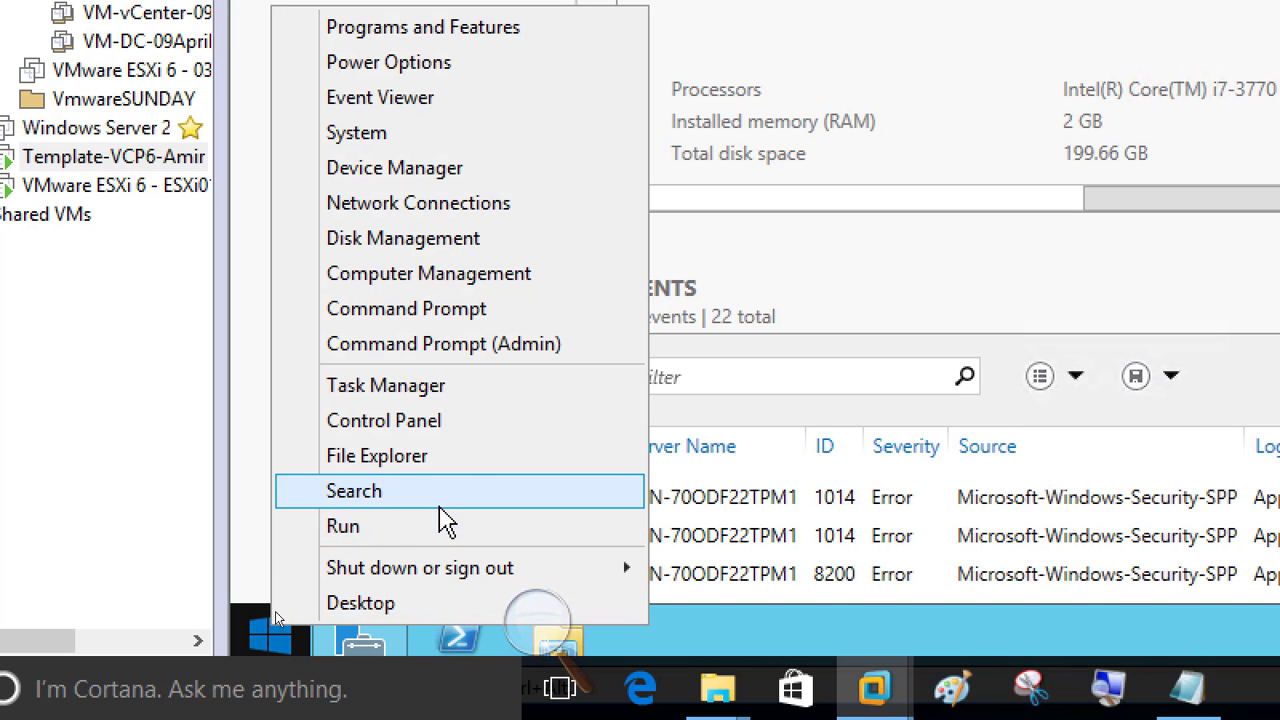
pyautogui.click(449, 530)
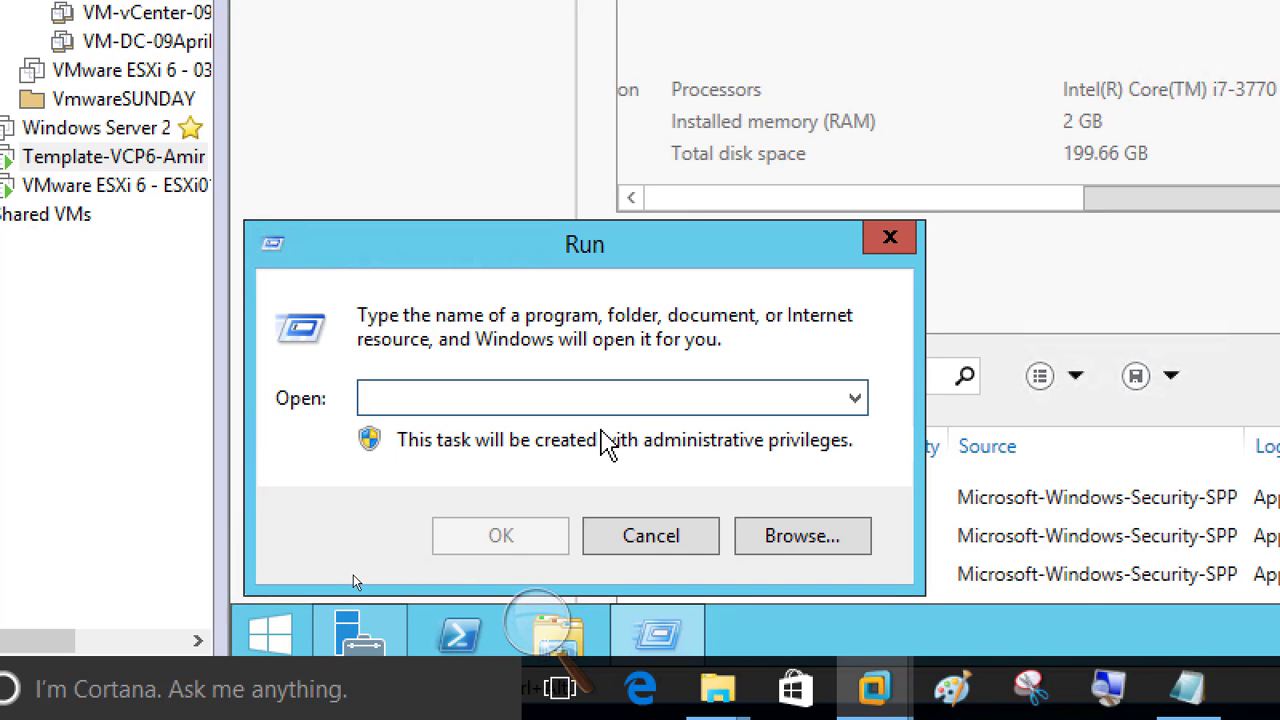
pyautogui.write('sysprep')
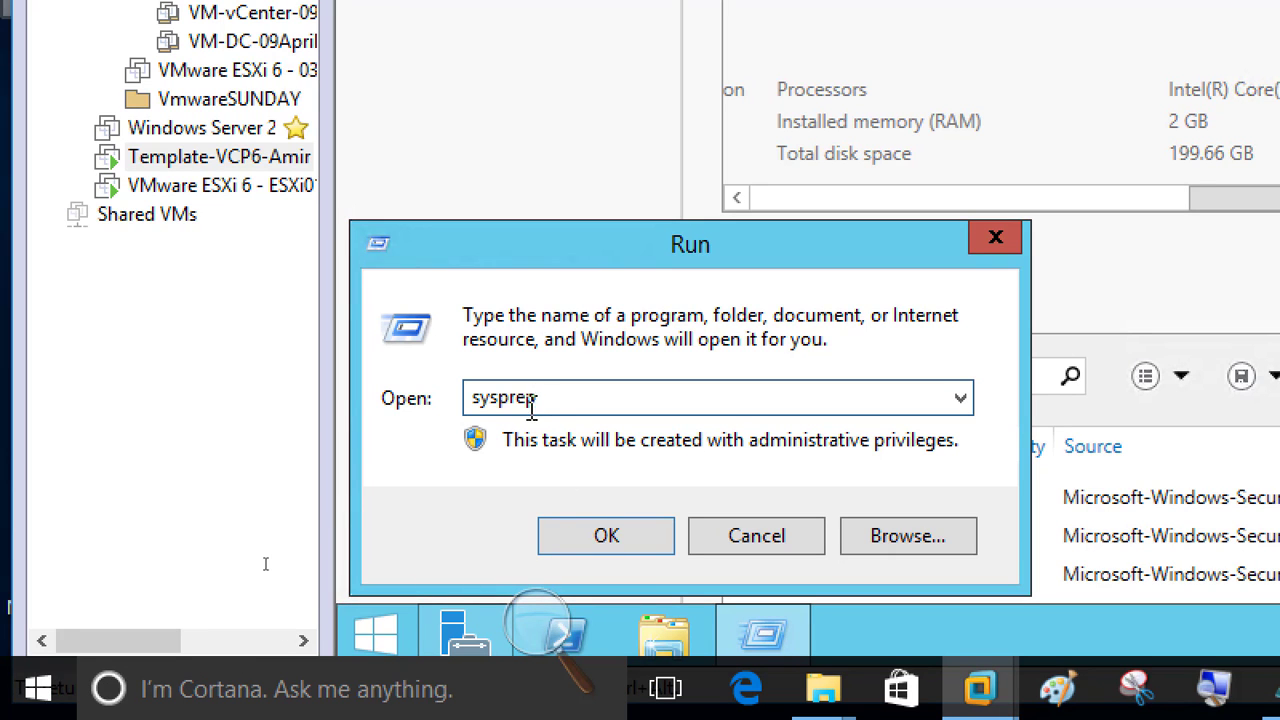
# Launch the System Preparation Tool from the Sysprep folder, set to OOBE with Generalize and Shutdown.
pyautogui.click(604, 540)
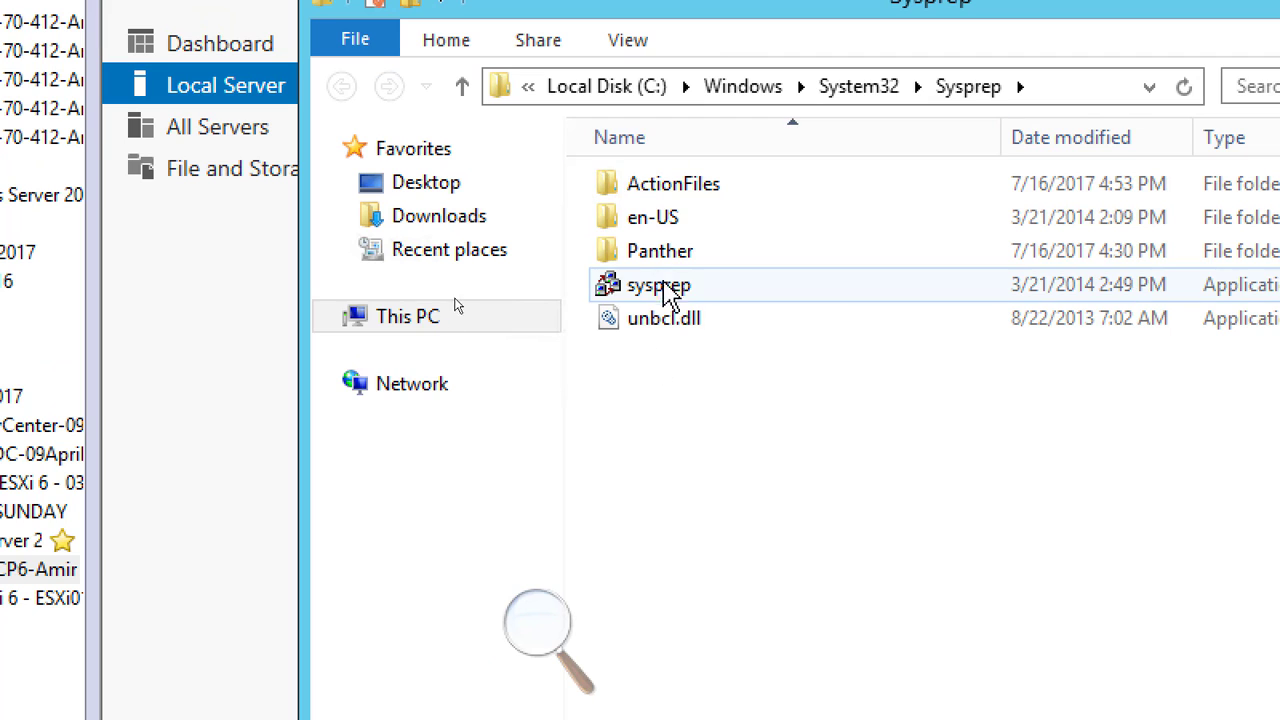
pyautogui.moveTo(678, 298)
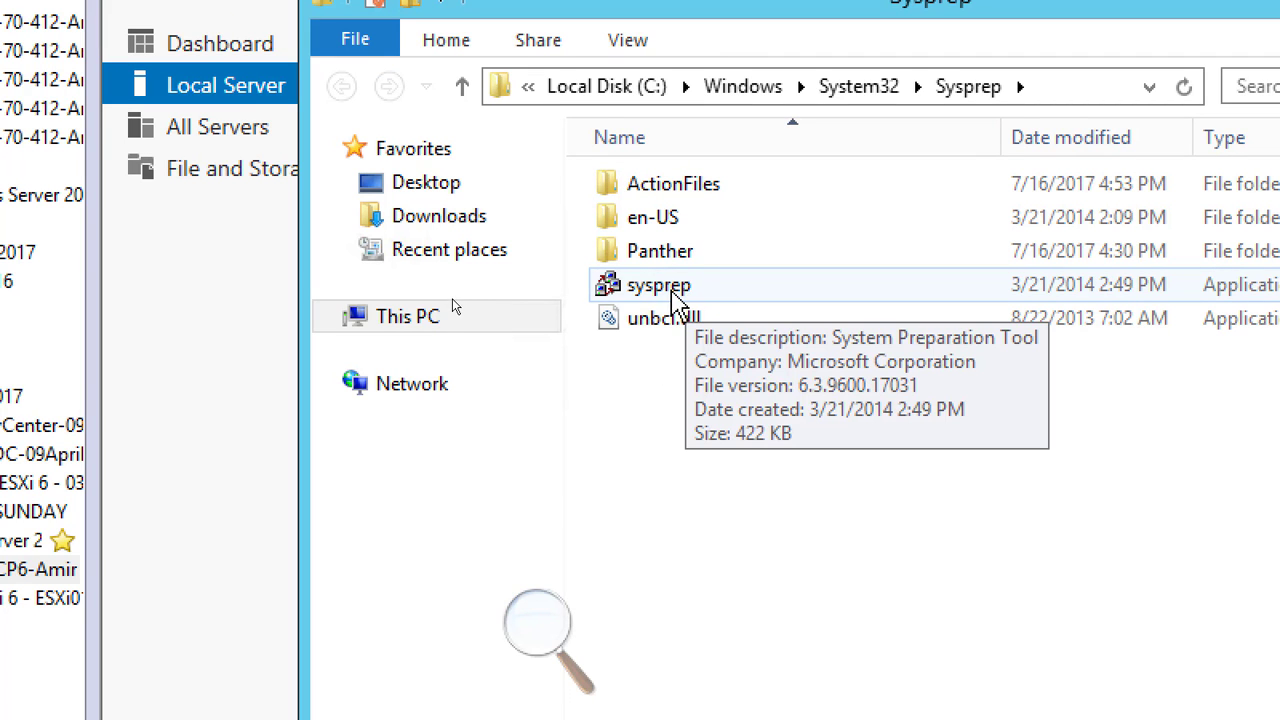
pyautogui.doubleClick(678, 298)
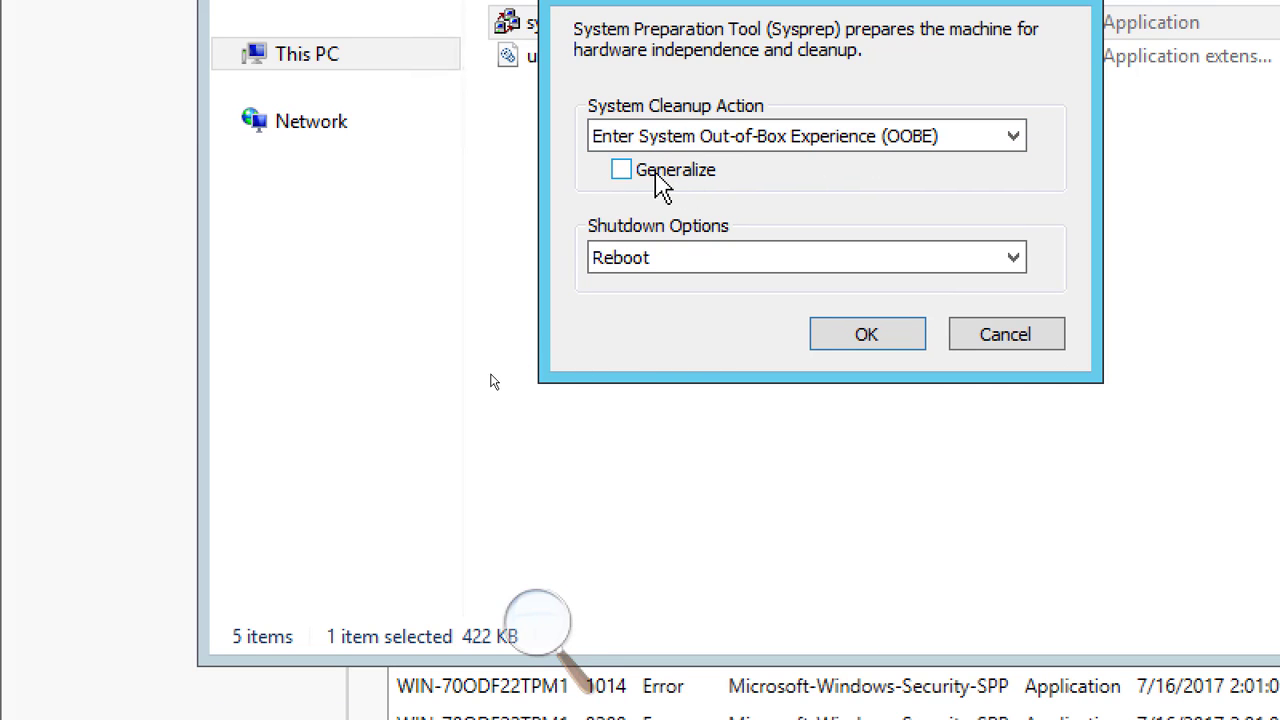
pyautogui.click(620, 172)
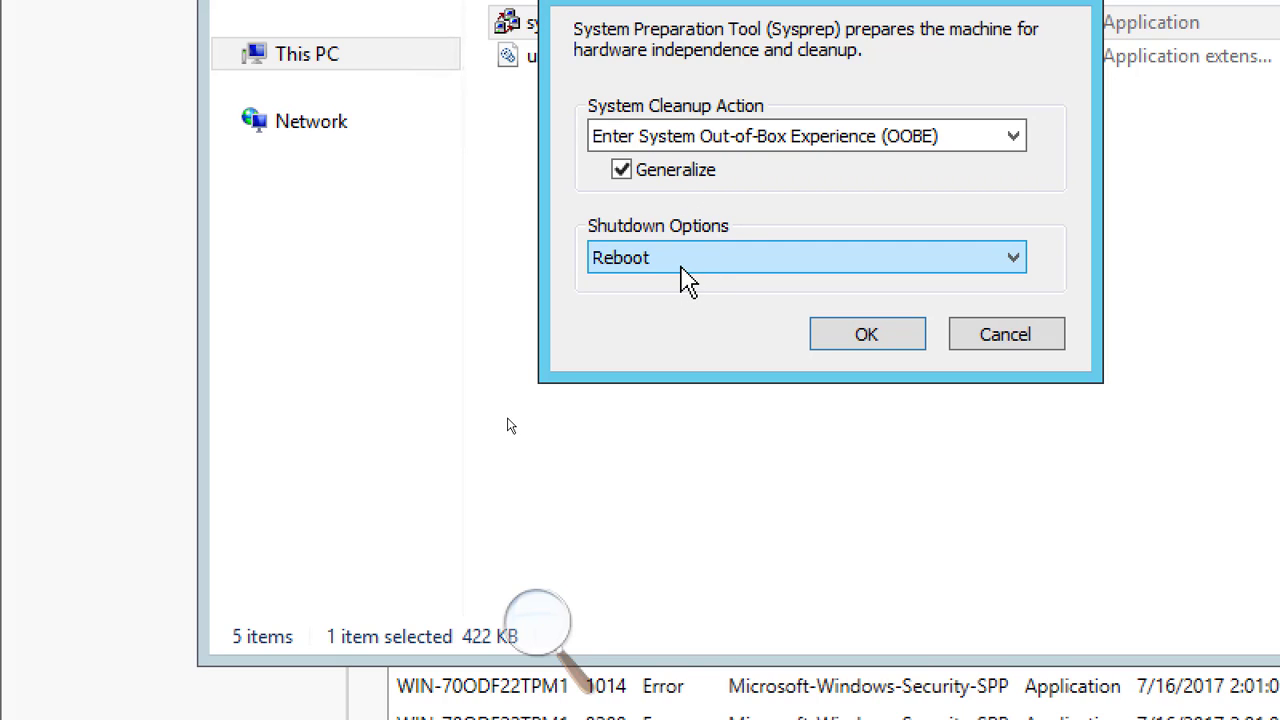
pyautogui.click(698, 270)
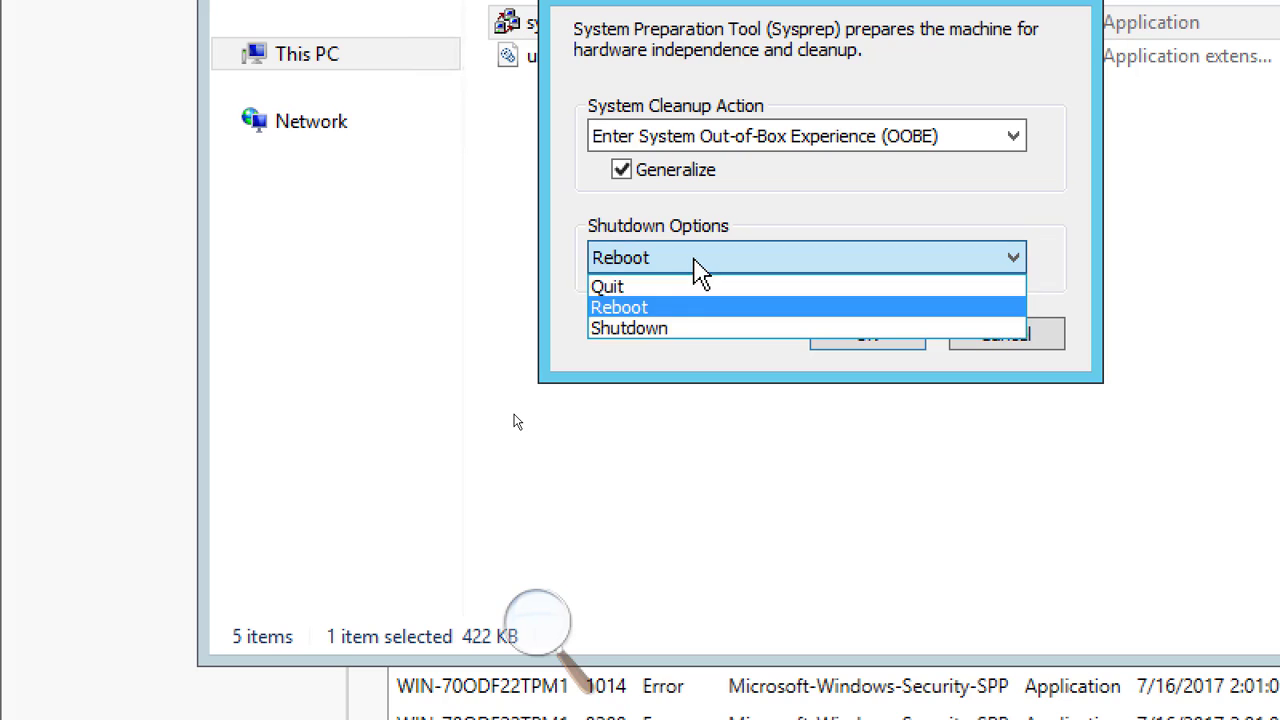
pyautogui.click(689, 336)
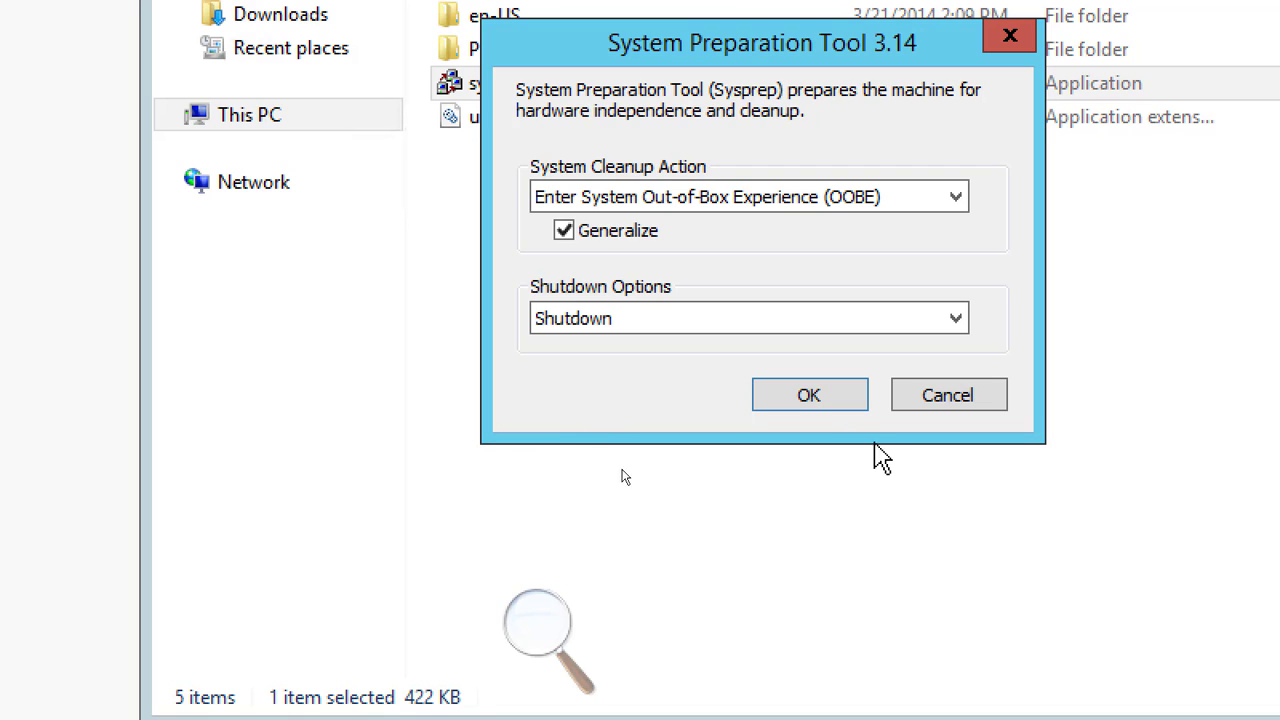
# Run Sysprep with OOBE, Generalize and Shutdown so the template VM powers off.
pyautogui.click(808, 400)
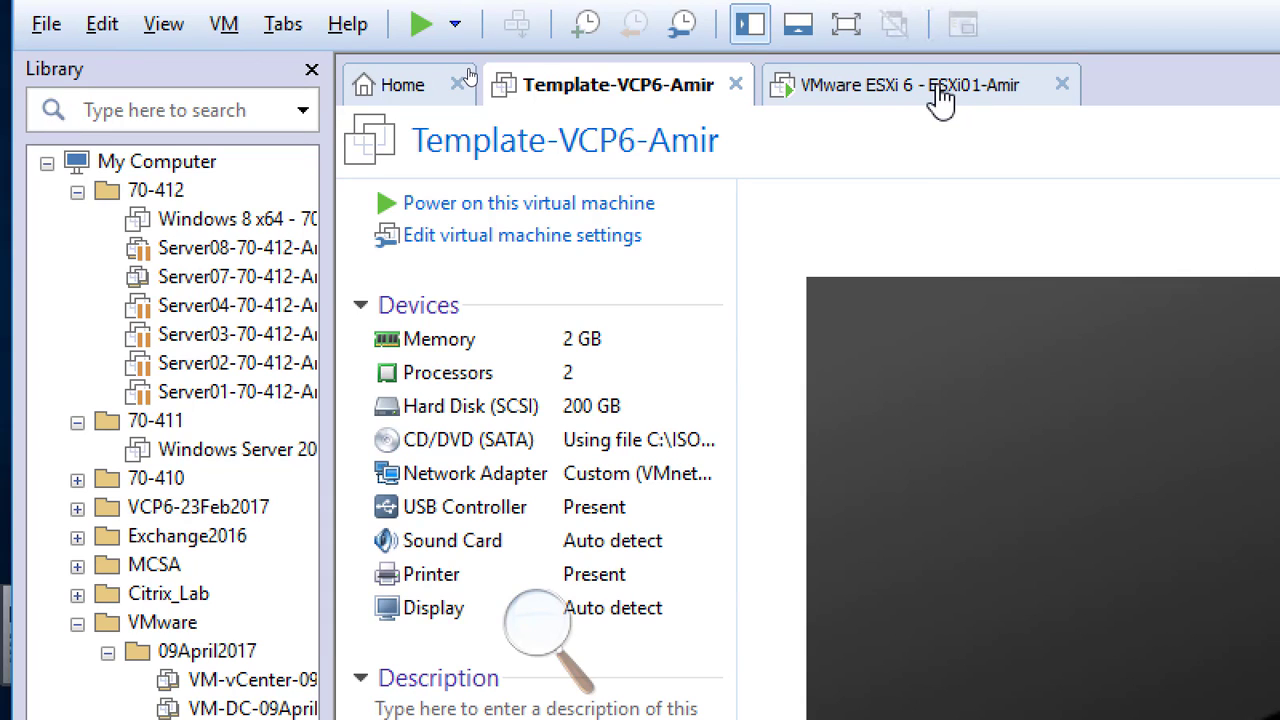
# Switch to the VMware ESXi 6 tab and reboot it from the Installation Complete screen.
pyautogui.click(940, 95)
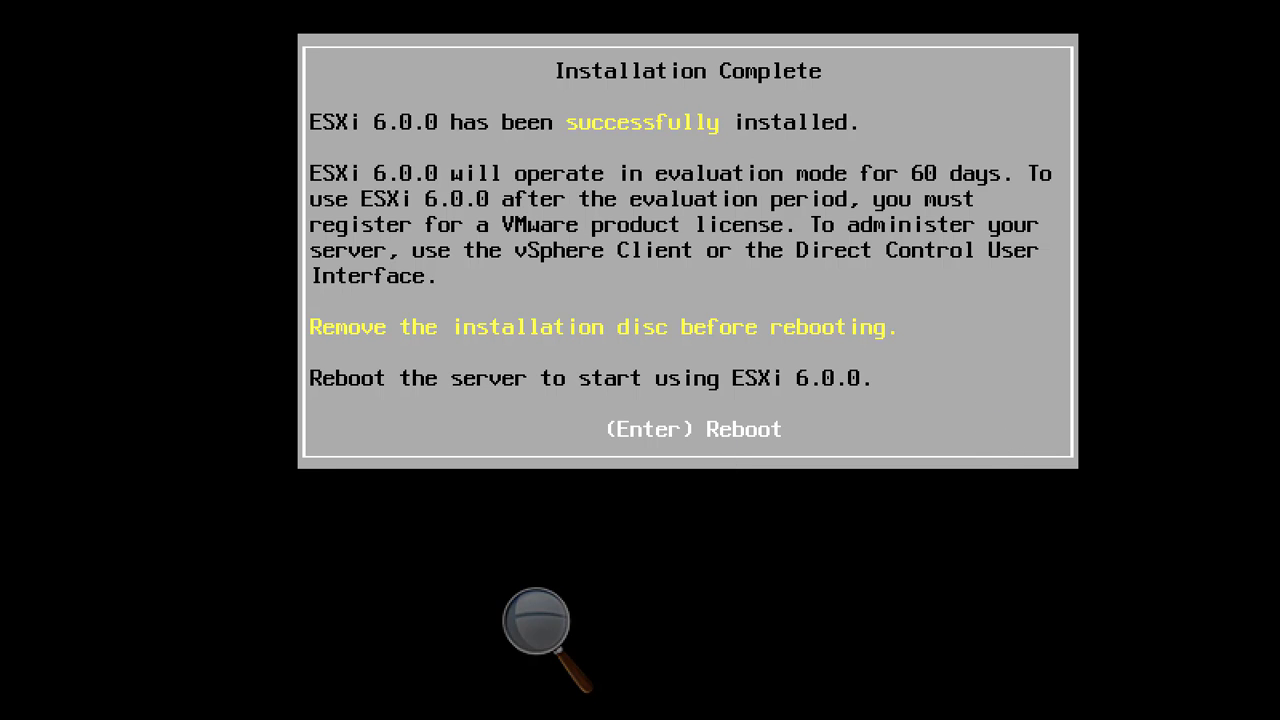
pyautogui.press('Return')
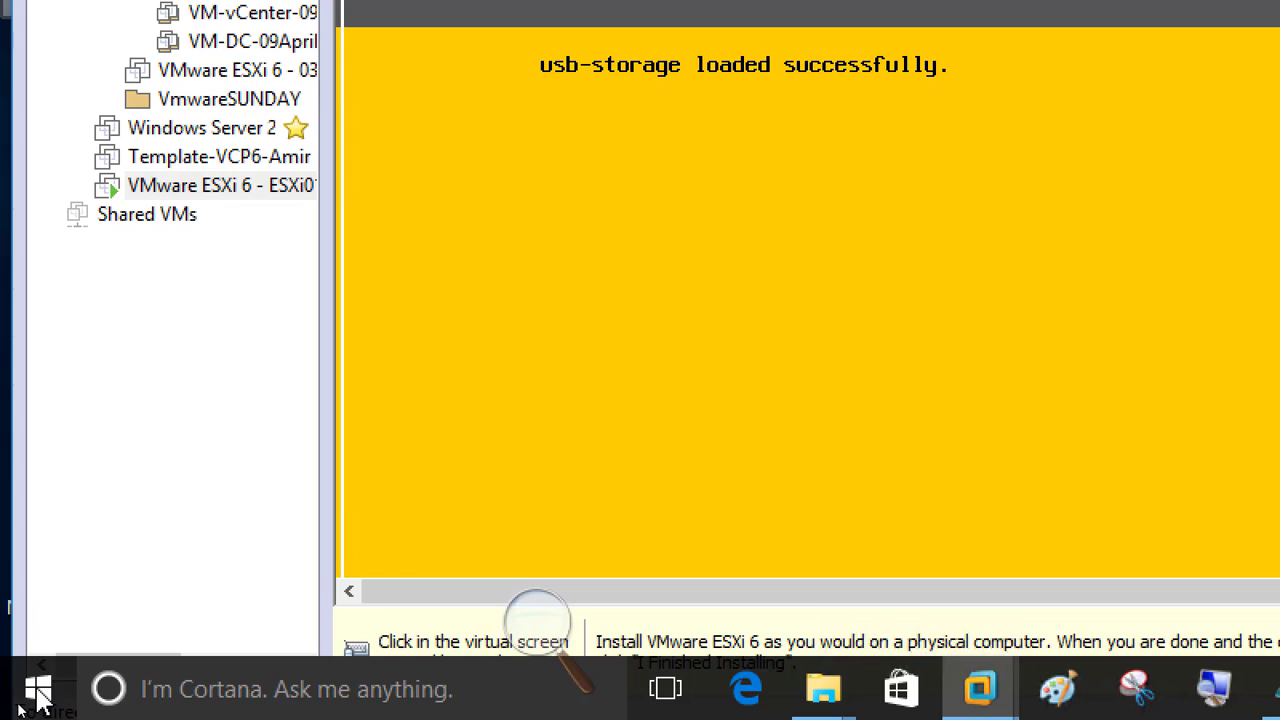
pyautogui.rightClick(40, 686)
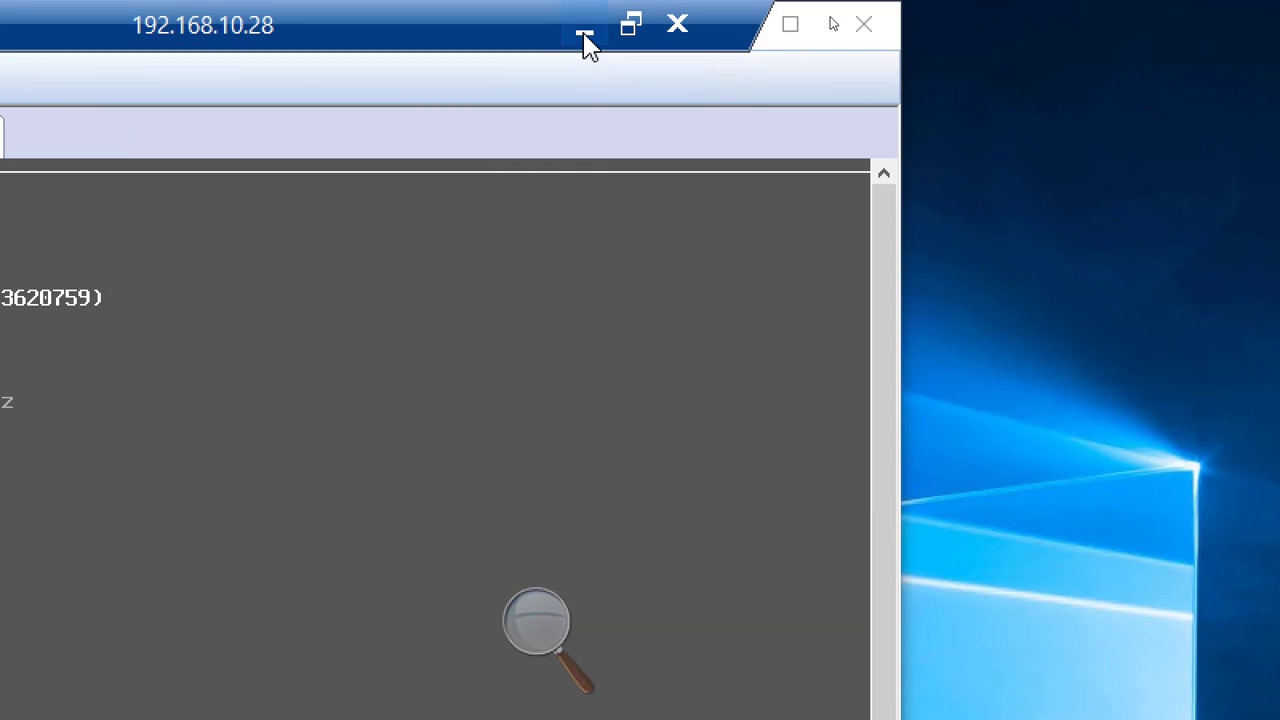
# From the desktop, view the VMware Workstation Pro shortcut's Target path, then cancel its Properties unchanged.
pyautogui.click(584, 34)
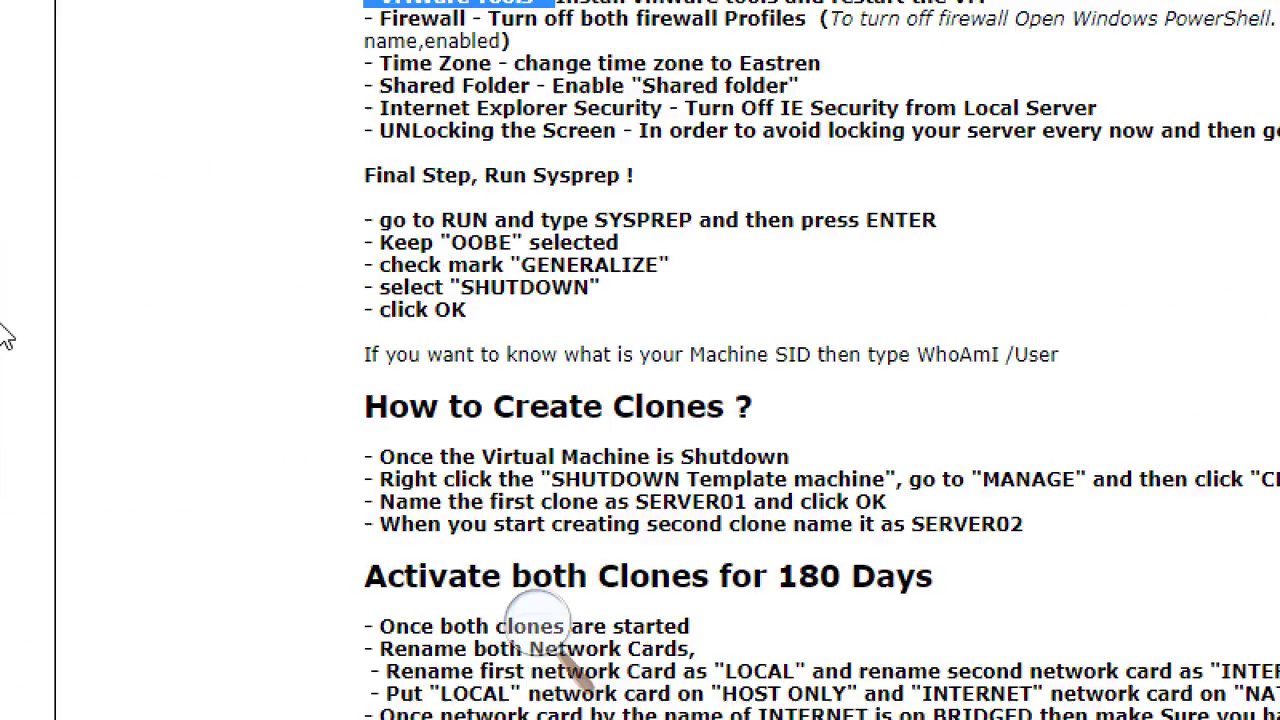
pyautogui.hotkey('alt', 'Tab')
pyautogui.press('super+d')
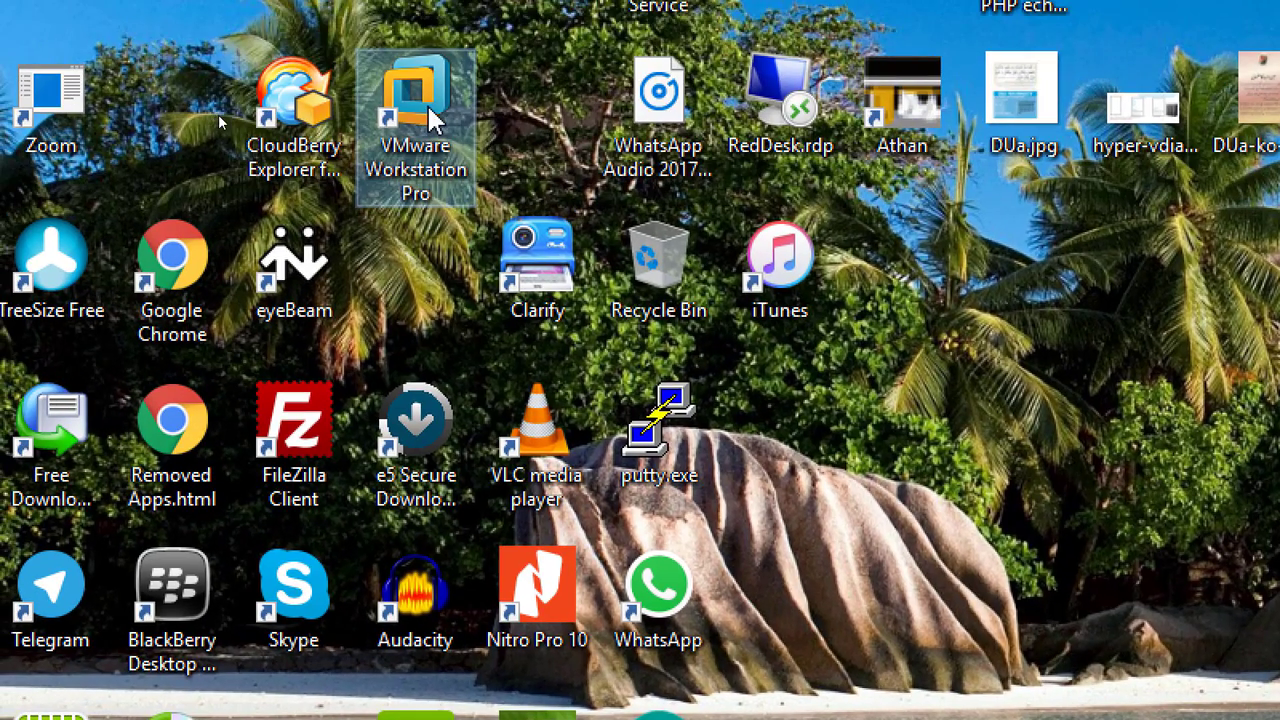
pyautogui.rightClick(408, 30)
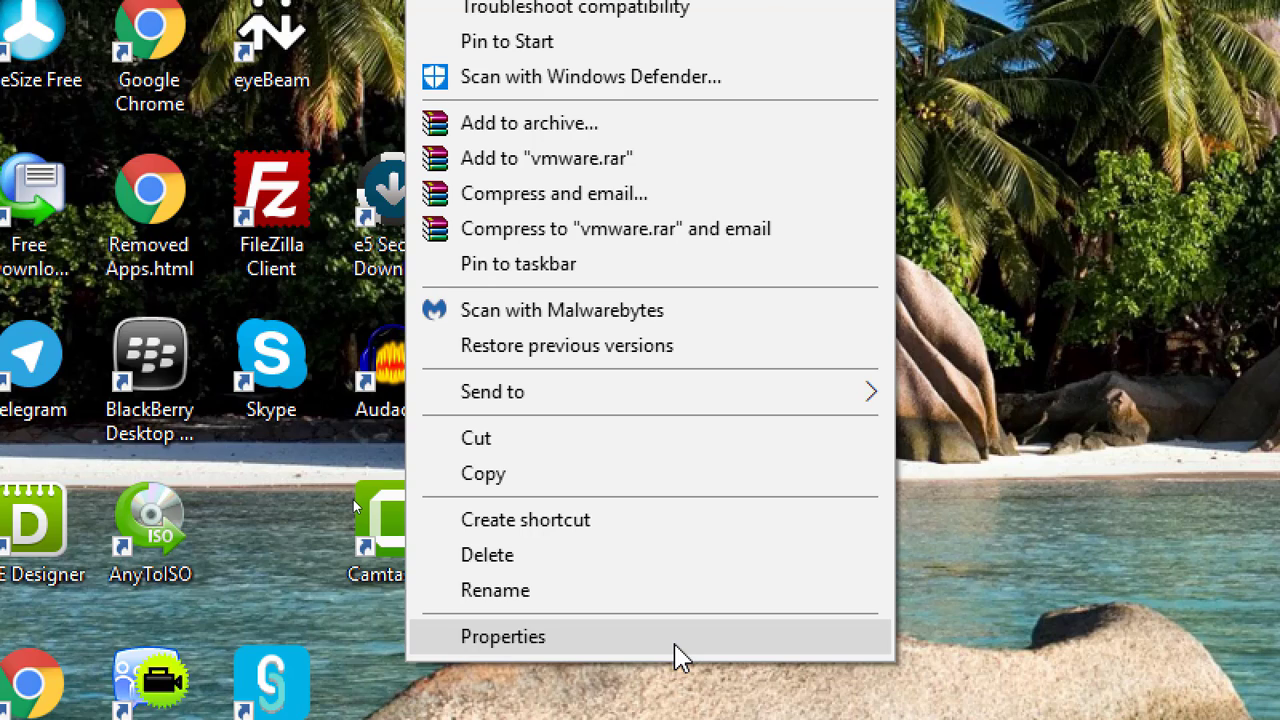
pyautogui.click(676, 656)
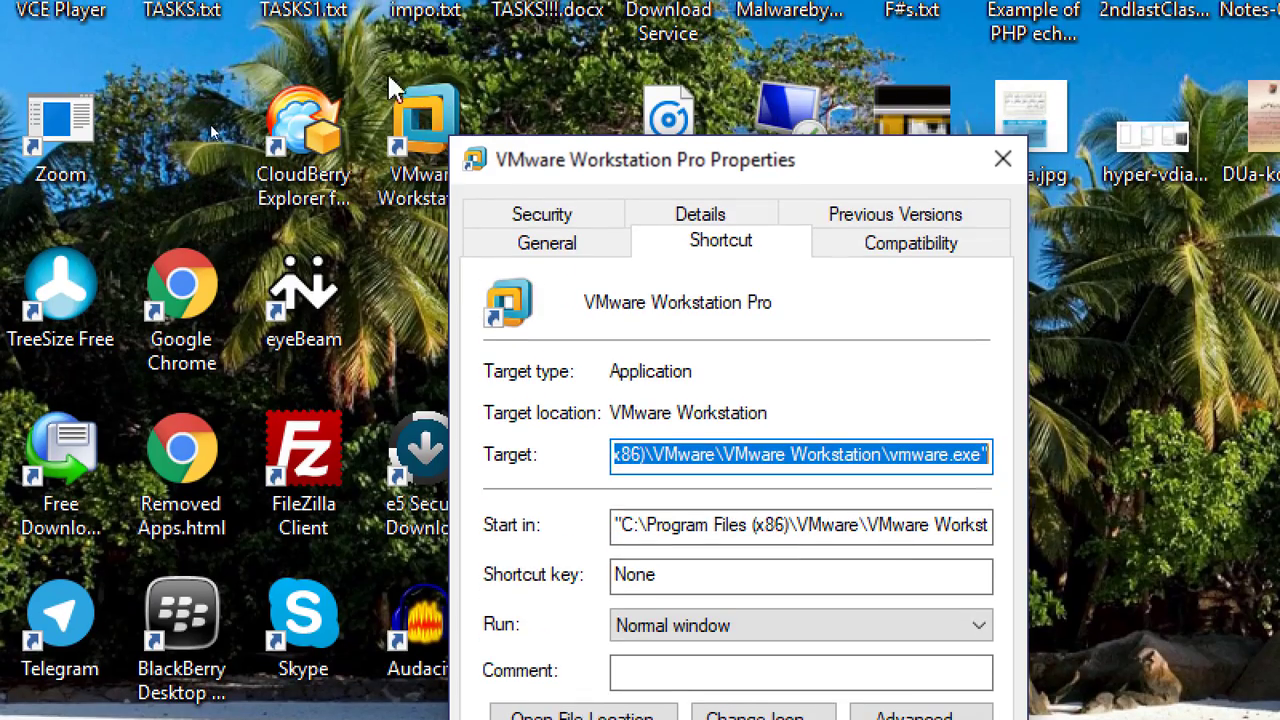
pyautogui.click(643, 457)
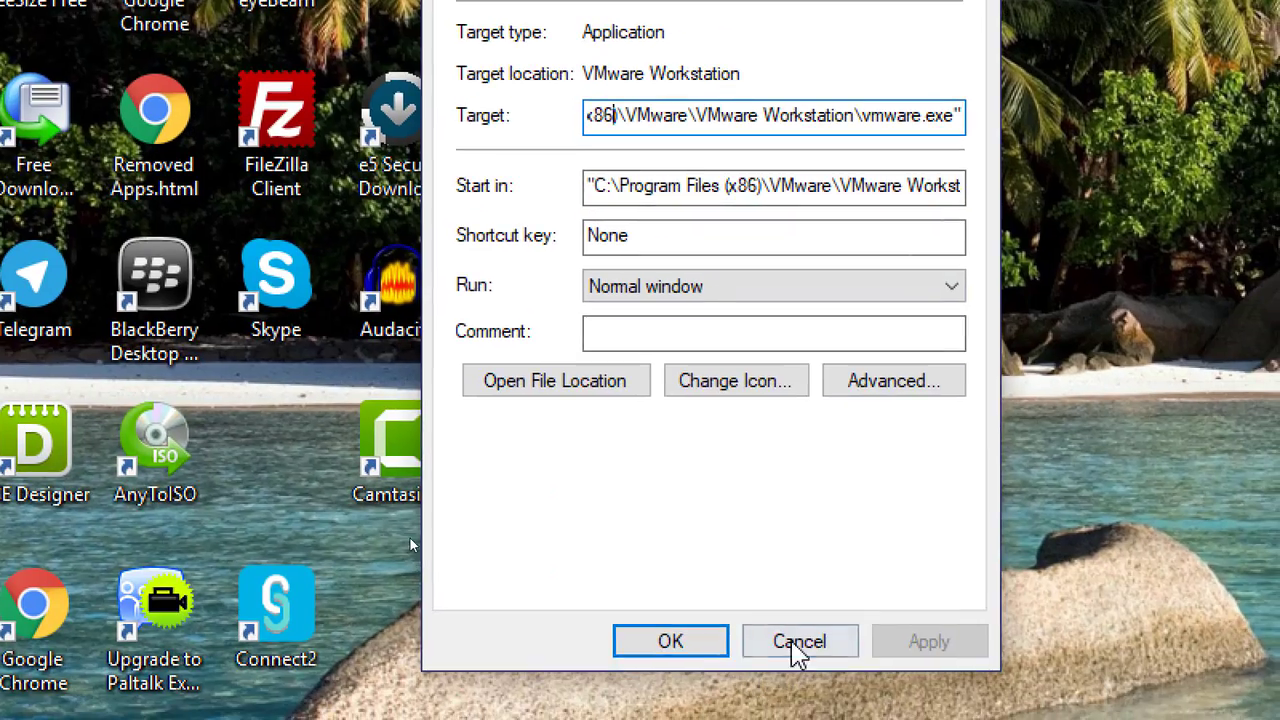
pyautogui.click(800, 642)
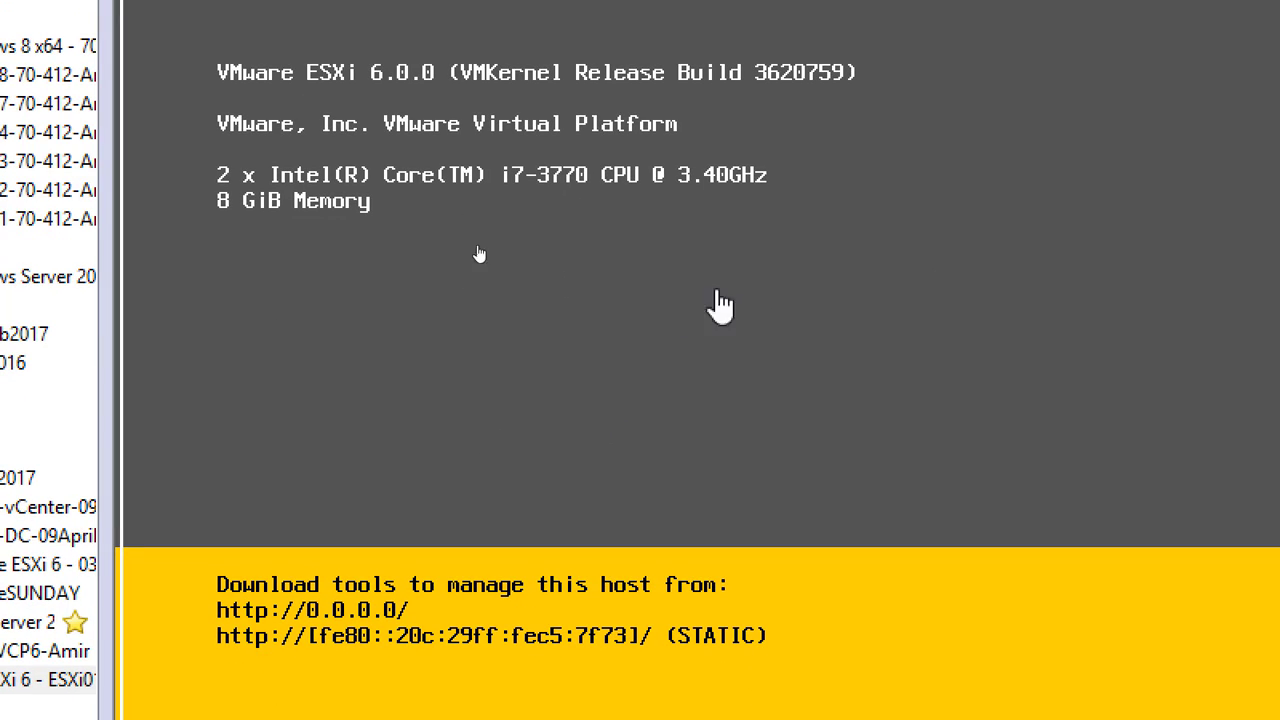
# Capture input in the ESXi01 console and bring up its login prompt with F2.
pyautogui.click(806, 232)
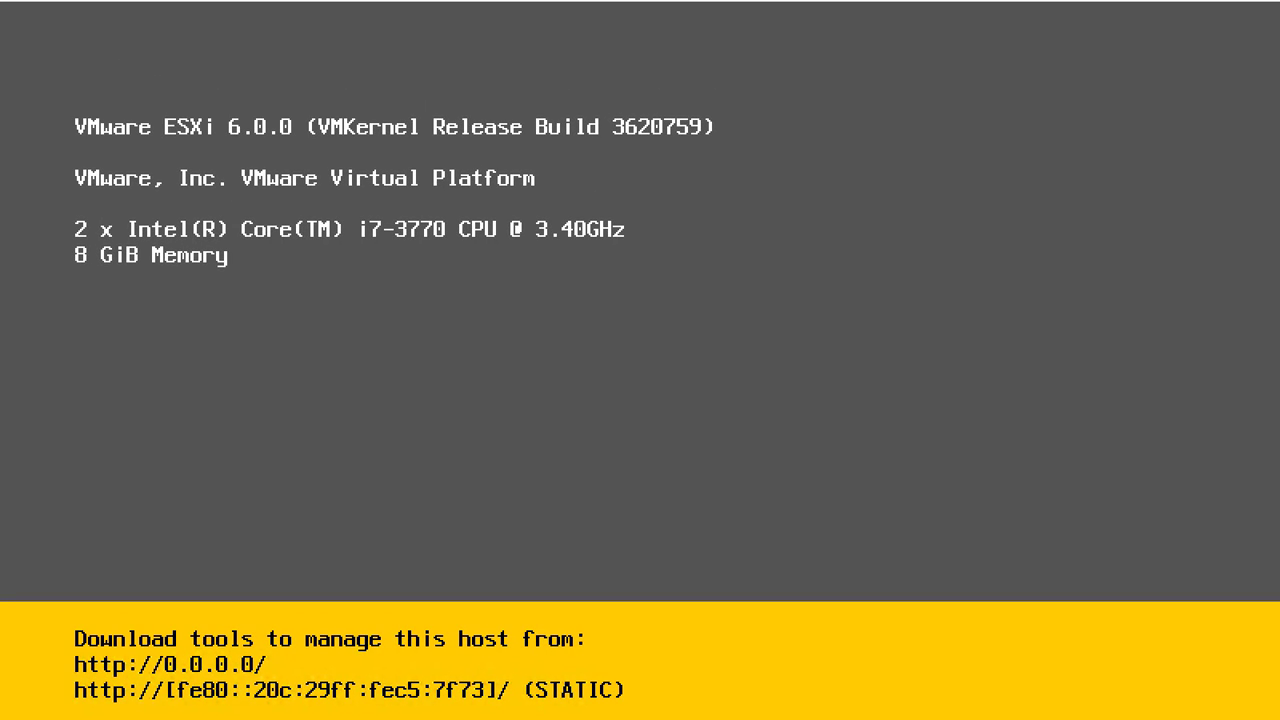
pyautogui.press('F2')
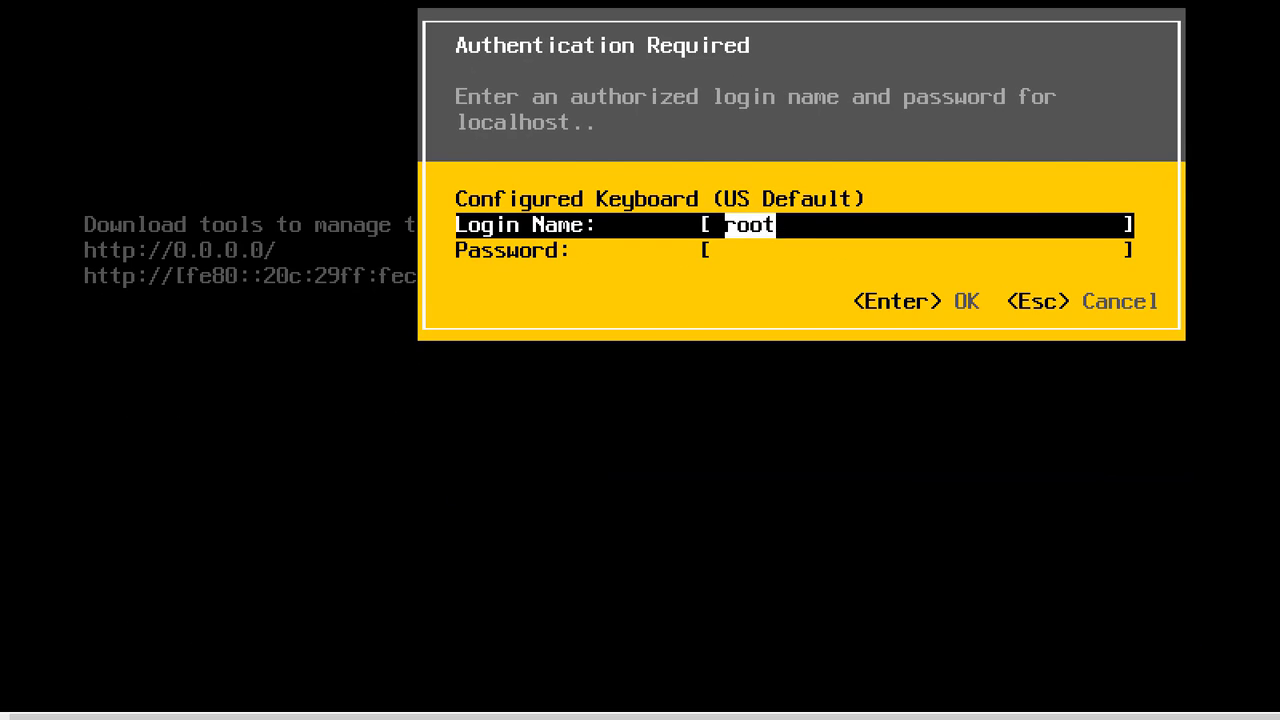
# Sign in as root with the host password and highlight Configure Management Network.
pyautogui.press('Tab')
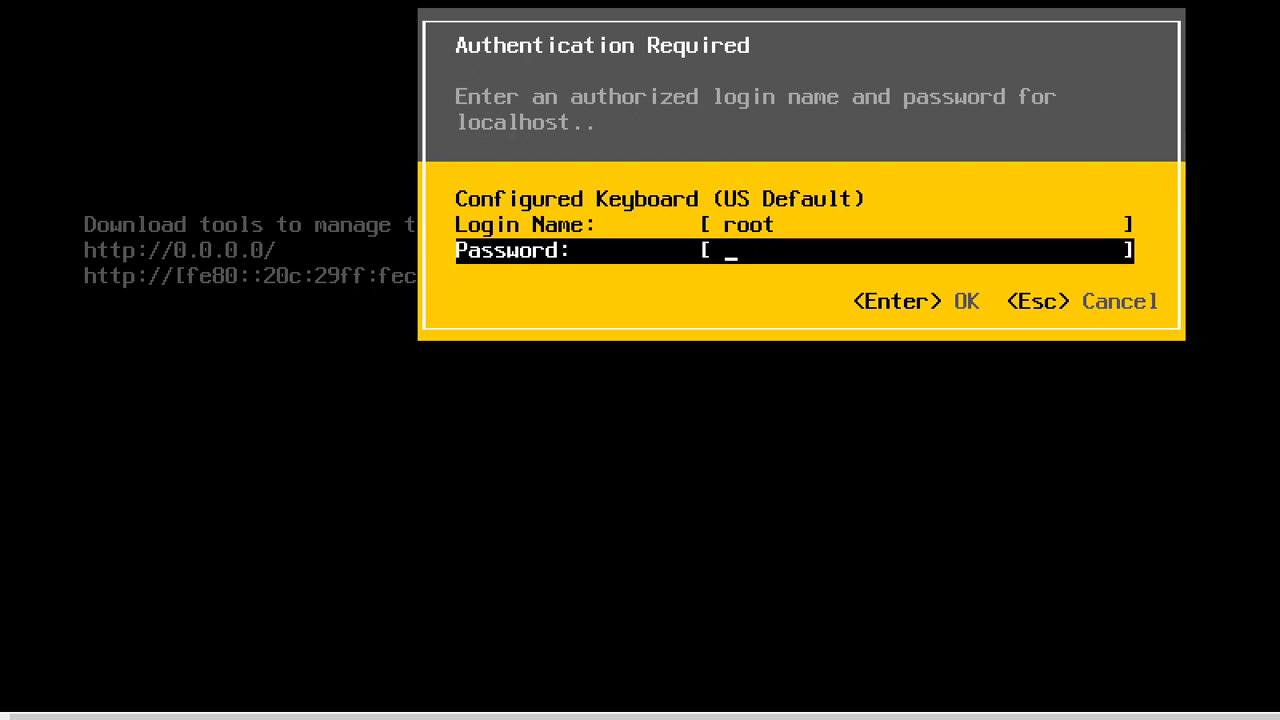
pyautogui.write('*********')
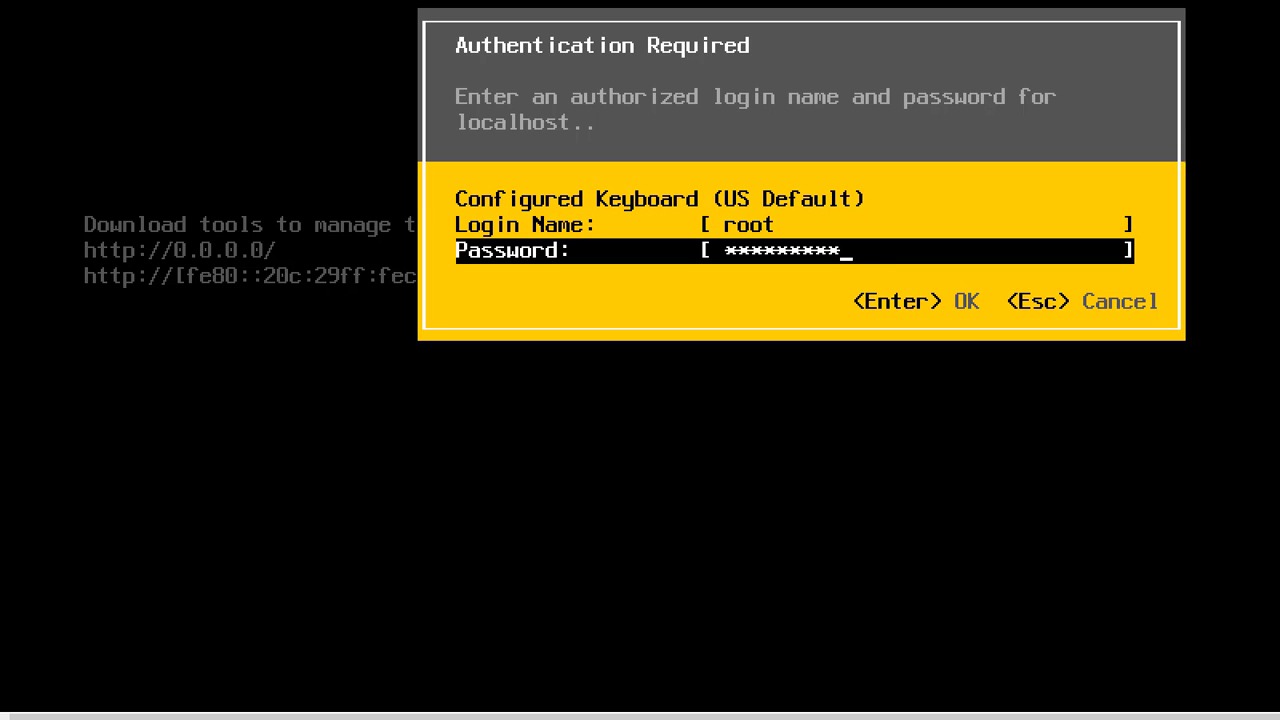
pyautogui.press('Return')
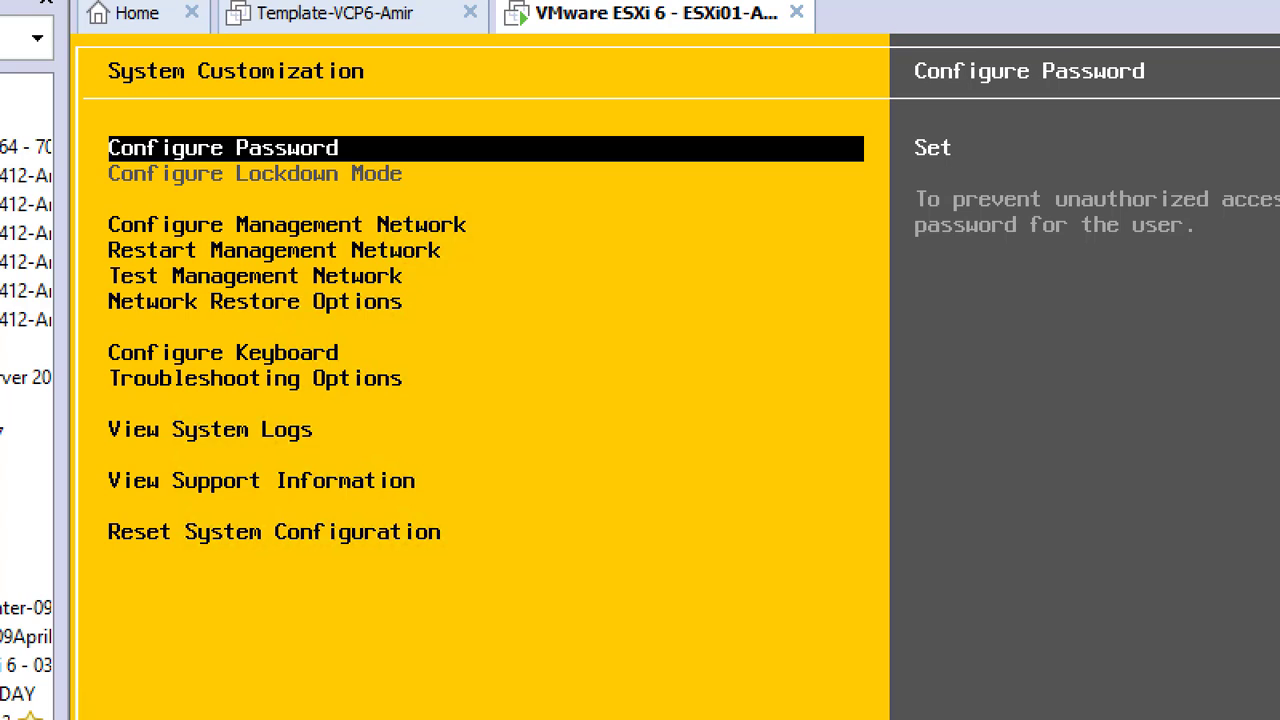
pyautogui.press('Down')
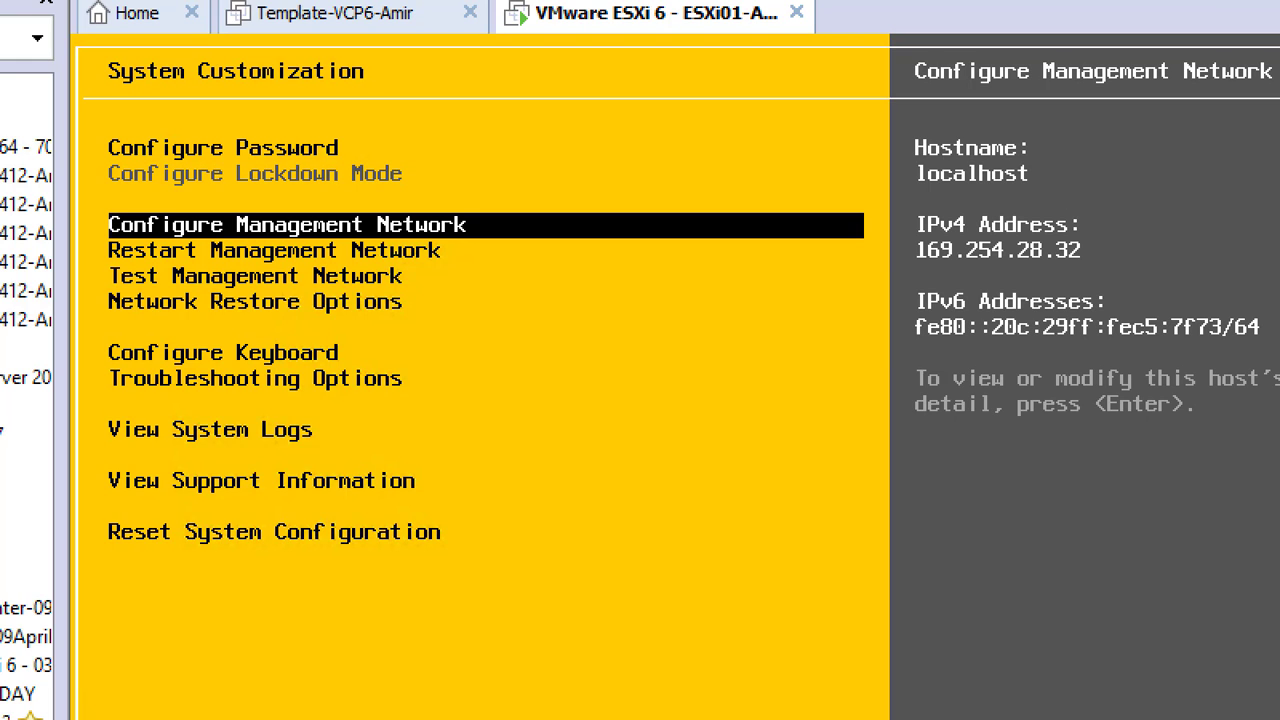
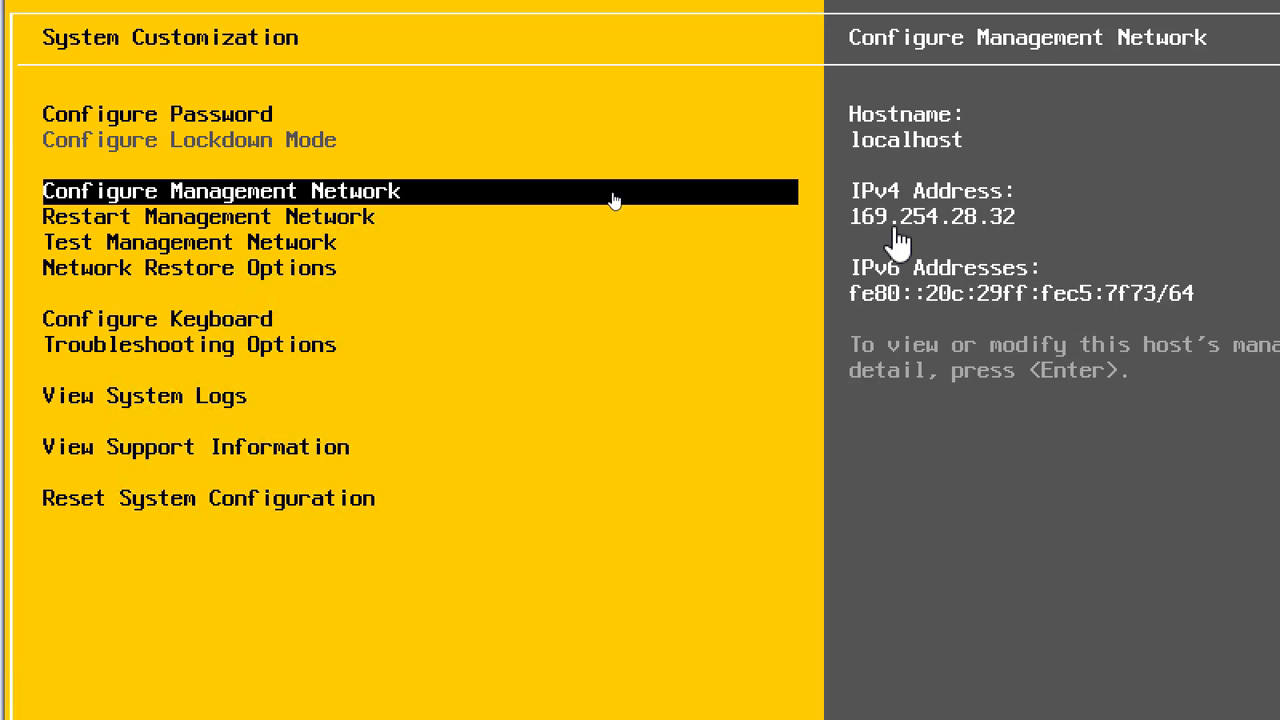
# Open the ESXi host's Configure Management Network menu from System Customization.
pyautogui.press('Return')
pyautogui.press('Return')
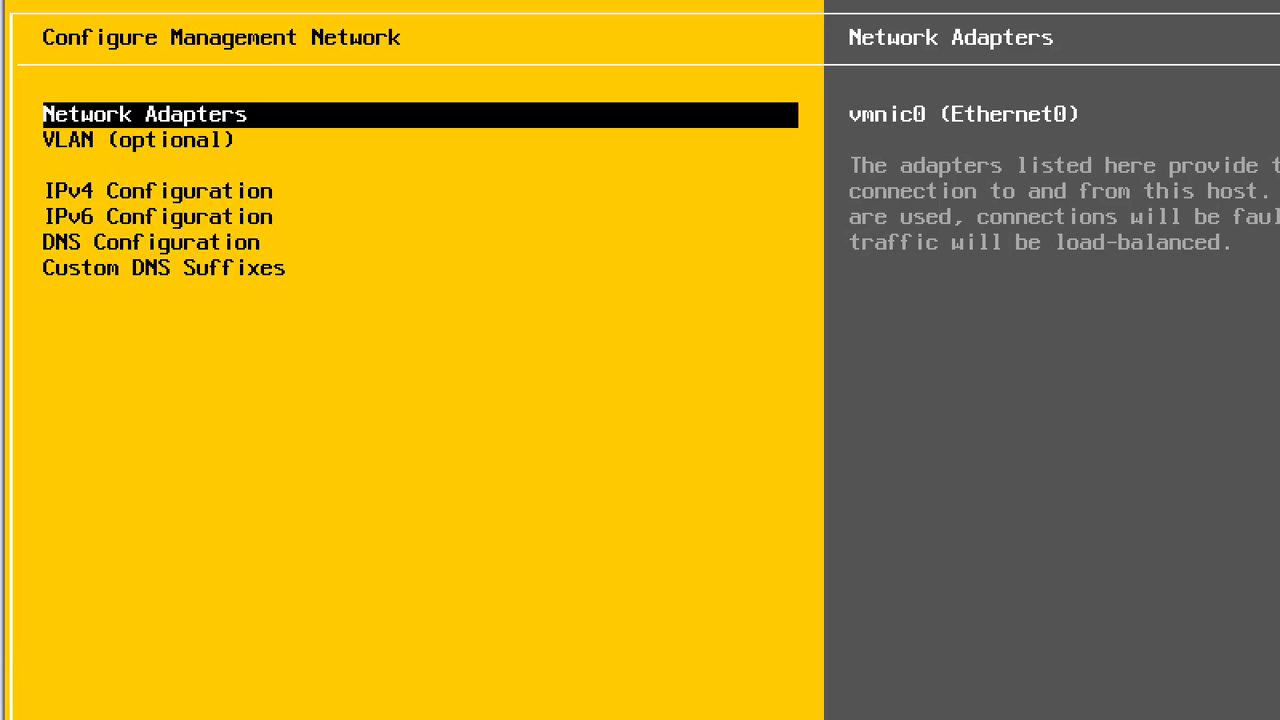
# Open IPv4 Configuration, which shows automatic address 169.254.28.32 with mask 255.255.0.0.
pyautogui.press('Down')
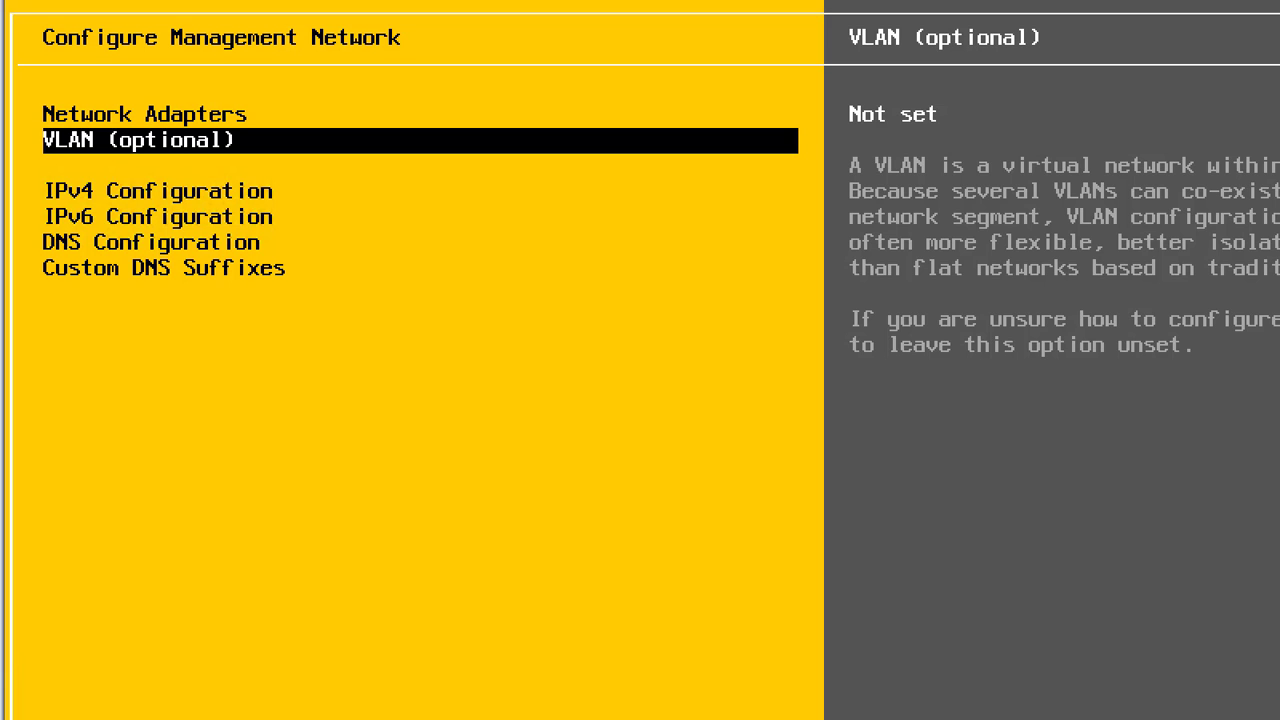
pyautogui.press('Down')
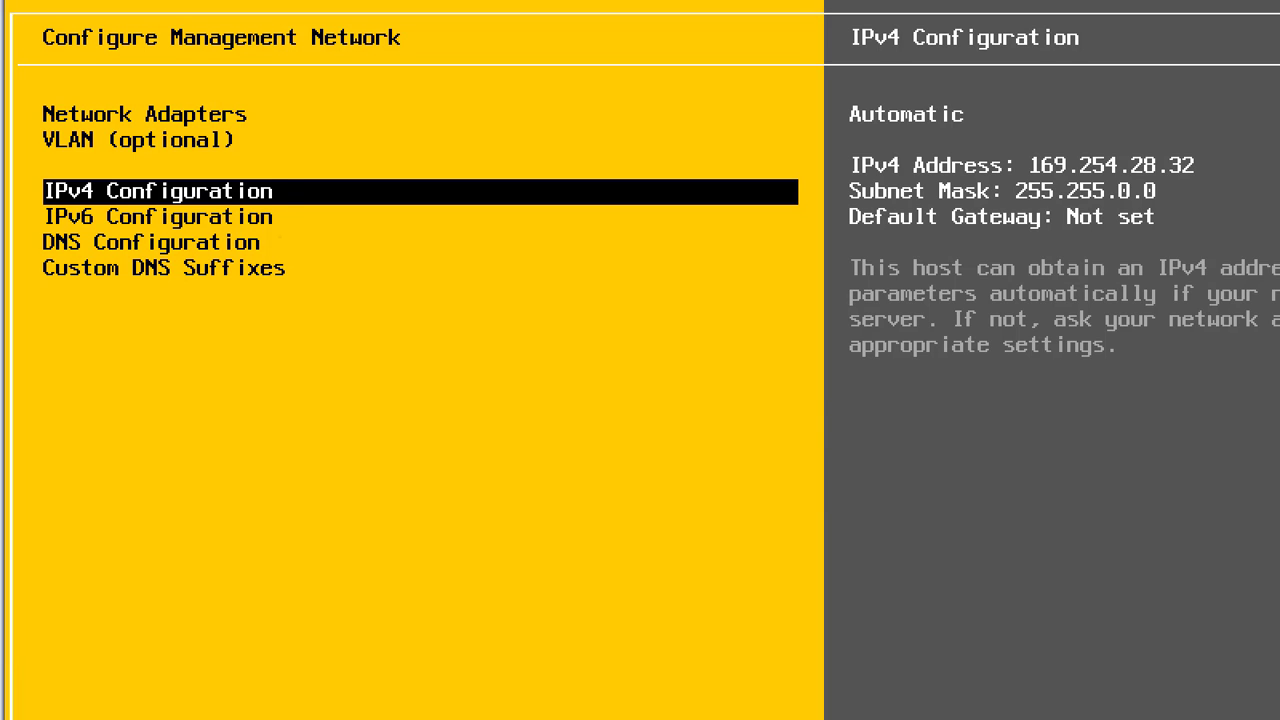
pyautogui.press('Return')
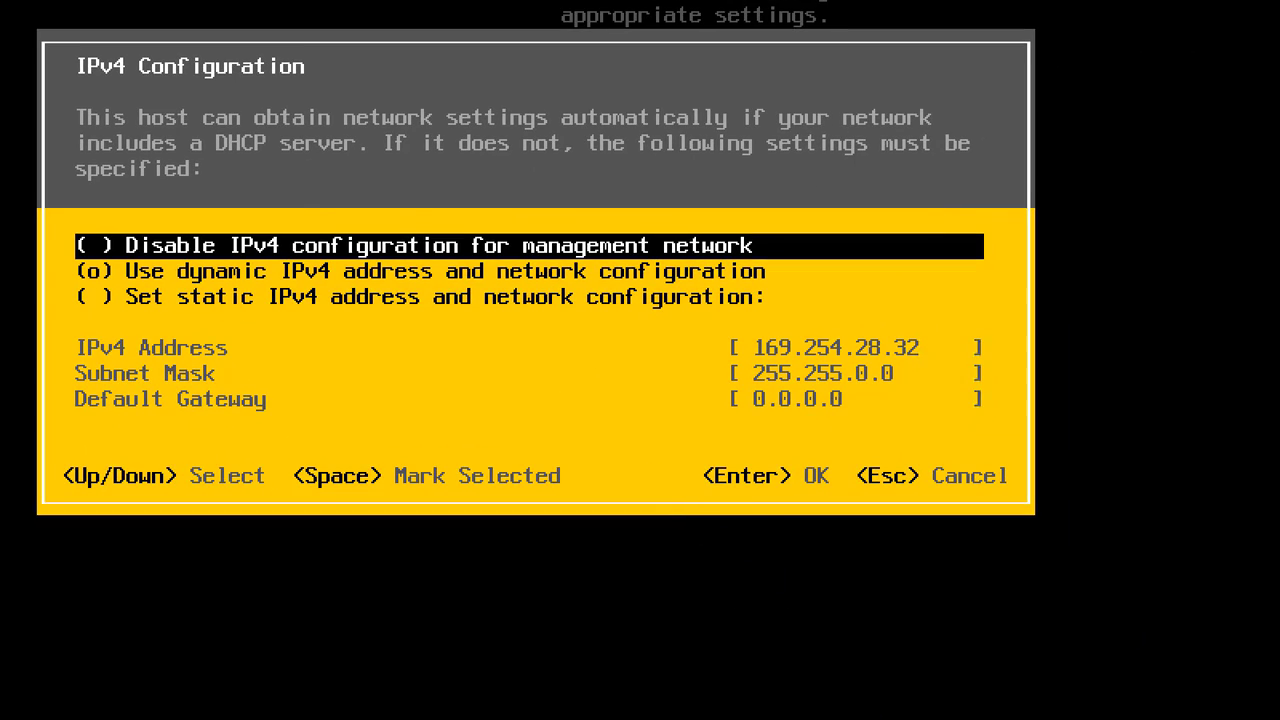
# Switch to static IPv4: 192.168.200.4, mask 255.255.255.0, gateway 192.168.200.50, and apply.
pyautogui.press('Down')
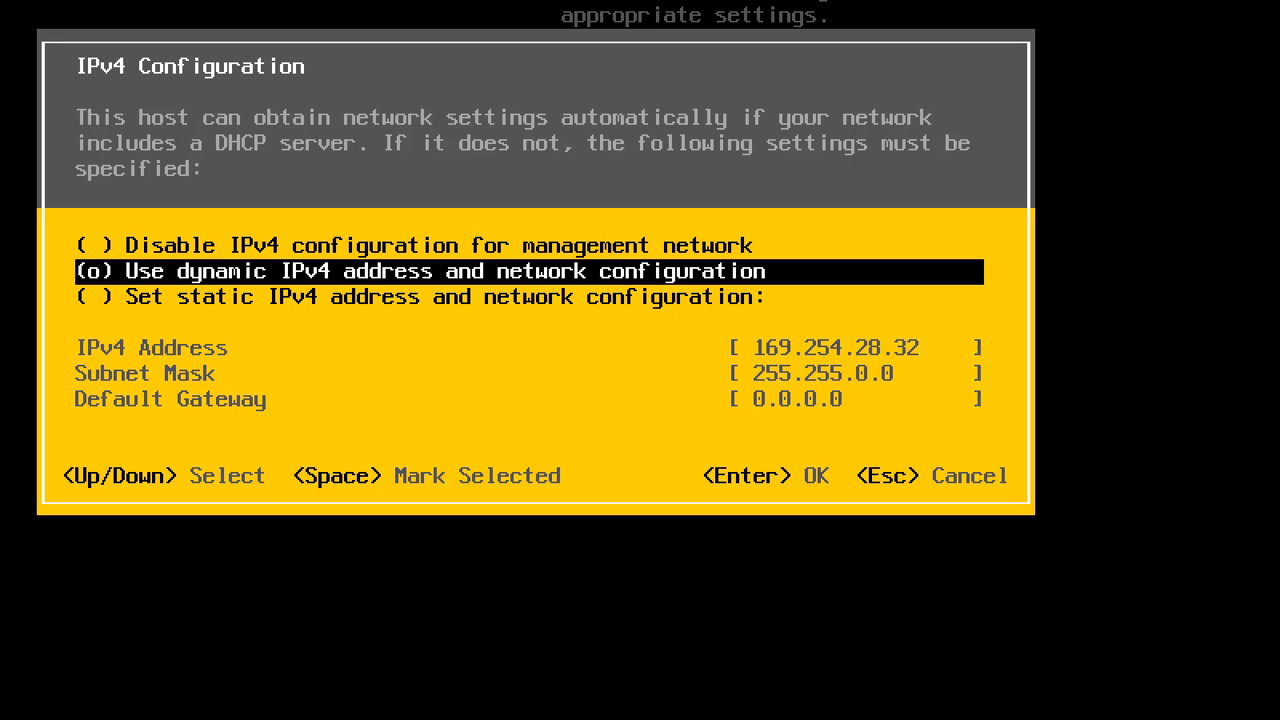
pyautogui.press('Down')
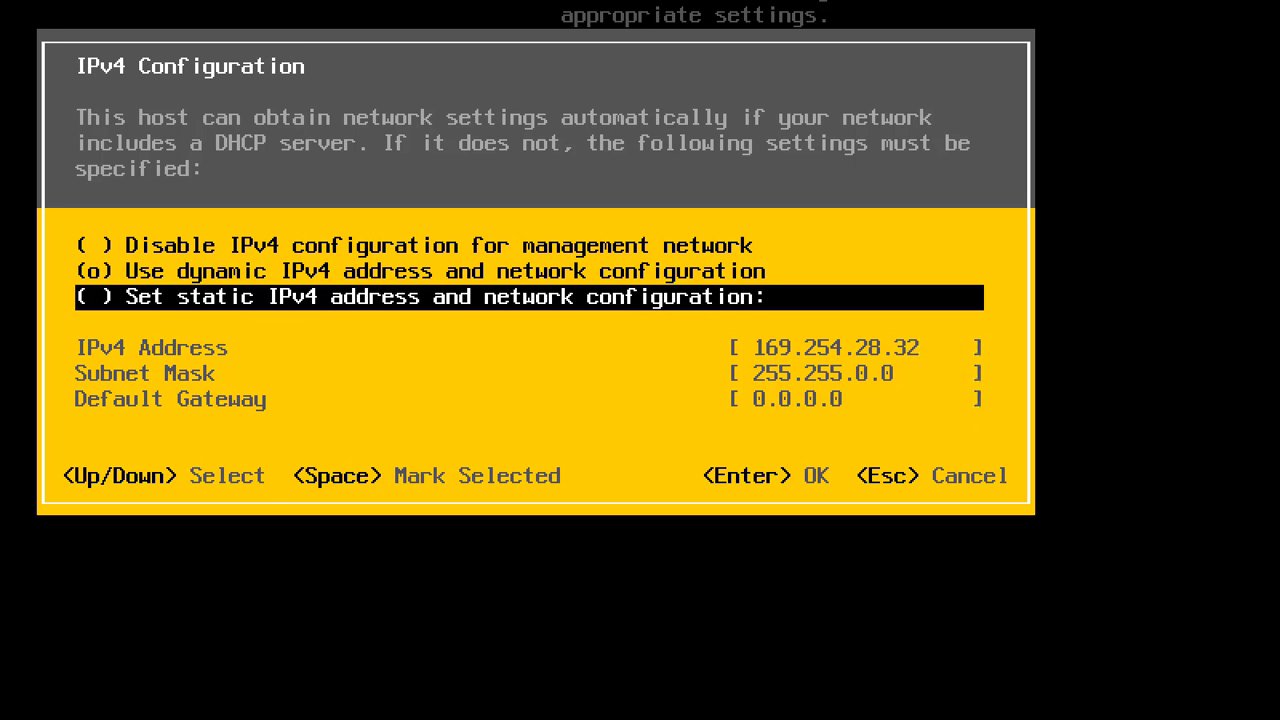
pyautogui.press('space')
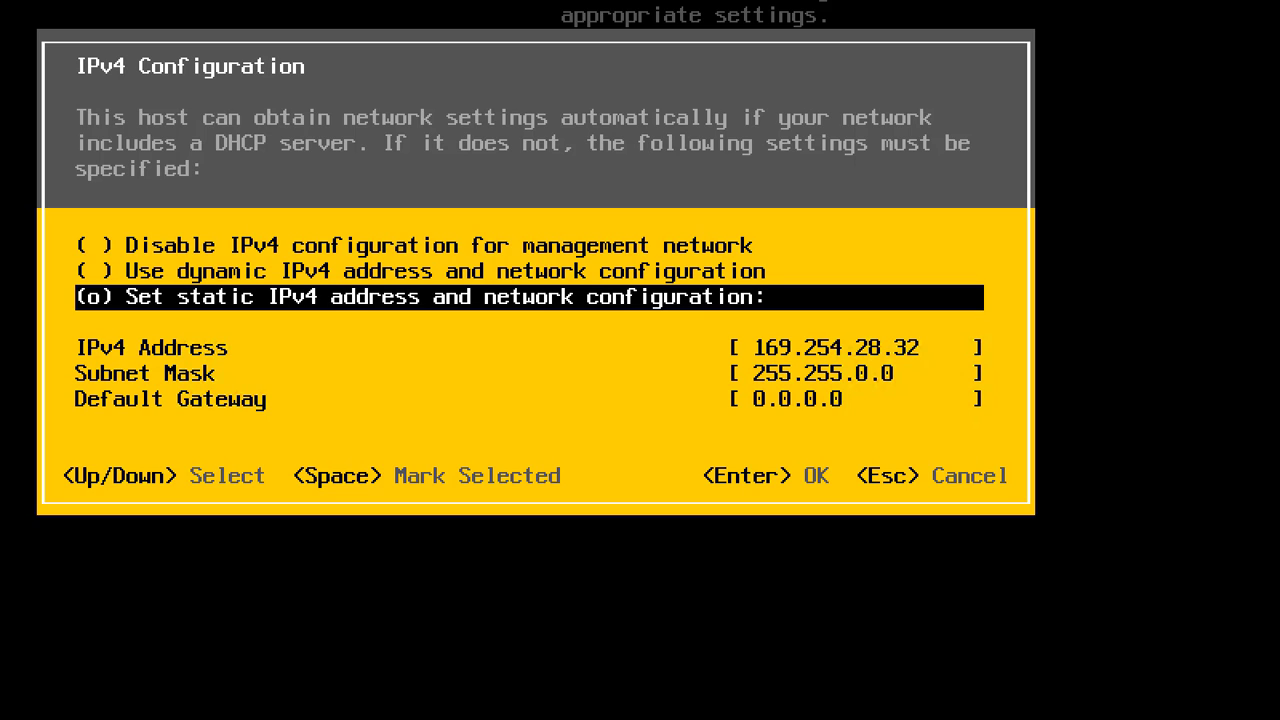
pyautogui.press('Down')
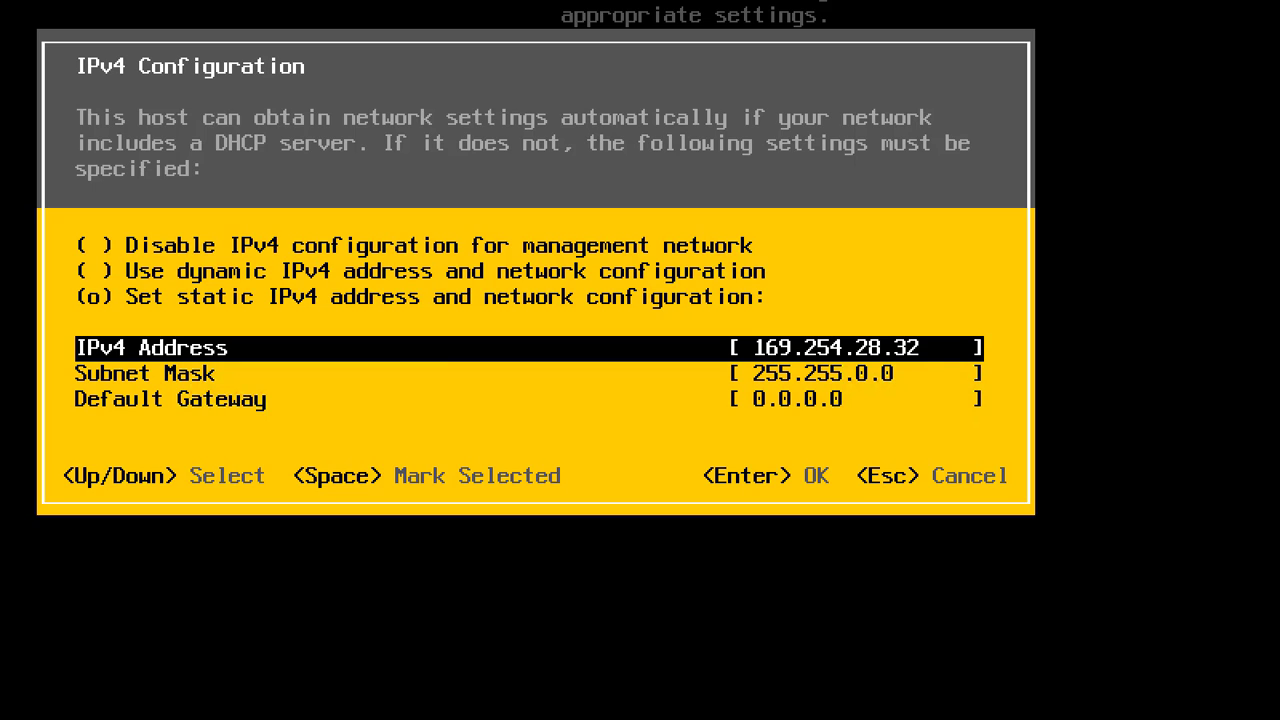
pyautogui.press('BackSpace')
pyautogui.press('BackSpace')
pyautogui.press('BackSpace')
pyautogui.press('BackSpace')
pyautogui.press('BackSpace')
pyautogui.press('BackSpace')
pyautogui.press('BackSpace')
pyautogui.press('BackSpace')
pyautogui.press('BackSpace')
pyautogui.press('BackSpace')
pyautogui.press('BackSpace')
pyautogui.press('BackSpace')
pyautogui.press('BackSpace')
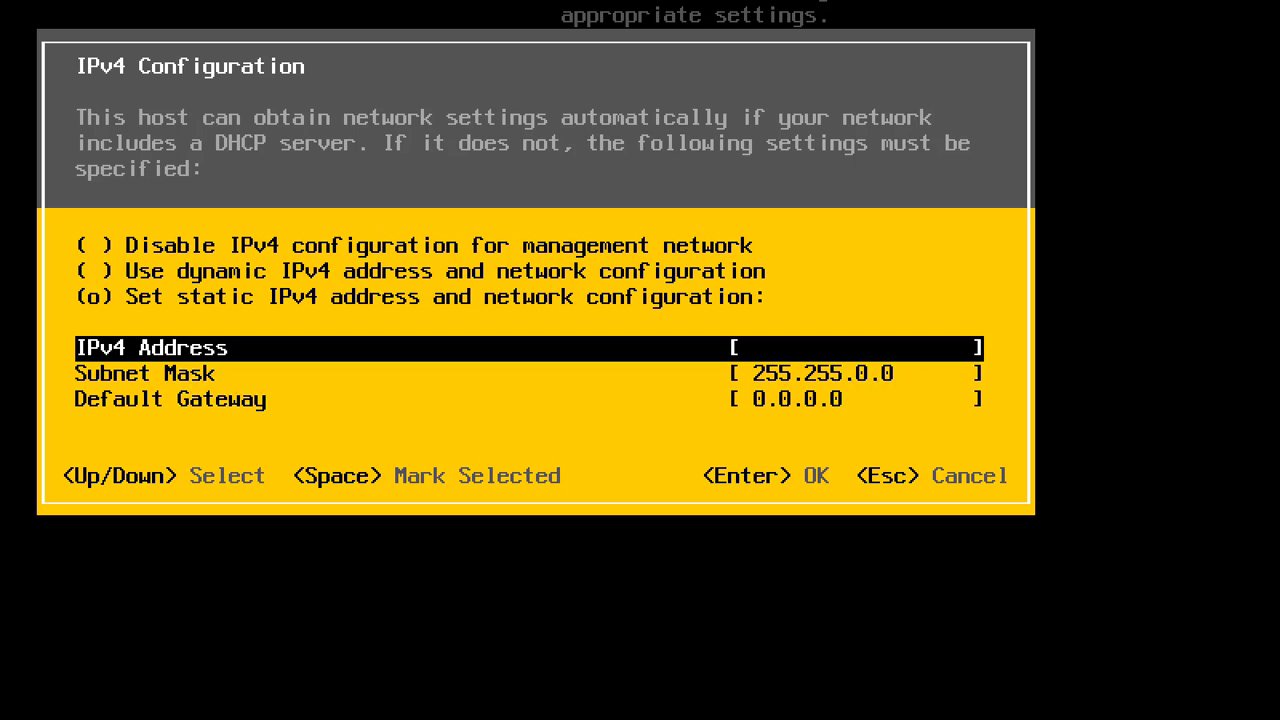
pyautogui.write('192.168.200')
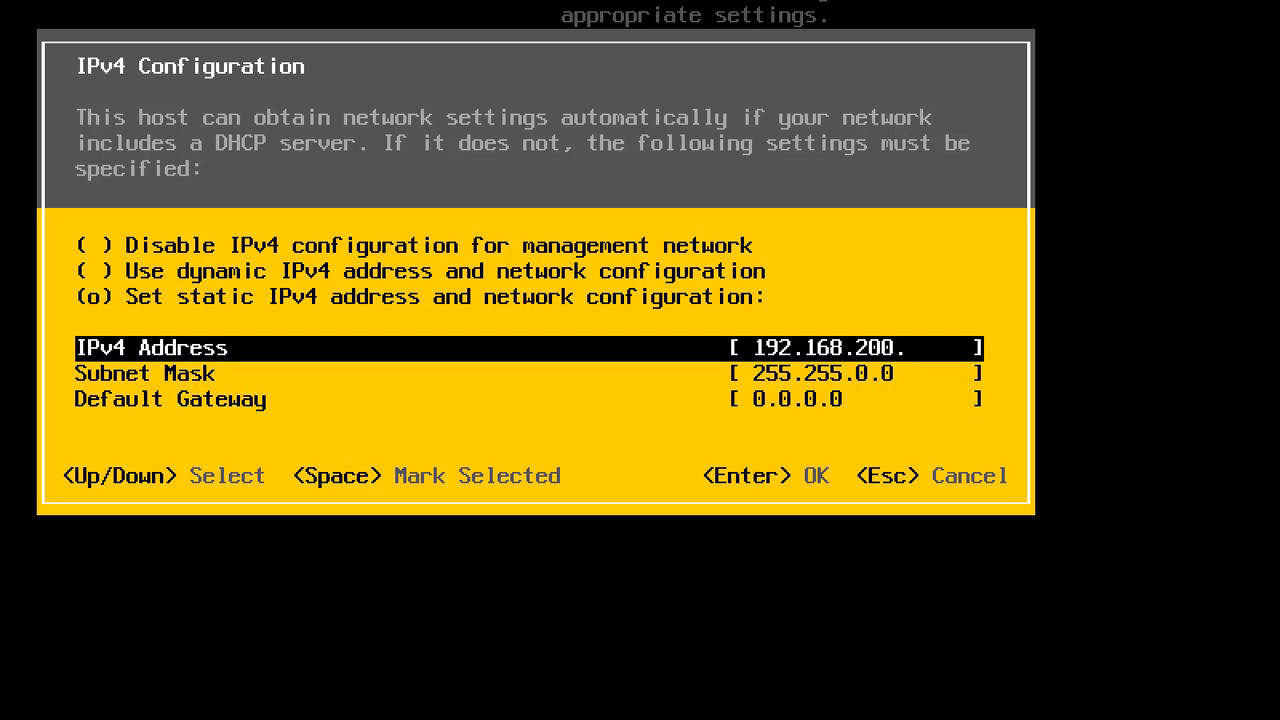
pyautogui.write('.4')
pyautogui.press('Down')
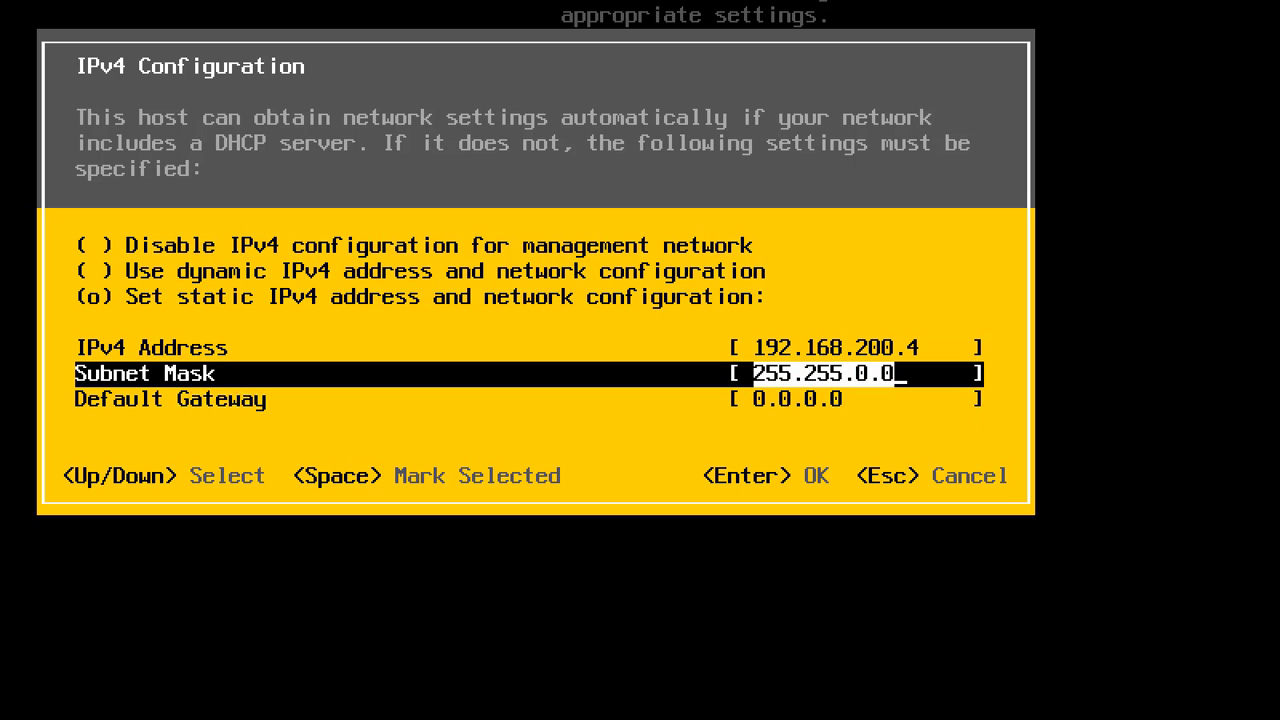
pyautogui.press('End')
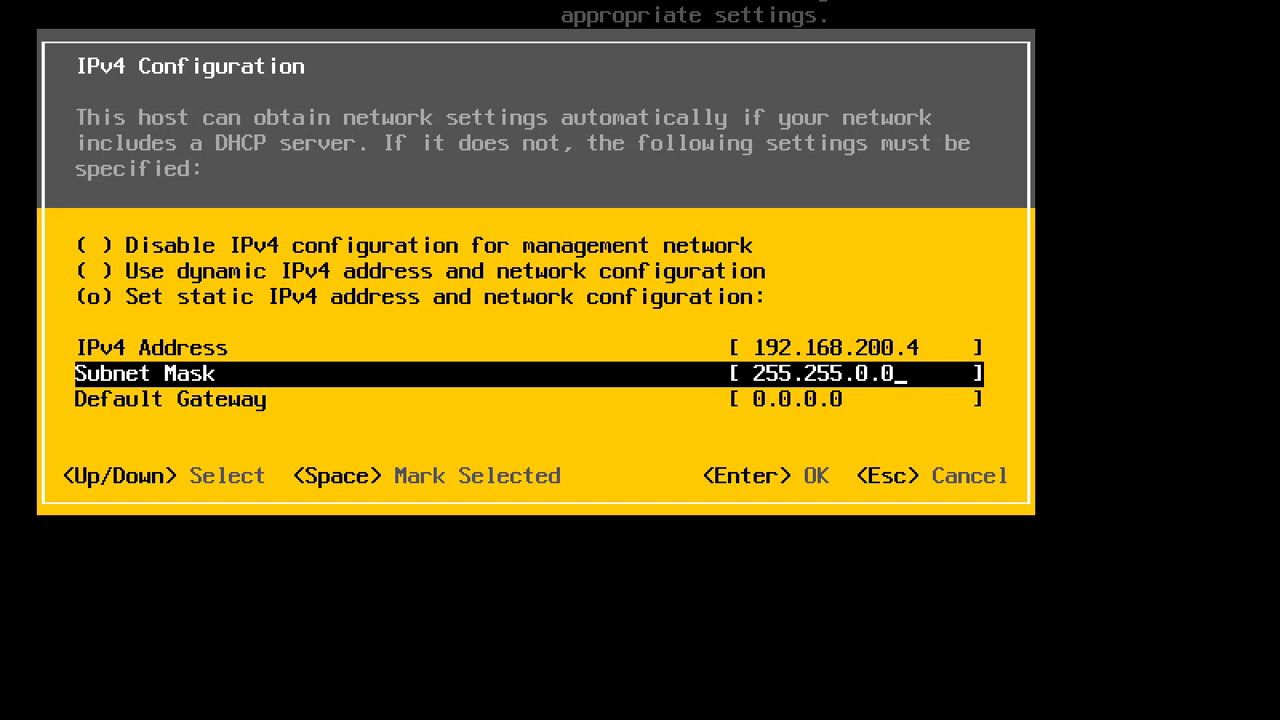
pyautogui.press('BackSpace')
pyautogui.press('BackSpace')
pyautogui.press('BackSpace')
pyautogui.write('255.0')
pyautogui.press('Down')
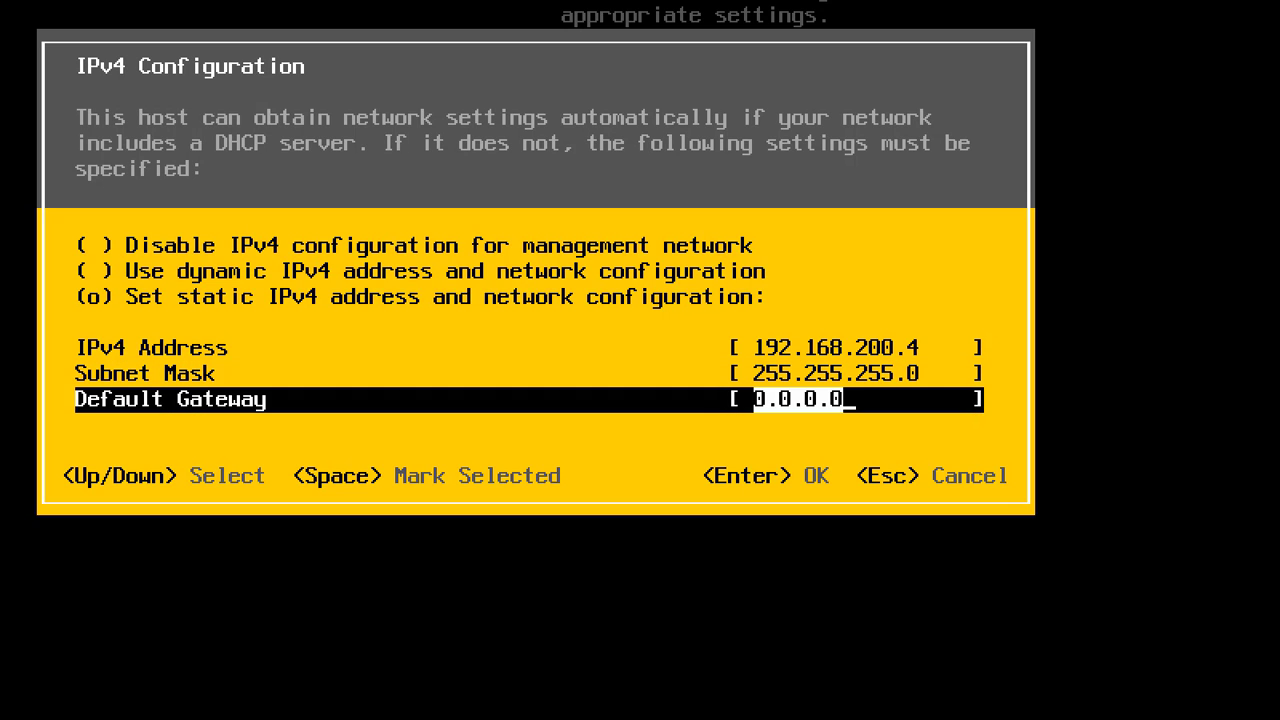
pyautogui.write('192.168')
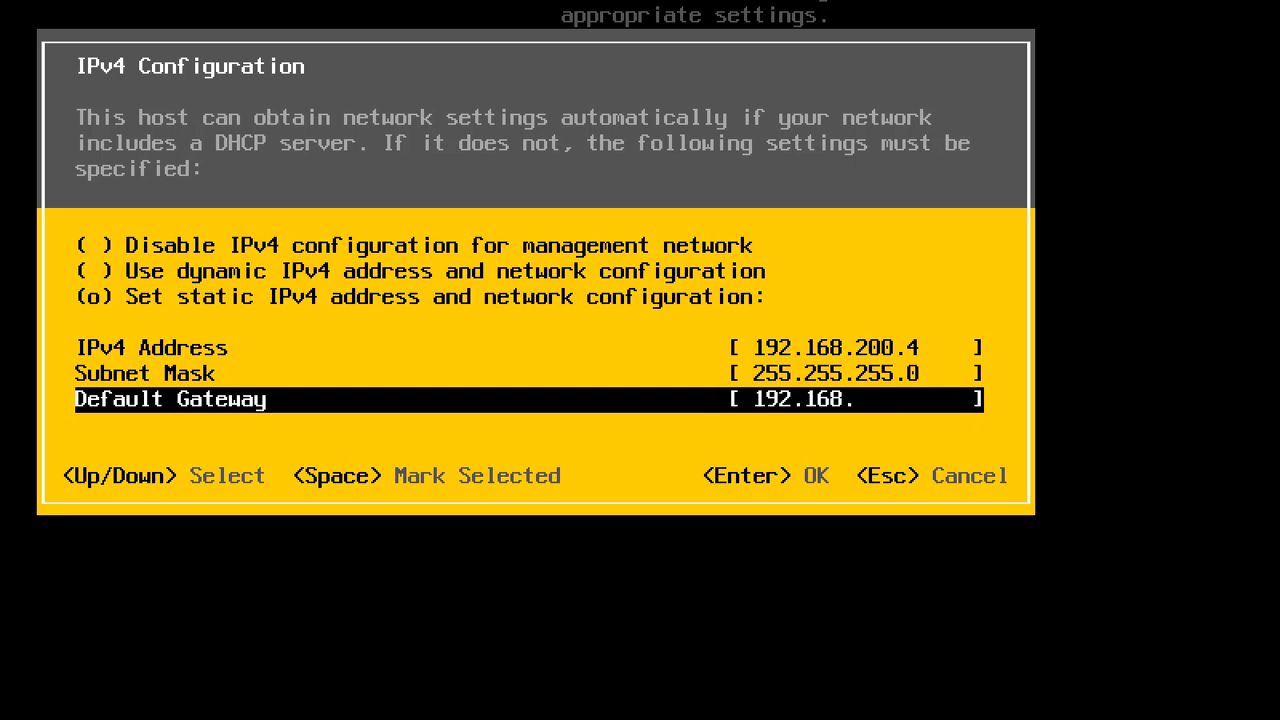
pyautogui.write('.200.50')
pyautogui.press('Return')
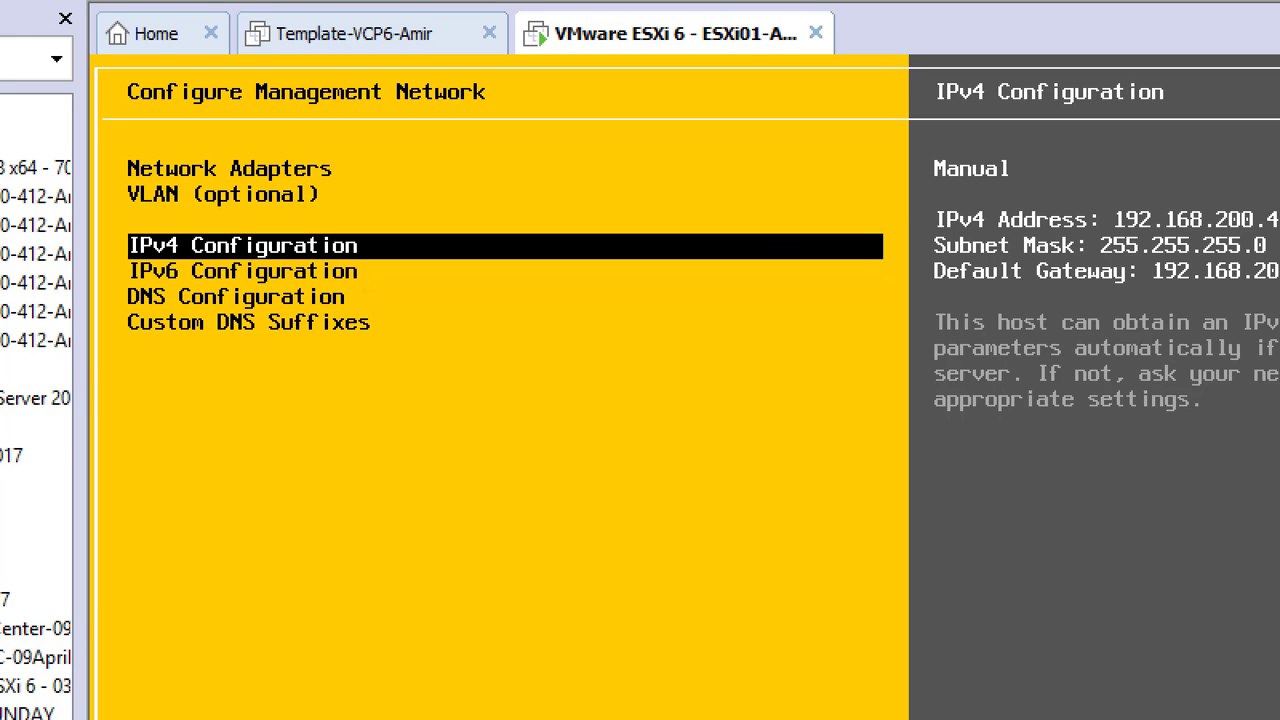
# In DNS Configuration, enter primary DNS 192.168.200.1 and hostname ESXi01, then apply.
pyautogui.press('Down')
pyautogui.press('Down')
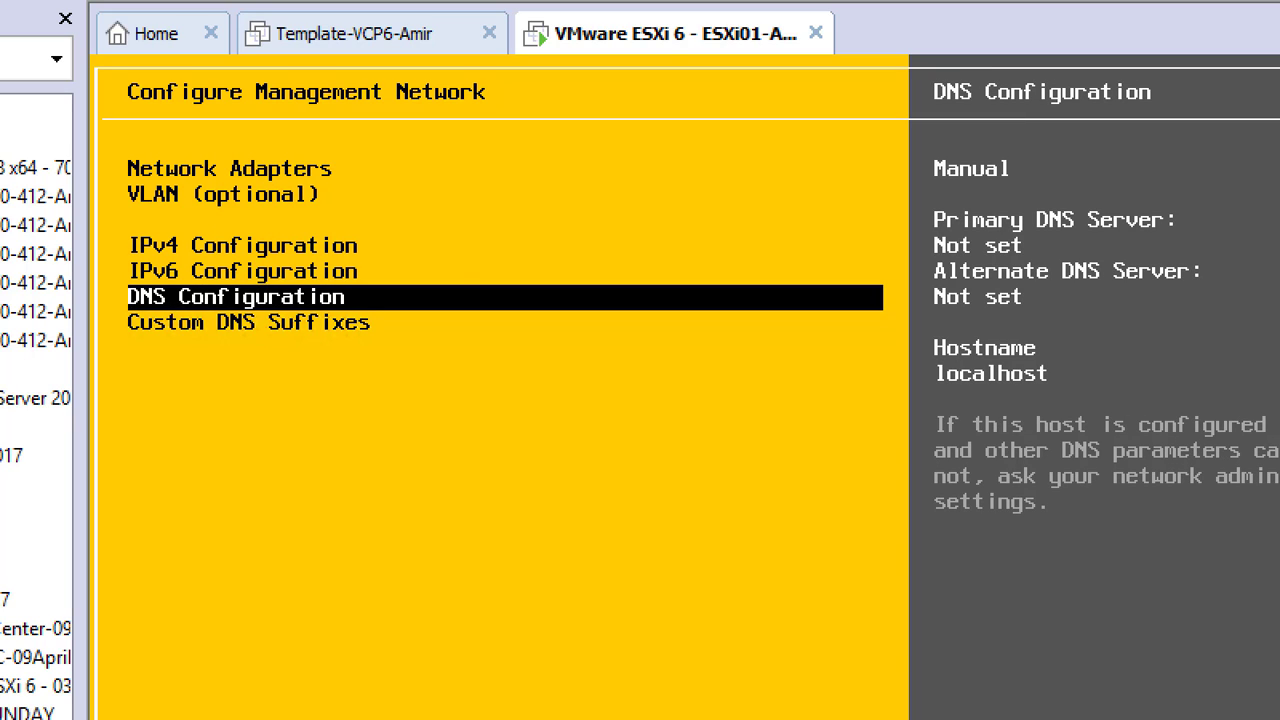
pyautogui.press('Return')
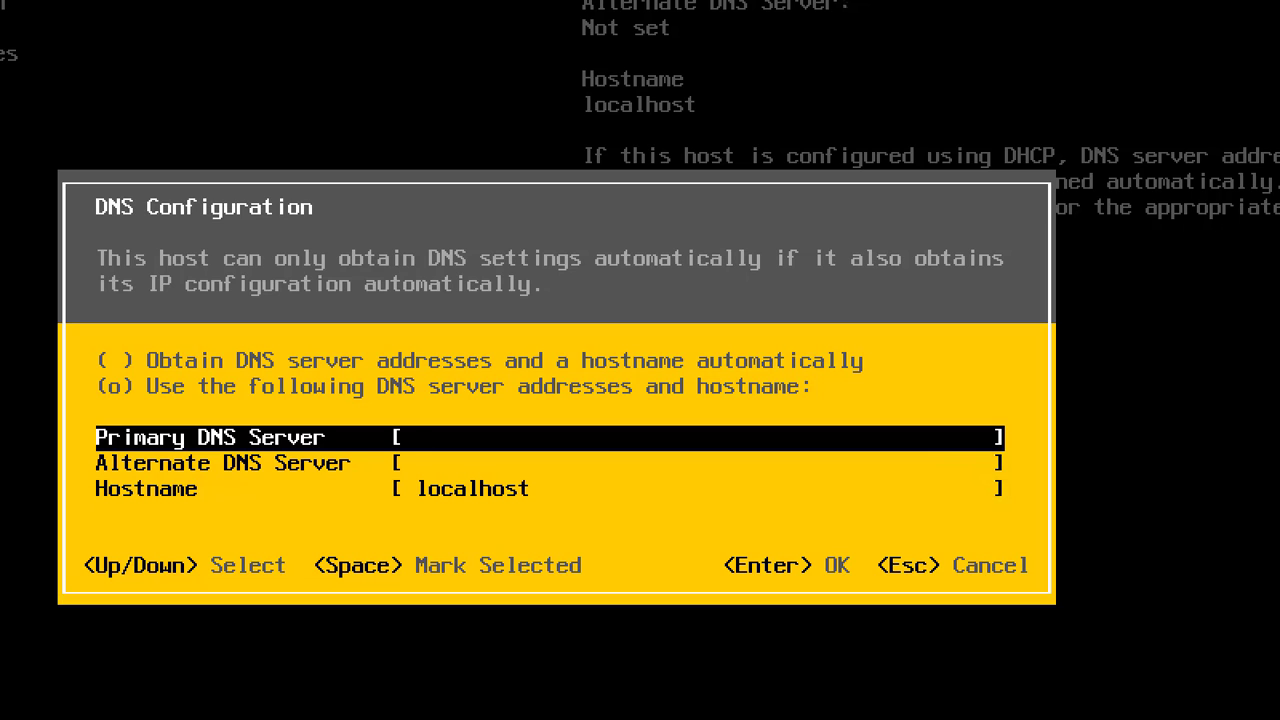
pyautogui.write('192.168.200.1')
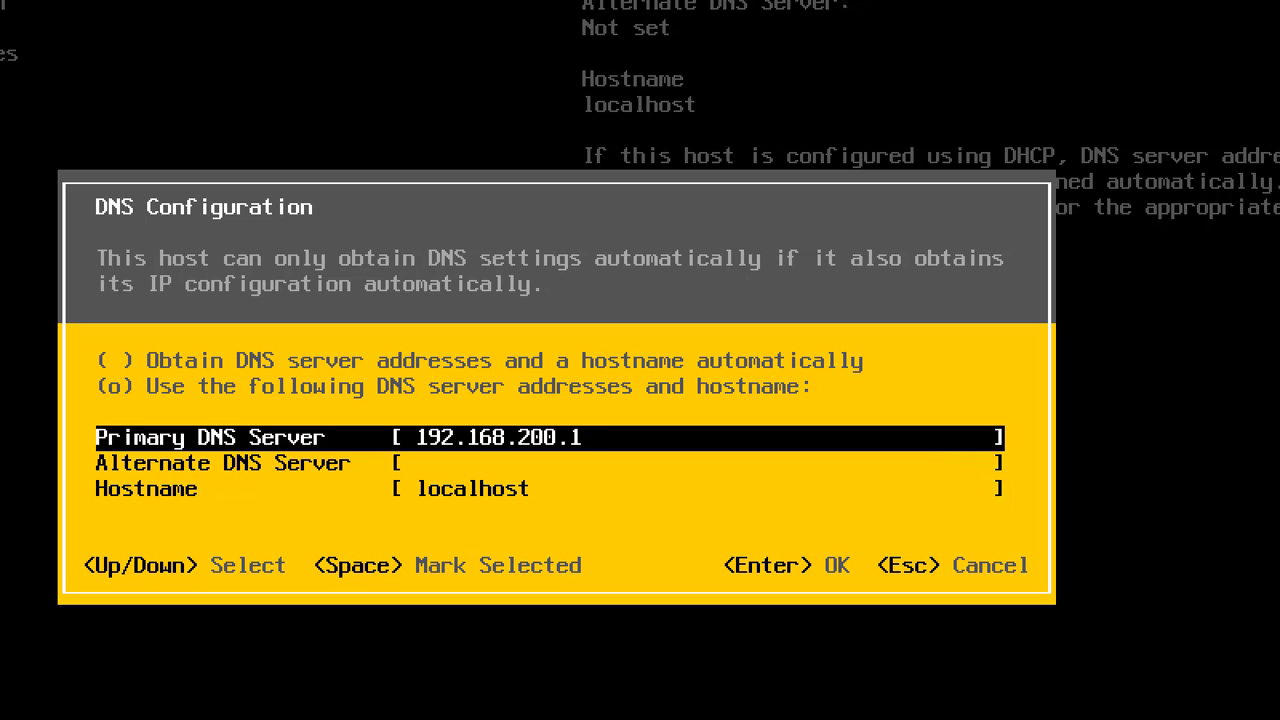
pyautogui.press('Down')
pyautogui.press('Down')
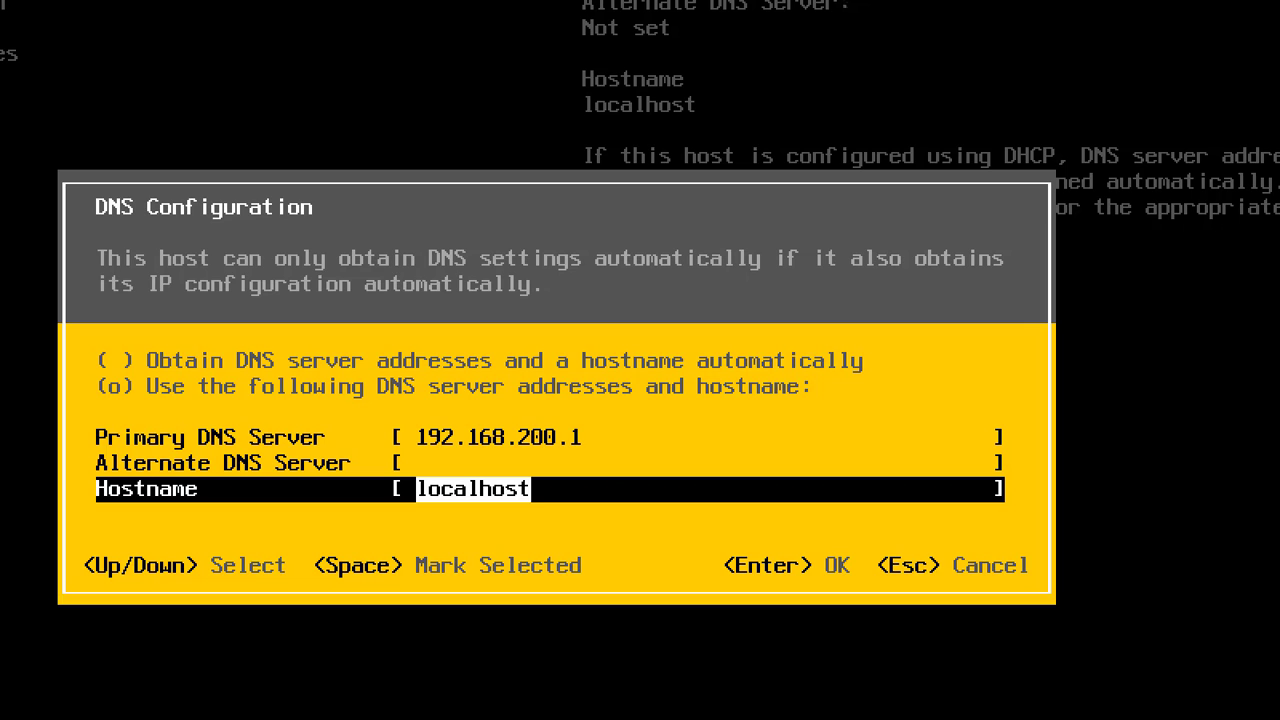
pyautogui.write('ESXi01')
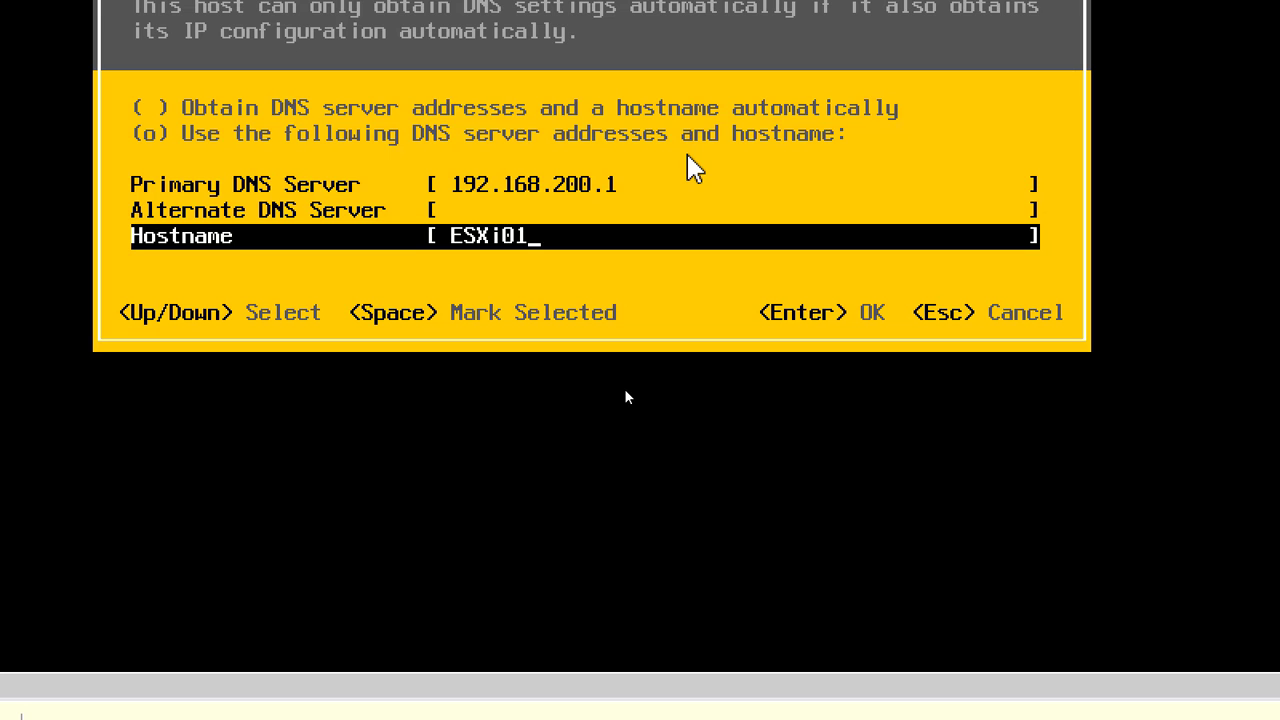
pyautogui.press('Return')
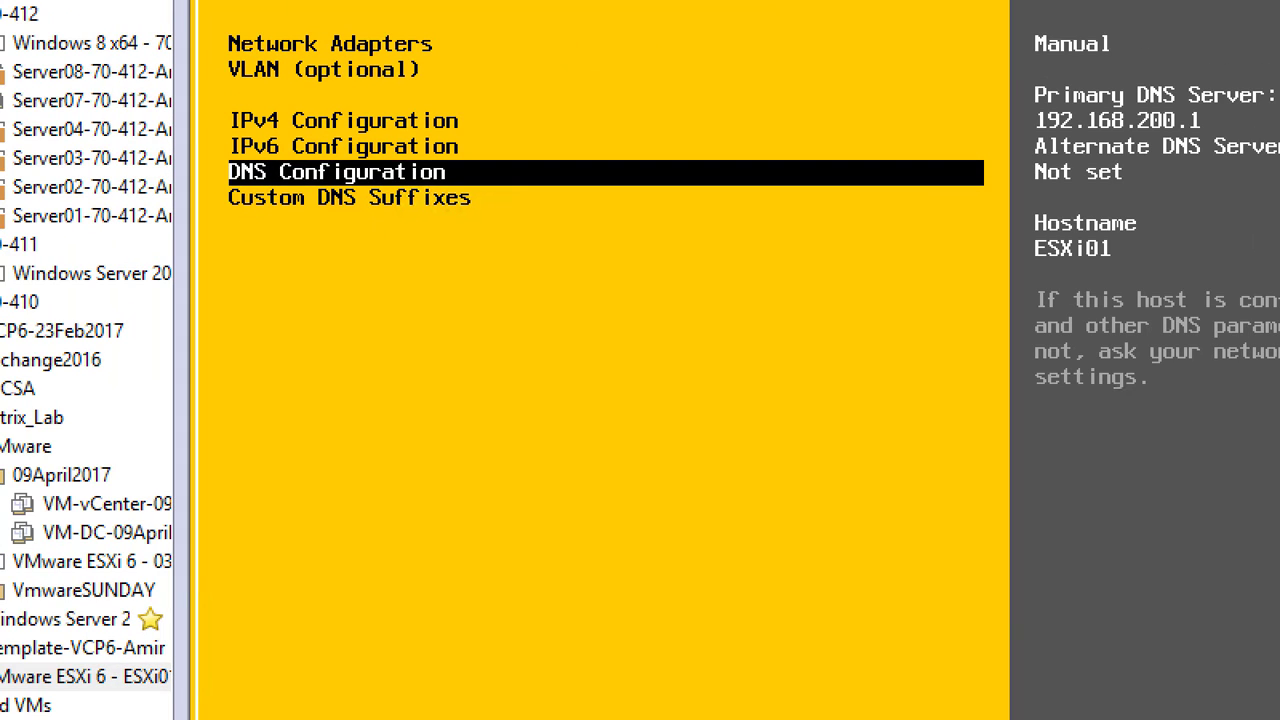
# Enter NetplusDomain.local as the custom DNS suffix and accept it.
pyautogui.press('Down')
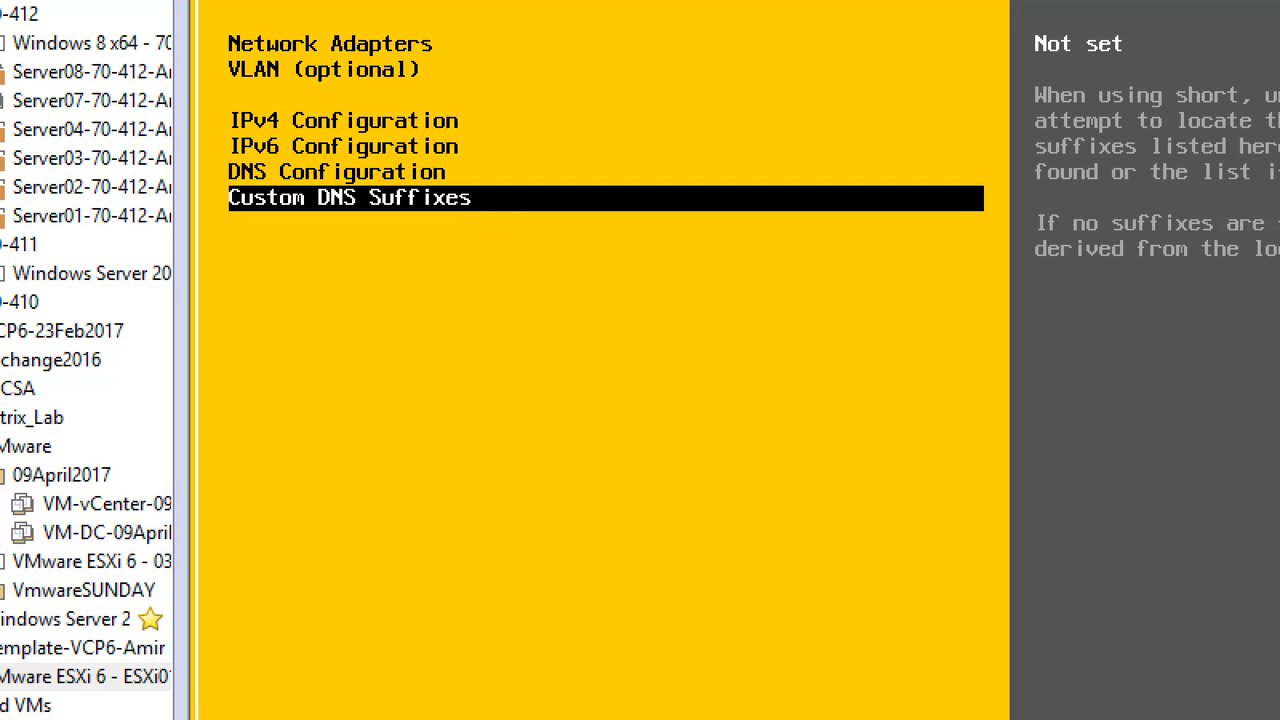
pyautogui.press('Return')
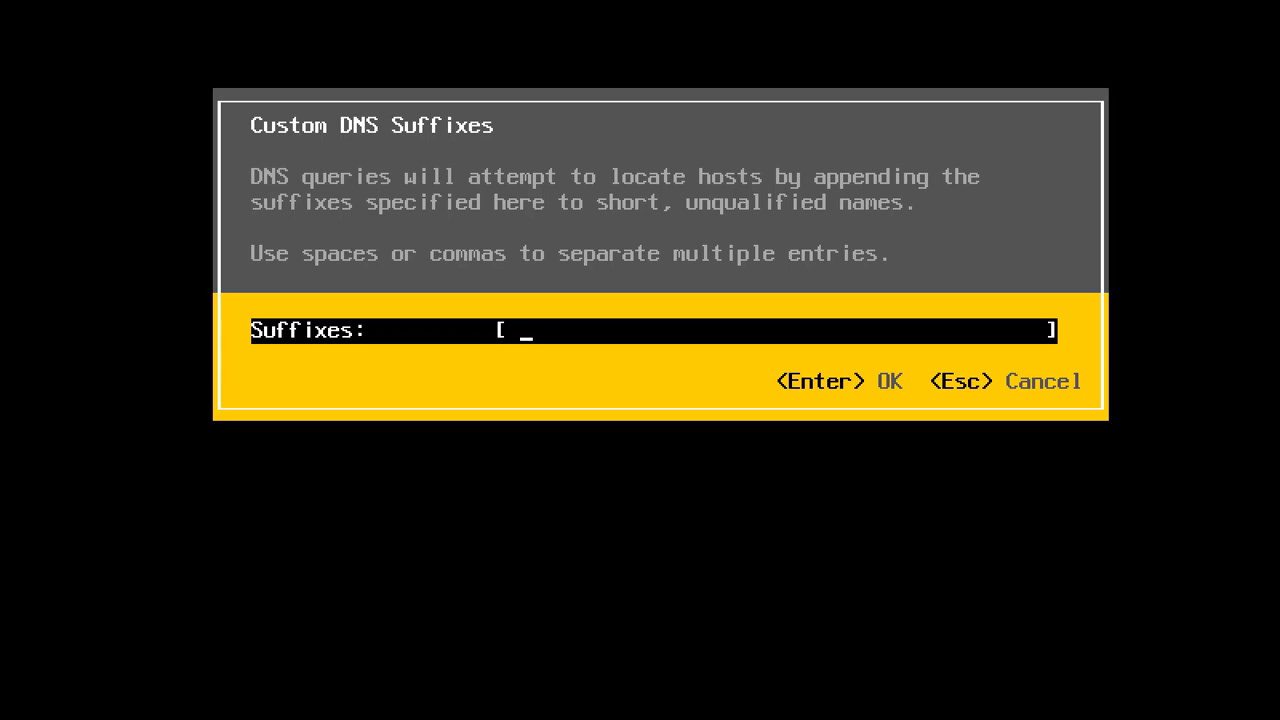
pyautogui.write('NetplusDomain.')
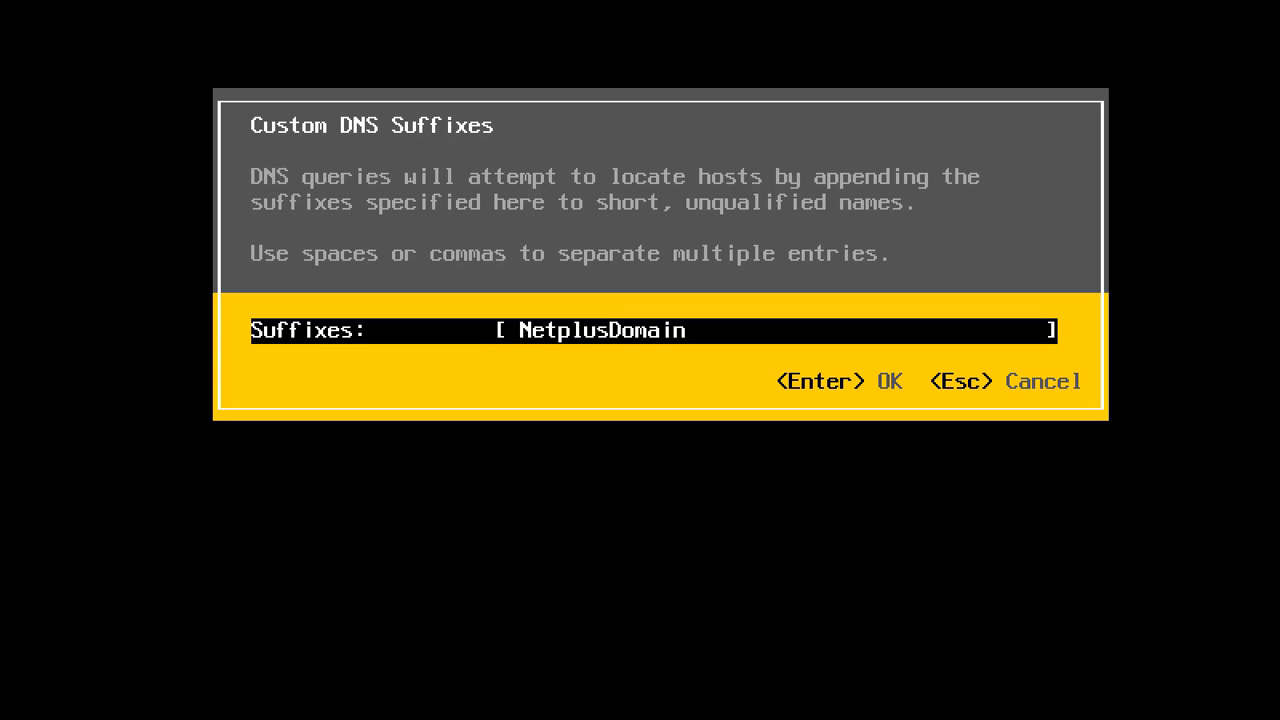
pyautogui.write('local')
pyautogui.press('Return')
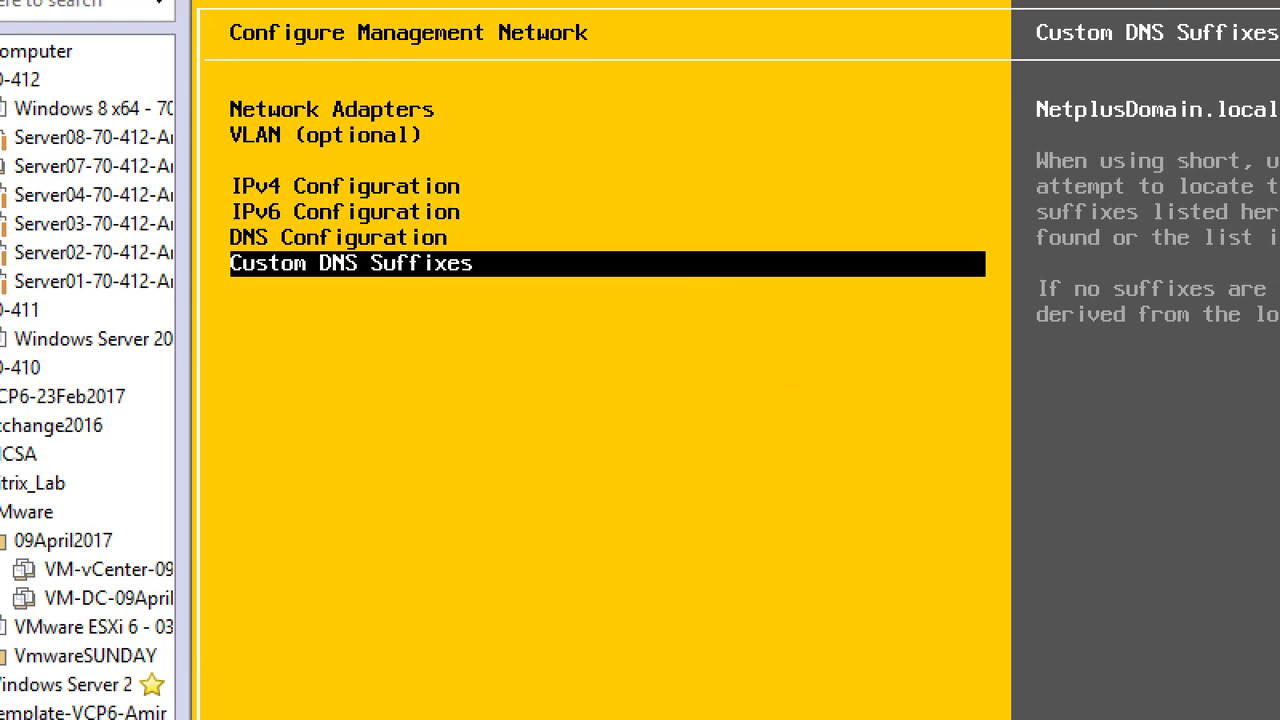
# Review the DNS, IPv6 and IPv4 settings, then exit to the Apply changes prompt.
pyautogui.press('Up')
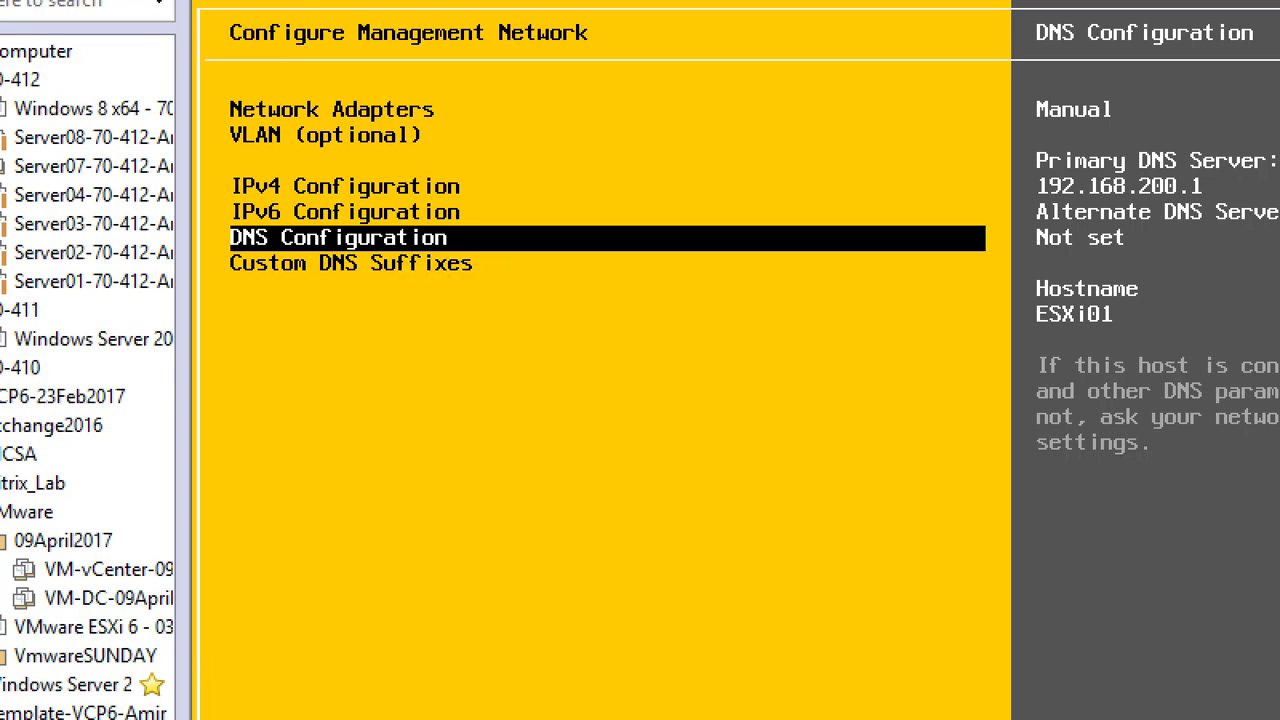
pyautogui.press('Up')
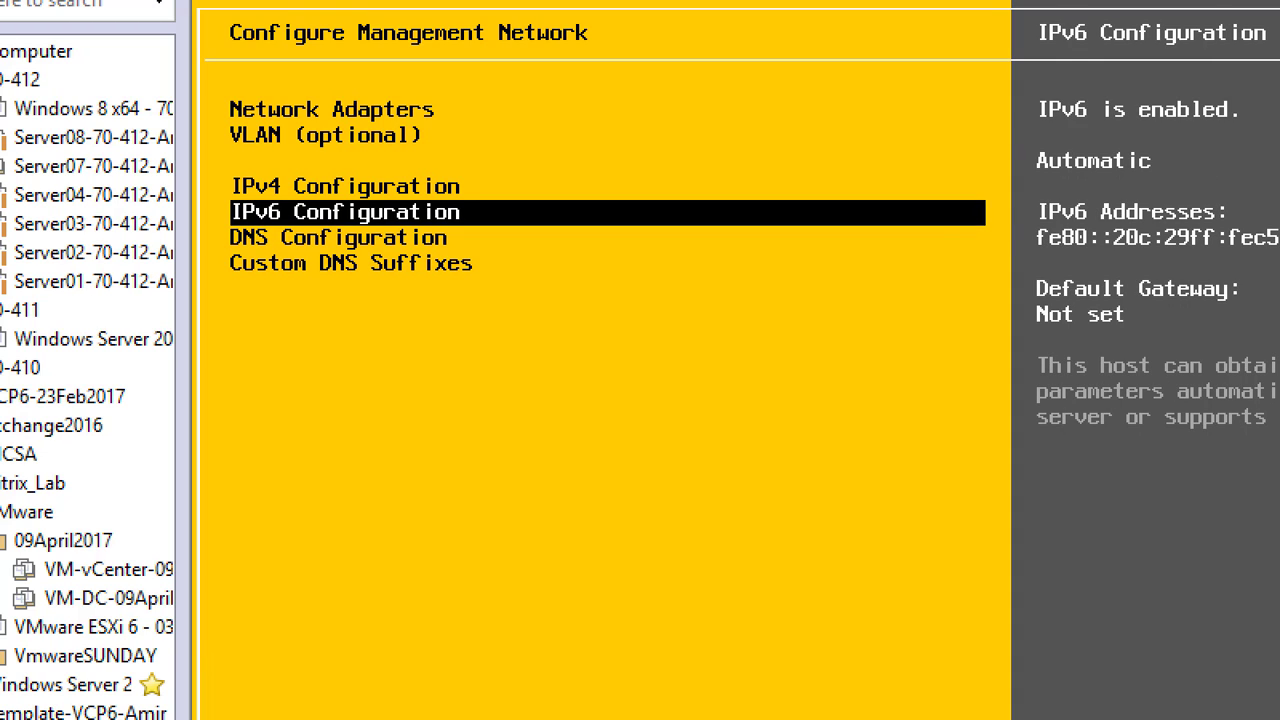
pyautogui.press('Up')
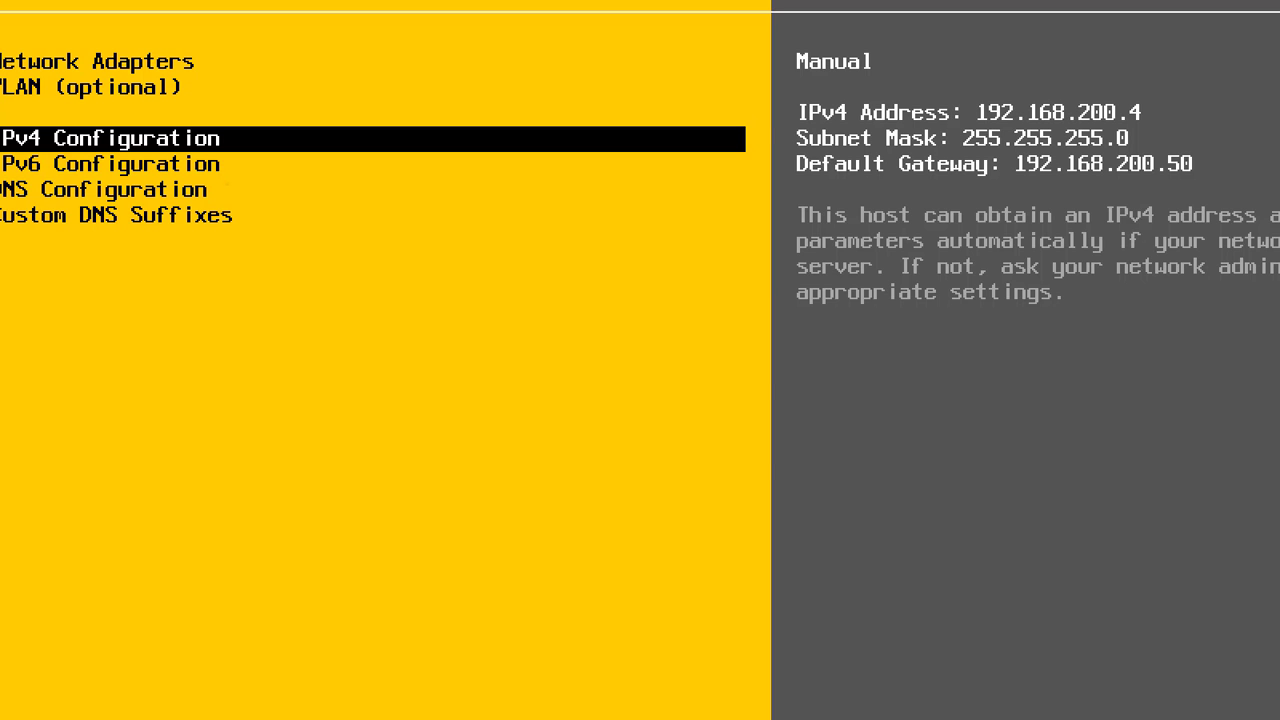
pyautogui.press('Escape')
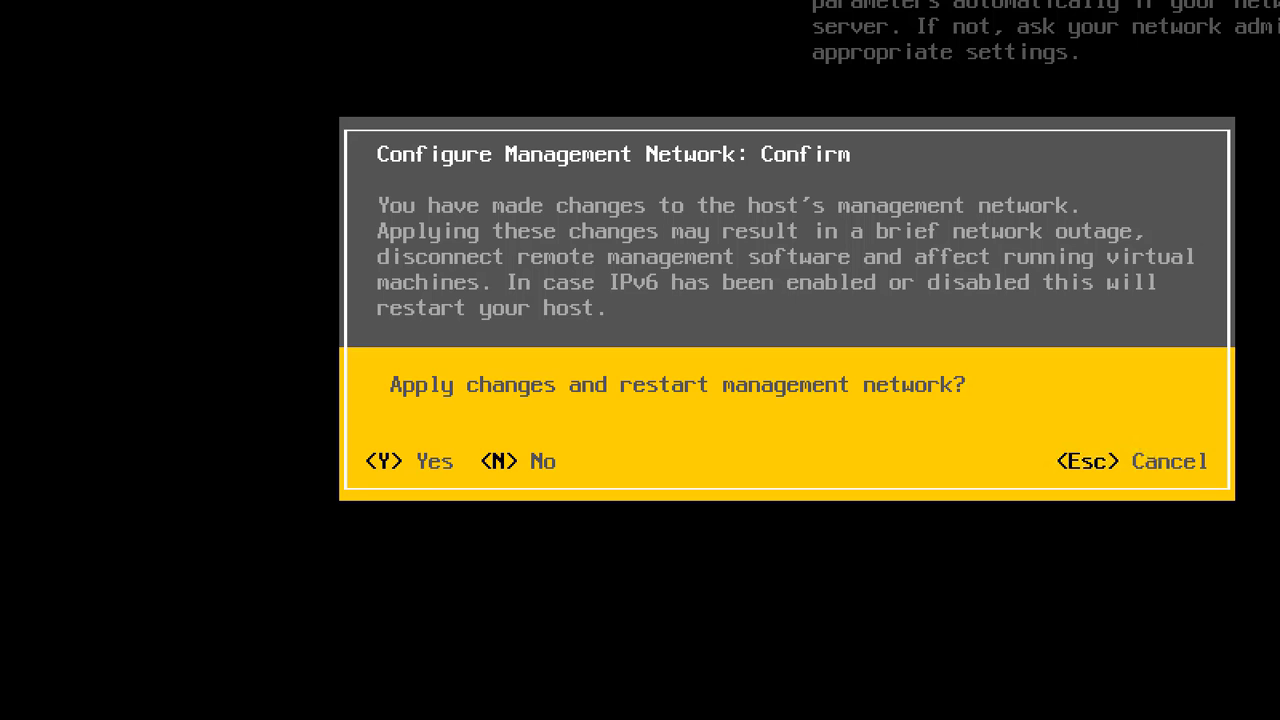
# Confirm with Y to apply changes and restart the management network, then go Home.
pyautogui.press('y')
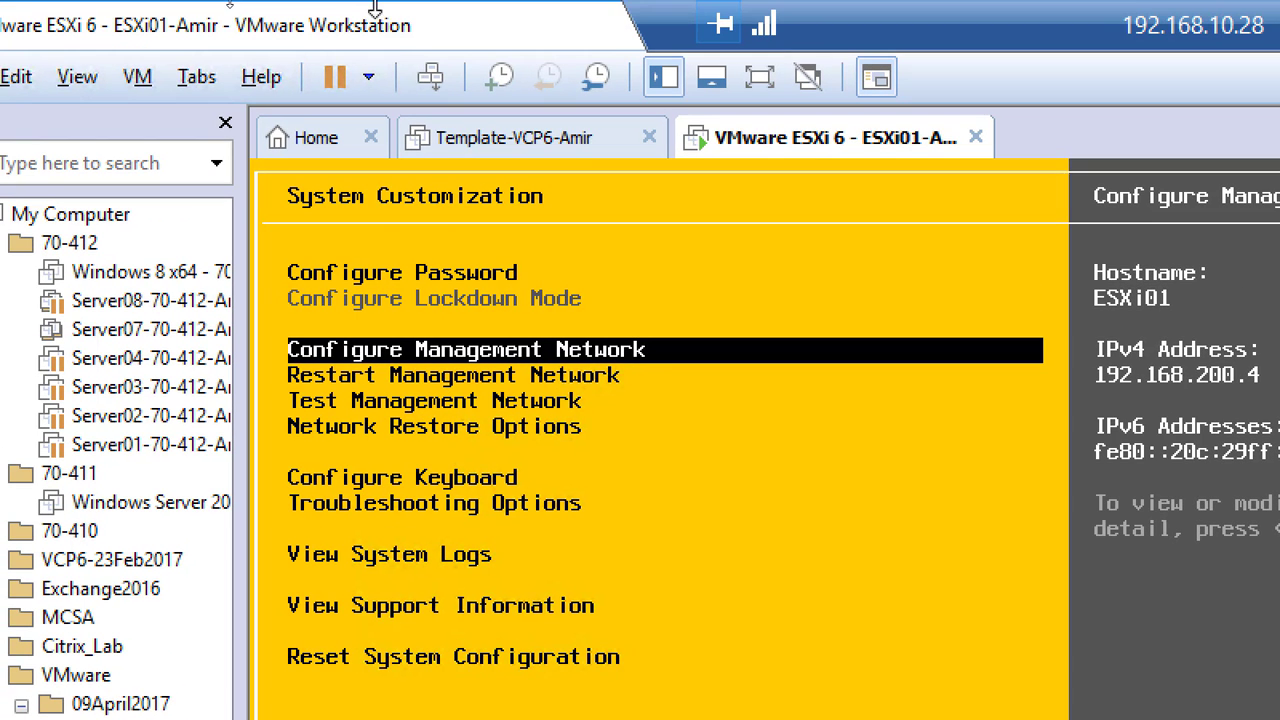
pyautogui.click(313, 145)
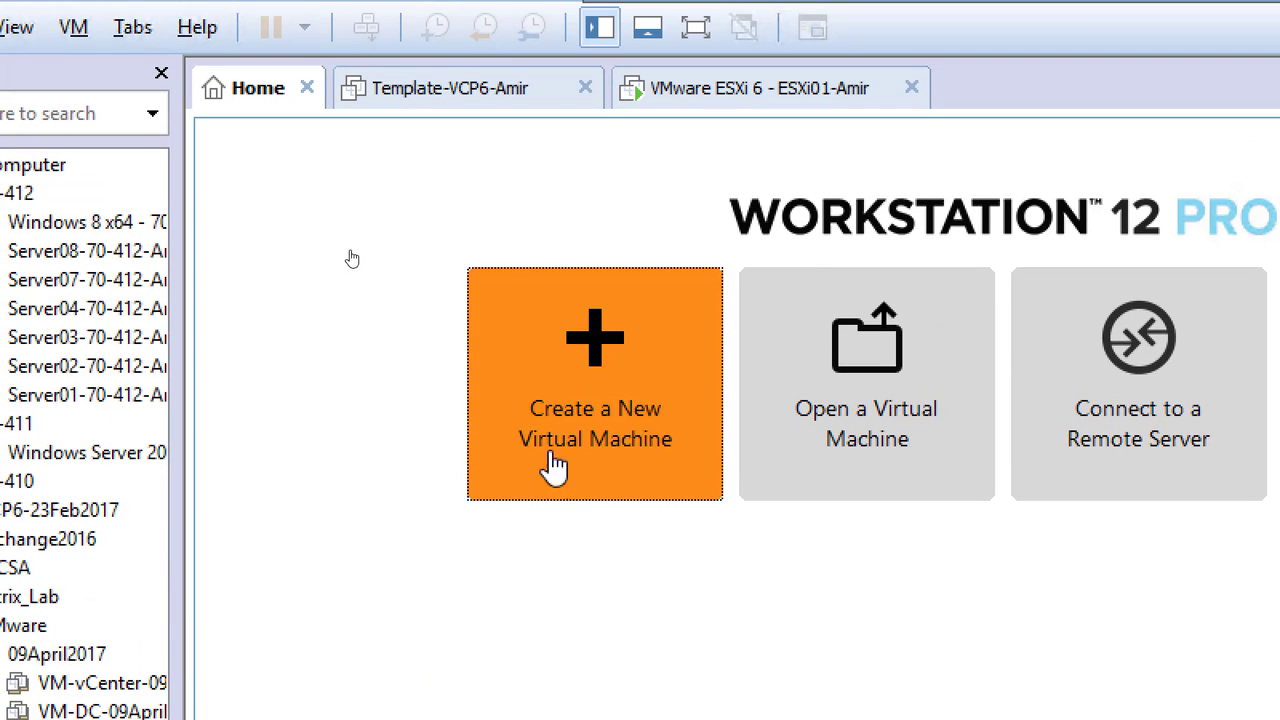
# Launch the New Virtual Machine Wizard from the Workstation home page.
pyautogui.click(585, 408)
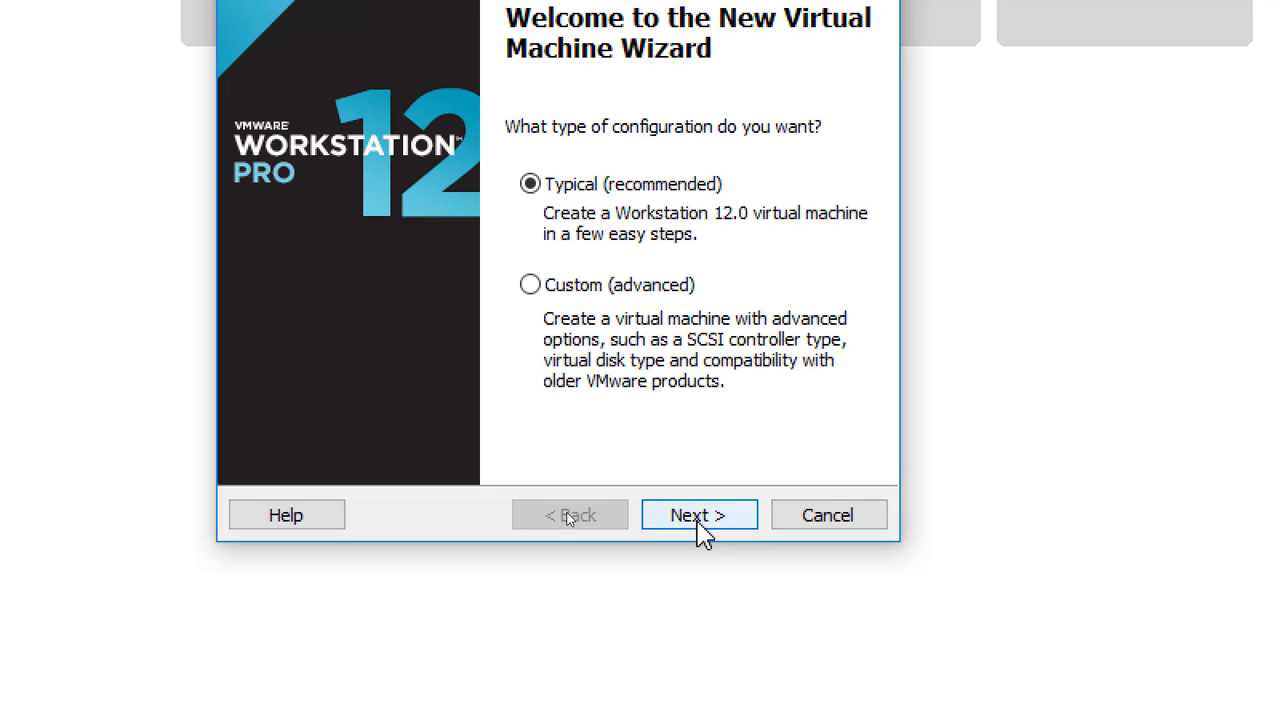
# Keep the Typical configuration and extend the virtual machine name with an ESXi02 suffix.
pyautogui.click(700, 515)
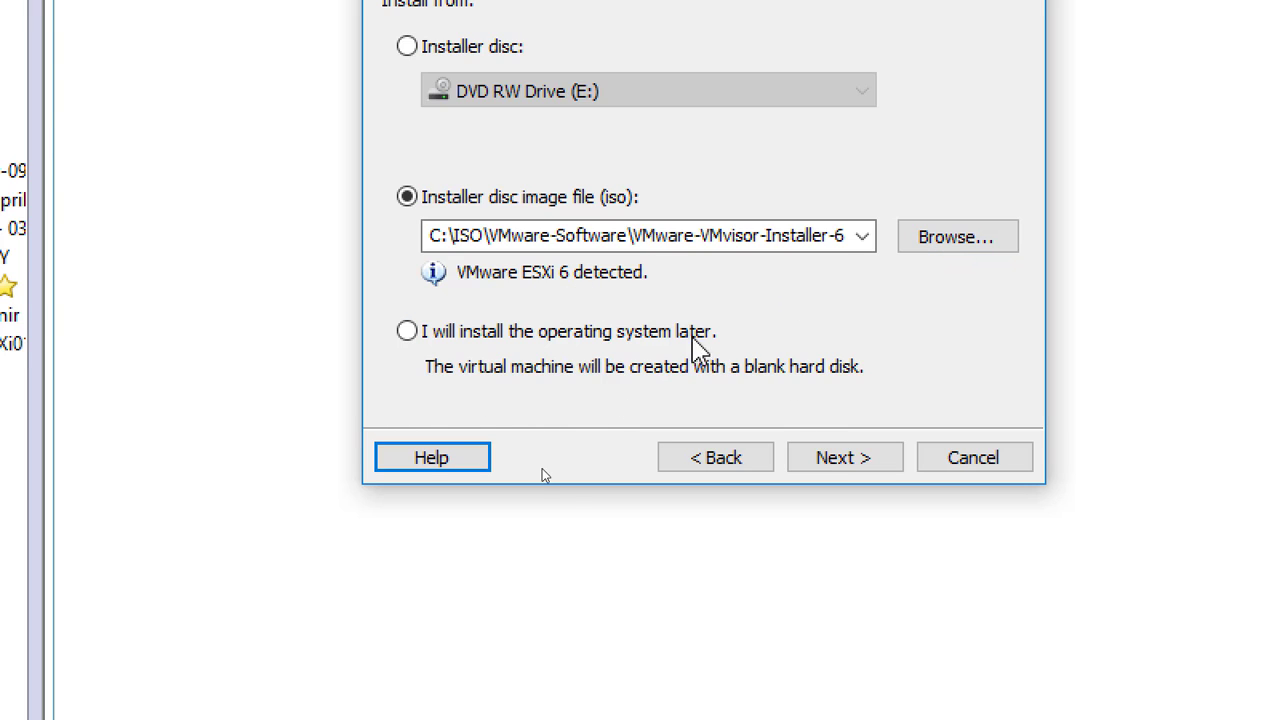
pyautogui.click(851, 465)
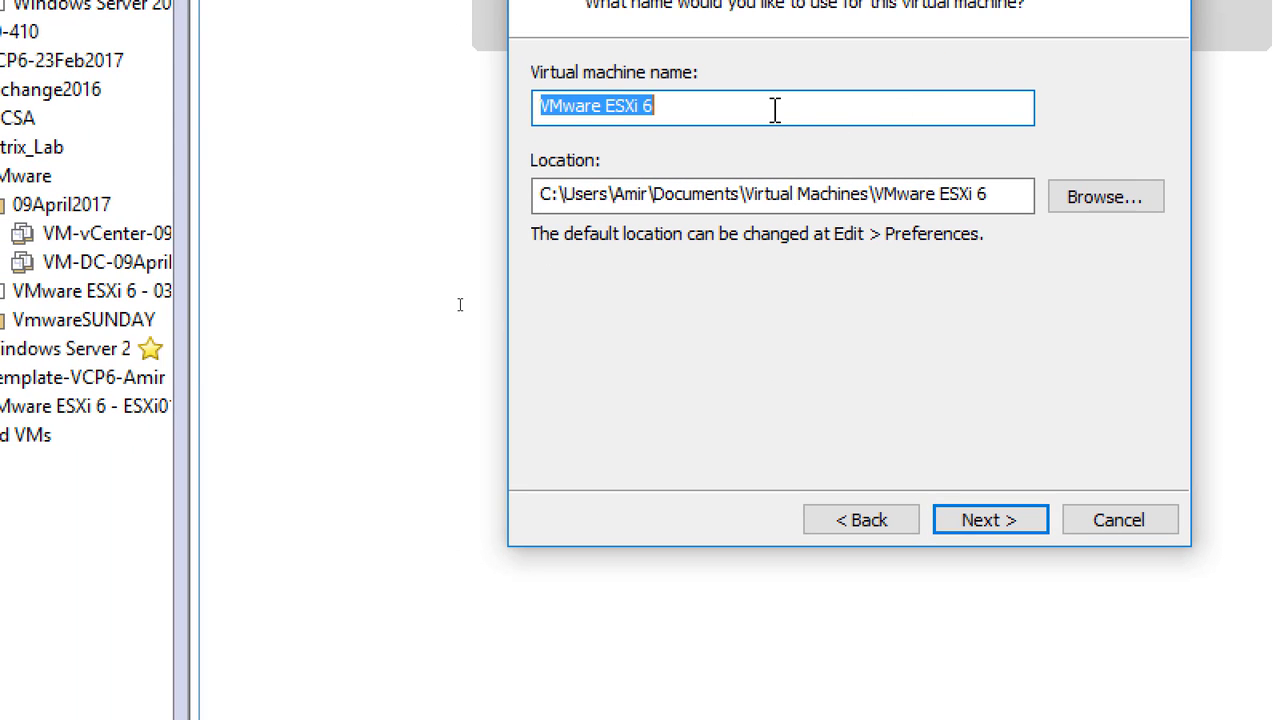
pyautogui.click(775, 109)
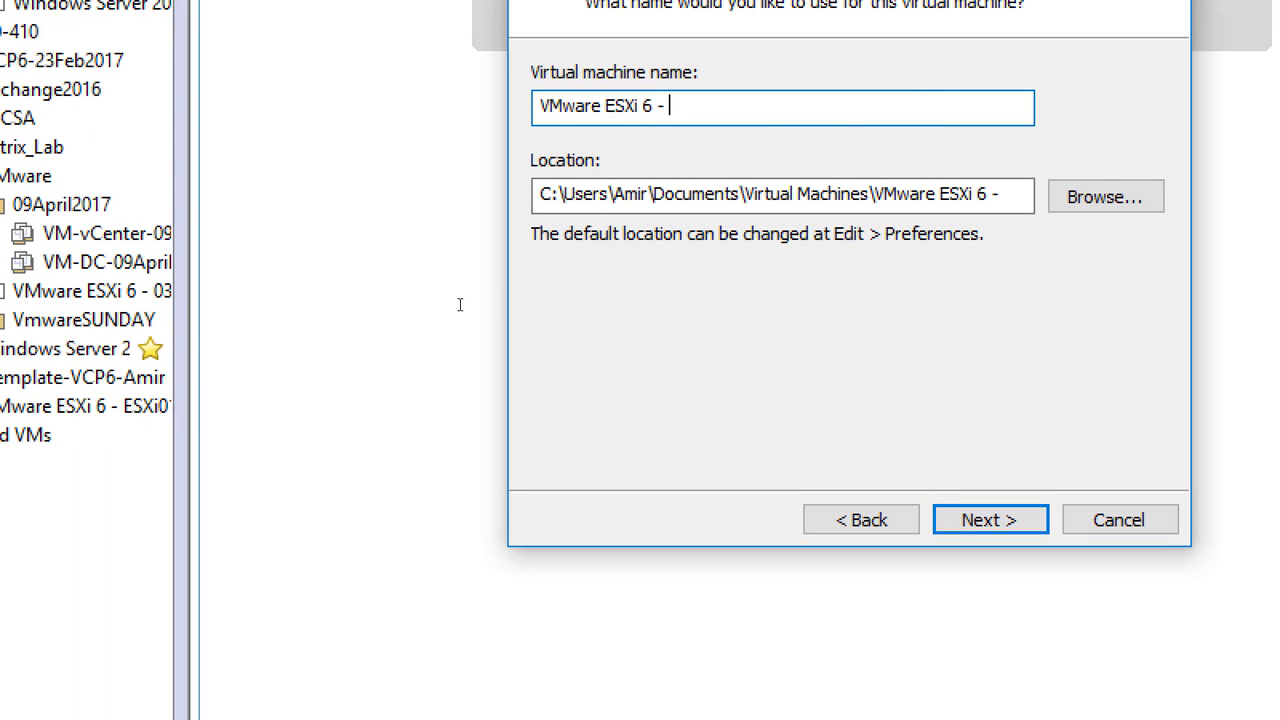
pyautogui.write('- ESXi02 - Amir')
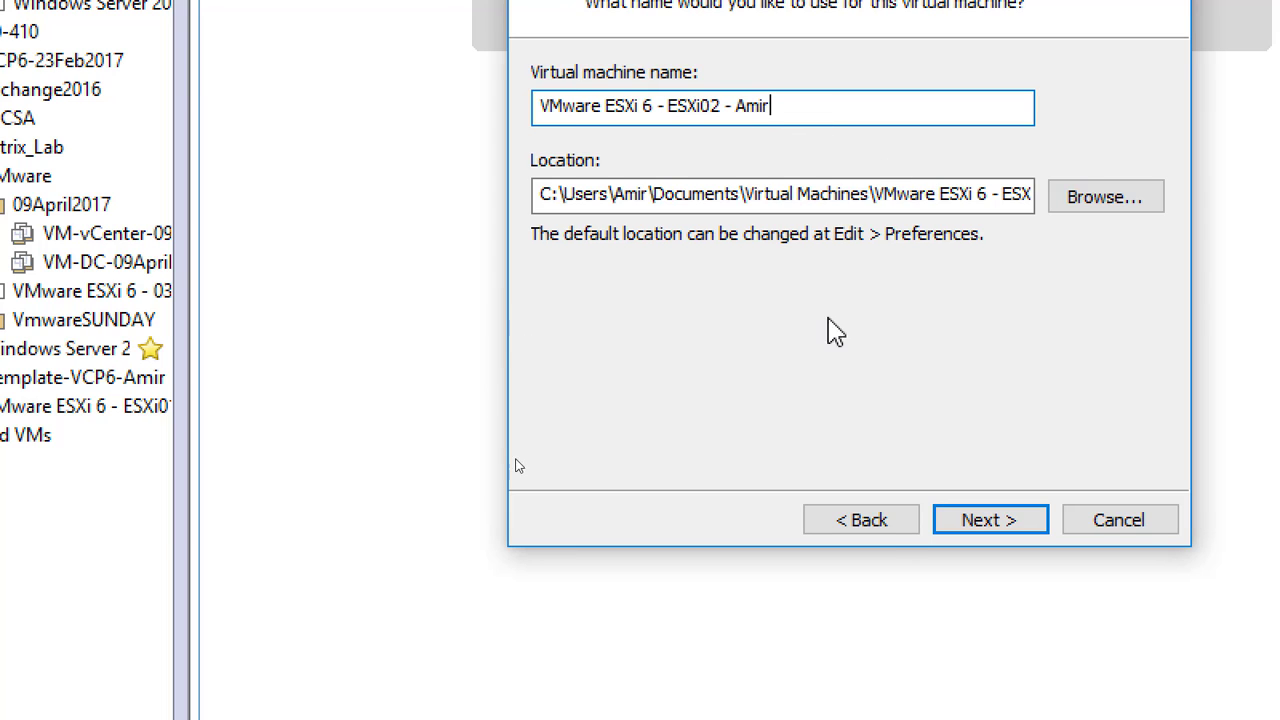
# Choose VMware-VMvisor-Installer-6.0.0.update02-3620759.x86_64.iso as the installer disc image.
pyautogui.click(885, 521)
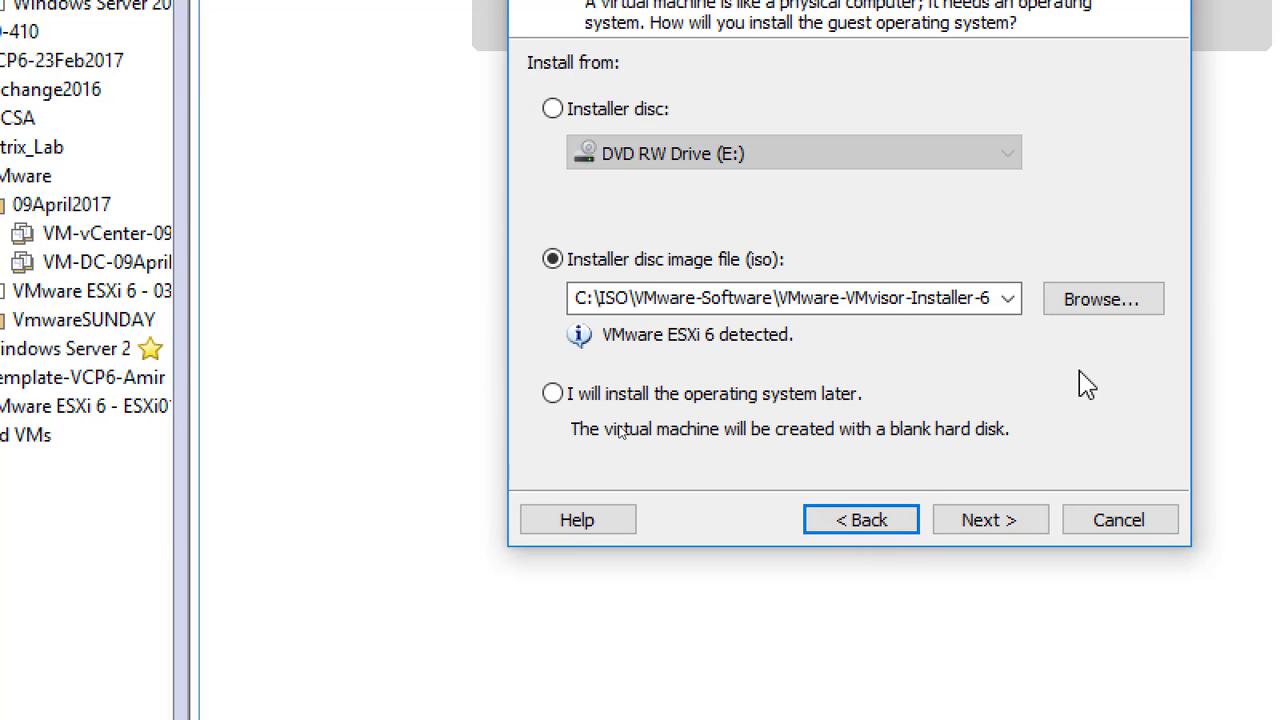
pyautogui.click(1133, 308)
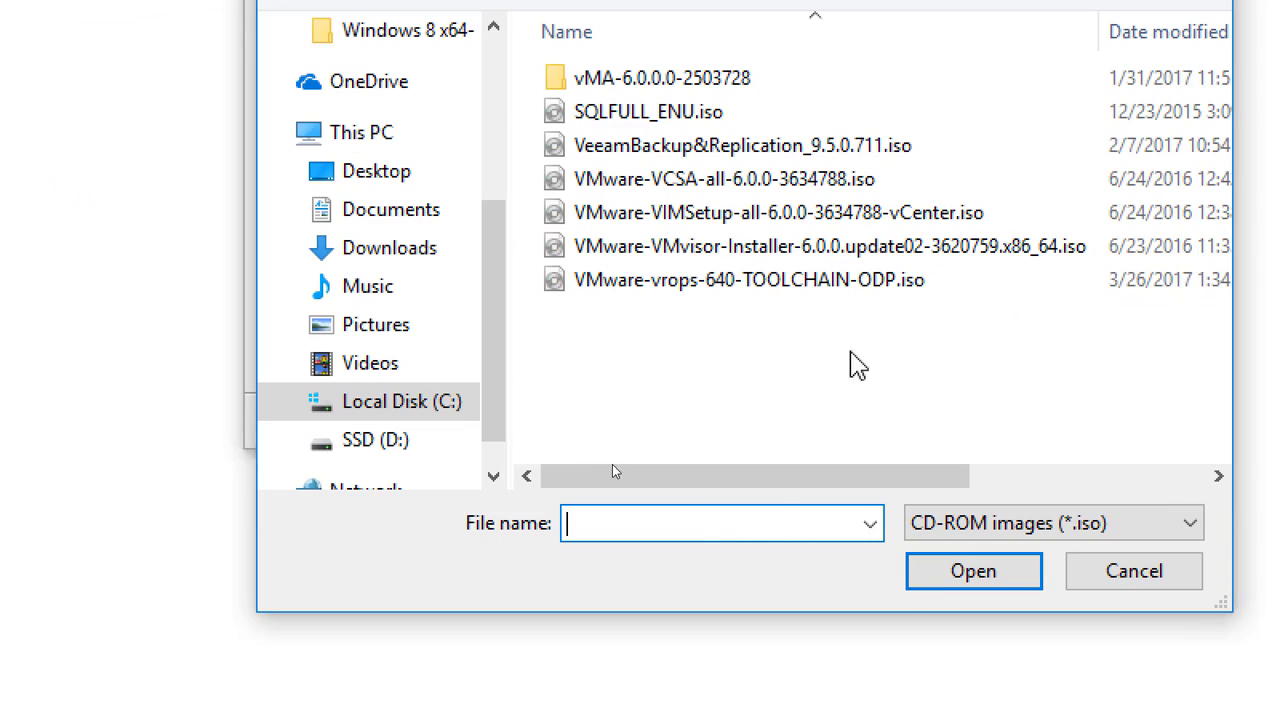
pyautogui.click(705, 250)
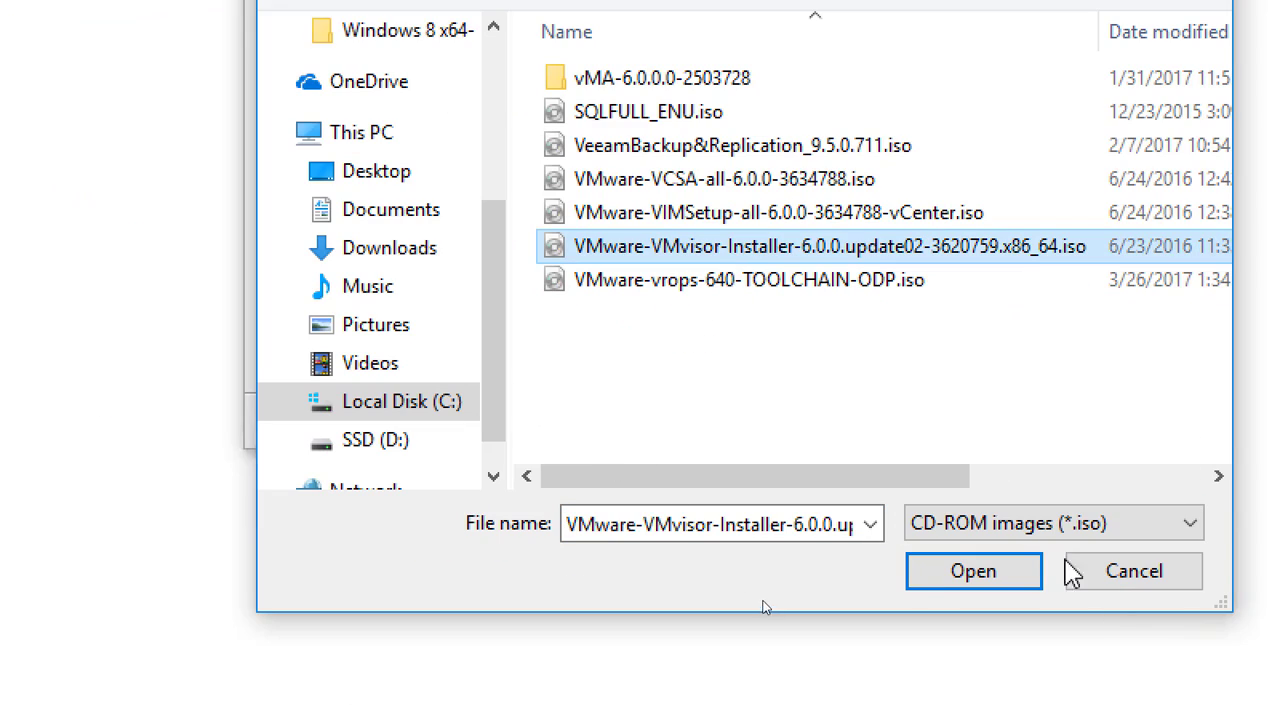
pyautogui.click(1108, 584)
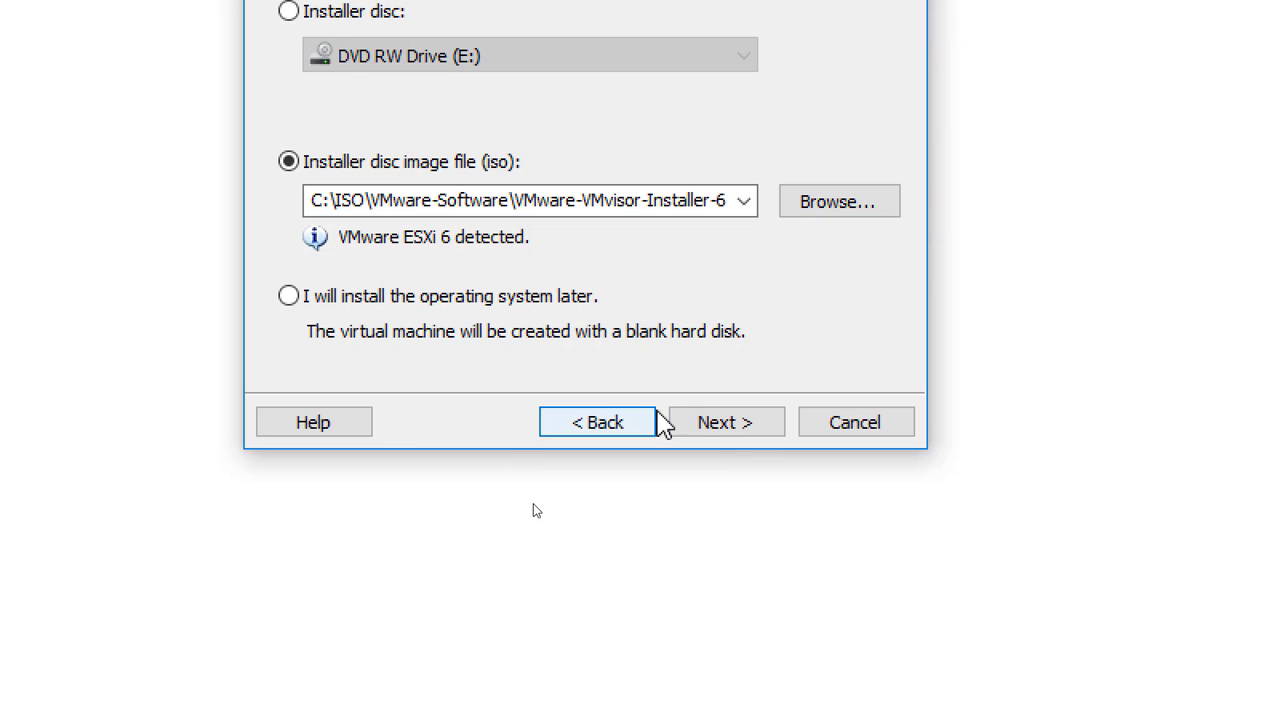
# Change the ESXi02 virtual machine's storage location from drive C to drive D.
pyautogui.click(730, 428)
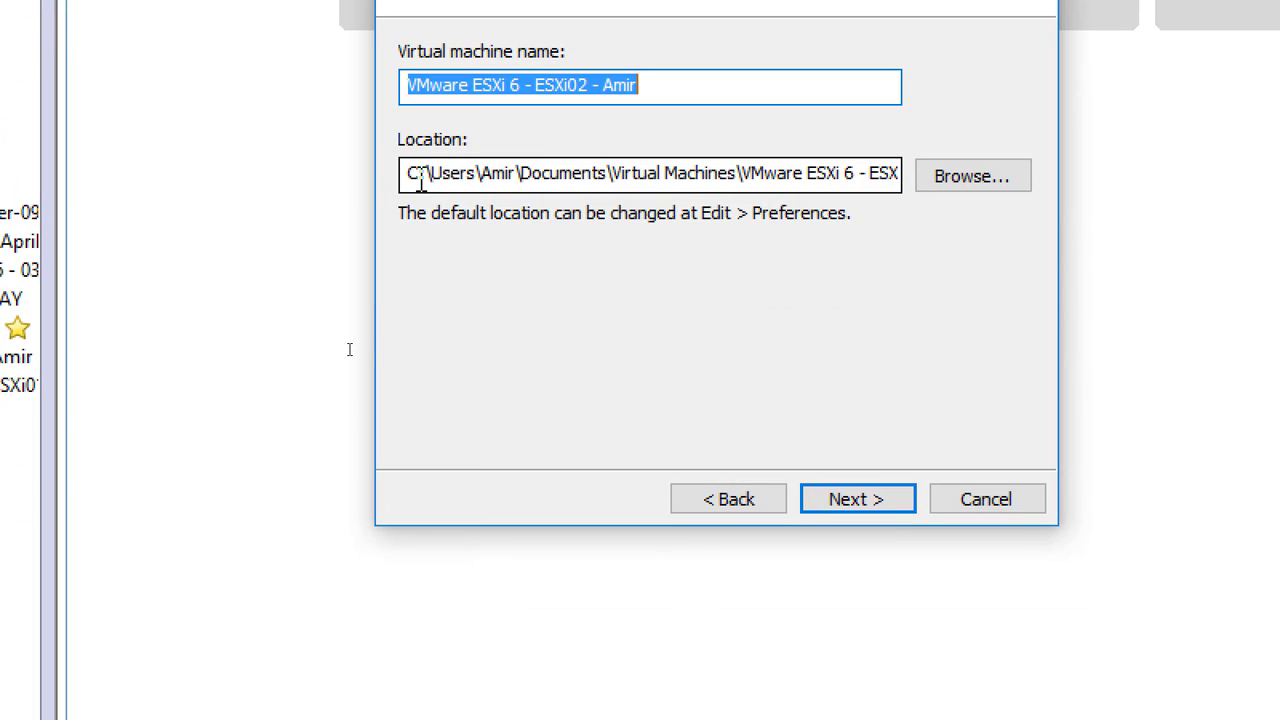
pyautogui.moveTo(411, 176); pyautogui.dragTo(403, 176)
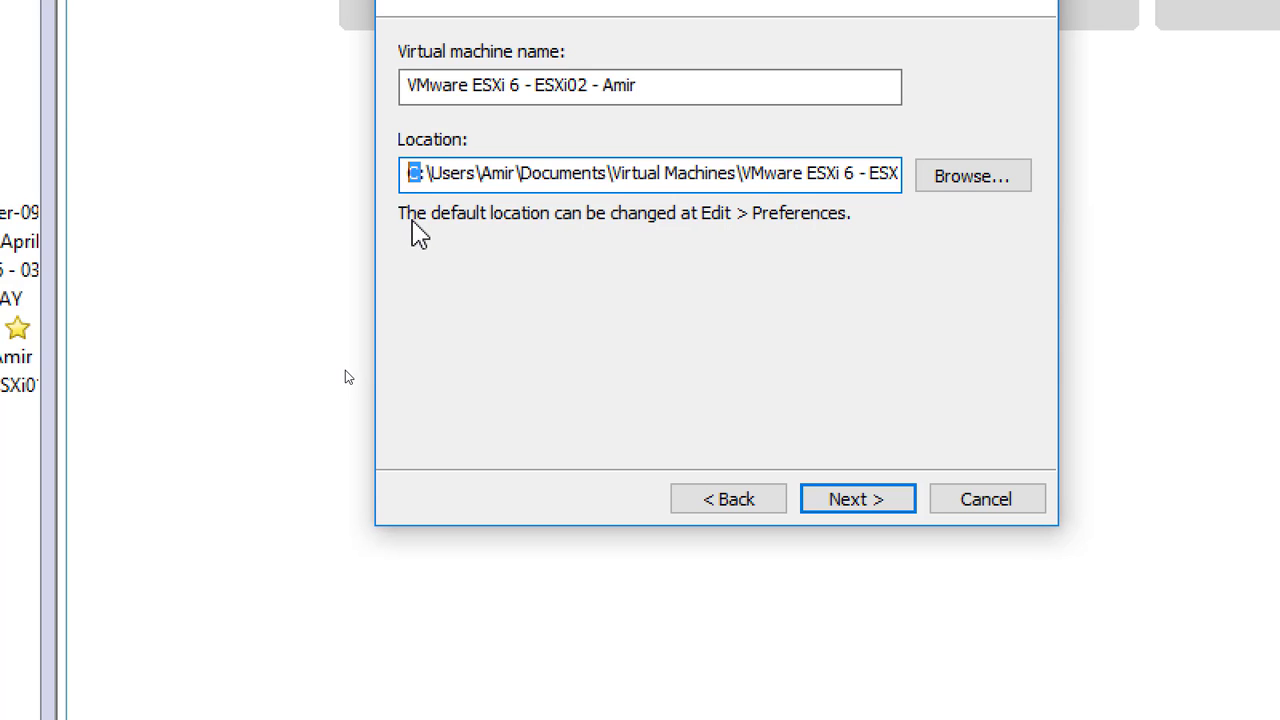
pyautogui.write('d')
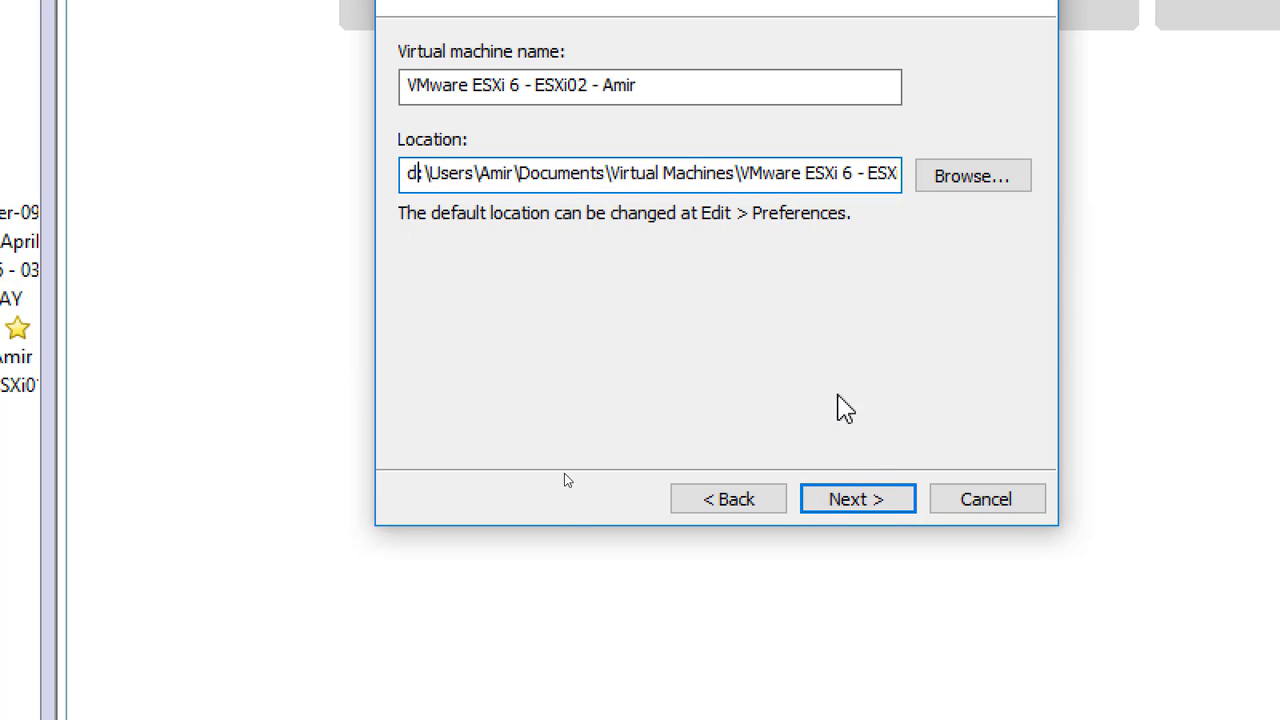
# Set the virtual disk capacity to 200 GB and continue to the summary.
pyautogui.click(857, 499)
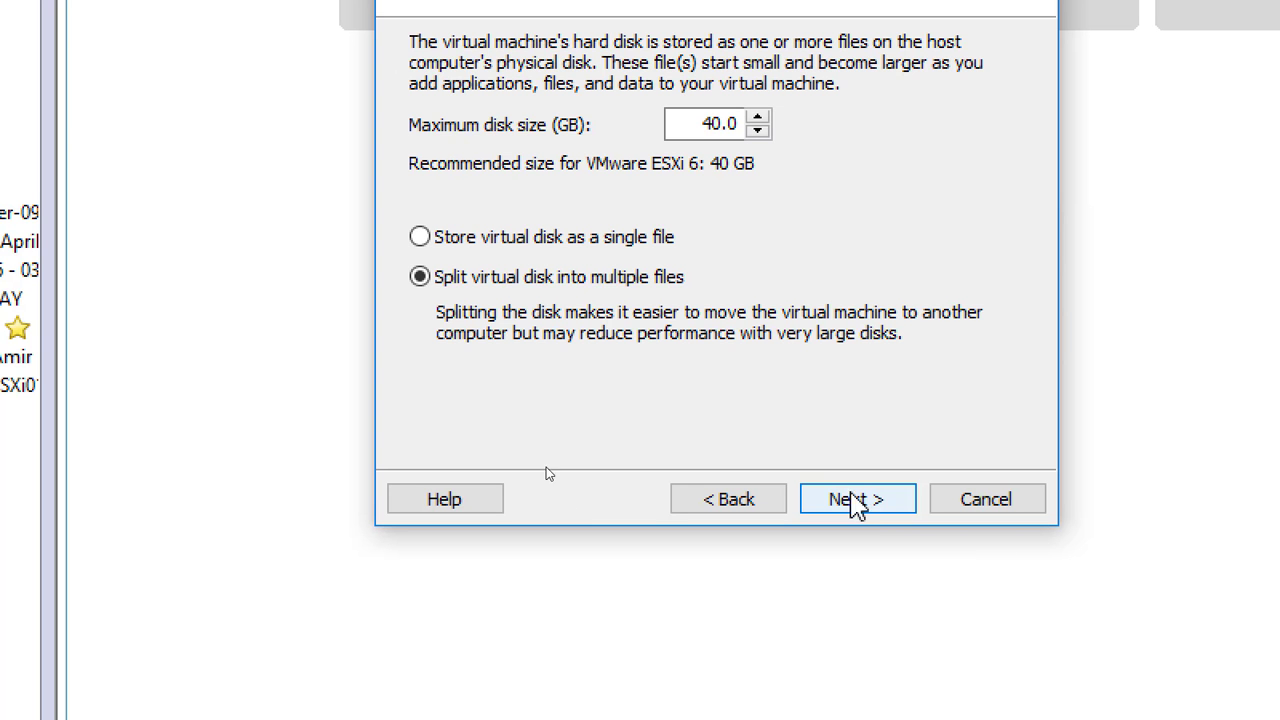
pyautogui.doubleClick(697, 128)
pyautogui.write('200')
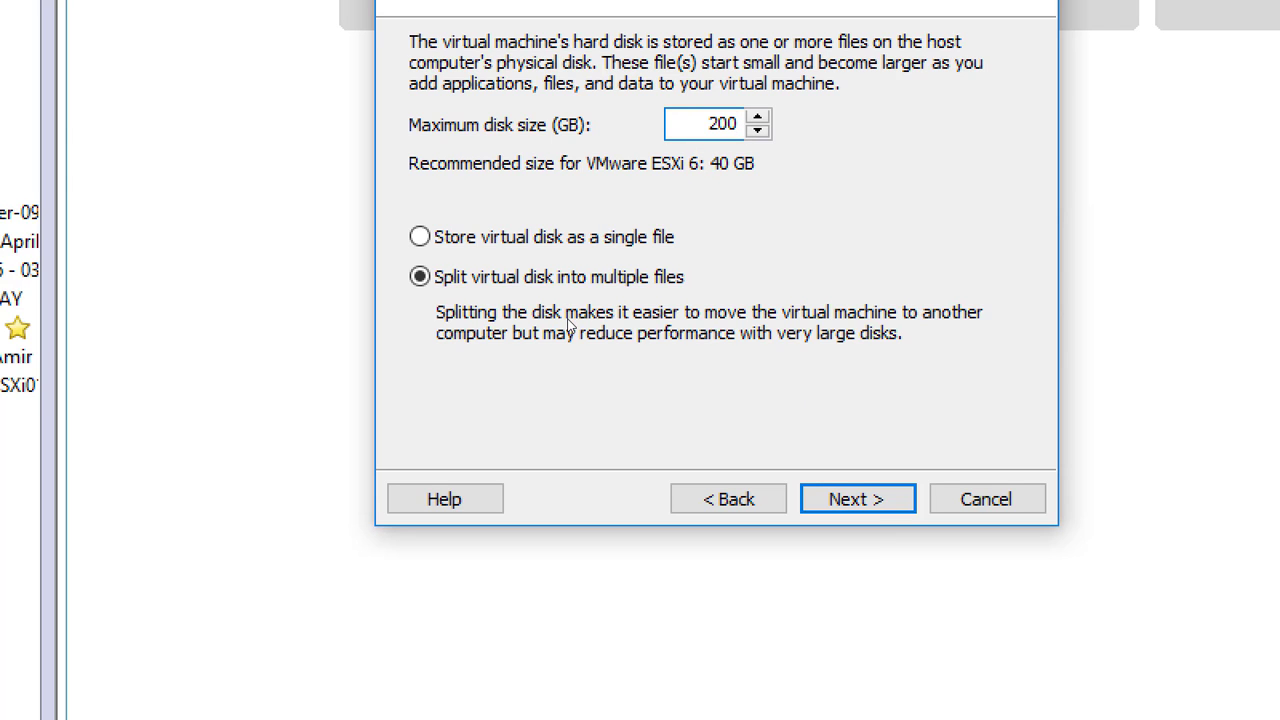
pyautogui.click(866, 502)
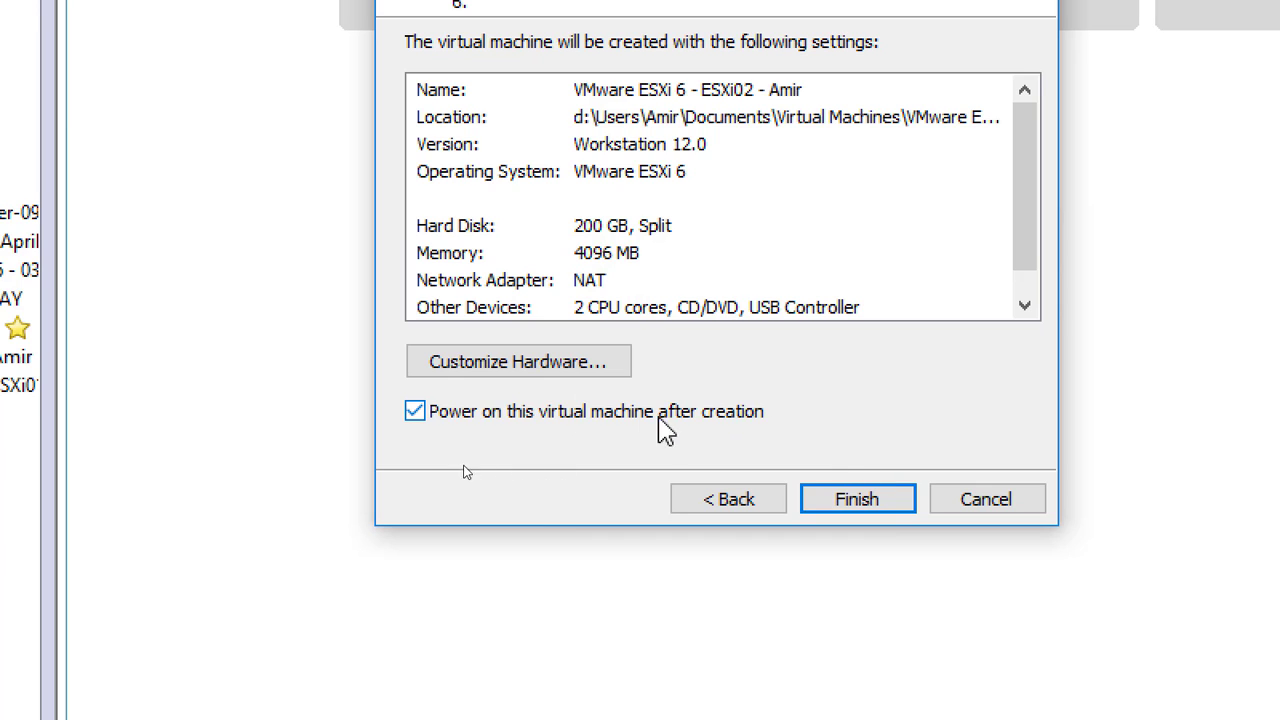
# Raise memory to 8 GB and connect the network adapter to custom VMnet12.
pyautogui.click(563, 378)
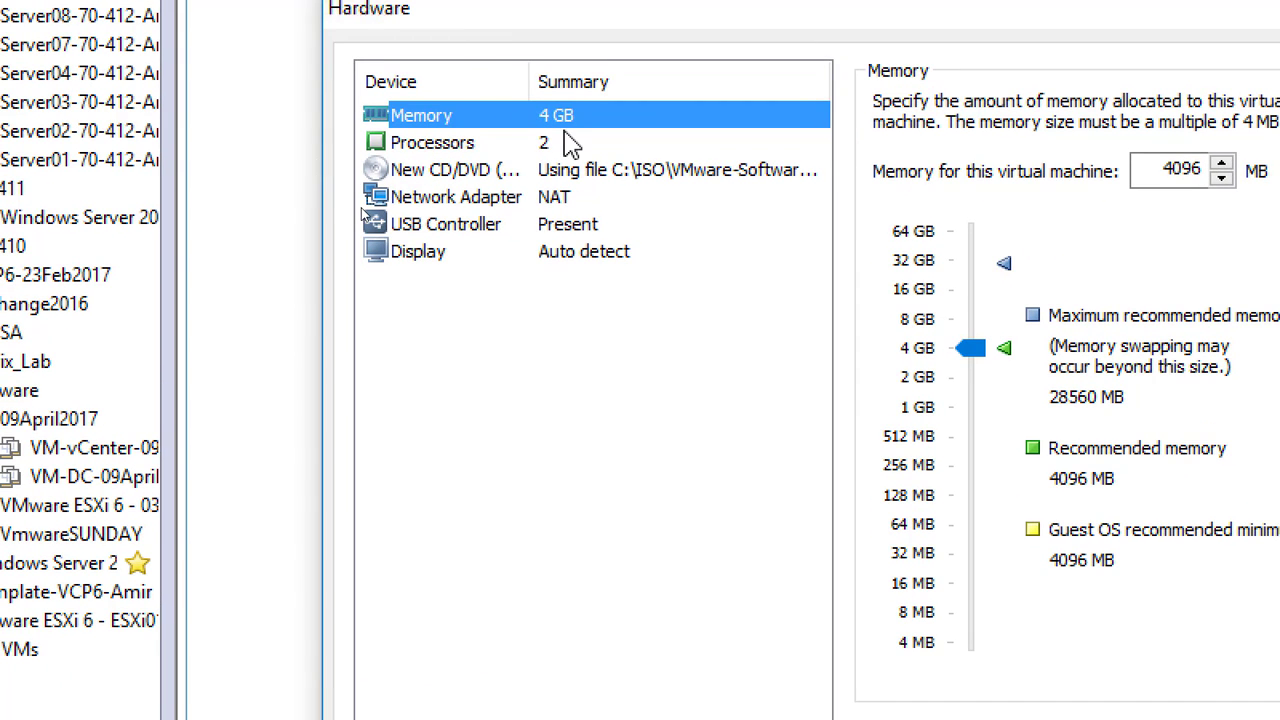
pyautogui.moveTo(972, 349)
pyautogui.mouseDown()
pyautogui.moveTo(988, 338)
pyautogui.moveTo(969, 319)
pyautogui.moveTo(973, 330)
pyautogui.mouseUp()
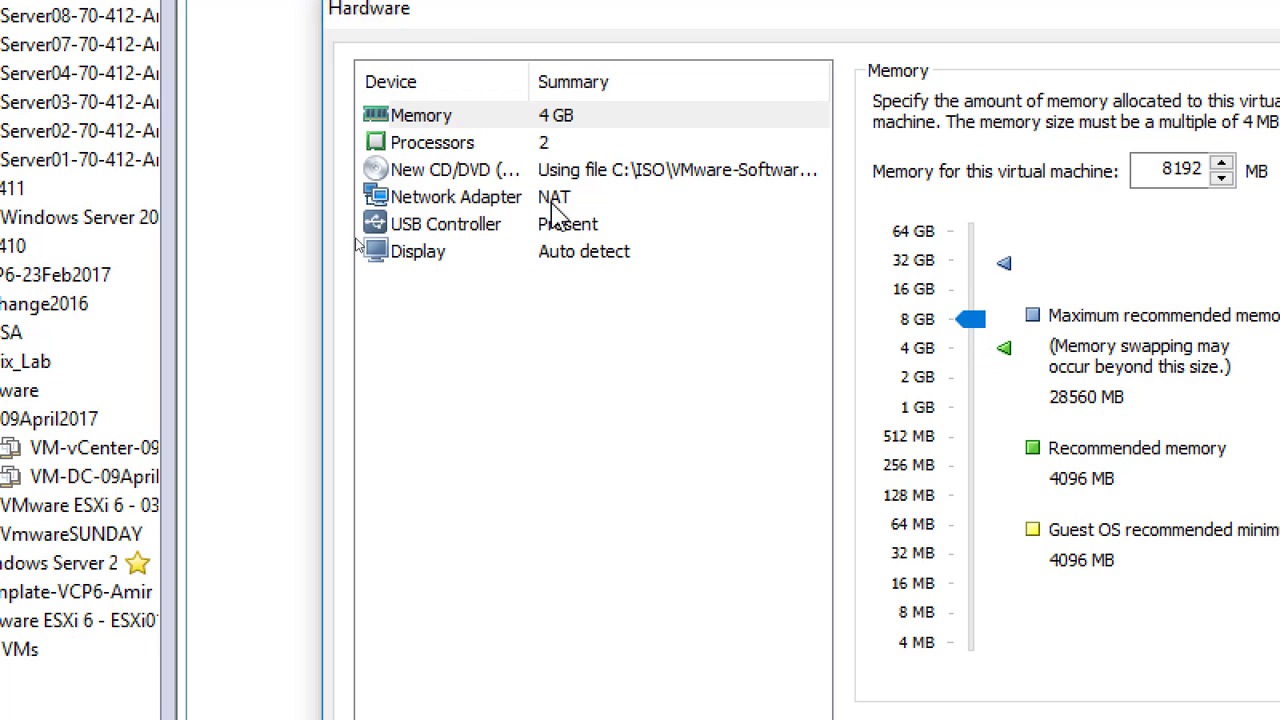
pyautogui.click(602, 198)
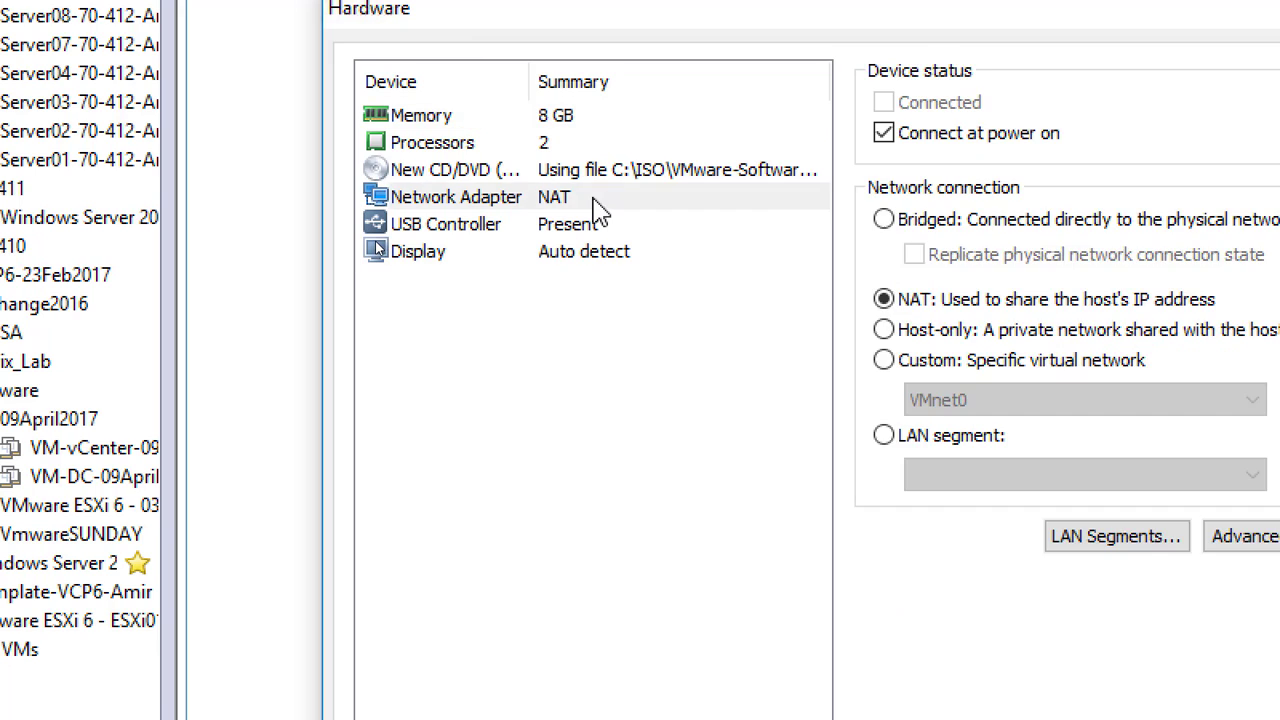
pyautogui.click(915, 362)
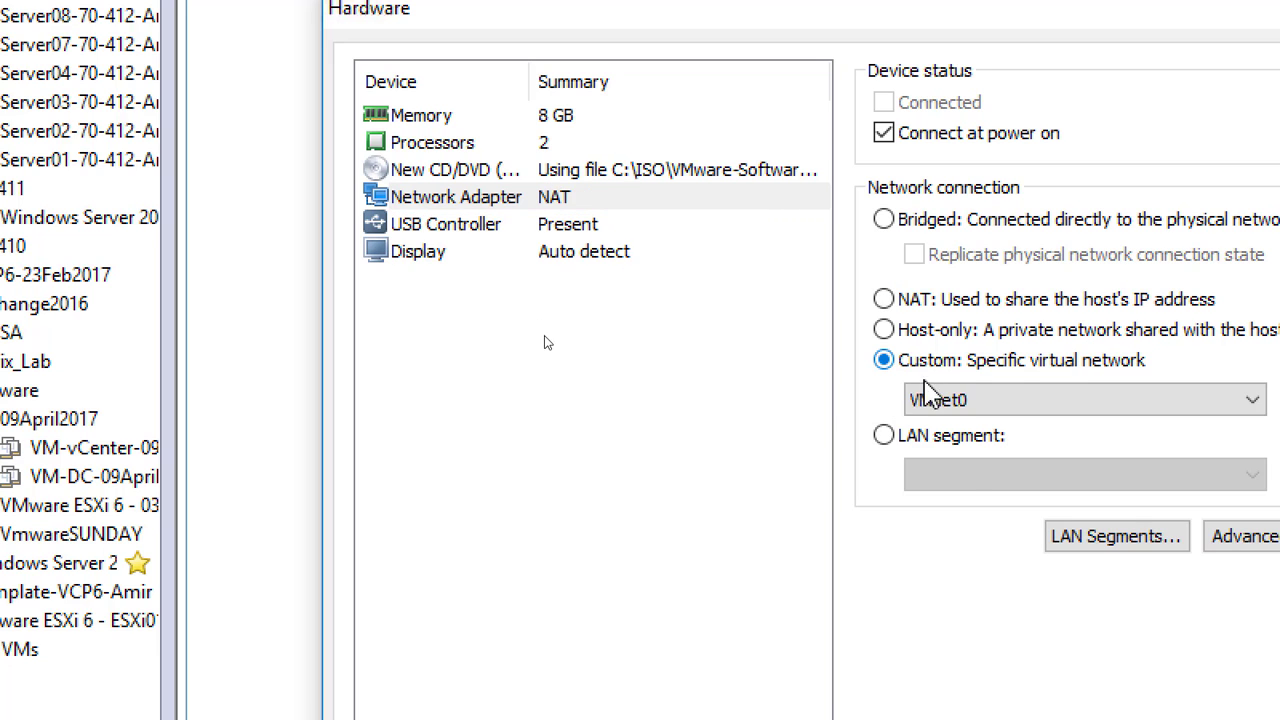
pyautogui.click(940, 402)
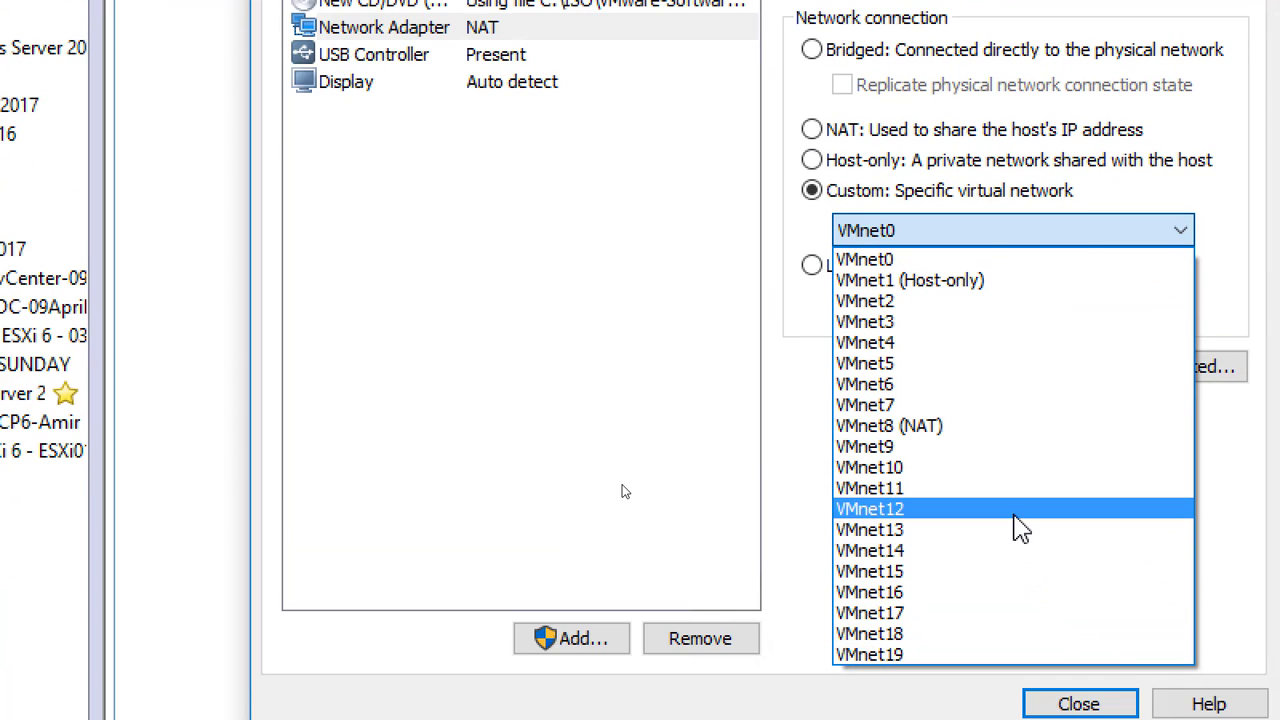
pyautogui.click(1020, 528)
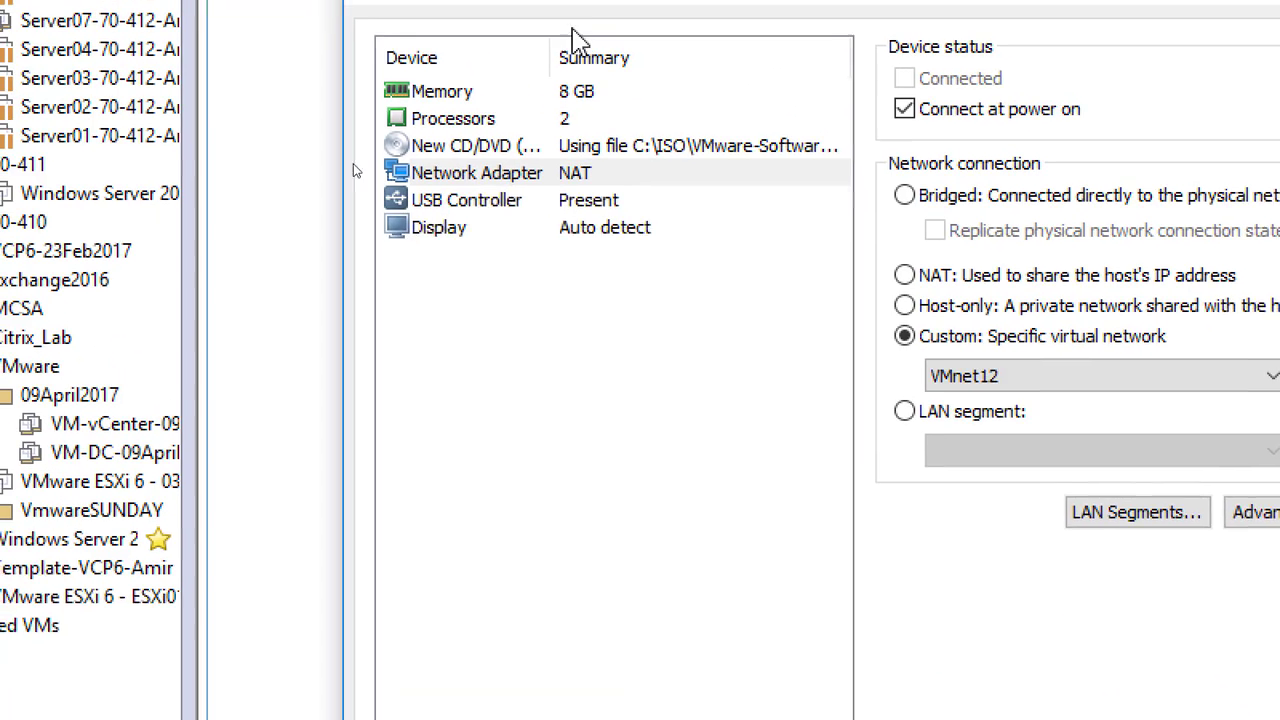
pyautogui.click(598, 137)
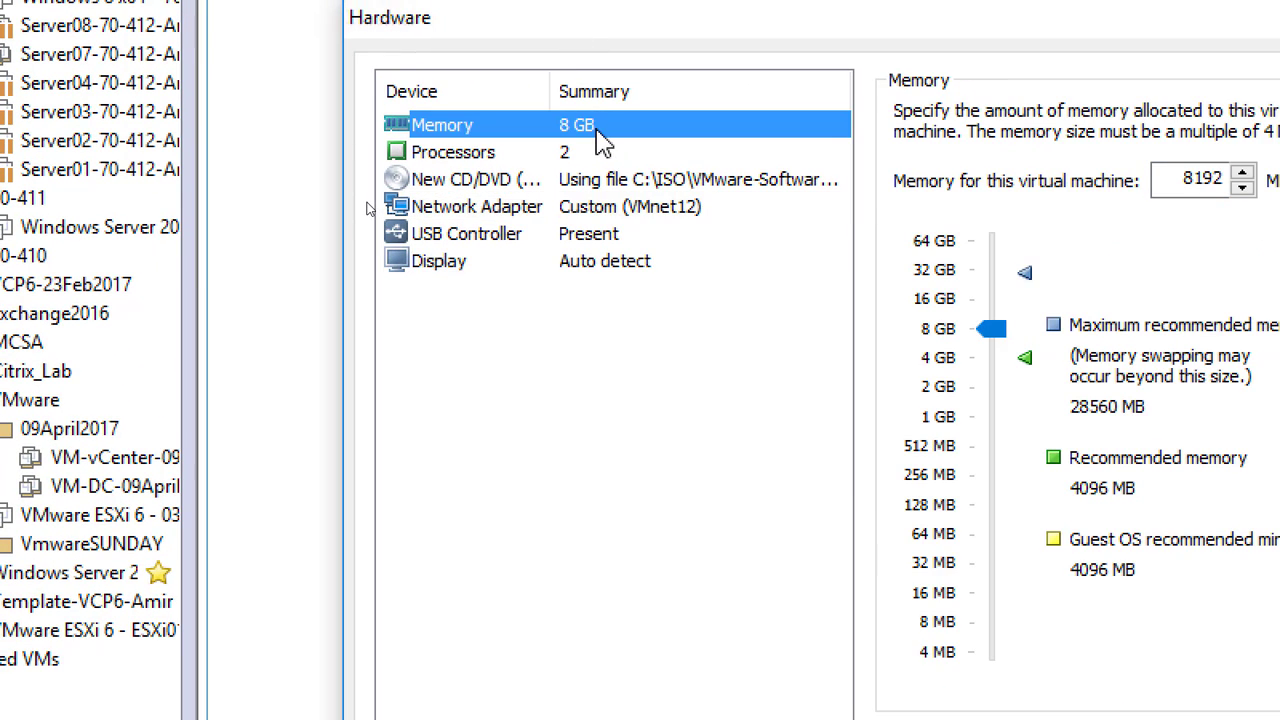
pyautogui.click(566, 153)
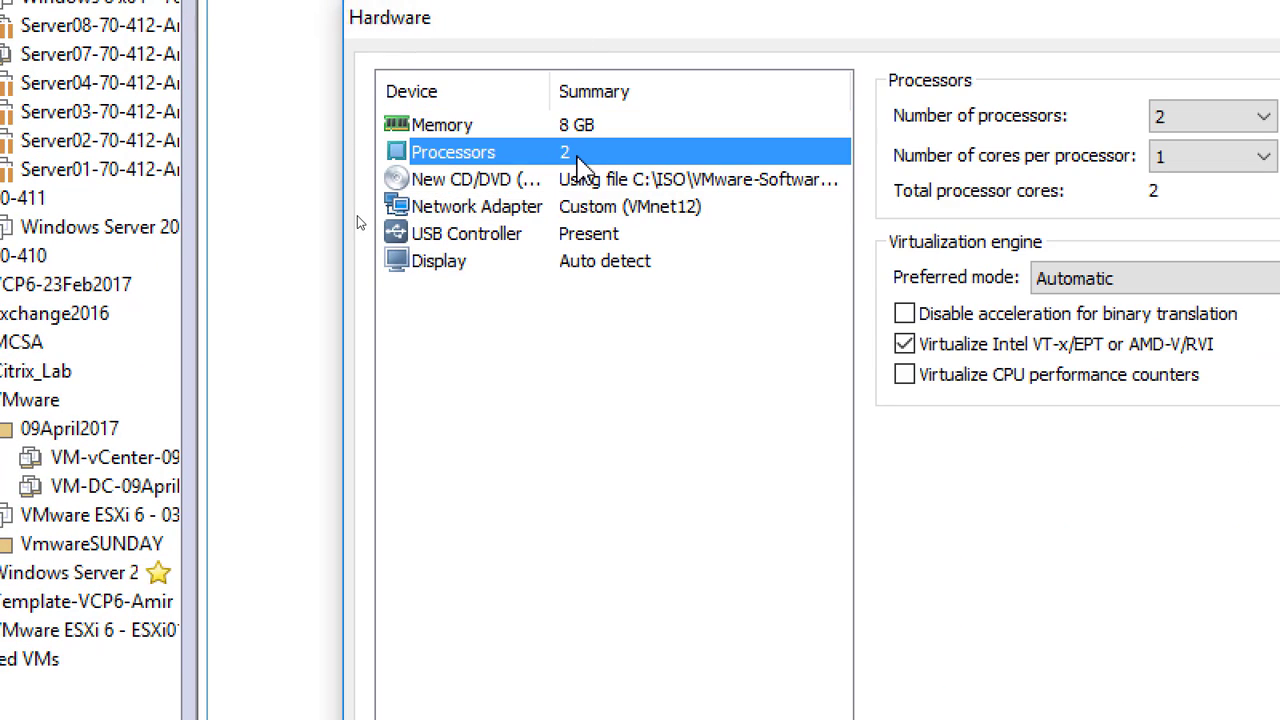
pyautogui.click(618, 208)
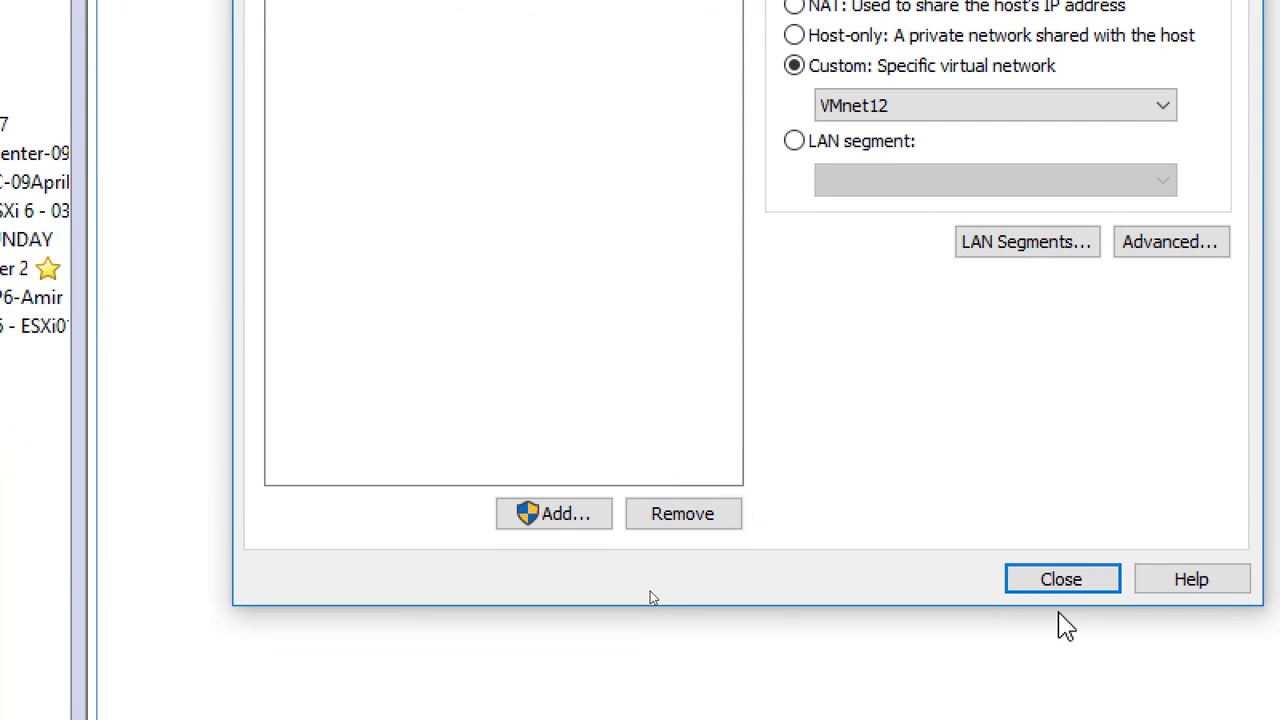
# Close the hardware settings and finish the wizard with power-on enabled.
pyautogui.click(1050, 590)
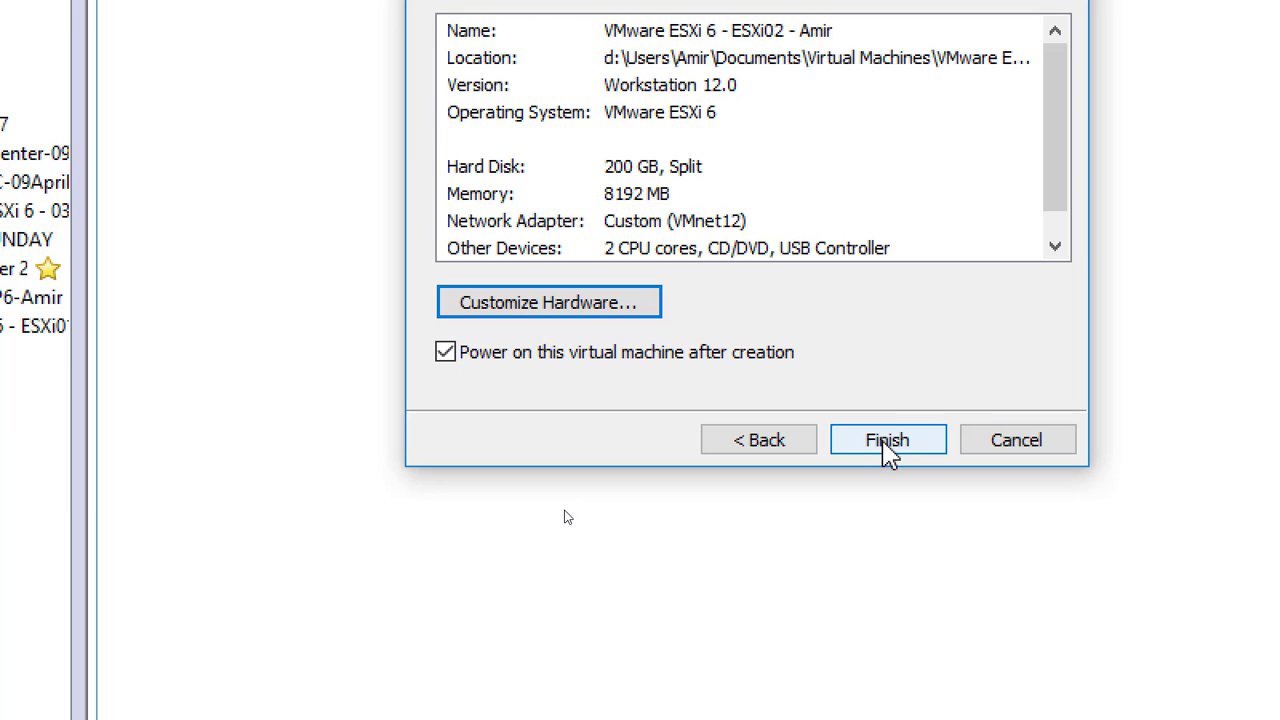
pyautogui.click(887, 442)
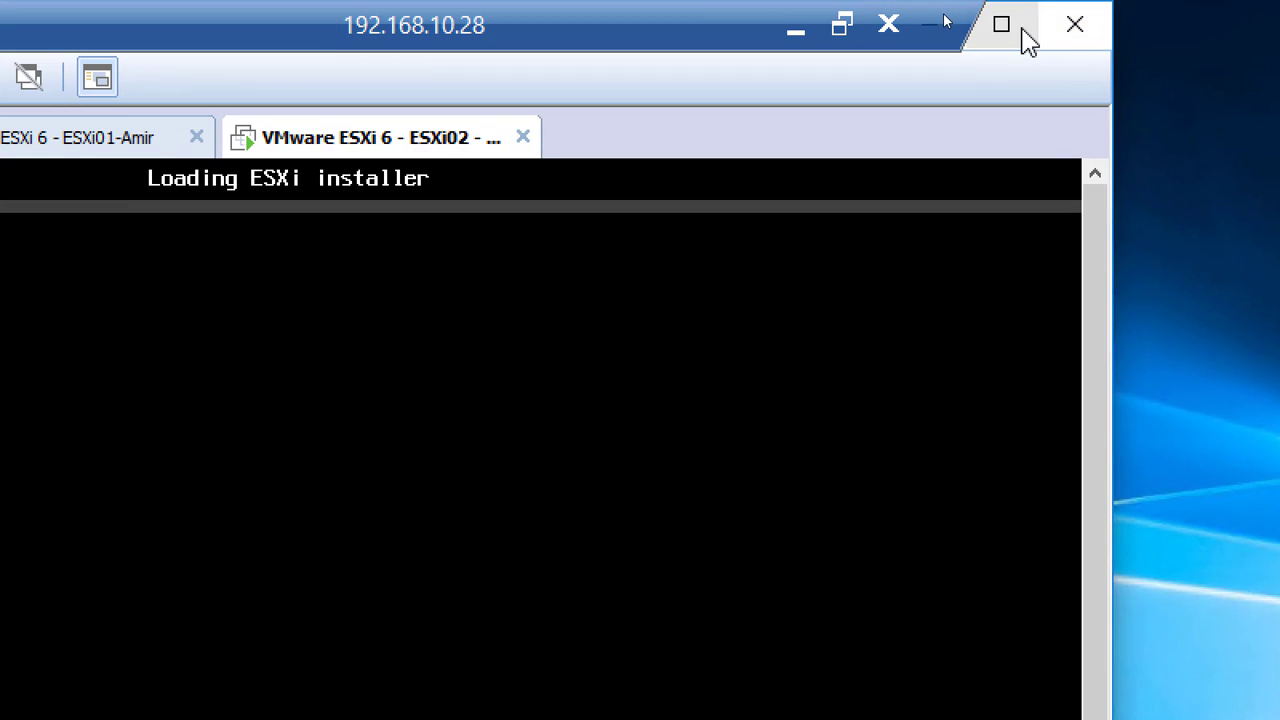
# Maximize the remote desktop window while ESXi02 boots to the ESXi 6.0.0 console.
pyautogui.click(1028, 40)
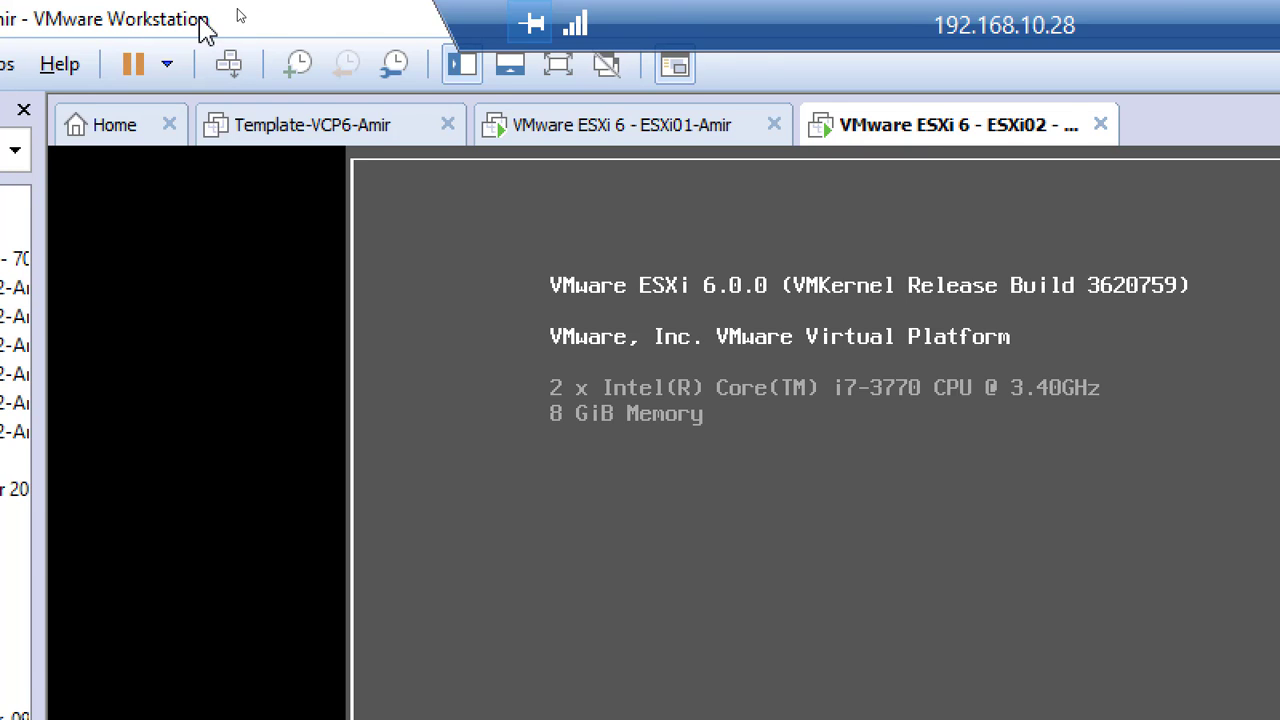
# Switch to Template-VCP6-Amir, widen the library pane and bring up its Manage actions.
pyautogui.click(425, 132)
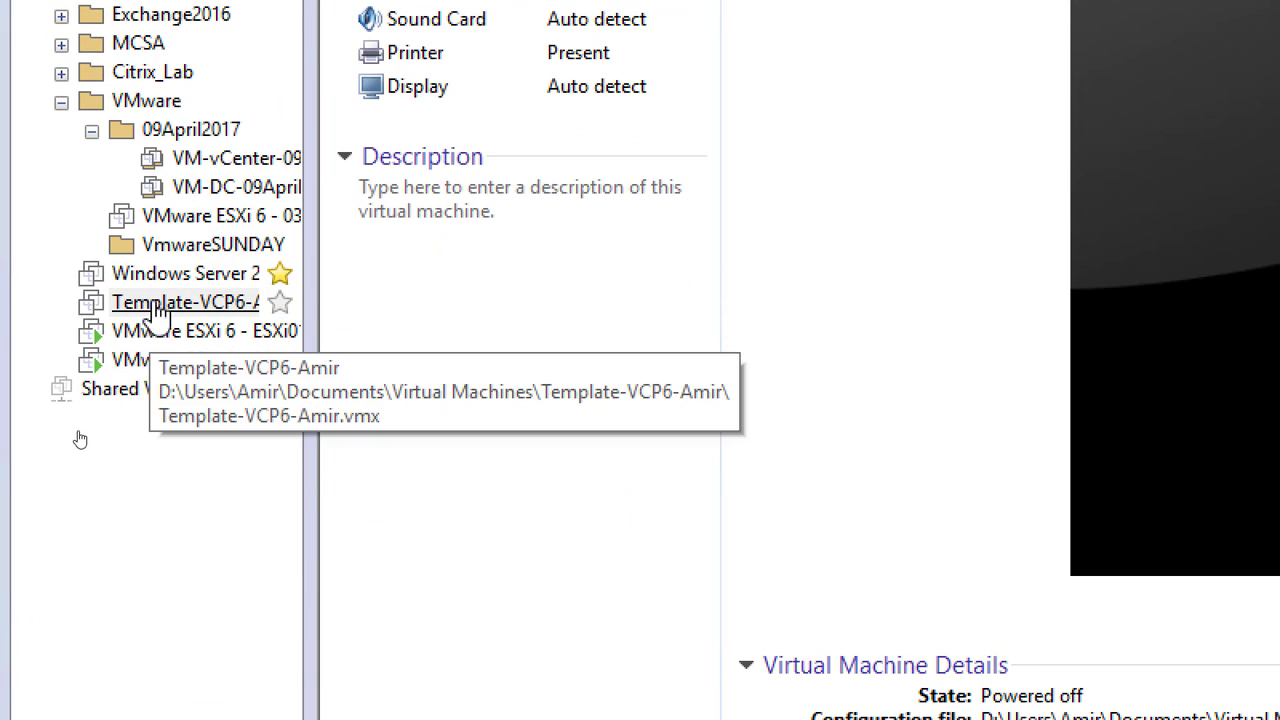
pyautogui.moveTo(311, 373); pyautogui.dragTo(508, 360)
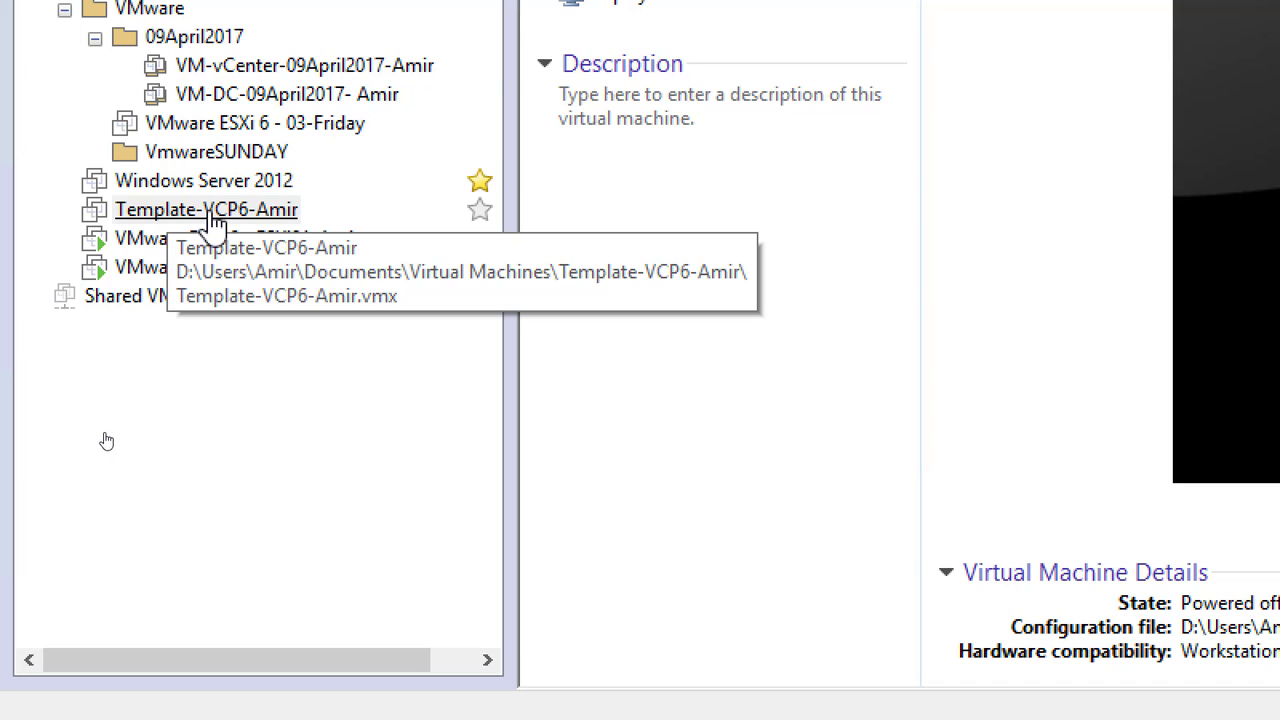
pyautogui.rightClick(212, 222)
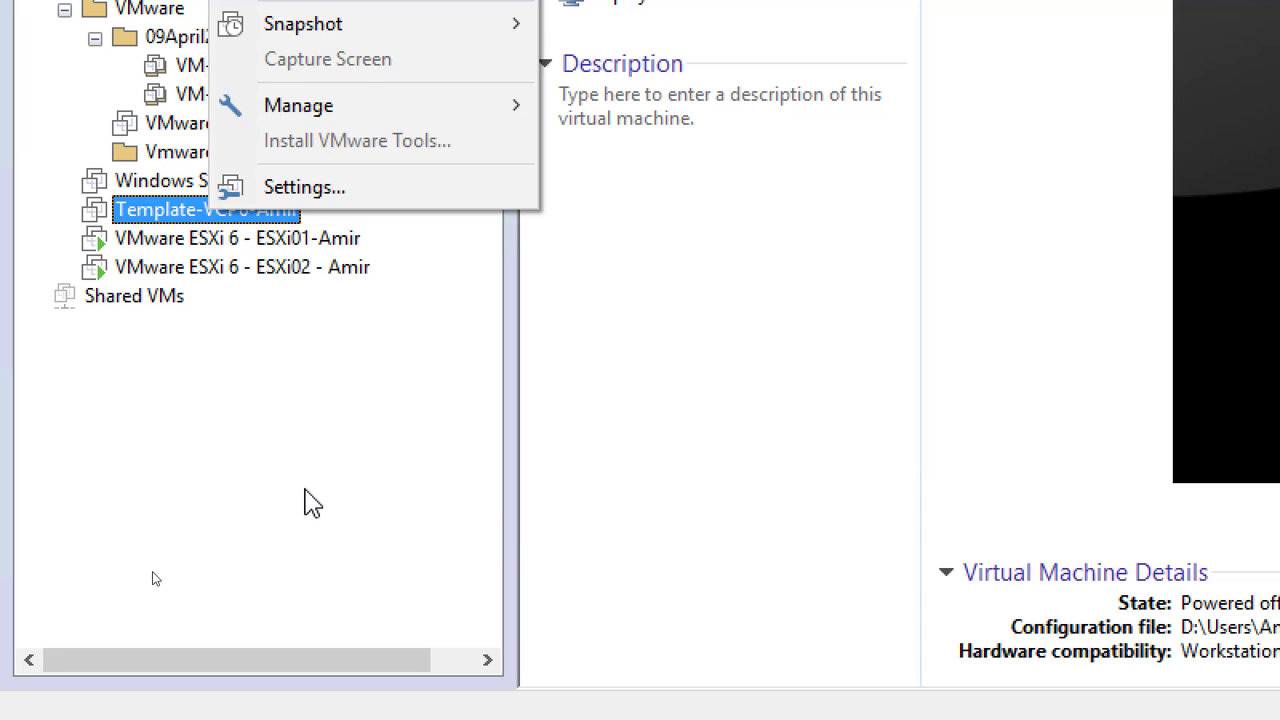
pyautogui.press('Escape')
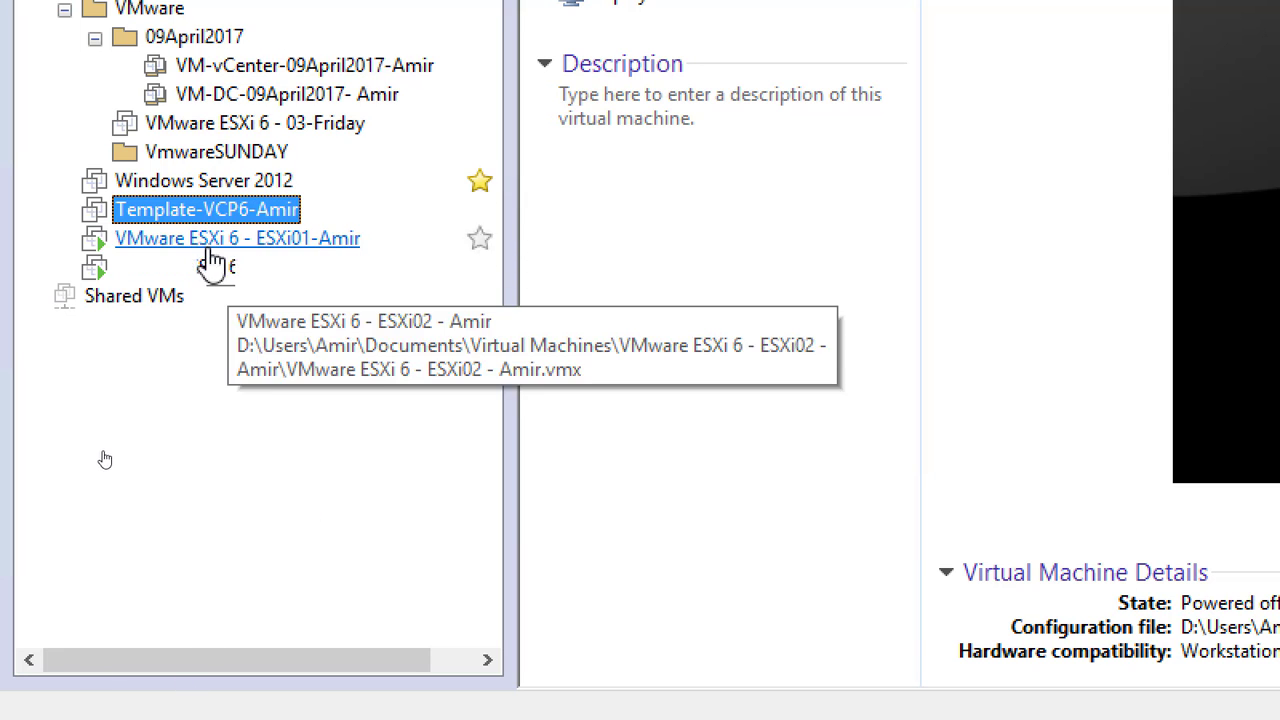
pyautogui.rightClick(195, 222)
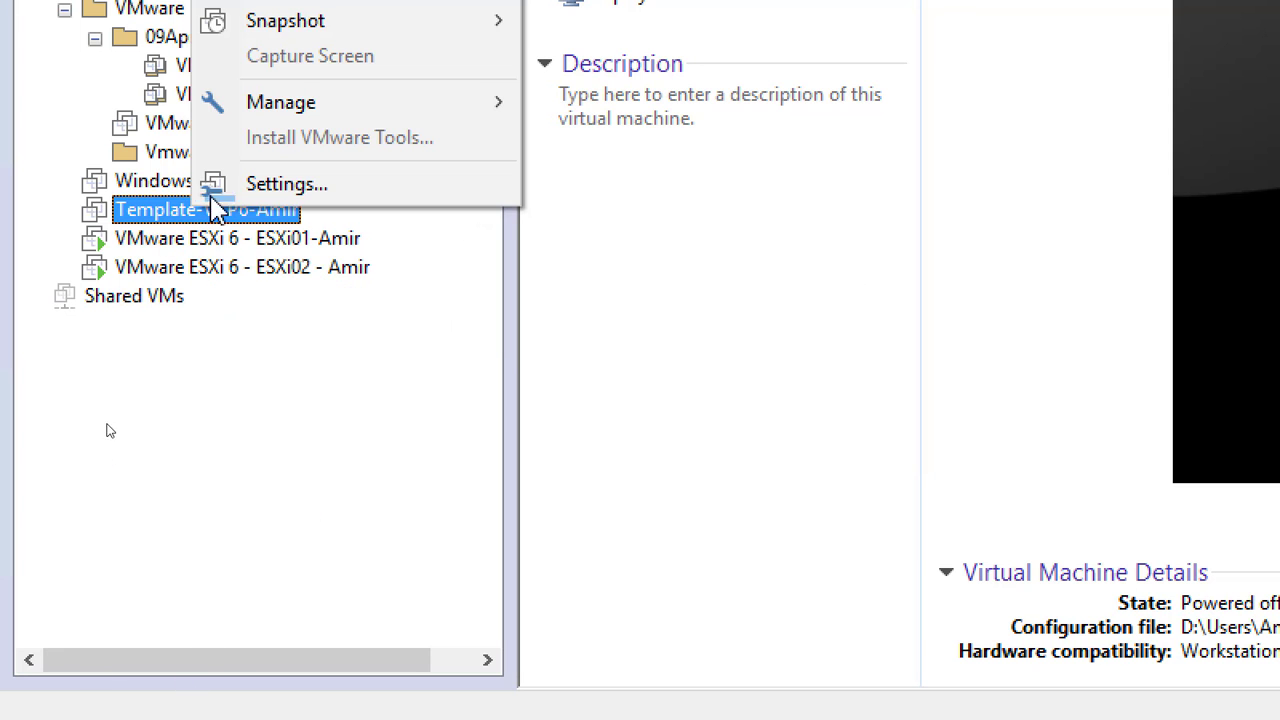
pyautogui.moveTo(330, 112)
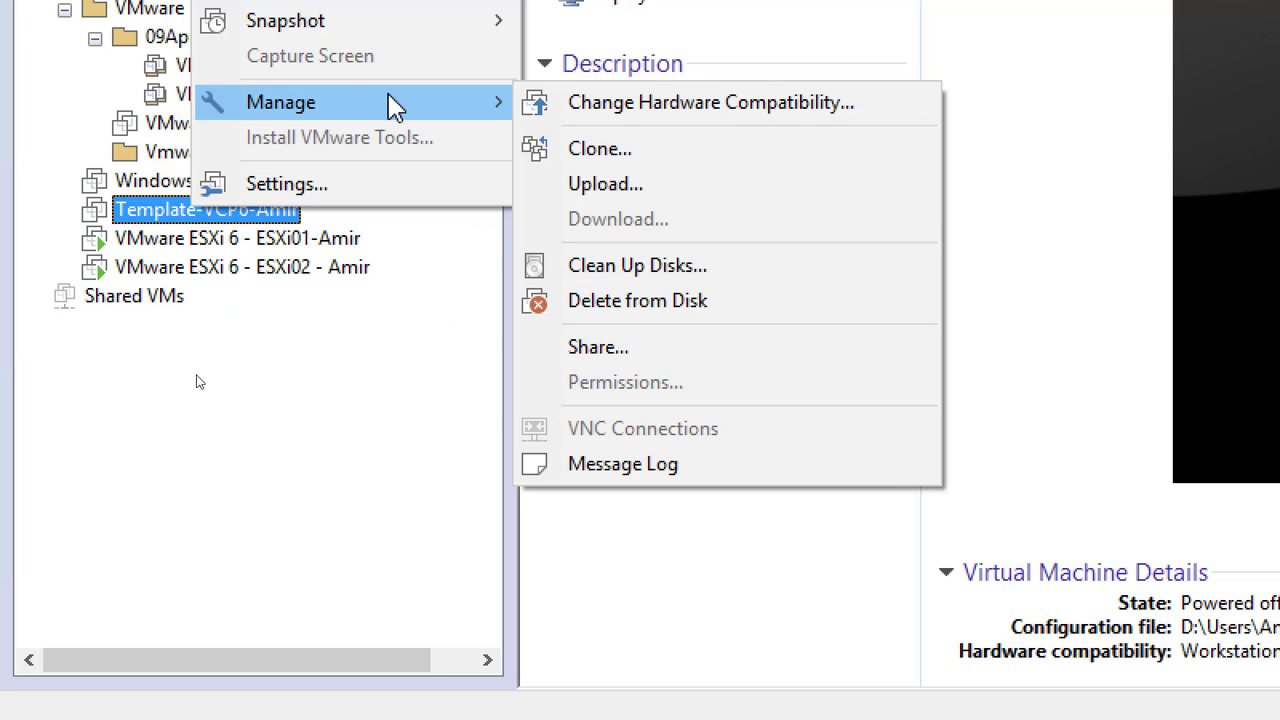
# Launch the Clone wizard for Template-VCP6-Amir using its current state and a full clone.
pyautogui.click(645, 155)
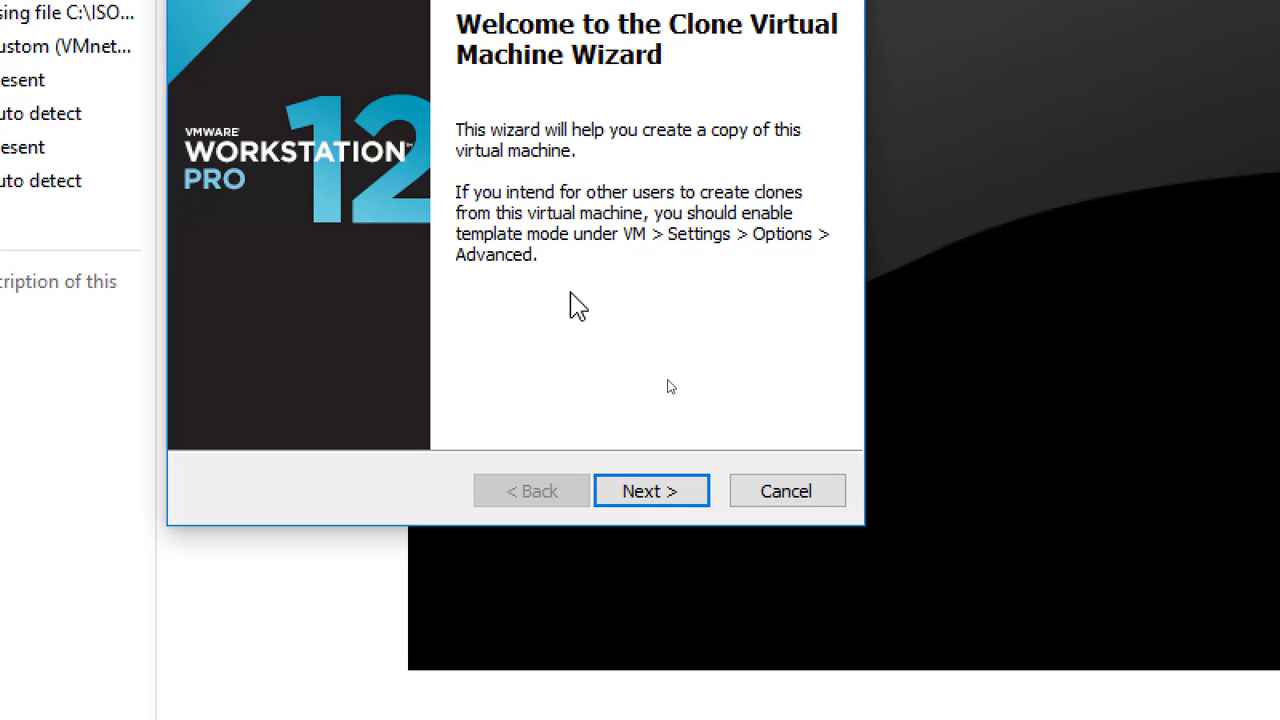
pyautogui.click(666, 491)
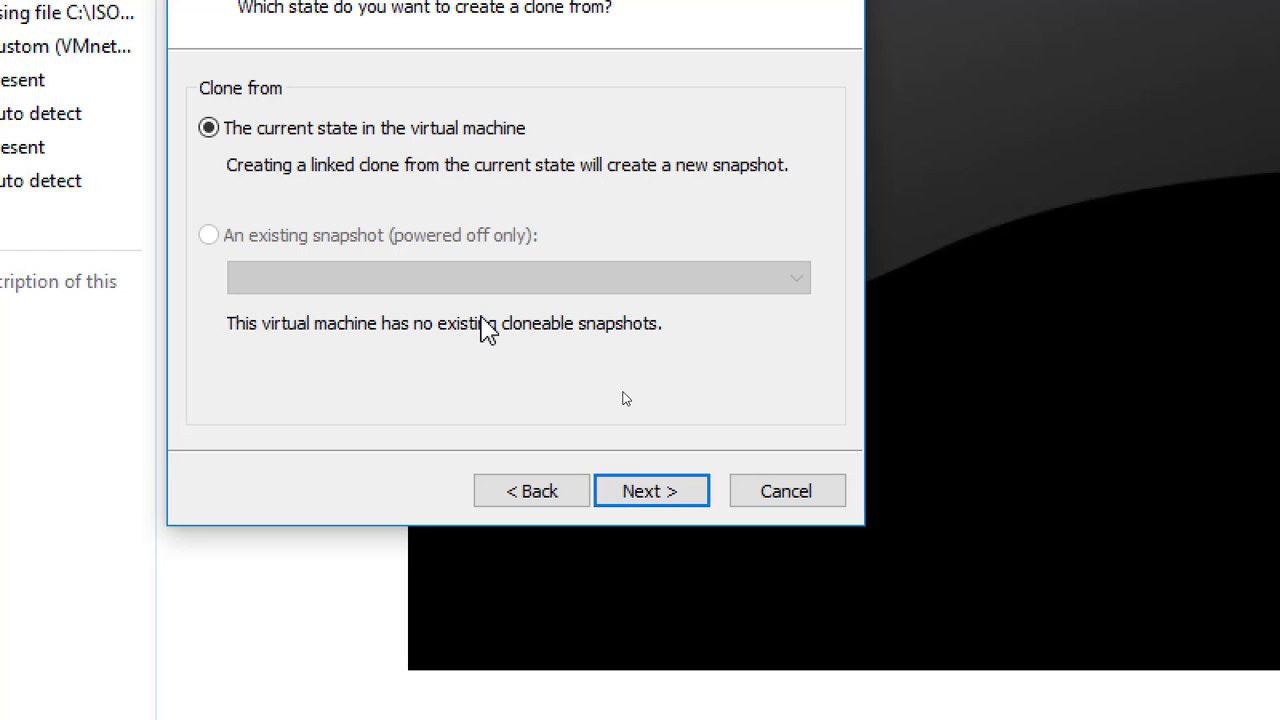
pyautogui.click(651, 493)
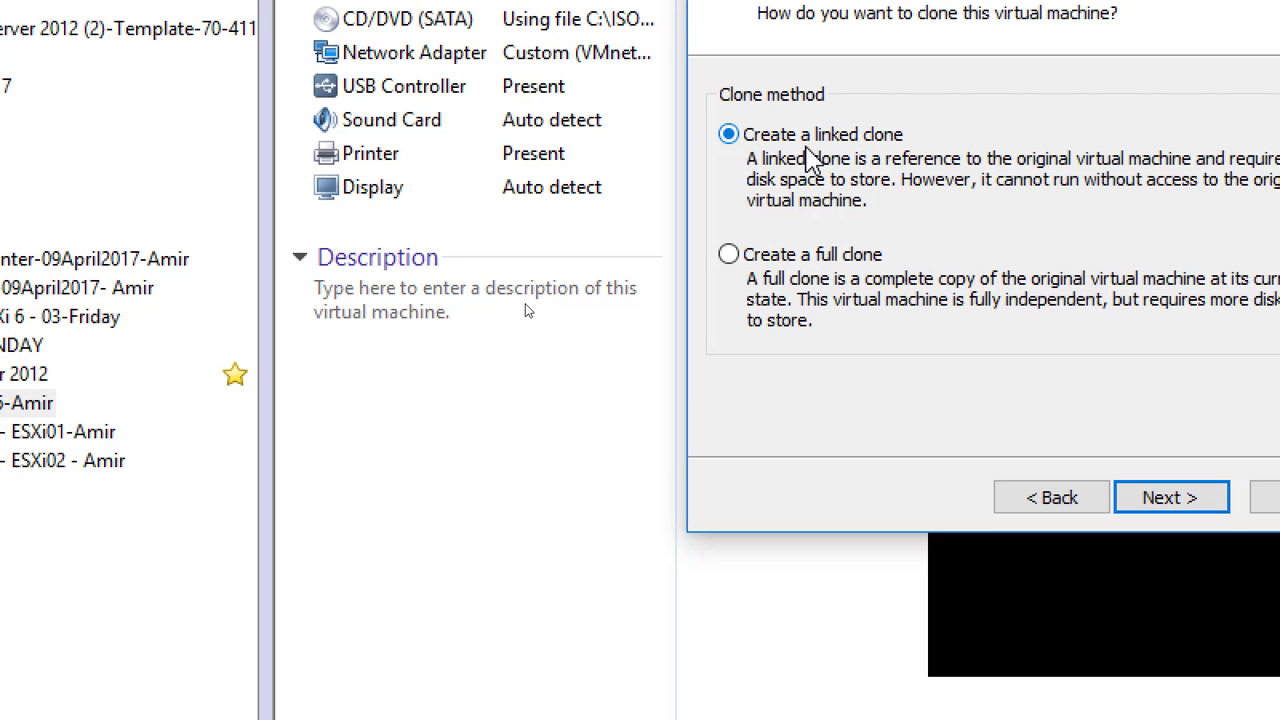
pyautogui.click(820, 254)
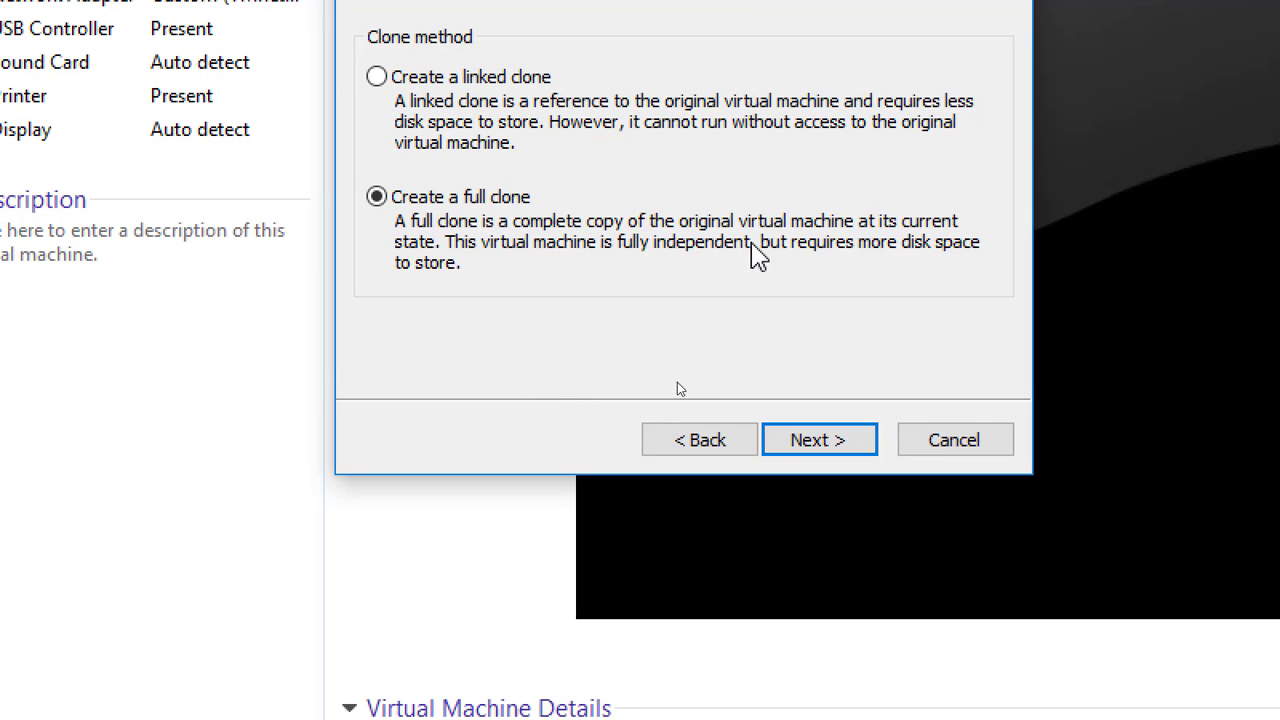
pyautogui.click(836, 443)
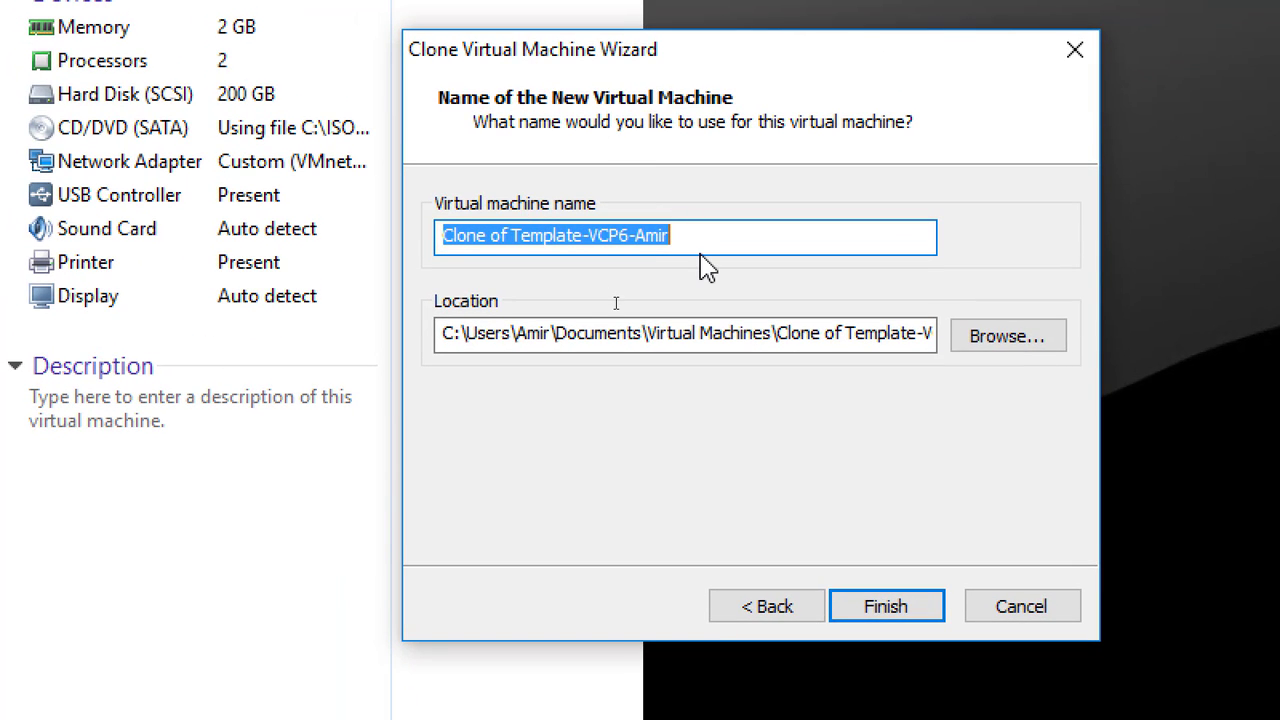
# Name the clone 'Server01-VCP6-am', store it on drive D, and complete the cloning.
pyautogui.write('Server01-')
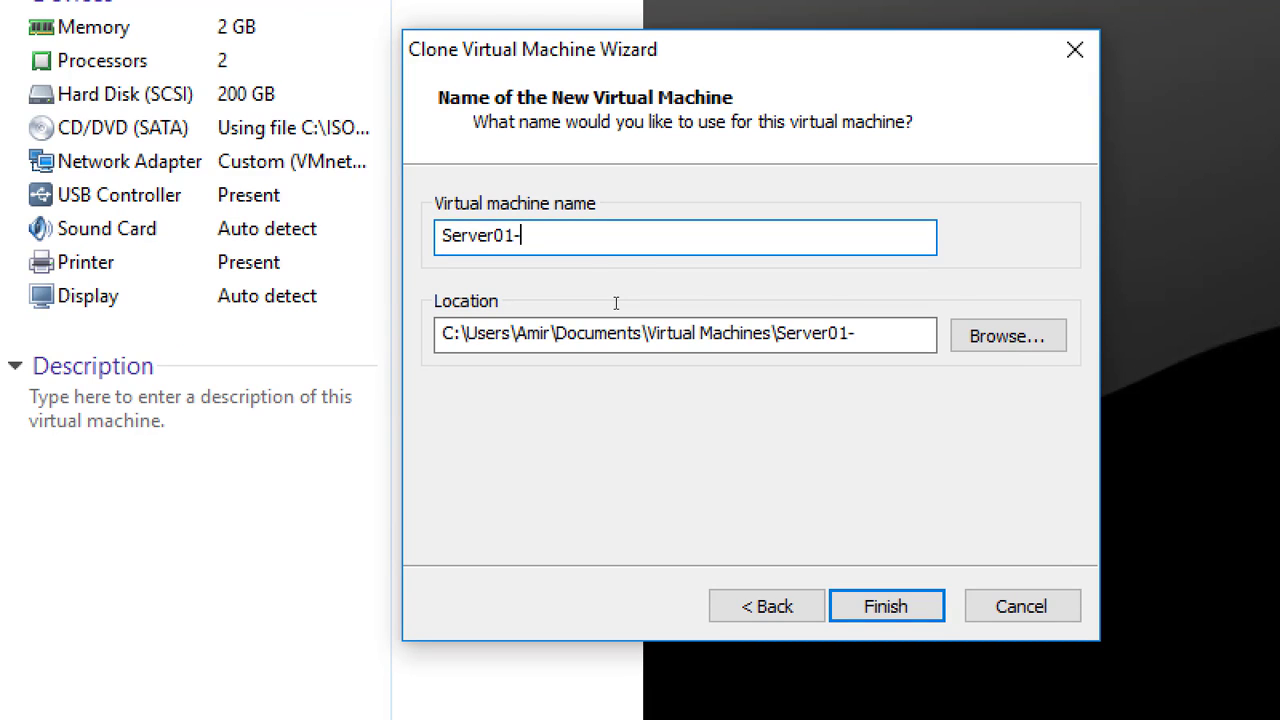
pyautogui.write('VCP6-amir')
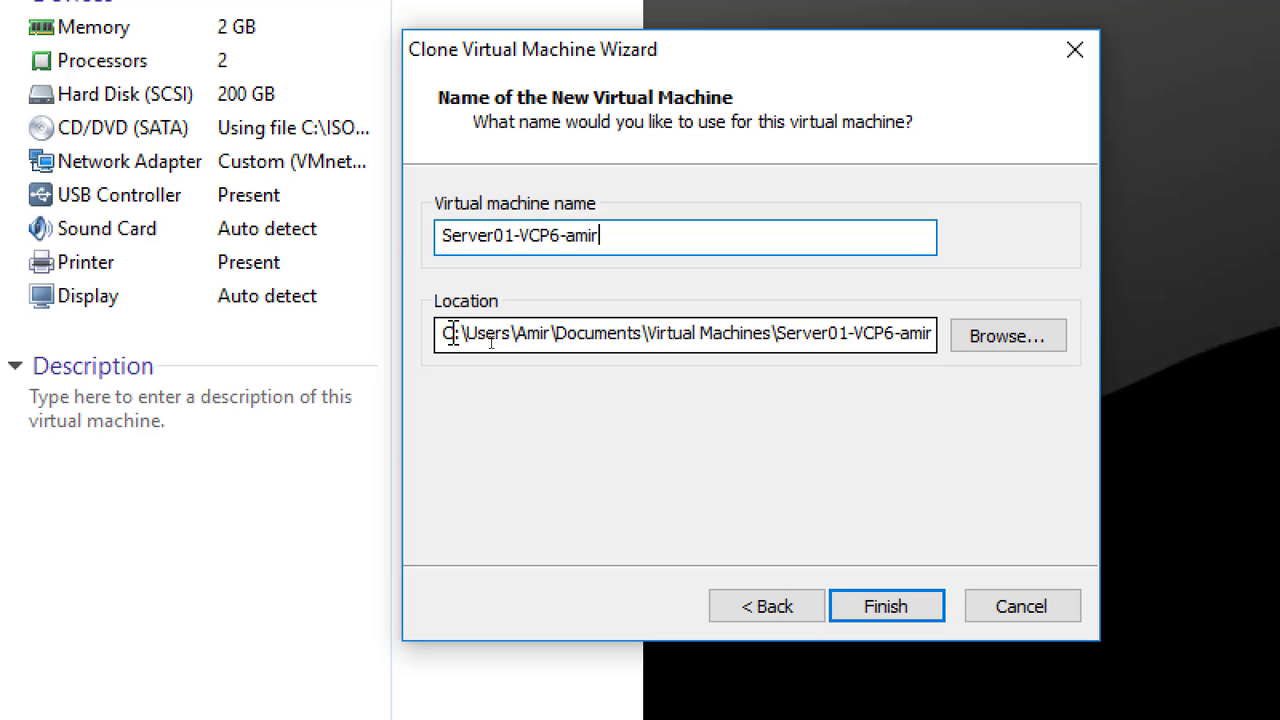
pyautogui.moveTo(452, 333); pyautogui.dragTo(443, 334)
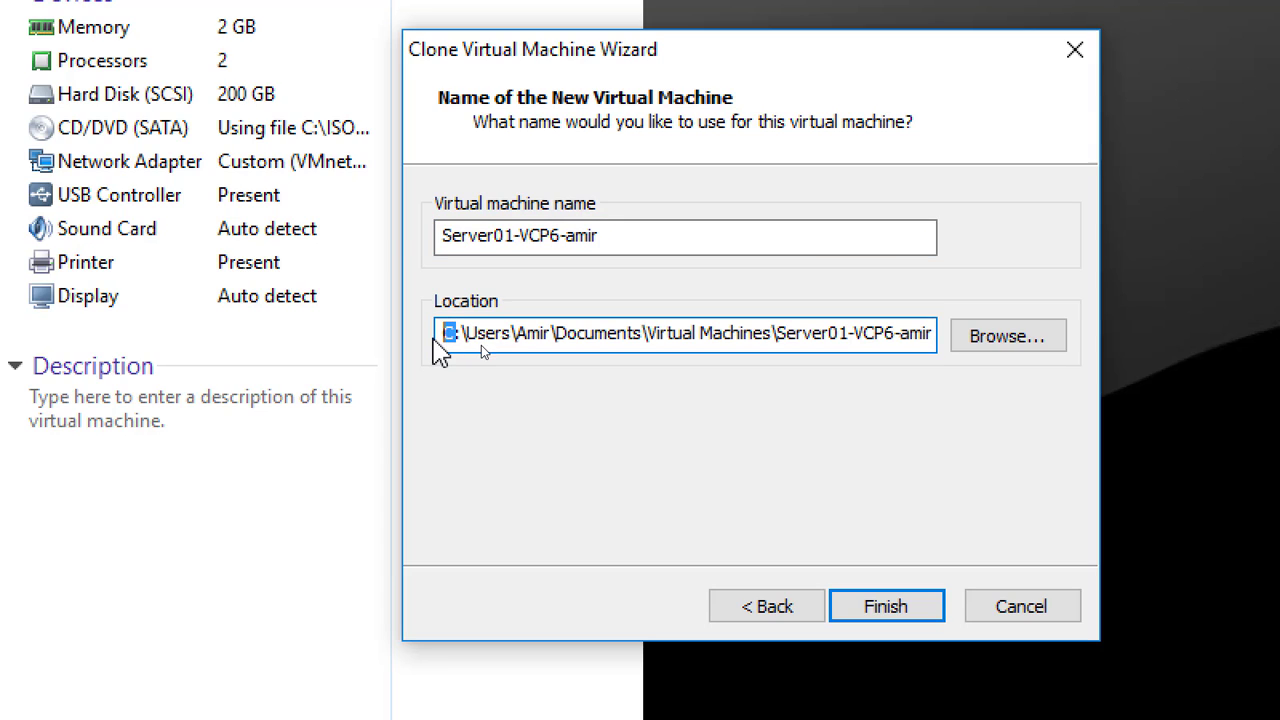
pyautogui.write('d')
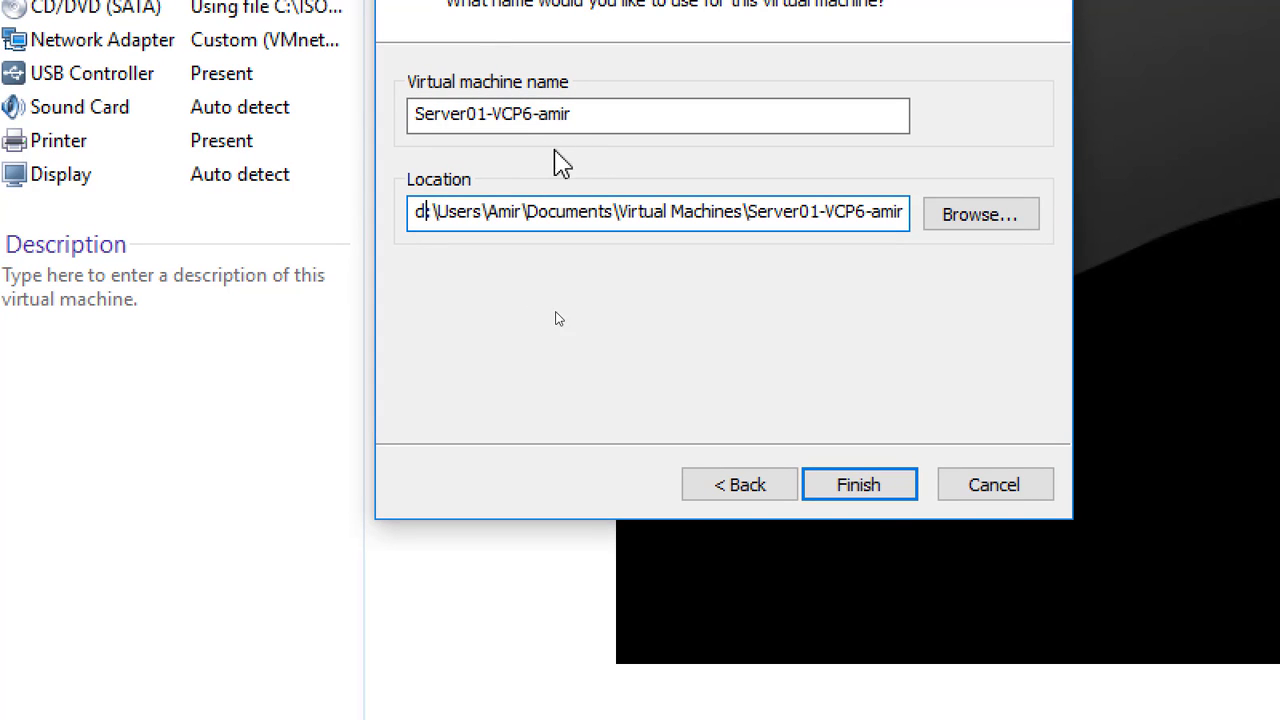
pyautogui.click(866, 487)
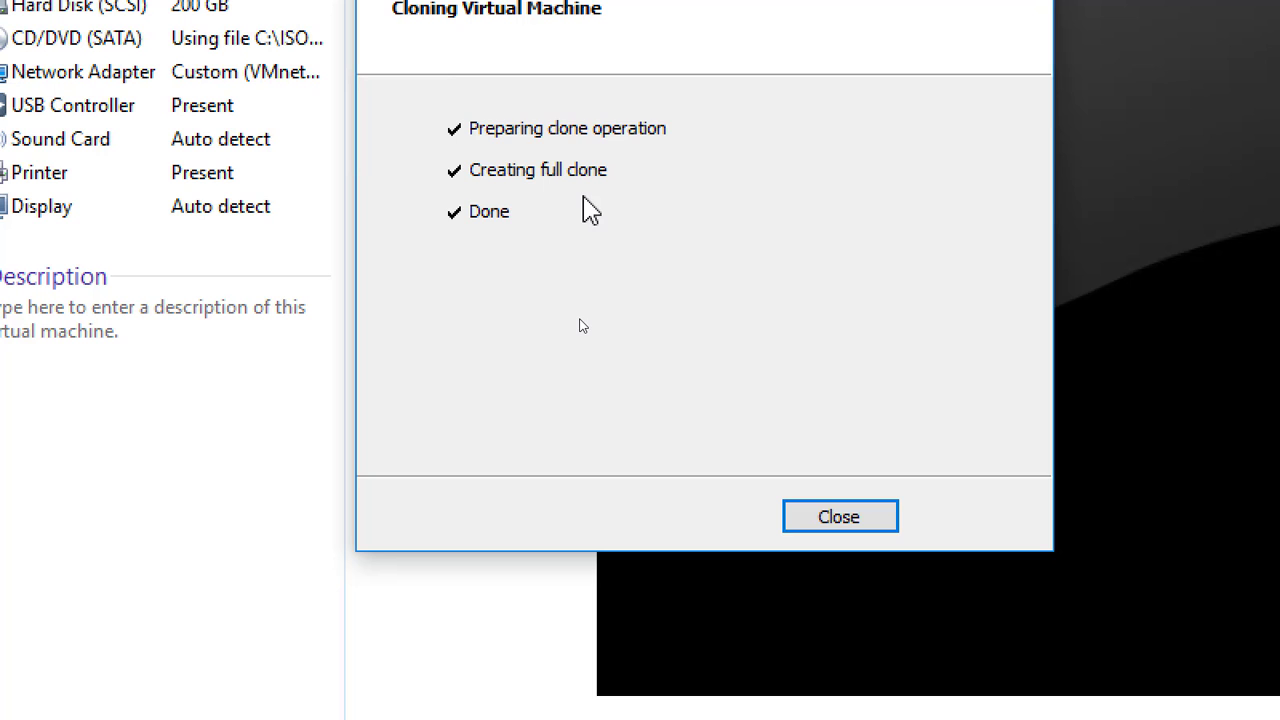
pyautogui.click(848, 520)
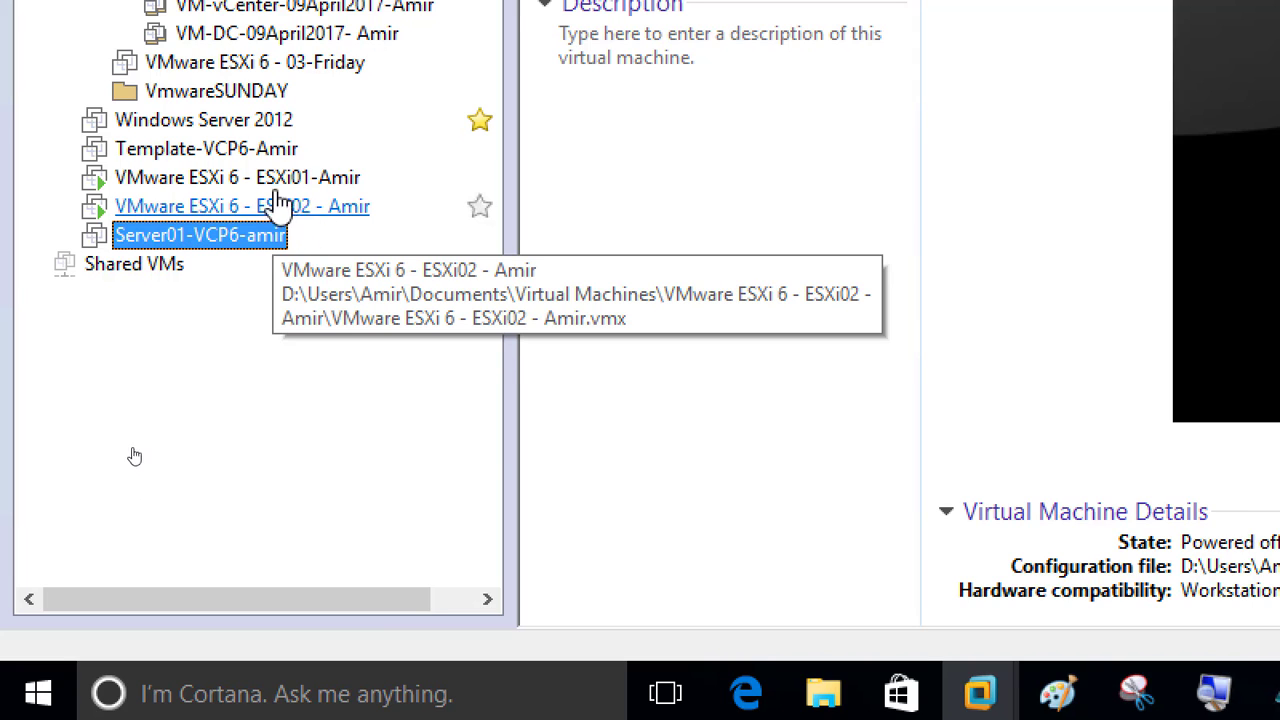
# Open the Clone wizard for Template-VCP6 again, choosing current state and a full clone.
pyautogui.click(230, 160)
pyautogui.rightClick(230, 160)
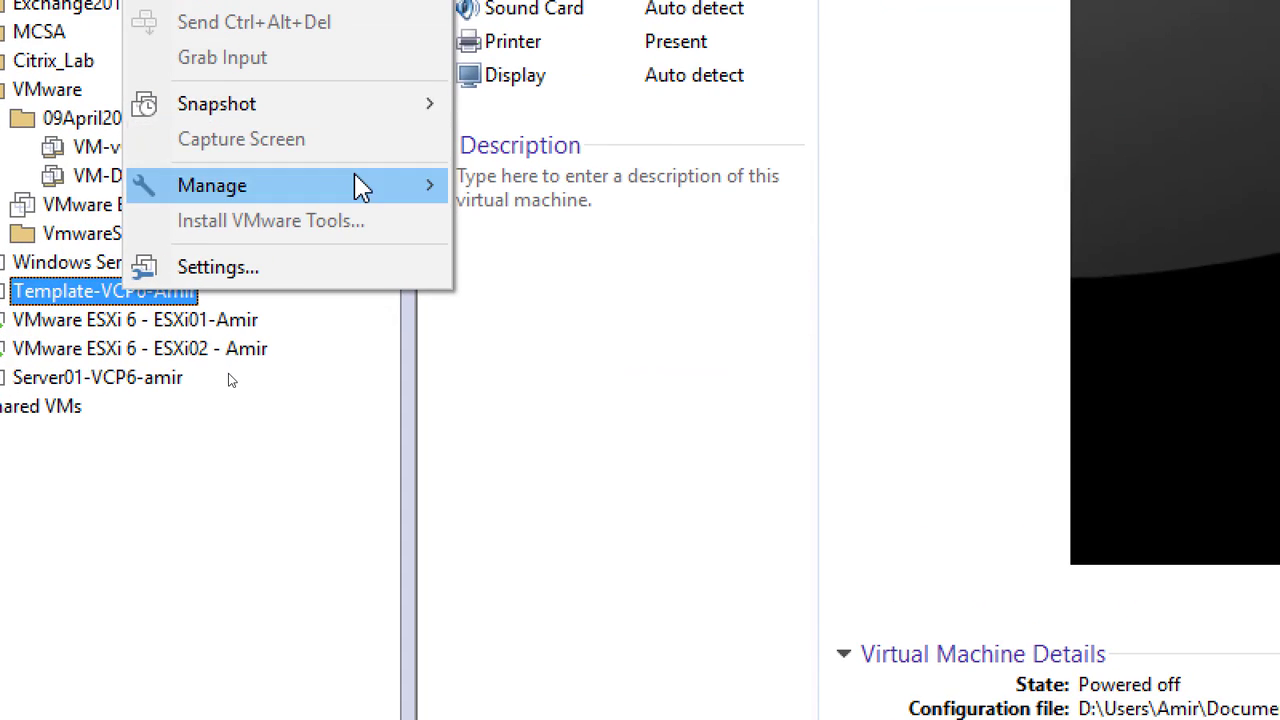
pyautogui.moveTo(361, 188)
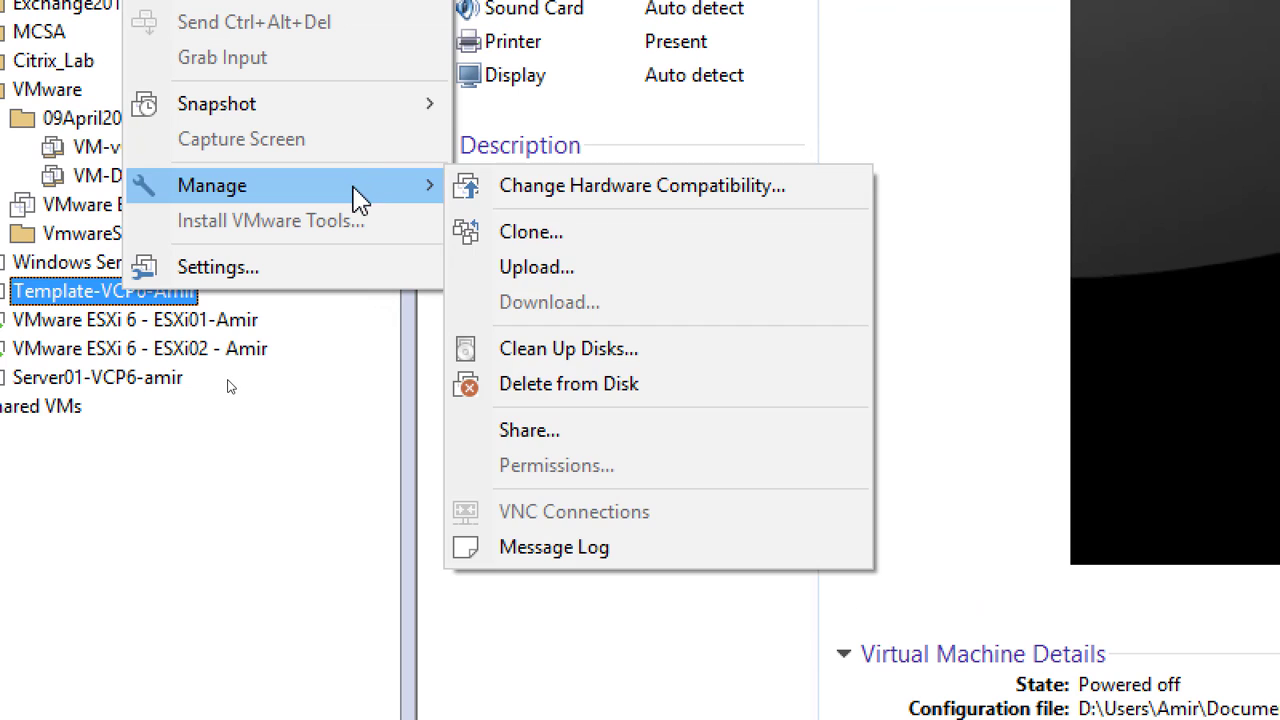
pyautogui.click(612, 240)
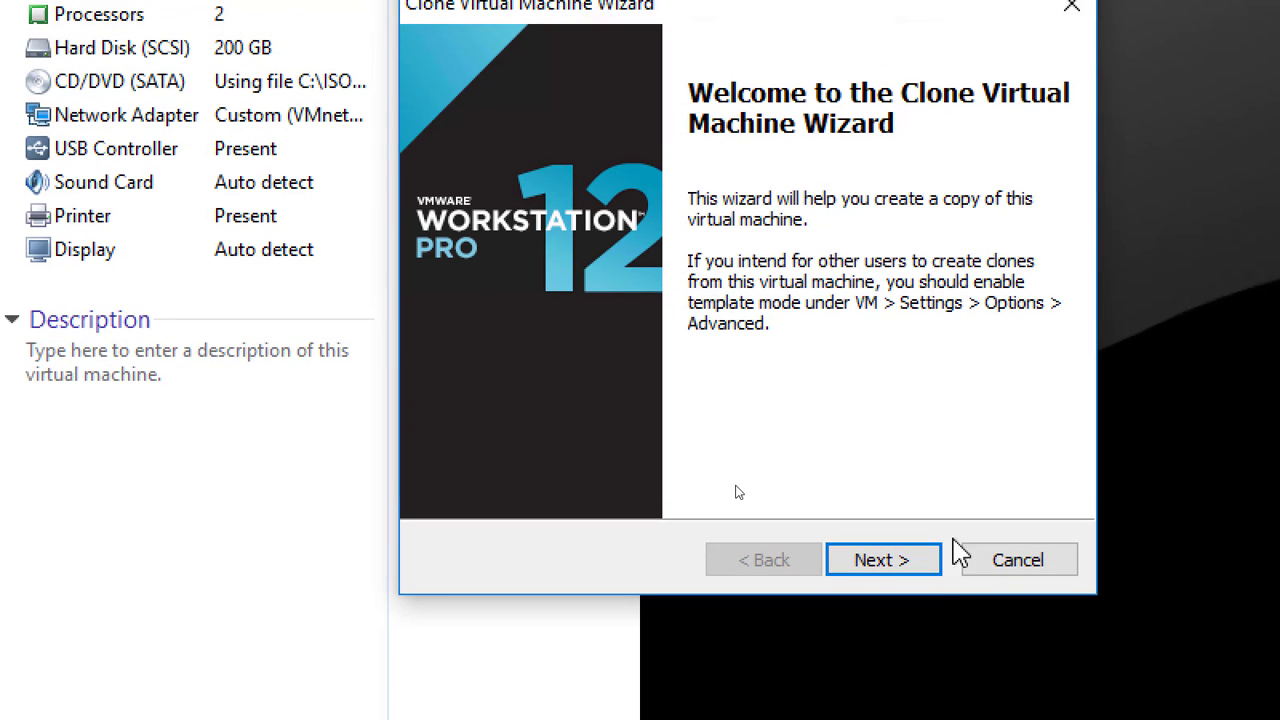
pyautogui.click(870, 562)
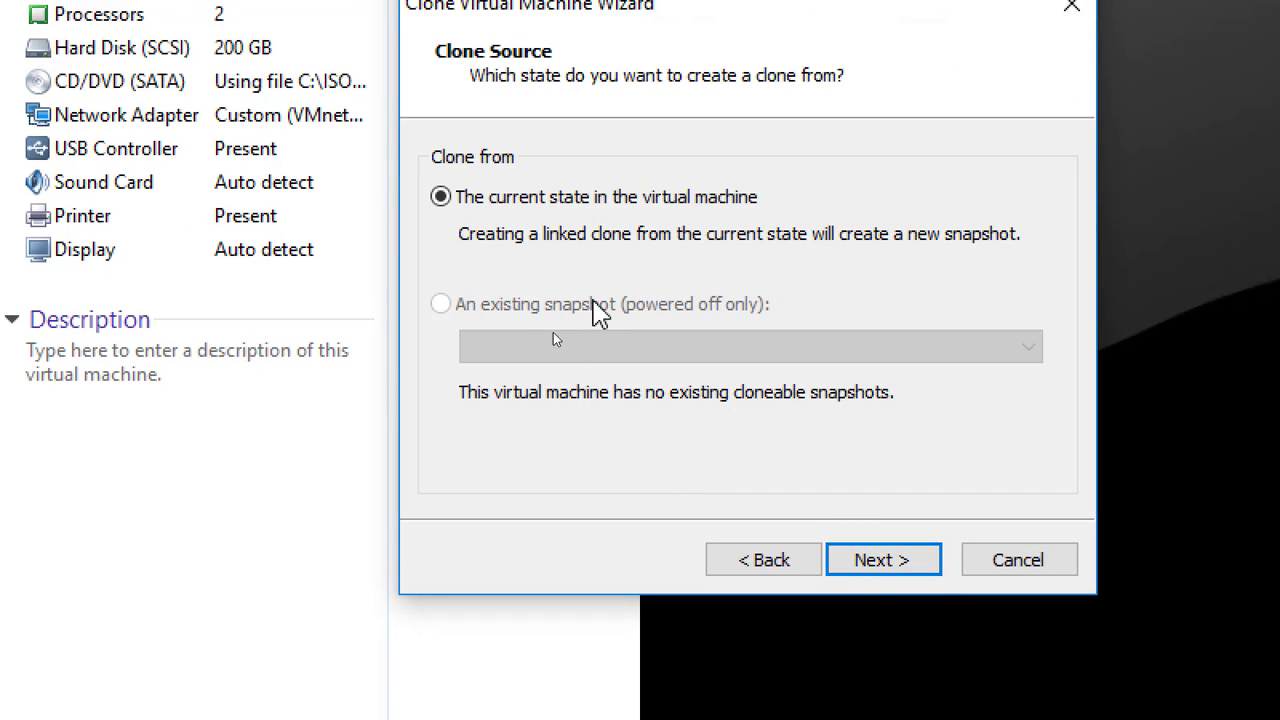
pyautogui.click(890, 565)
pyautogui.click(542, 318)
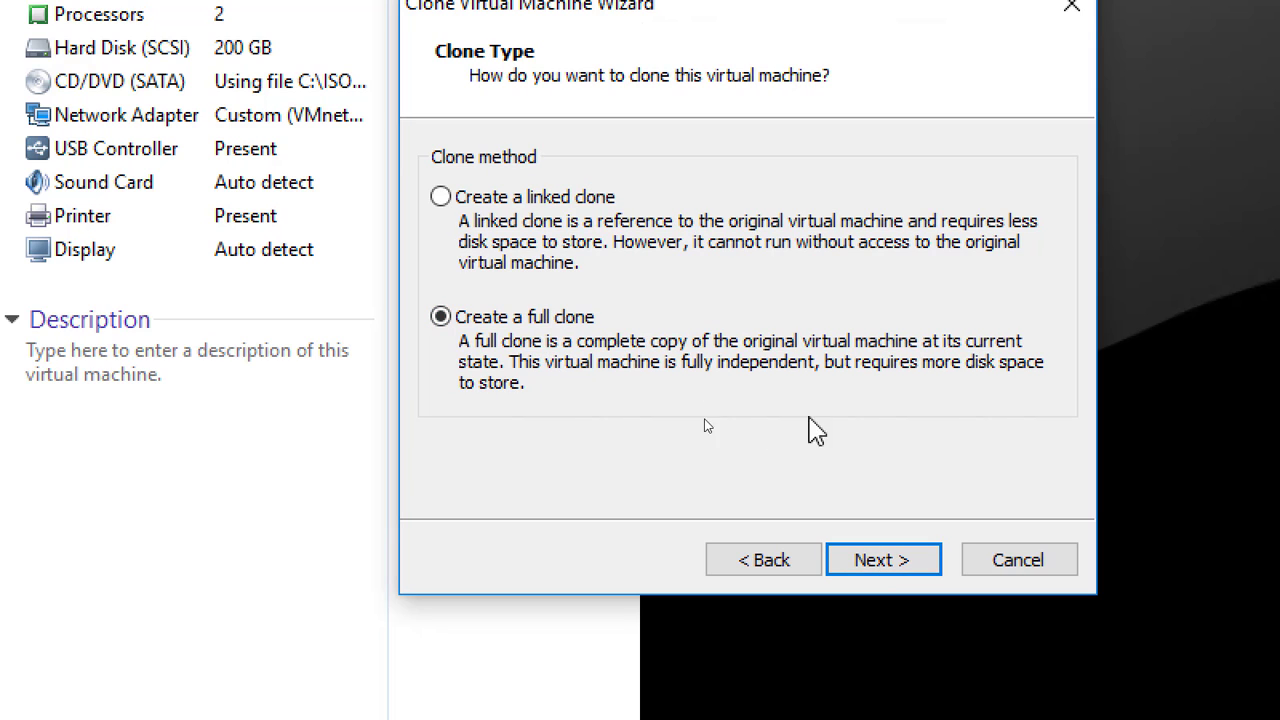
pyautogui.click(890, 565)
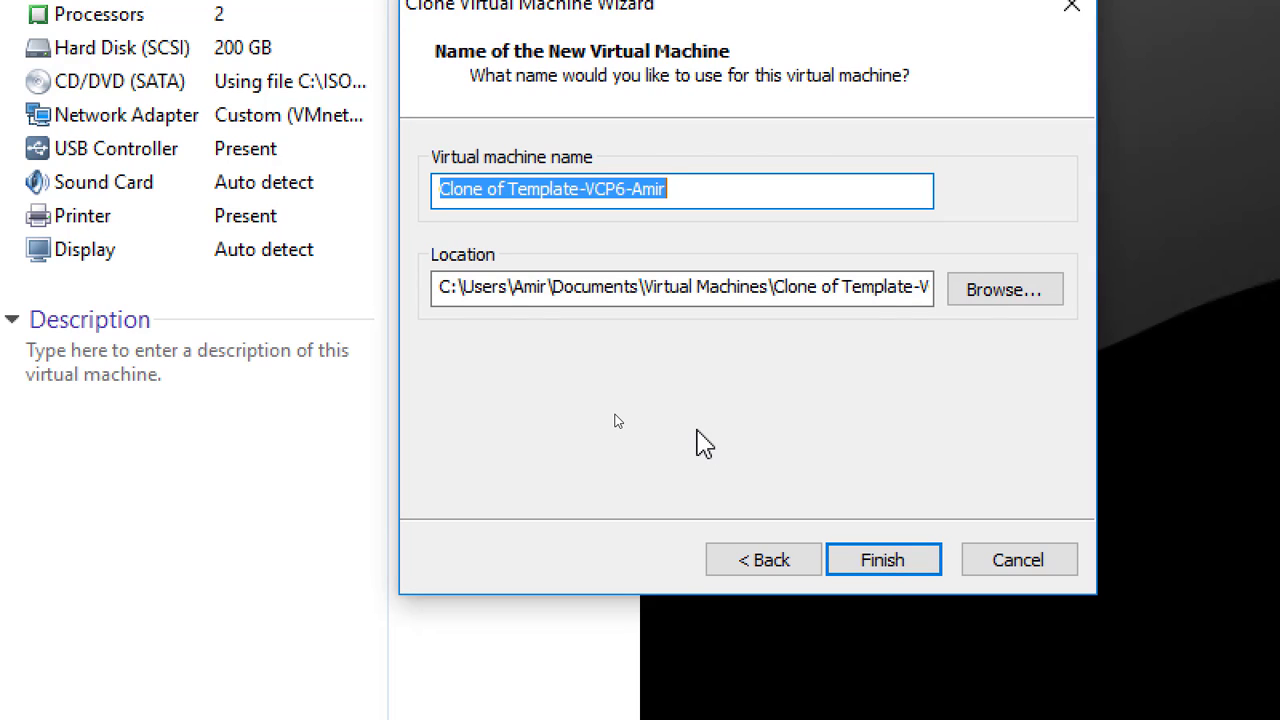
# Name the clone 'Server02-VCP6-Am', move its location to drive D, and create it.
pyautogui.write('Server02')
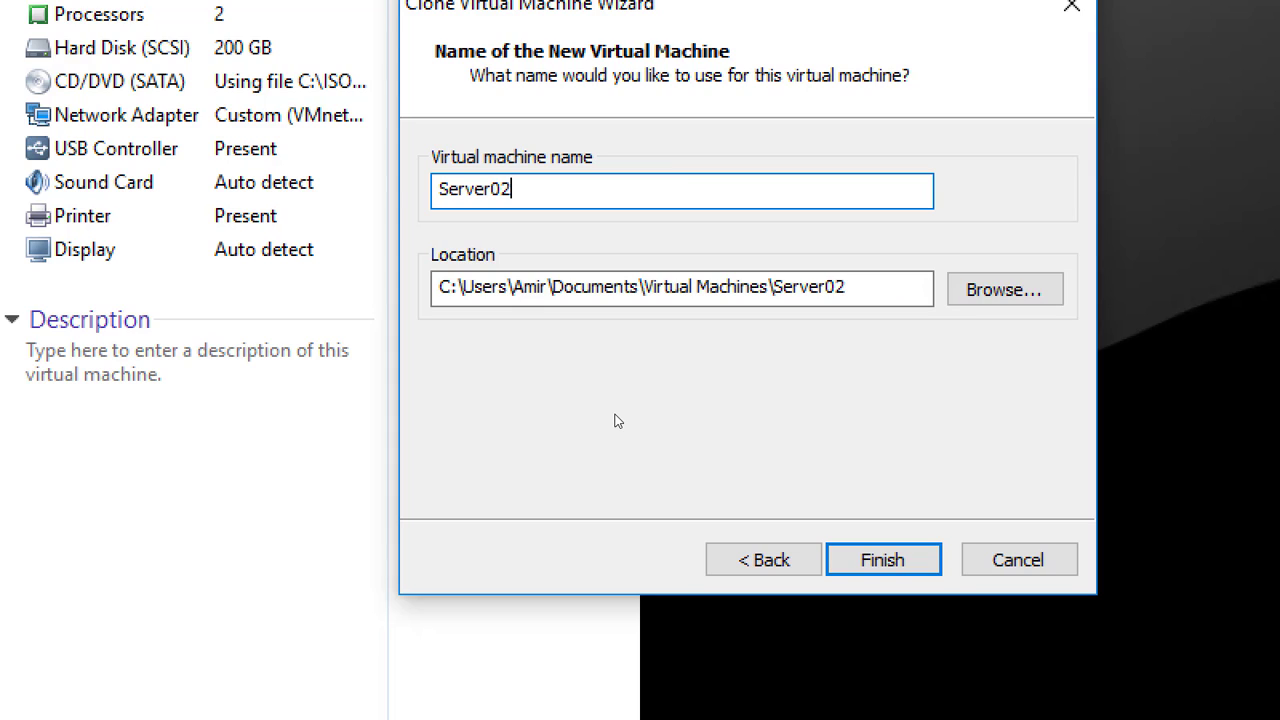
pyautogui.write('-VCP6-Amir')
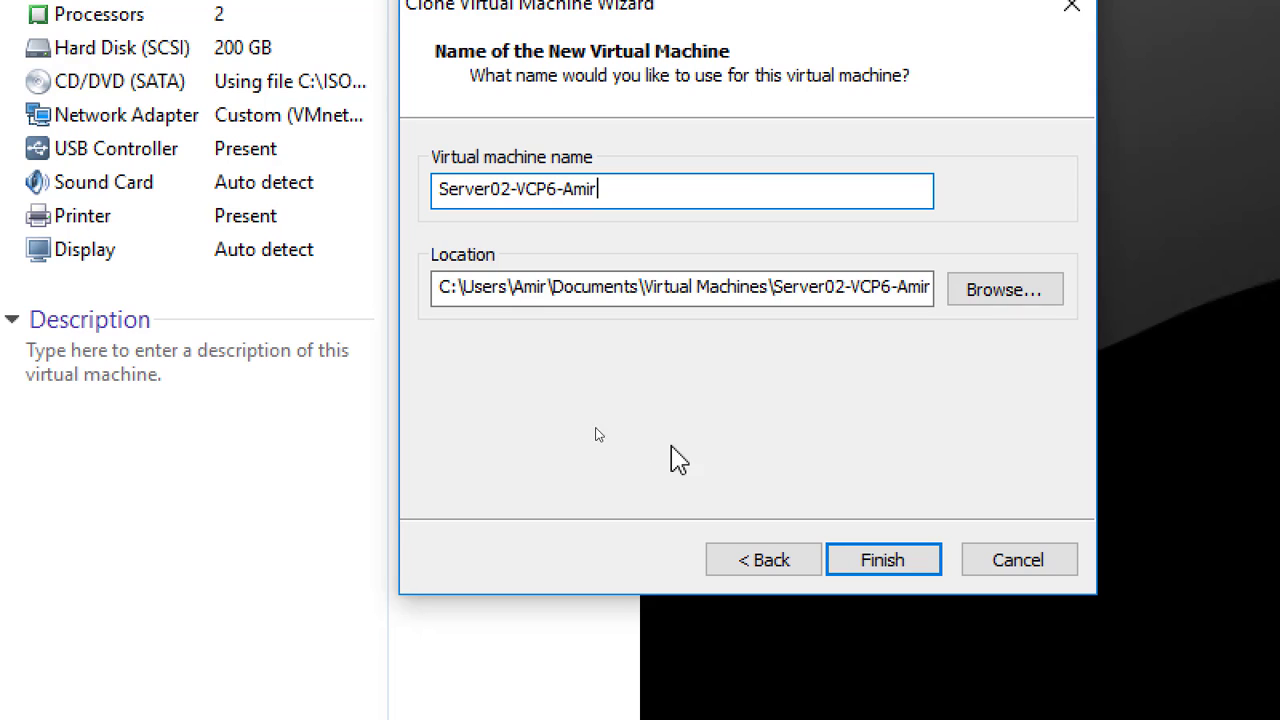
pyautogui.moveTo(450, 290); pyautogui.dragTo(427, 298)
pyautogui.write('d')
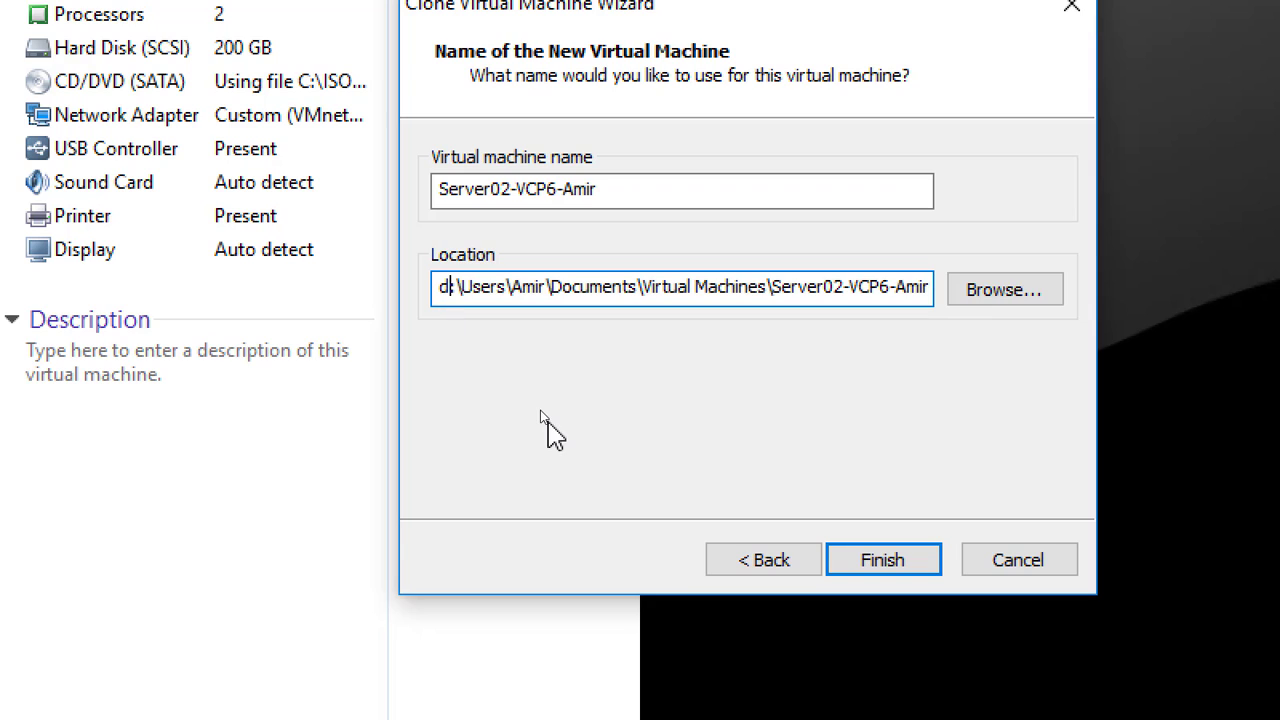
pyautogui.click(884, 560)
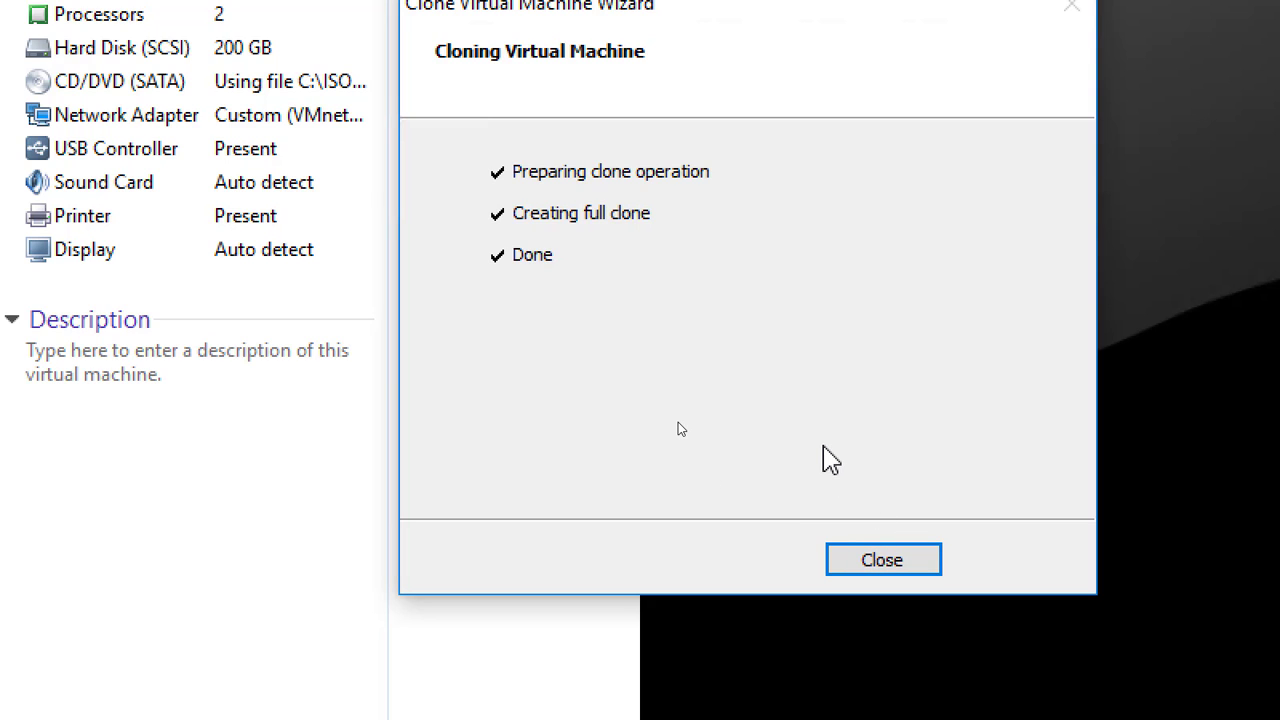
# Close the finished progress and launch a third full clone of Template-VCP6 from current state.
pyautogui.click(892, 566)
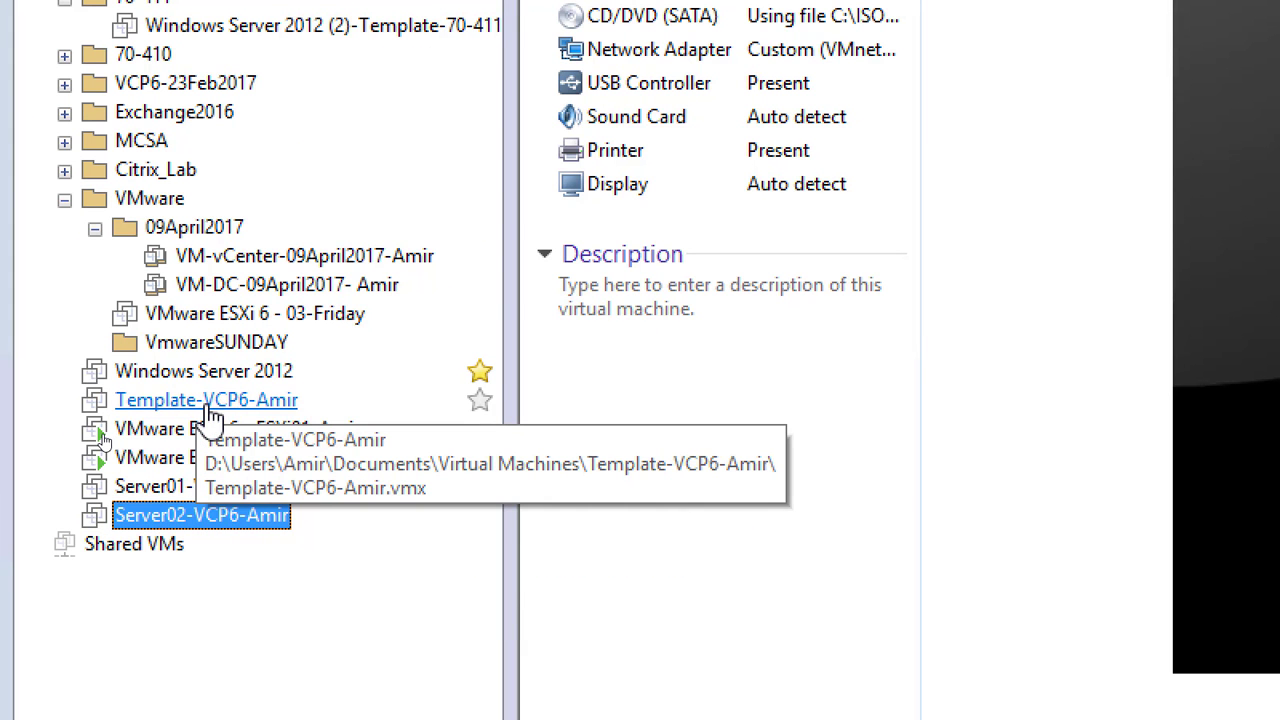
pyautogui.click(211, 403)
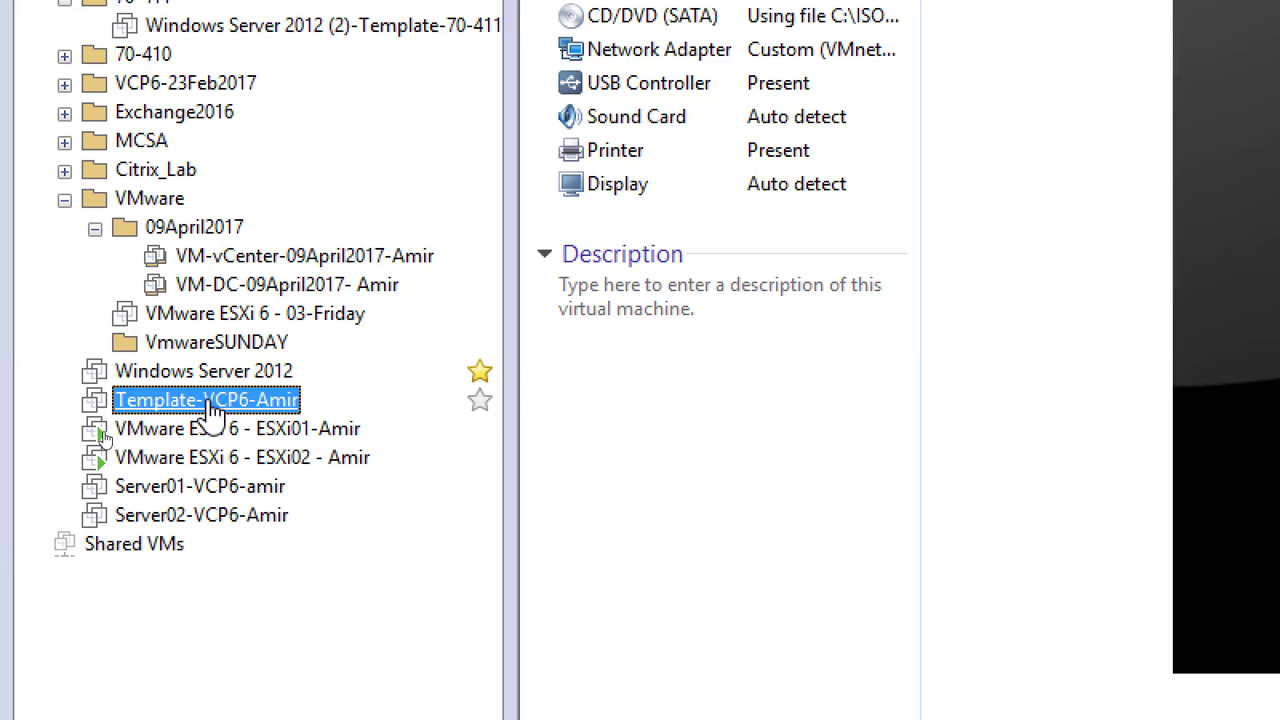
pyautogui.rightClick(213, 410)
pyautogui.moveTo(423, 303)
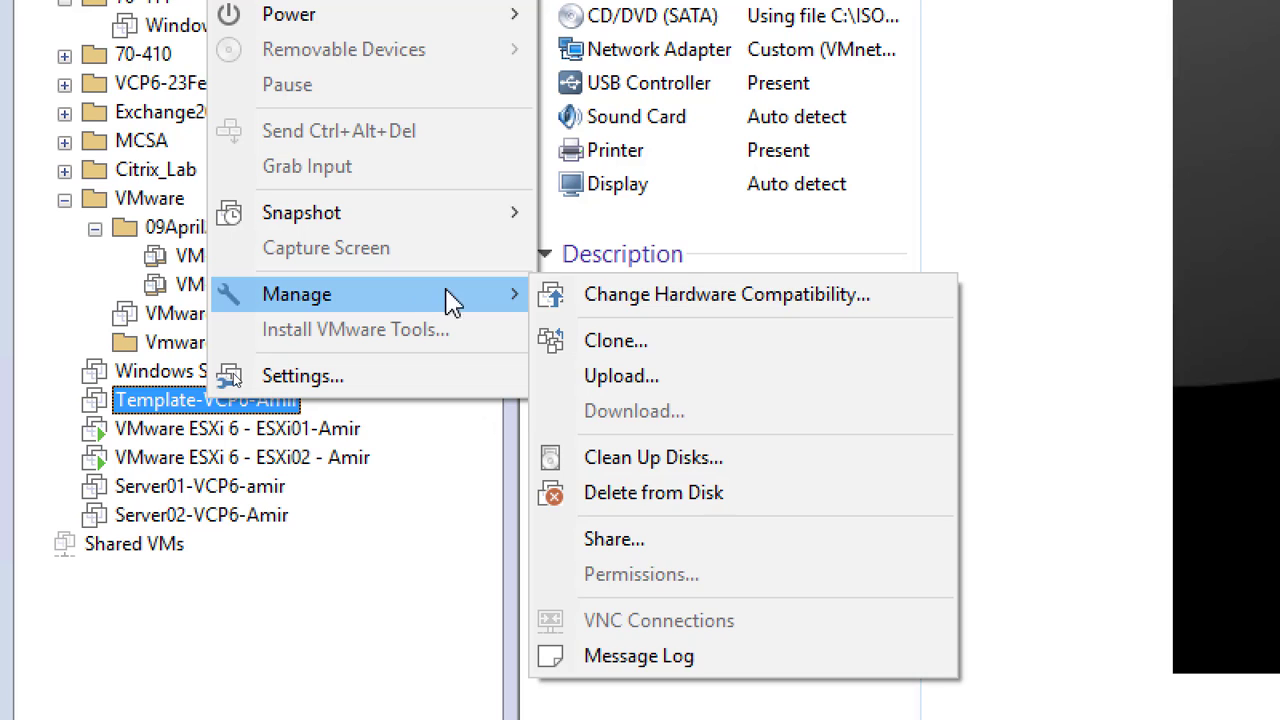
pyautogui.click(638, 345)
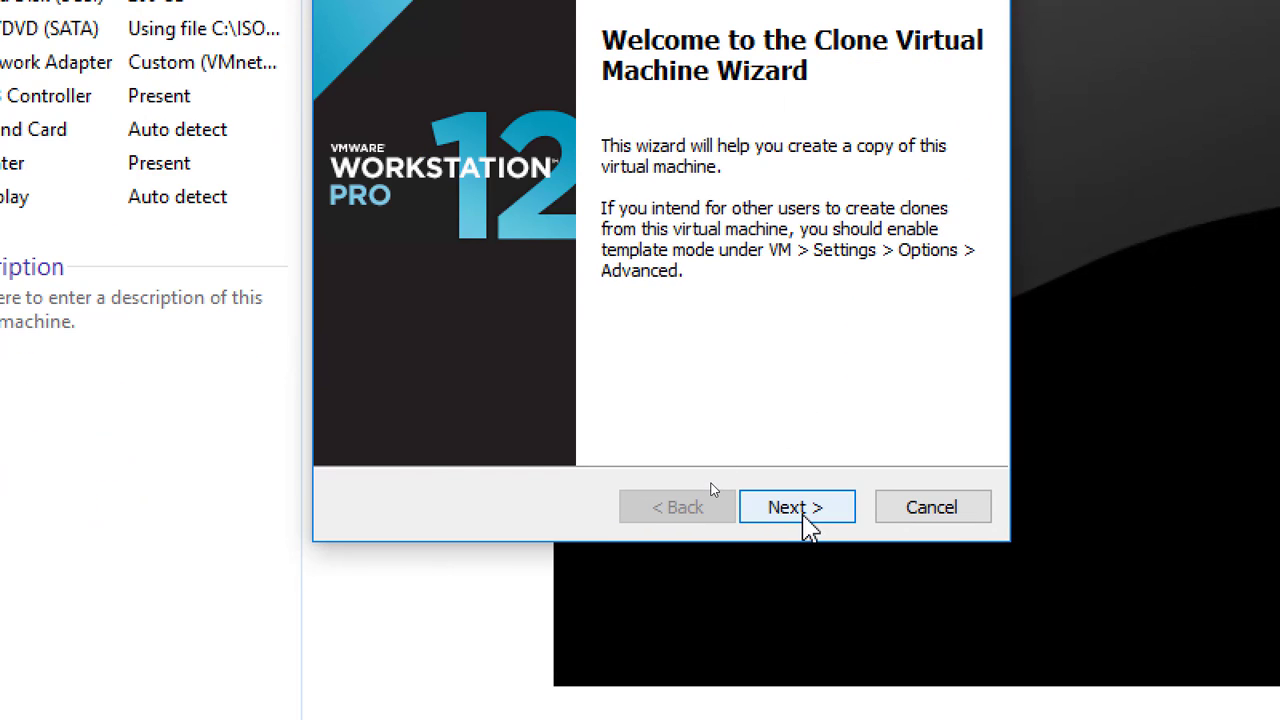
pyautogui.click(895, 515)
pyautogui.click(803, 512)
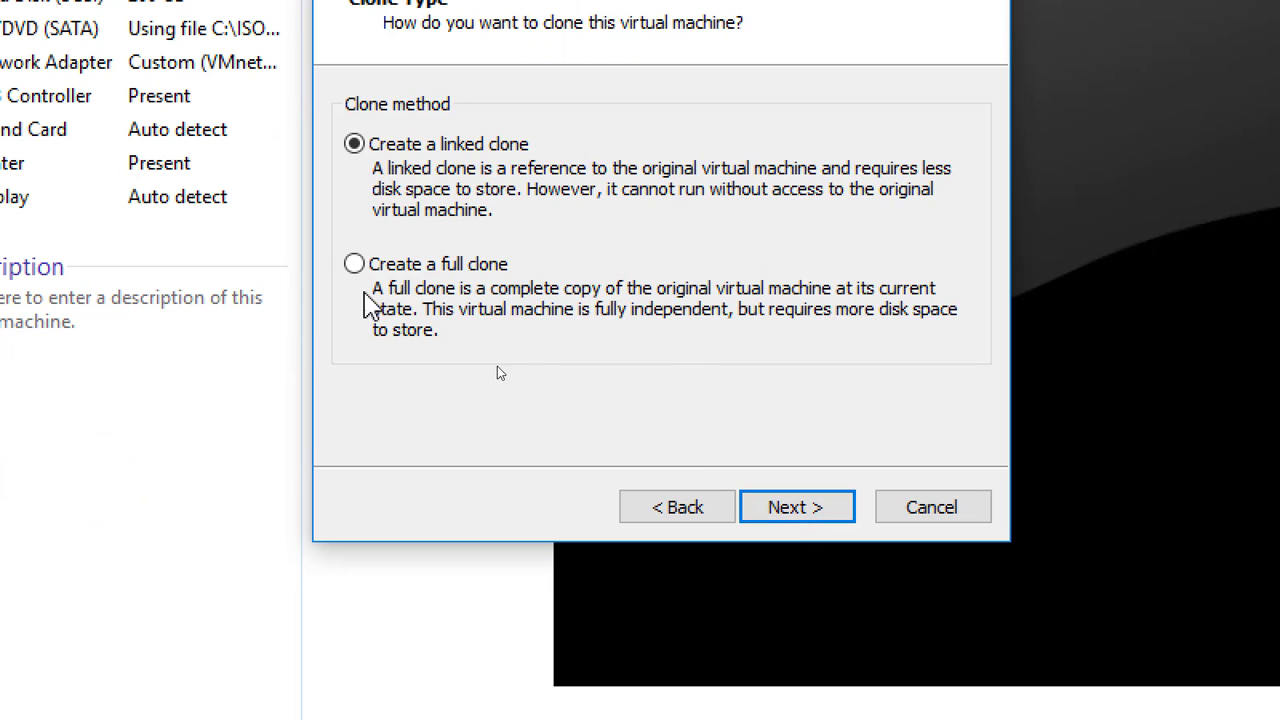
pyautogui.click(412, 266)
pyautogui.click(808, 512)
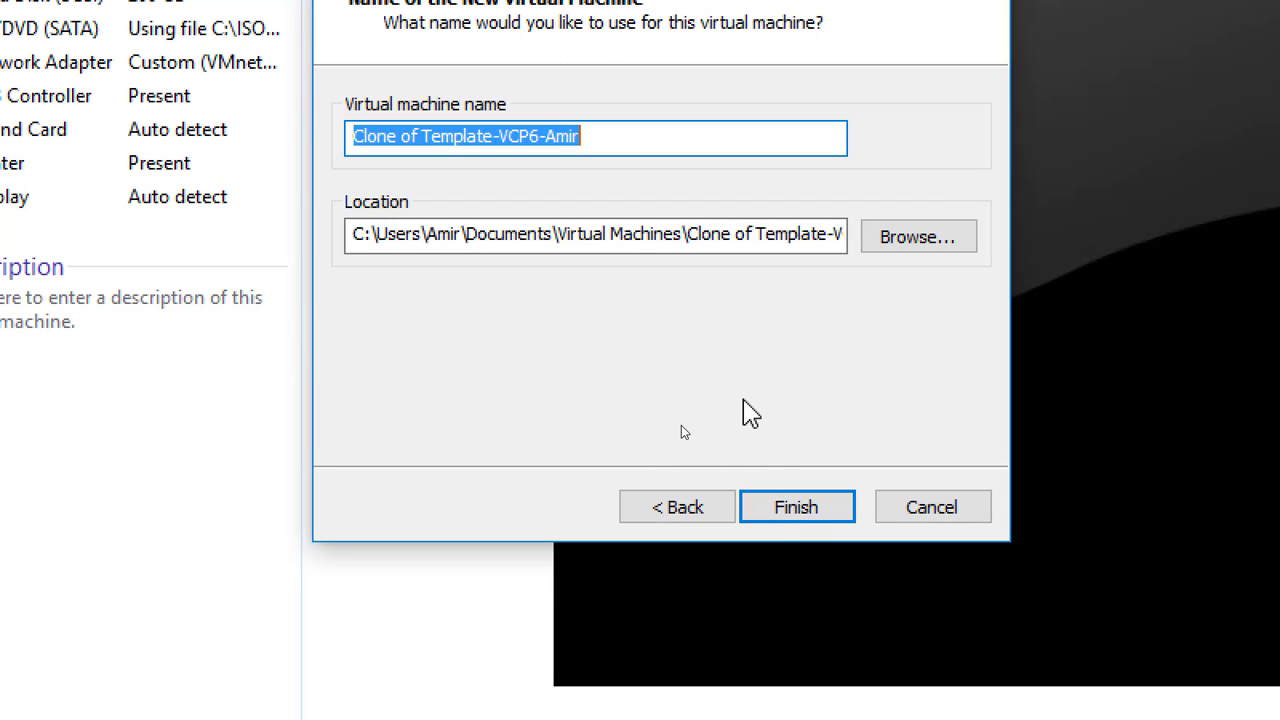
# Rename the clone to Server03-VCP6, set its location to drive D, and complete the cloning.
pyautogui.press('End')
pyautogui.press('Left')
pyautogui.press('Left')
pyautogui.press('Left')
pyautogui.press('Left')
pyautogui.press('Left')
pyautogui.press('Left')
pyautogui.press('Left')
pyautogui.press('Left')
pyautogui.press('Left')
pyautogui.press('Left')
pyautogui.hotkey('shift', 'Left')
pyautogui.hotkey('shift', 'Left')
pyautogui.hotkey('shift', 'Left')
pyautogui.hotkey('shift', 'Left')
pyautogui.hotkey('shift', 'Left')
pyautogui.hotkey('shift', 'Left')
pyautogui.hotkey('shift', 'Left')
pyautogui.hotkey('shift', 'Left')
pyautogui.hotkey('shift', 'Left')
pyautogui.hotkey('shift', 'Left')
pyautogui.hotkey('shift', 'Left')
pyautogui.hotkey('shift', 'Left')
pyautogui.hotkey('shift', 'Left')
pyautogui.hotkey('shift', 'Left')
pyautogui.hotkey('shift', 'Left')
pyautogui.hotkey('shift', 'Left')
pyautogui.hotkey('shift', 'Left')
pyautogui.write('Server03')
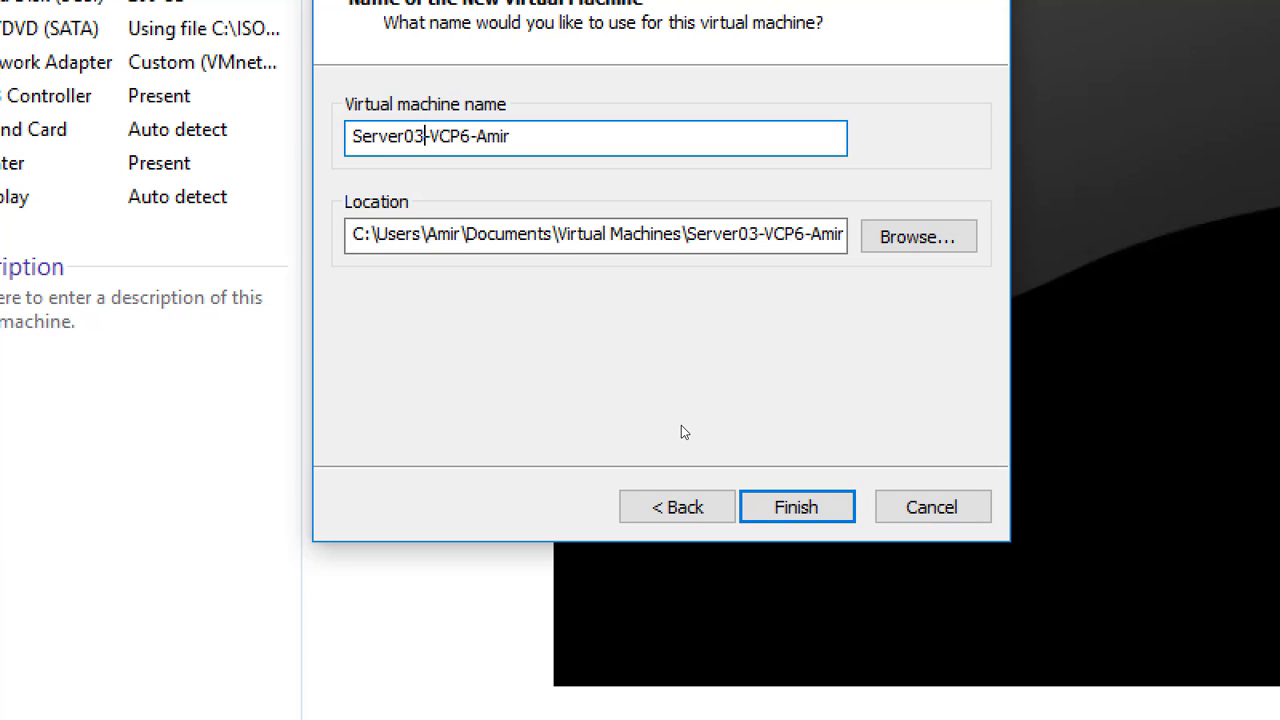
pyautogui.click(362, 235)
pyautogui.moveTo(350, 240); pyautogui.dragTo(366, 245)
pyautogui.write('d')
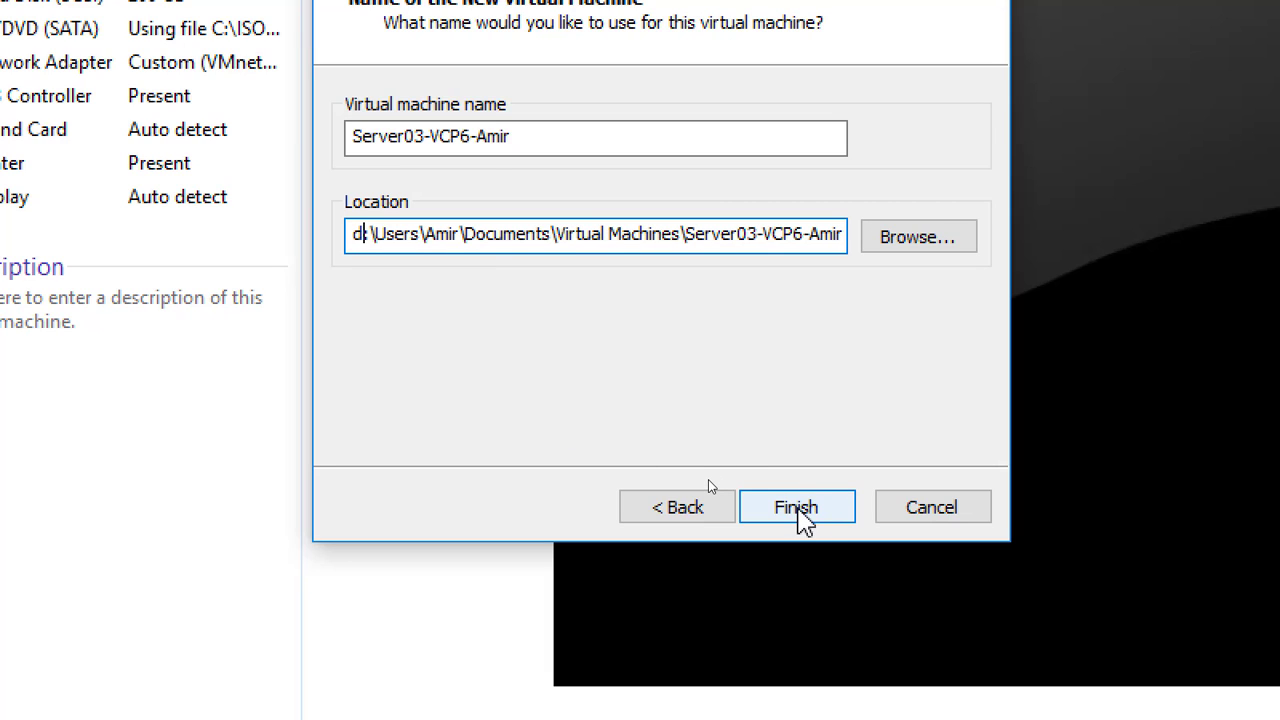
pyautogui.click(798, 508)
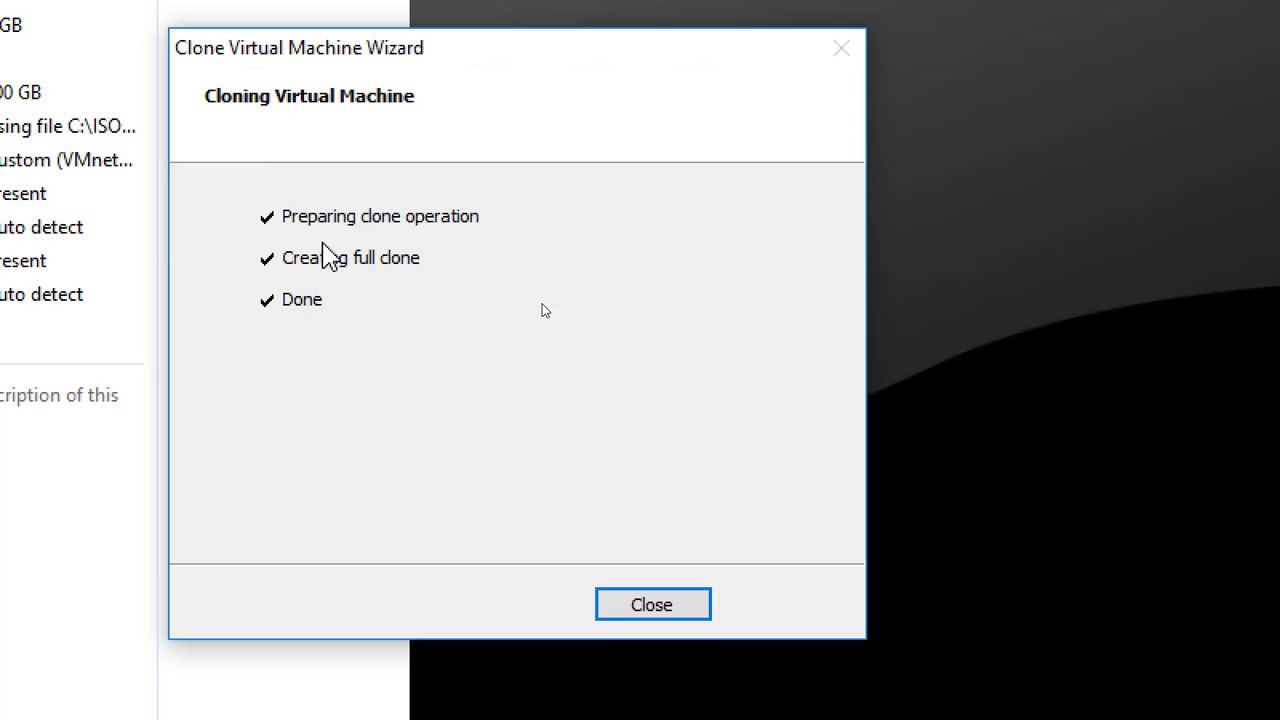
pyautogui.click(665, 612)
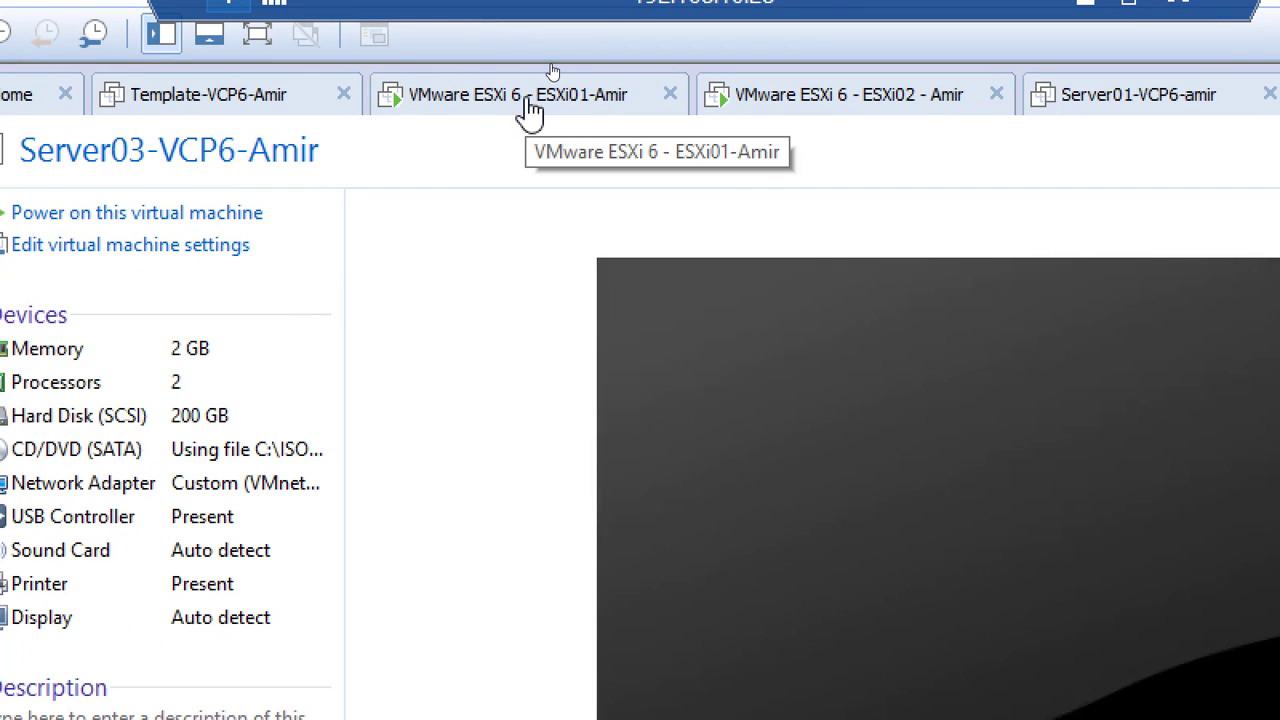
# Switch to the VMware ESXi 6 - ESXi02 tab to show its installer welcome screen.
pyautogui.click(827, 106)
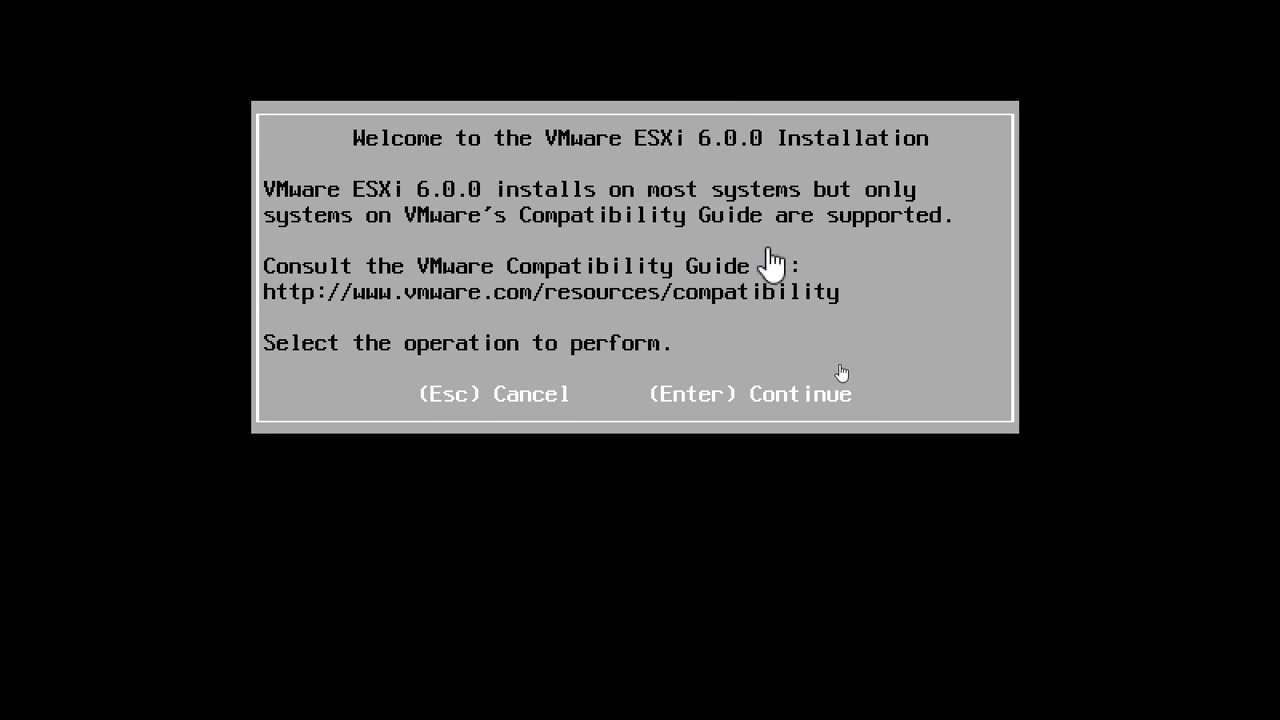
# Continue past the ESXi 6.0.0 welcome screen and accept the licence agreement with F11.
pyautogui.click(746, 309)
pyautogui.press('Return')
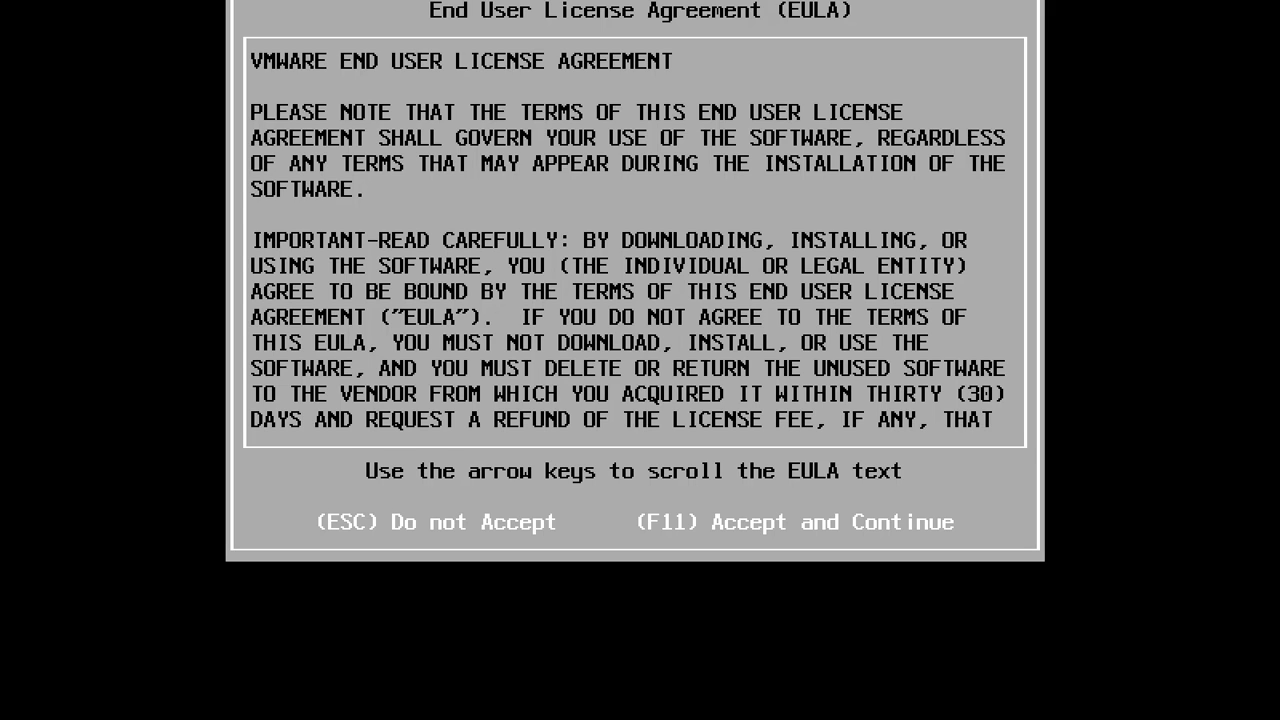
pyautogui.press('F11')
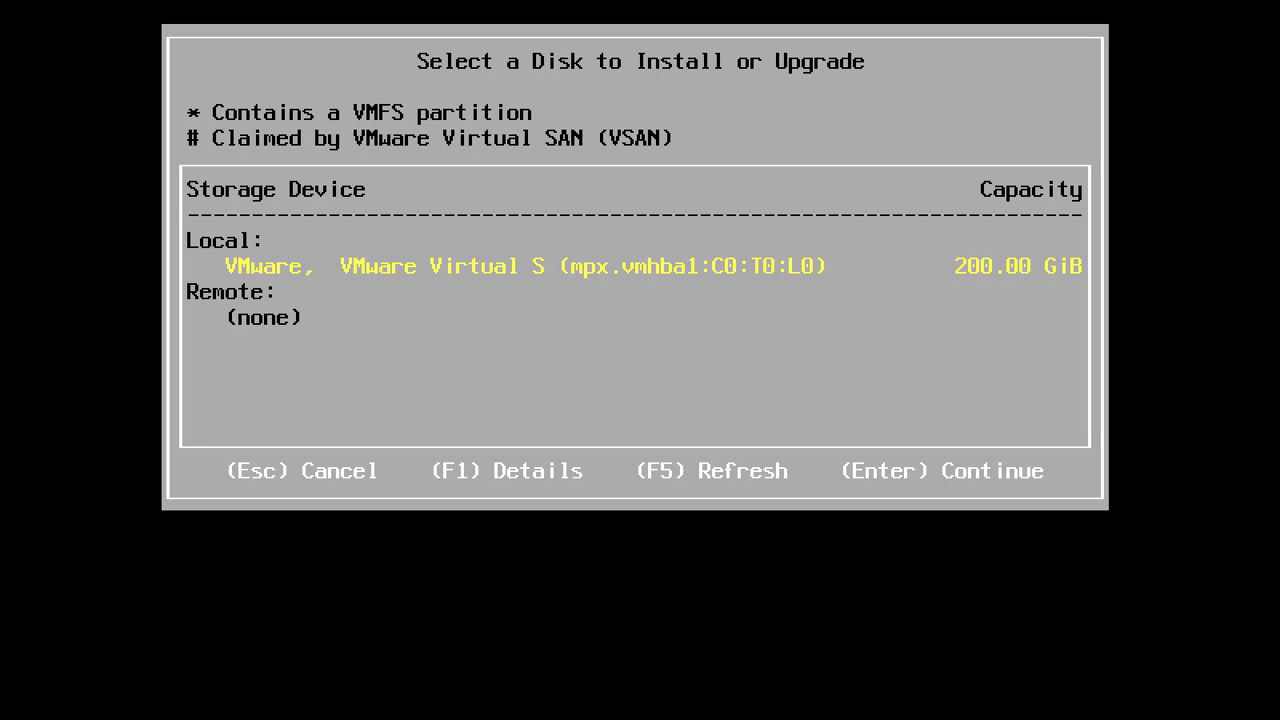
# Install to the 200 GiB local disk with US Default keyboard and a confirmed root password.
pyautogui.press('Return')
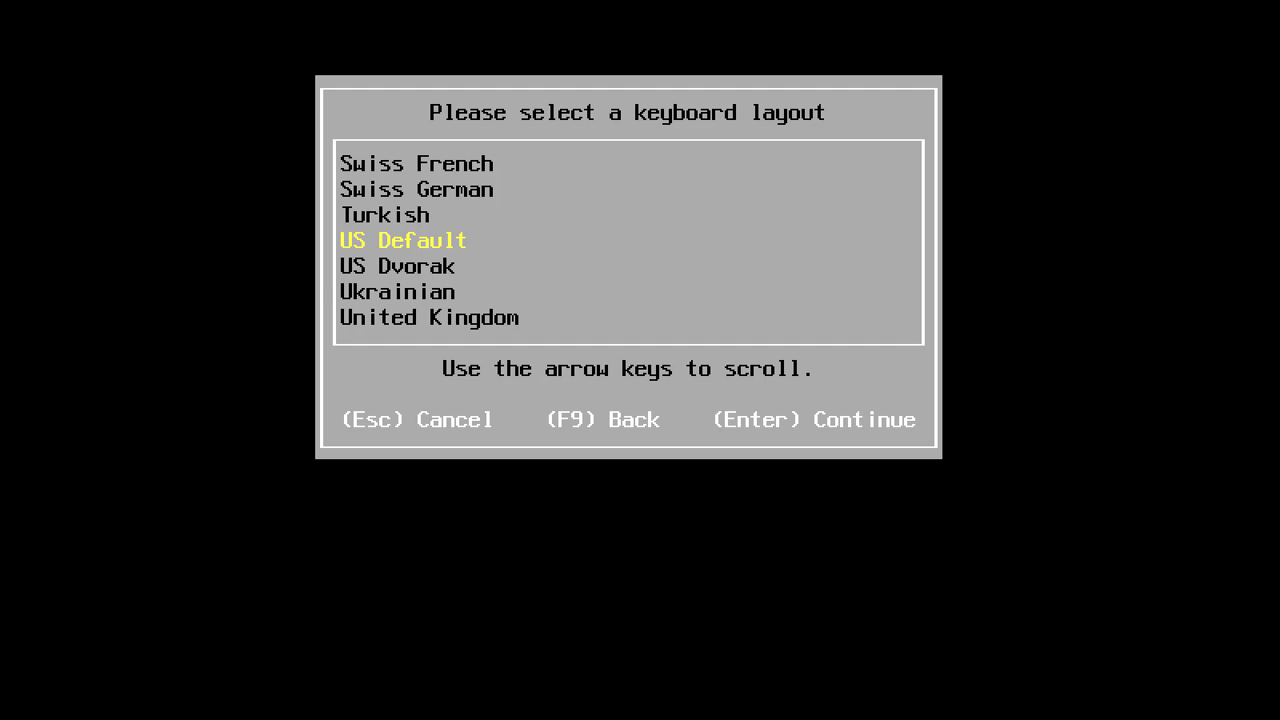
pyautogui.press('Return')
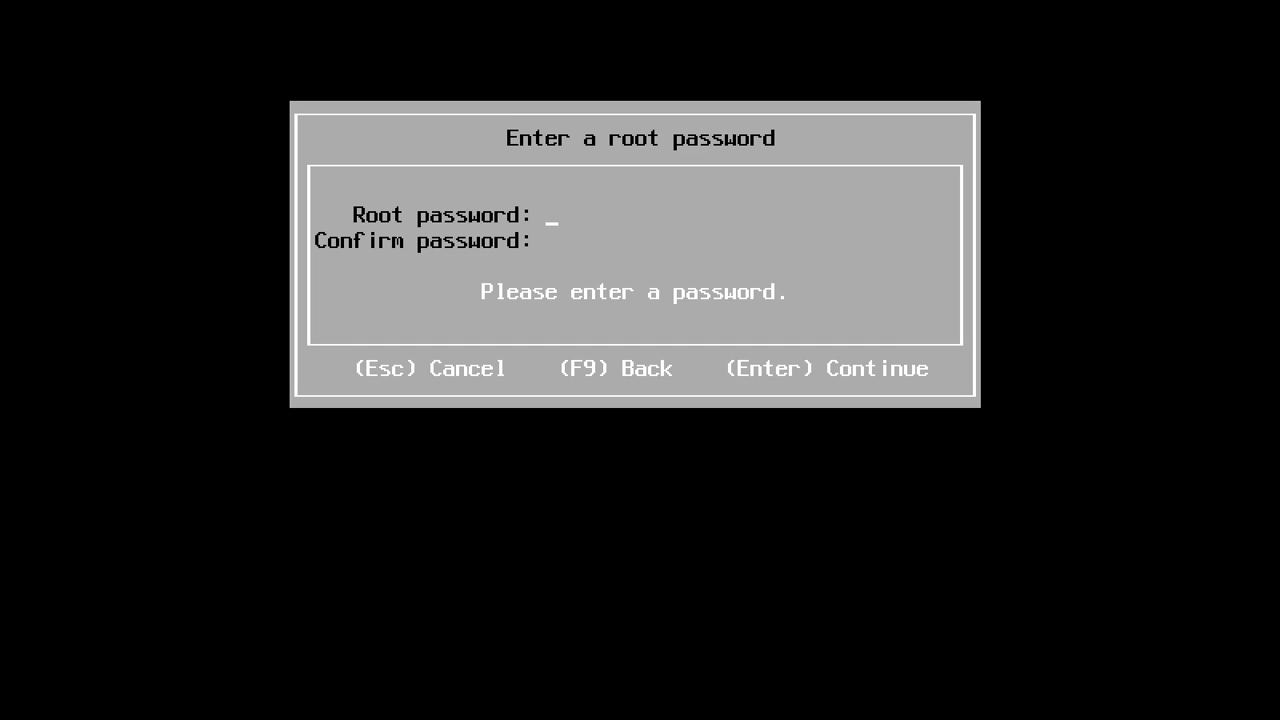
pyautogui.write('*********')
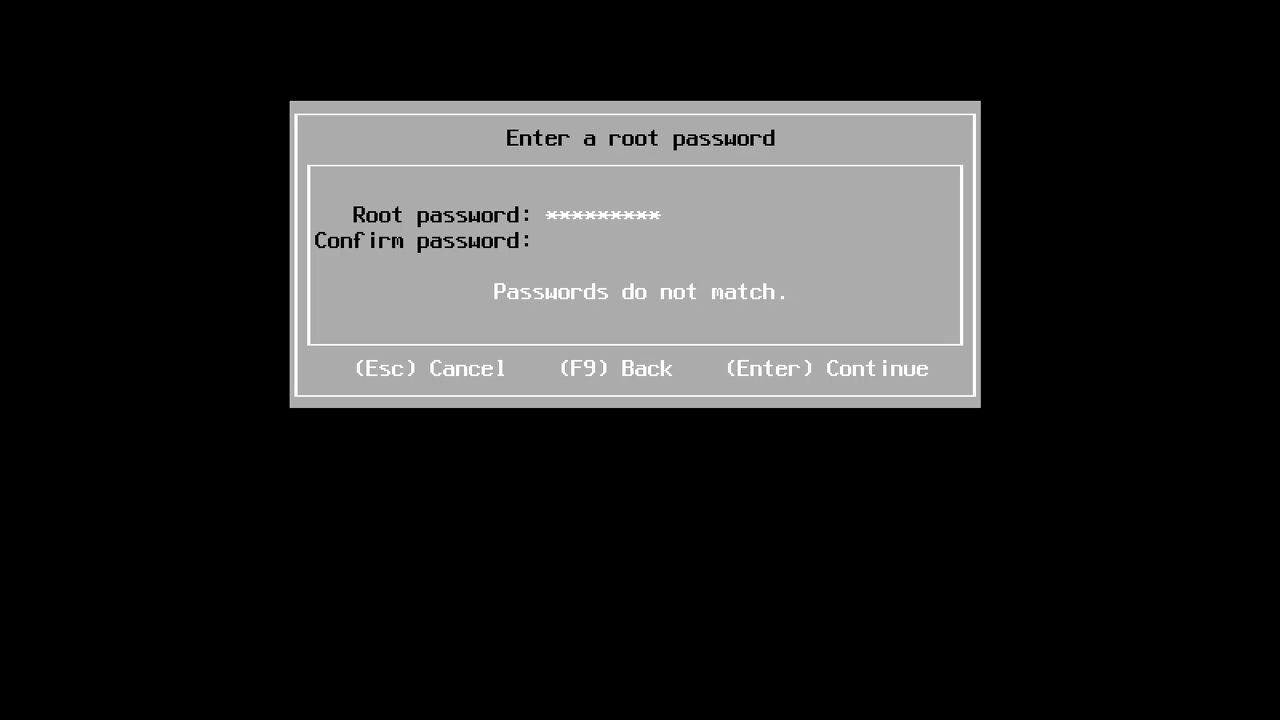
pyautogui.press('Tab')
pyautogui.write('*********')
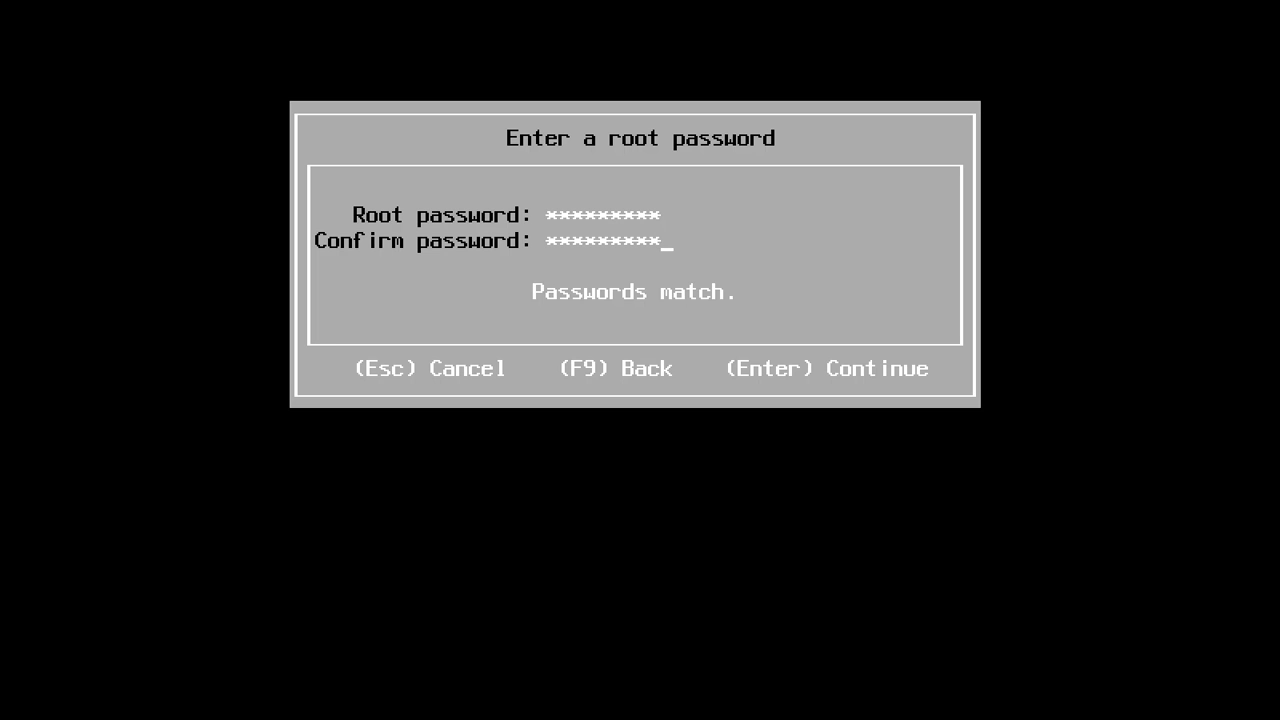
pyautogui.press('Return')
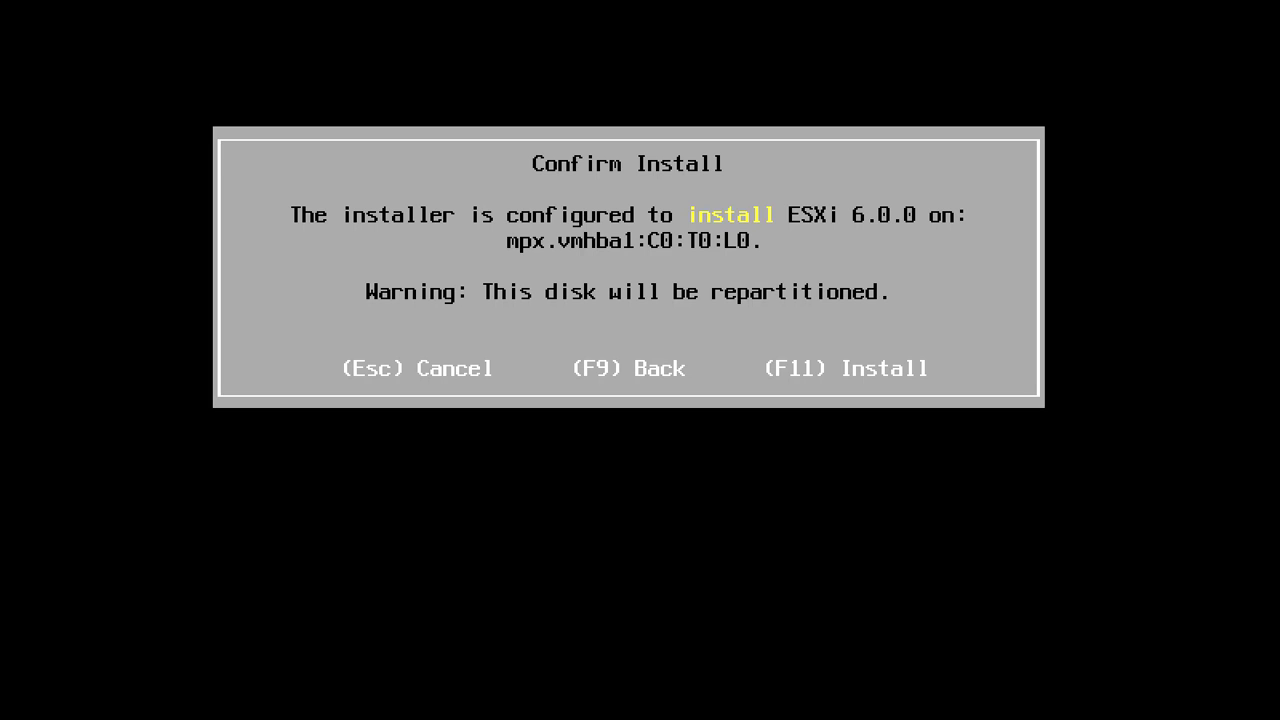
# Confirm the ESXi 6.0.0 install, then restore the remote window and reset Magnifier to 100%.
pyautogui.press('F11')
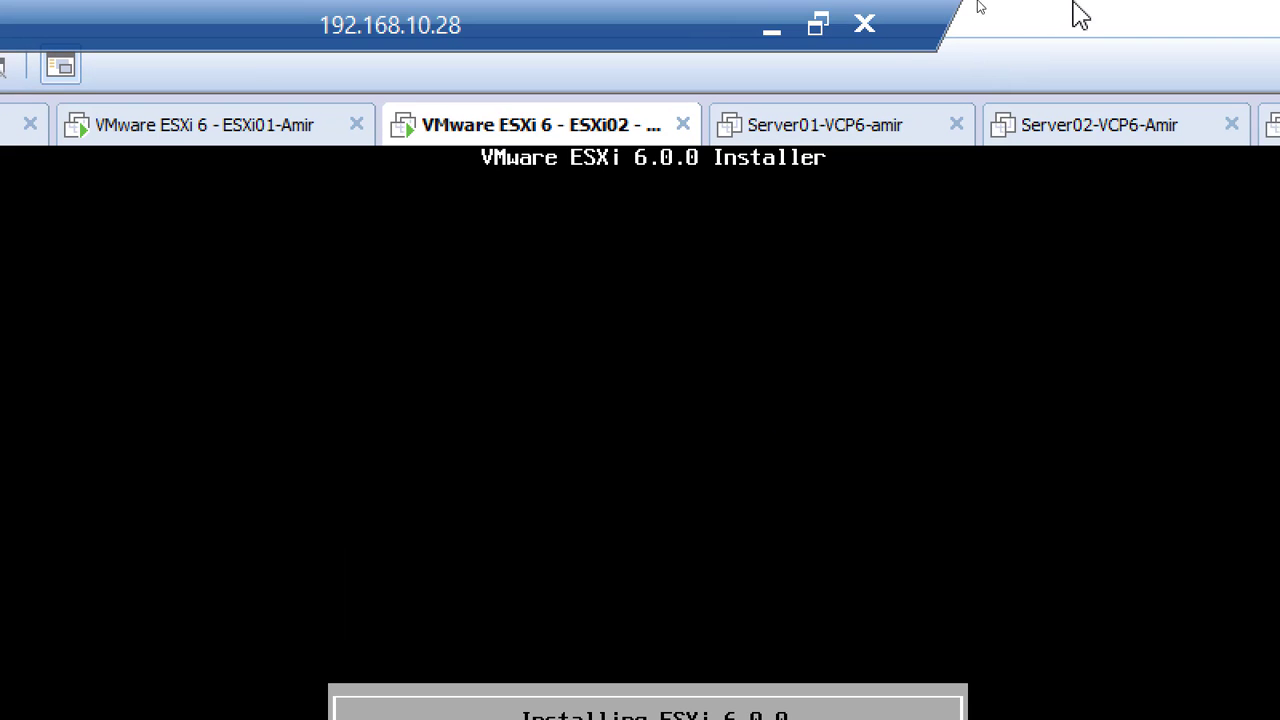
pyautogui.click(820, 23)
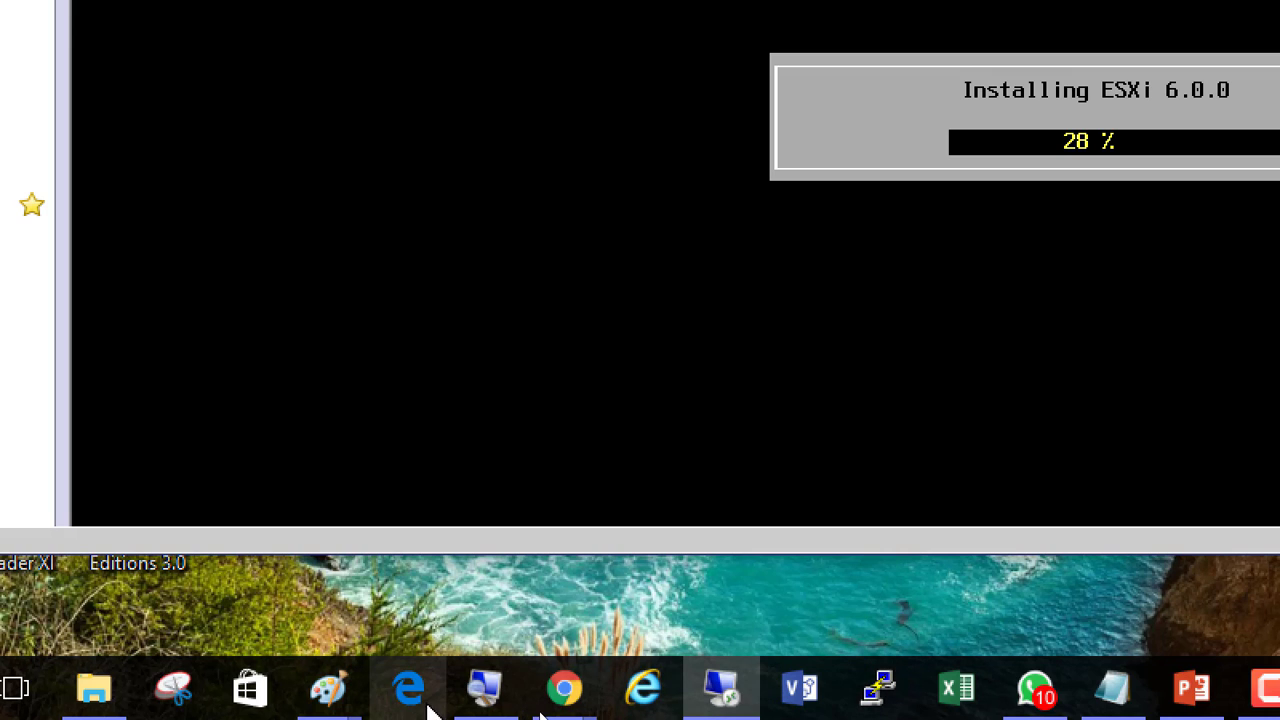
pyautogui.click(486, 702)
pyautogui.click(526, 645)
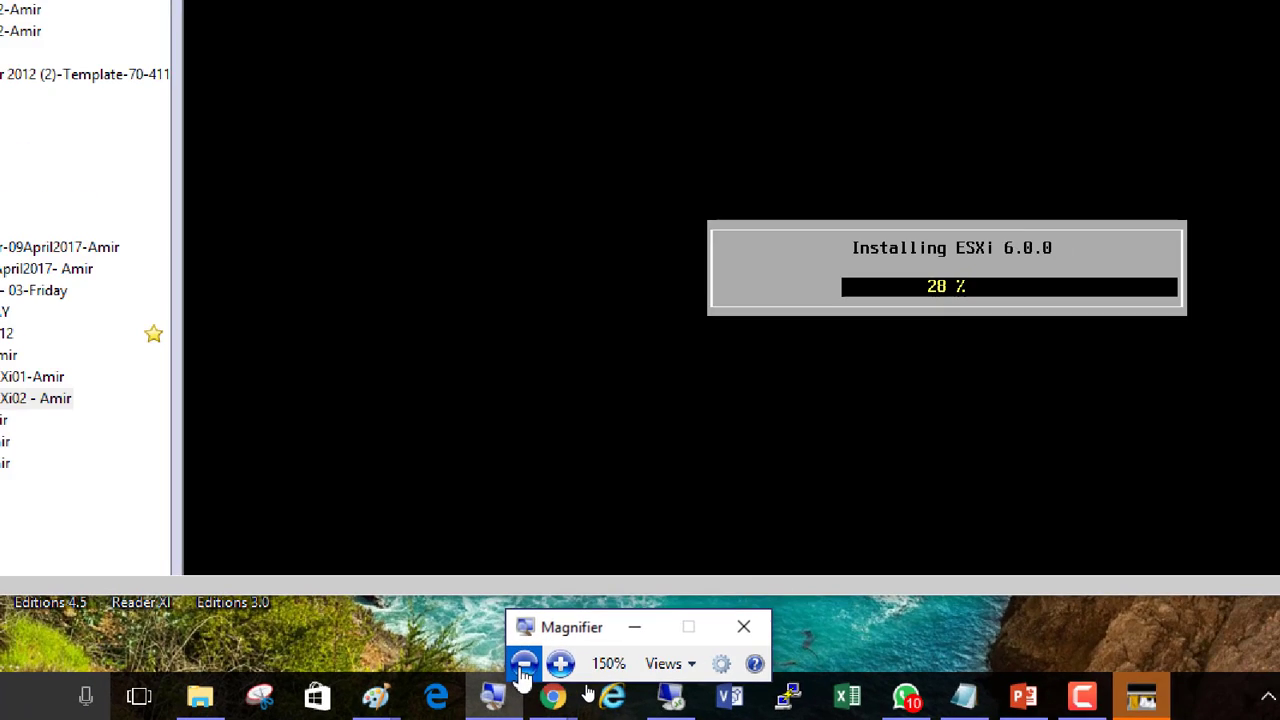
pyautogui.click(523, 662)
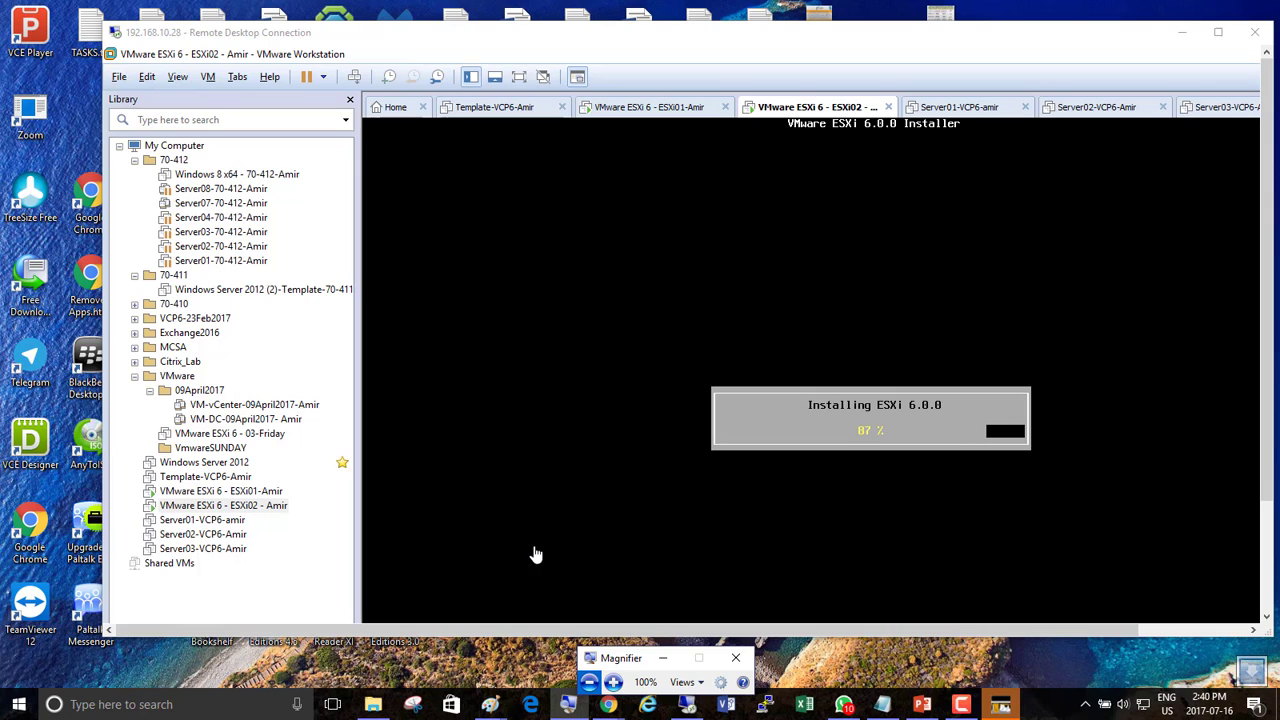
# Focus the Remote Desktop window while the installation completes to its reboot prompt.
pyautogui.click(835, 47)
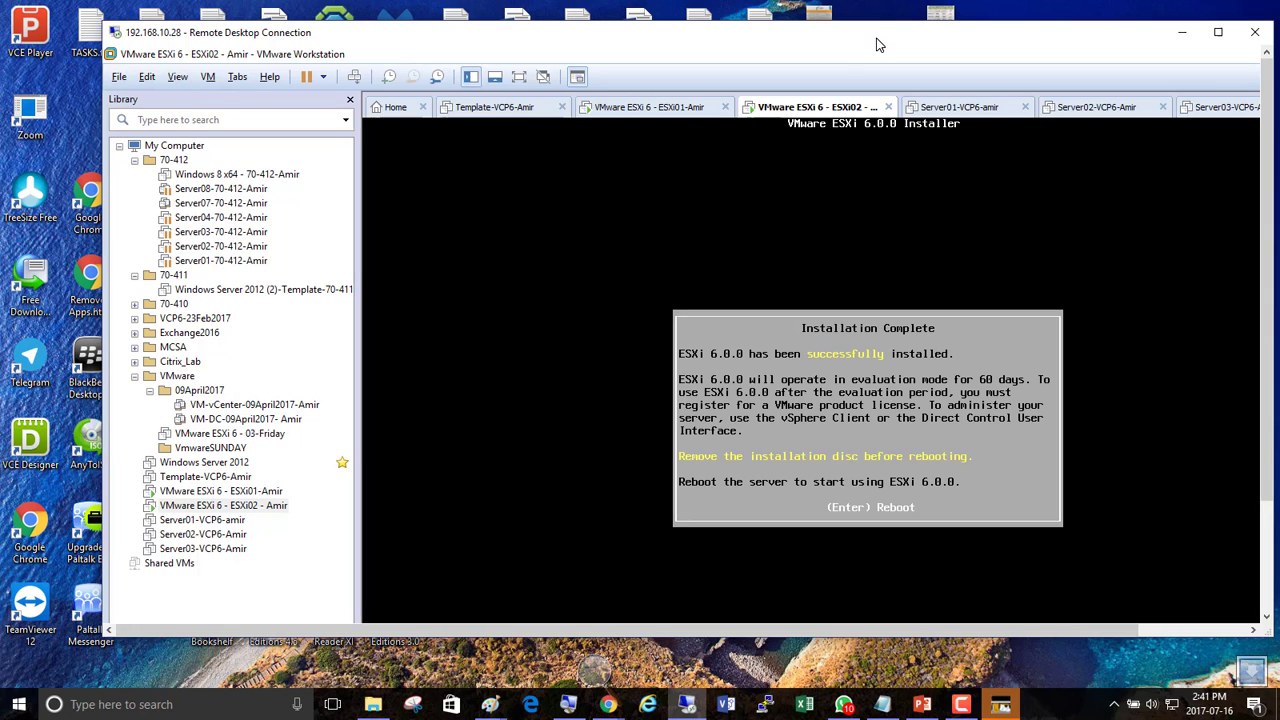
# Reboot the newly installed host so it starts to the ESXi 6.0.0 console.
pyautogui.press('Return')
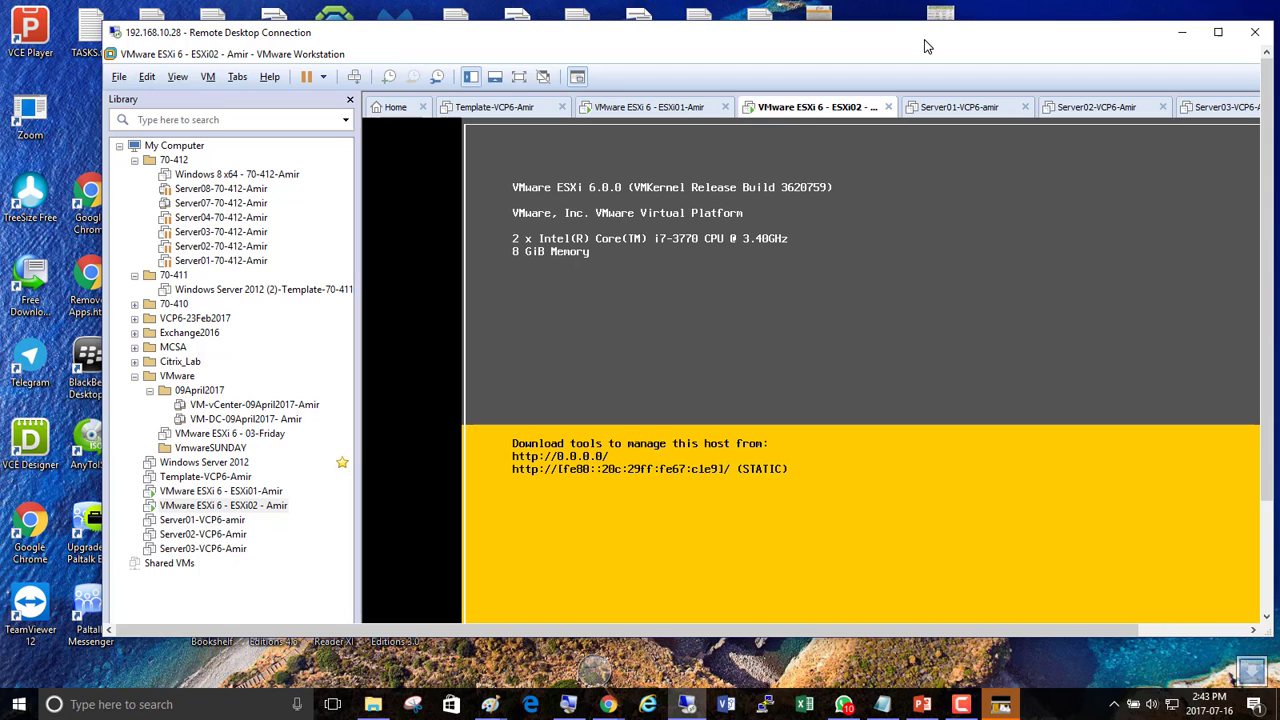
# Log in to the ESXi02 console as root with its password, magnifying the screen to 200%.
pyautogui.doubleClick(912, 43)
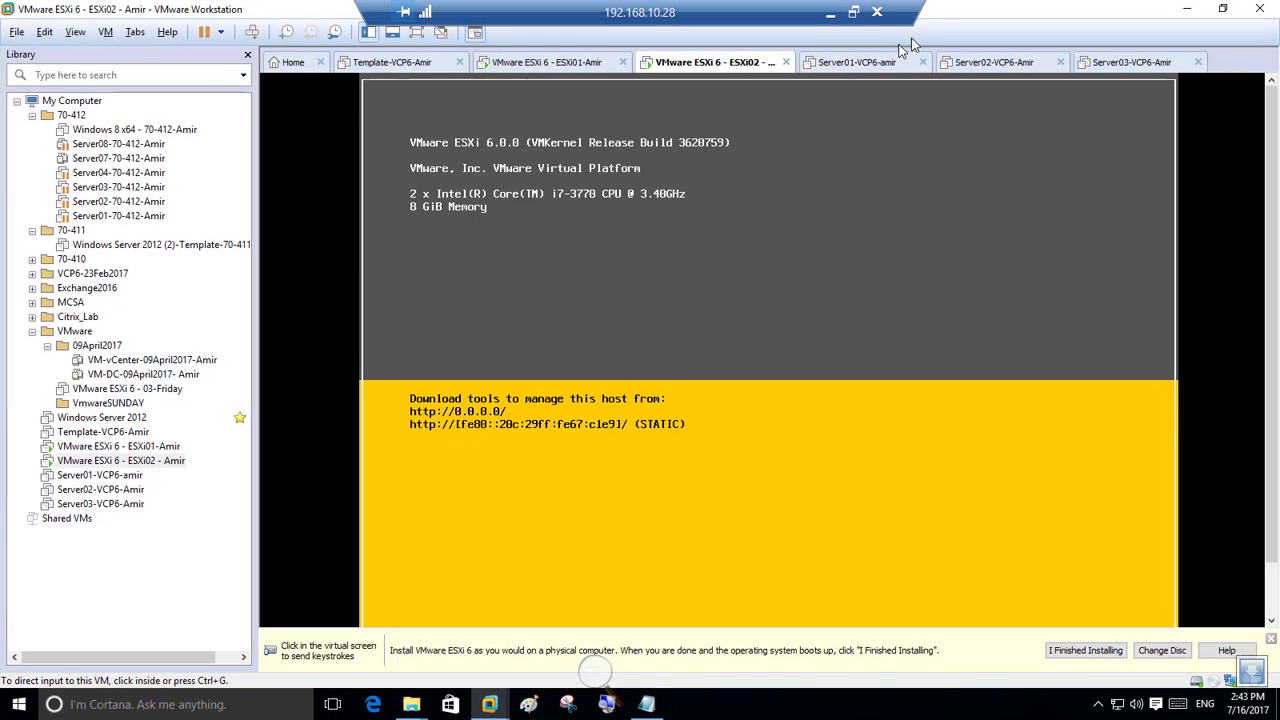
pyautogui.click(679, 231)
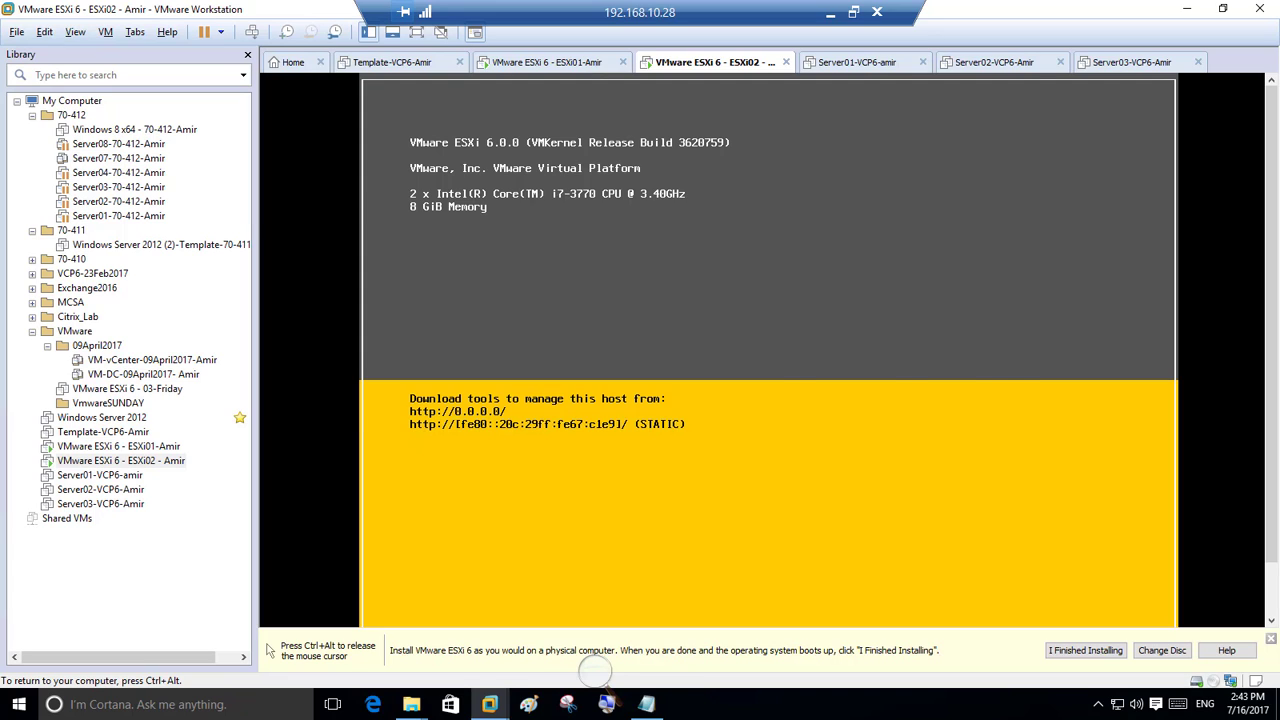
pyautogui.press('F2')
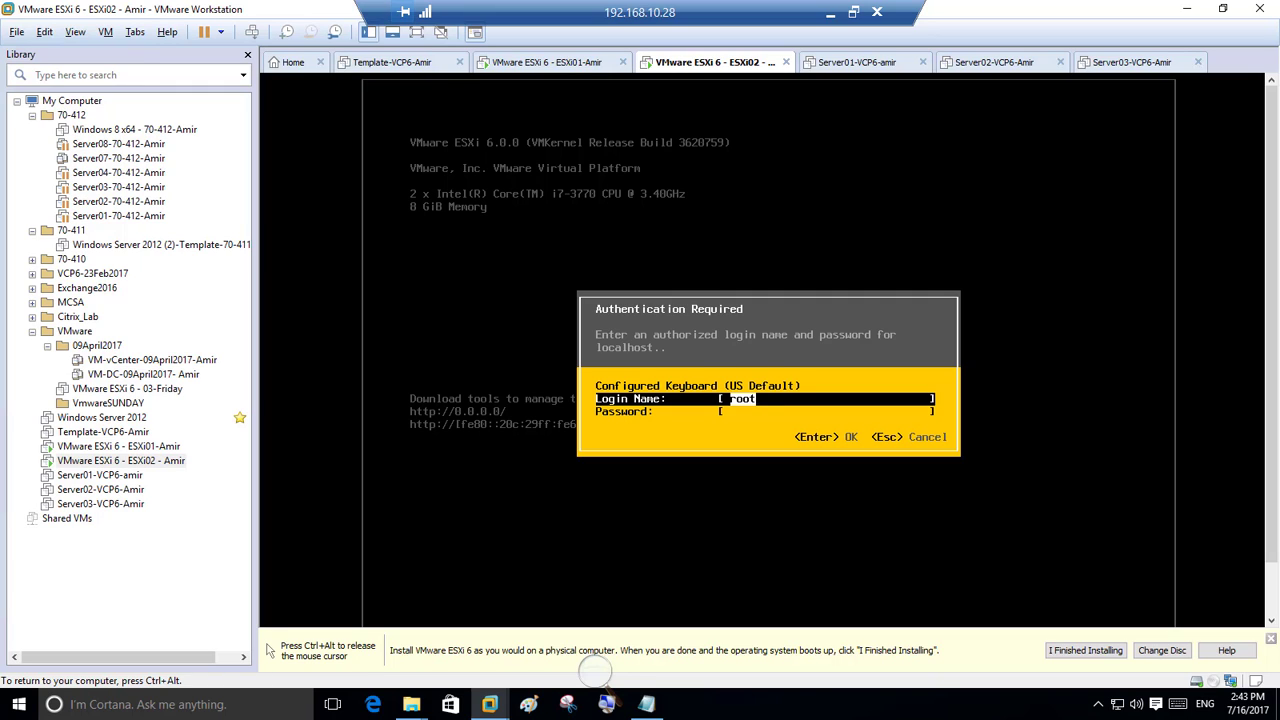
pyautogui.press('Tab')
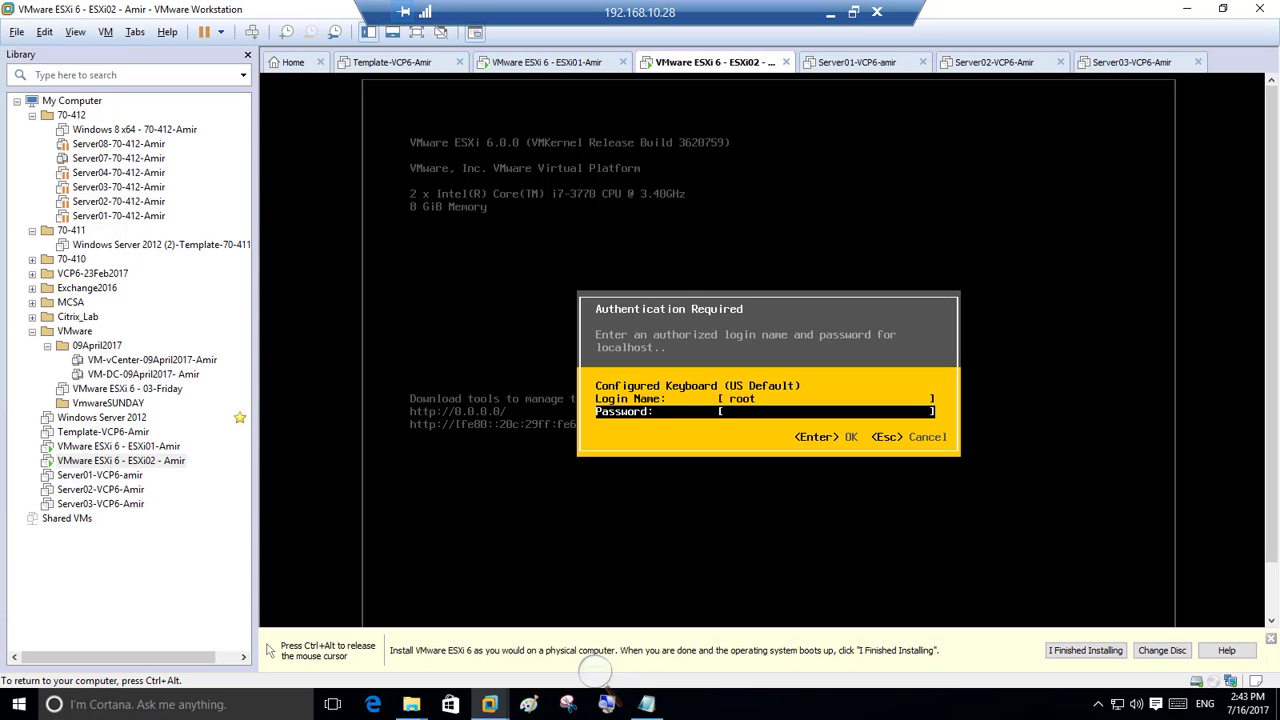
pyautogui.hotkey('ctrl', 'alt')
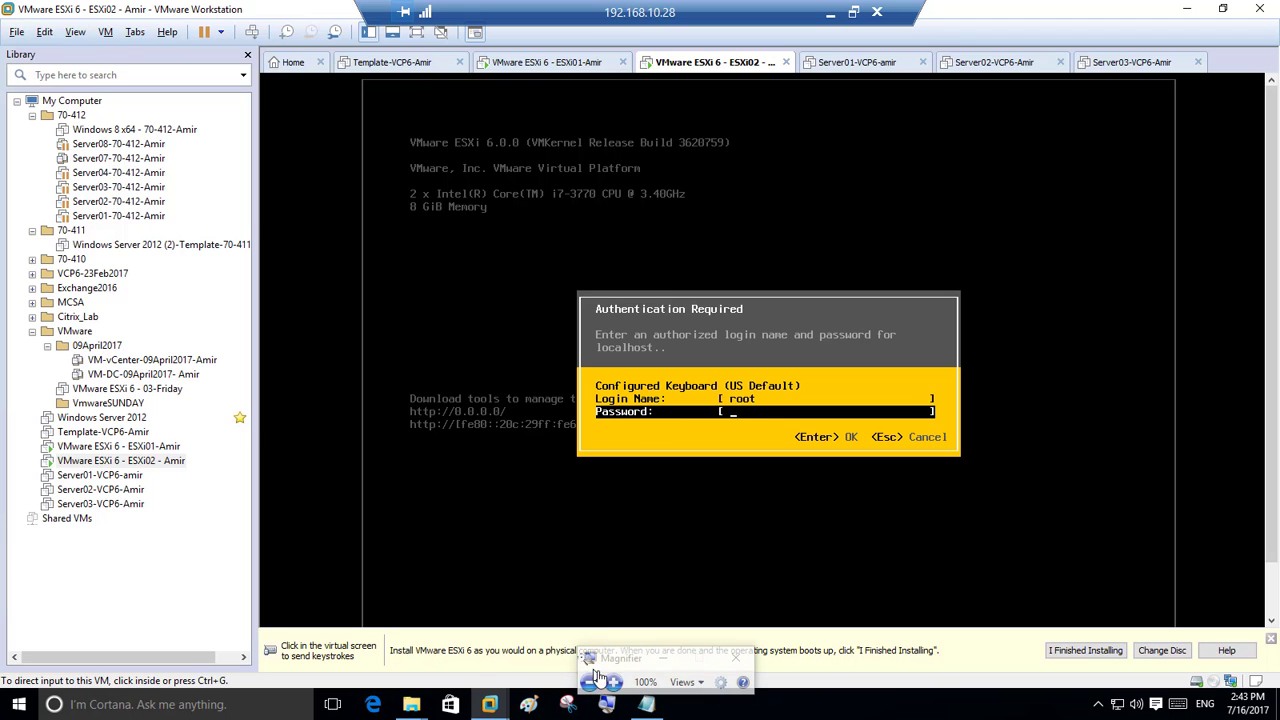
pyautogui.click(613, 682)
pyautogui.click(613, 686)
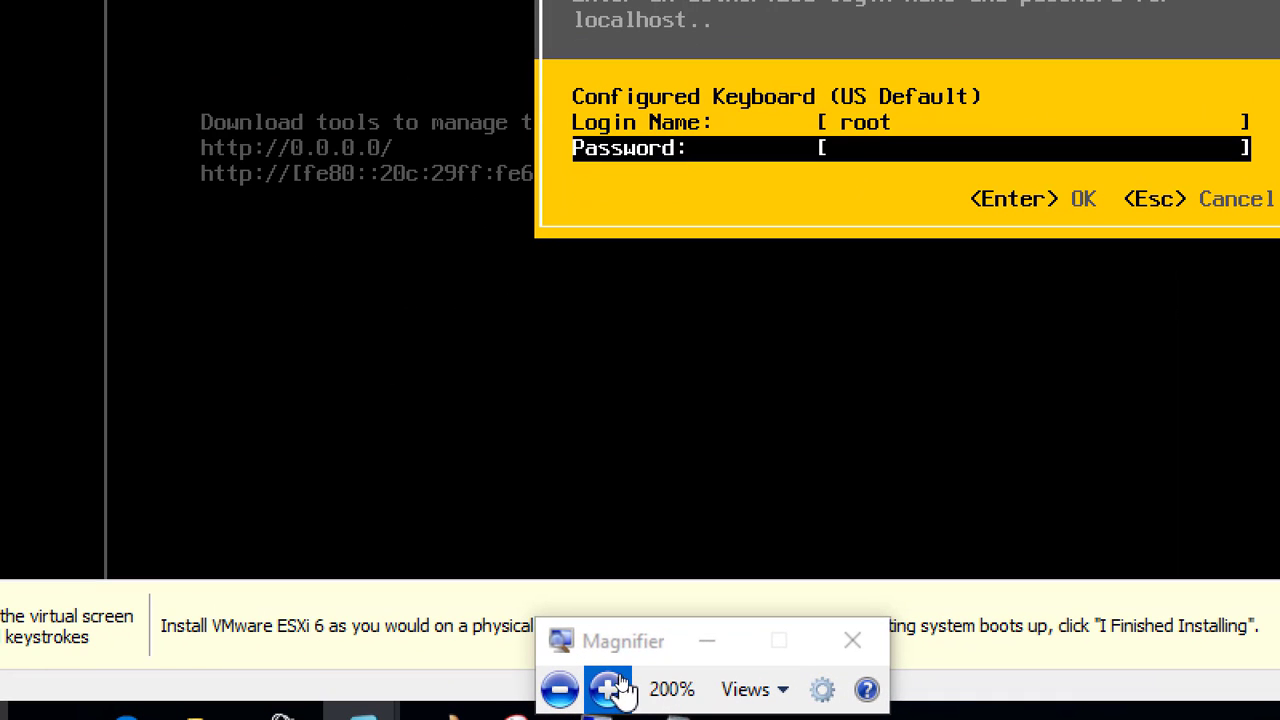
pyautogui.click(895, 212)
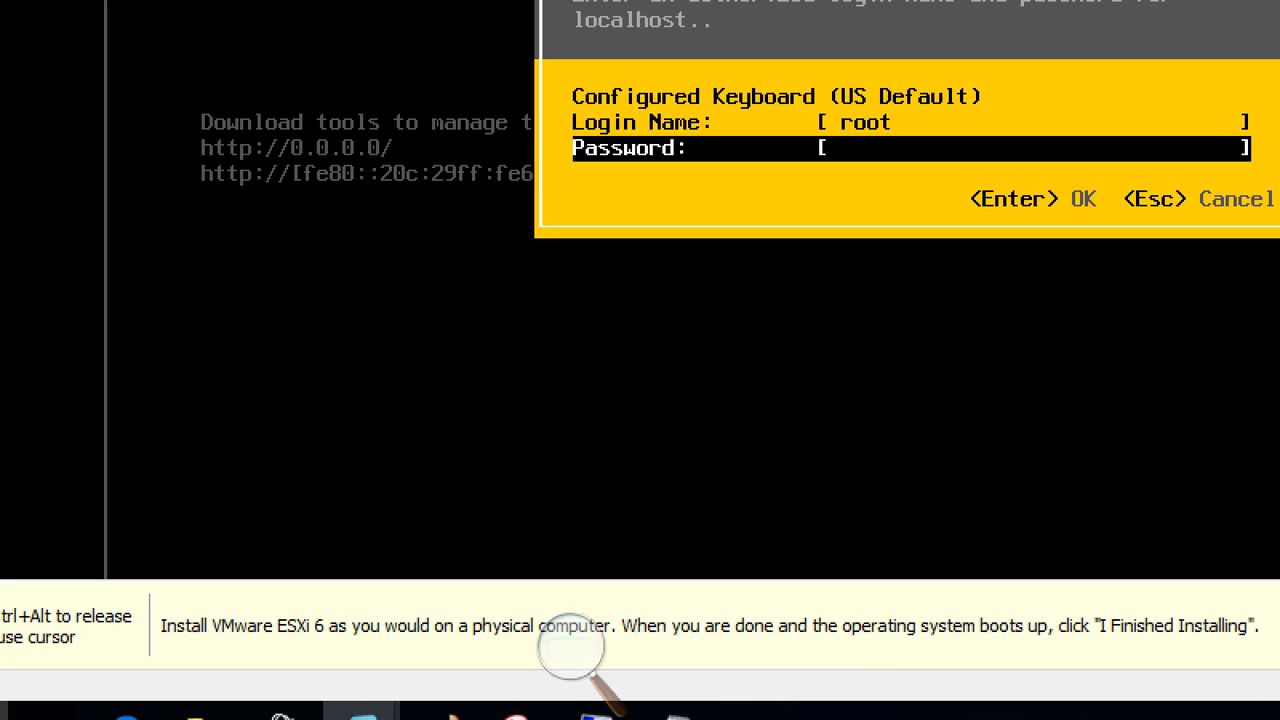
pyautogui.write('*********')
pyautogui.press('Return')
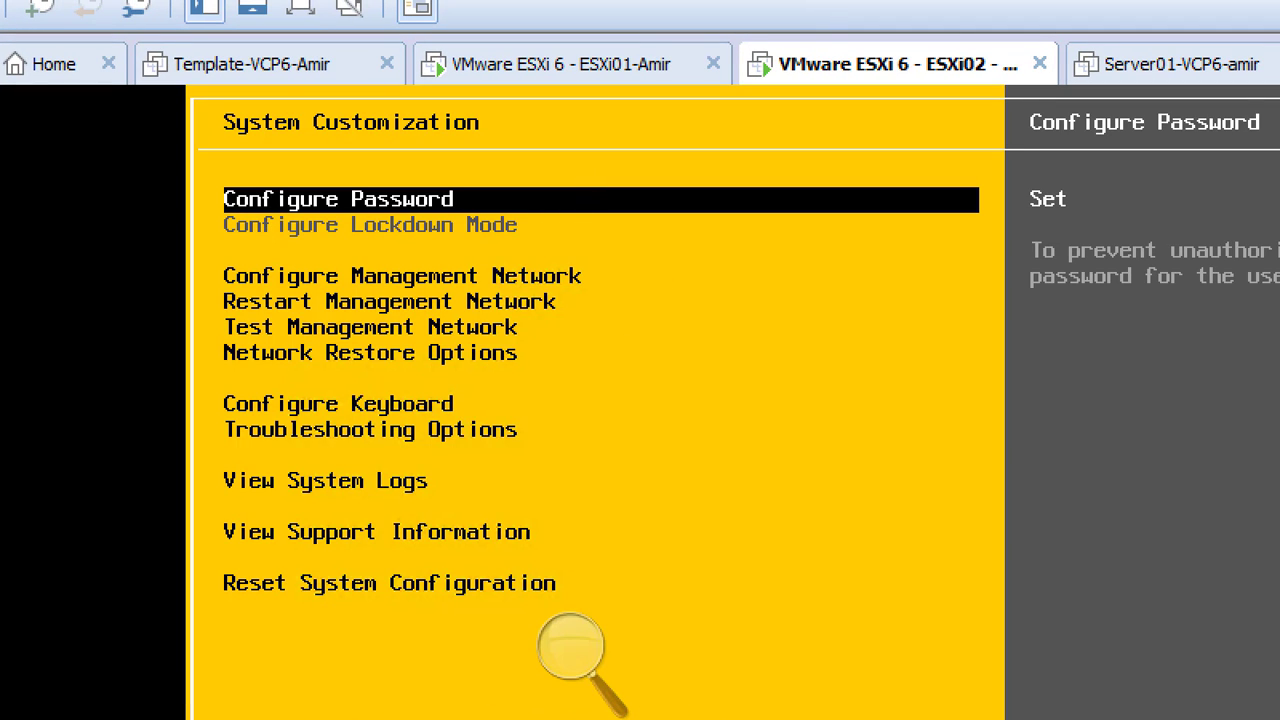
# Highlight Configure Management Network in the System Customization menu.
pyautogui.press('Down')
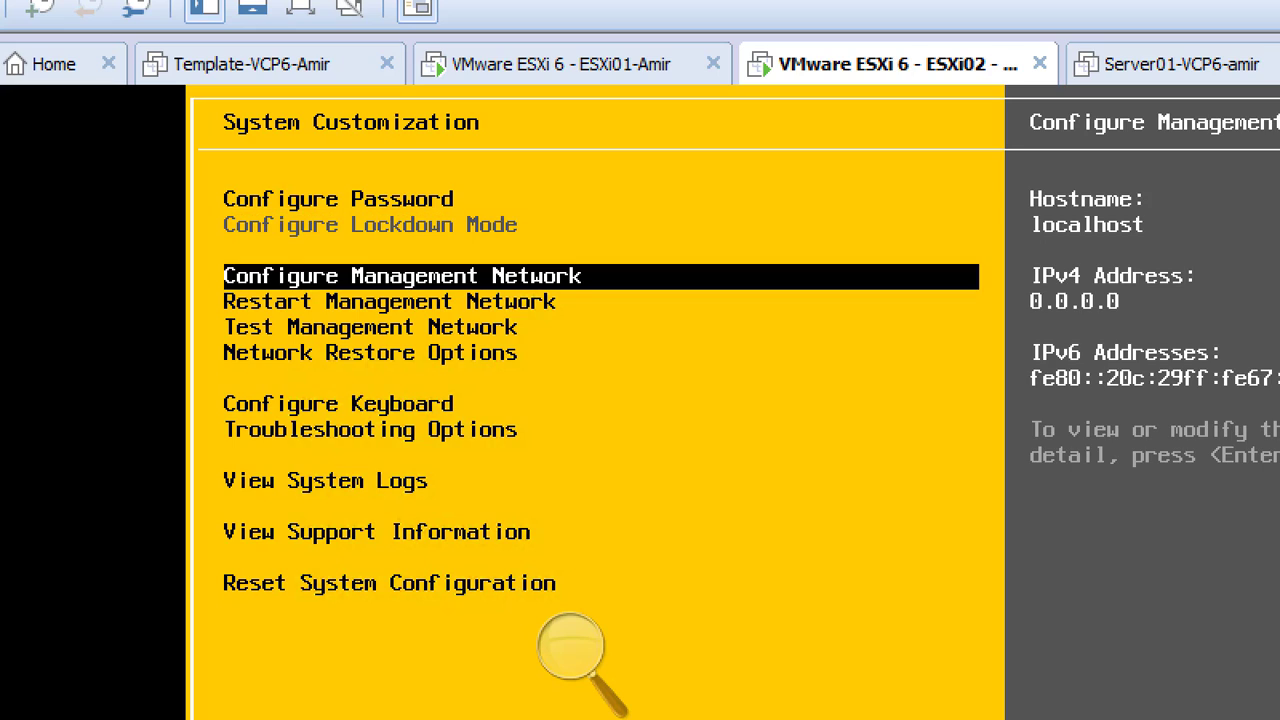
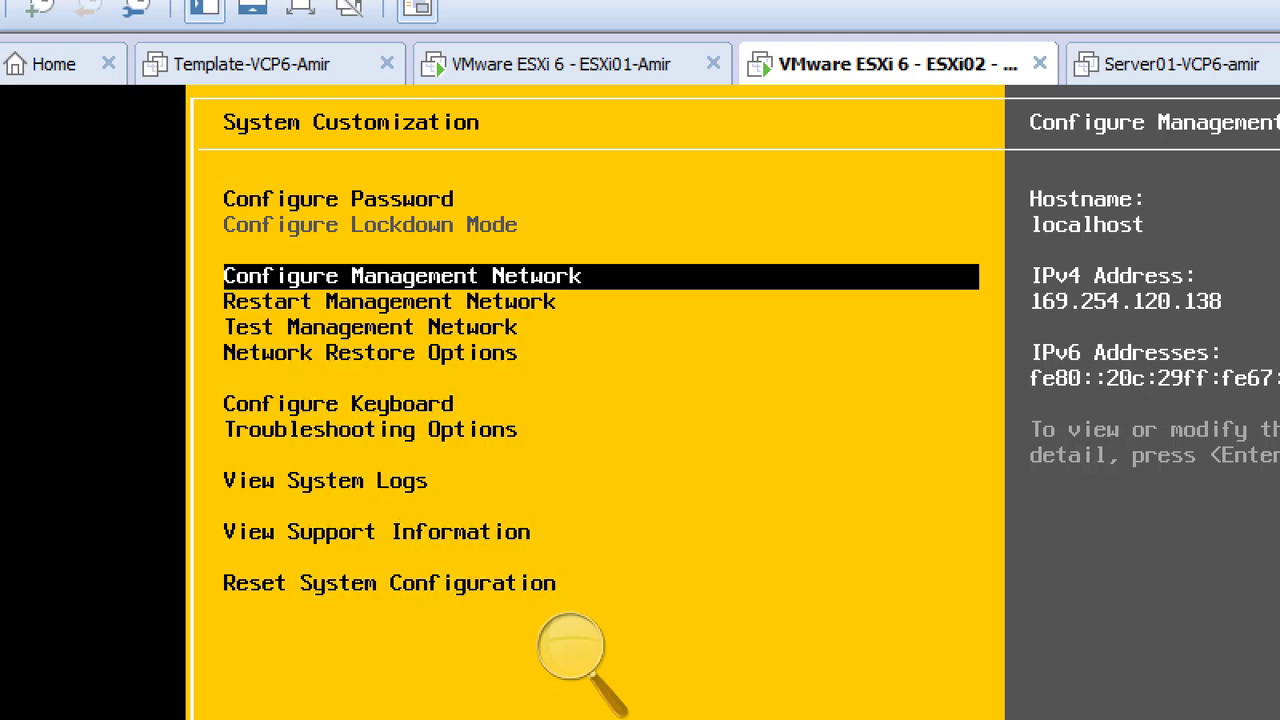
# Enter Configure Management Network on ESXi02 and move down to IPv4 Configuration.
pyautogui.press('Return')
pyautogui.press('Return')
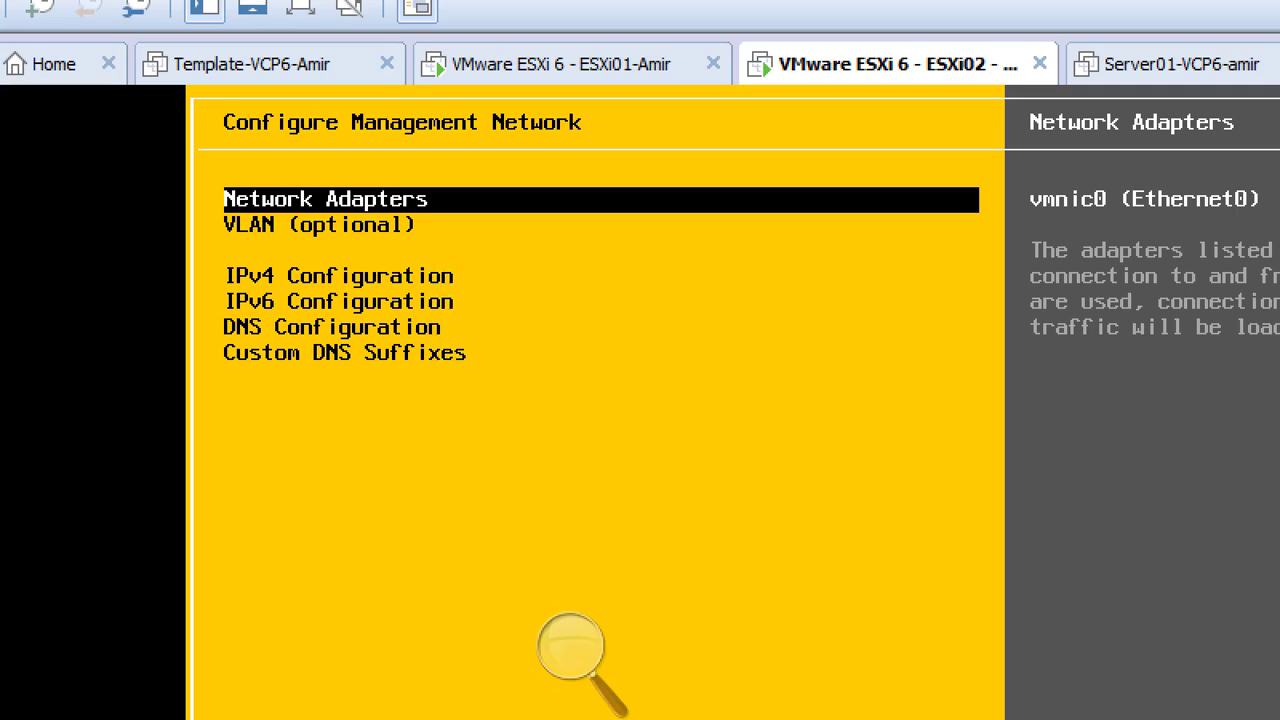
pyautogui.press('Down')
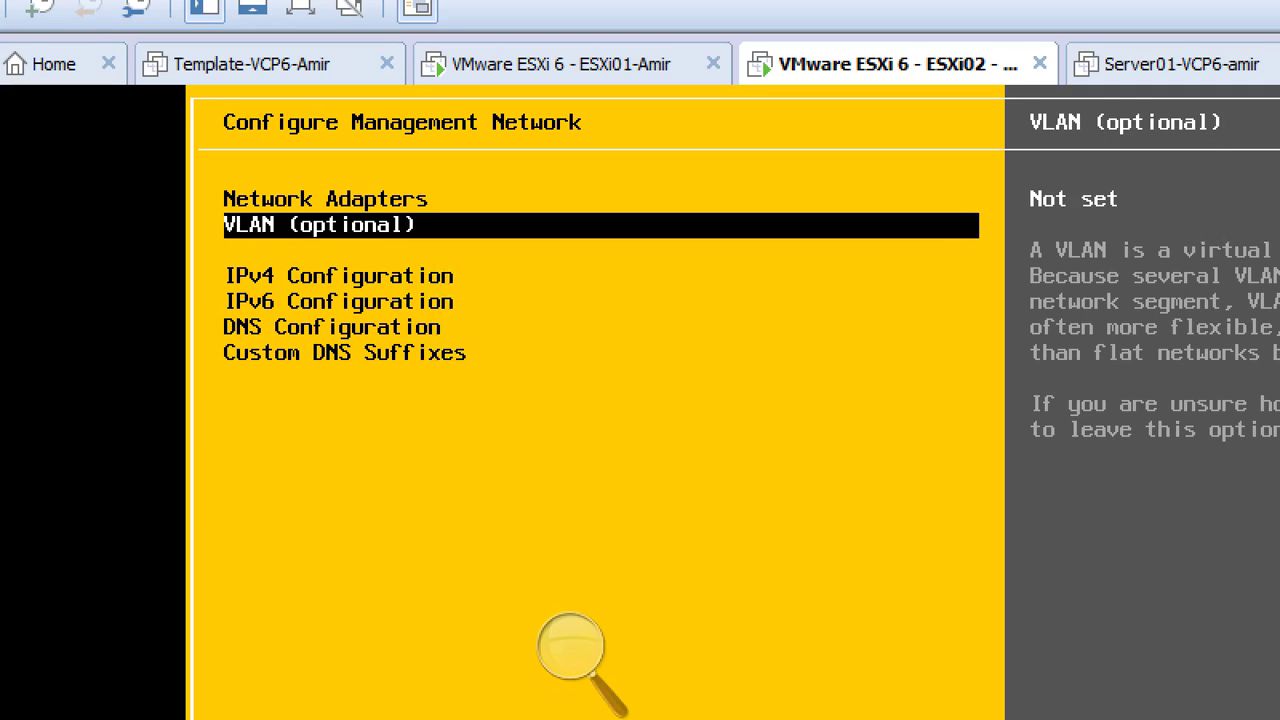
pyautogui.press('Down')
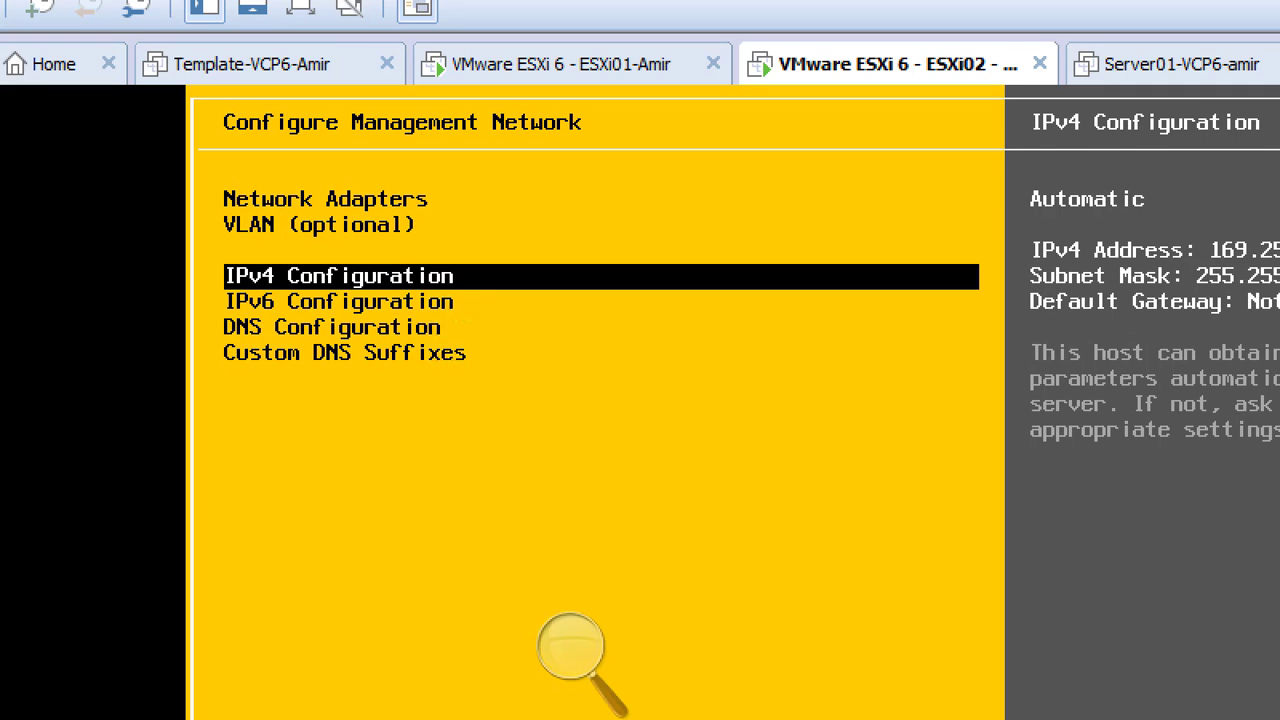
# Switch ESXi02's IPv4 configuration from dynamic to a static address.
pyautogui.press('Return')
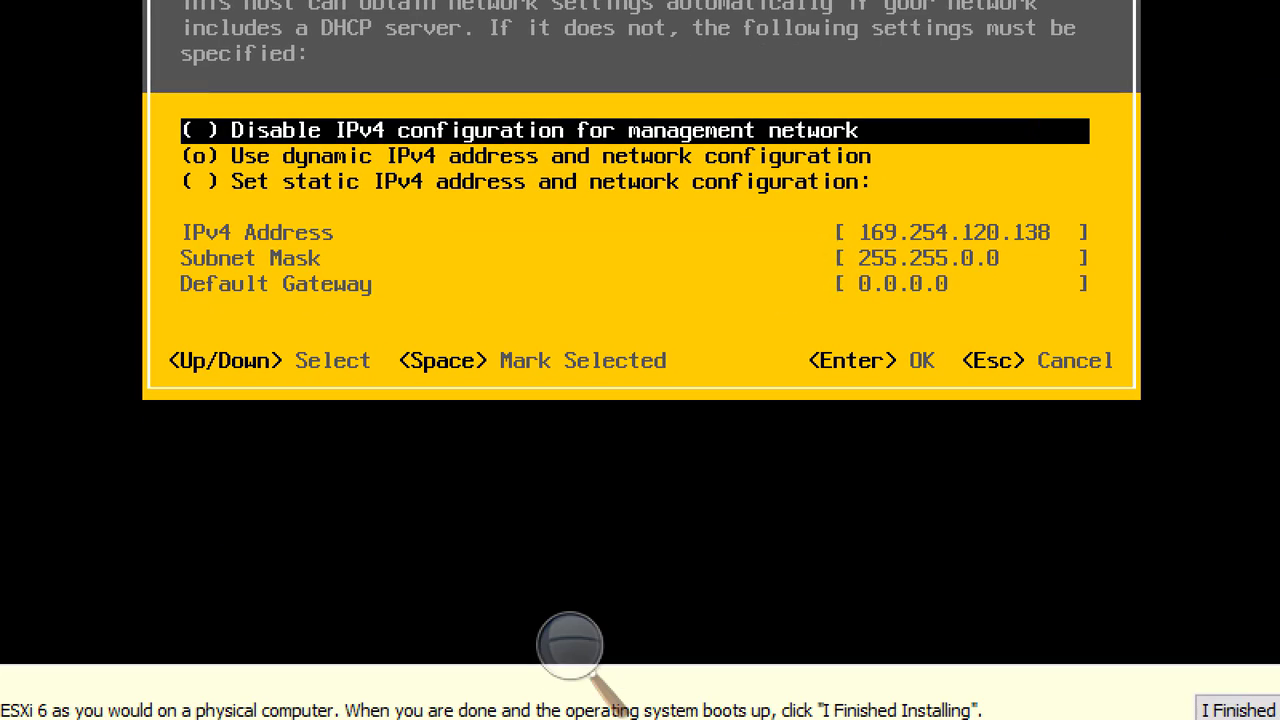
pyautogui.press('Down')
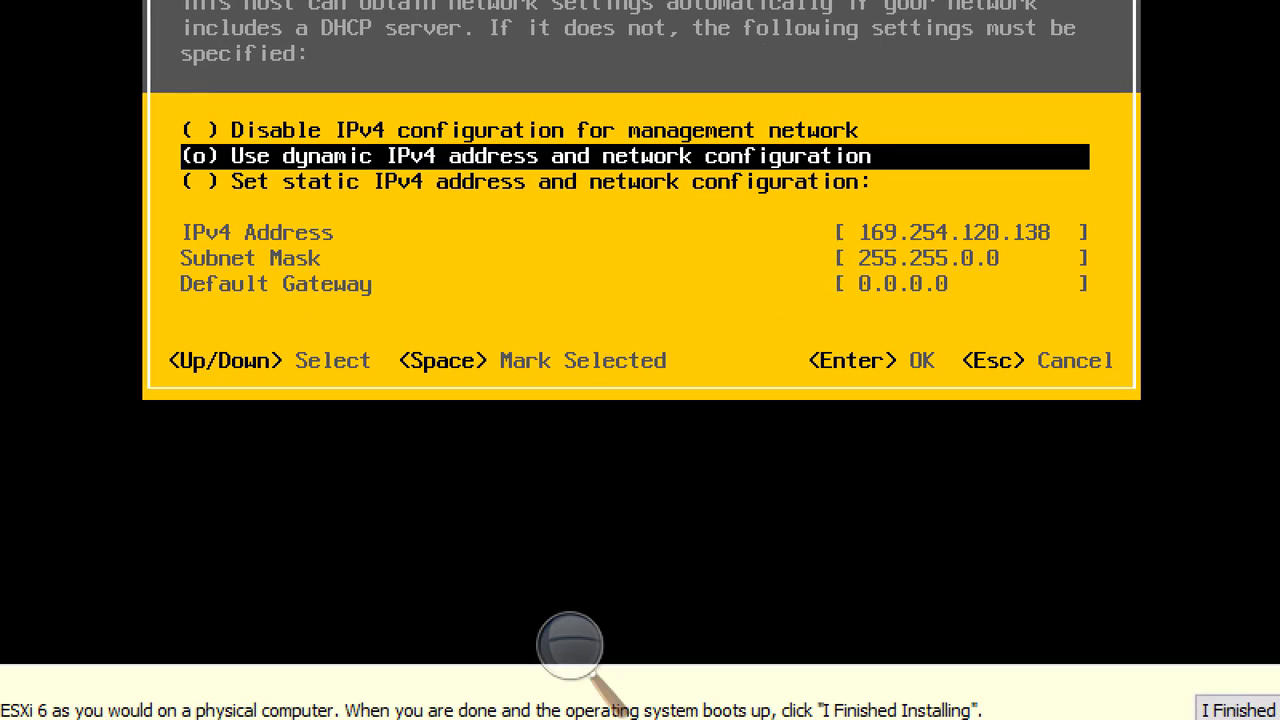
pyautogui.press('Down')
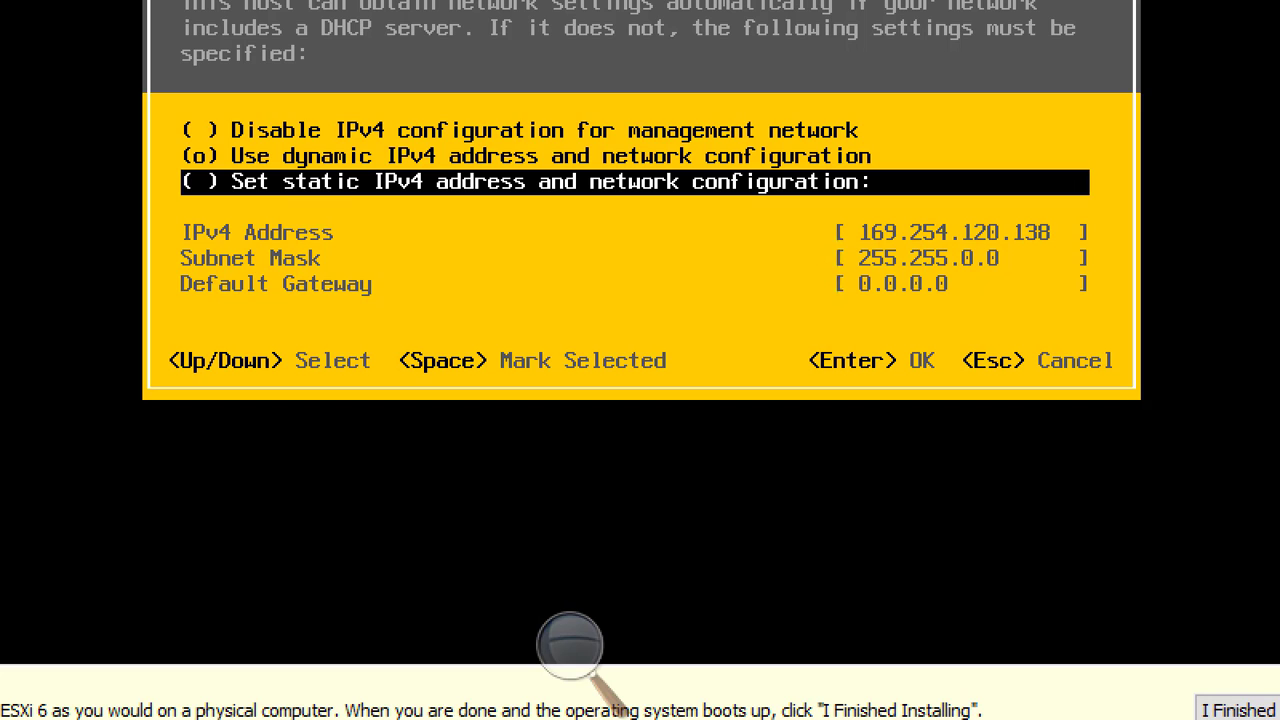
pyautogui.press('space')
pyautogui.press('Down')
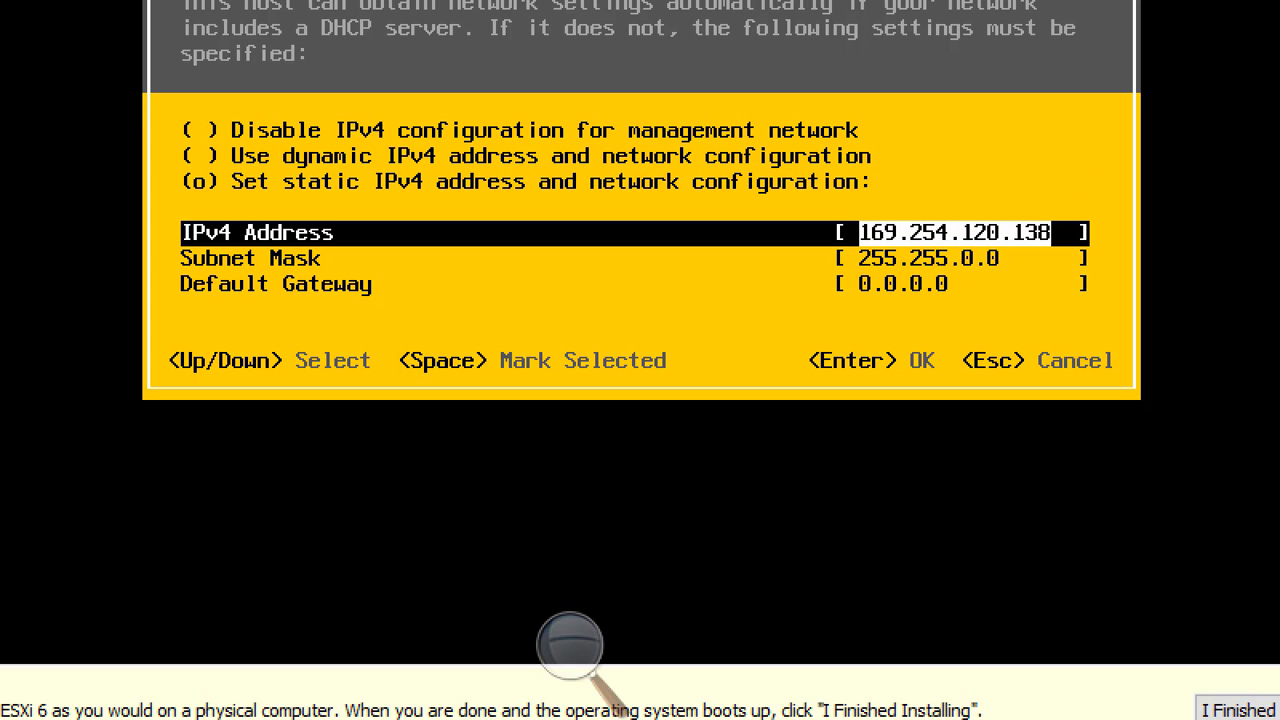
# Enter IP 192.168.200.5, mask 255.255.255.0 and gateway 192.168.200.50, then save.
pyautogui.write('192')
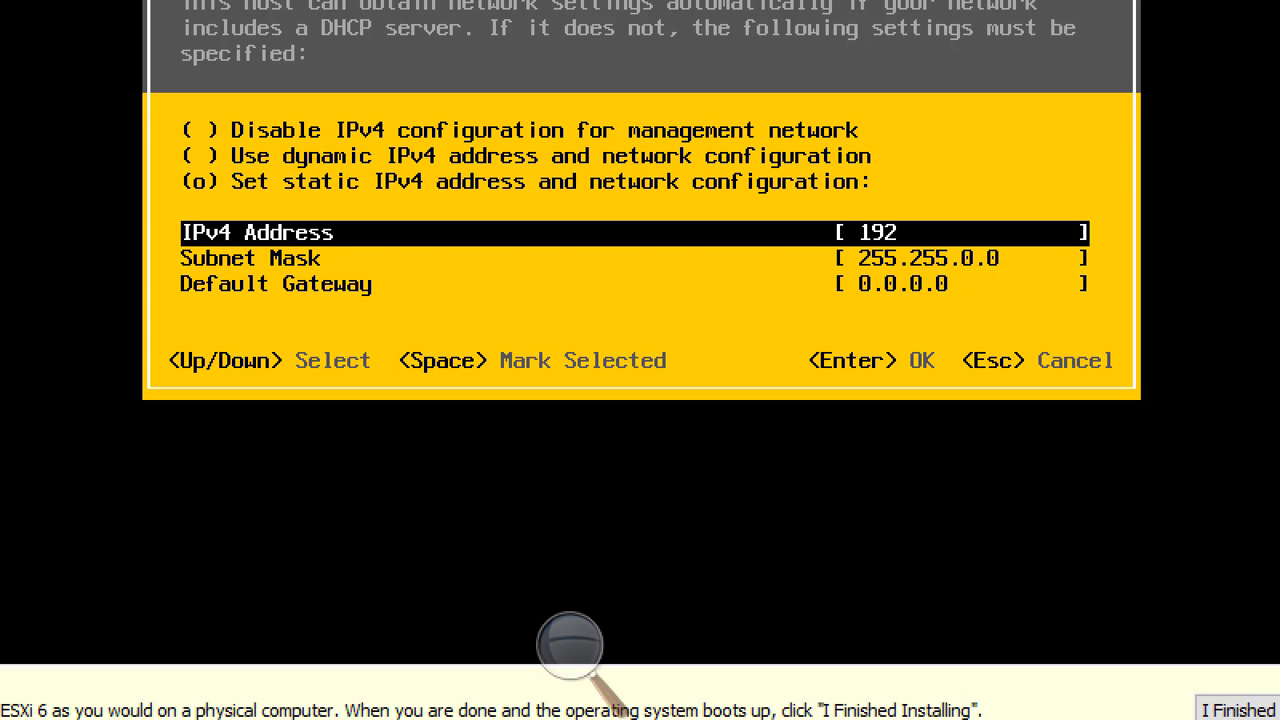
pyautogui.write('.168.200')
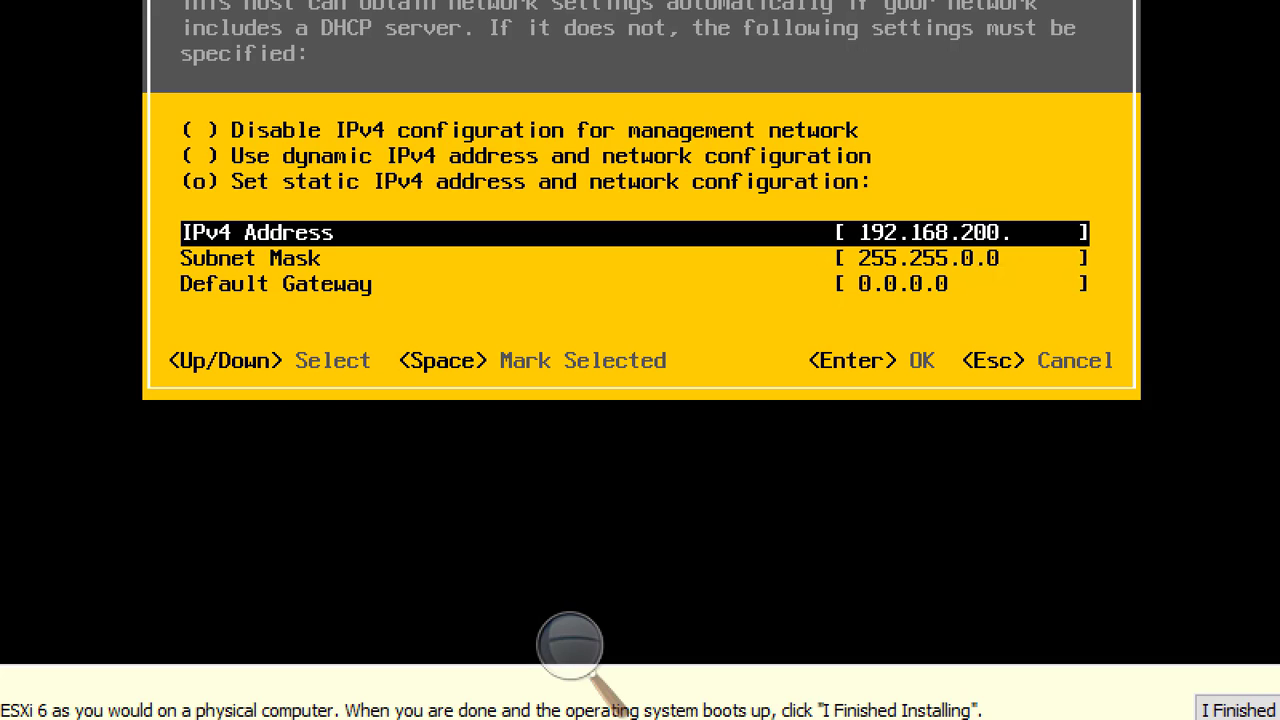
pyautogui.write('.5')
pyautogui.press('Down')
pyautogui.press('Left')
pyautogui.press('Left')
pyautogui.press('Left')
pyautogui.press('Left')
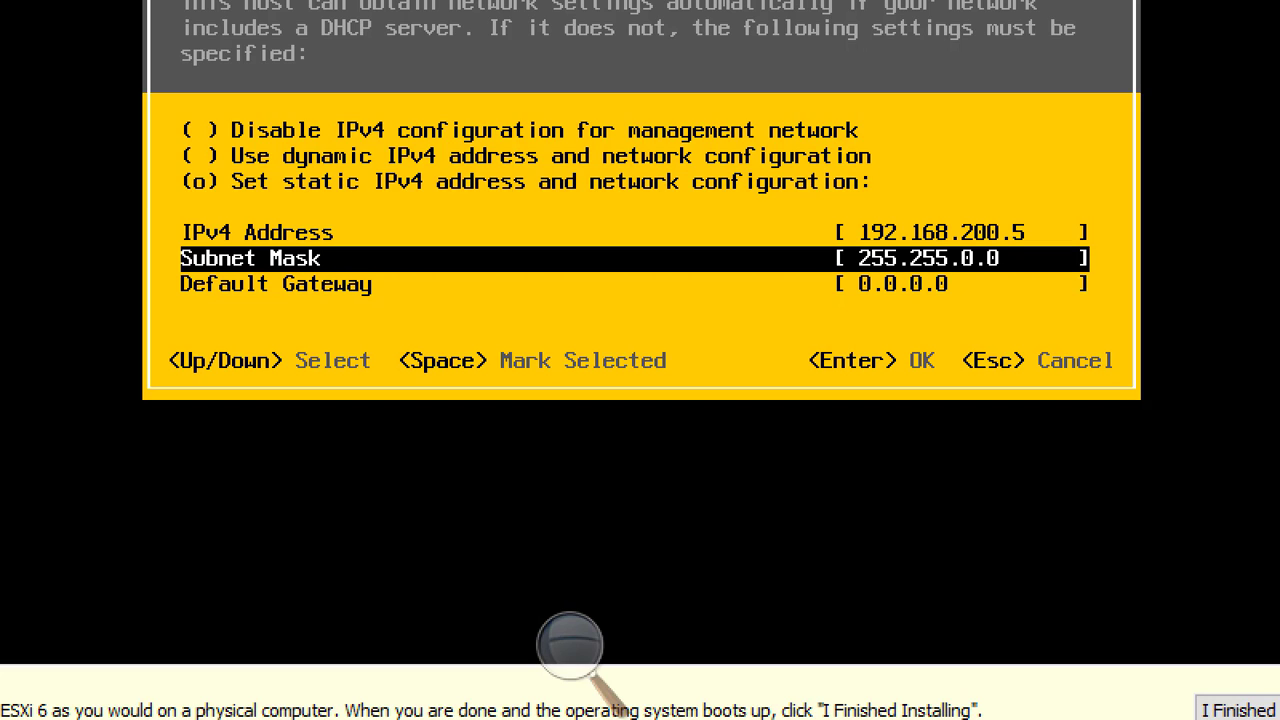
pyautogui.press('Delete')
pyautogui.write('255.')
pyautogui.press('Down')
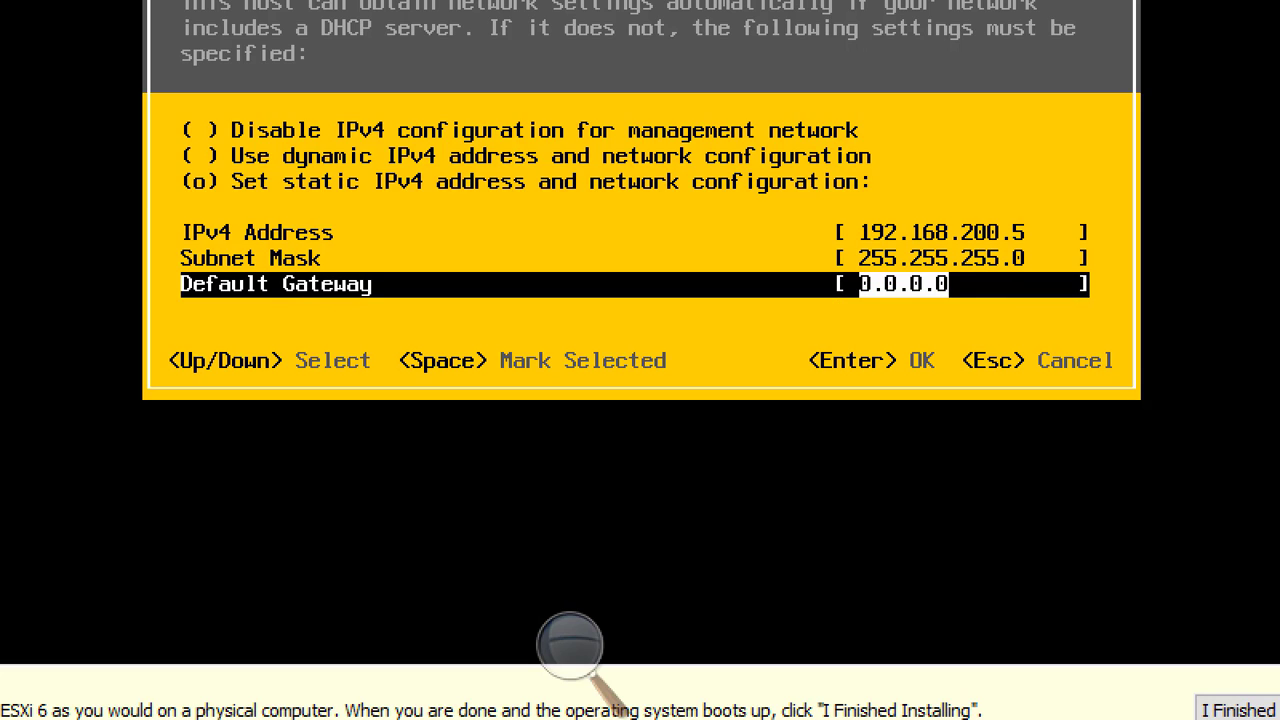
pyautogui.write('192.')
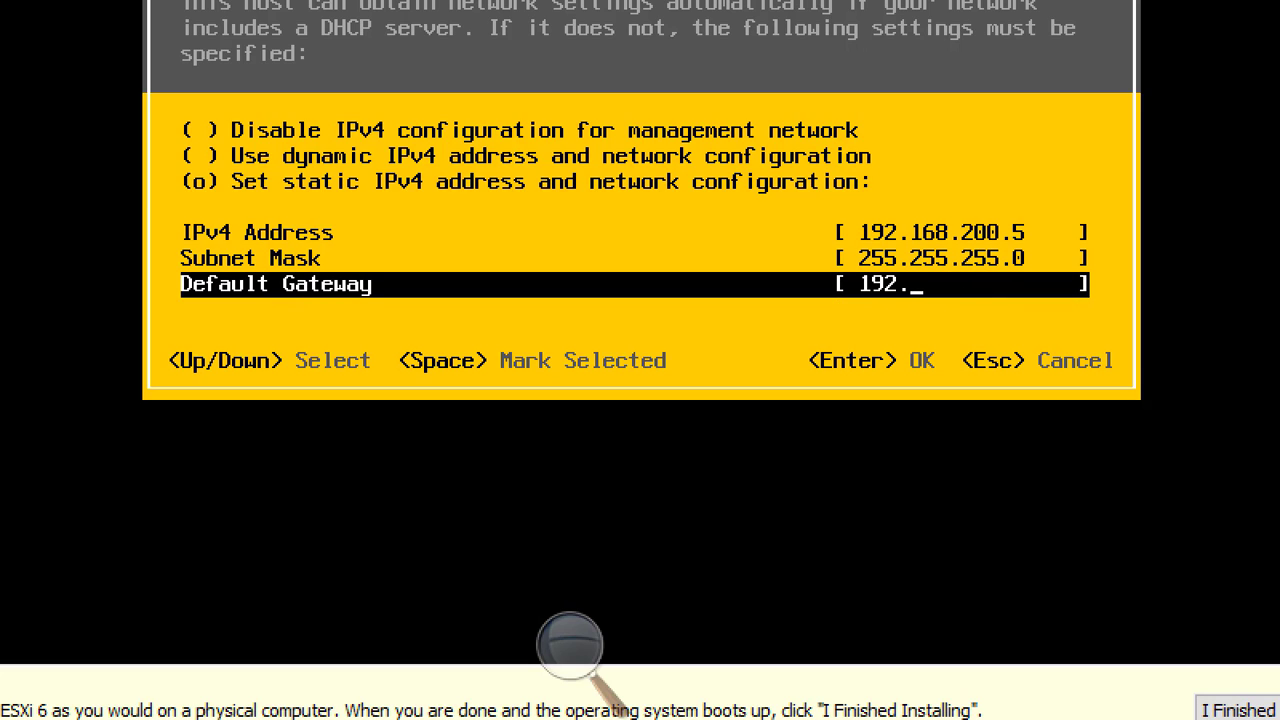
pyautogui.write('168.200.')
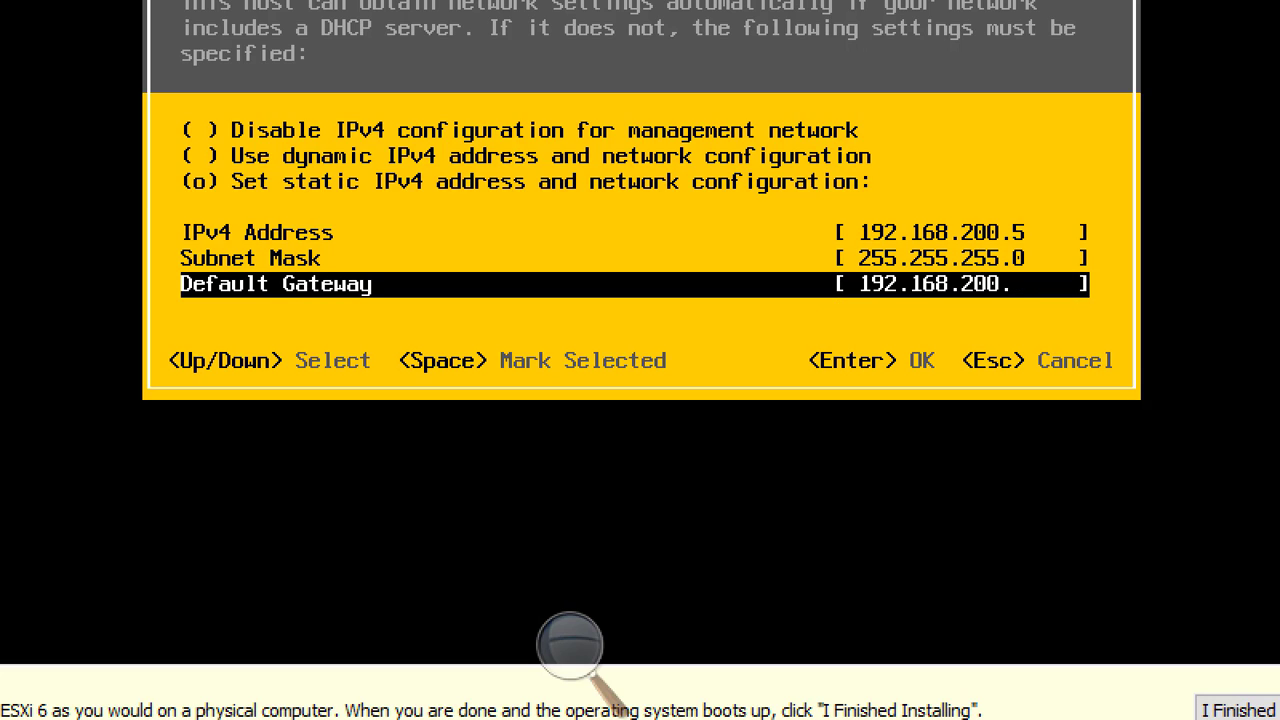
pyautogui.write('50')
pyautogui.press('Return')
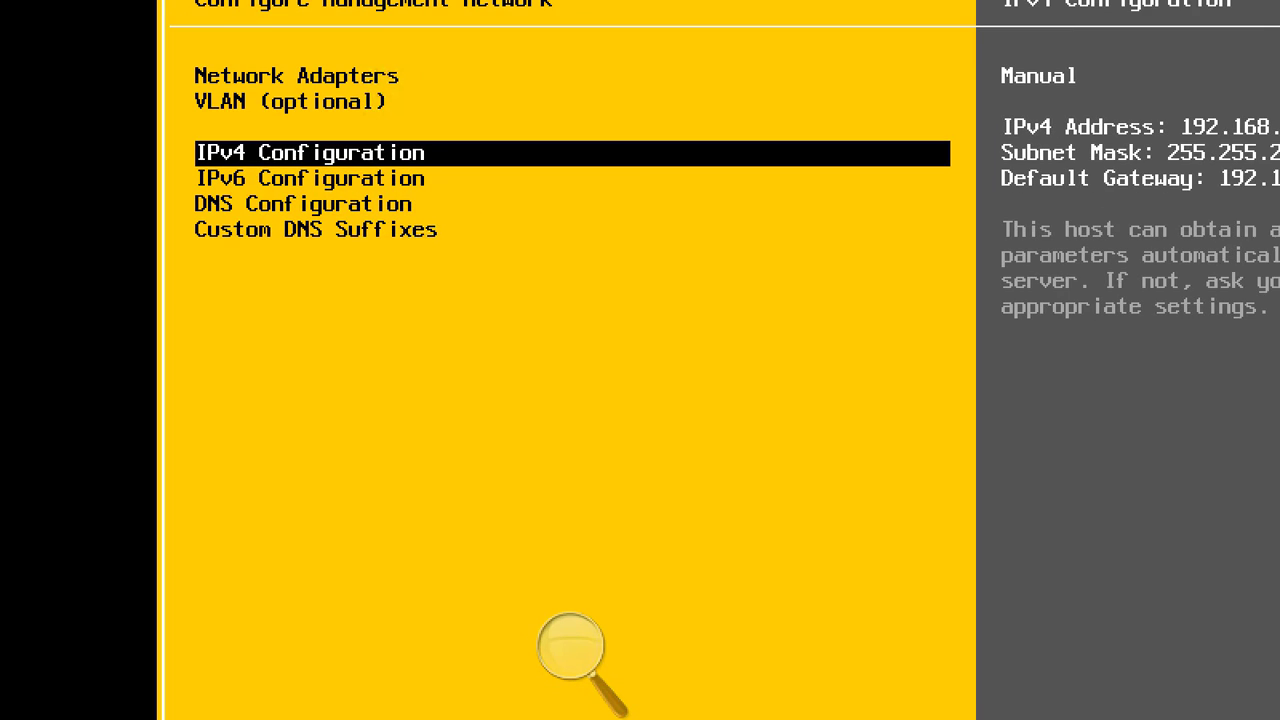
# In DNS Configuration, set primary DNS 192.168.200.1 and hostname ESXi02, then save.
pyautogui.press('Down')
pyautogui.press('Down')
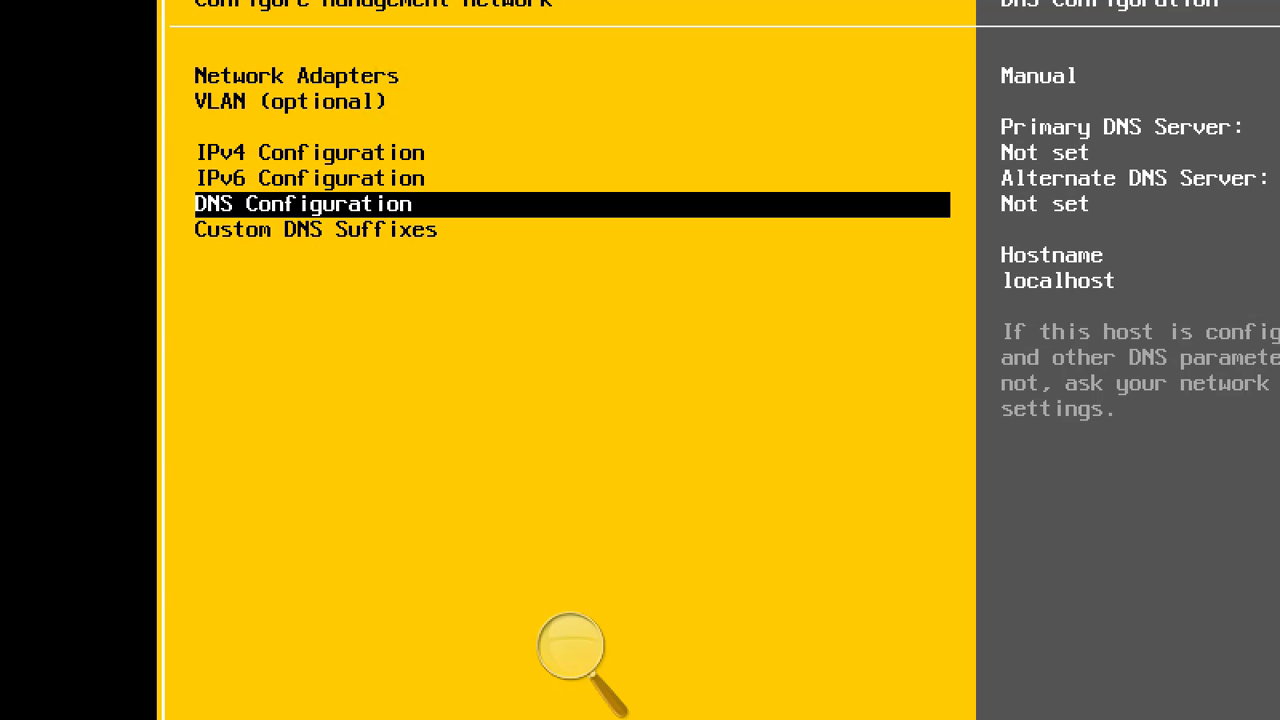
pyautogui.press('Return')
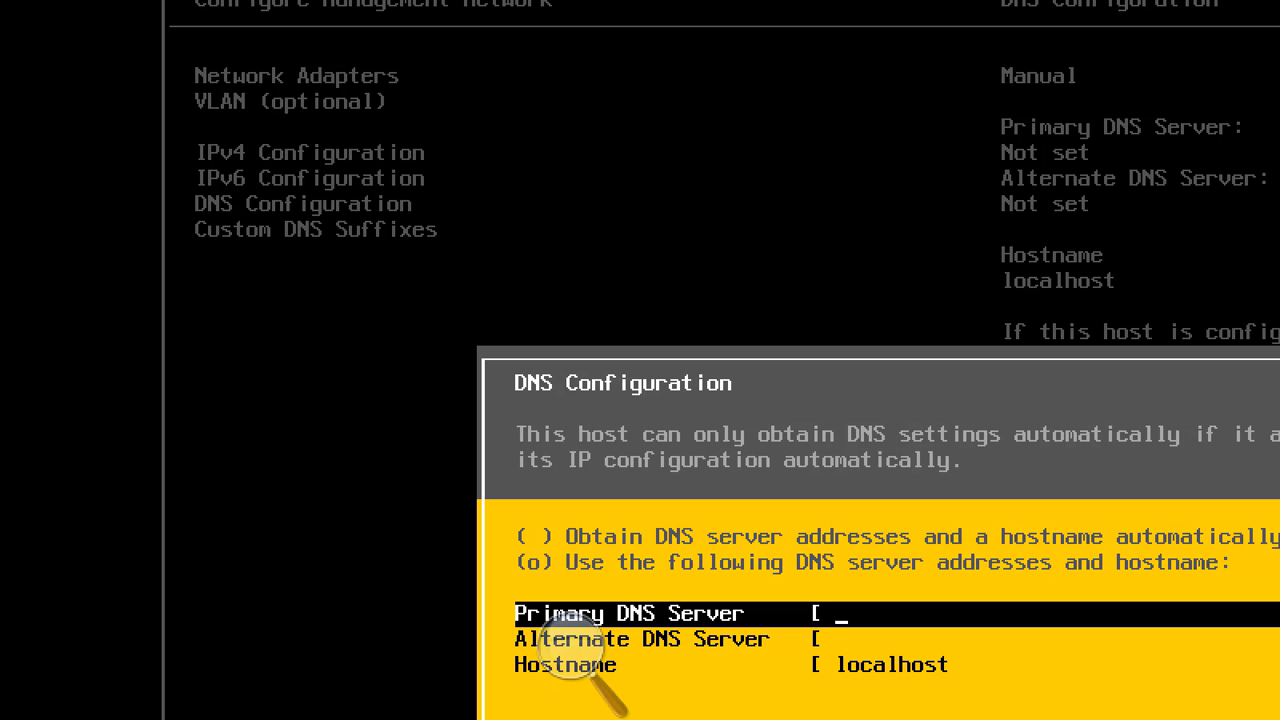
pyautogui.write('192.168')
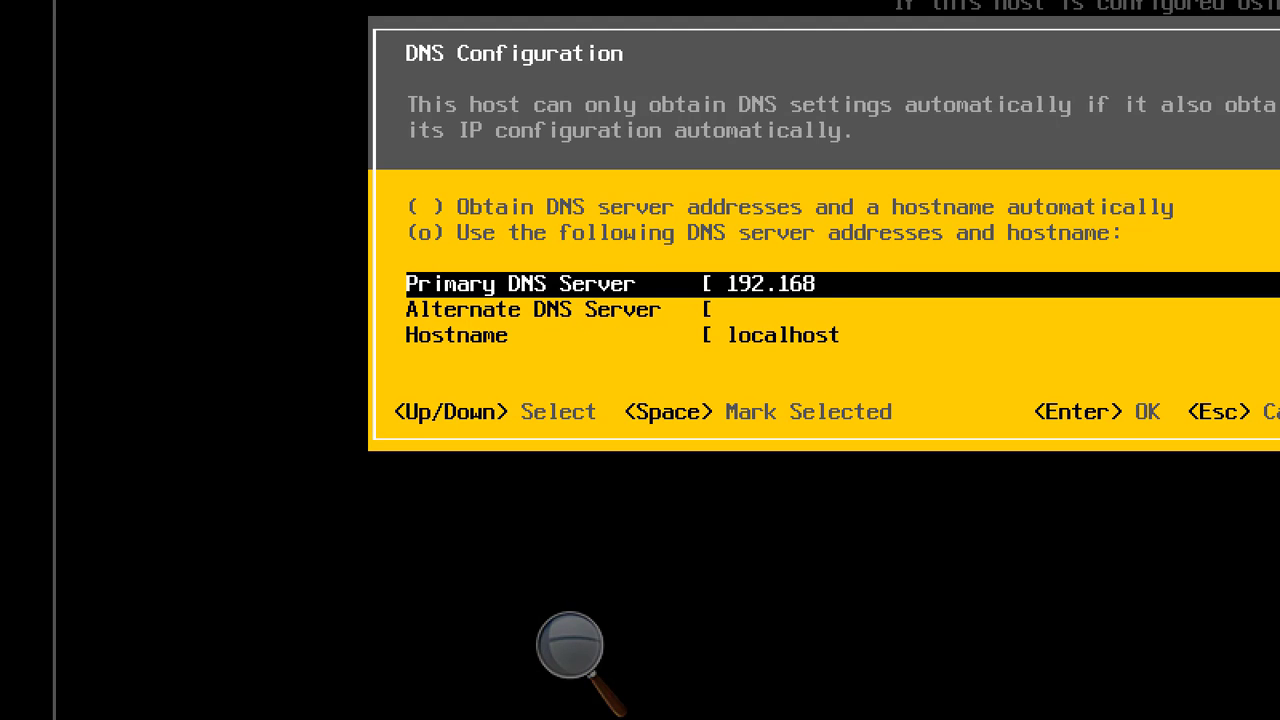
pyautogui.write('.200.1')
pyautogui.press('Down')
pyautogui.press('Down')
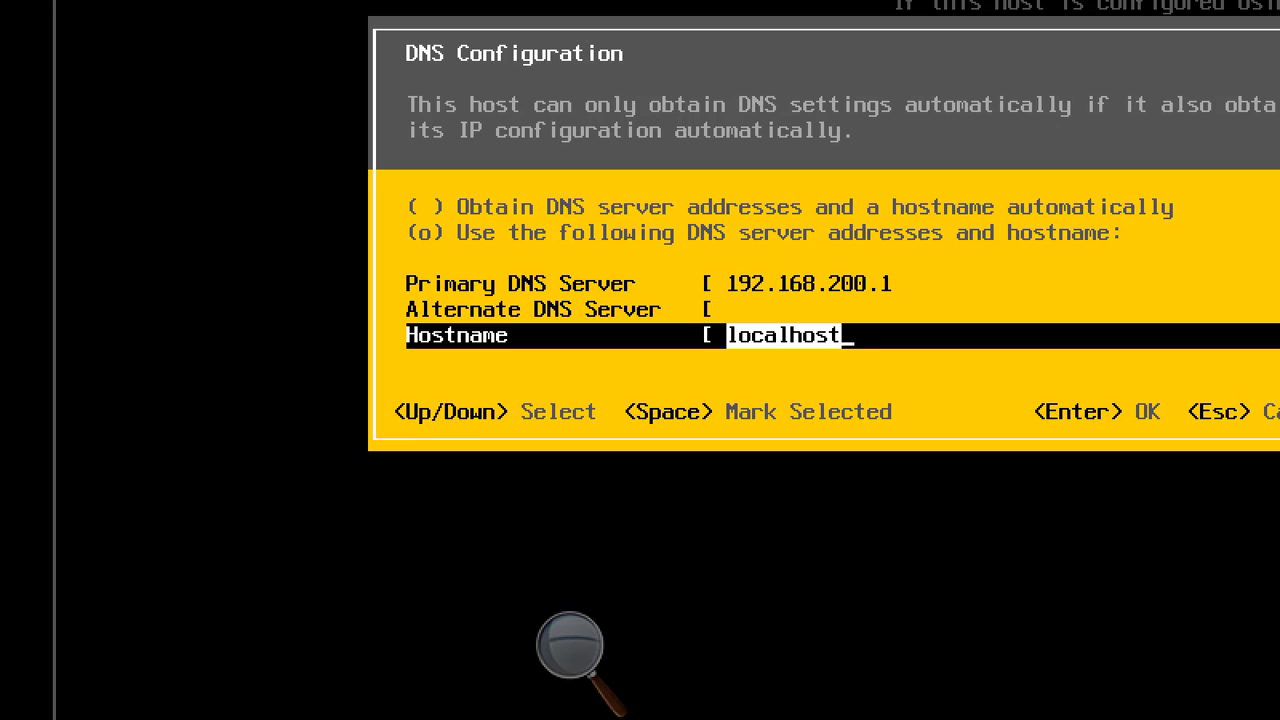
pyautogui.write('ES')
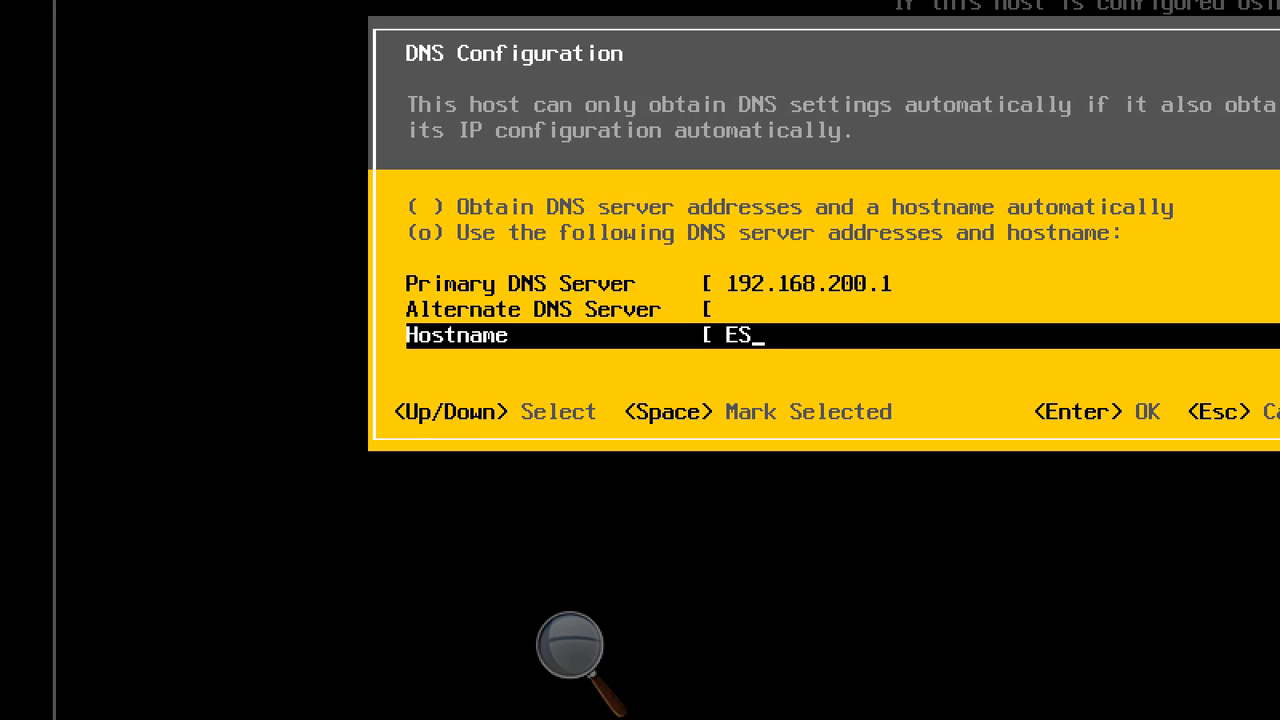
pyautogui.write('Xi02')
pyautogui.press('Return')
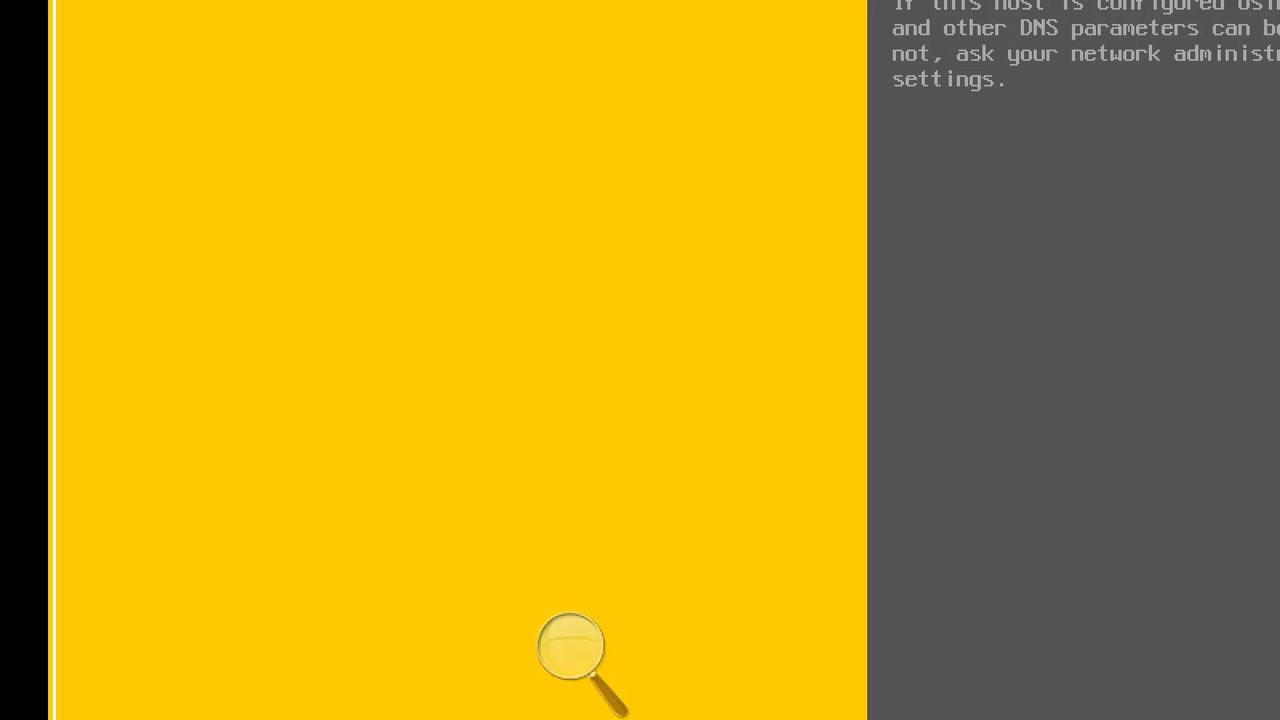
# Enter NetplusDomain.local in Custom DNS Suffixes, correcting typos, and save it.
pyautogui.press('Up')
pyautogui.press('Up')
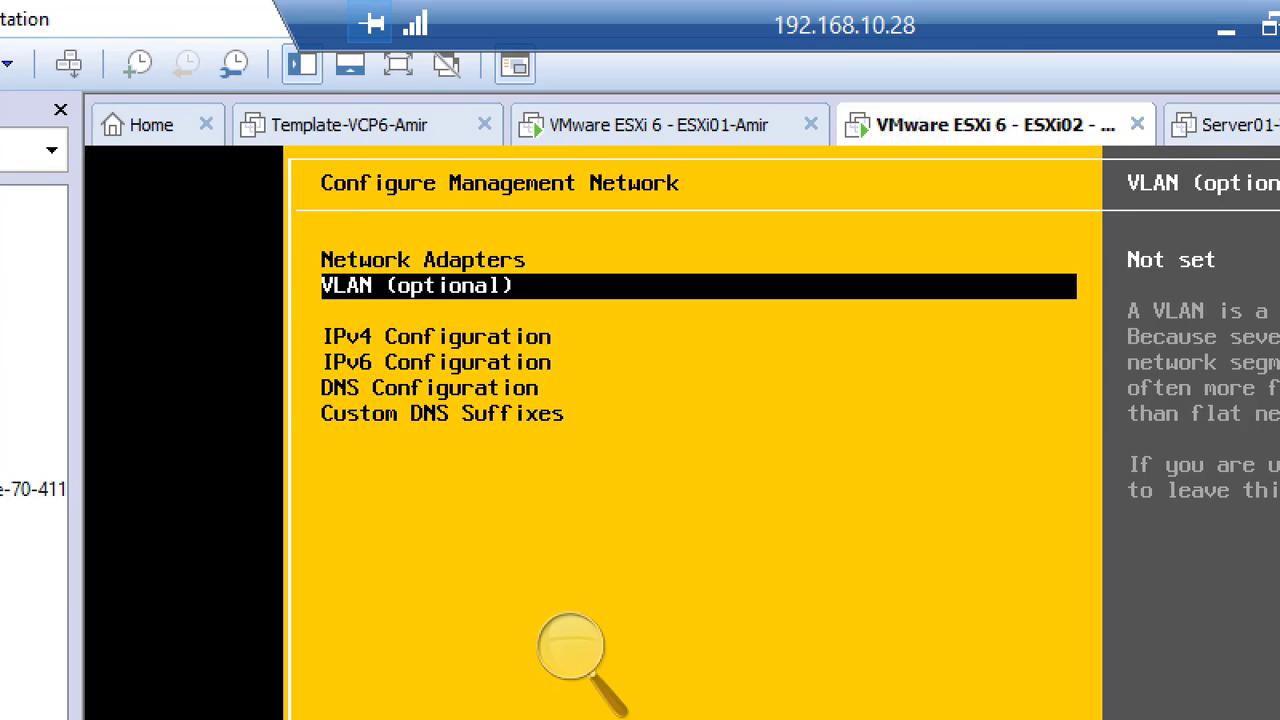
pyautogui.press('Down')
pyautogui.press('Down')
pyautogui.press('Down')
pyautogui.press('Down')
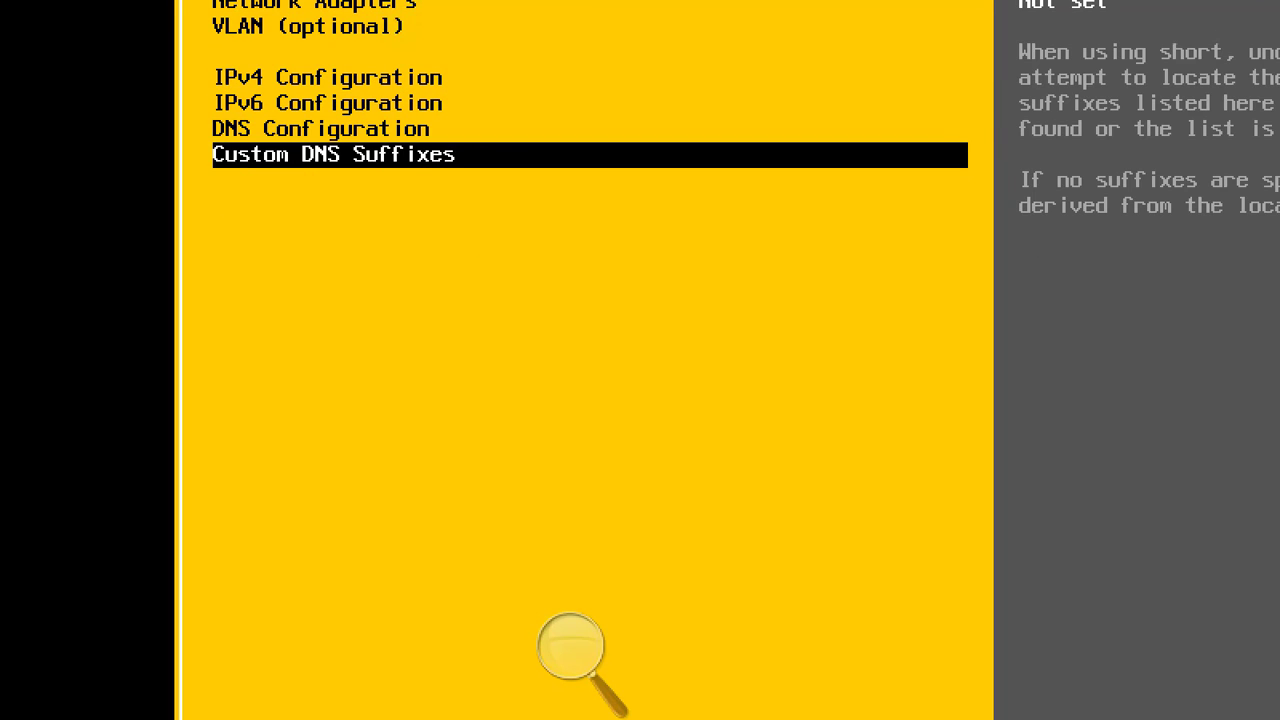
pyautogui.press('Return')
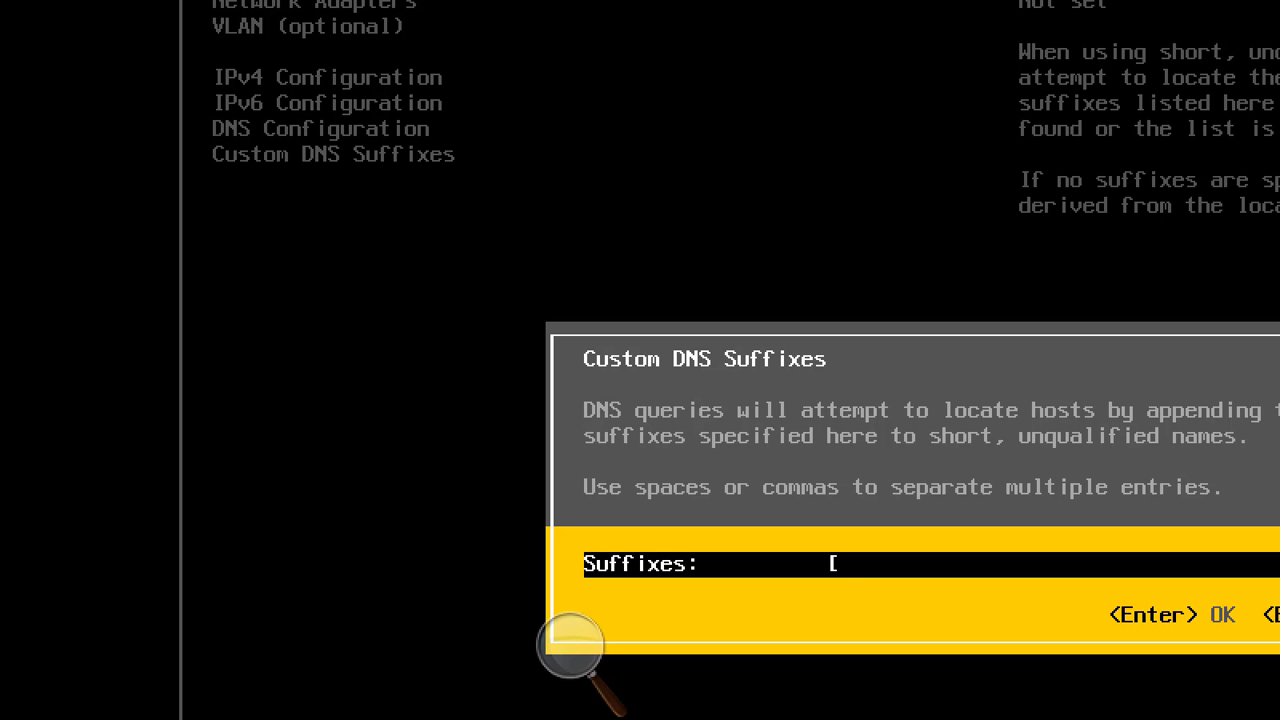
pyautogui.write('Netplus')
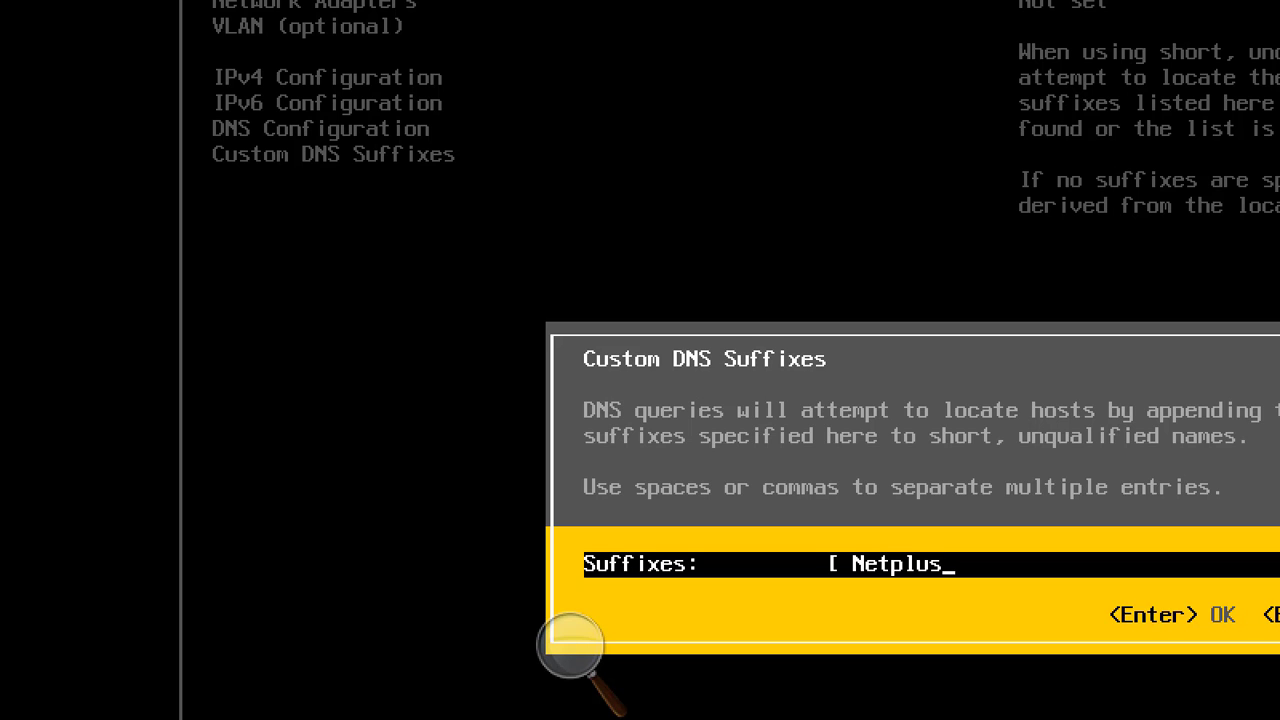
pyautogui.write('Domain.lolca')
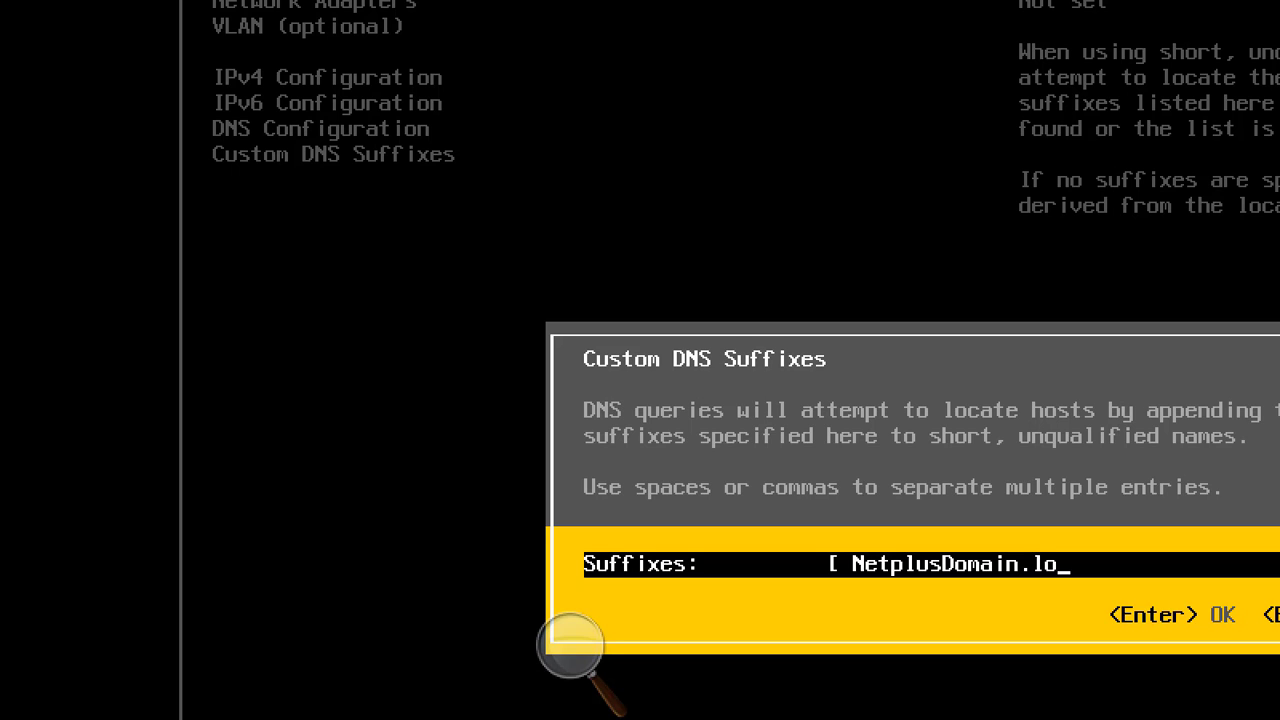
pyautogui.press('BackSpace')
pyautogui.press('BackSpace')
pyautogui.press('BackSpace')
pyautogui.write('cal')
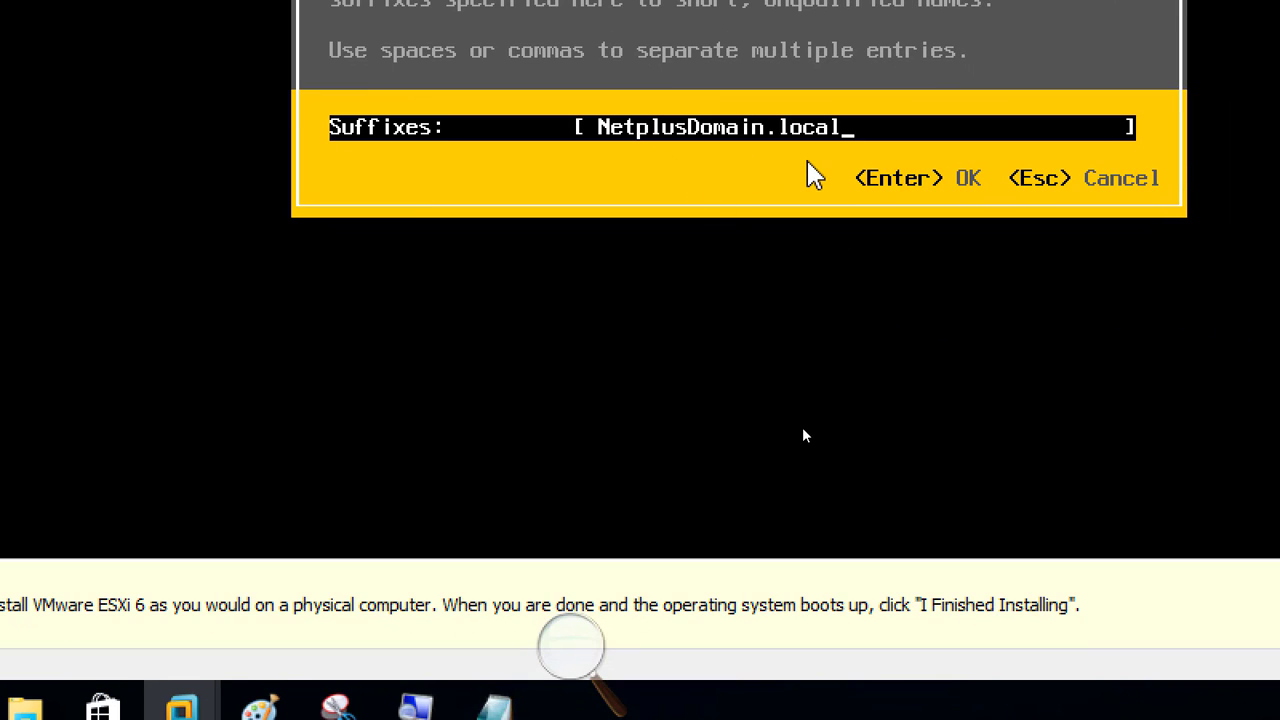
pyautogui.press('Return')
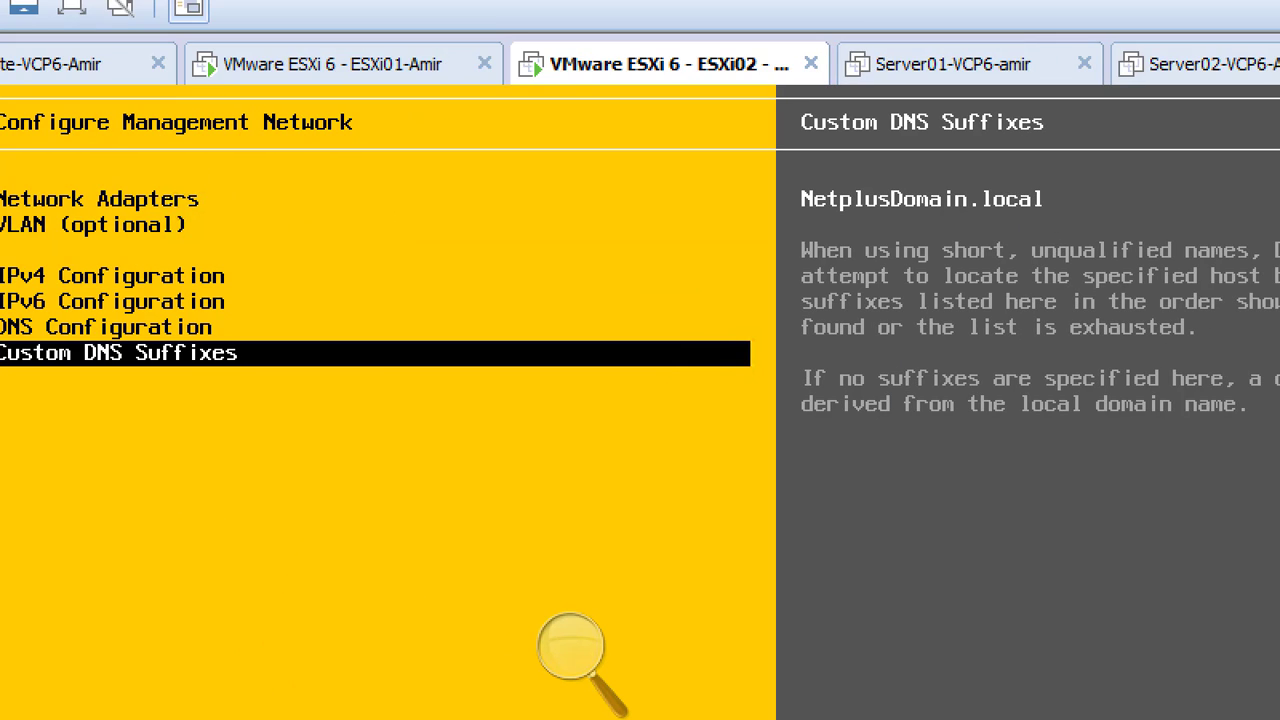
# Review the DNS, IPv4 and network adapter summaries, then exit to get the apply prompt.
pyautogui.press('Up')
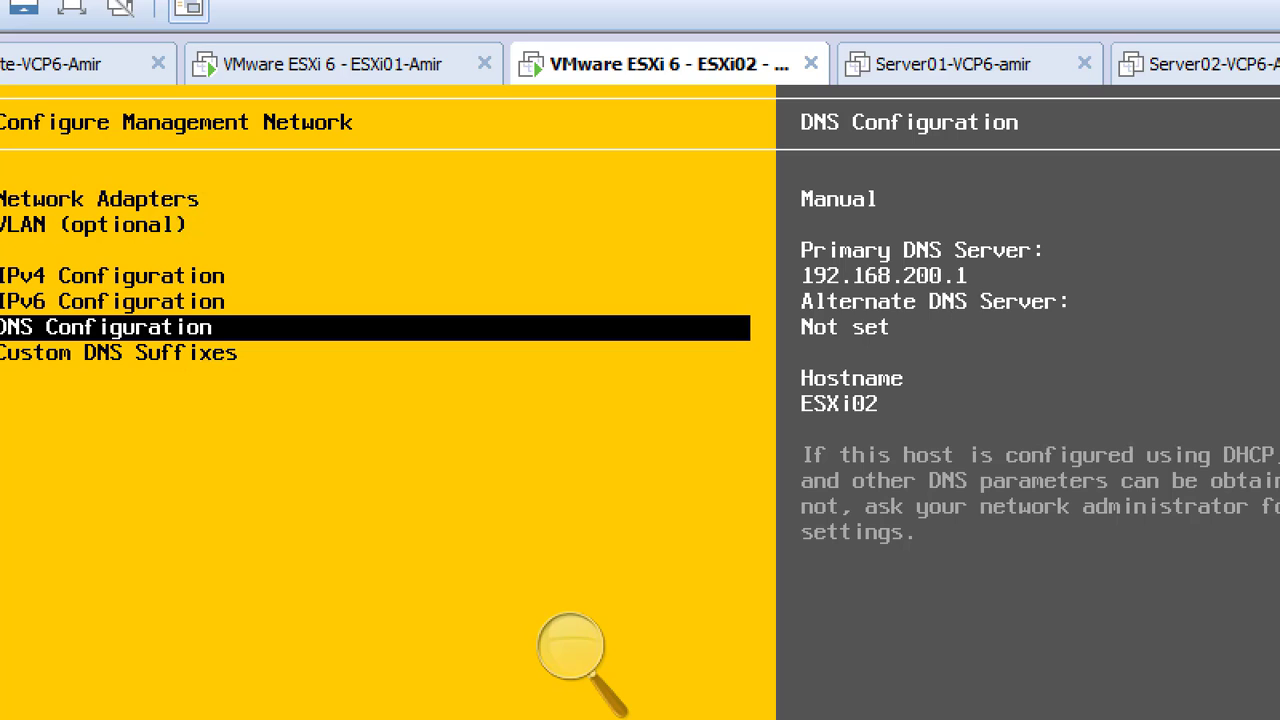
pyautogui.press('Up')
pyautogui.press('Up')
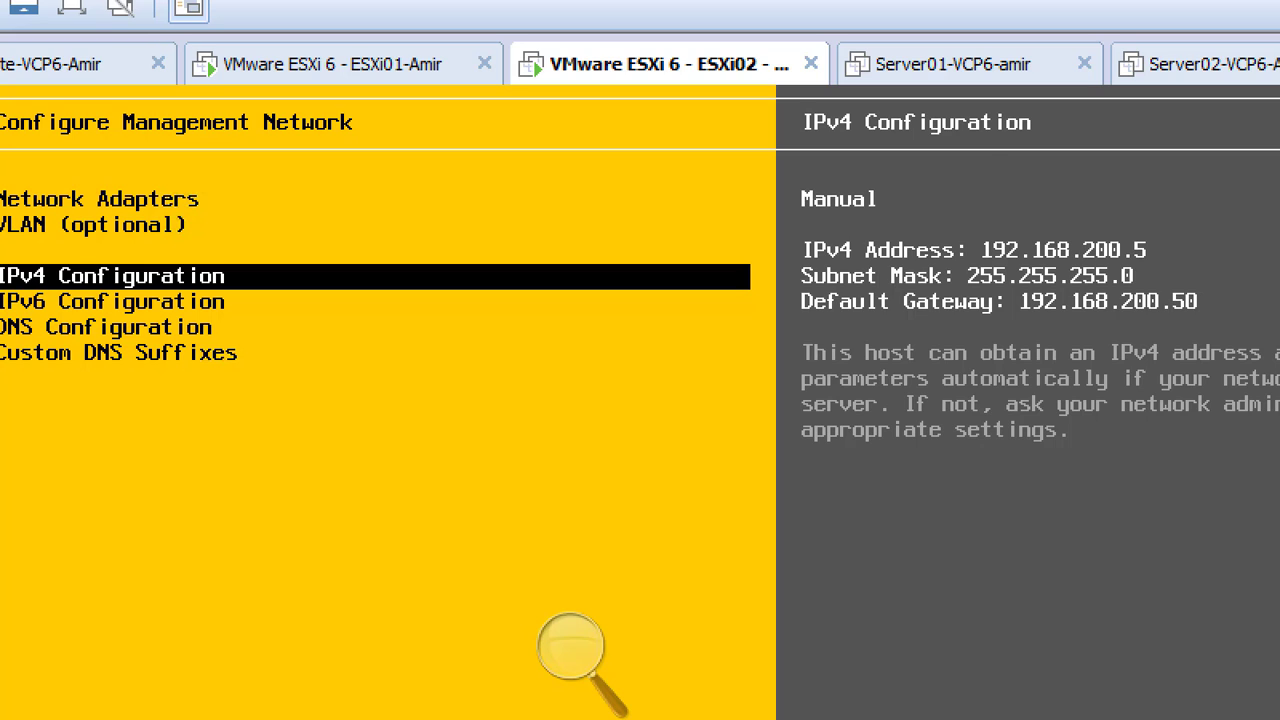
pyautogui.press('Up')
pyautogui.press('Up')
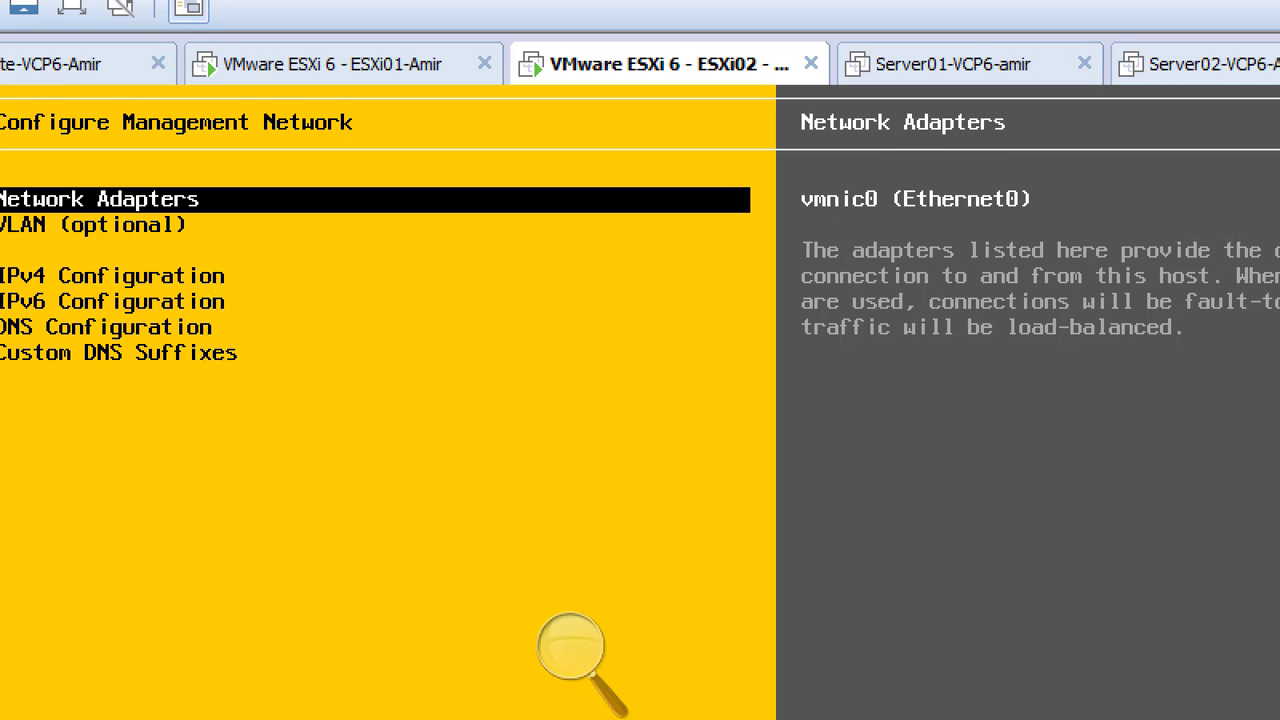
pyautogui.press('Escape')
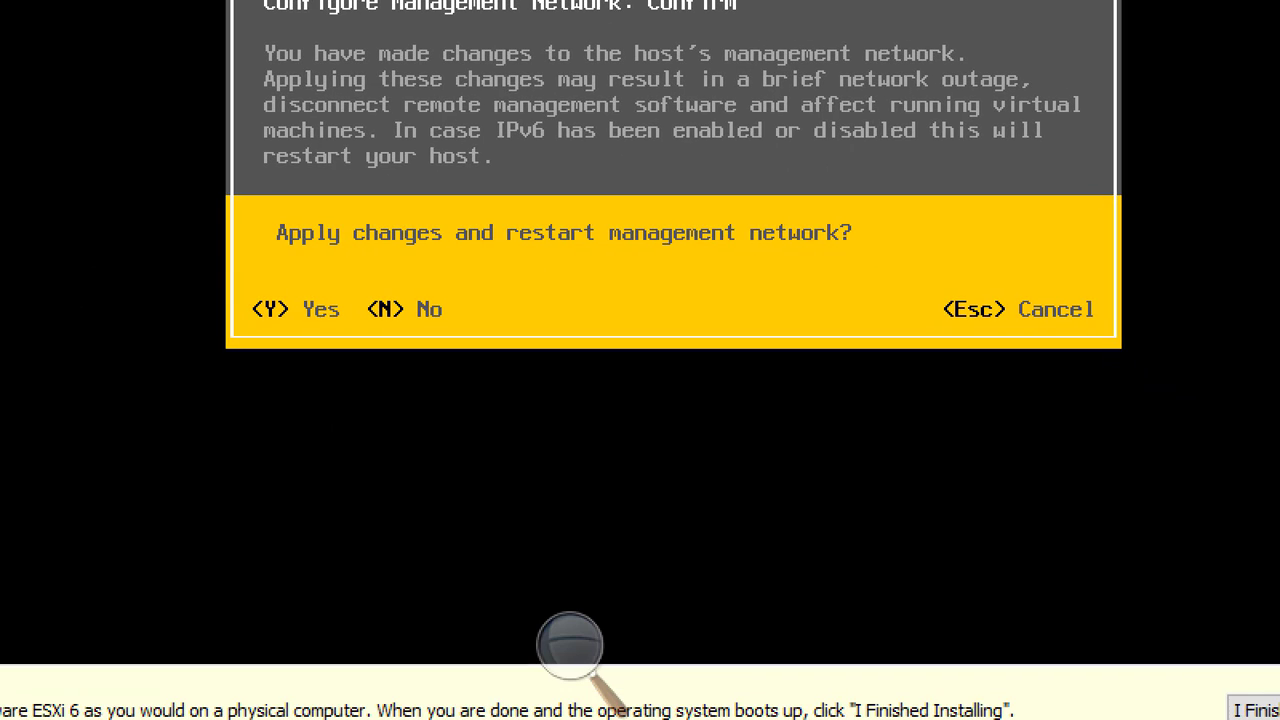
# Confirm with Y to restart the management network, return to the main screen, and close the reminder bar.
pyautogui.press('y')
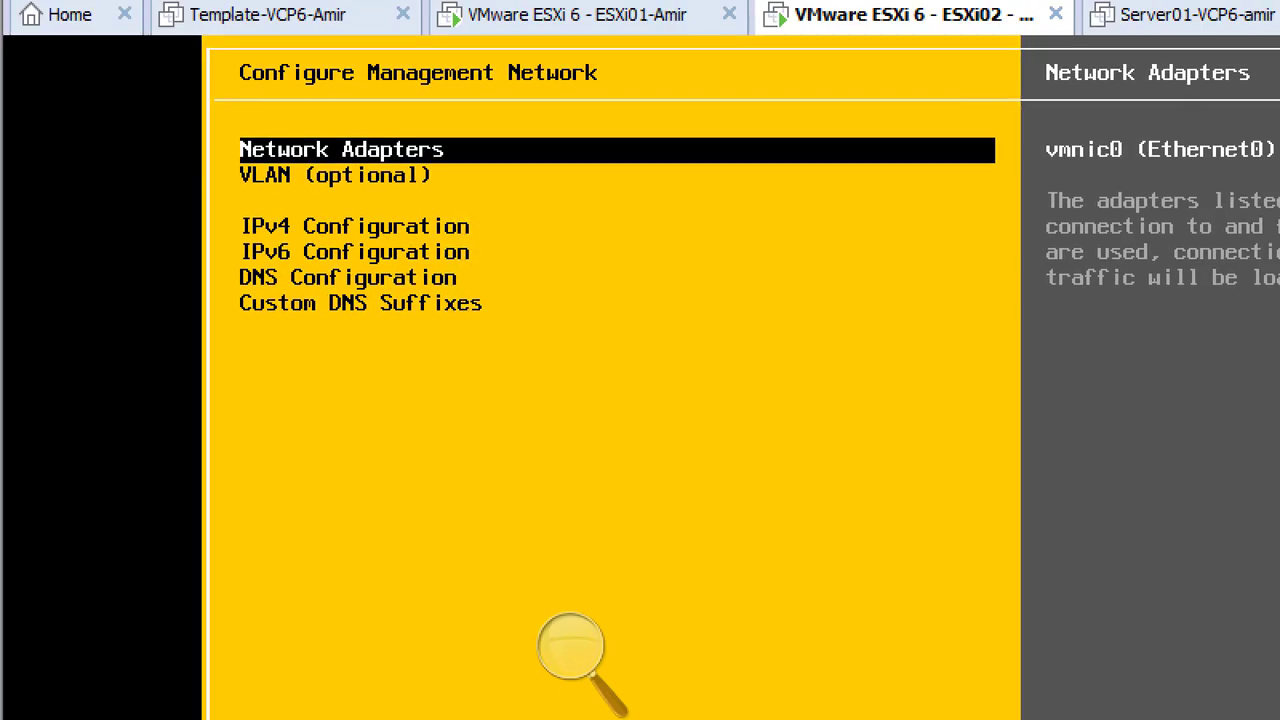
pyautogui.press('Escape')
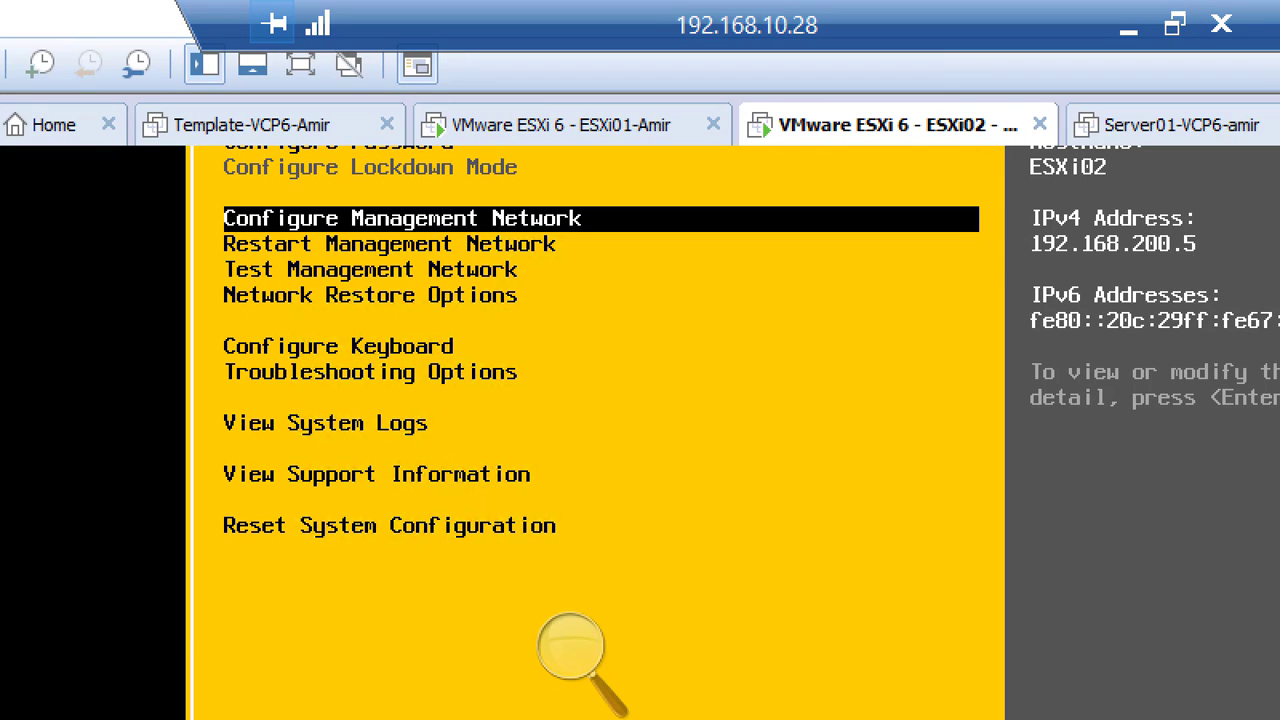
pyautogui.press('Escape')
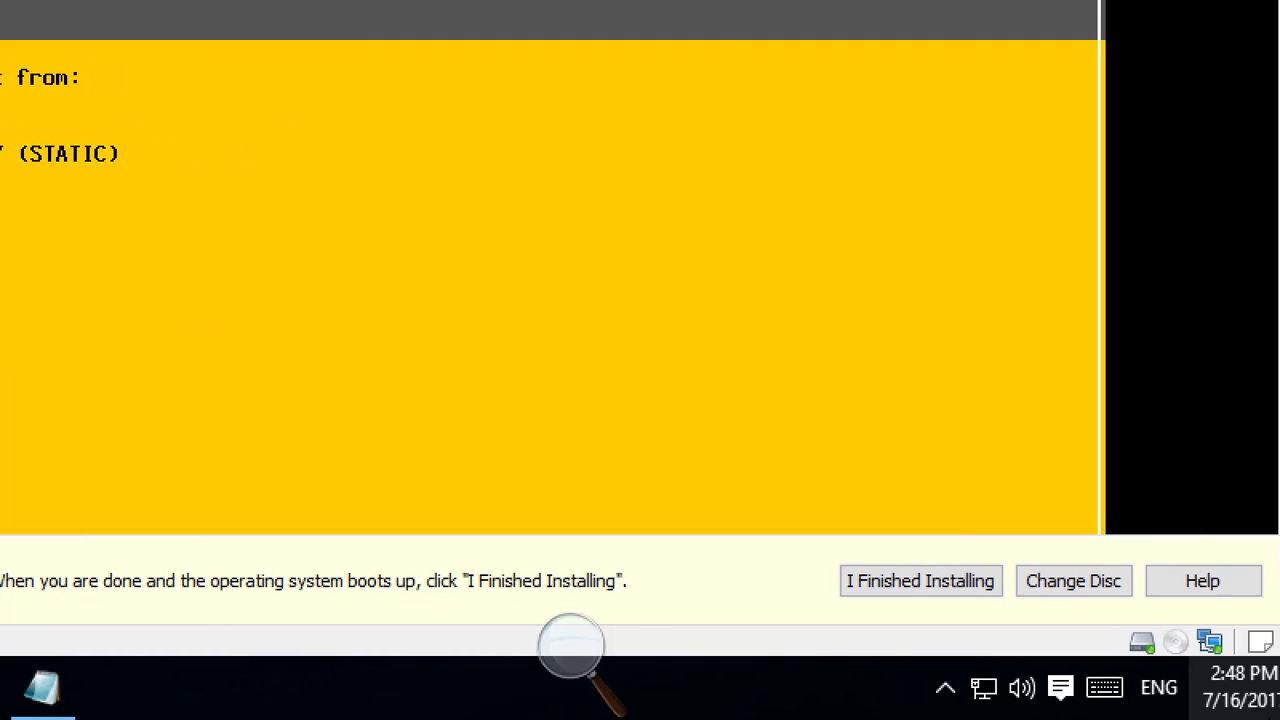
pyautogui.click(1260, 578)
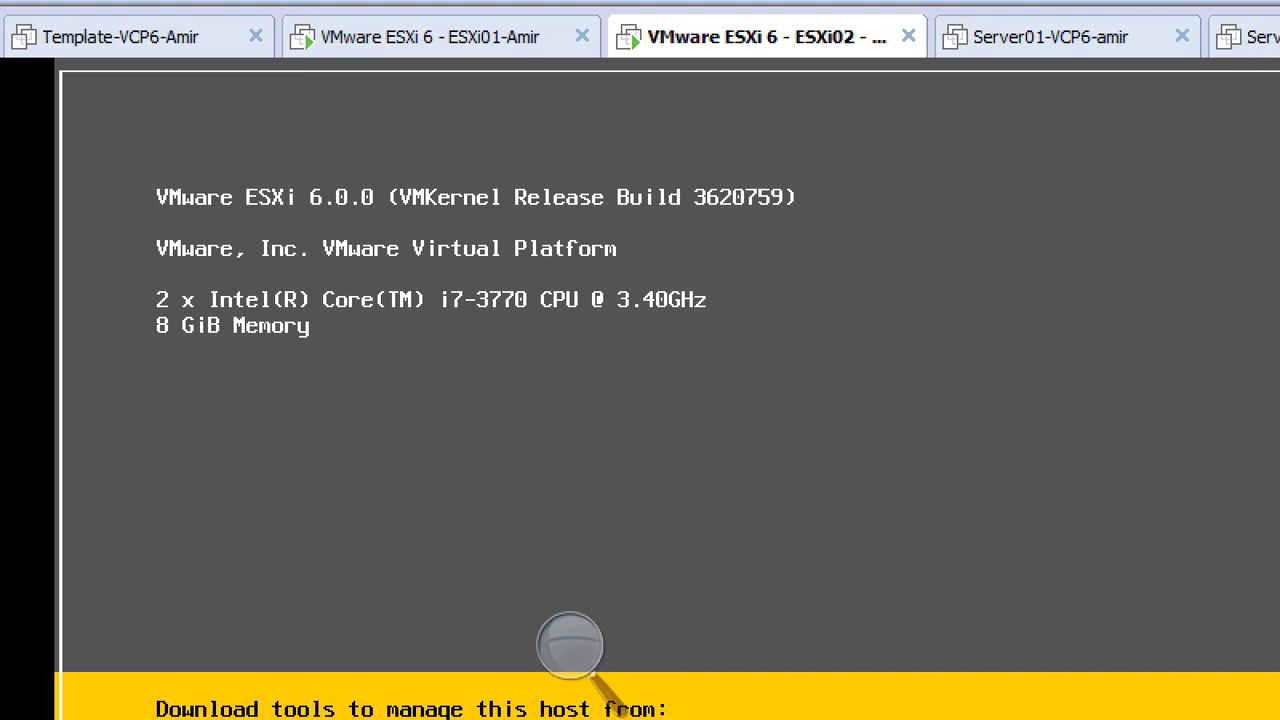
# Log in to ESXi02 as root with the root password and choose Shut Down.
pyautogui.press('F2')
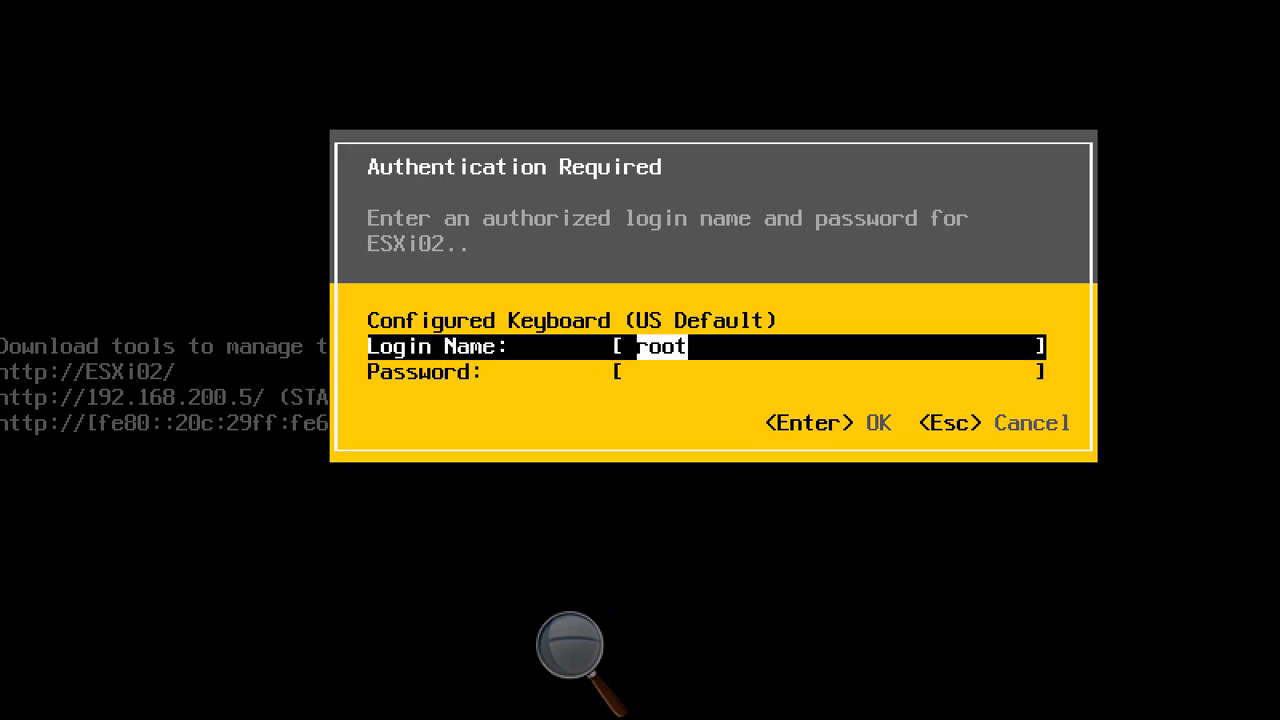
pyautogui.press('Tab')
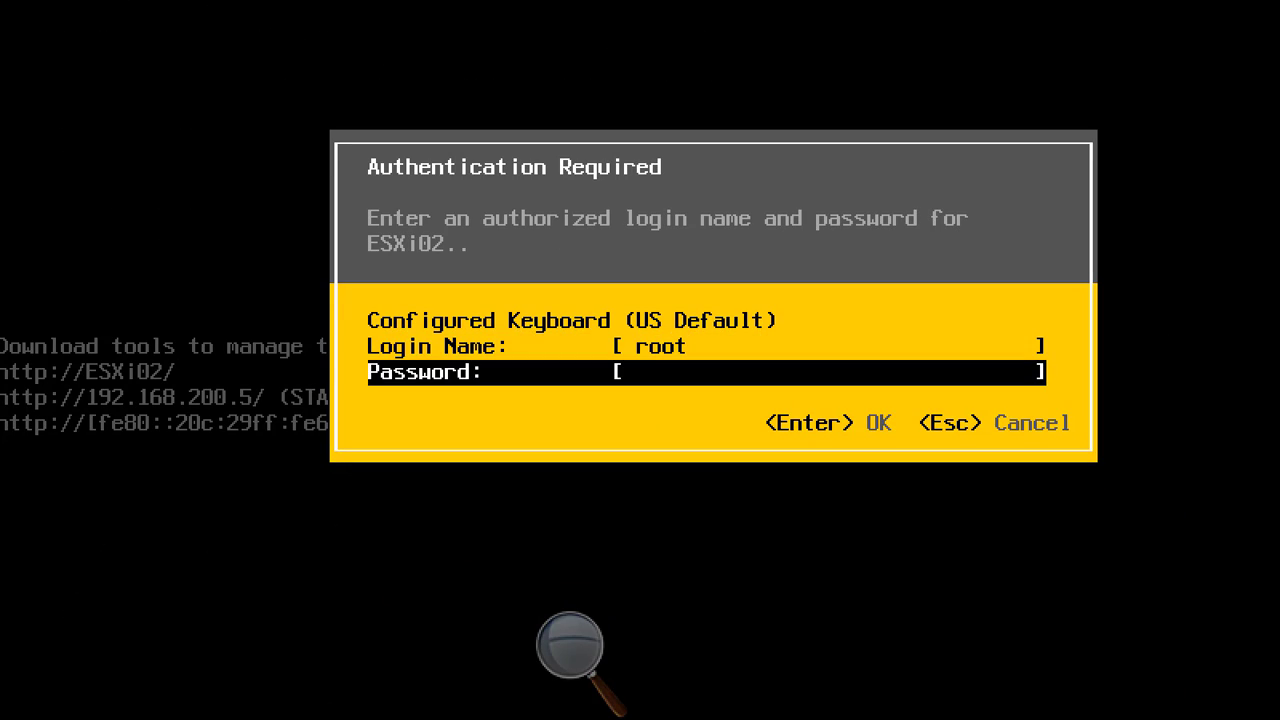
pyautogui.write('*********')
pyautogui.press('Return')
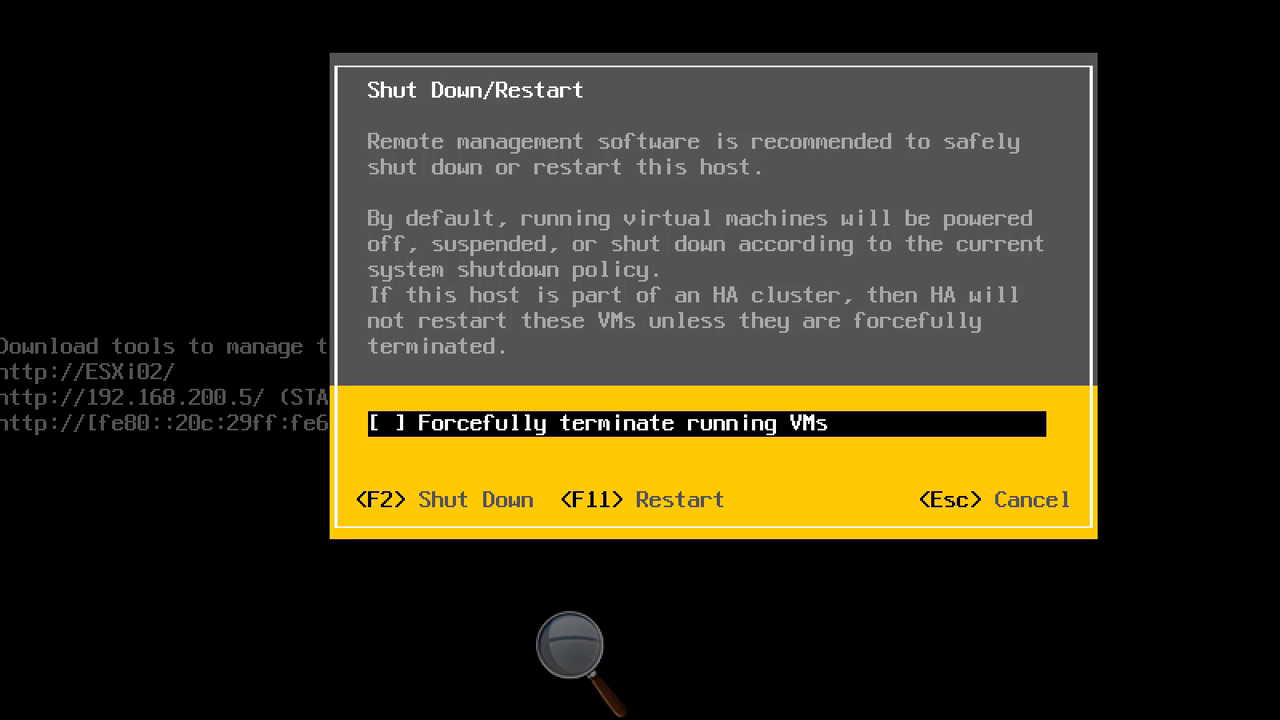
pyautogui.press('F2')
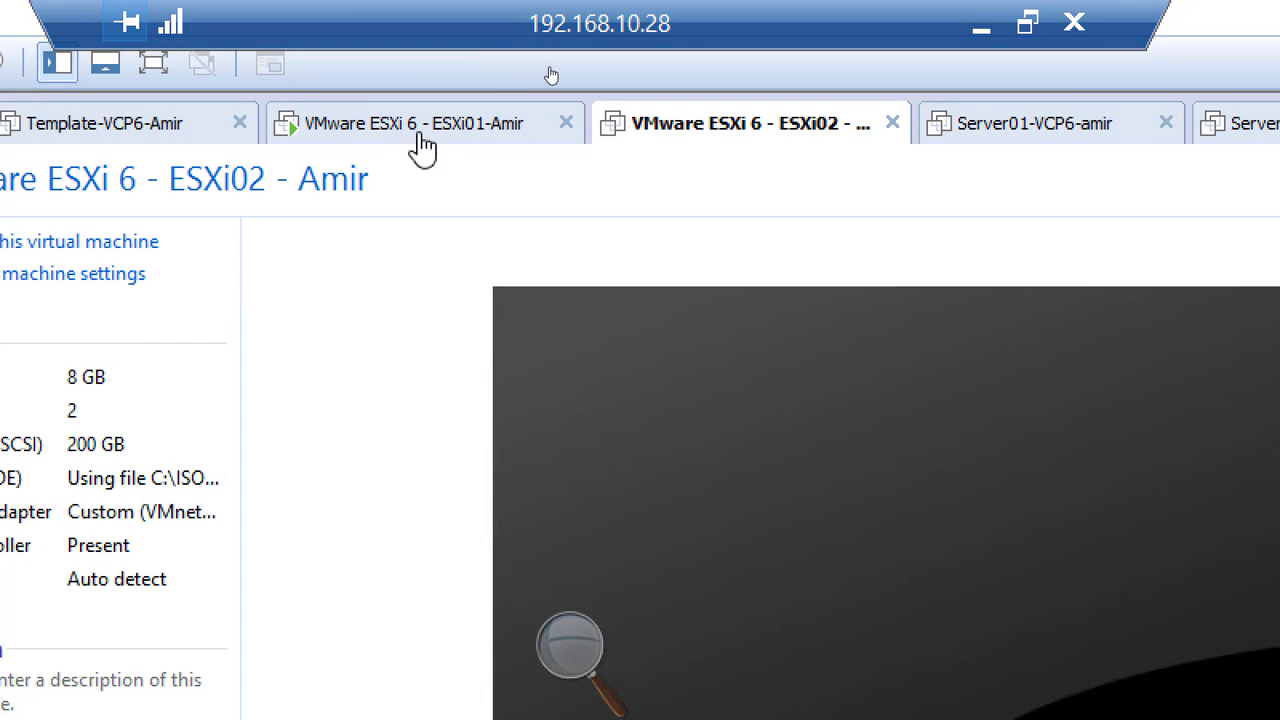
# On the ESXi01-Amir tab, log in as root with the password and choose Shut Down.
pyautogui.click(420, 140)
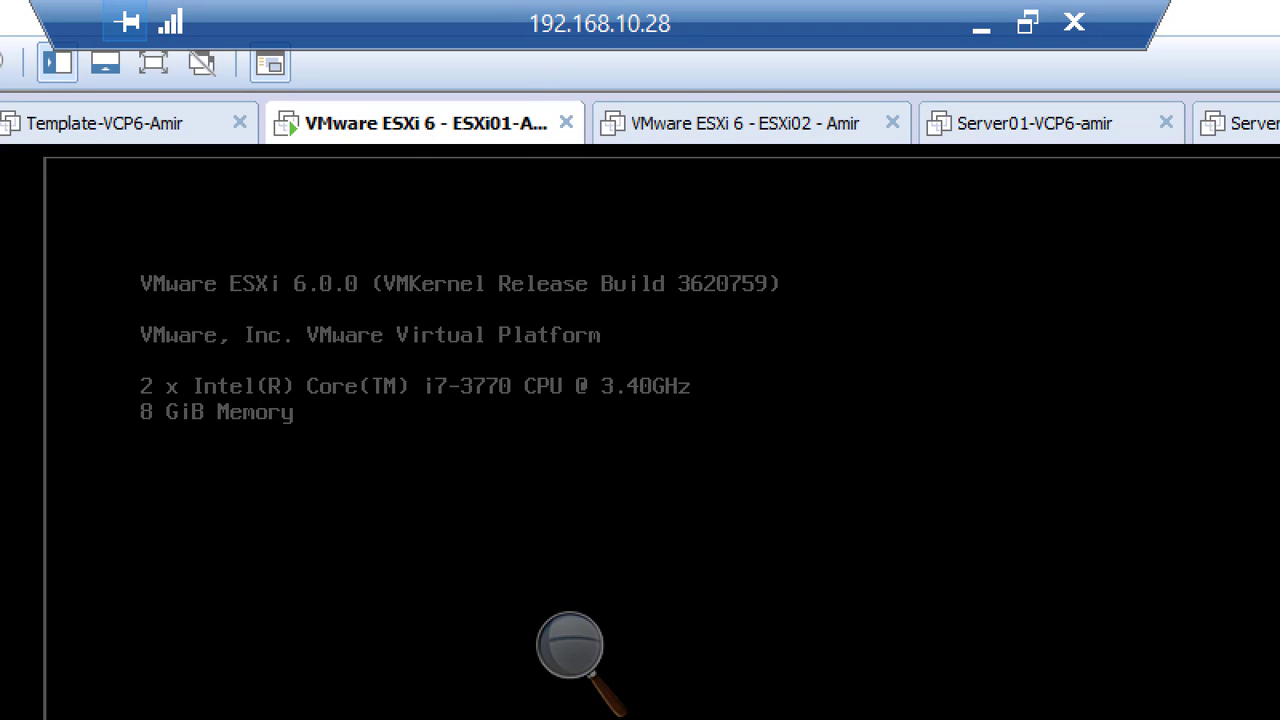
pyautogui.press('F2')
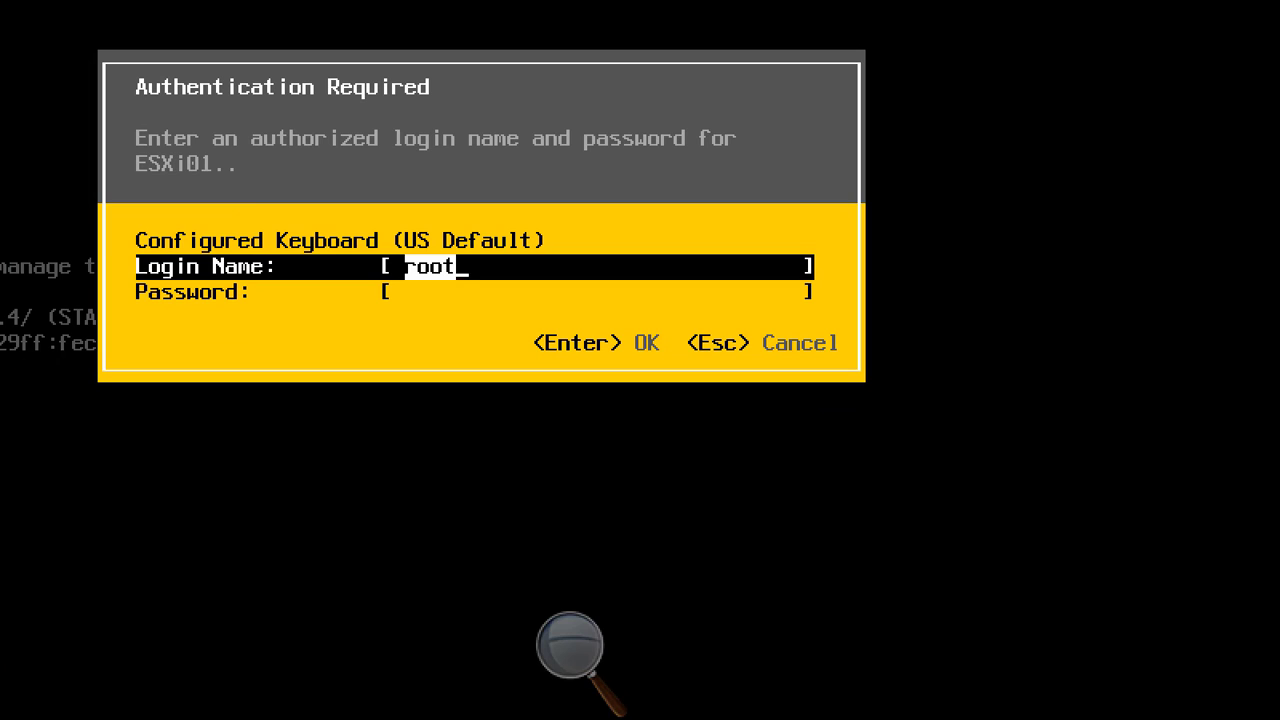
pyautogui.press('Tab')
pyautogui.write('*******')
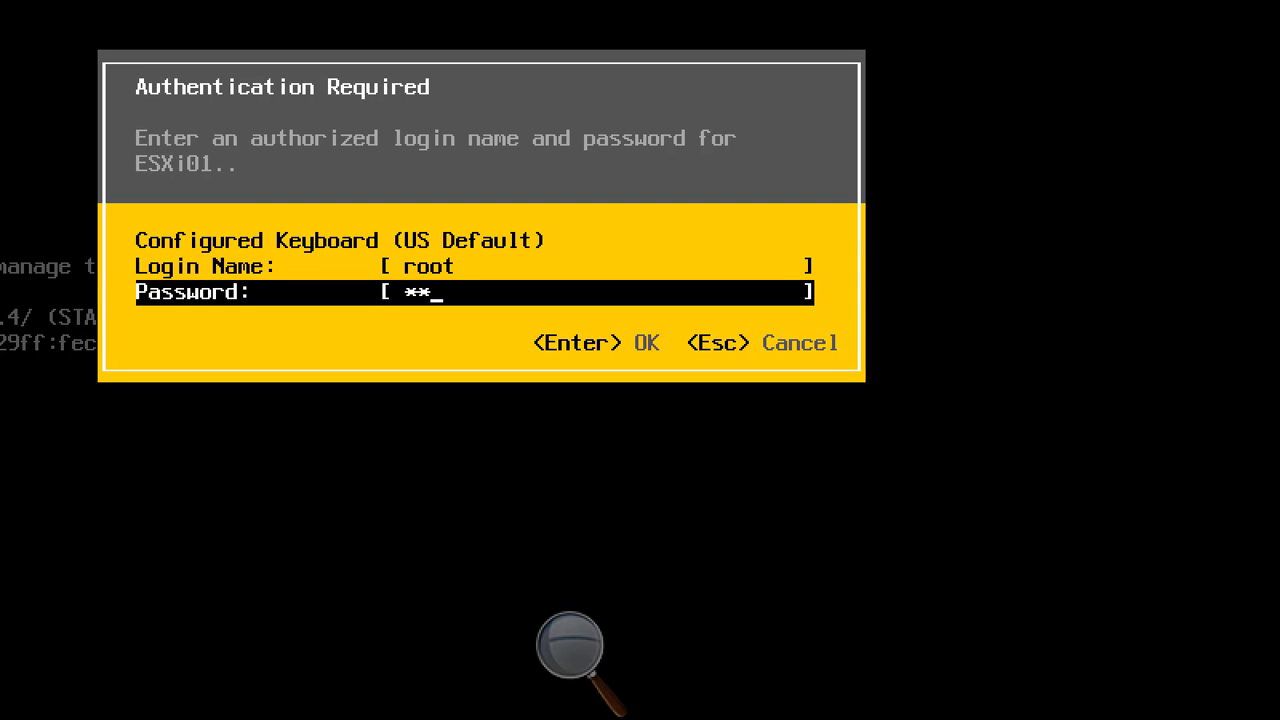
pyautogui.write('**')
pyautogui.press('Return')
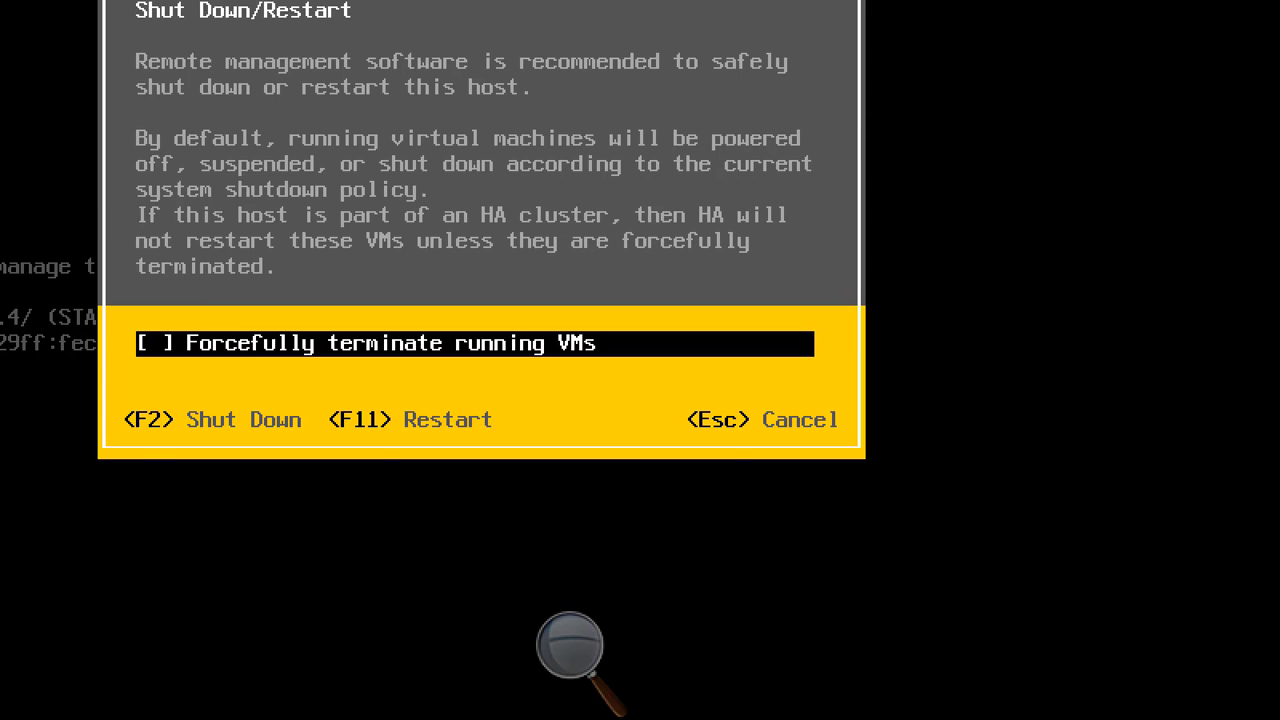
pyautogui.press('F2')
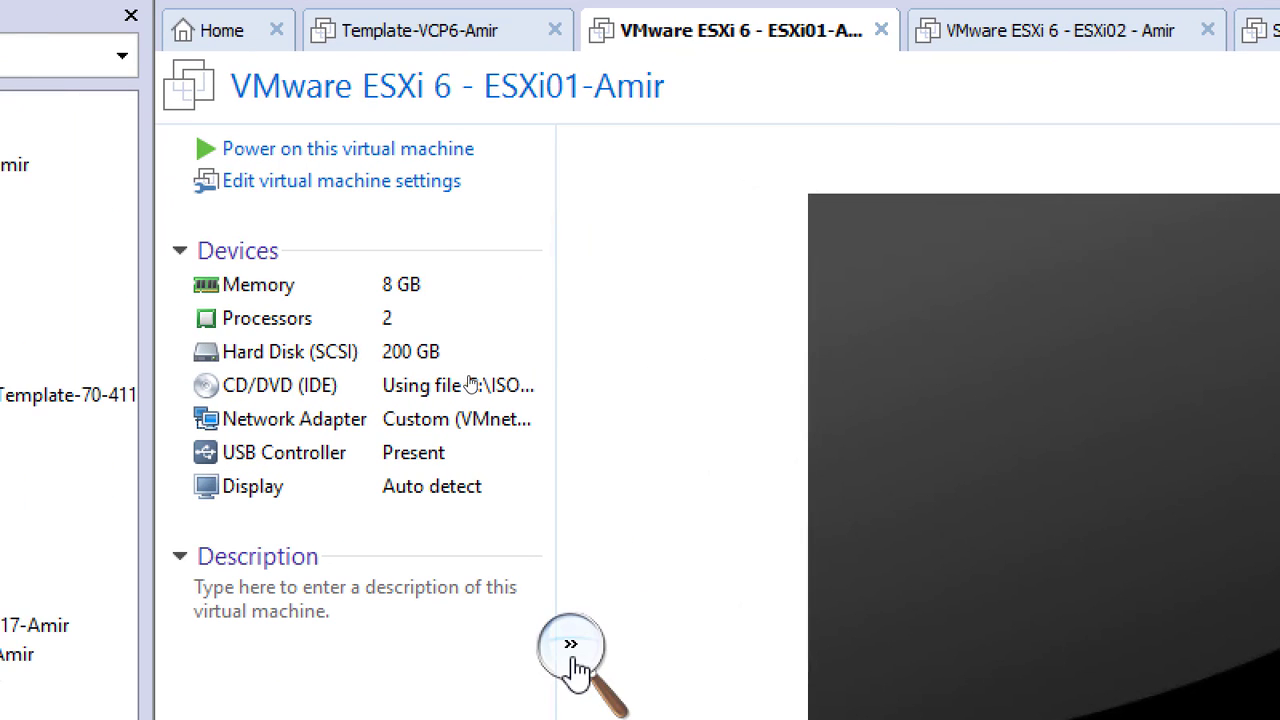
# Zoom the Magnifier back to 100%, restore the remote session window, and bring up the recorder controls.
pyautogui.click(572, 650)
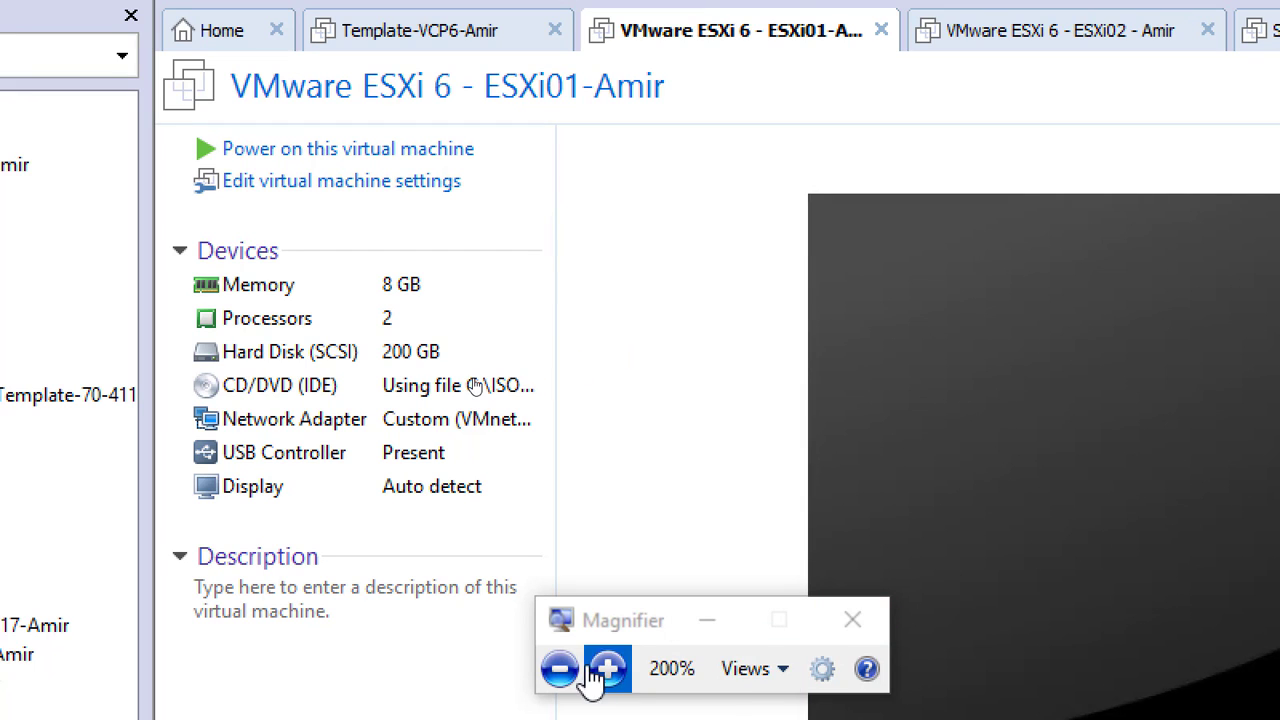
pyautogui.click(560, 669)
pyautogui.click(560, 669)
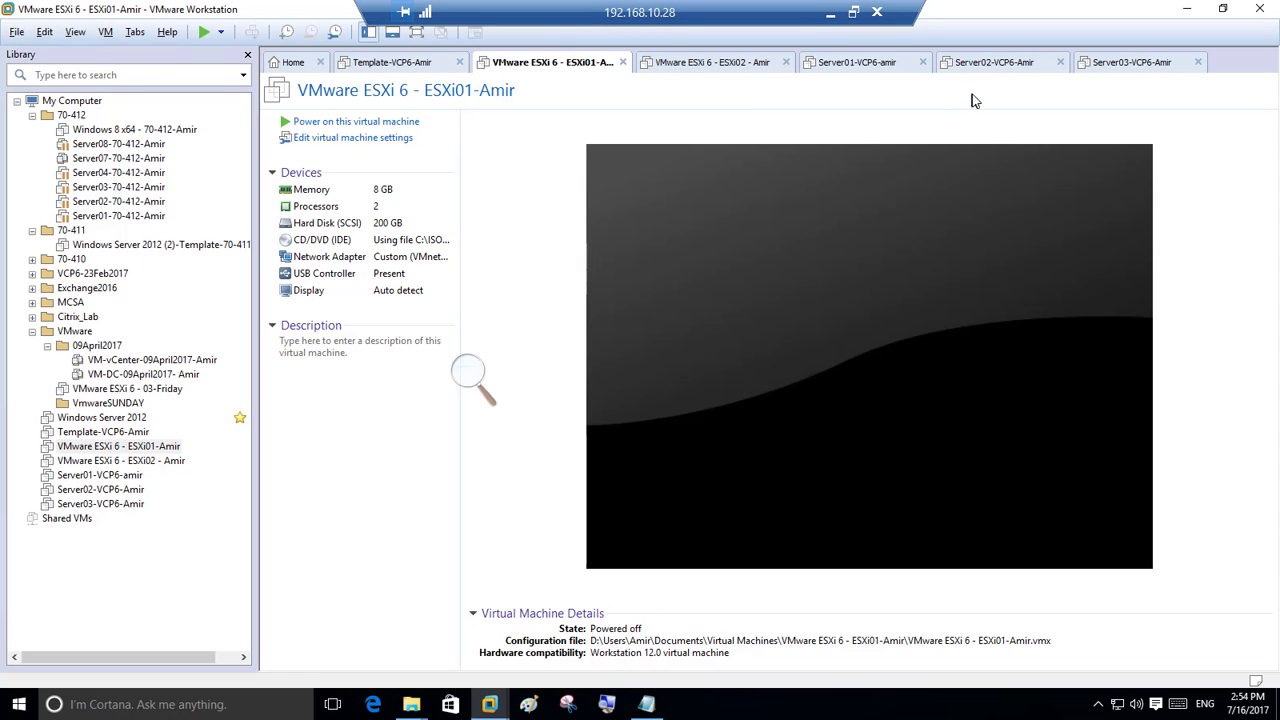
pyautogui.click(855, 14)
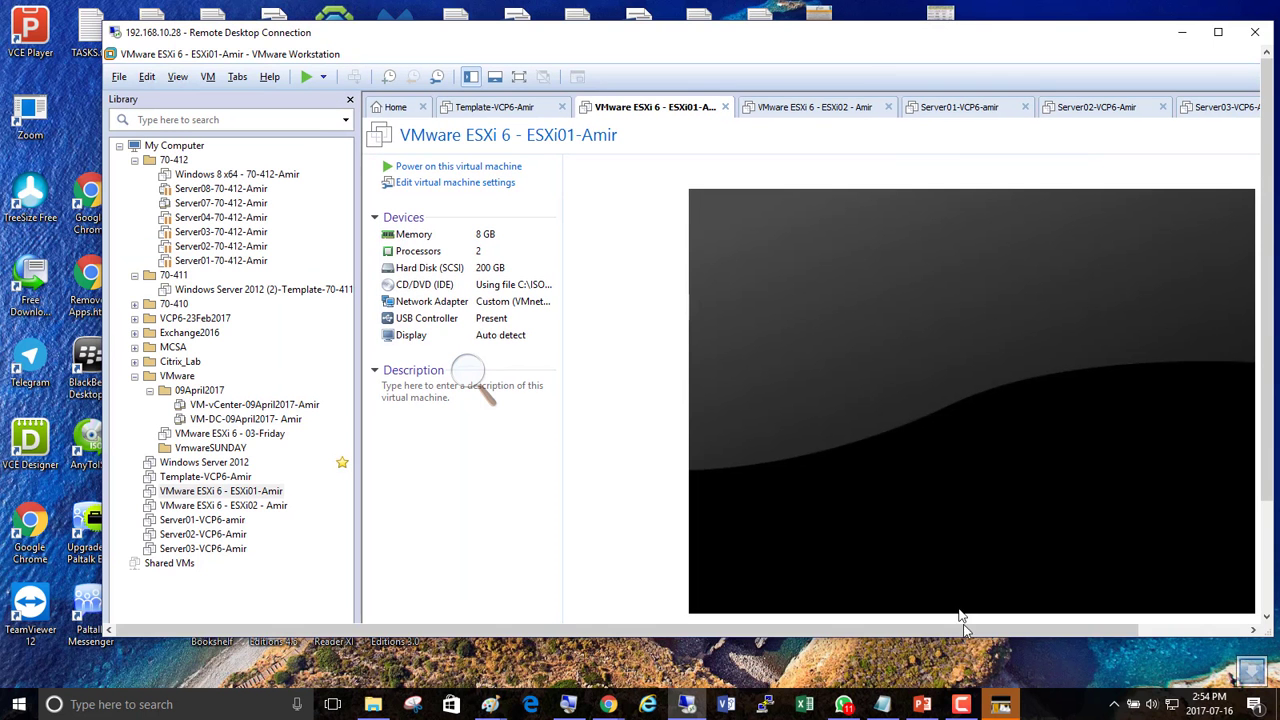
pyautogui.click(961, 704)
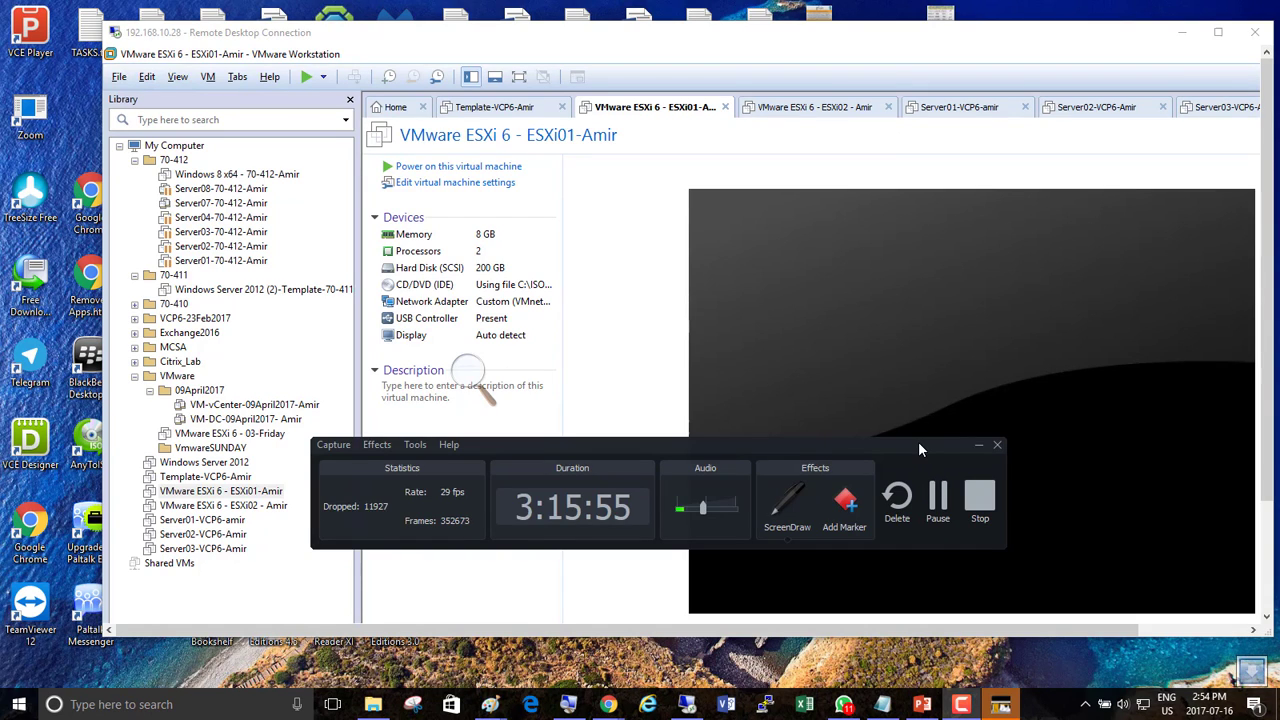